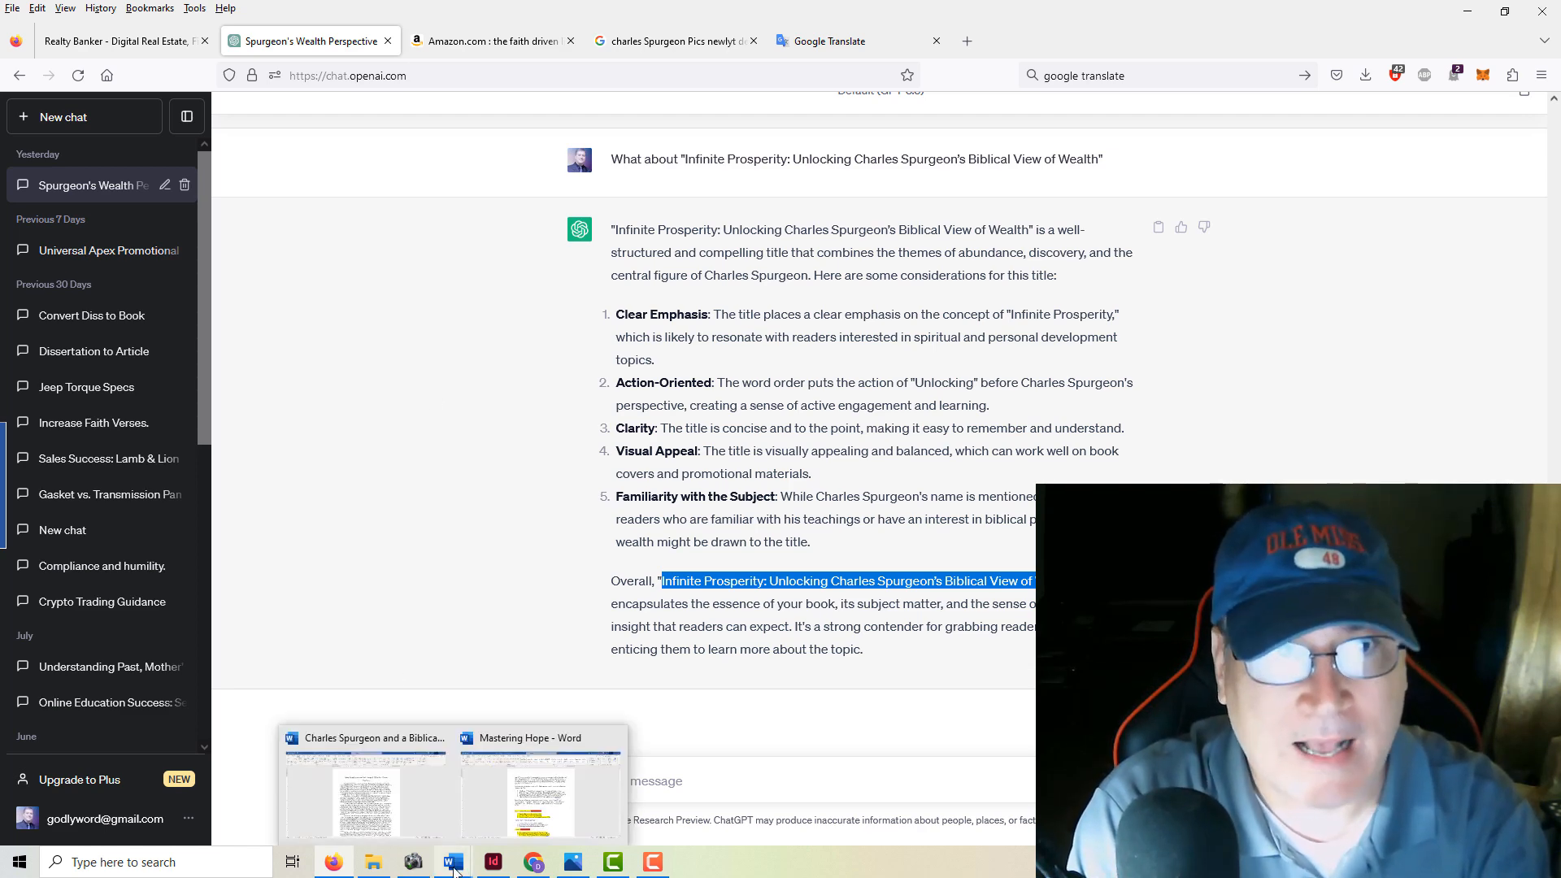
- Switch to the Mastering Hope document in Word and copy Article 2's title "Hope in Times of Adversity" with its three numbered points
{"action": "left_click", "coordinate": [458, 866]}
{"action": "left_click", "coordinate": [517, 819]}
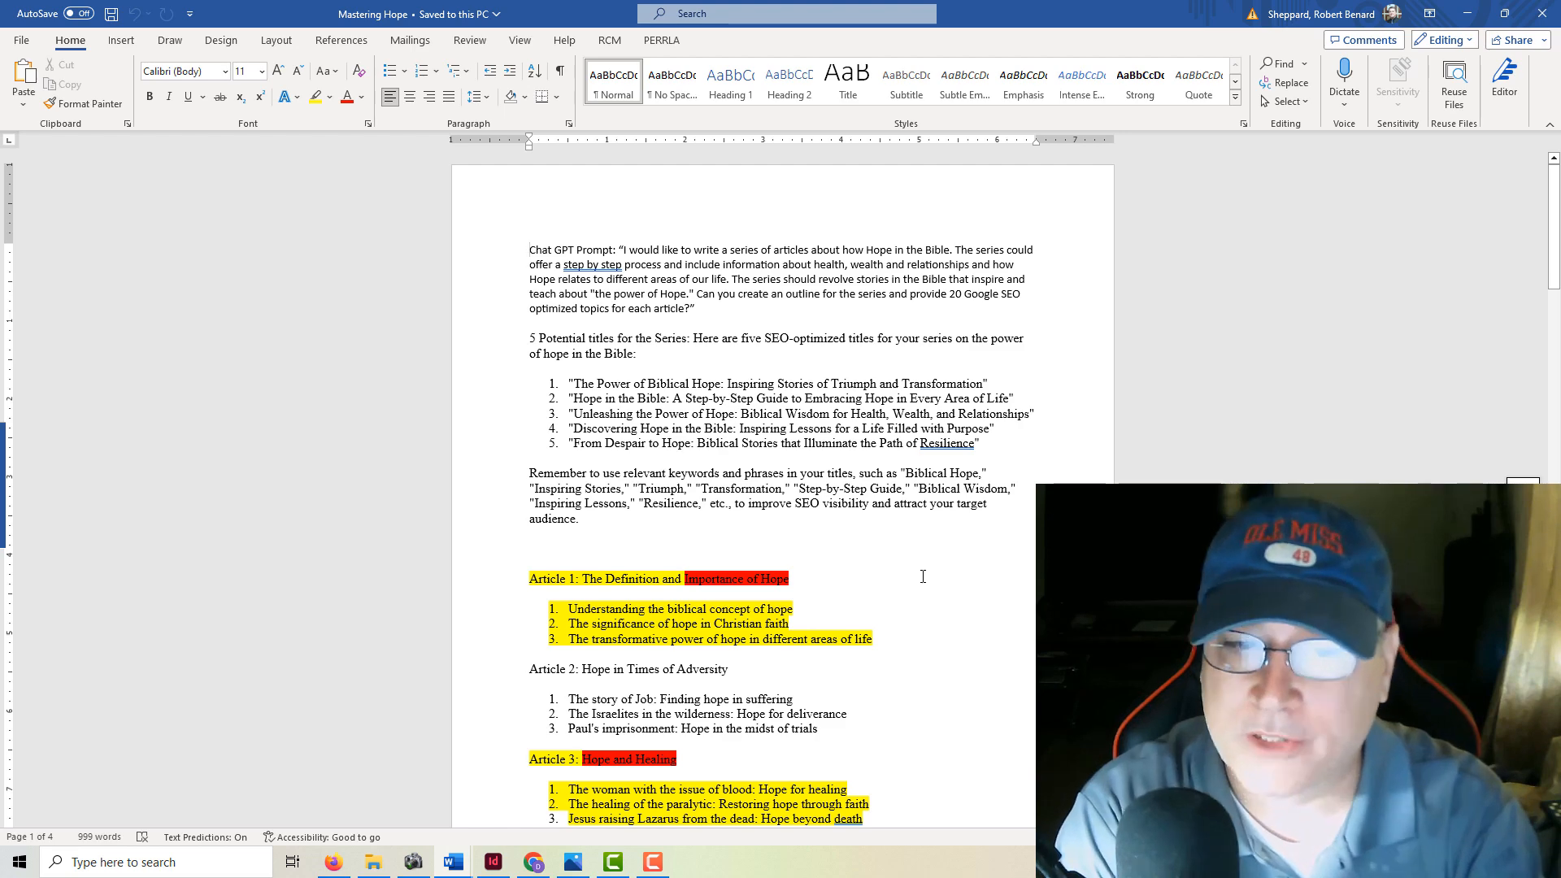
{"action": "scroll", "coordinate": [923, 576], "scroll_direction": "down", "scroll_amount": 8}
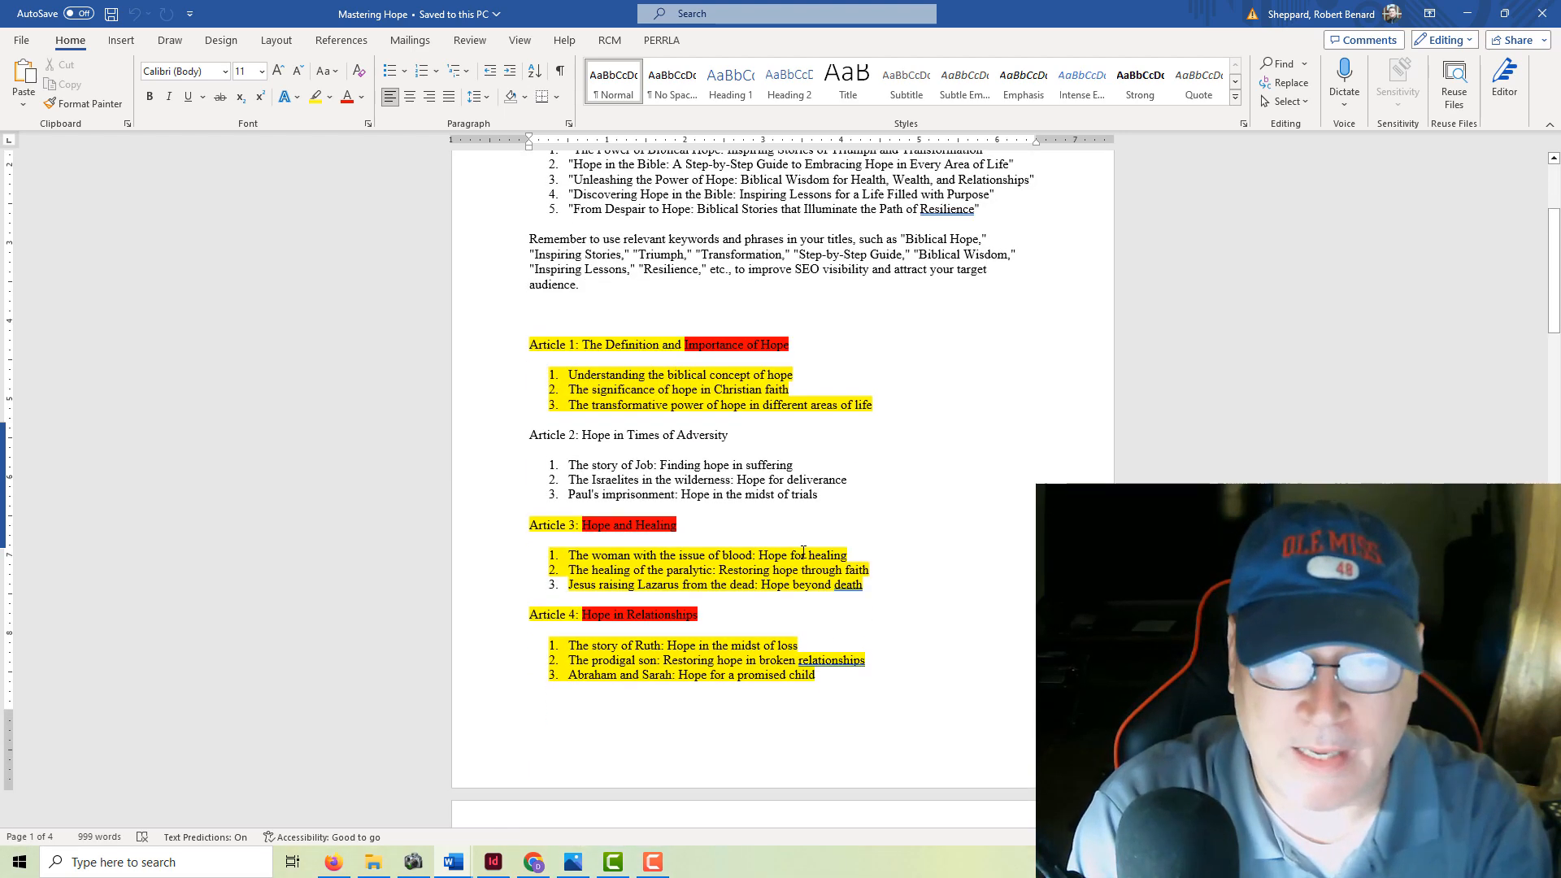
{"action": "scroll", "coordinate": [804, 550], "scroll_direction": "down", "scroll_amount": 2}
{"action": "scroll", "coordinate": [804, 550], "scroll_direction": "up", "scroll_amount": 4}
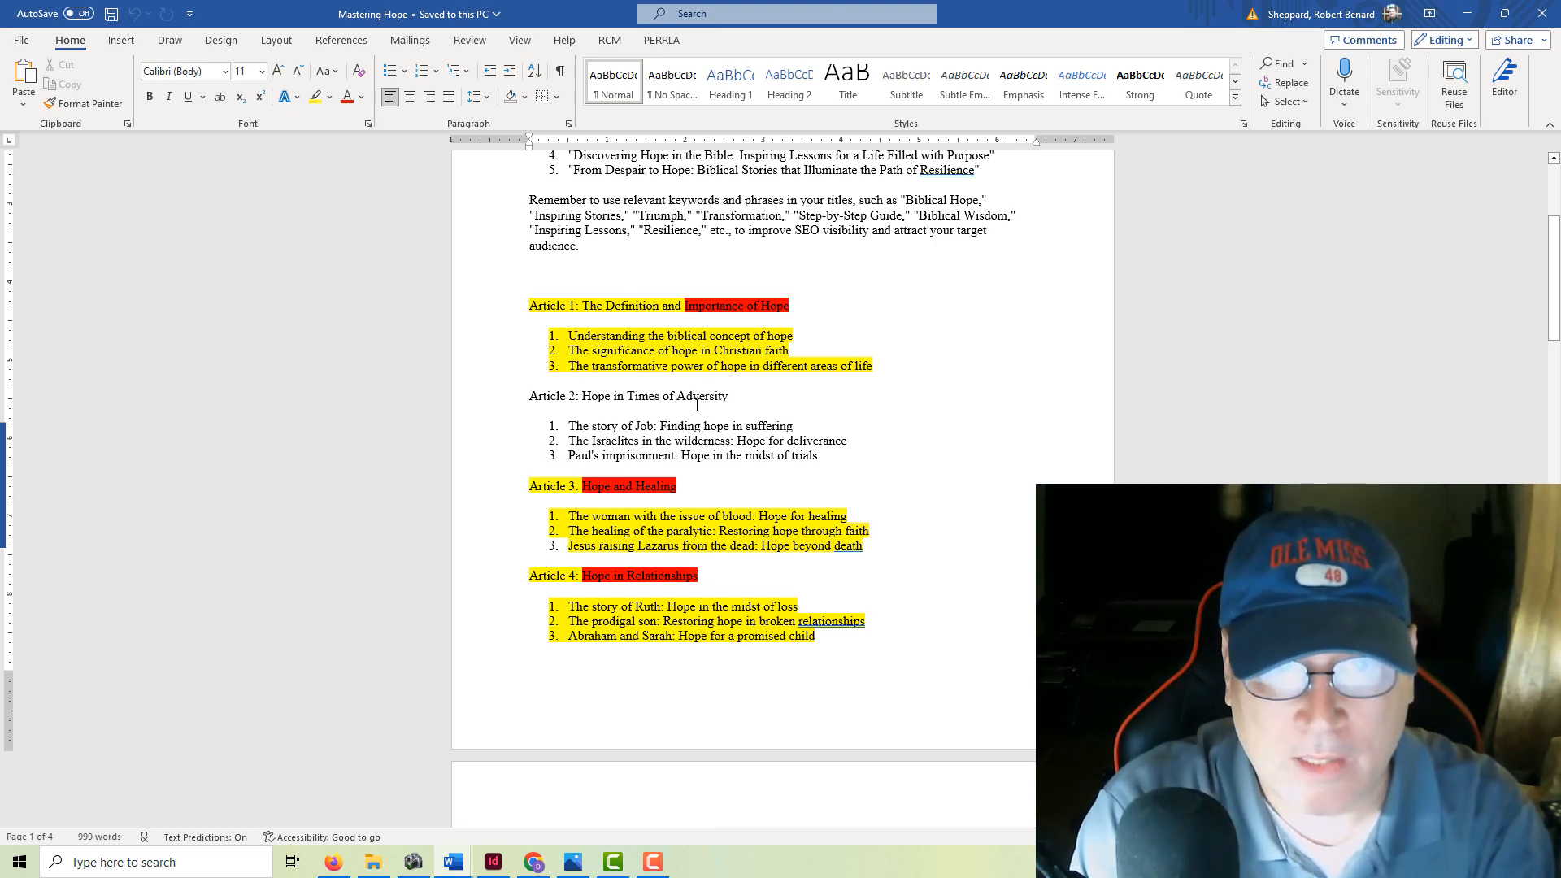
{"action": "left_click_drag", "start_coordinate": [582, 397], "coordinate": [818, 456]}
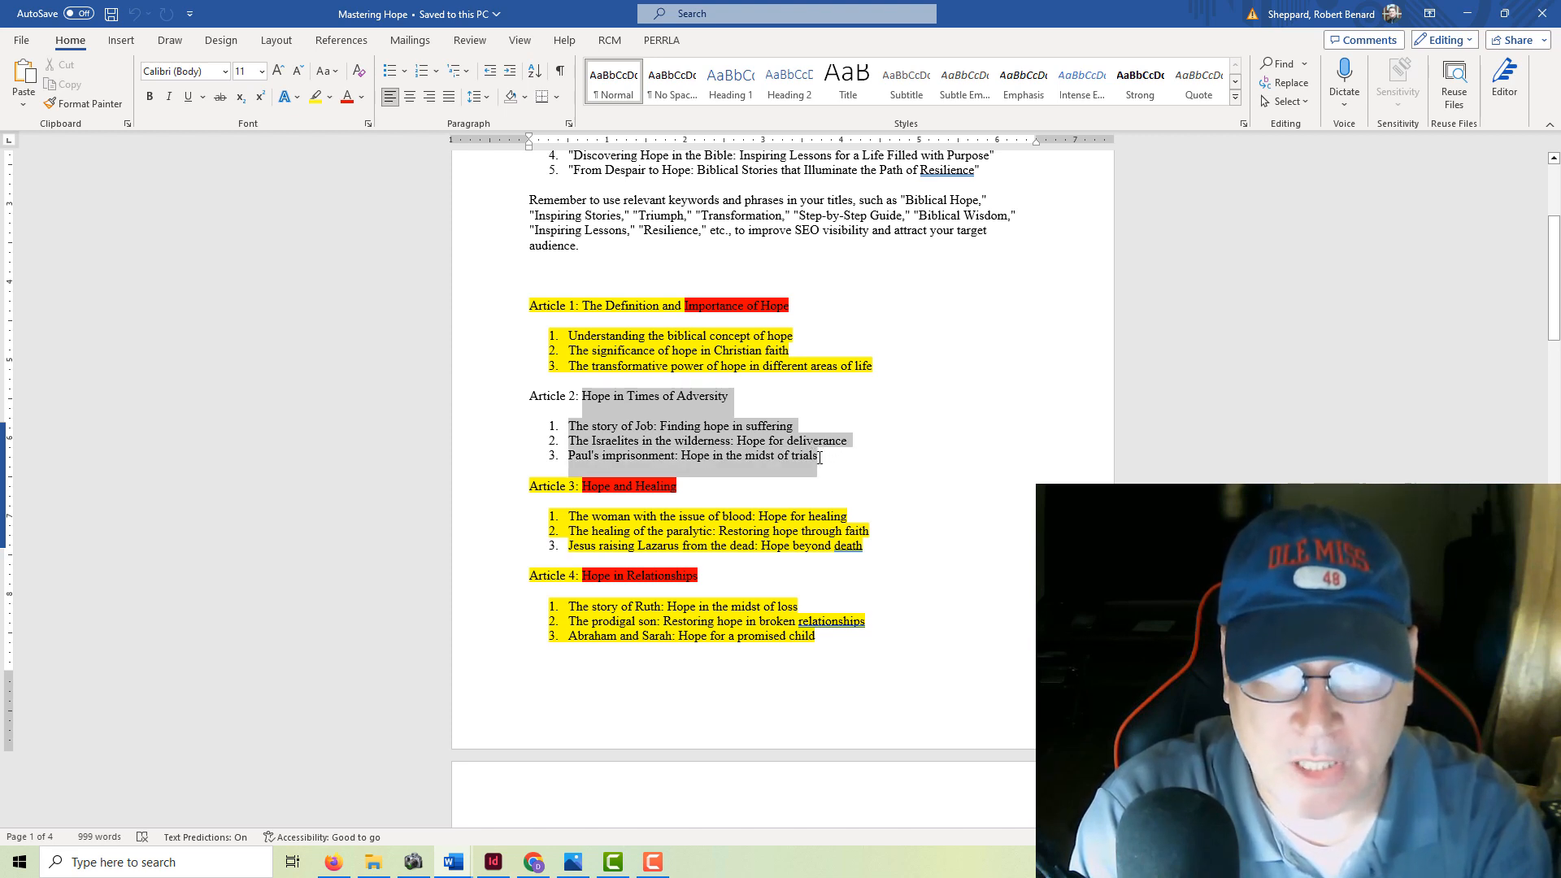
{"action": "right_click", "coordinate": [730, 446]}
{"action": "left_click", "coordinate": [778, 527]}
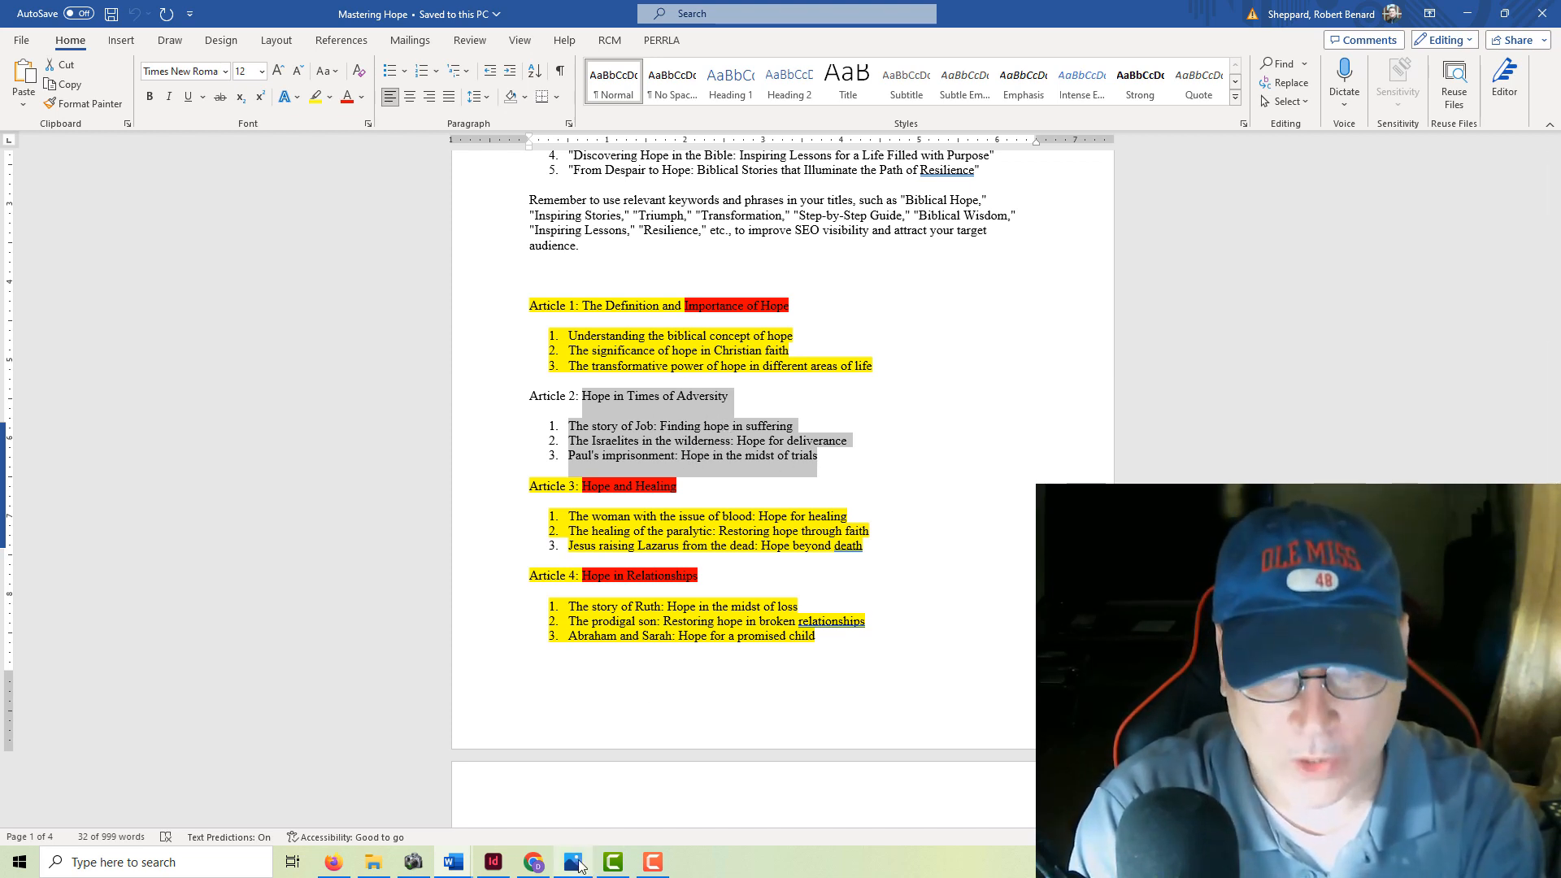
- Switch to Shopia in Chrome and look through the open roofing and construction article
{"action": "left_click", "coordinate": [532, 862]}
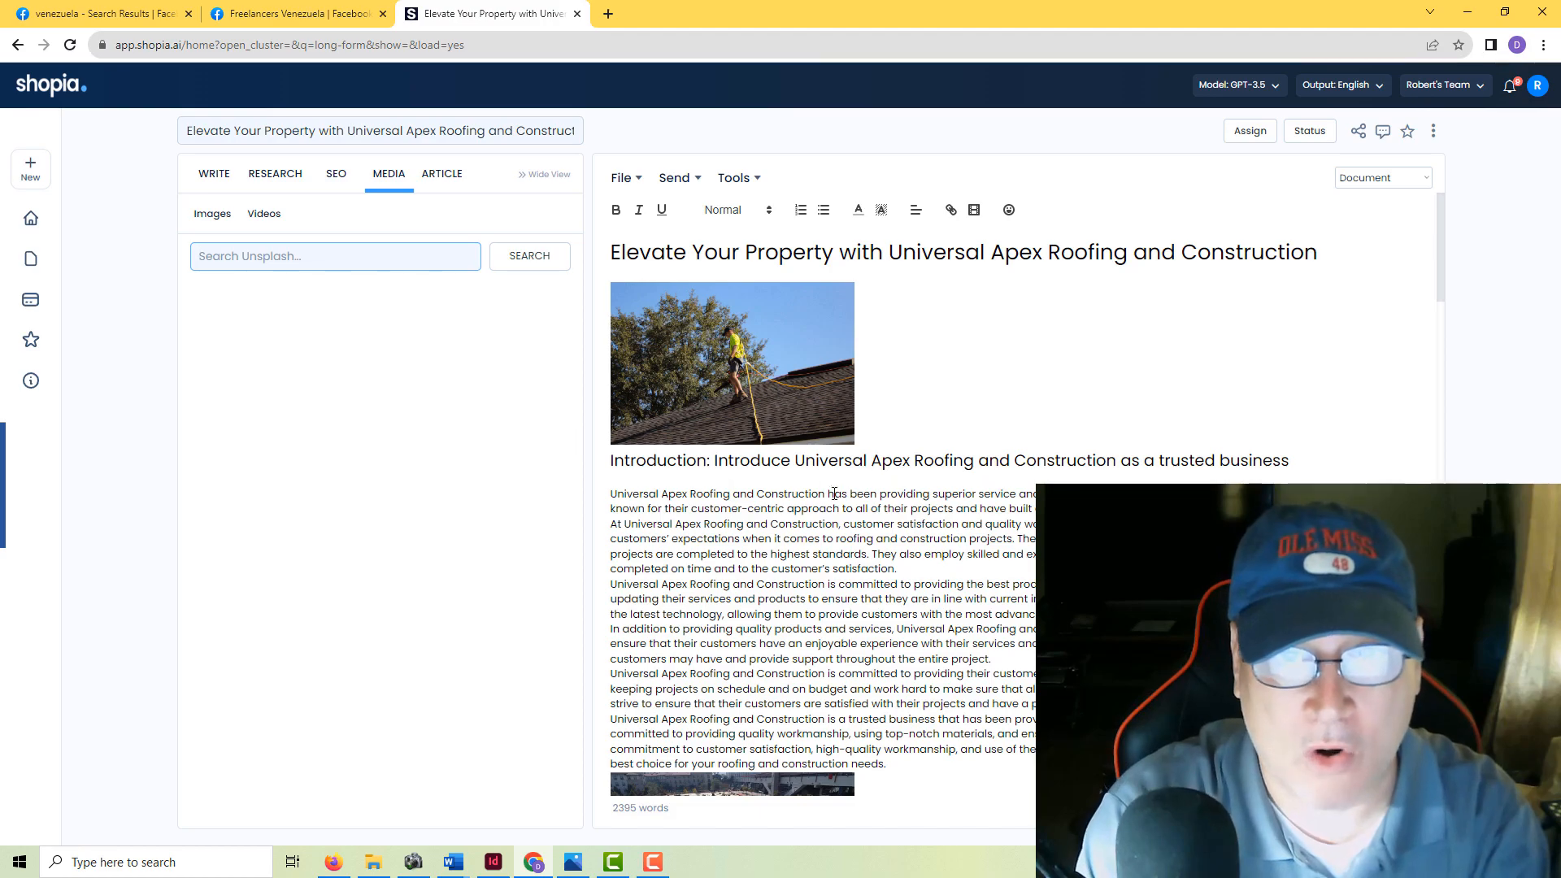
{"action": "scroll", "coordinate": [928, 611], "scroll_direction": "down", "scroll_amount": 7}
{"action": "scroll", "coordinate": [928, 611], "scroll_direction": "up", "scroll_amount": 9}
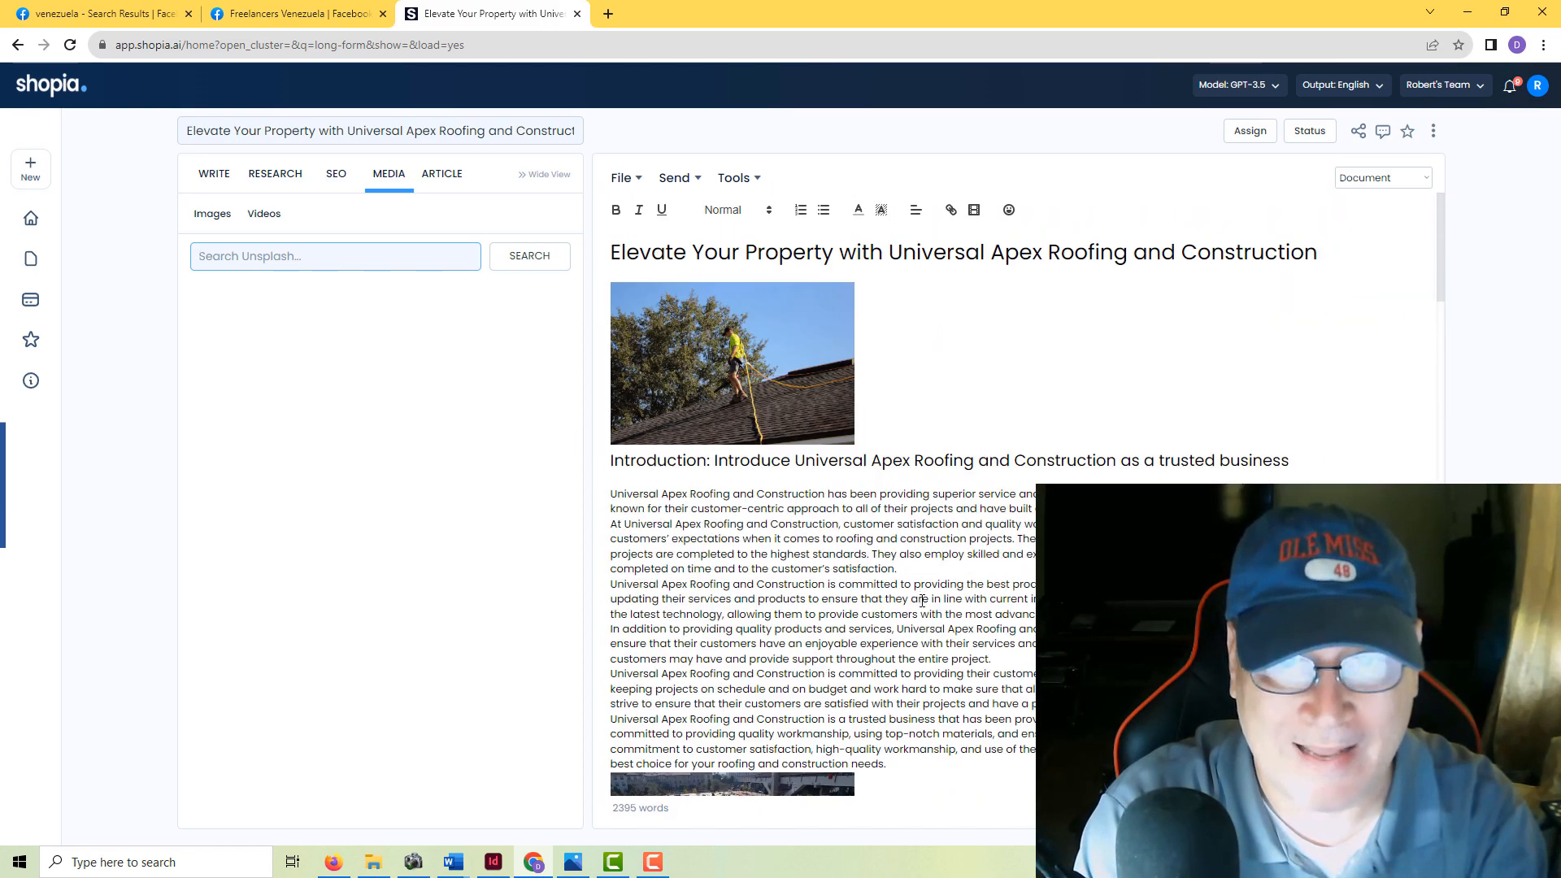
{"action": "scroll", "coordinate": [926, 592], "scroll_direction": "down", "scroll_amount": 5}
{"action": "scroll", "coordinate": [926, 592], "scroll_direction": "down", "scroll_amount": 6}
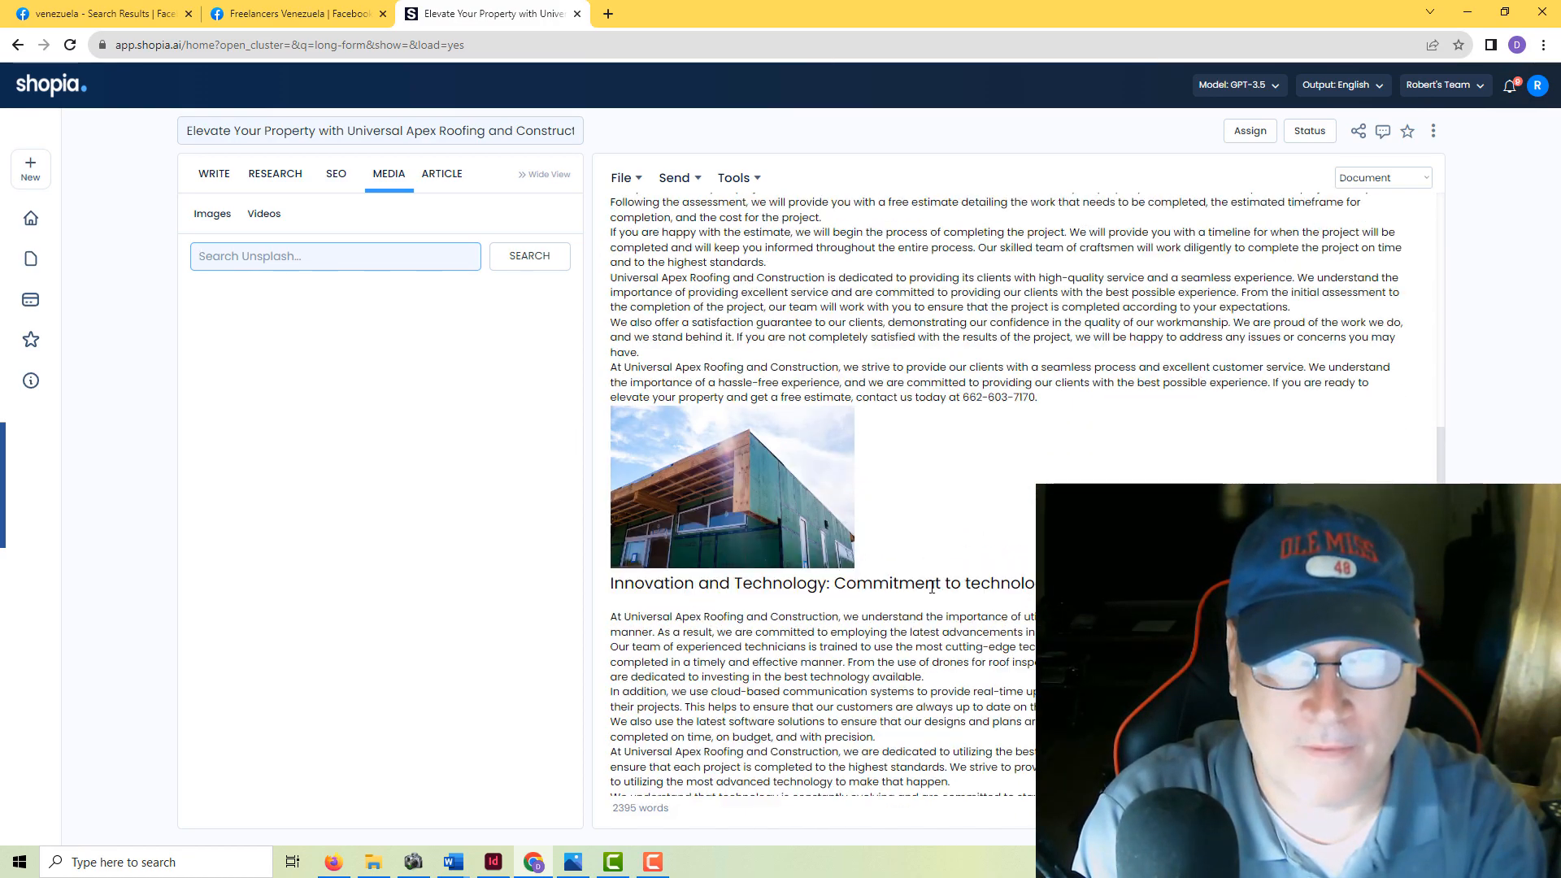
{"action": "scroll", "coordinate": [931, 587], "scroll_direction": "up", "scroll_amount": 12}
{"action": "scroll", "coordinate": [932, 587], "scroll_direction": "up", "scroll_amount": 1}
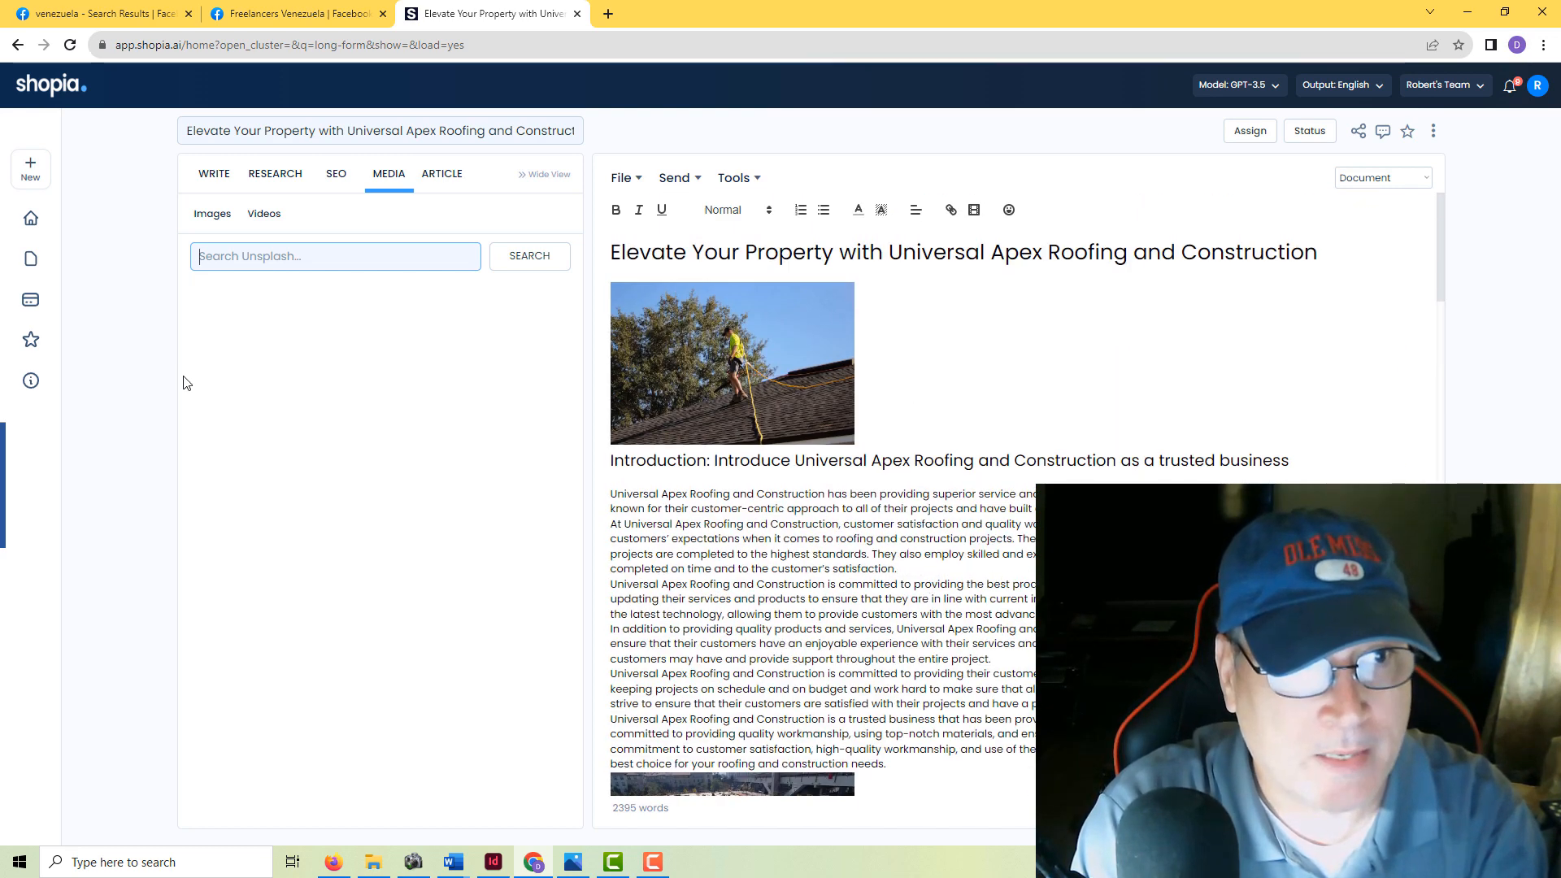
- Start a new article from the Shopia dashboard and paste the copied Article 2 outline as its description
{"action": "left_click", "coordinate": [31, 221]}
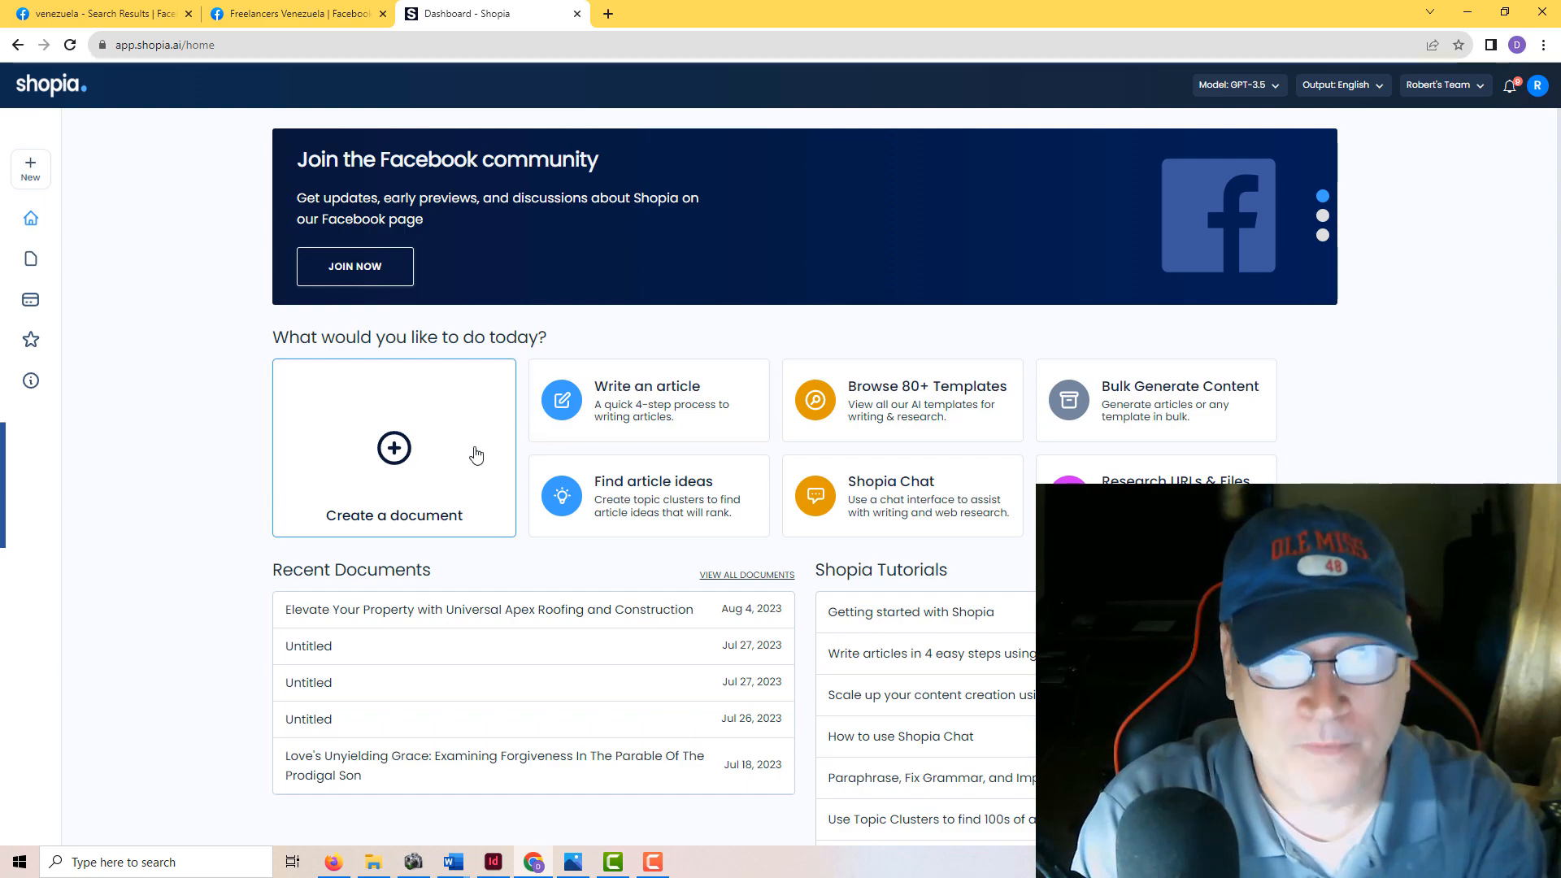
{"action": "left_click", "coordinate": [673, 397]}
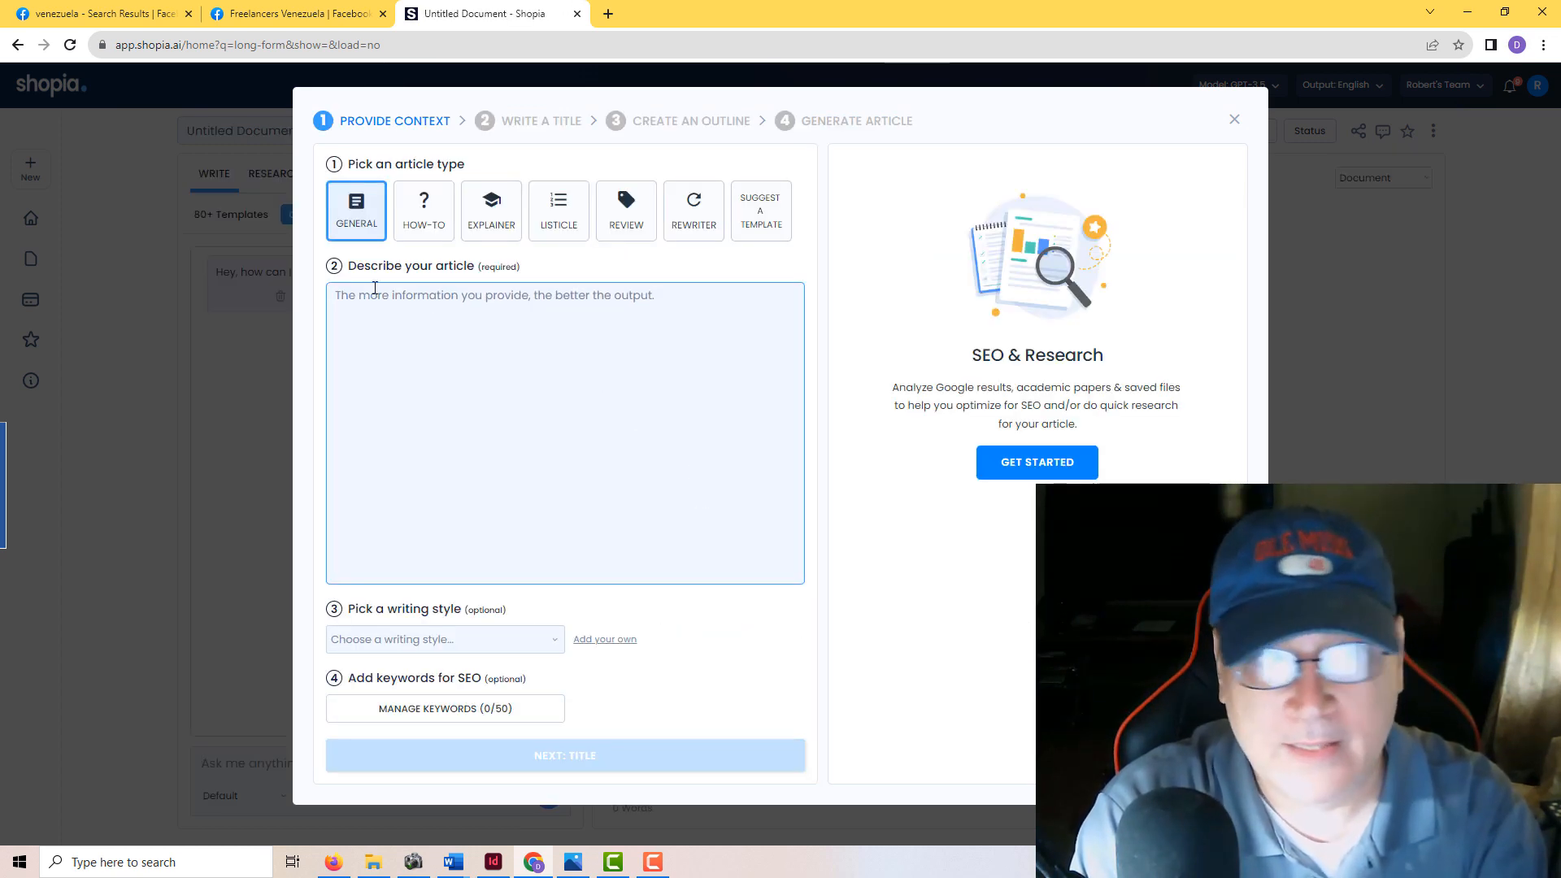
{"action": "left_click", "coordinate": [513, 309]}
{"action": "key", "text": "ctrl+v"}
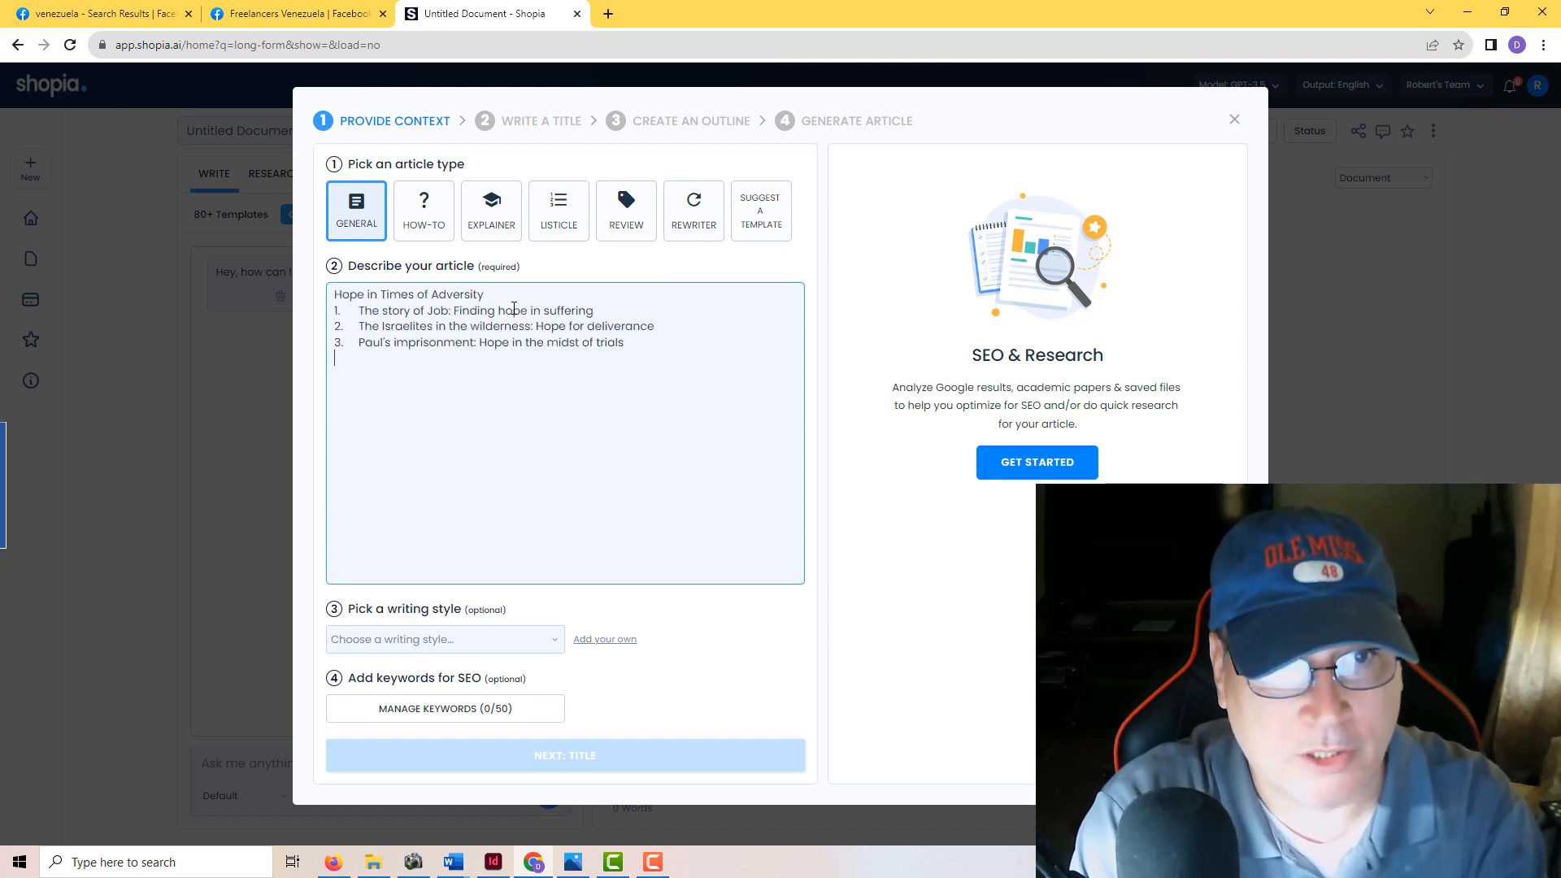
- End the description's "Hope in Times of Adversity" line with a comma and remove the number from the story of Job line
{"action": "left_click", "coordinate": [564, 299]}
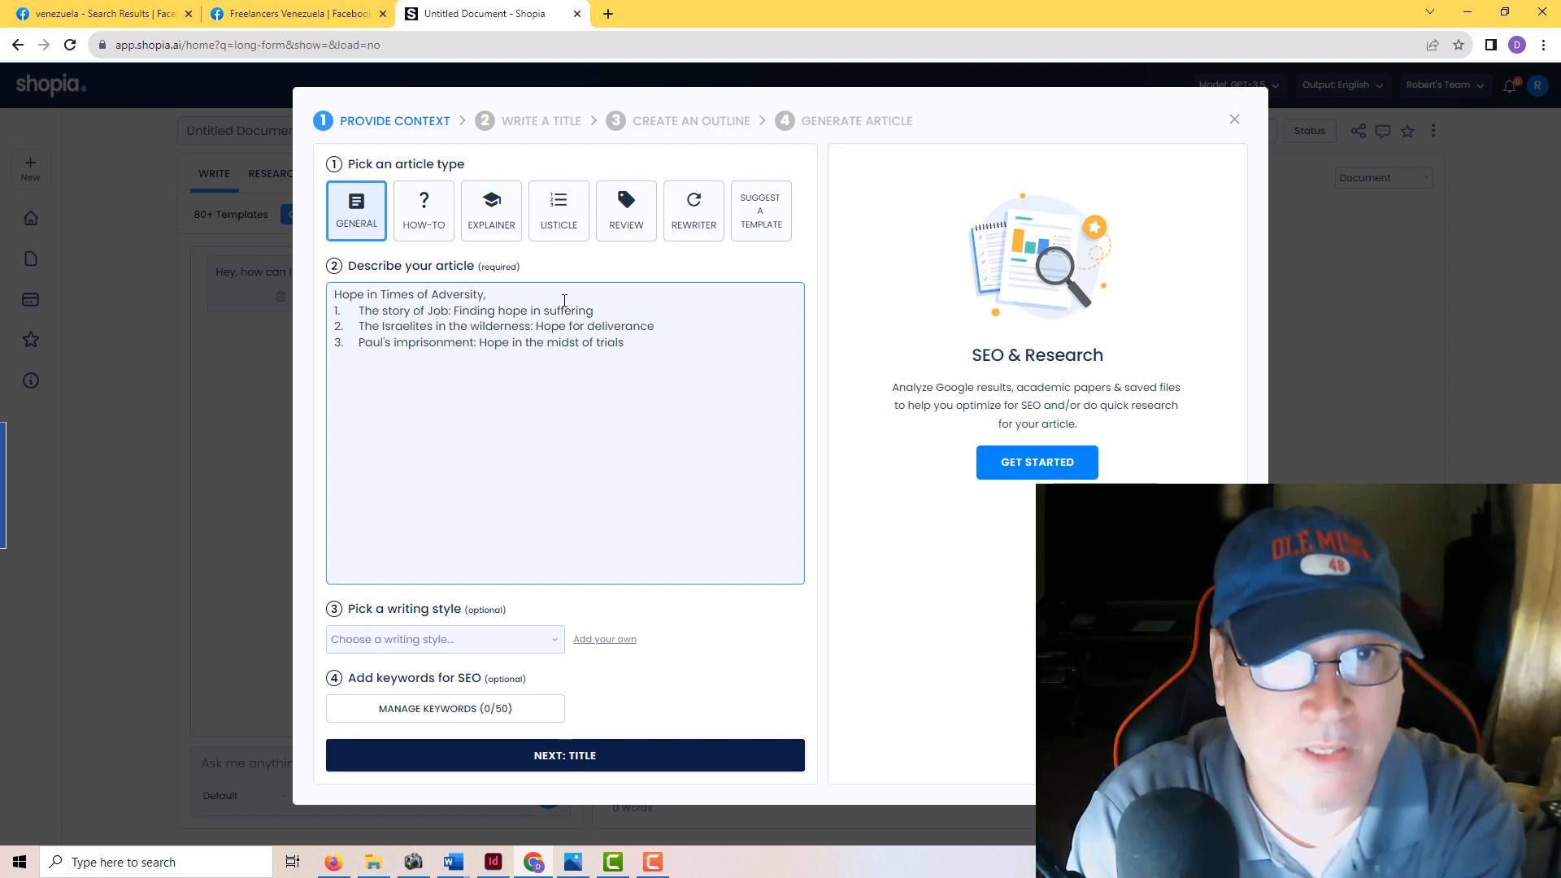
{"action": "key", "text": "Delete"}
{"action": "key", "text": "Delete"}
{"action": "key", "text": "Delete"}
{"action": "key", "text": "Delete"}
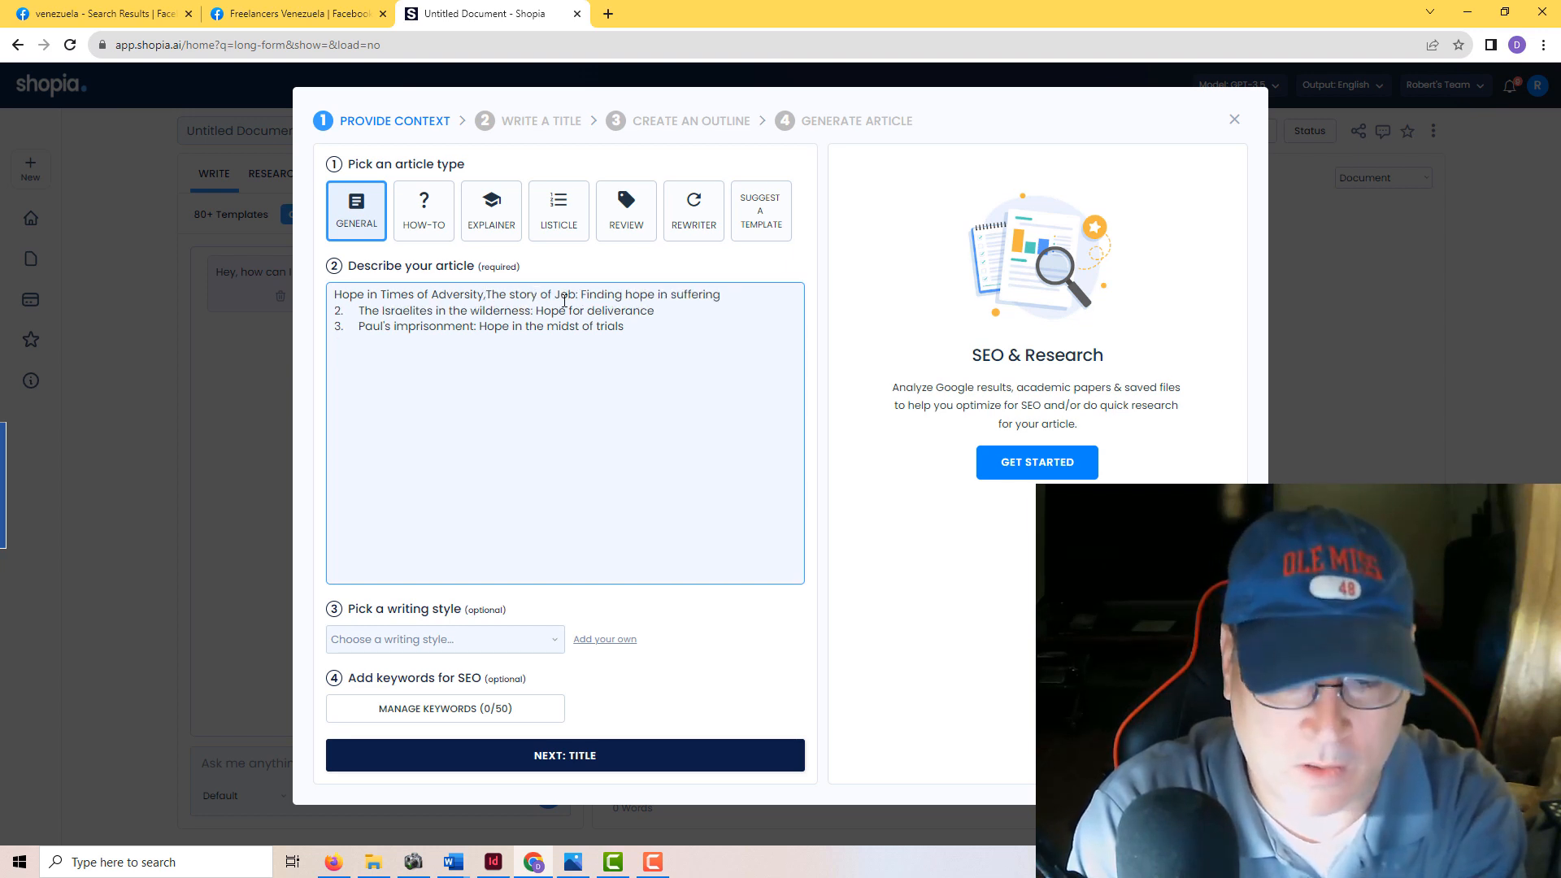
{"action": "key", "text": "Return"}
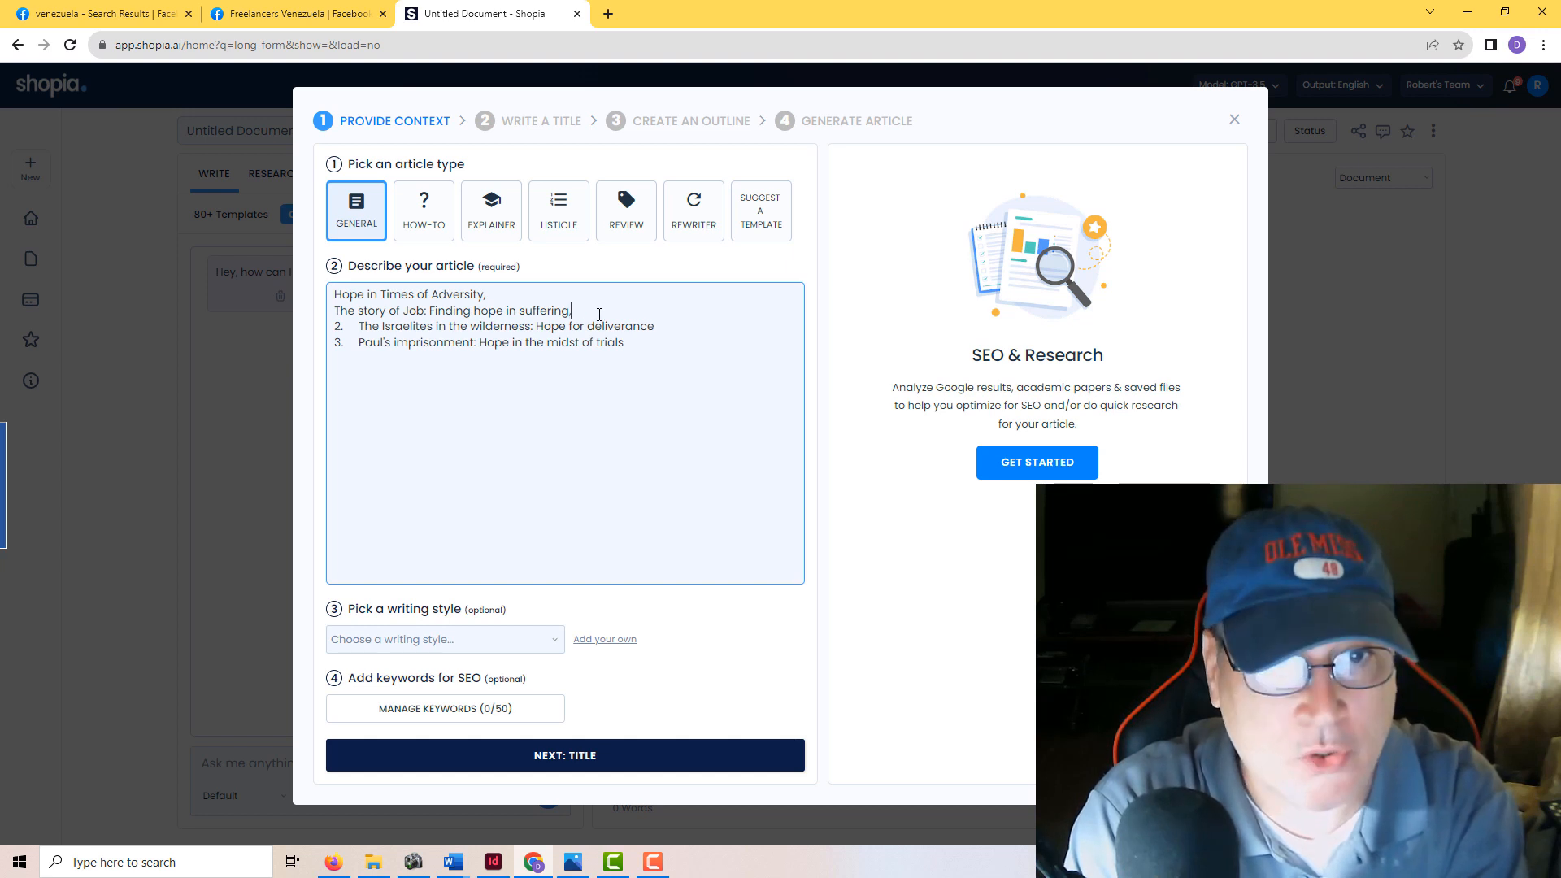
- End the story of Job line with a comma and remove the number from the Israelites line, keeping each on its own line
{"action": "left_click", "coordinate": [599, 313]}
{"action": "key", "text": "Delete"}
{"action": "key", "text": "Delete"}
{"action": "key", "text": "Delete"}
{"action": "key", "text": "Delete"}
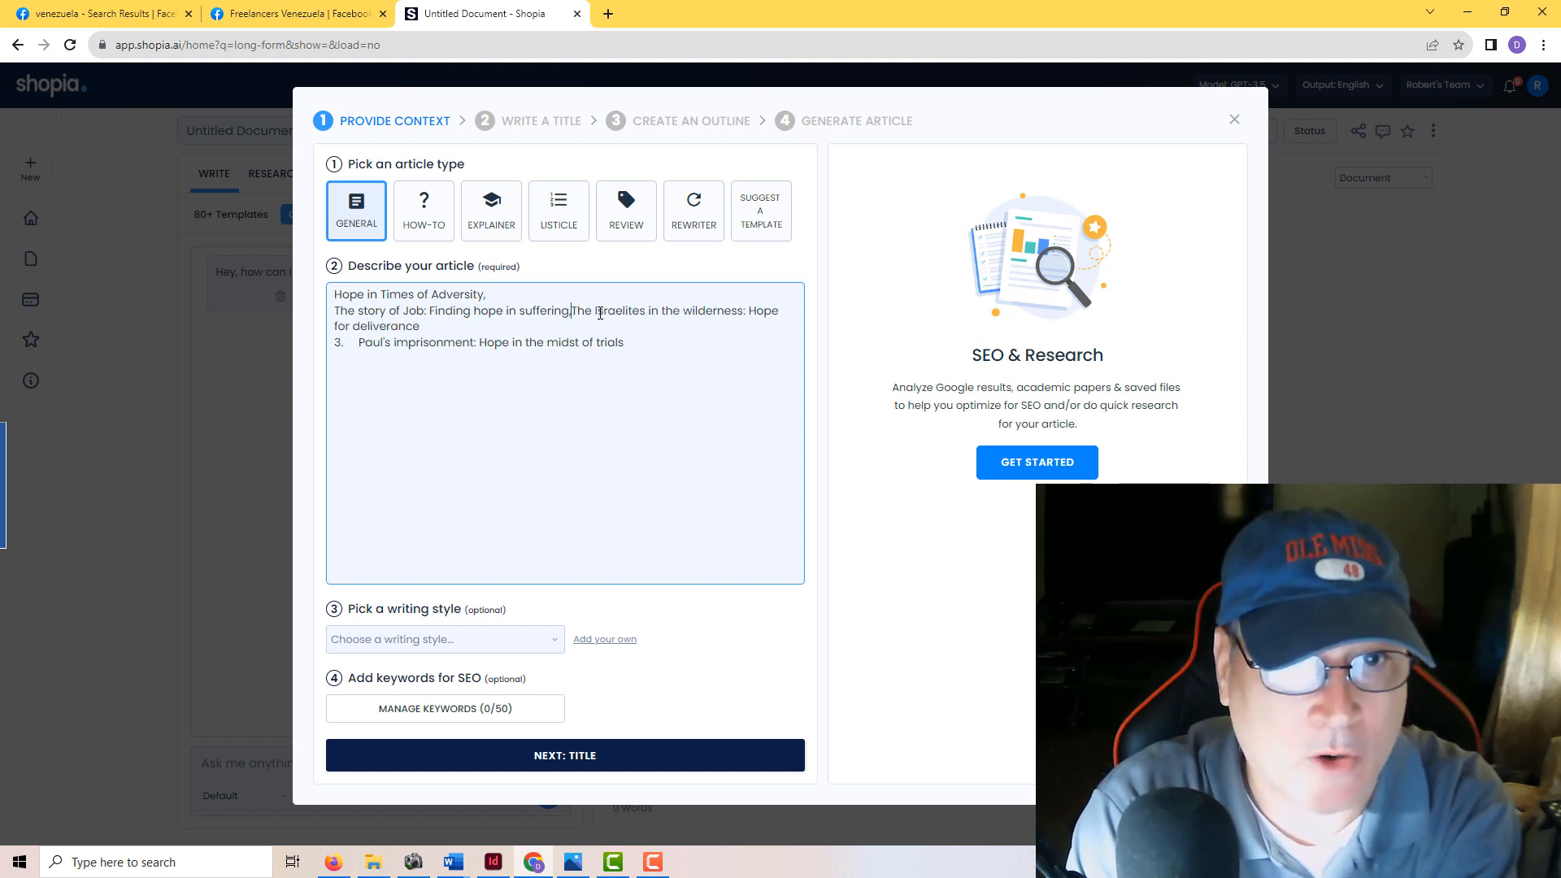
{"action": "key", "text": "Return"}
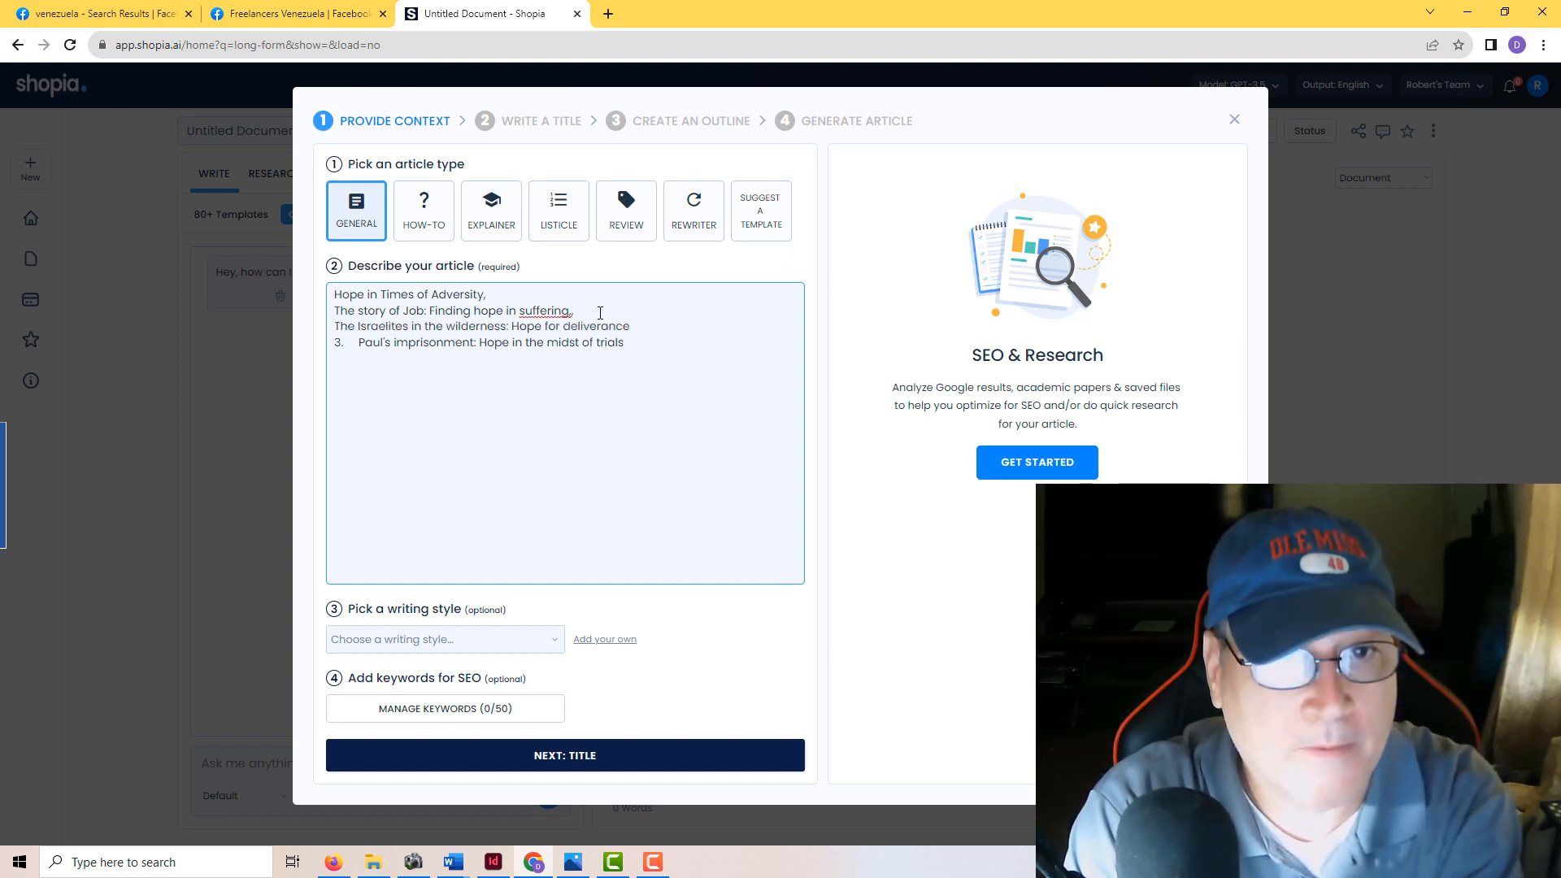
- Add a comma after the Israelites line, remove the number from the Paul's imprisonment line and keep it on its own line
{"action": "left_click", "coordinate": [684, 334]}
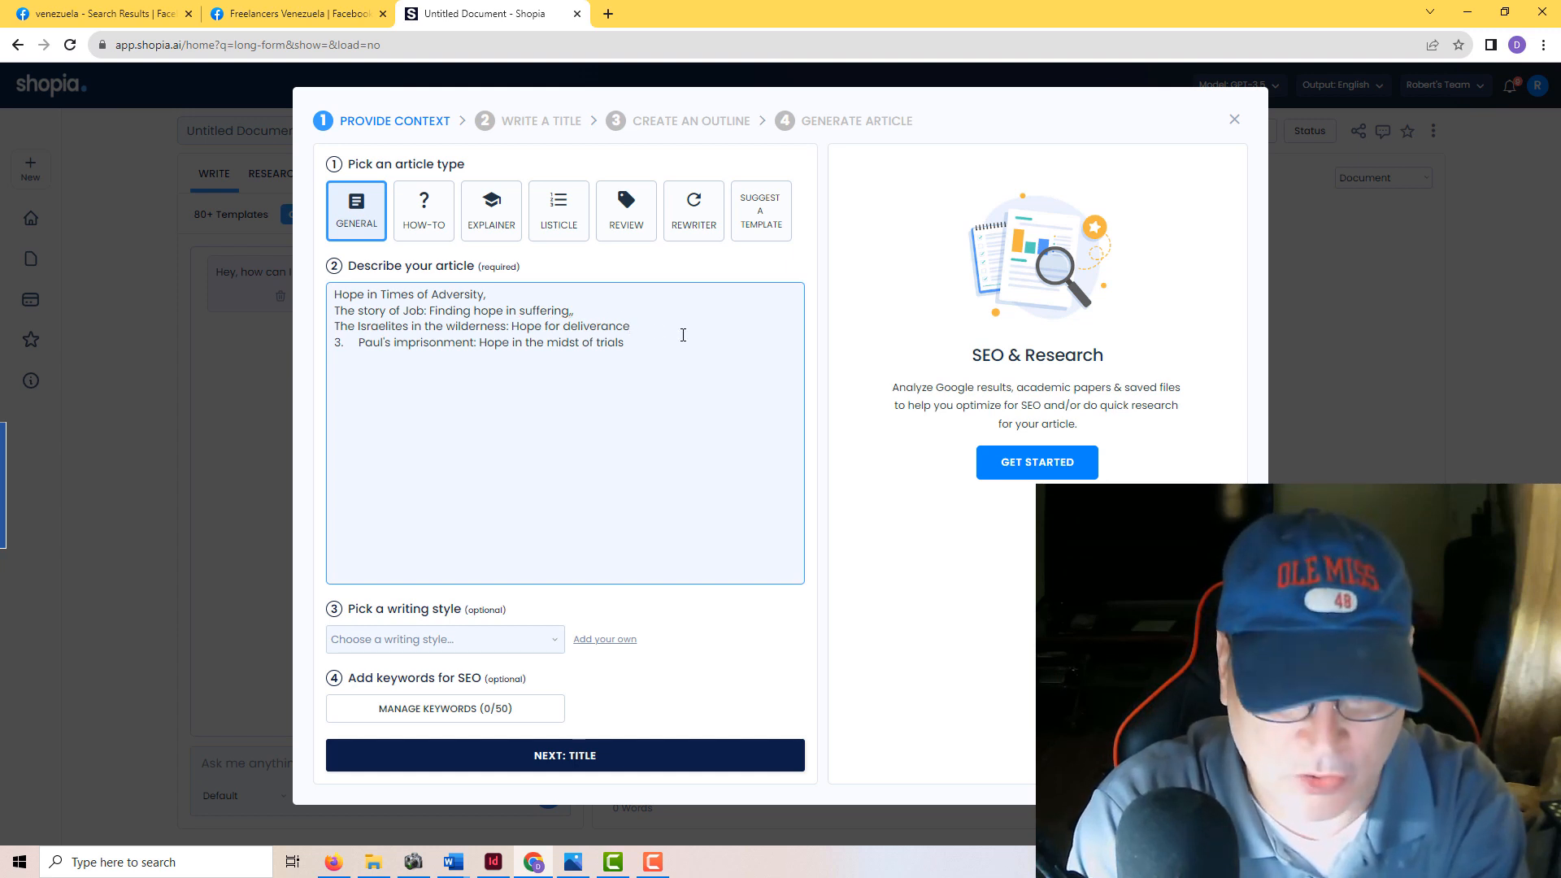
{"action": "key", "text": "Delete"}
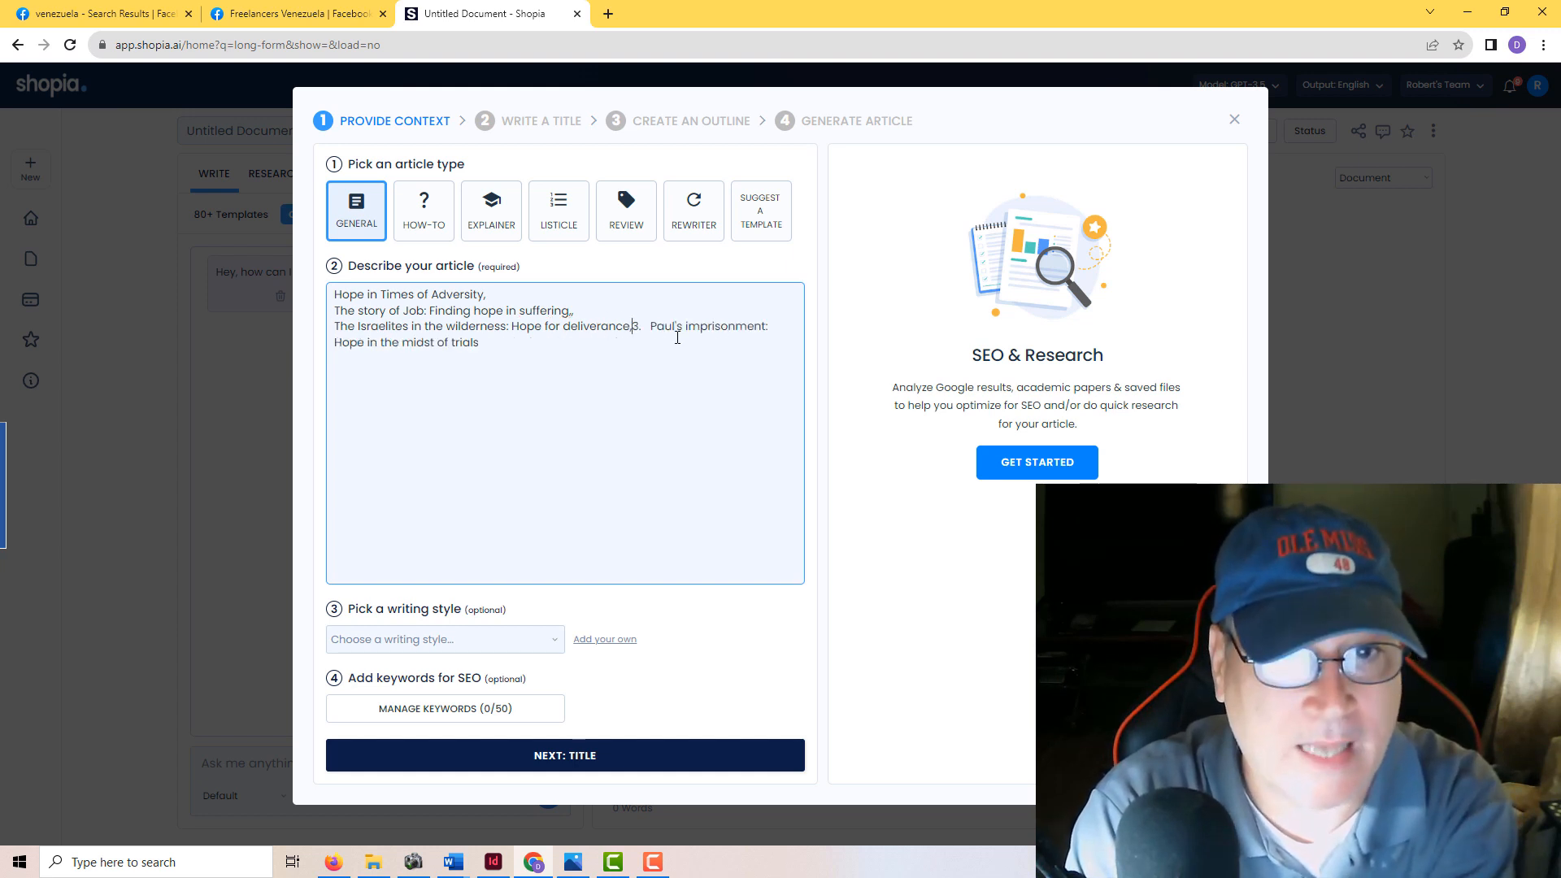
{"action": "key", "text": "Delete"}
{"action": "key", "text": "Delete"}
{"action": "key", "text": "Delete"}
{"action": "key", "text": "Delete"}
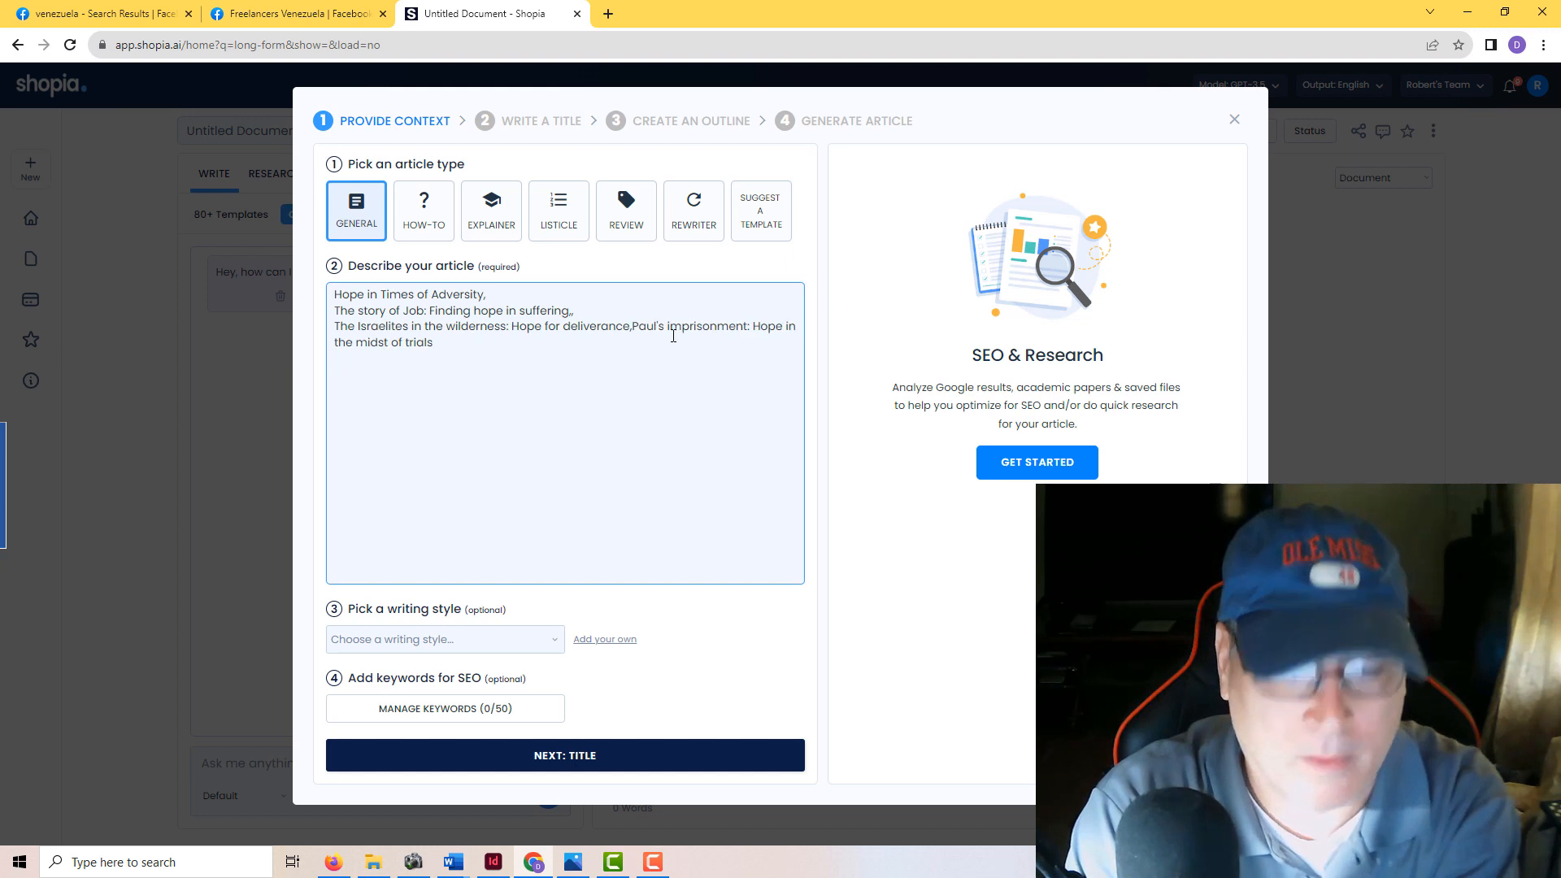
{"action": "key", "text": "Return"}
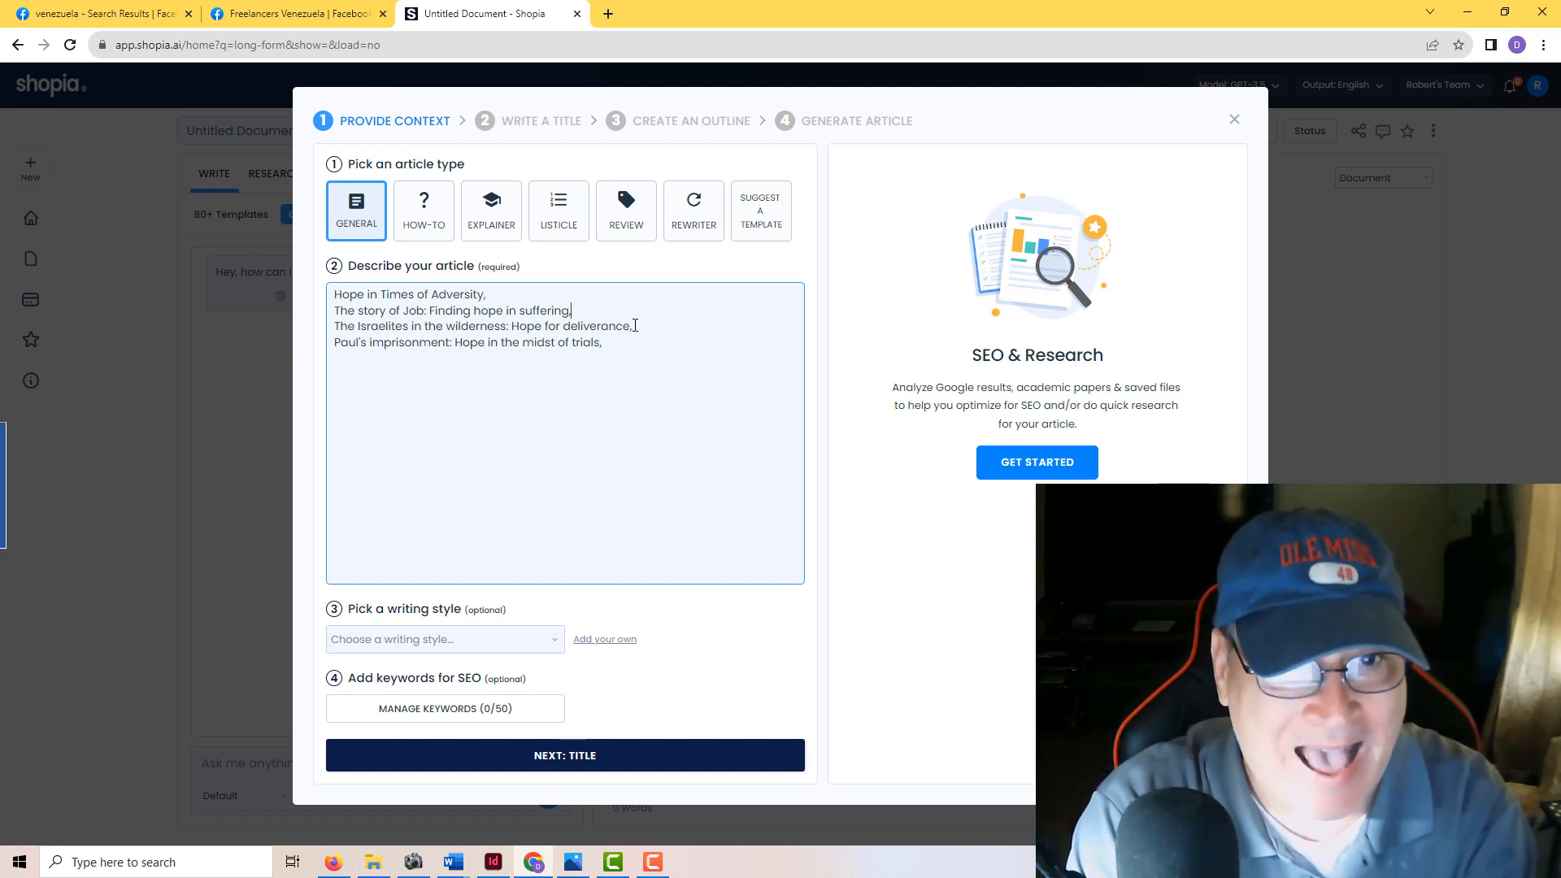
- Copy the whole comma-separated description and set the writing style to Article
{"action": "left_click_drag", "start_coordinate": [604, 343], "coordinate": [283, 300]}
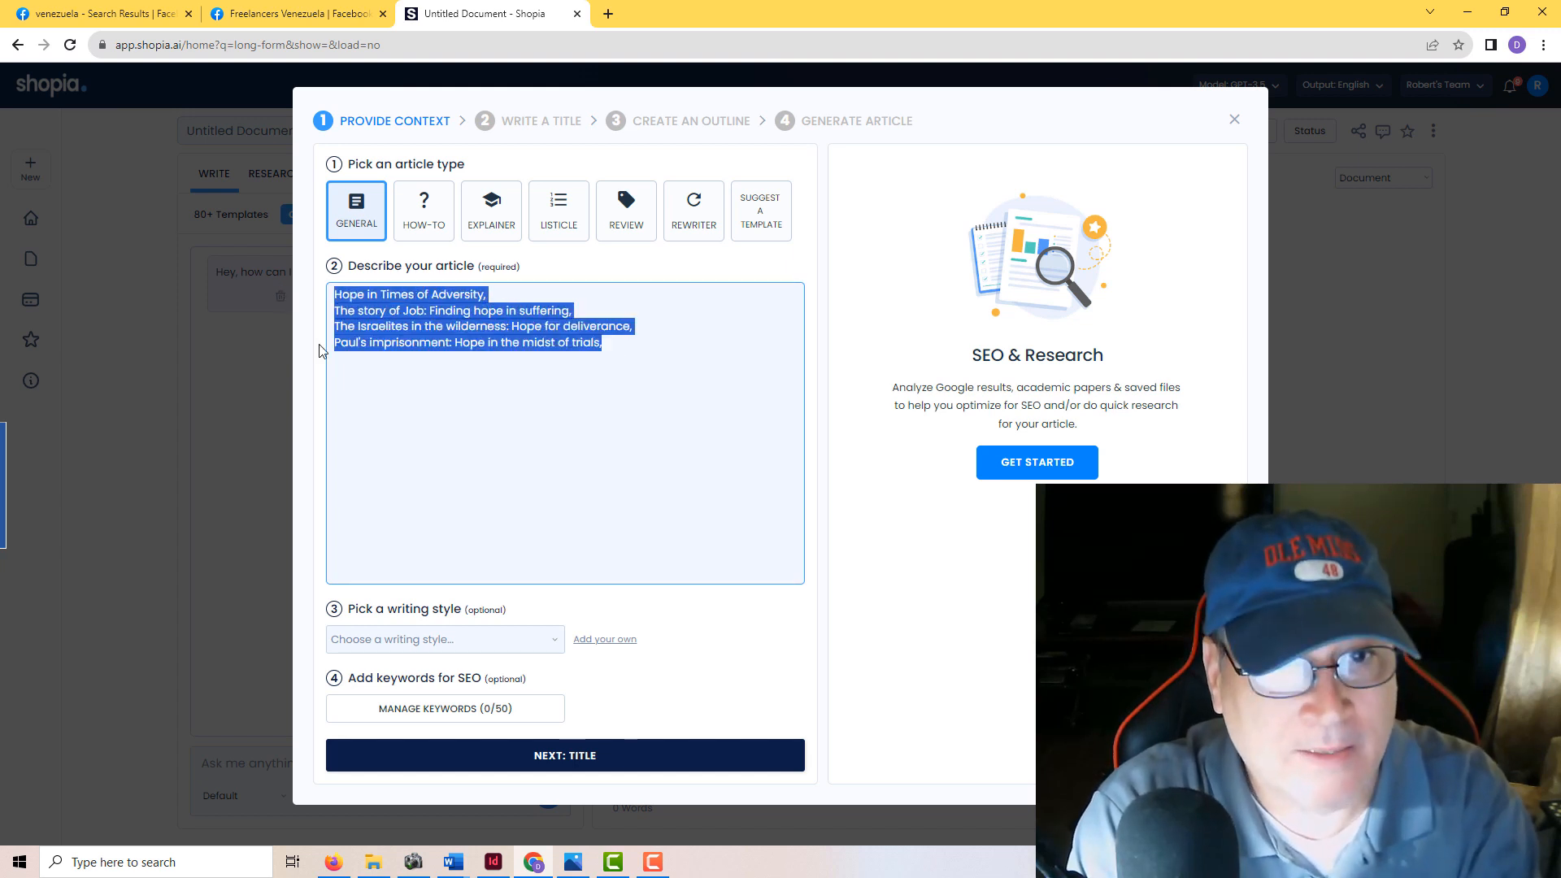
{"action": "left_click", "coordinate": [496, 415]}
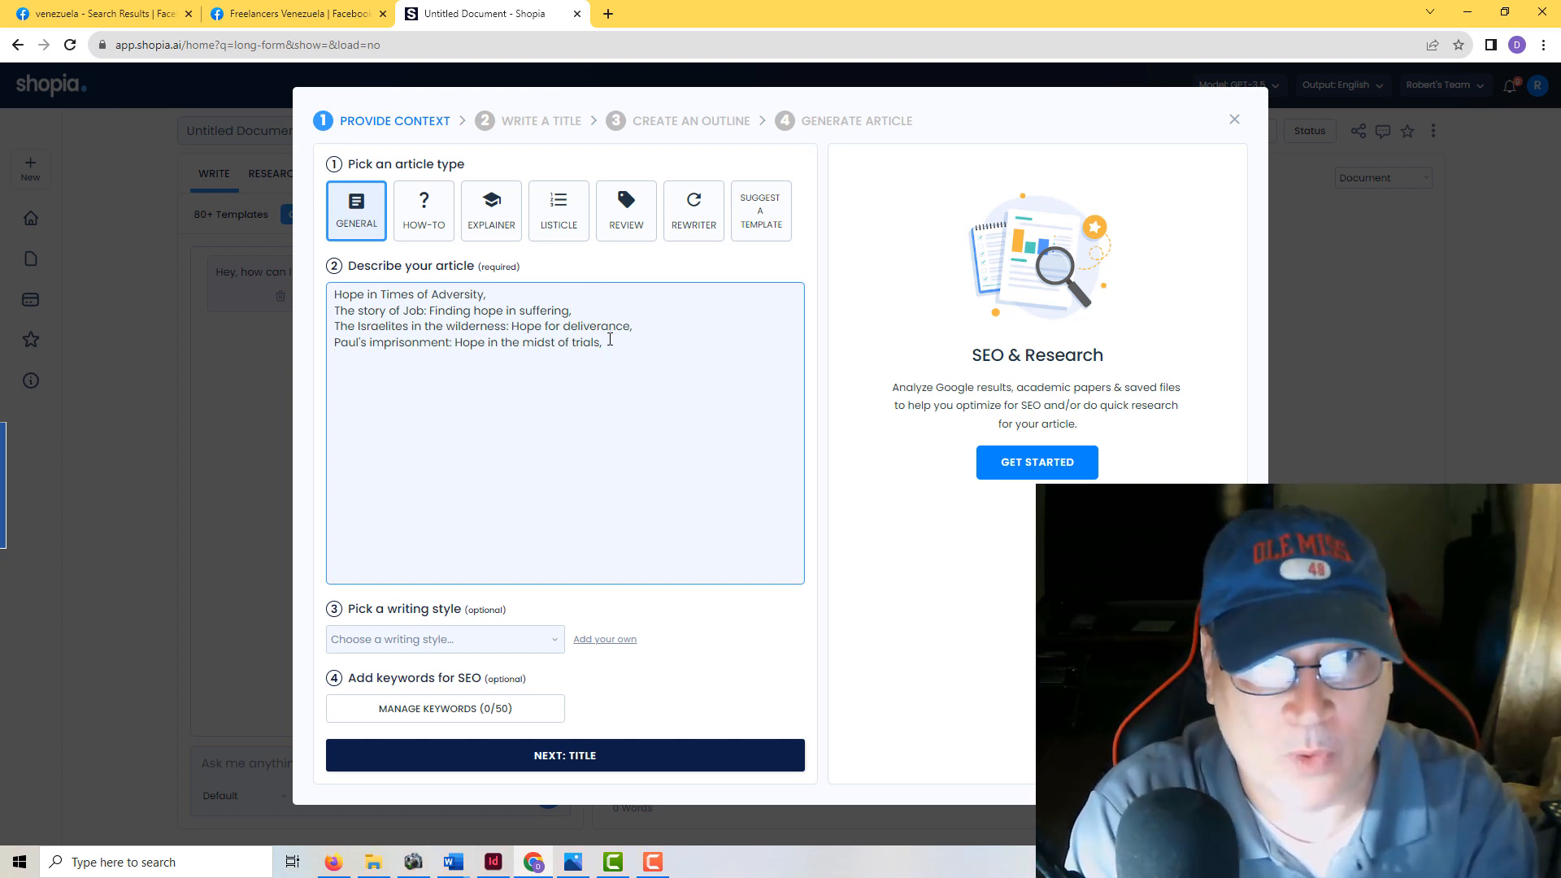
{"action": "left_click", "coordinate": [503, 640]}
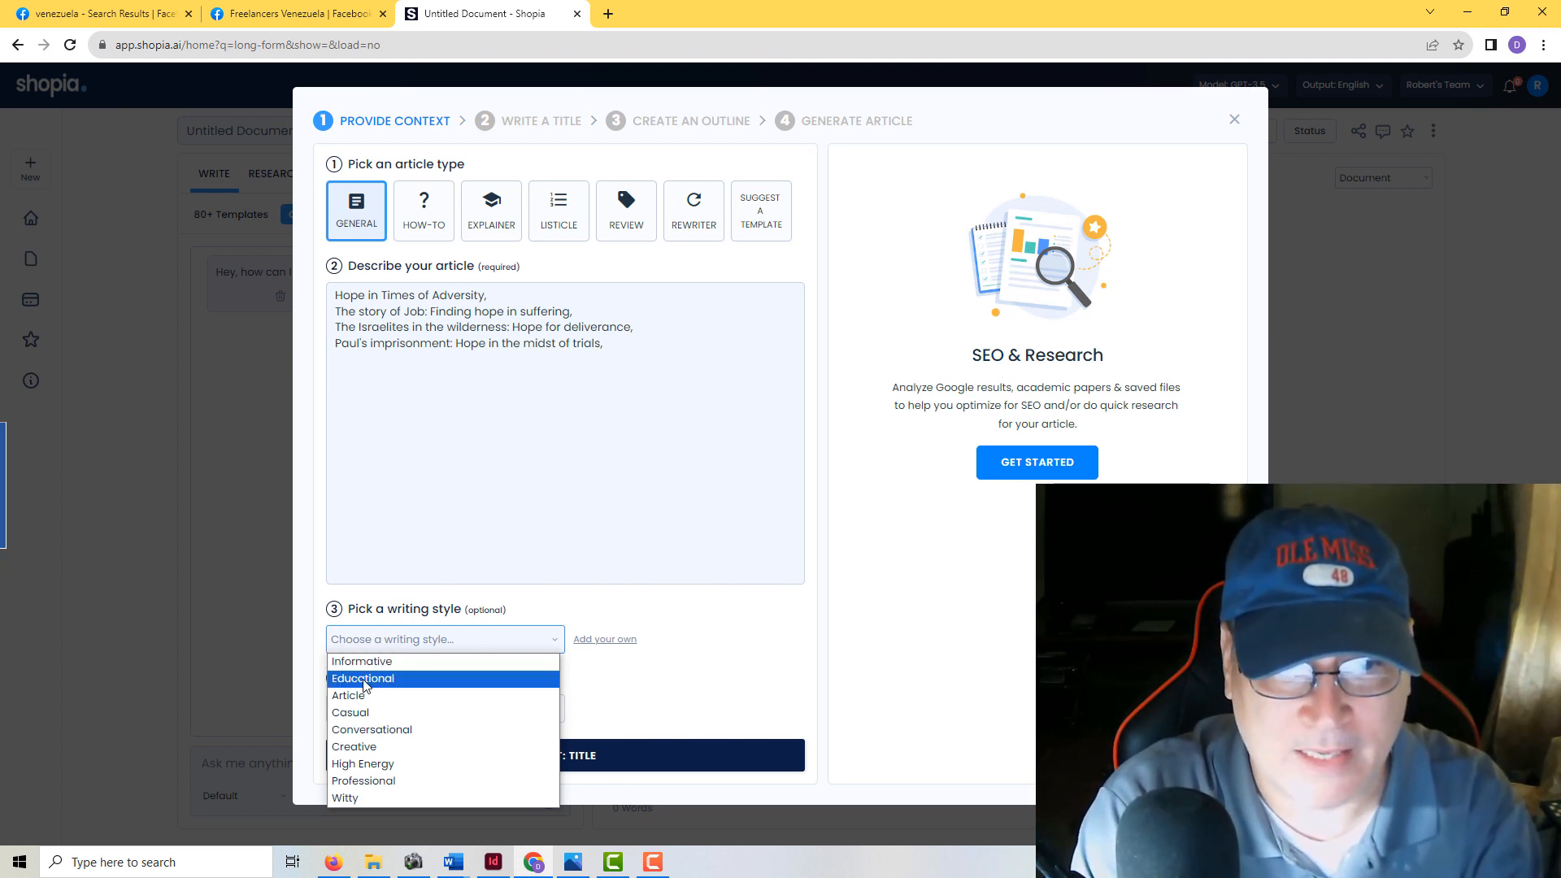
{"action": "left_click", "coordinate": [354, 698]}
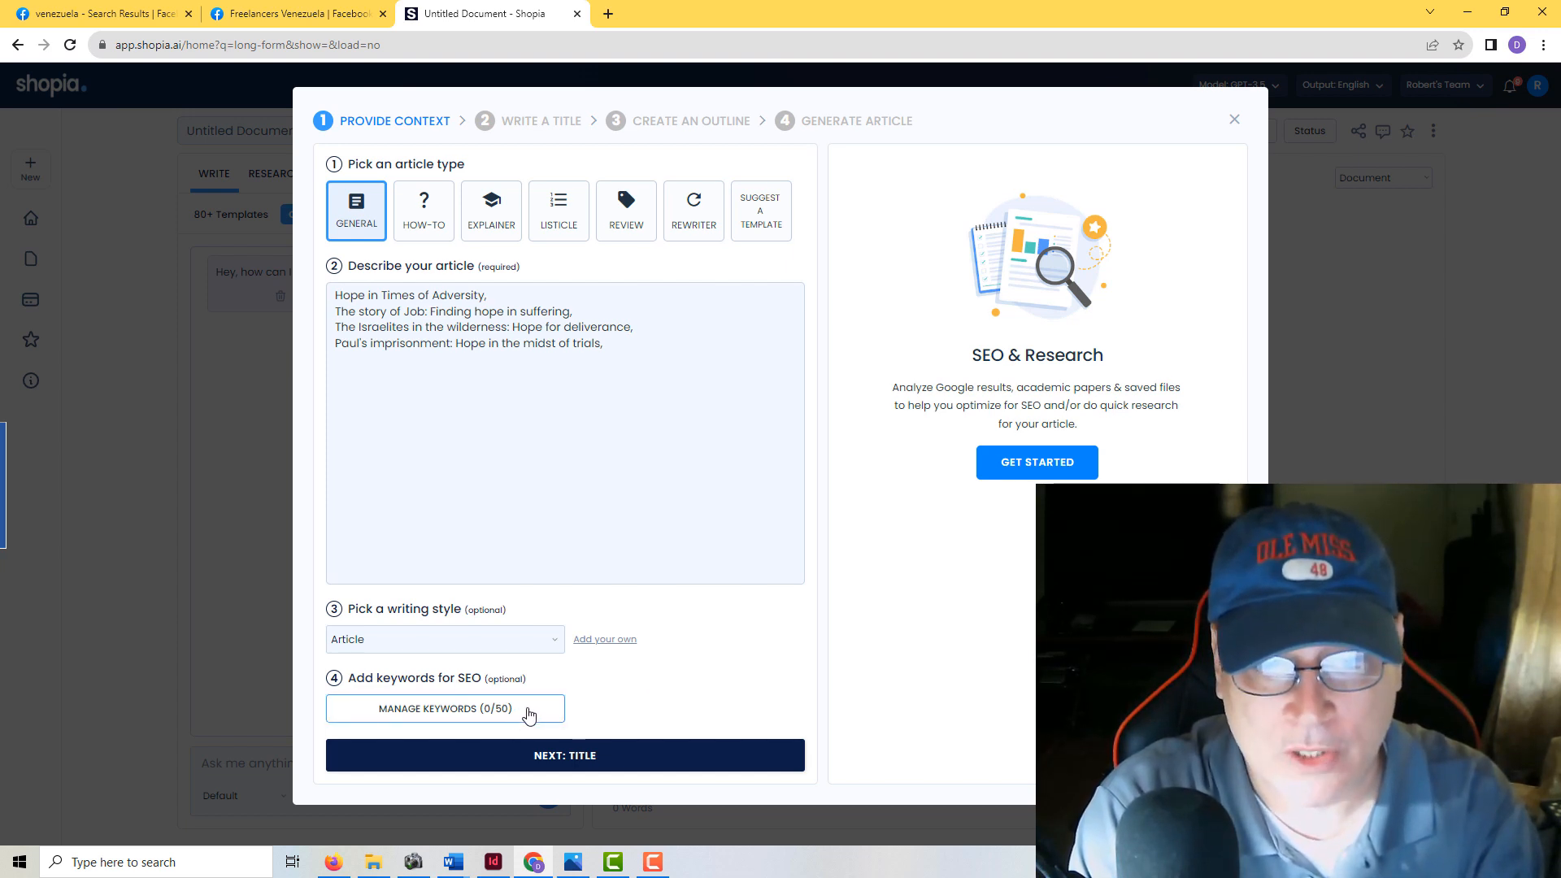
- Add the four copied description lines as SEO keywords and continue to the title stage
{"action": "left_click", "coordinate": [529, 716]}
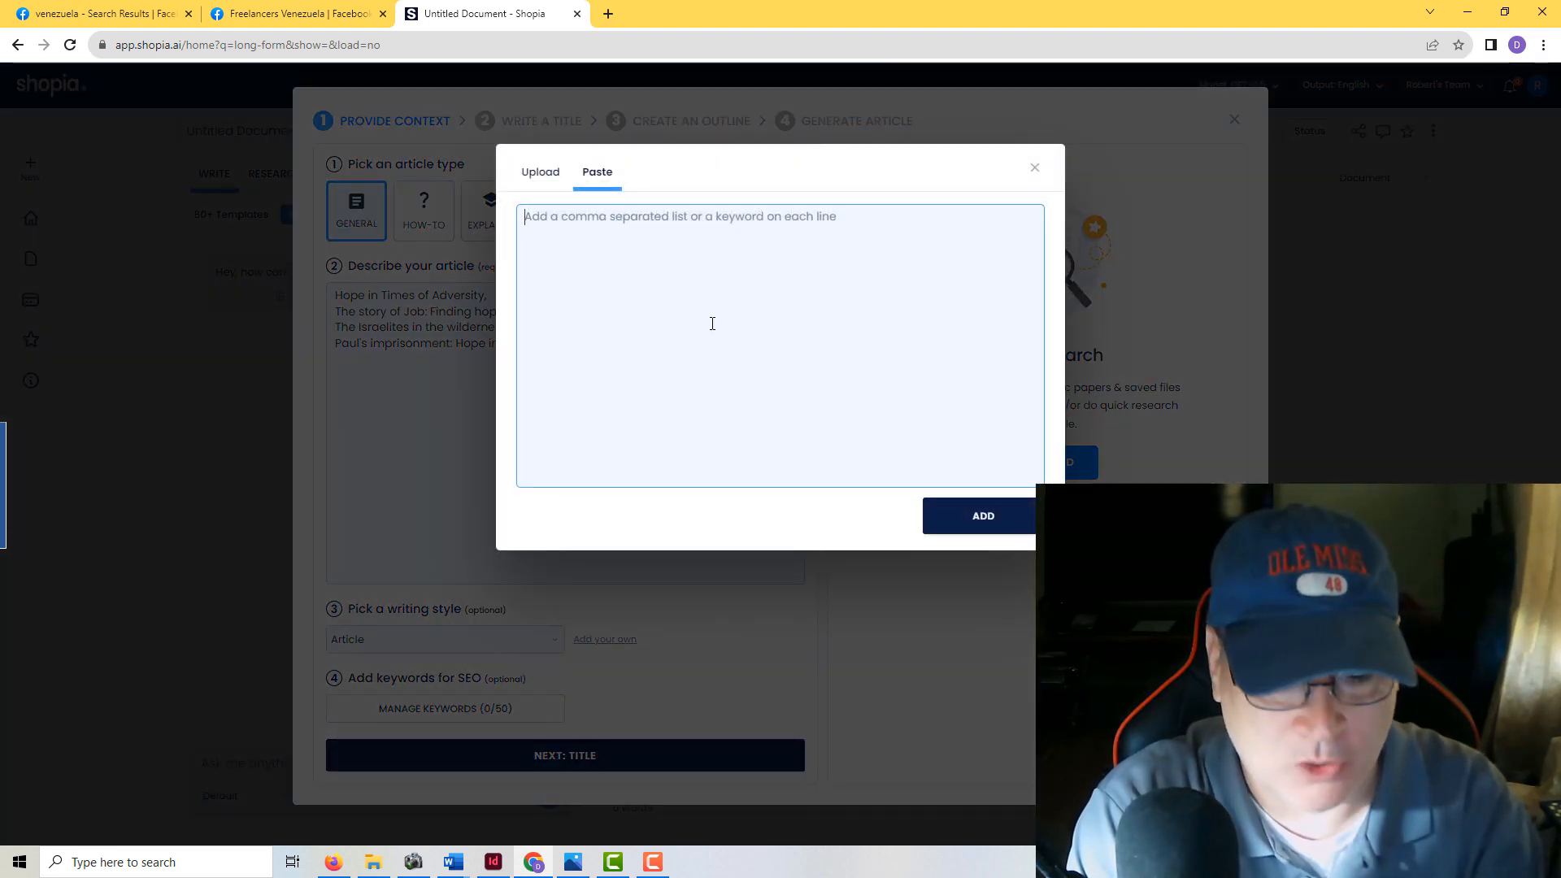
{"action": "key", "text": "ctrl+v"}
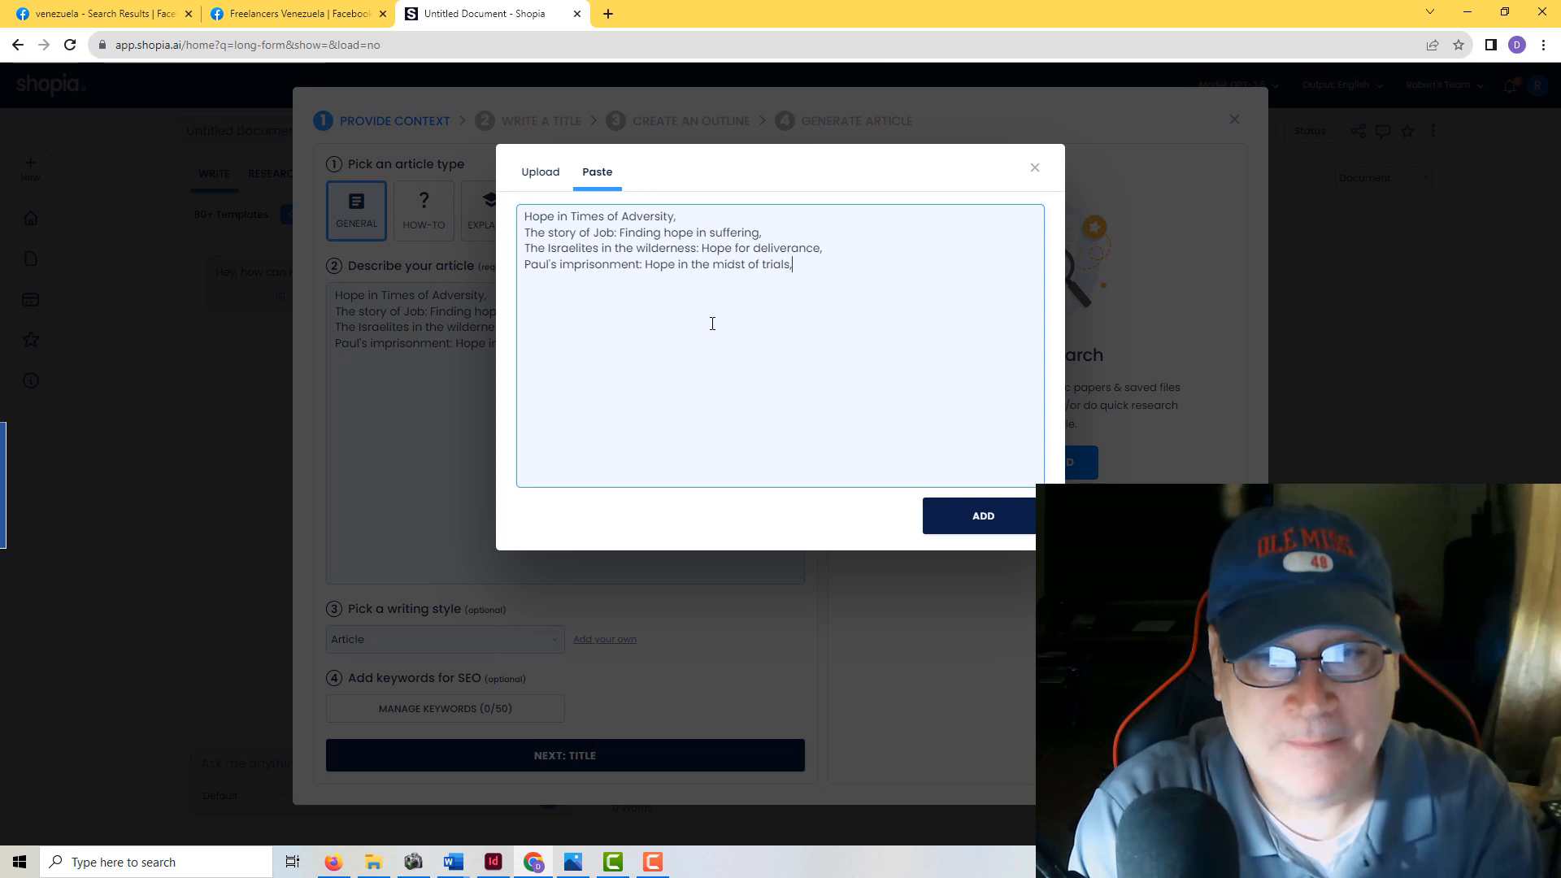
{"action": "left_click", "coordinate": [992, 520]}
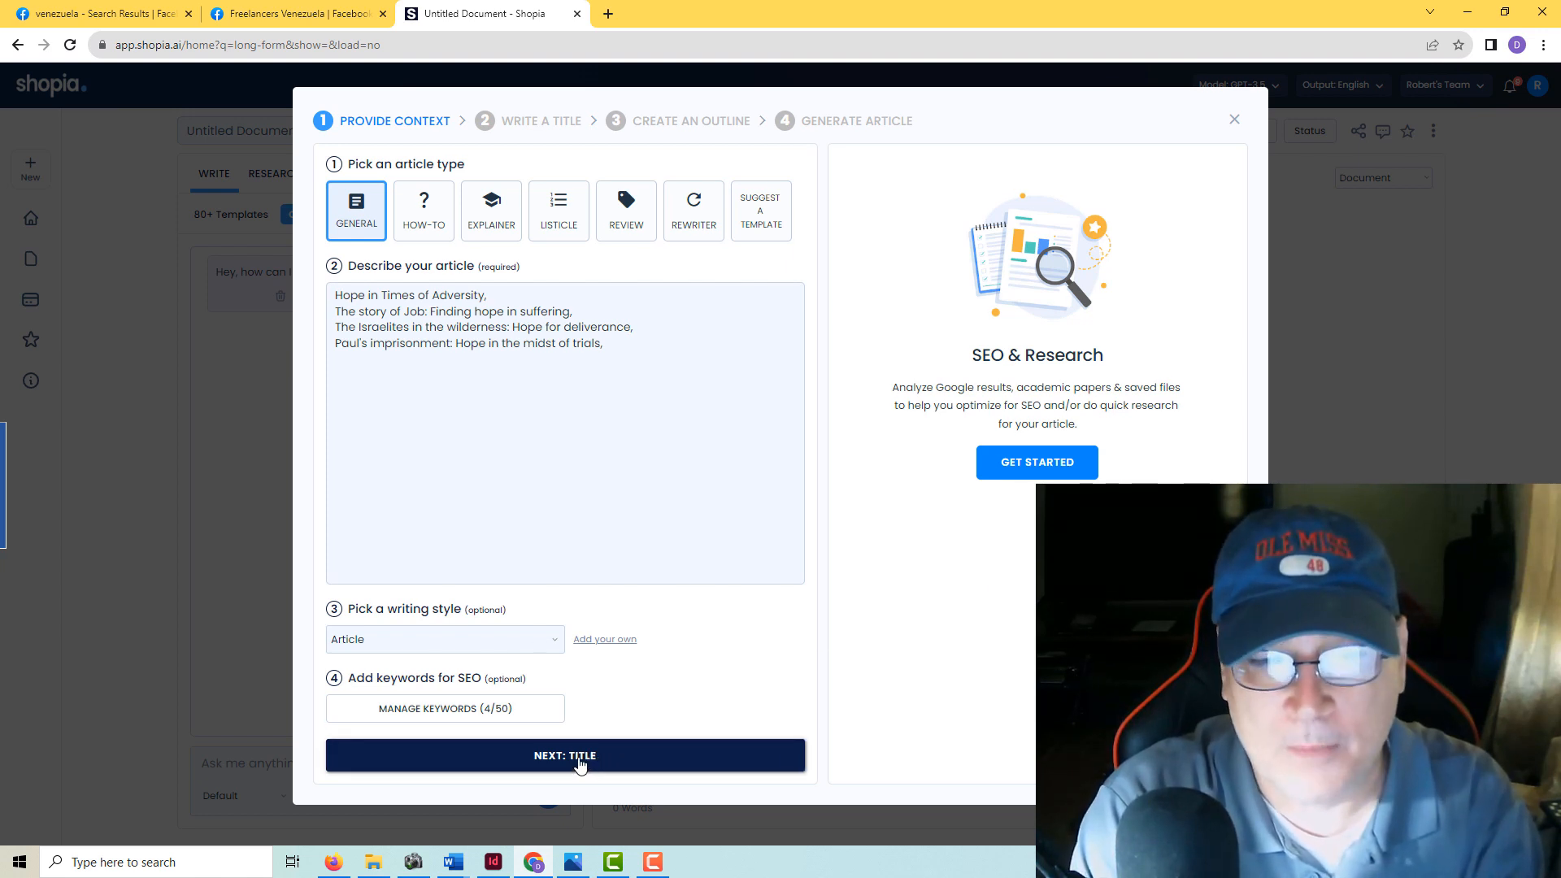
{"action": "left_click", "coordinate": [580, 764]}
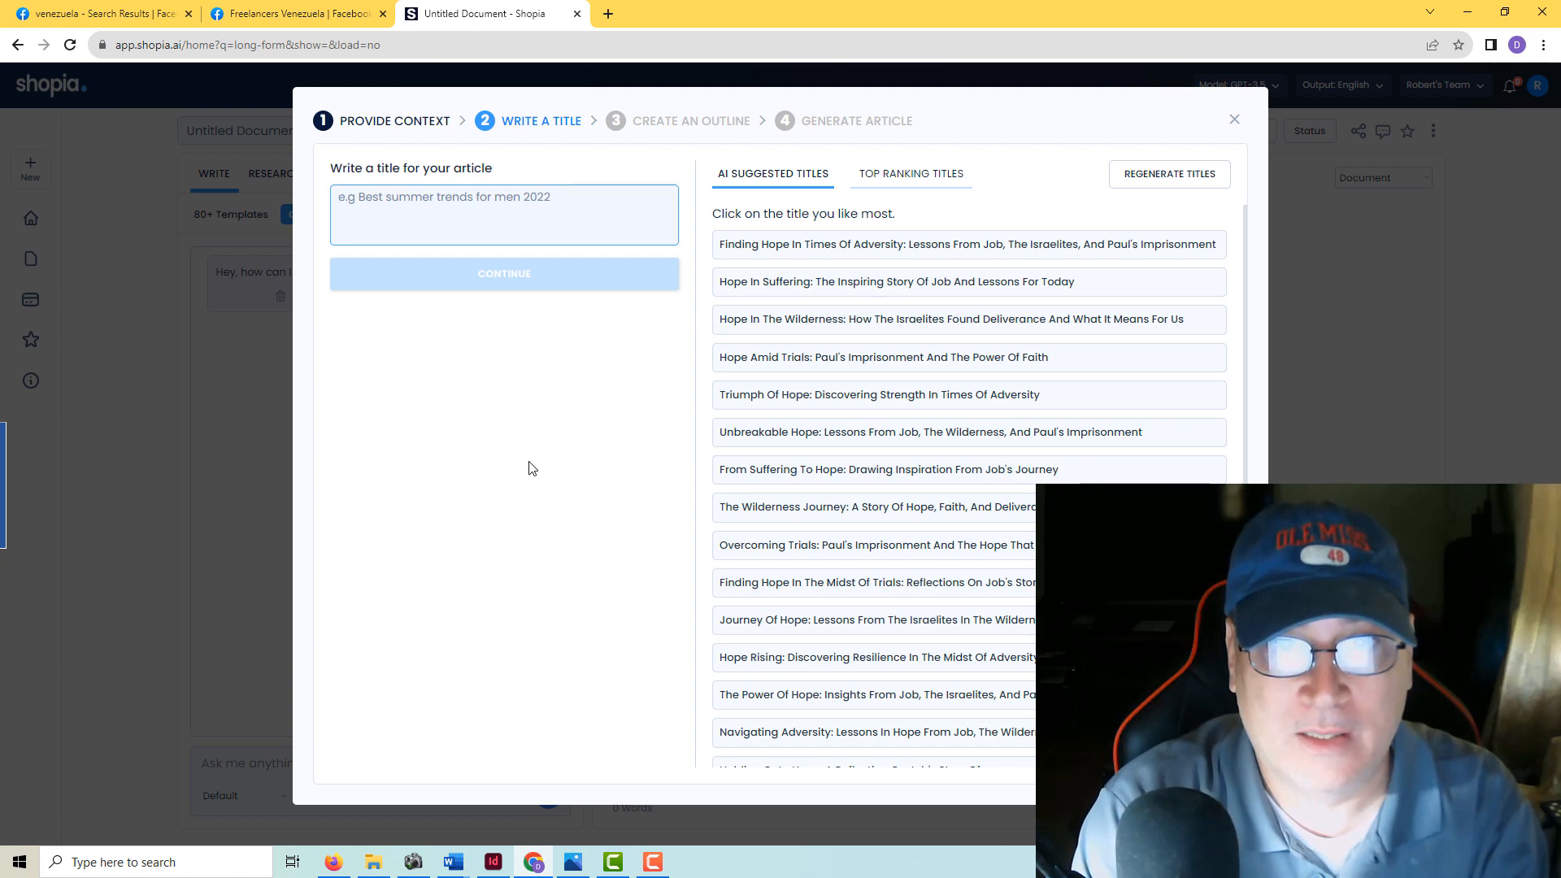
- Check the Article 2 outline in the Mastering Hope Word document and return to Shopia
{"action": "left_click", "coordinate": [453, 862]}
{"action": "left_click", "coordinate": [536, 827]}
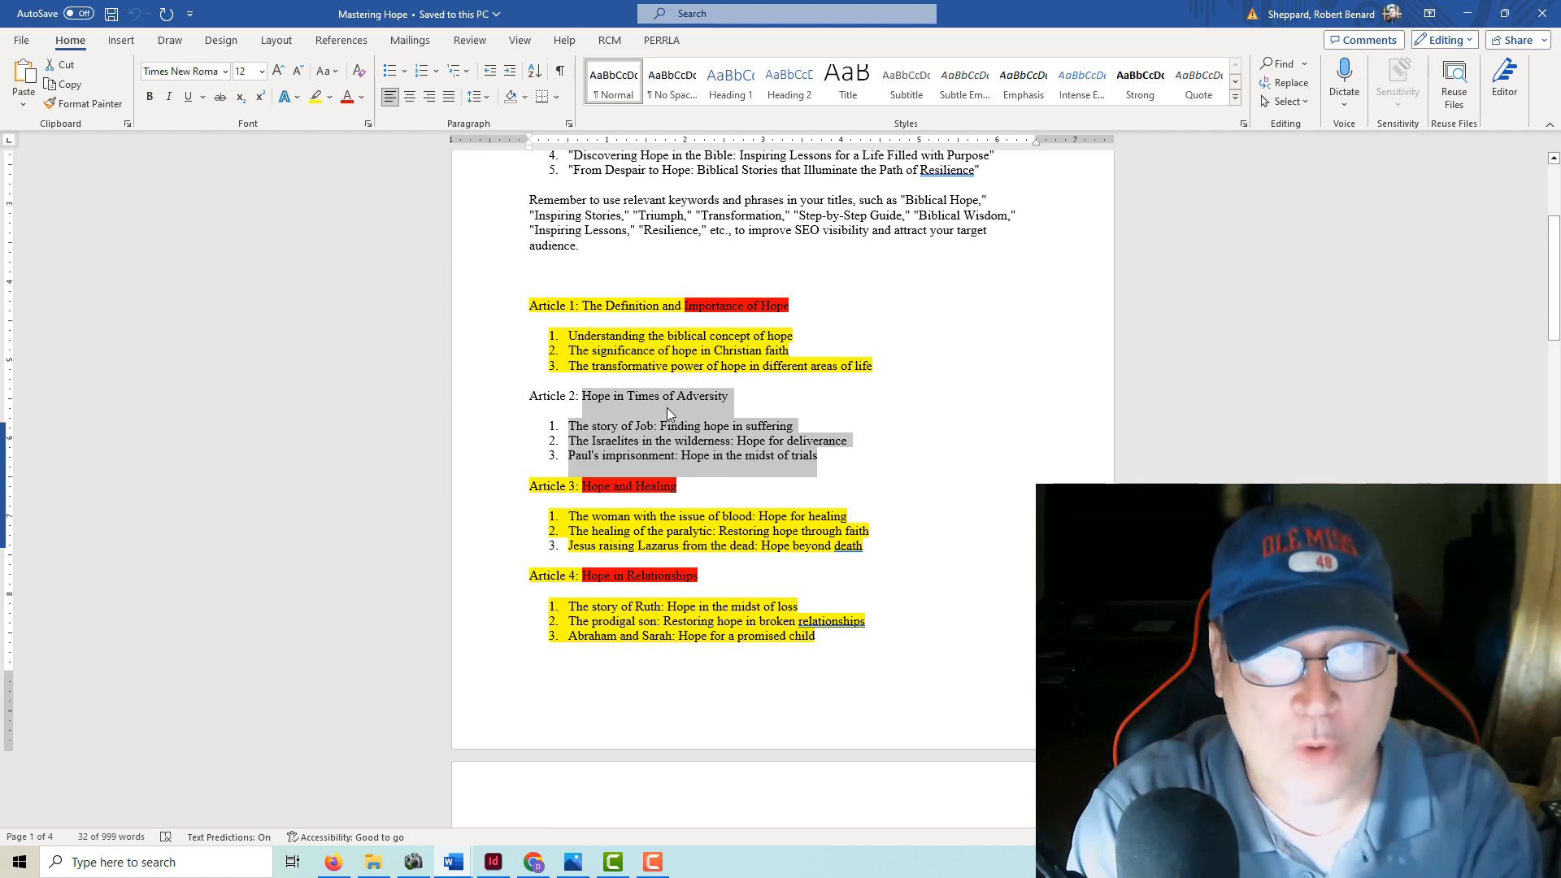
{"action": "left_click", "coordinate": [1467, 14]}
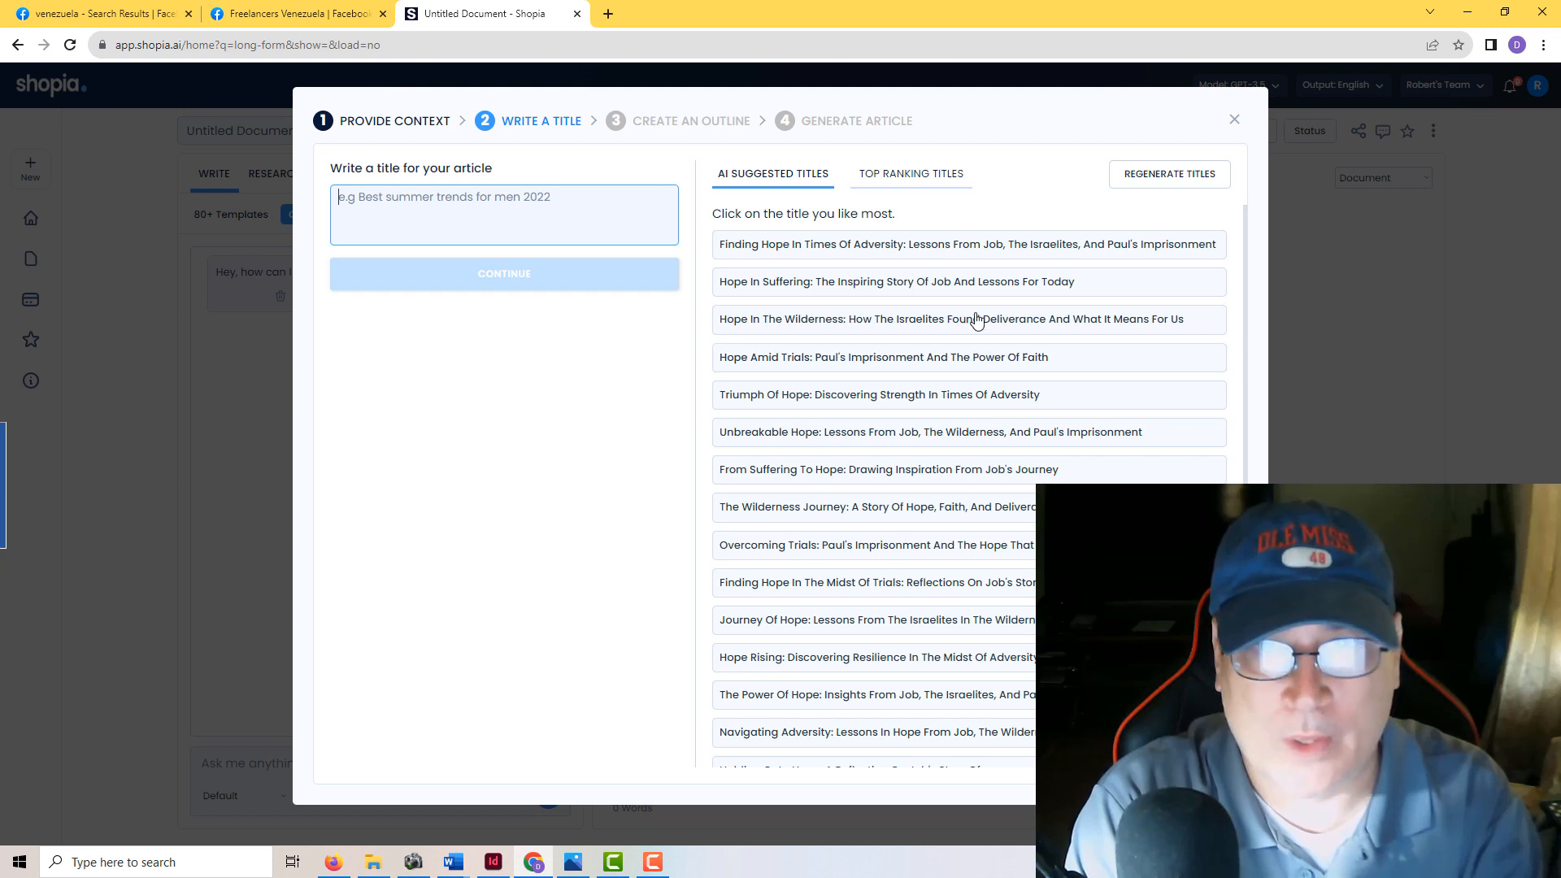
- Use the suggested title "Finding Hope In Times Of Adversity" and replace the part after the colon with "The Amazing Gift"
{"action": "left_click", "coordinate": [945, 259]}
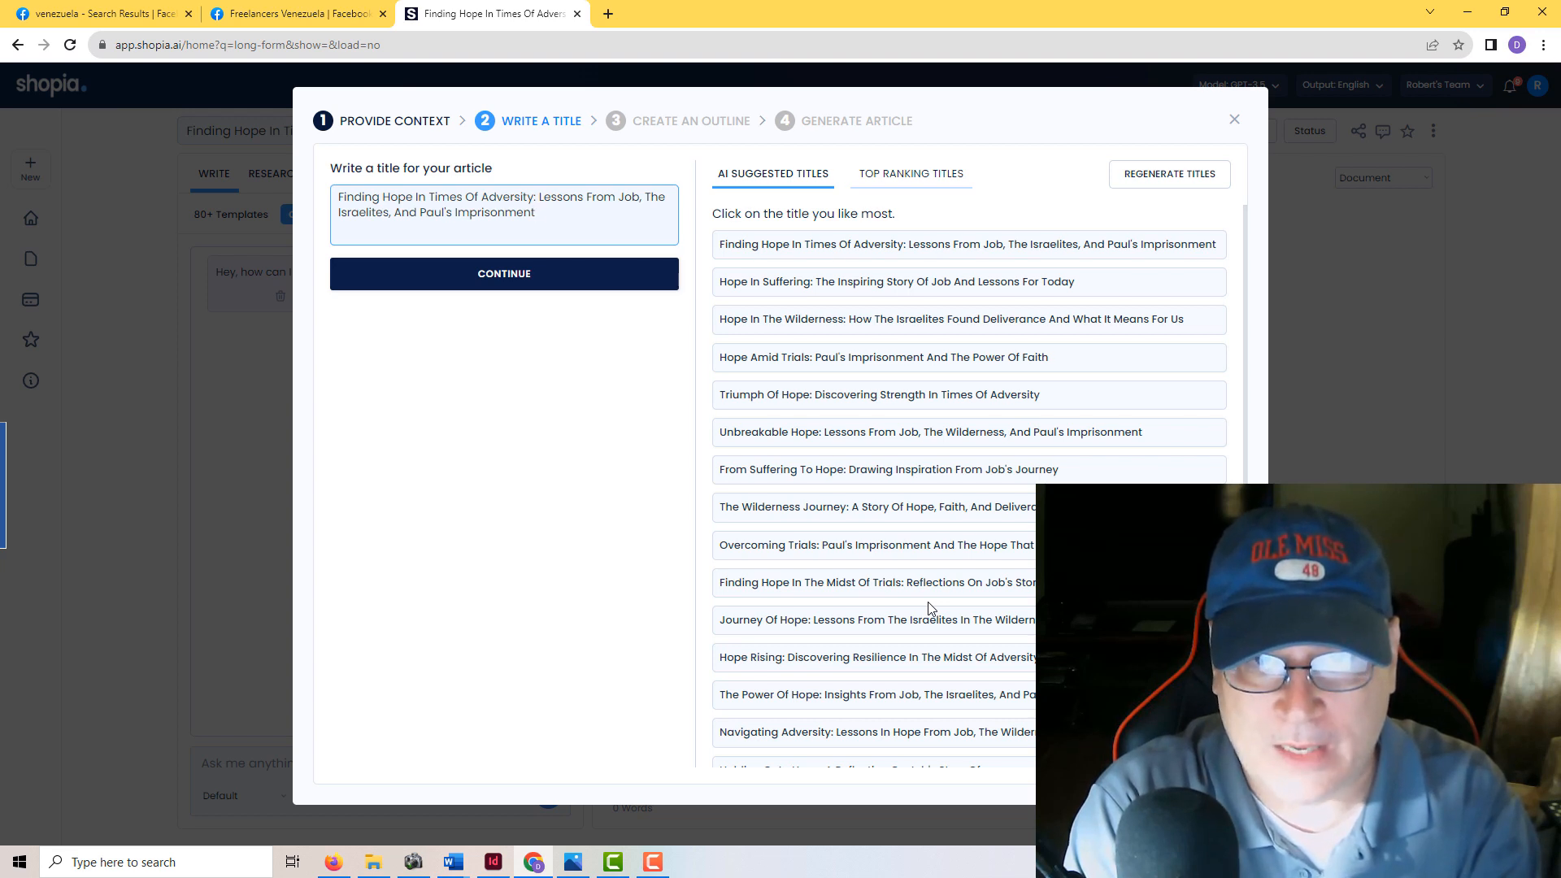
{"action": "left_click_drag", "start_coordinate": [539, 198], "coordinate": [623, 303]}
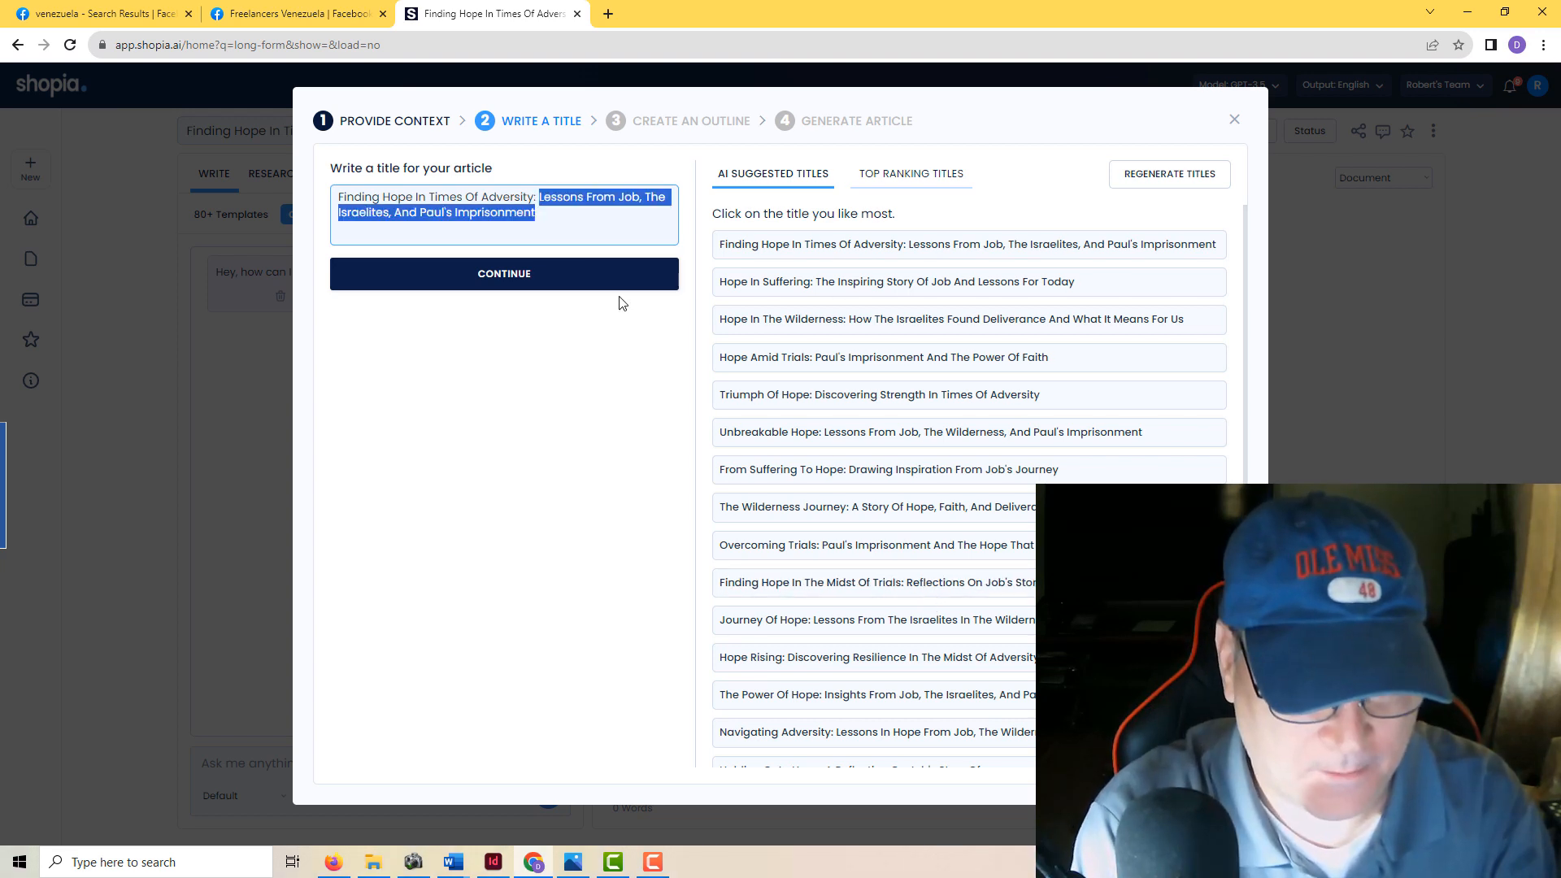
{"action": "key", "text": "BackSpace"}
{"action": "type", "text": "The"}
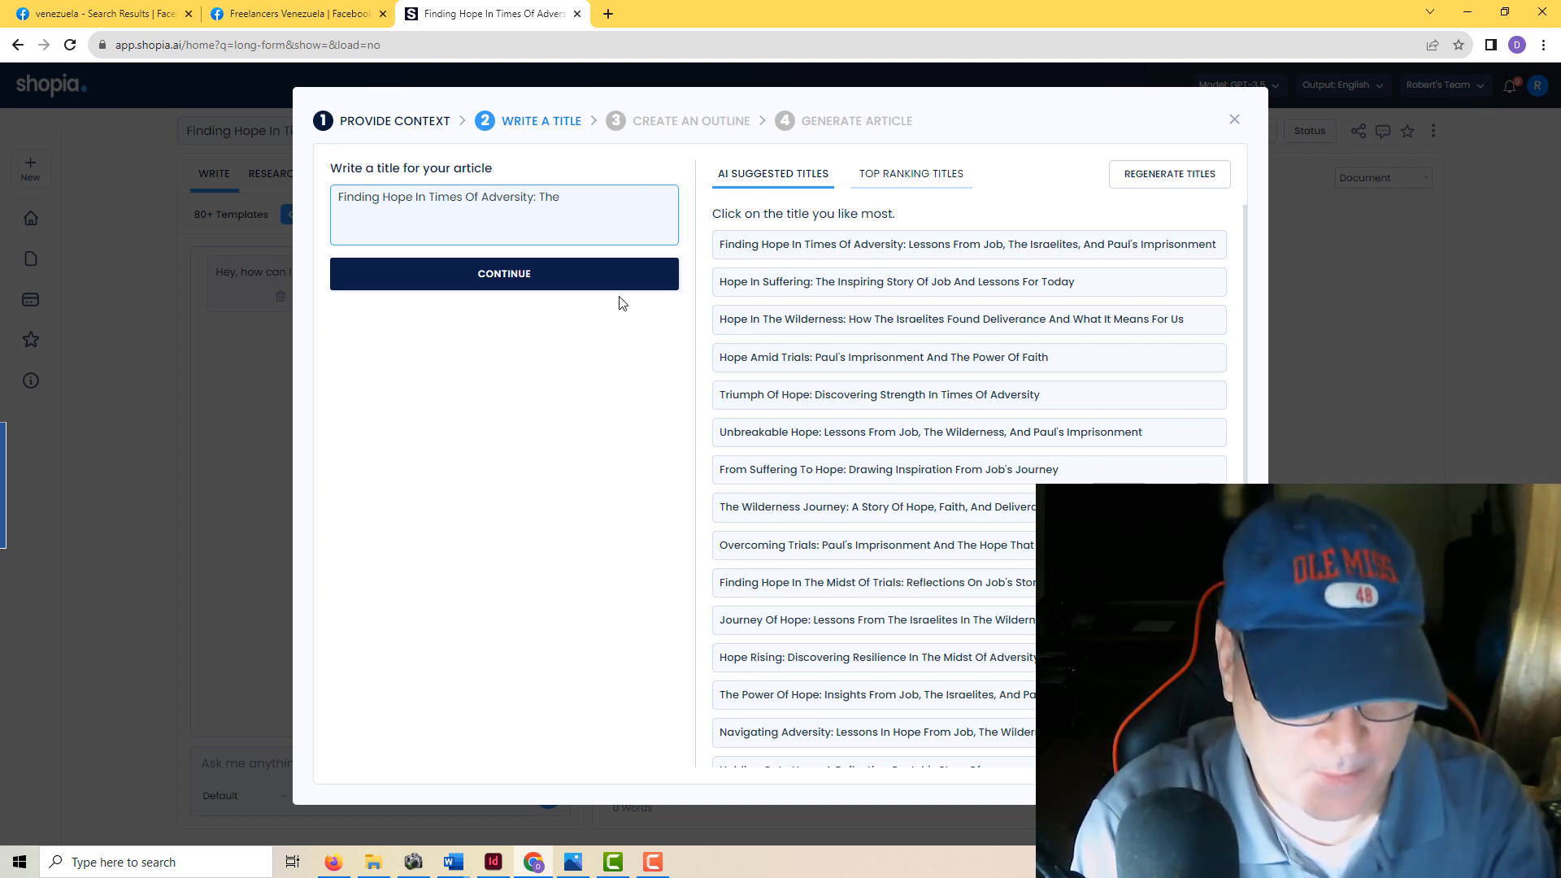
{"action": "type", "text": "A"}
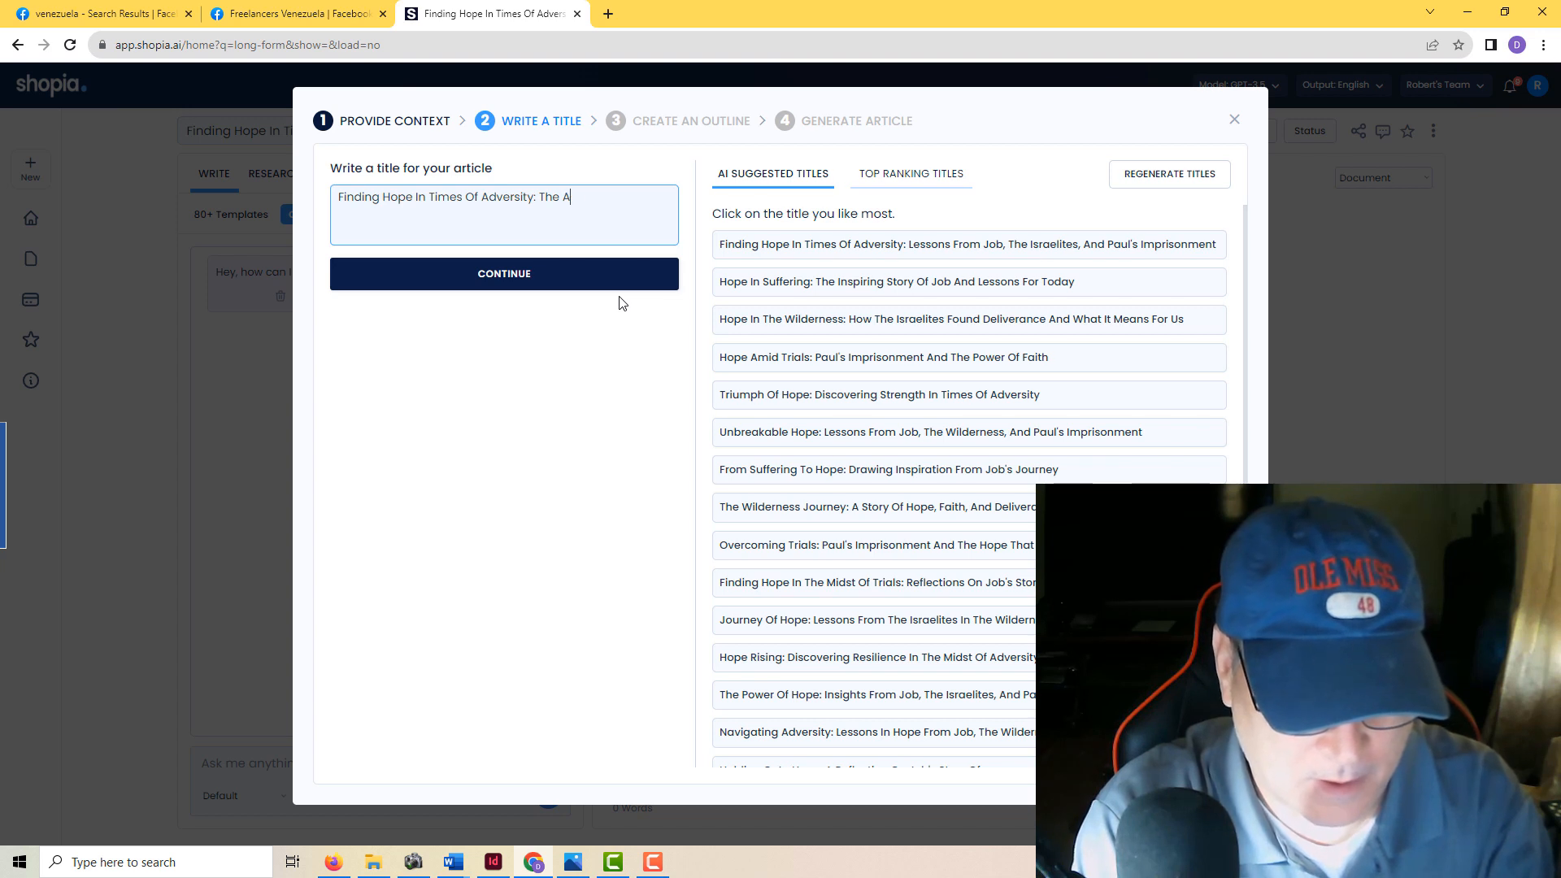
{"action": "type", "text": "mazing"}
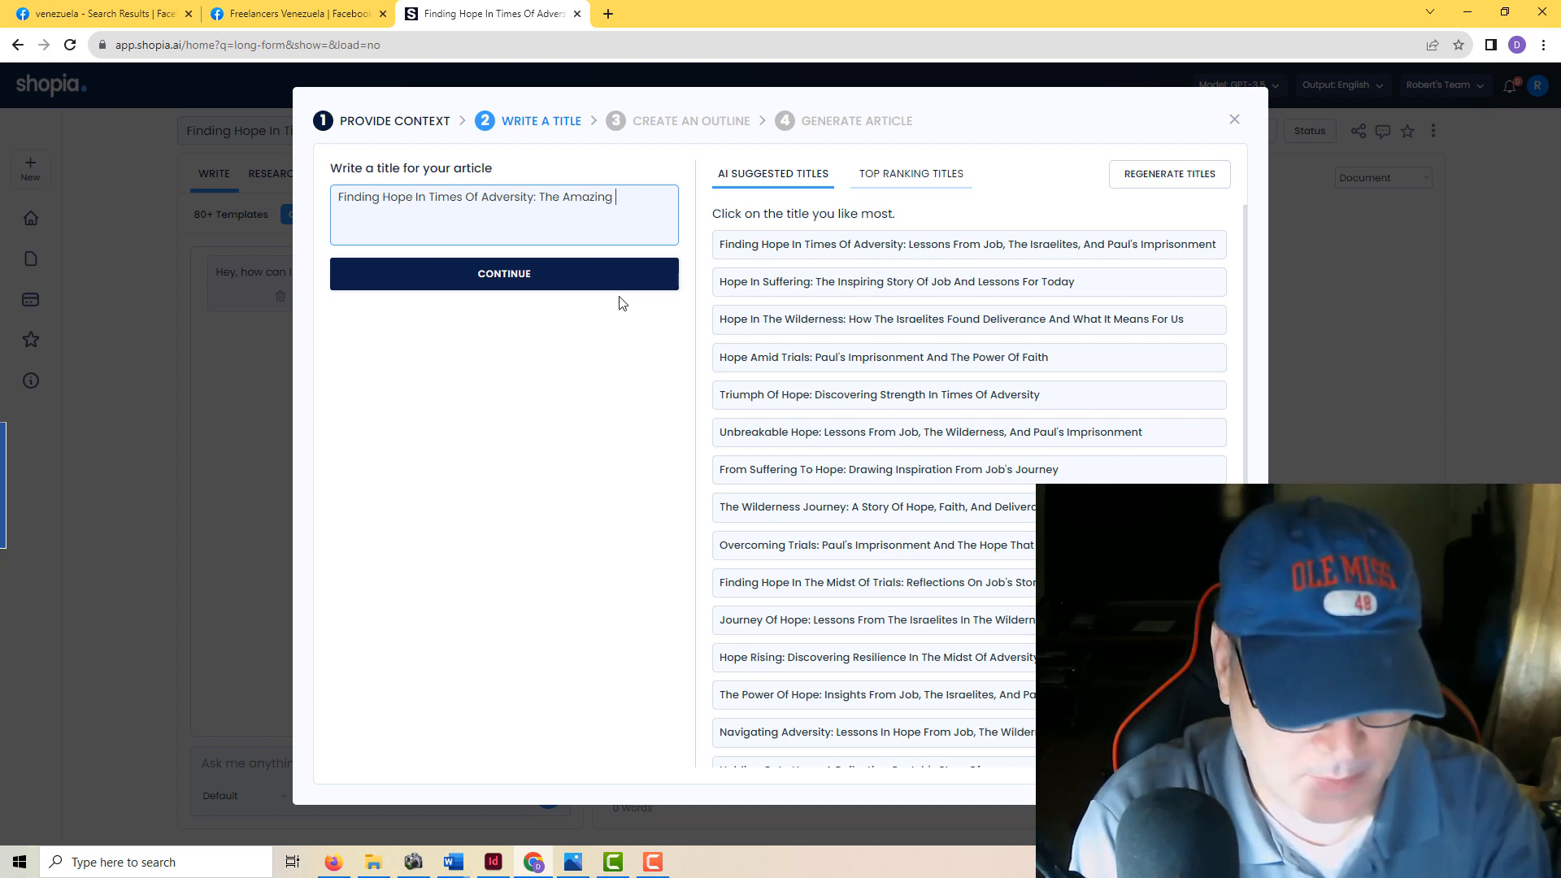
{"action": "type", "text": "Gift"}
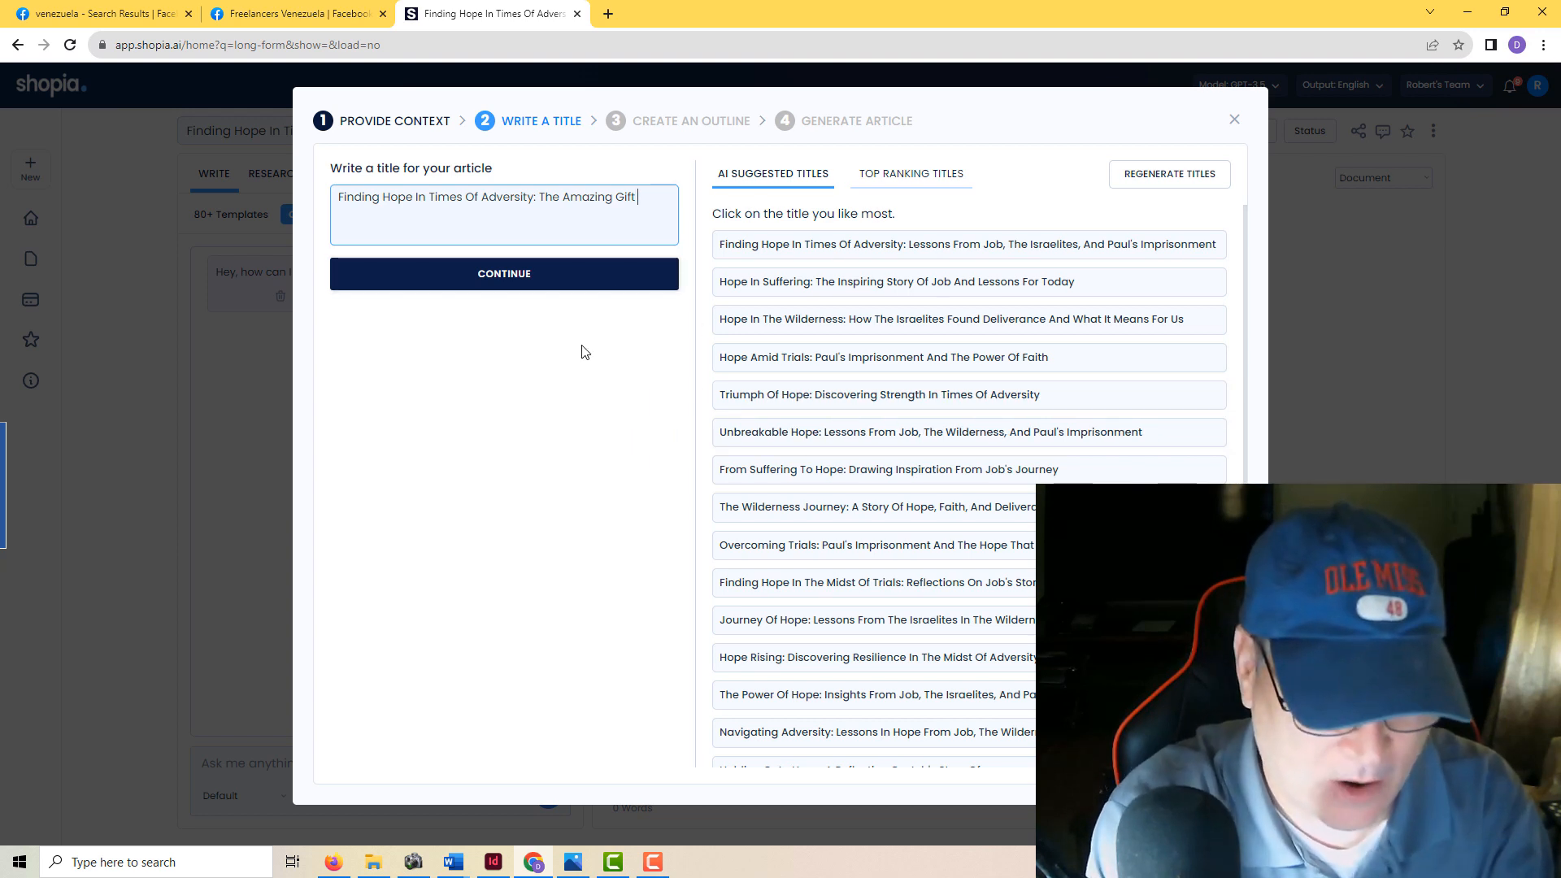
- Append "Unbreakable Hope" to the article title, correcting its spelling and capitalization, and continue to the outline stage
{"action": "type", "text": "UNbrea"}
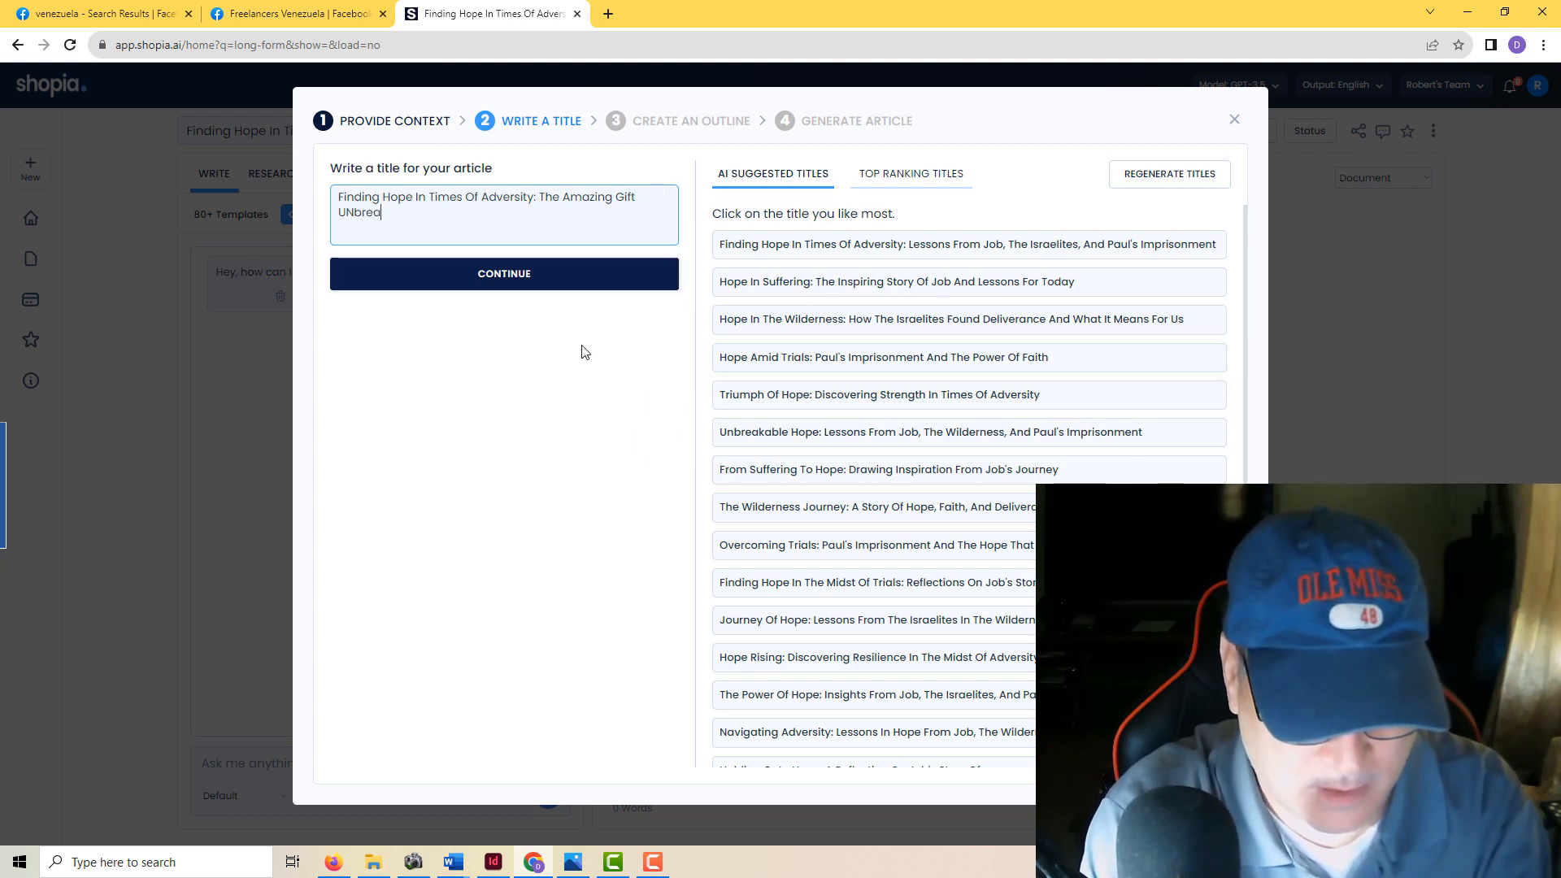
{"action": "type", "text": "kabe"}
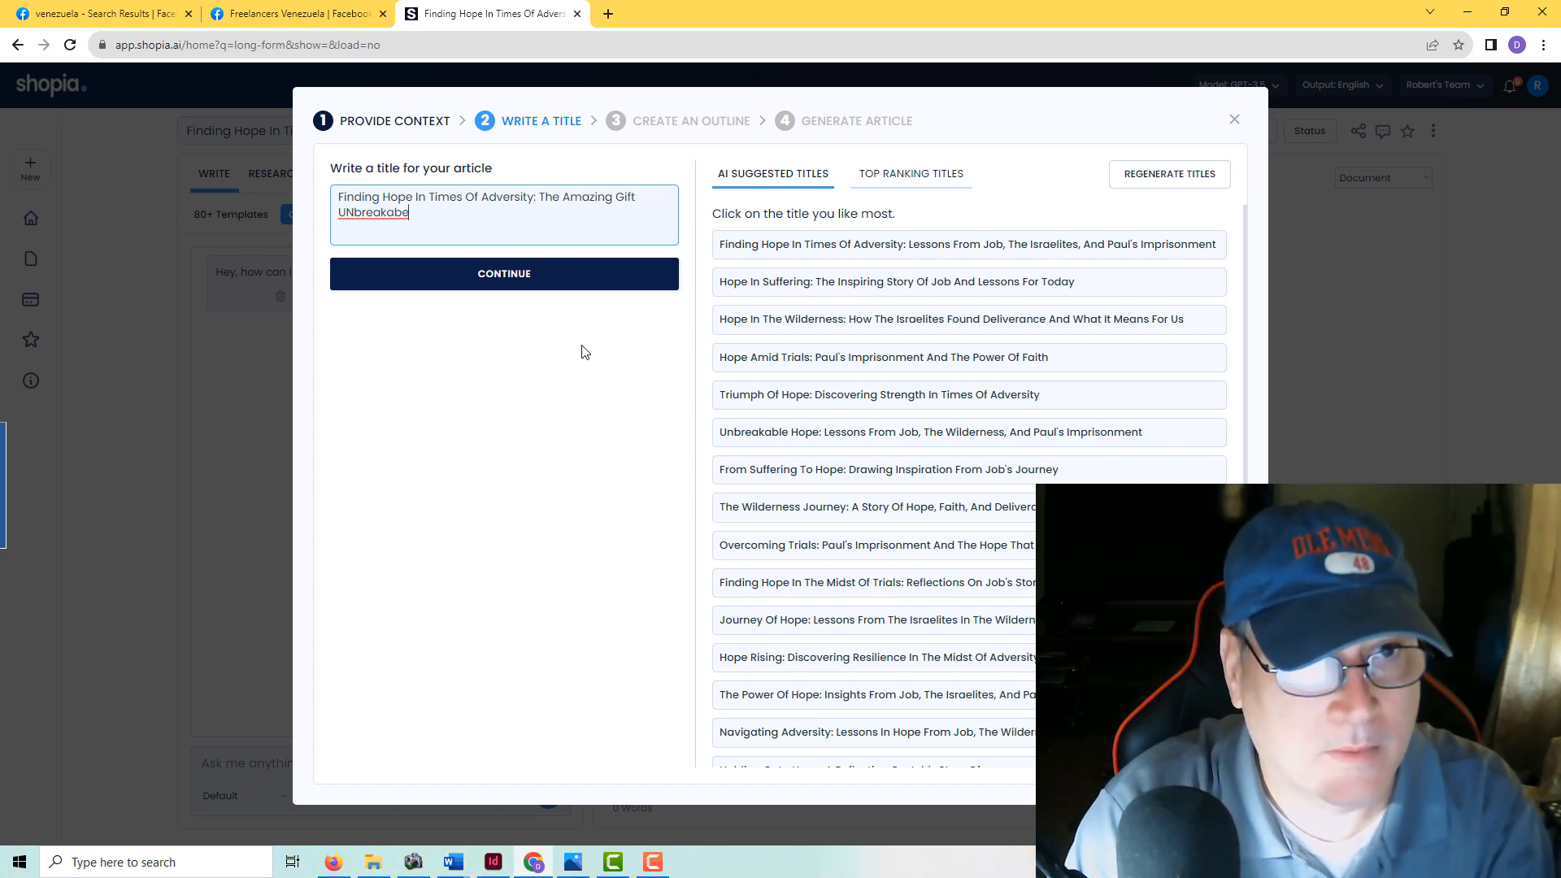
{"action": "key", "text": "Left"}
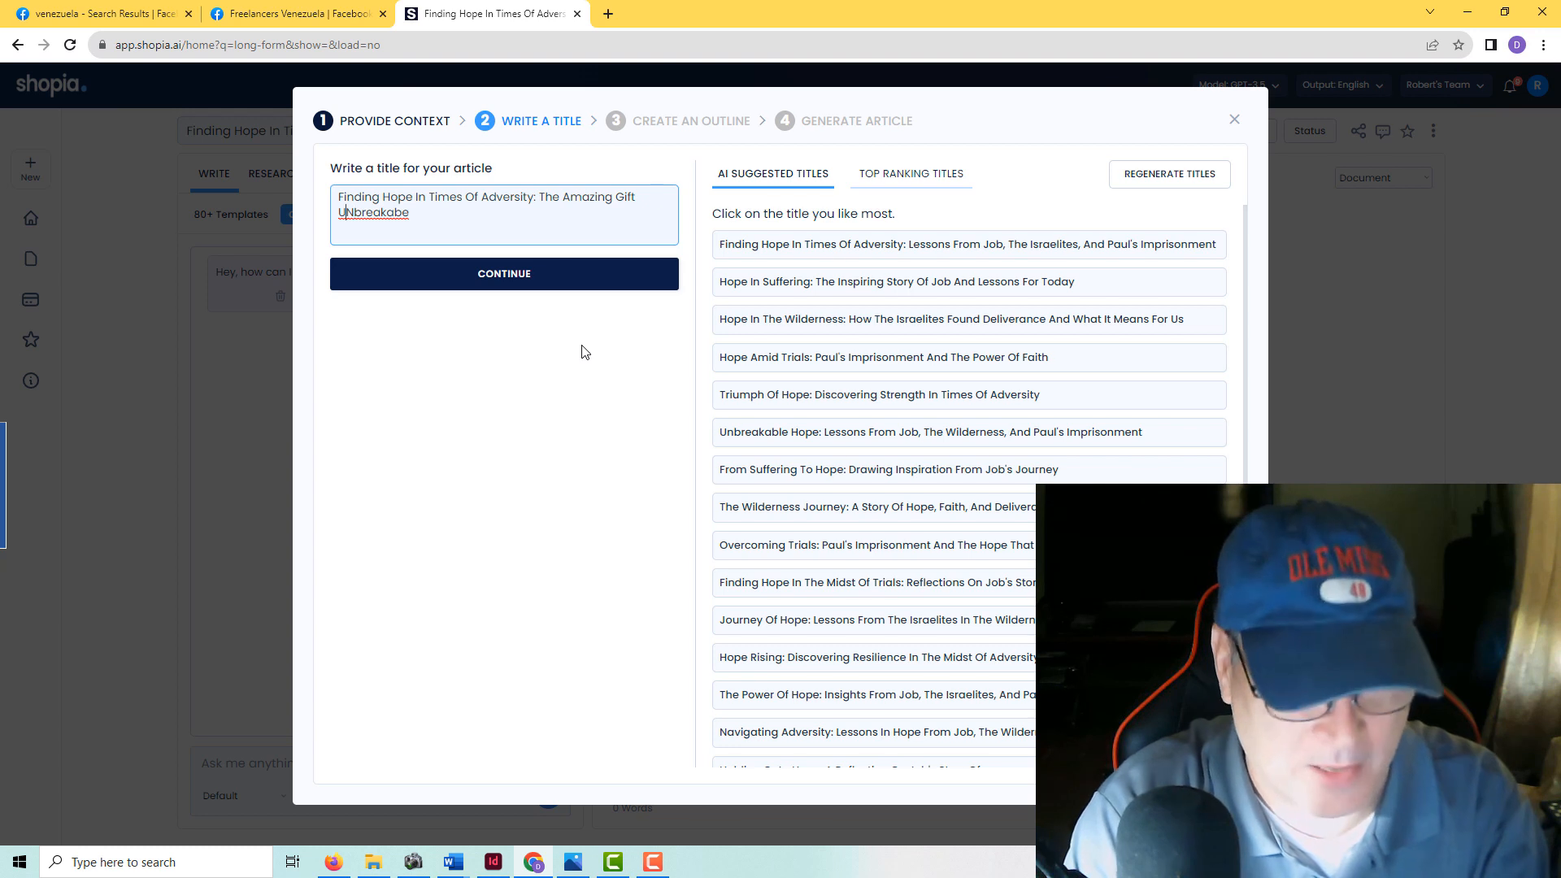
{"action": "key", "text": "BackSpace"}
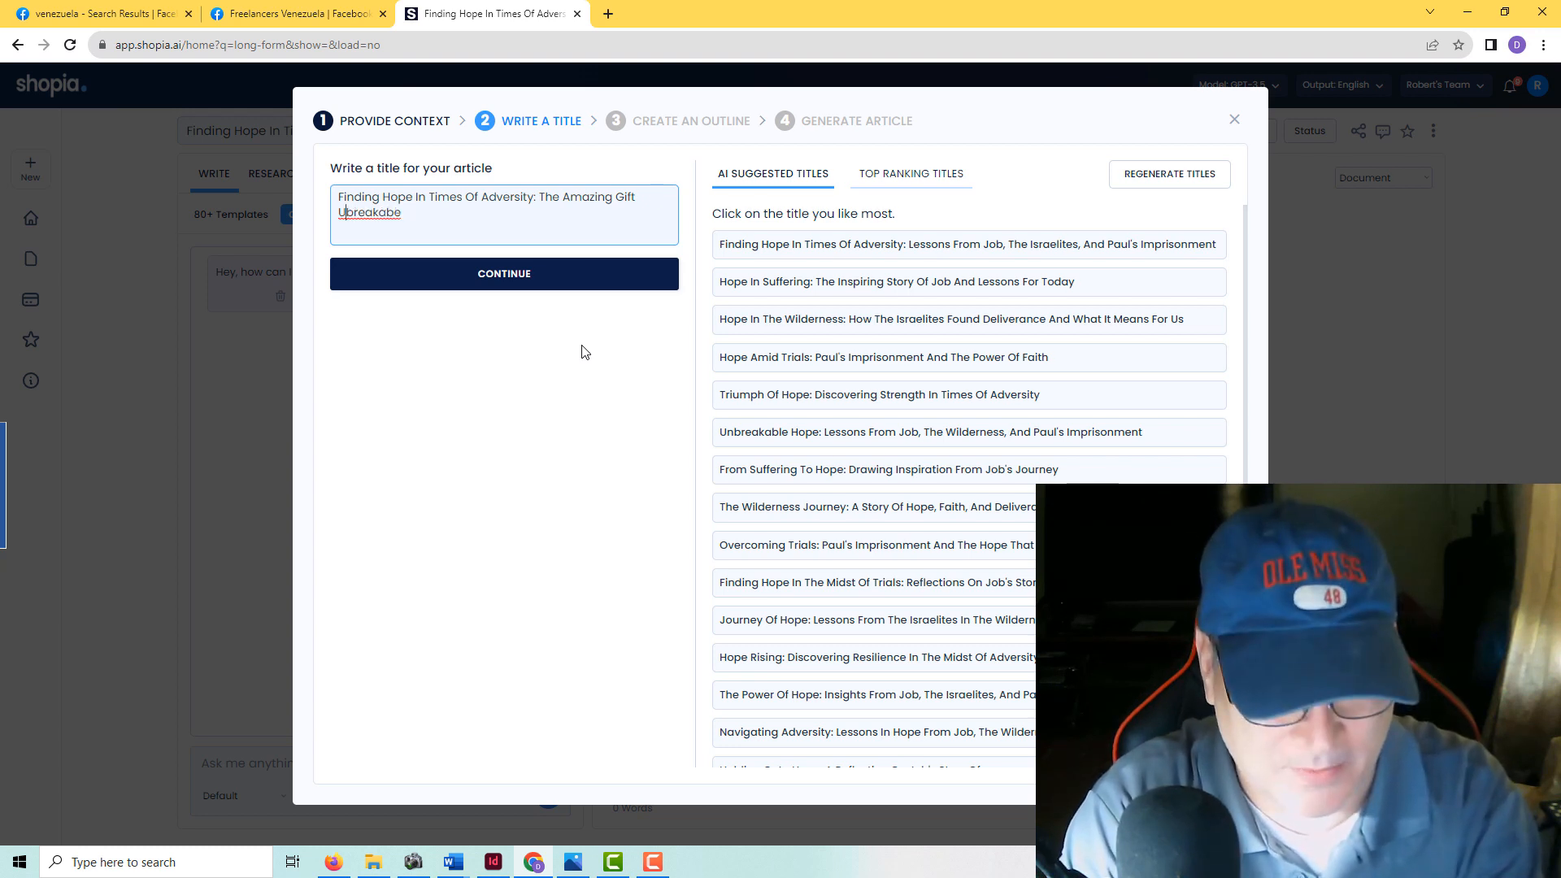
{"action": "type", "text": "n"}
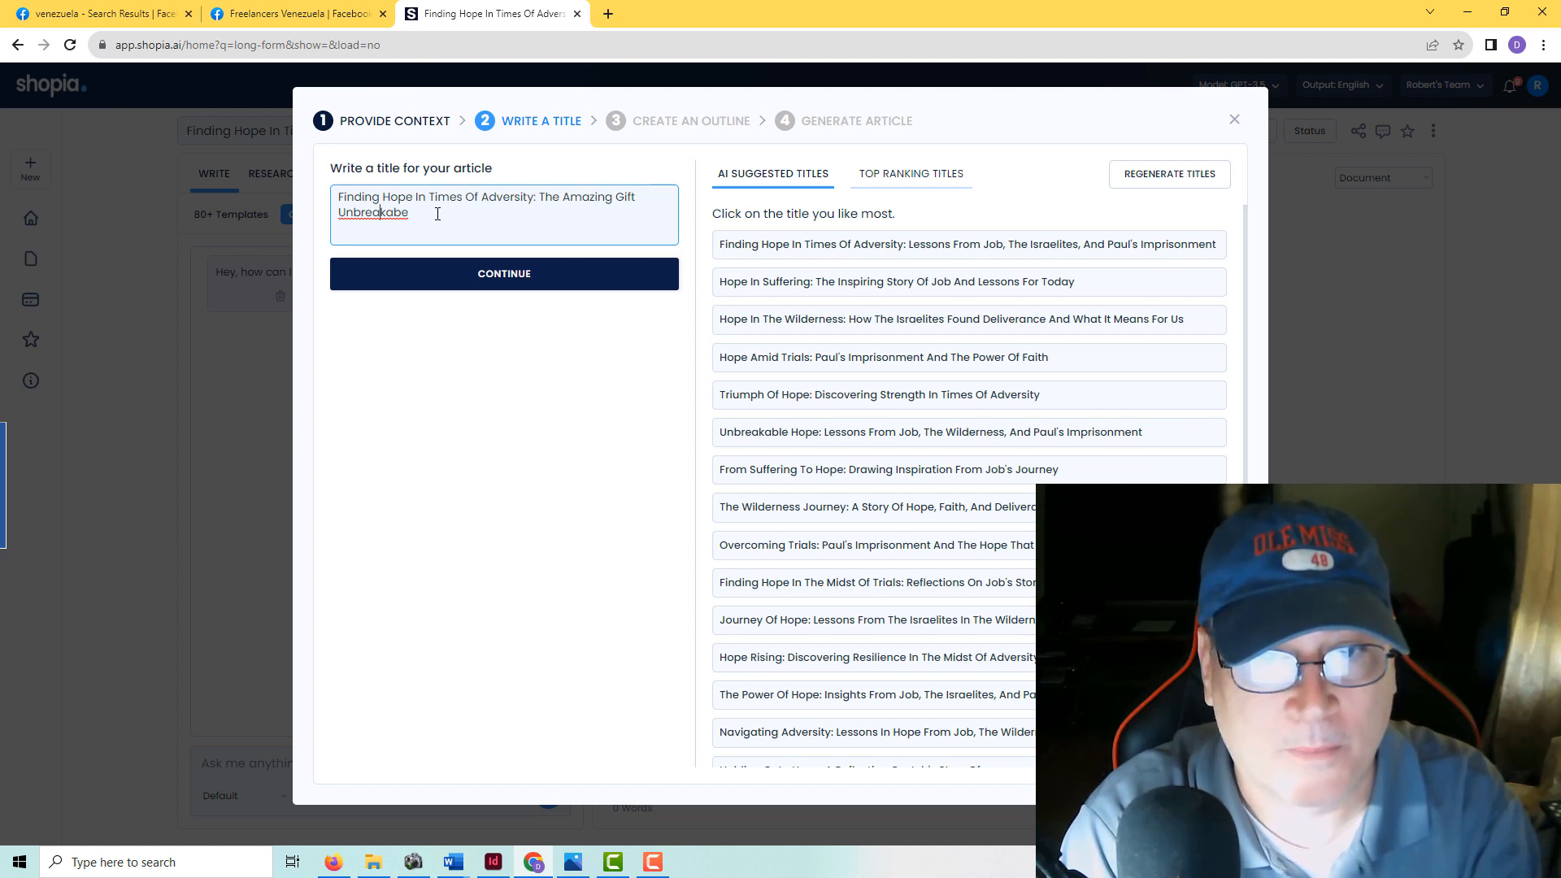
{"action": "left_click", "coordinate": [382, 214]}
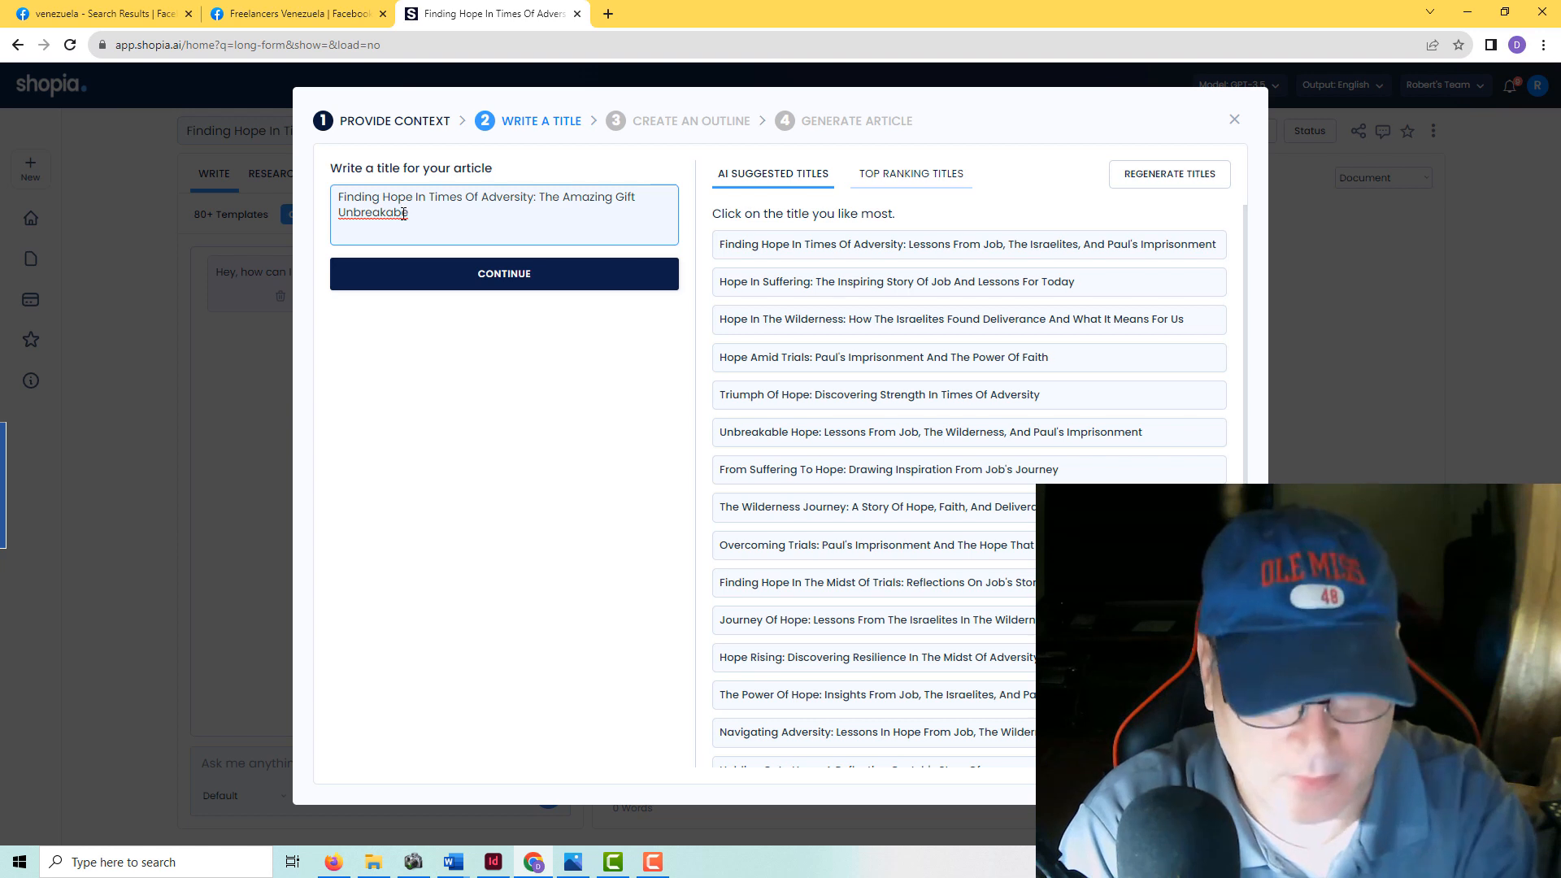
{"action": "left_click", "coordinate": [403, 214]}
{"action": "type", "text": "l"}
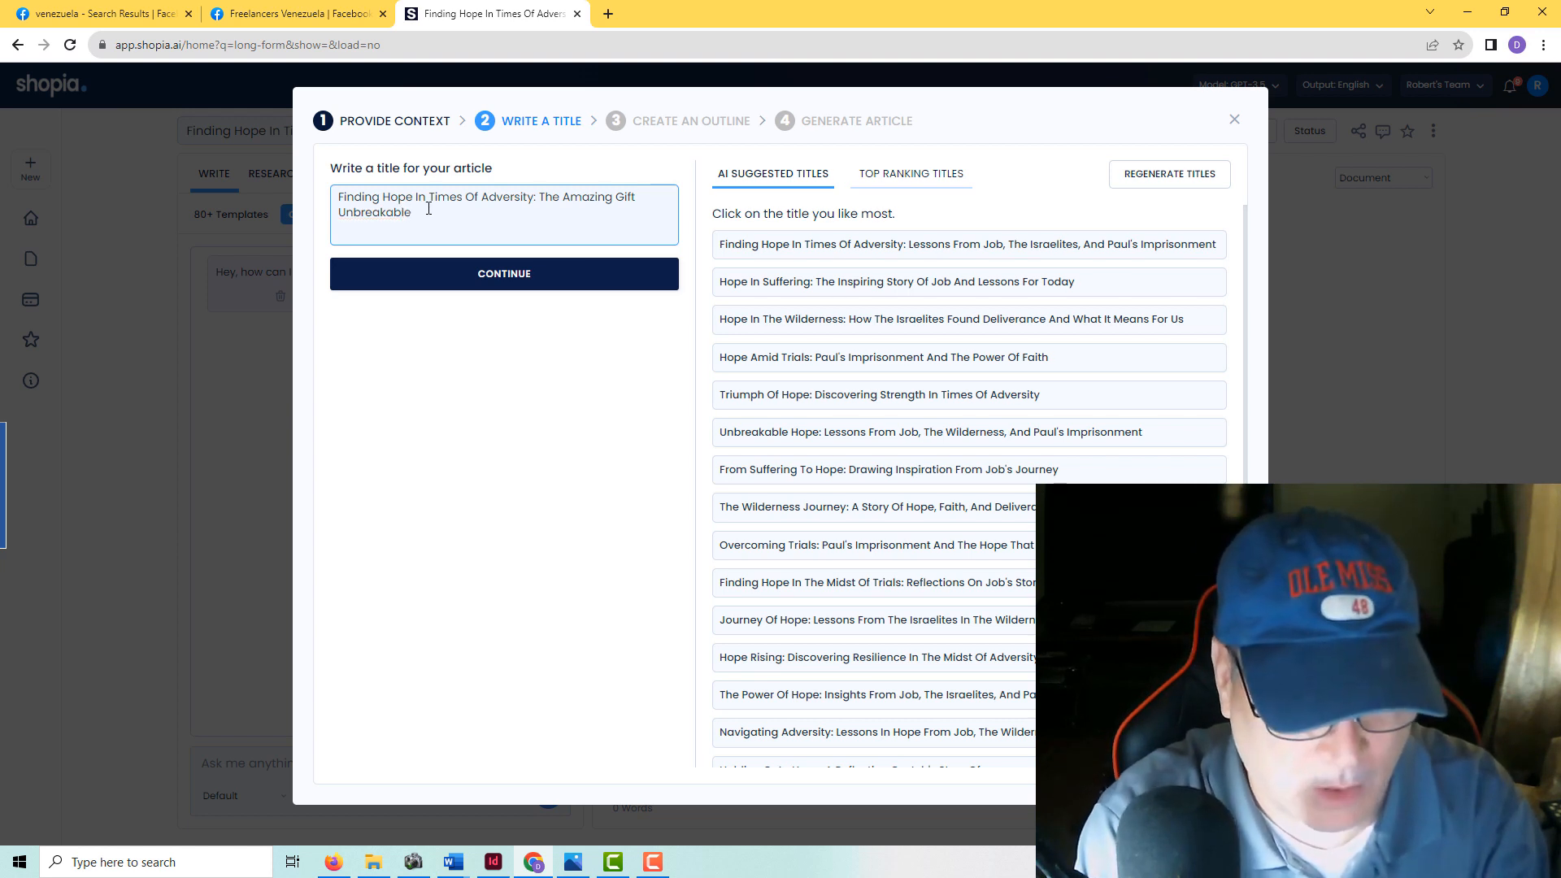
{"action": "left_click", "coordinate": [428, 209]}
{"action": "type", "text": "Hope"}
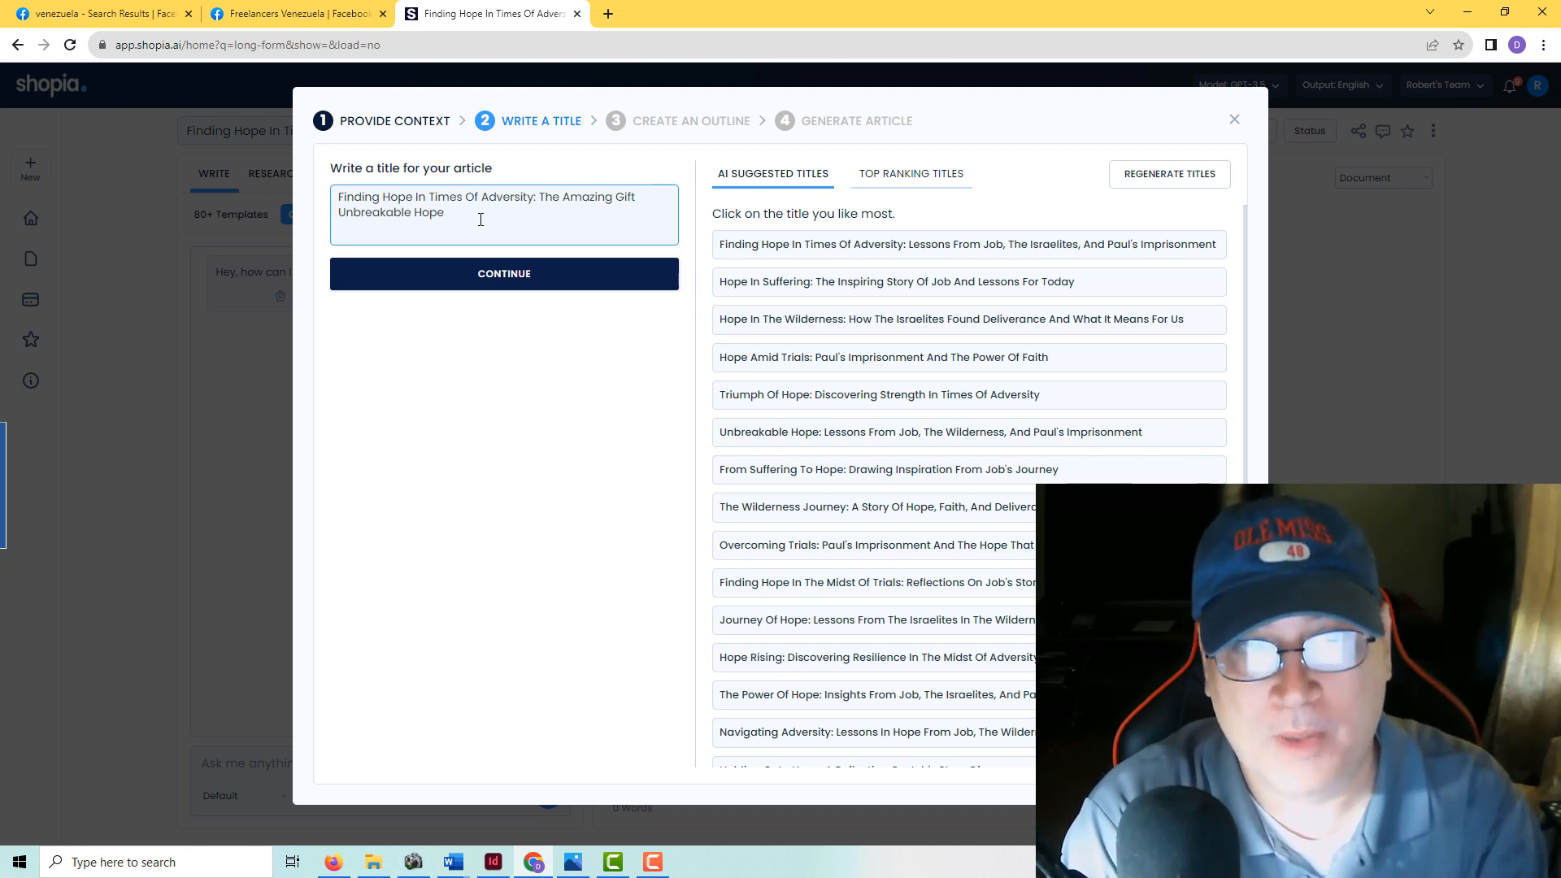
{"action": "left_click", "coordinate": [505, 280]}
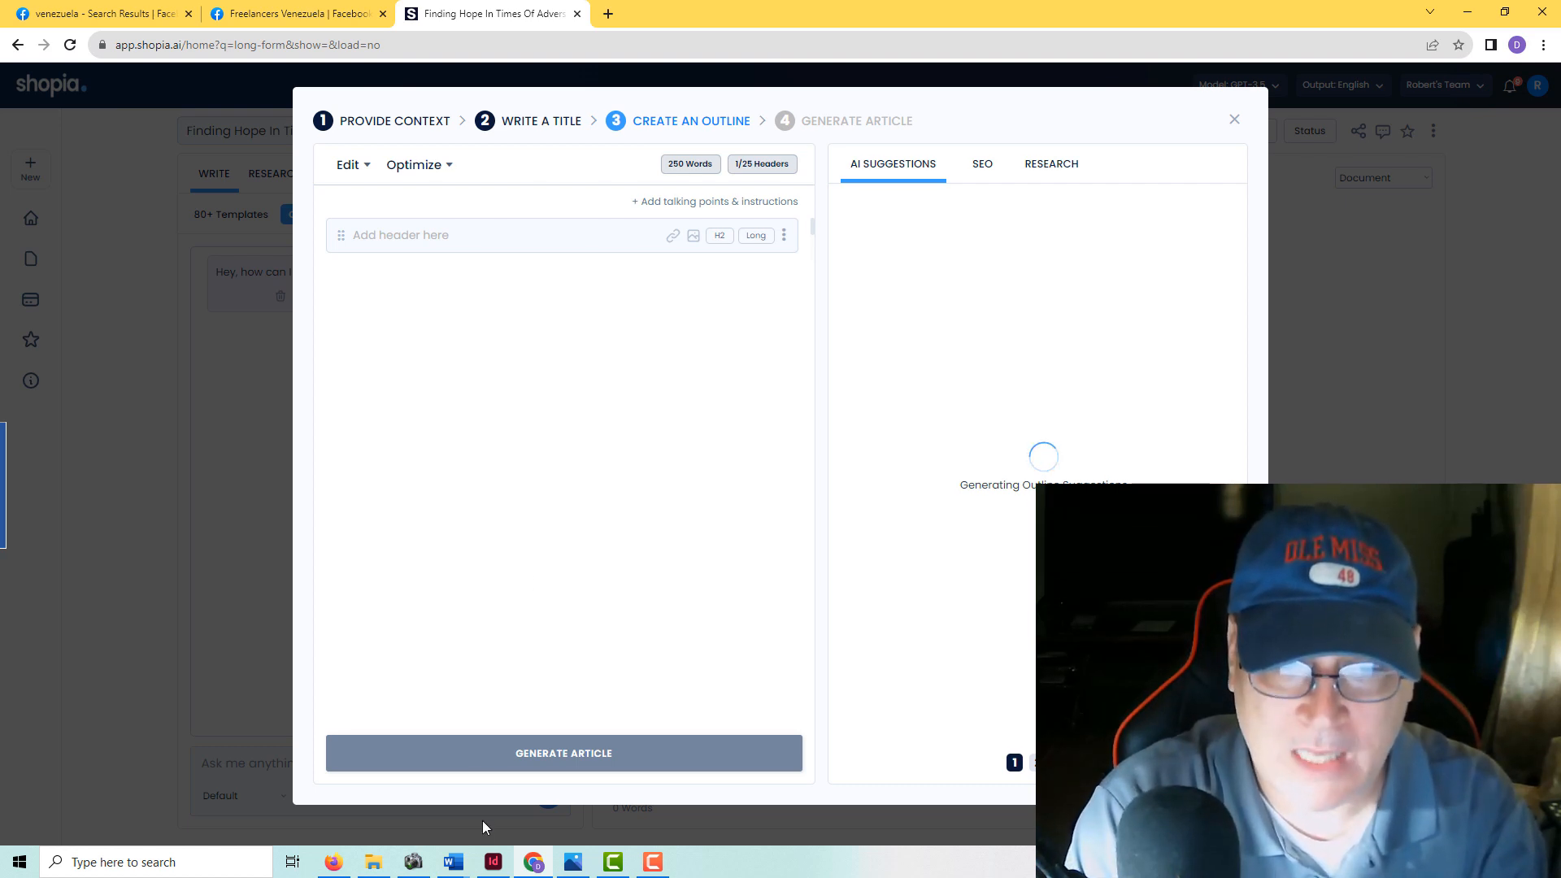
- Check the Article 2 topics in the Mastering Hope Word document, then review the article title in Shopia and return to the outline stage
{"action": "mouse_move", "coordinate": [457, 862]}
{"action": "left_click", "coordinate": [520, 805]}
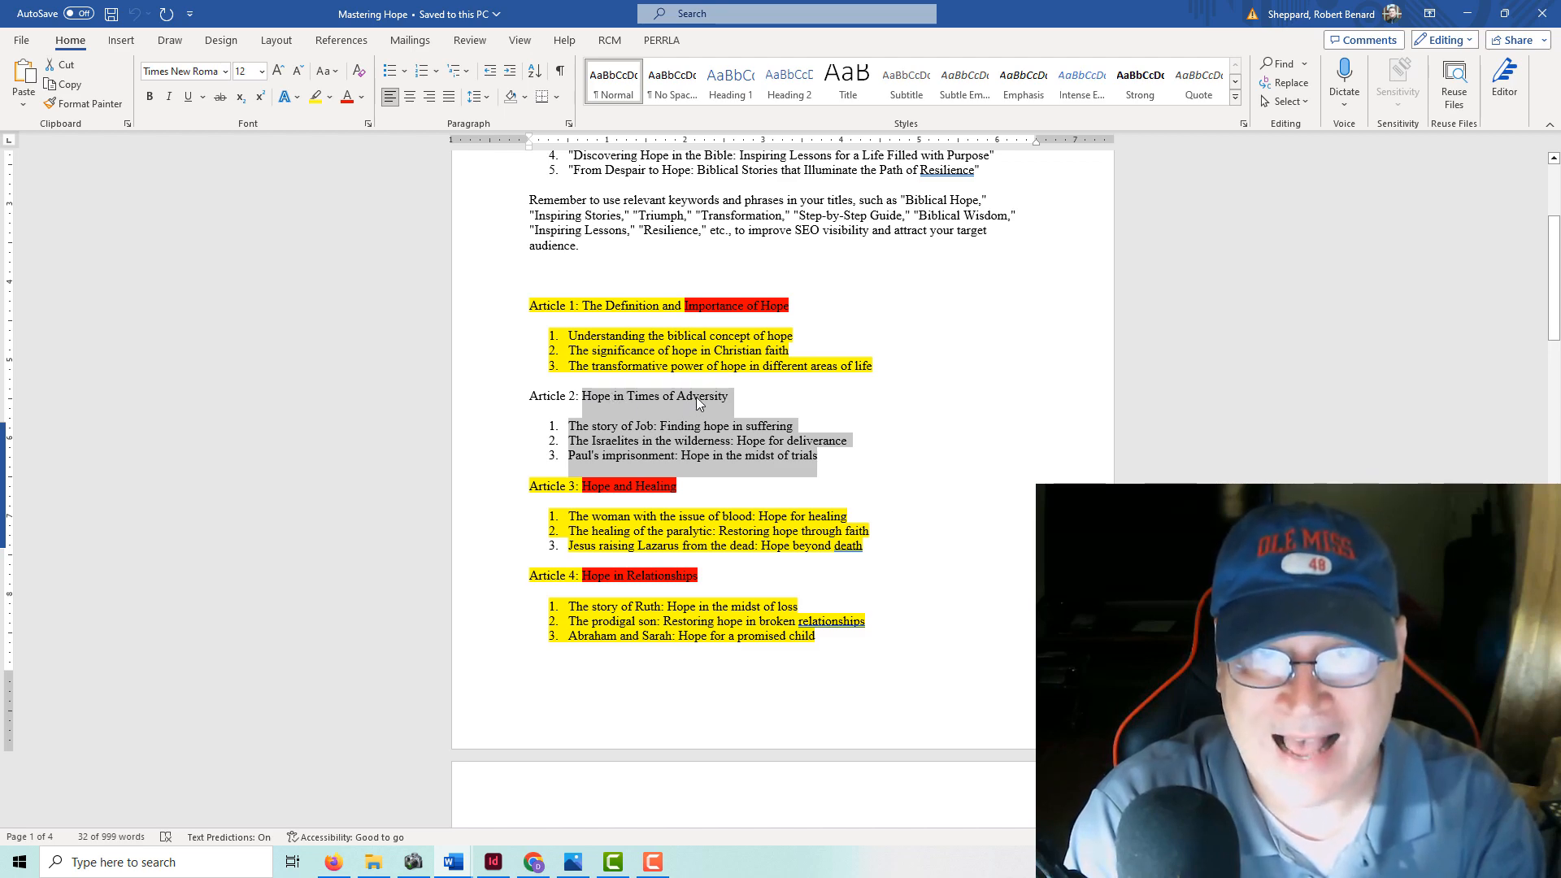
{"action": "left_click", "coordinate": [1468, 16]}
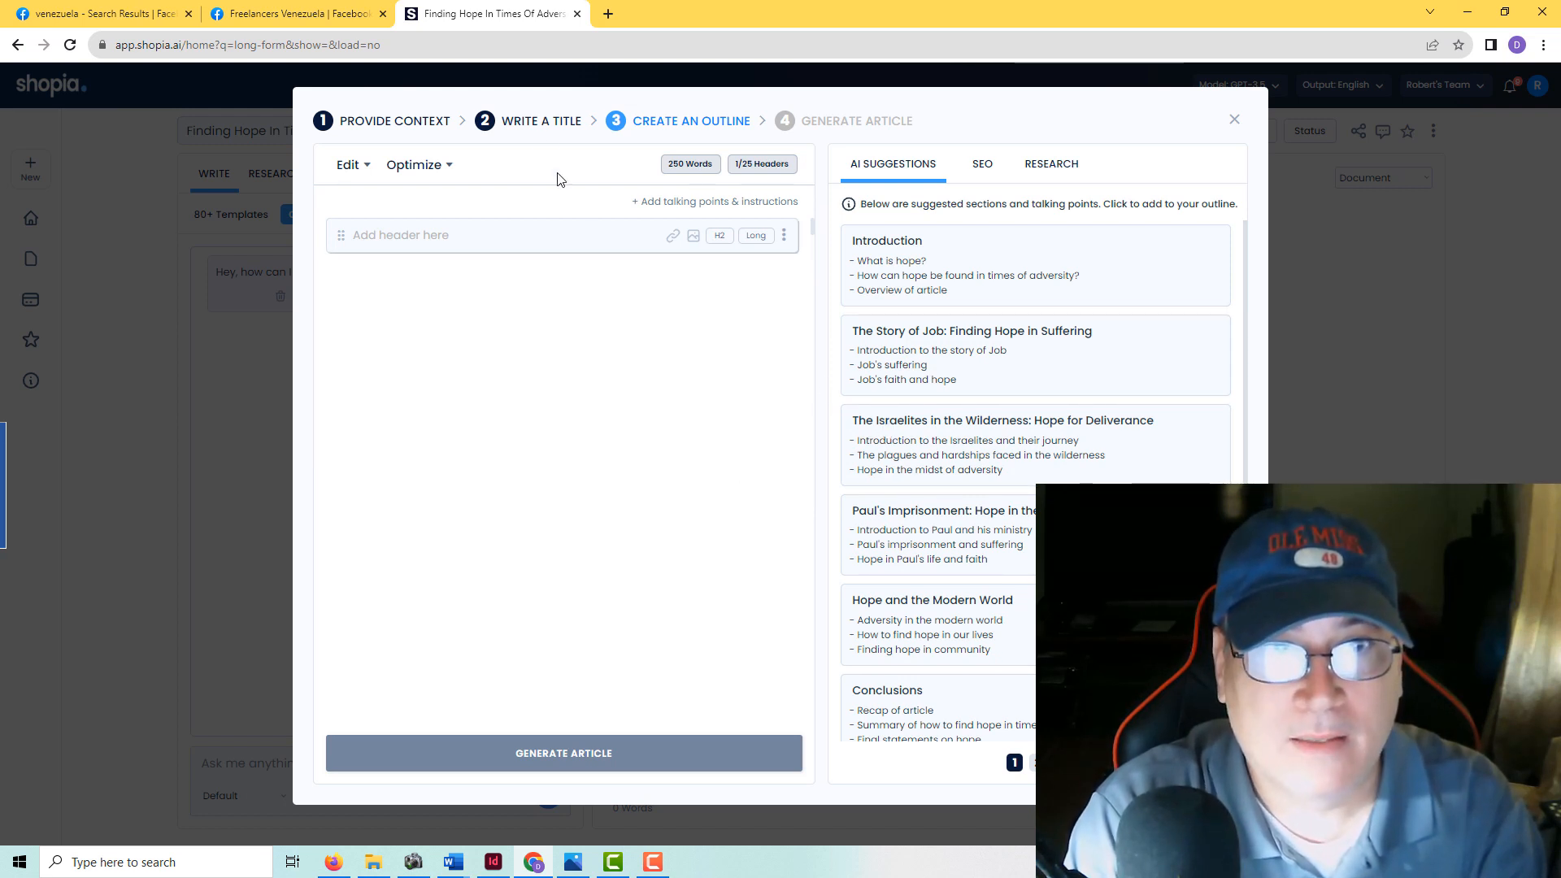
{"action": "left_click", "coordinate": [537, 130]}
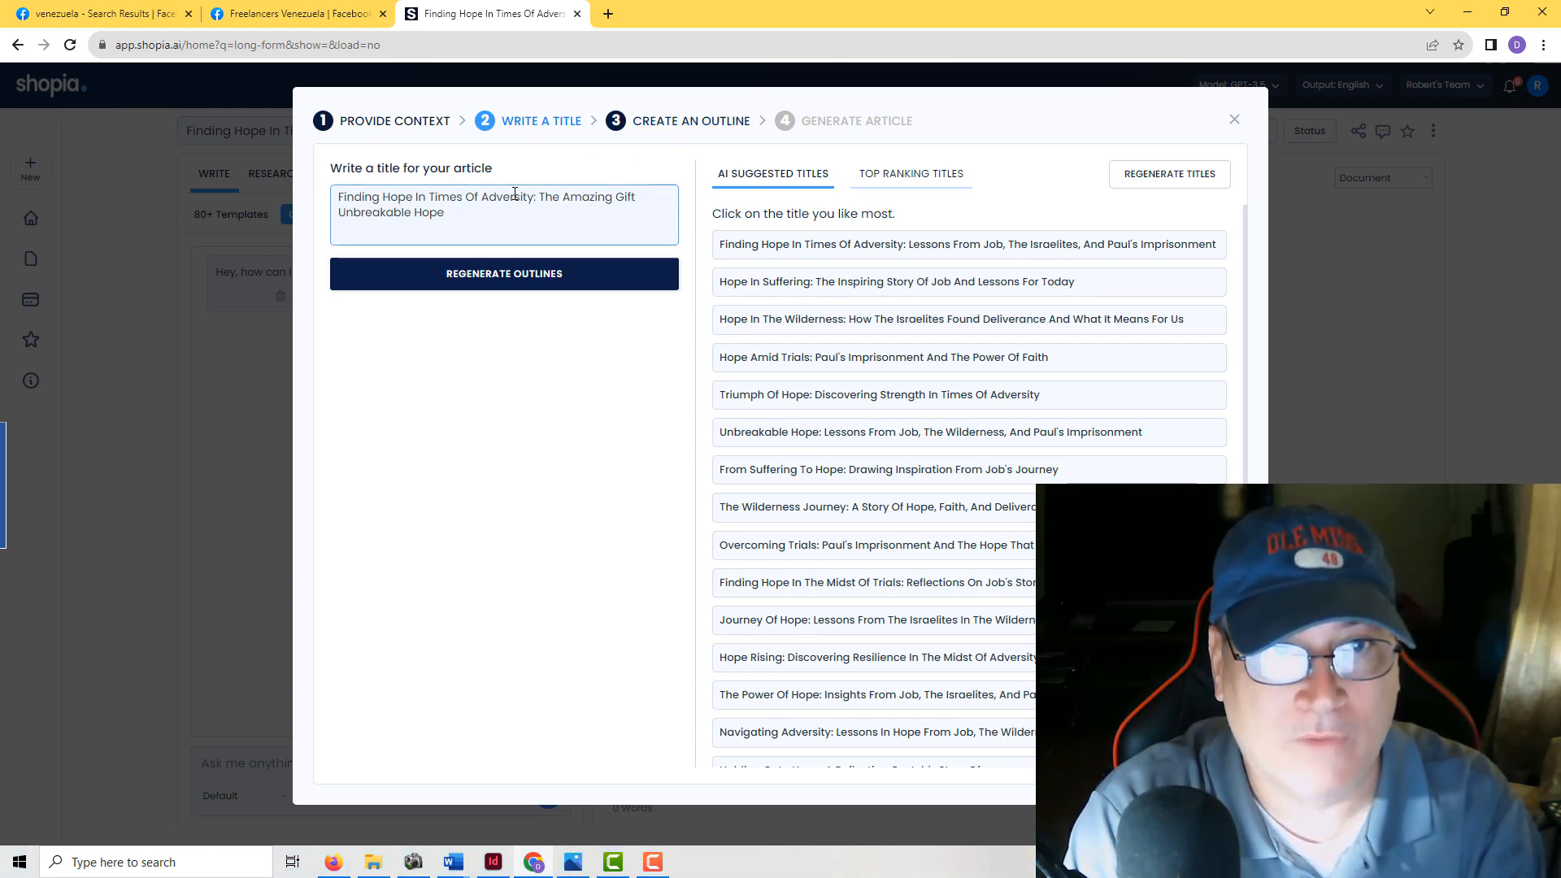
{"action": "left_click", "coordinate": [704, 120]}
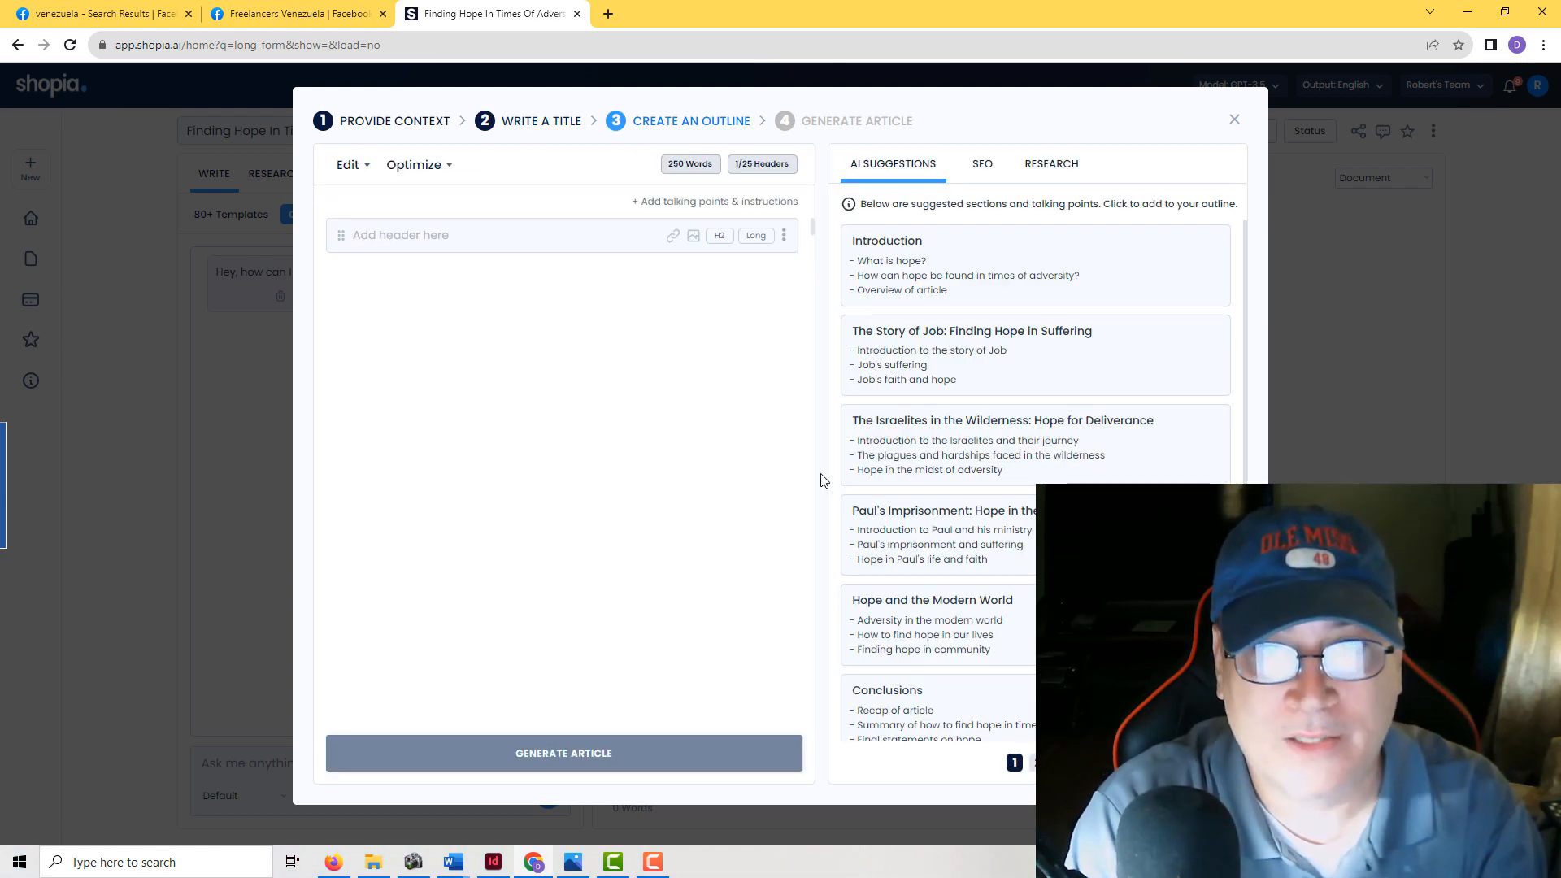
- Compare the sections and talking points of the three AI-suggested outlines
{"action": "scroll", "coordinate": [1023, 436], "scroll_direction": "down", "scroll_amount": 1}
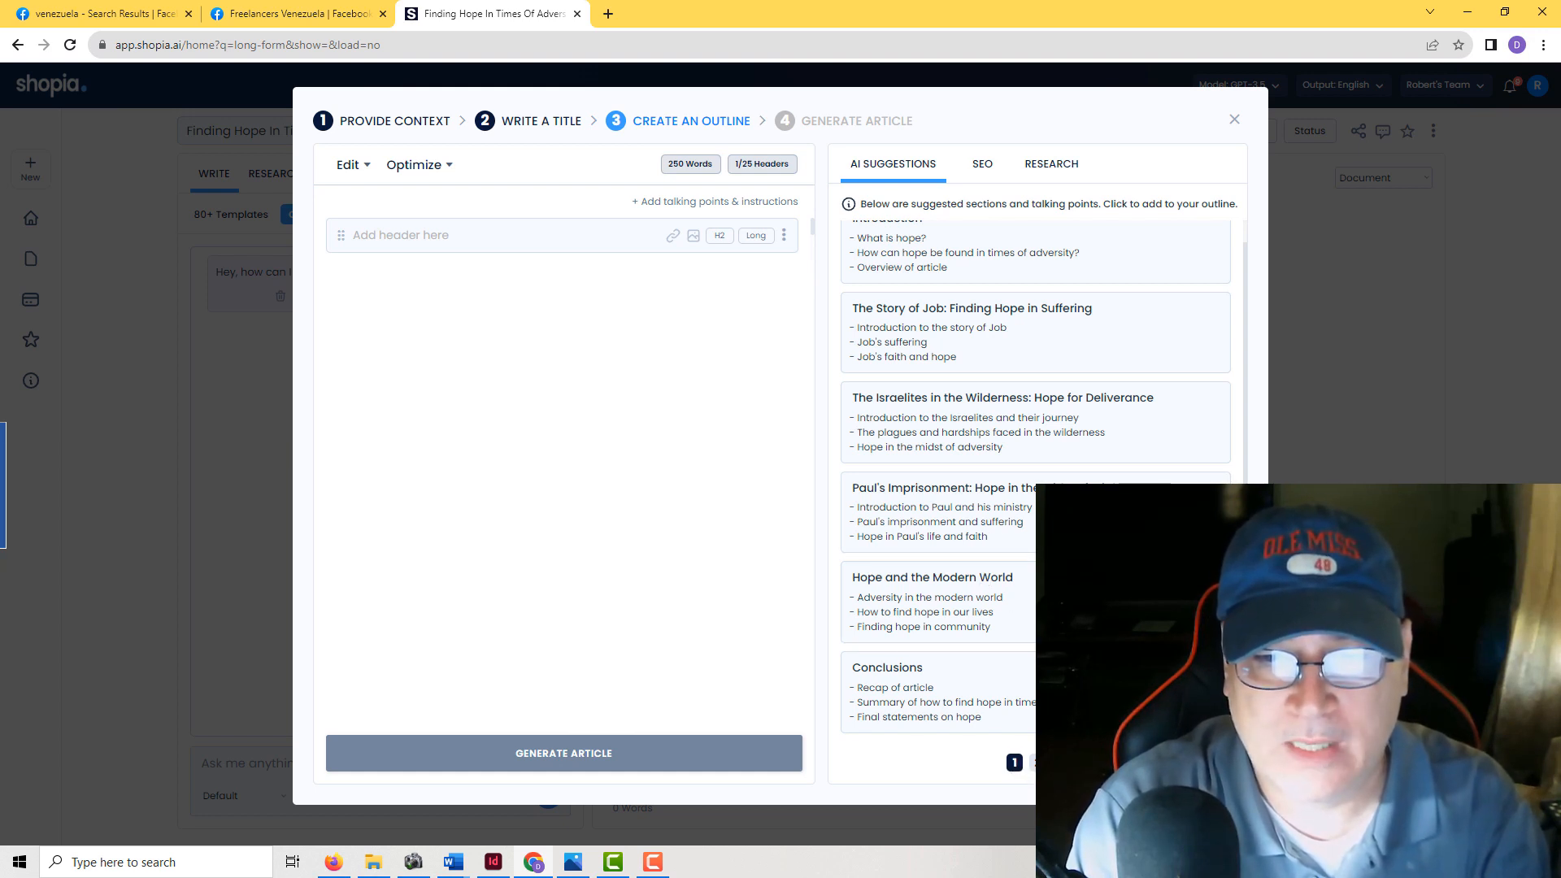
{"action": "left_click", "coordinate": [1036, 764]}
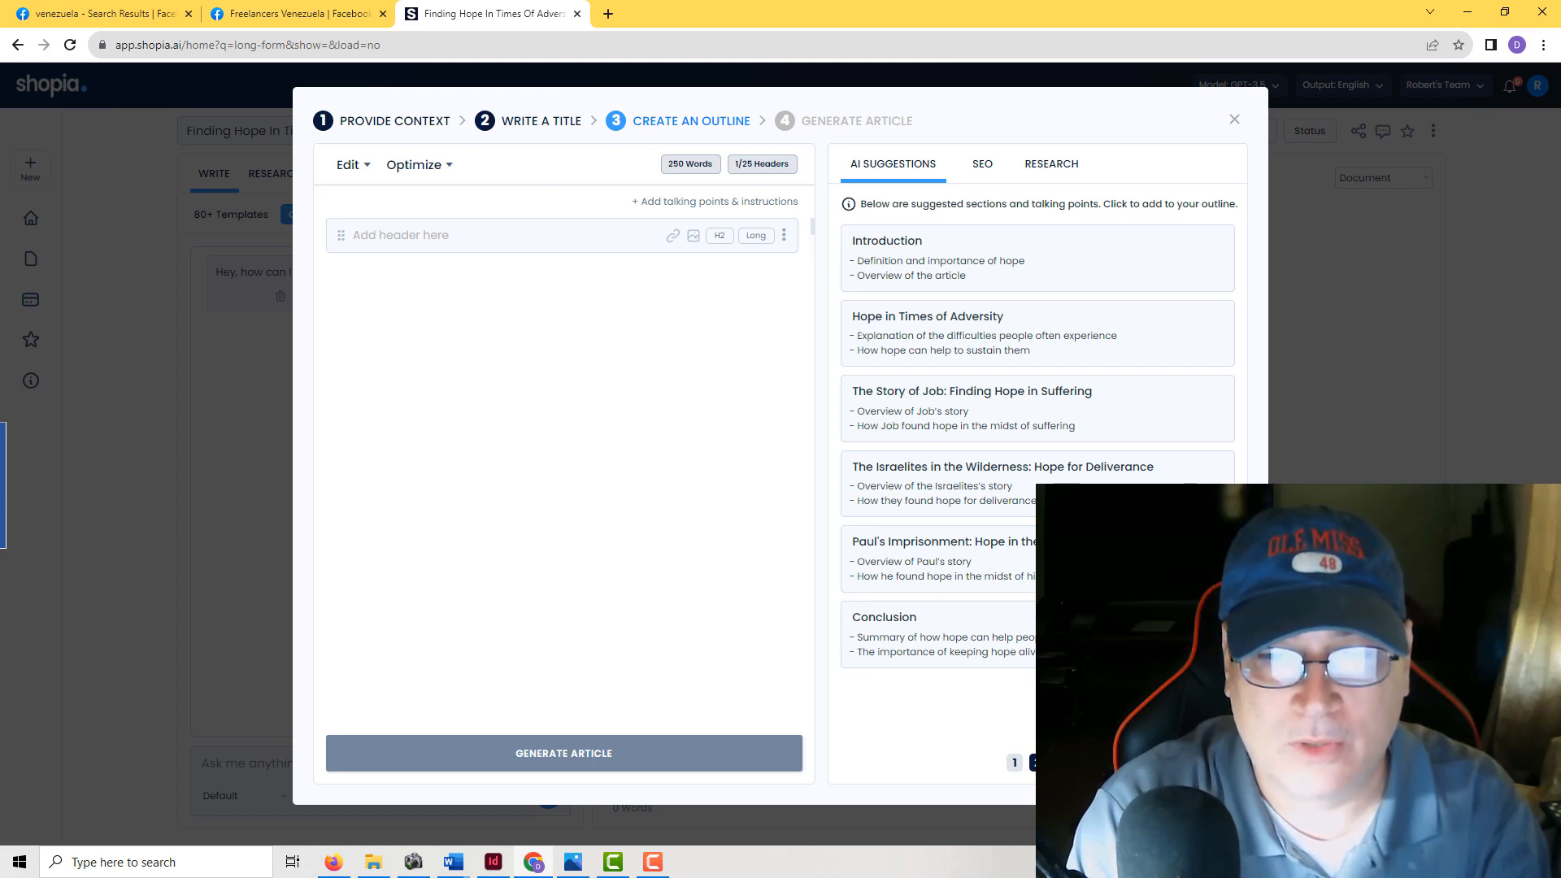
{"action": "left_click", "coordinate": [1058, 762]}
{"action": "scroll", "coordinate": [1073, 618], "scroll_direction": "down", "scroll_amount": 1}
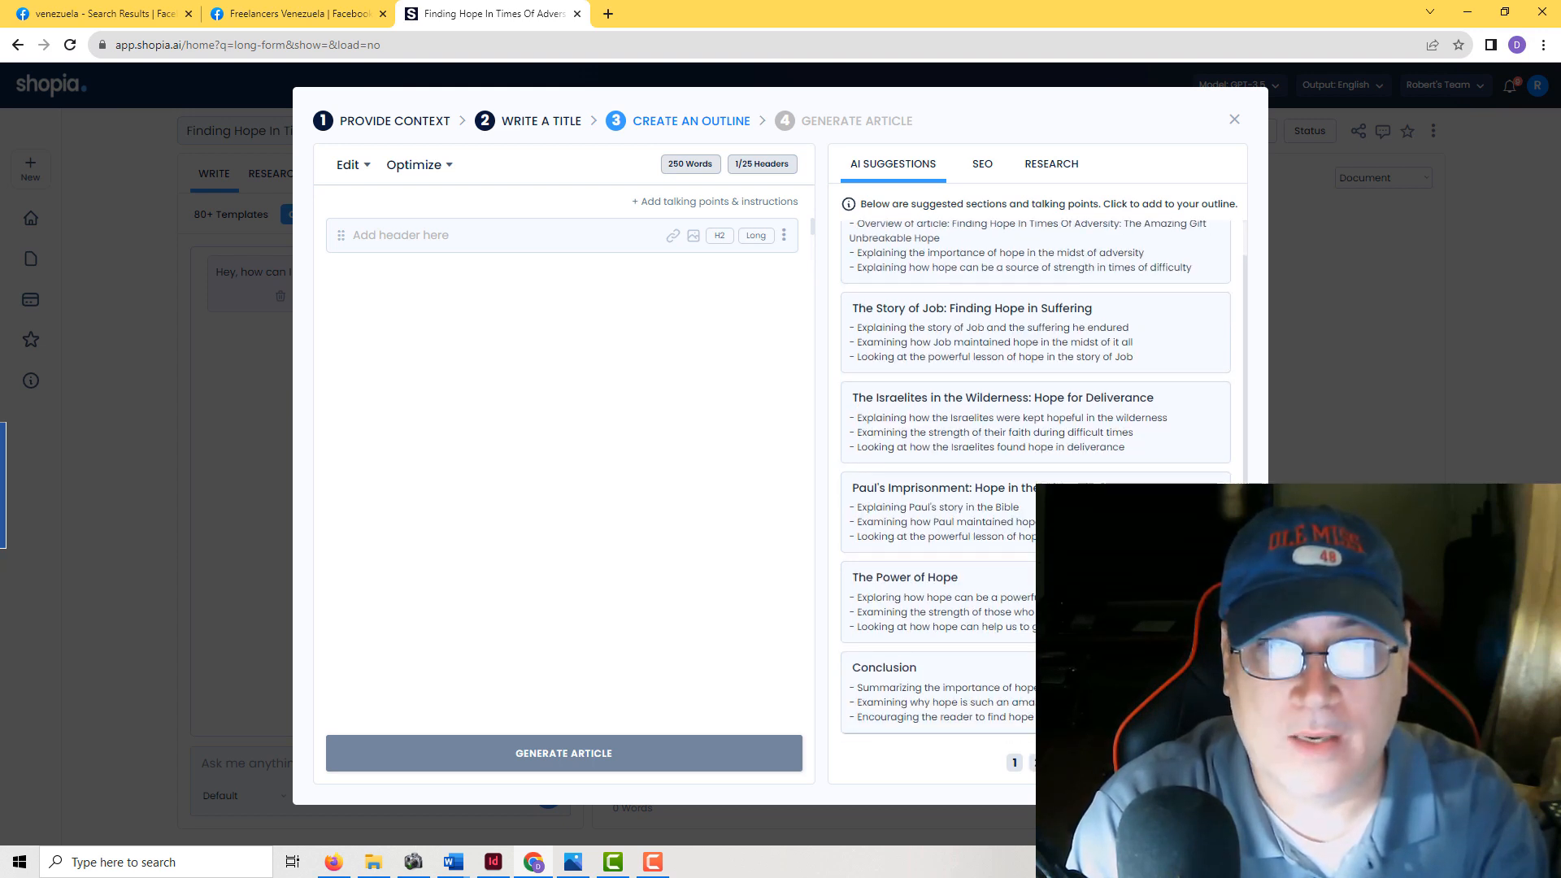
{"action": "scroll", "coordinate": [1049, 570], "scroll_direction": "up", "scroll_amount": 1}
{"action": "left_click", "coordinate": [1015, 763]}
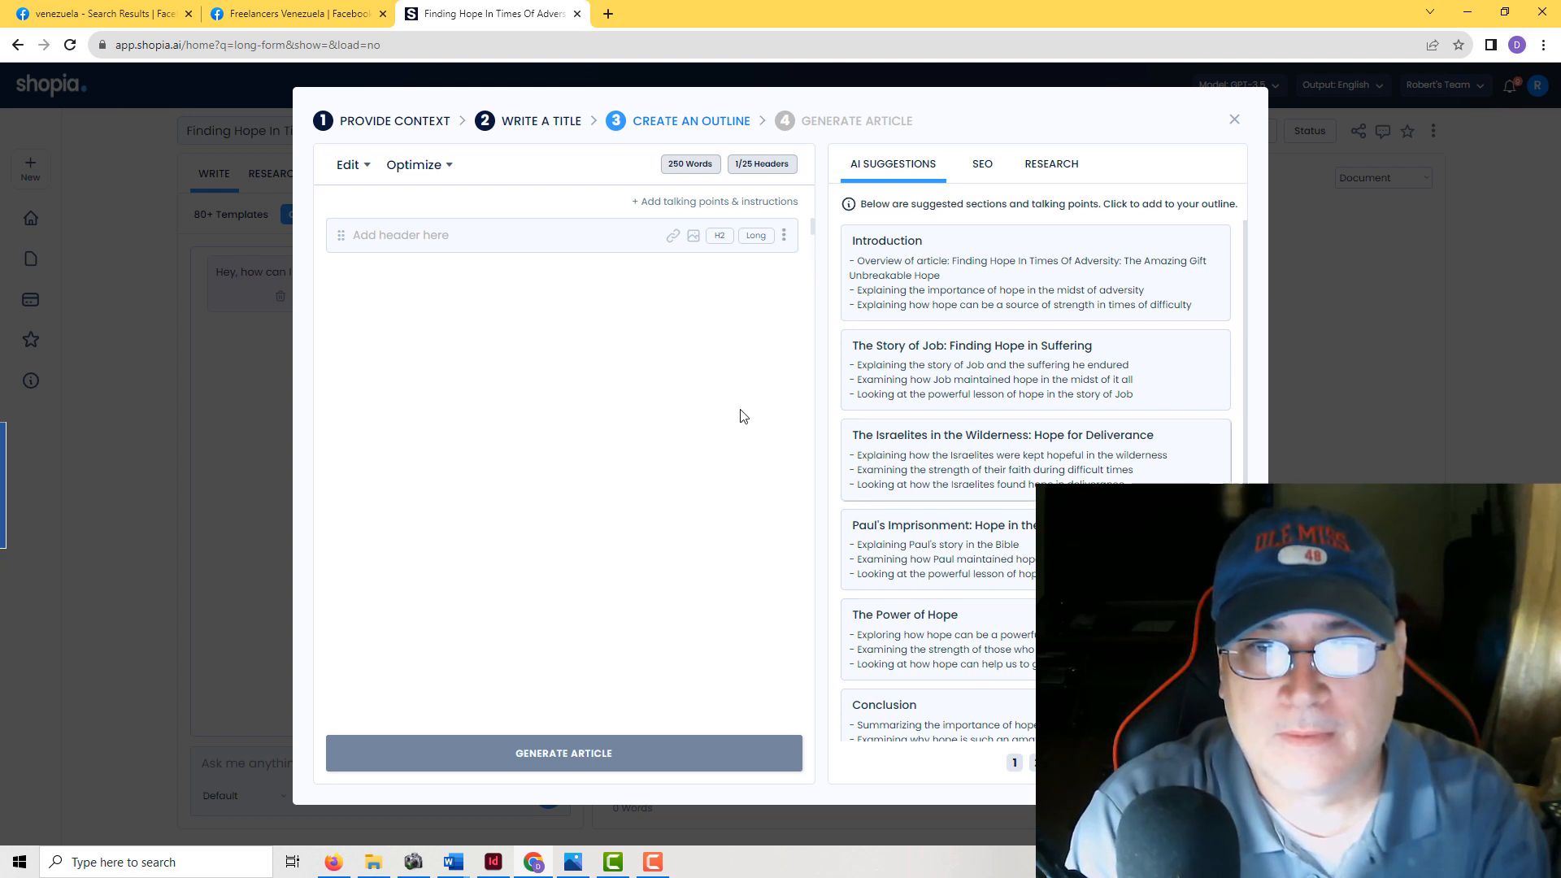
- Add the third suggested outline's Introduction, Story of Job, Israelites in the Wilderness, Paul's Imprisonment, The Power of Hope and Conclusion sections
{"action": "left_click", "coordinate": [962, 288]}
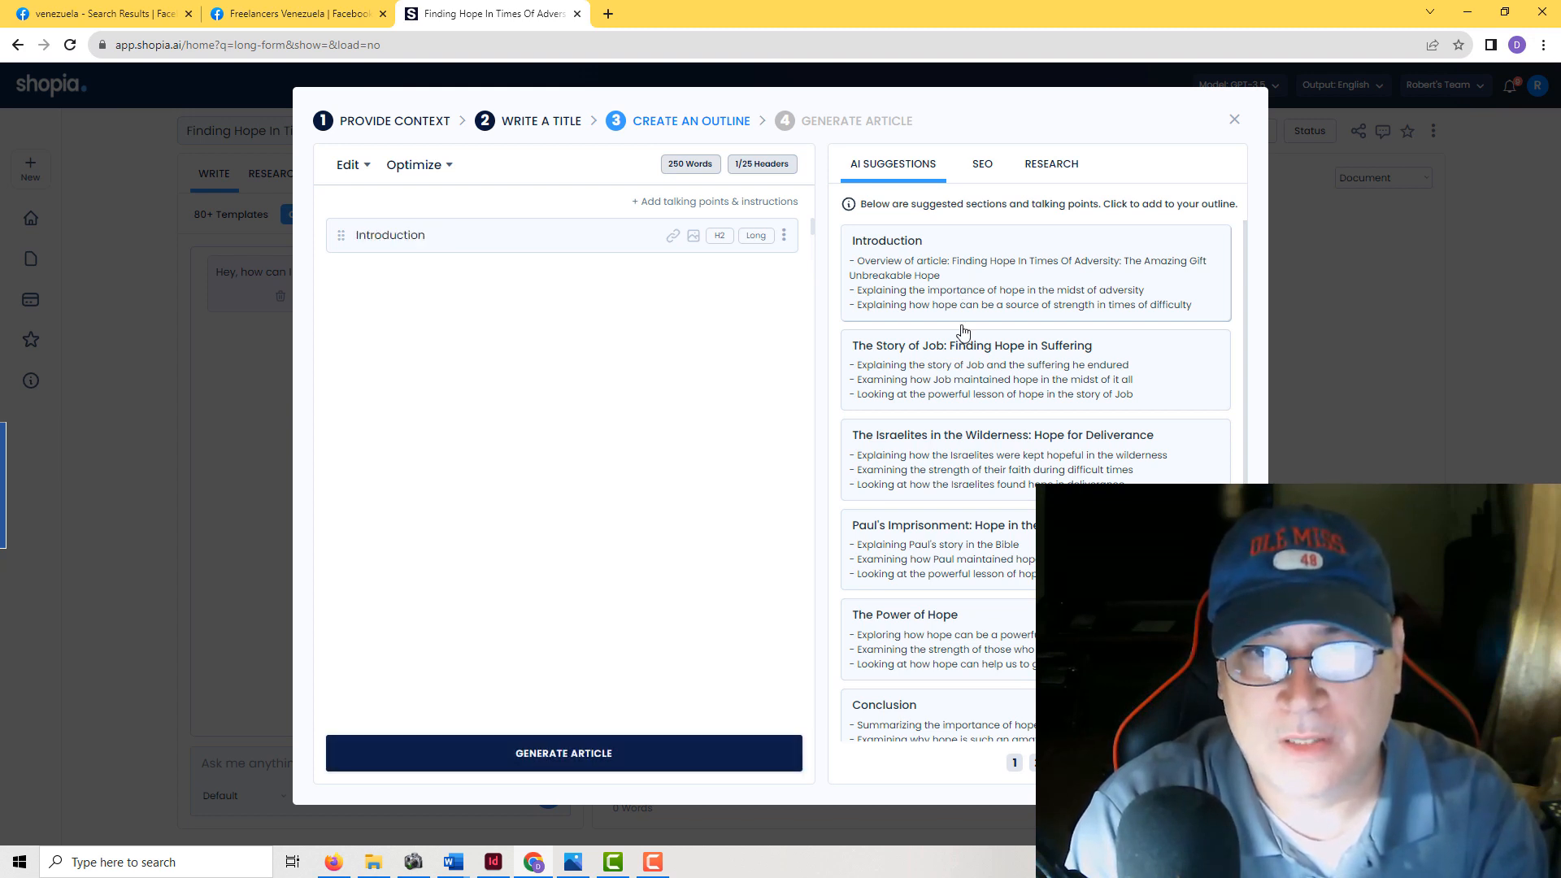
{"action": "left_click", "coordinate": [973, 372]}
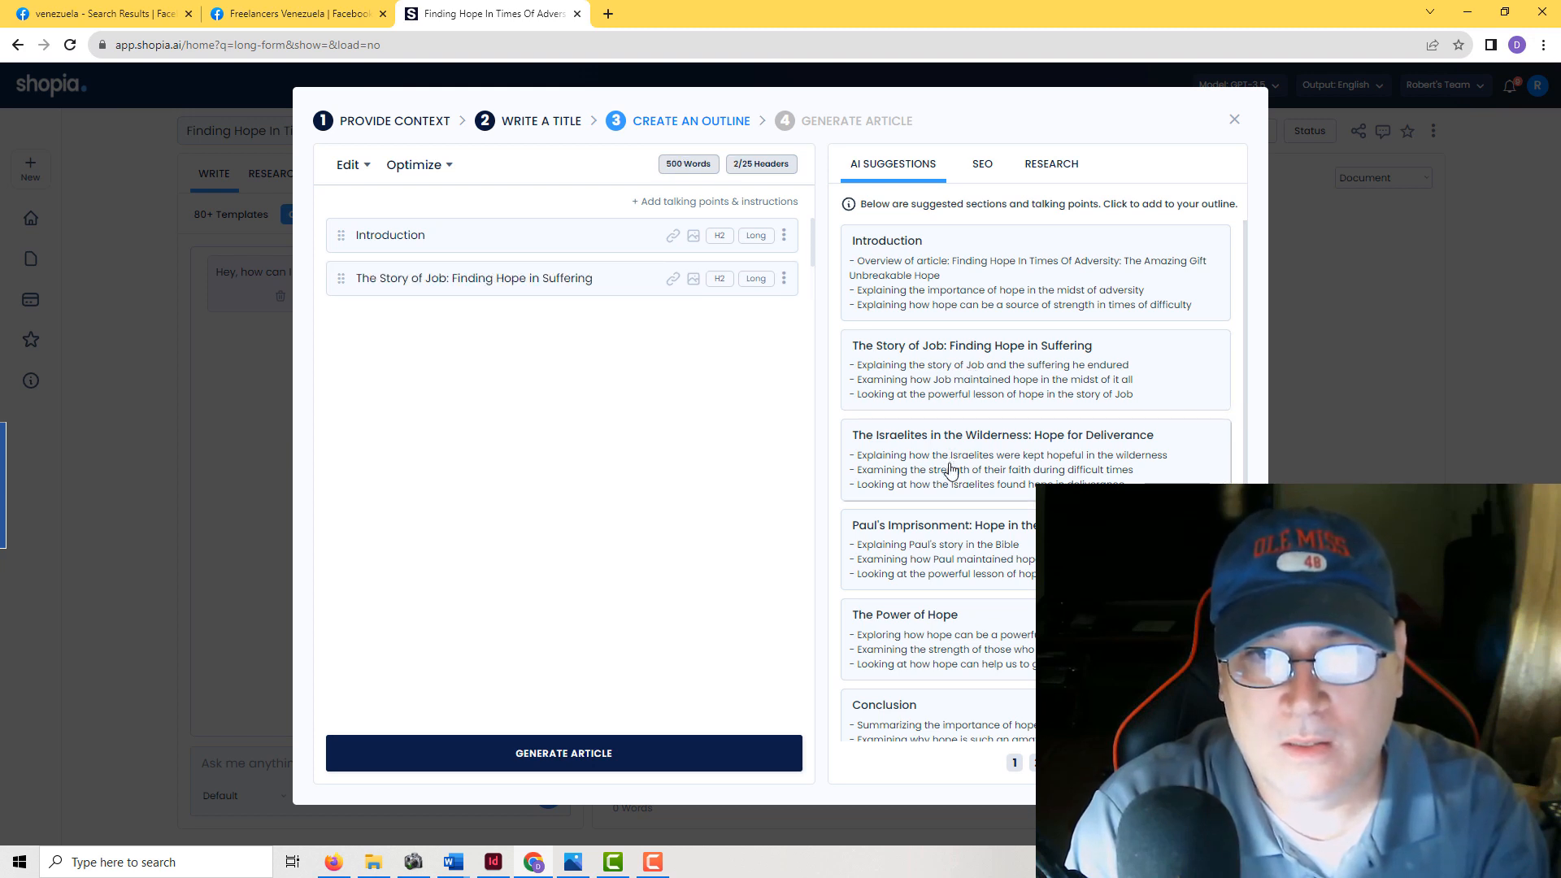
{"action": "left_click", "coordinate": [954, 551]}
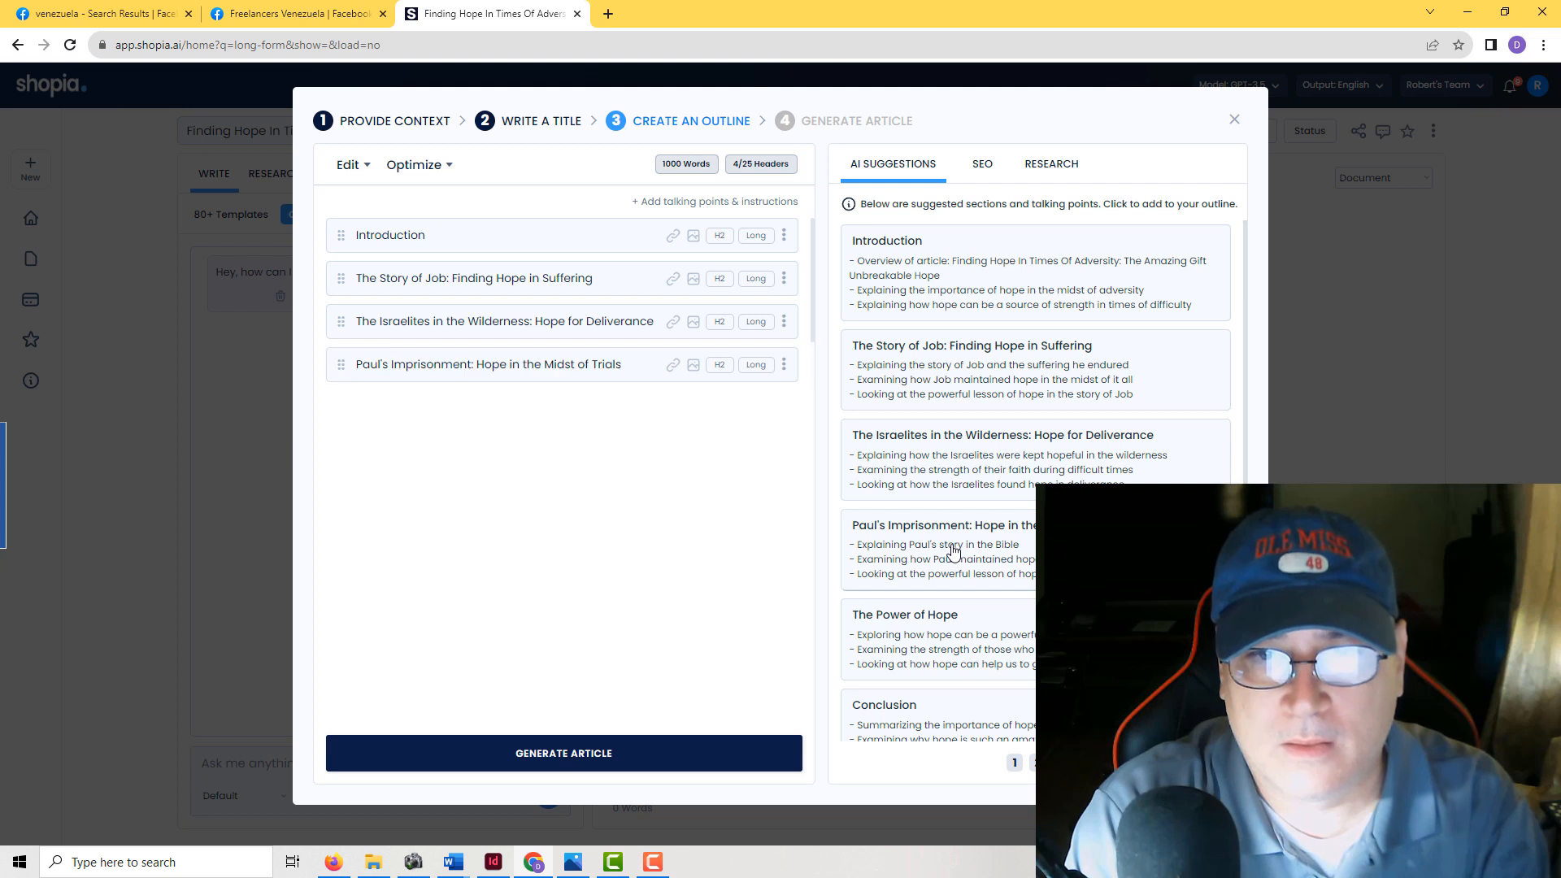
{"action": "left_click", "coordinate": [973, 642]}
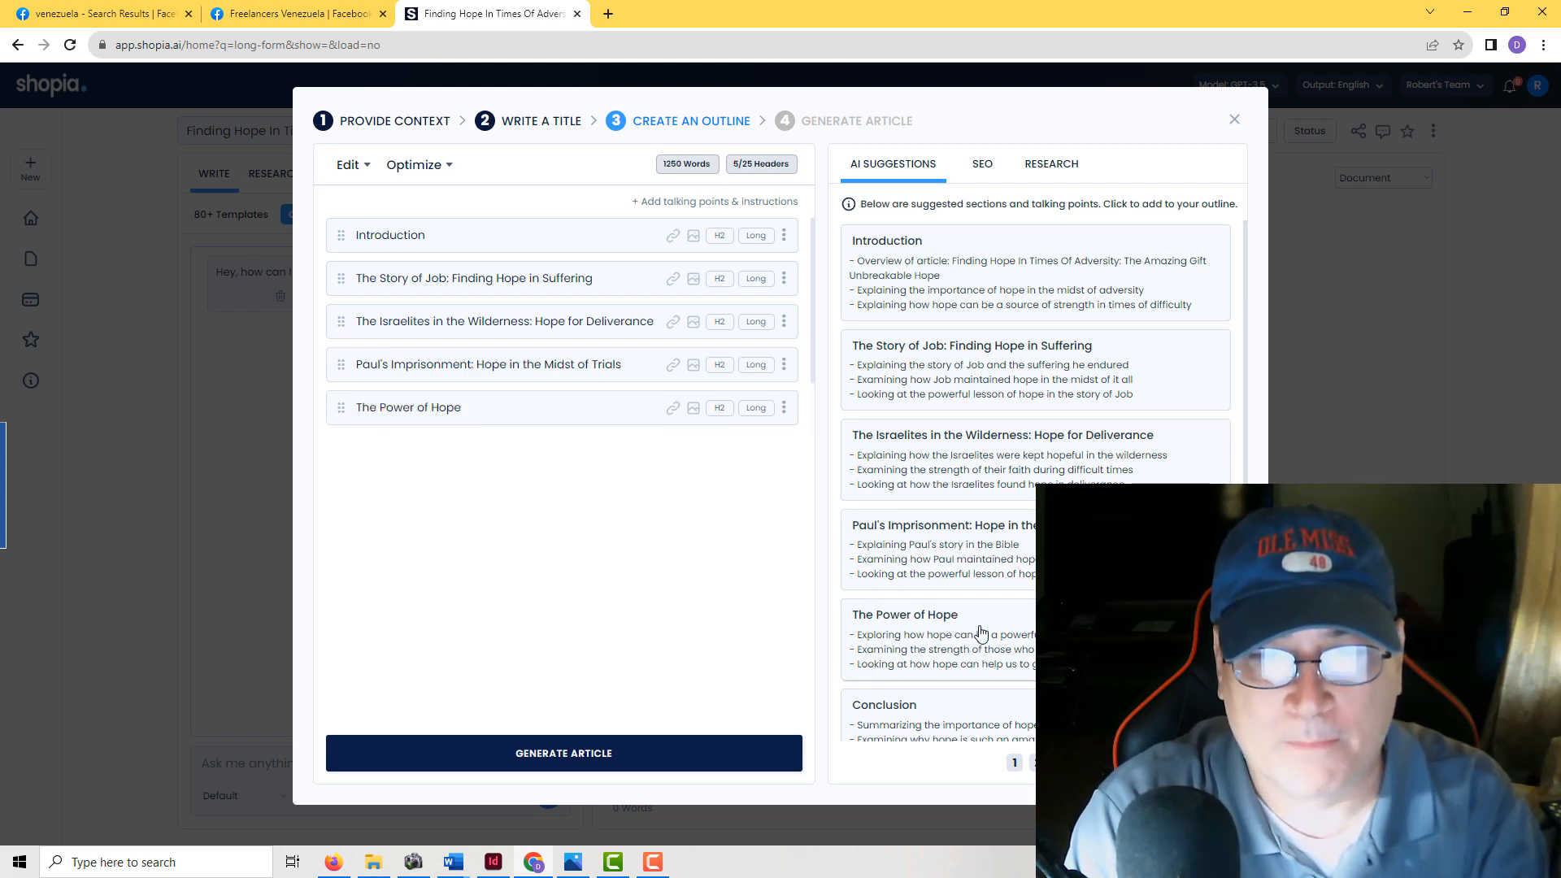
{"action": "scroll", "coordinate": [963, 654], "scroll_direction": "down", "scroll_amount": 1}
{"action": "left_click", "coordinate": [955, 681]}
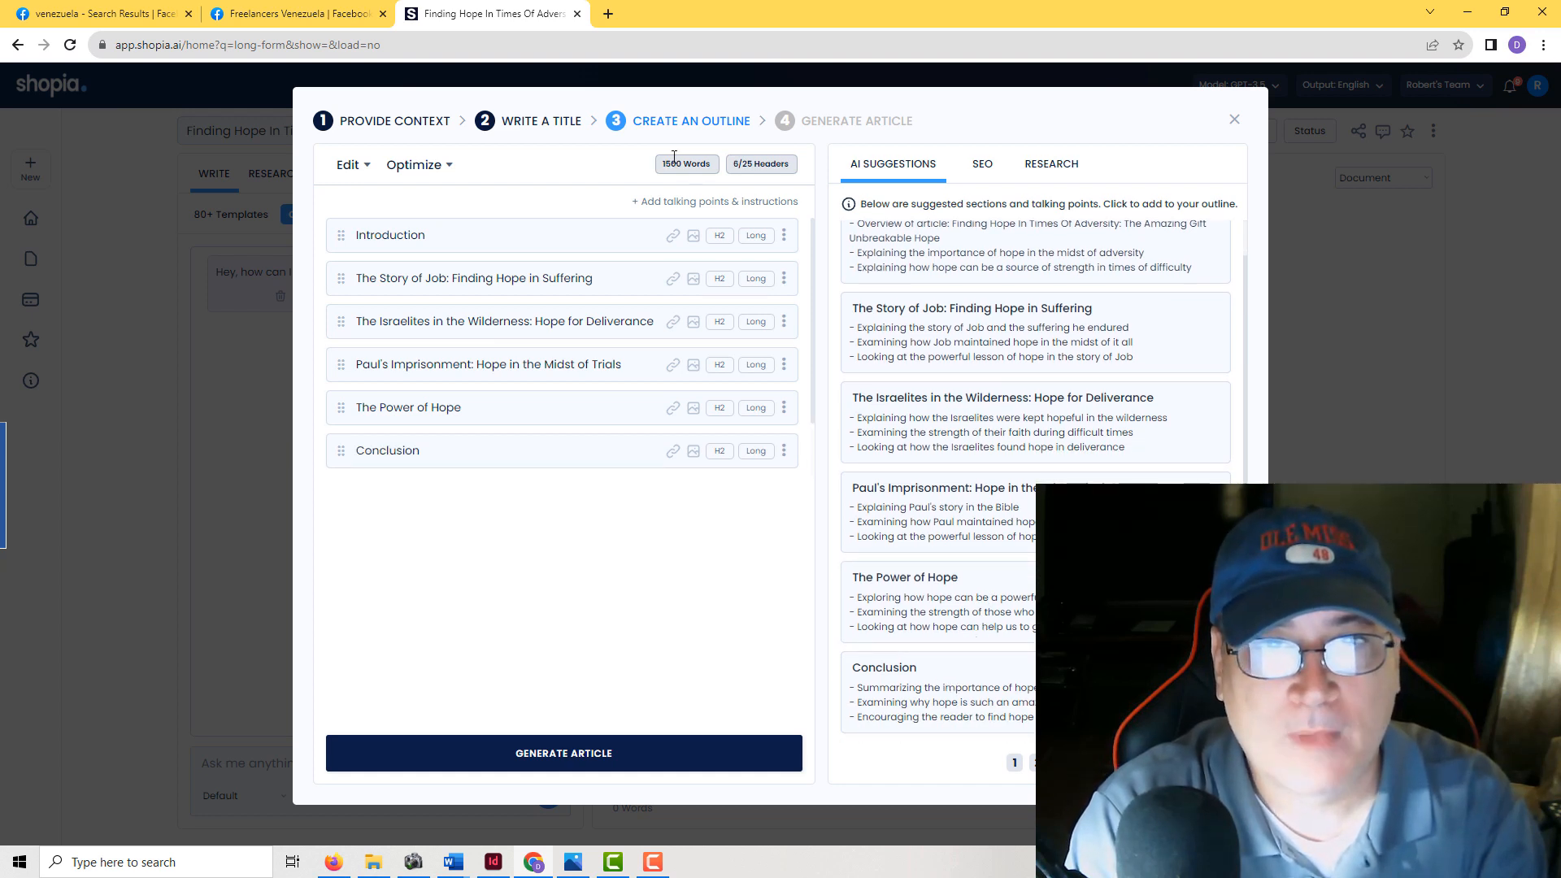
- Replace the Power of Hope section with Hope and the Modern World from the first suggested outline, placed before Conclusion, and generate the article
{"action": "left_click", "coordinate": [1014, 765]}
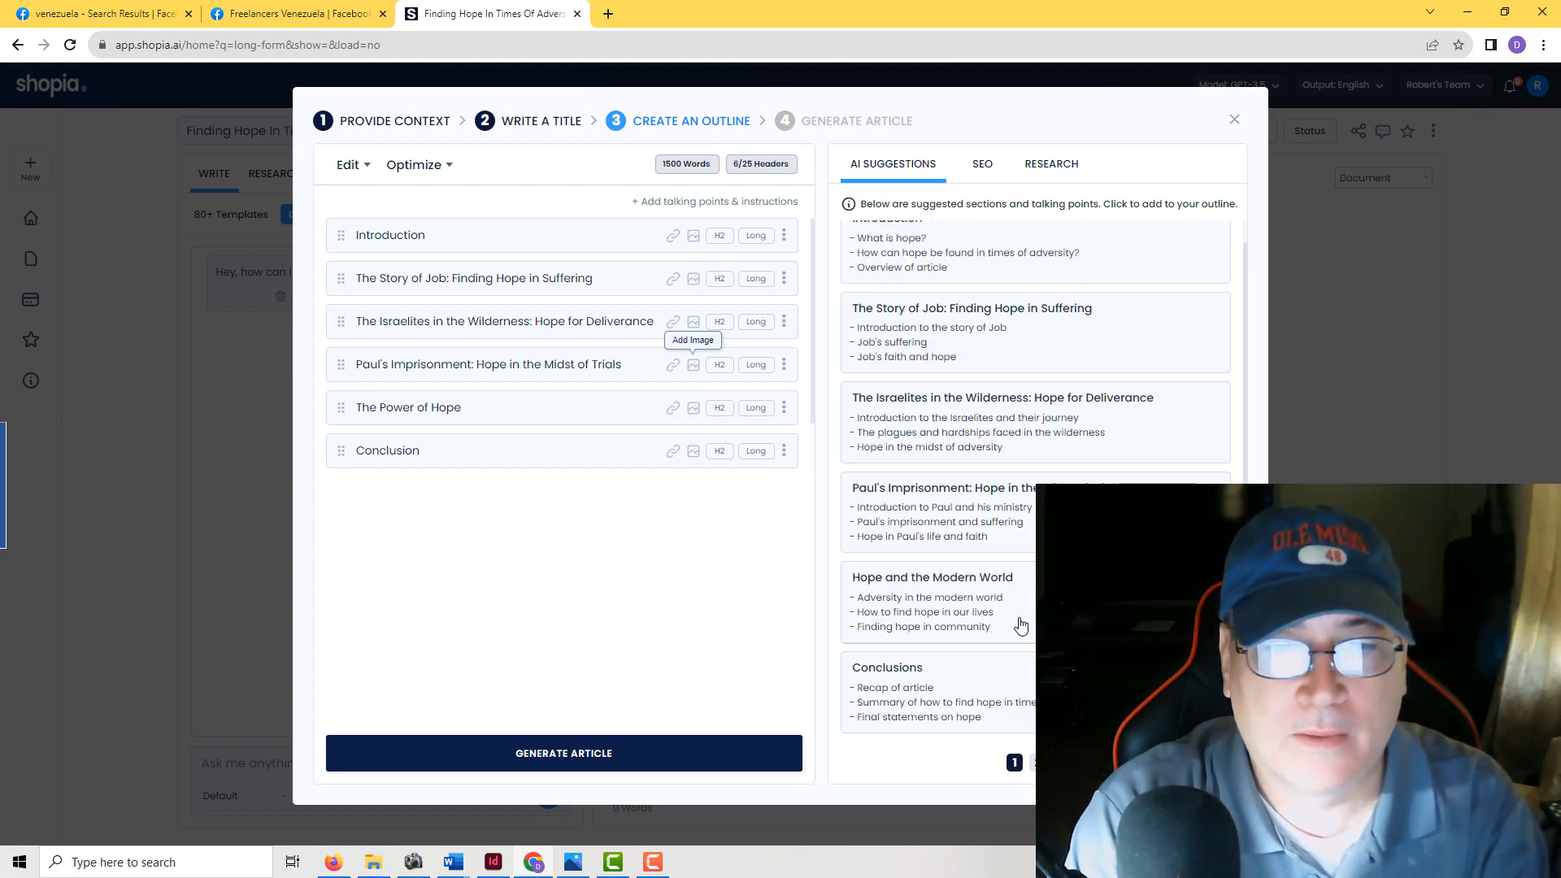
{"action": "scroll", "coordinate": [1021, 625], "scroll_direction": "up", "scroll_amount": 1}
{"action": "scroll", "coordinate": [1021, 627], "scroll_direction": "down", "scroll_amount": 1}
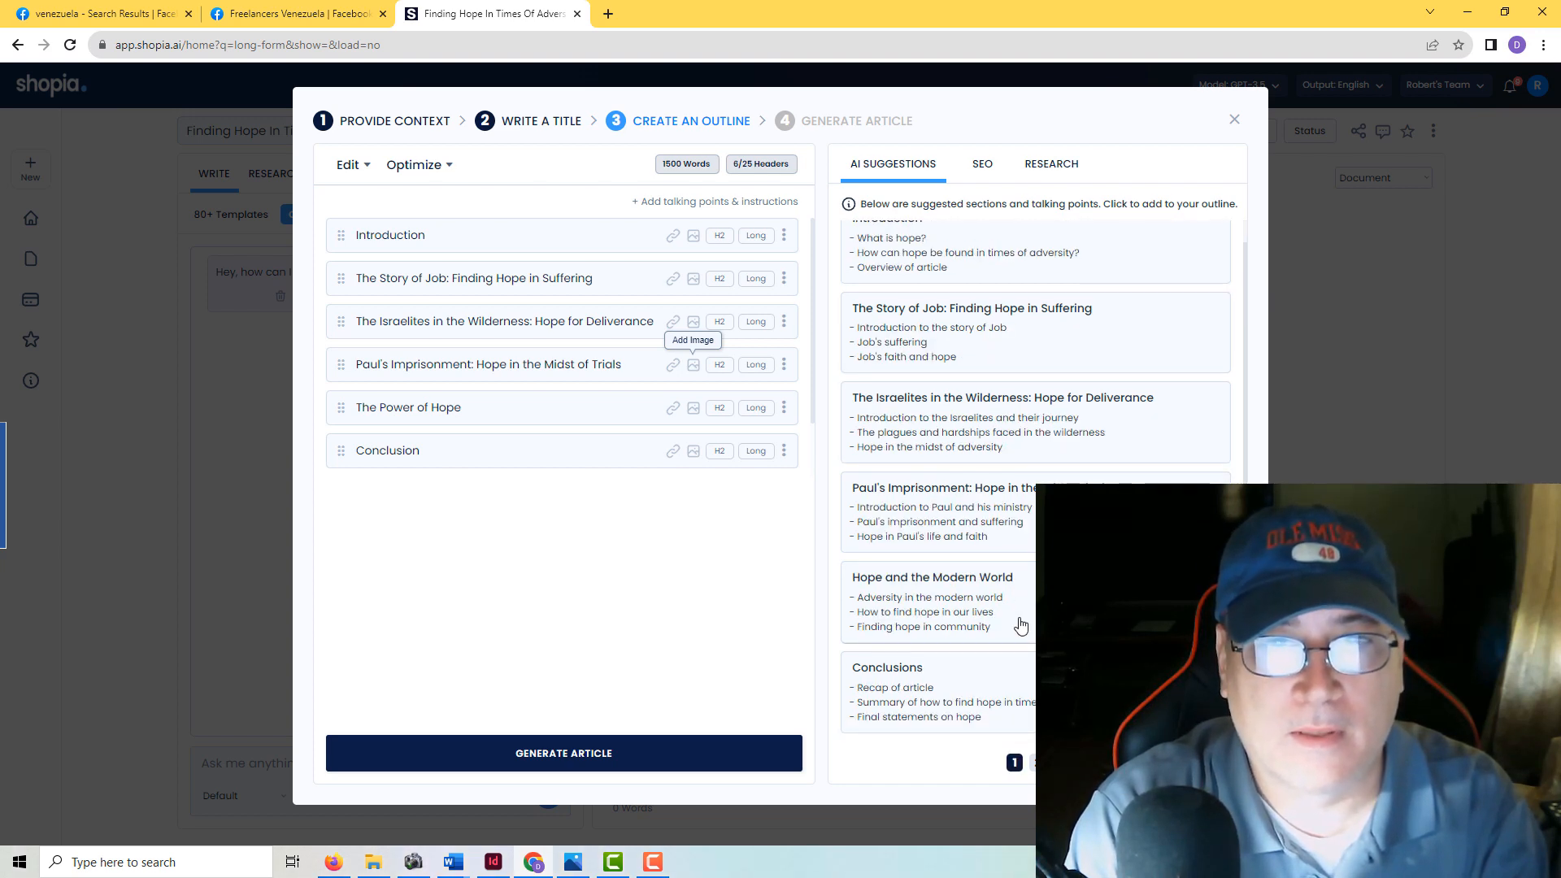
{"action": "scroll", "coordinate": [1022, 628], "scroll_direction": "up", "scroll_amount": 1}
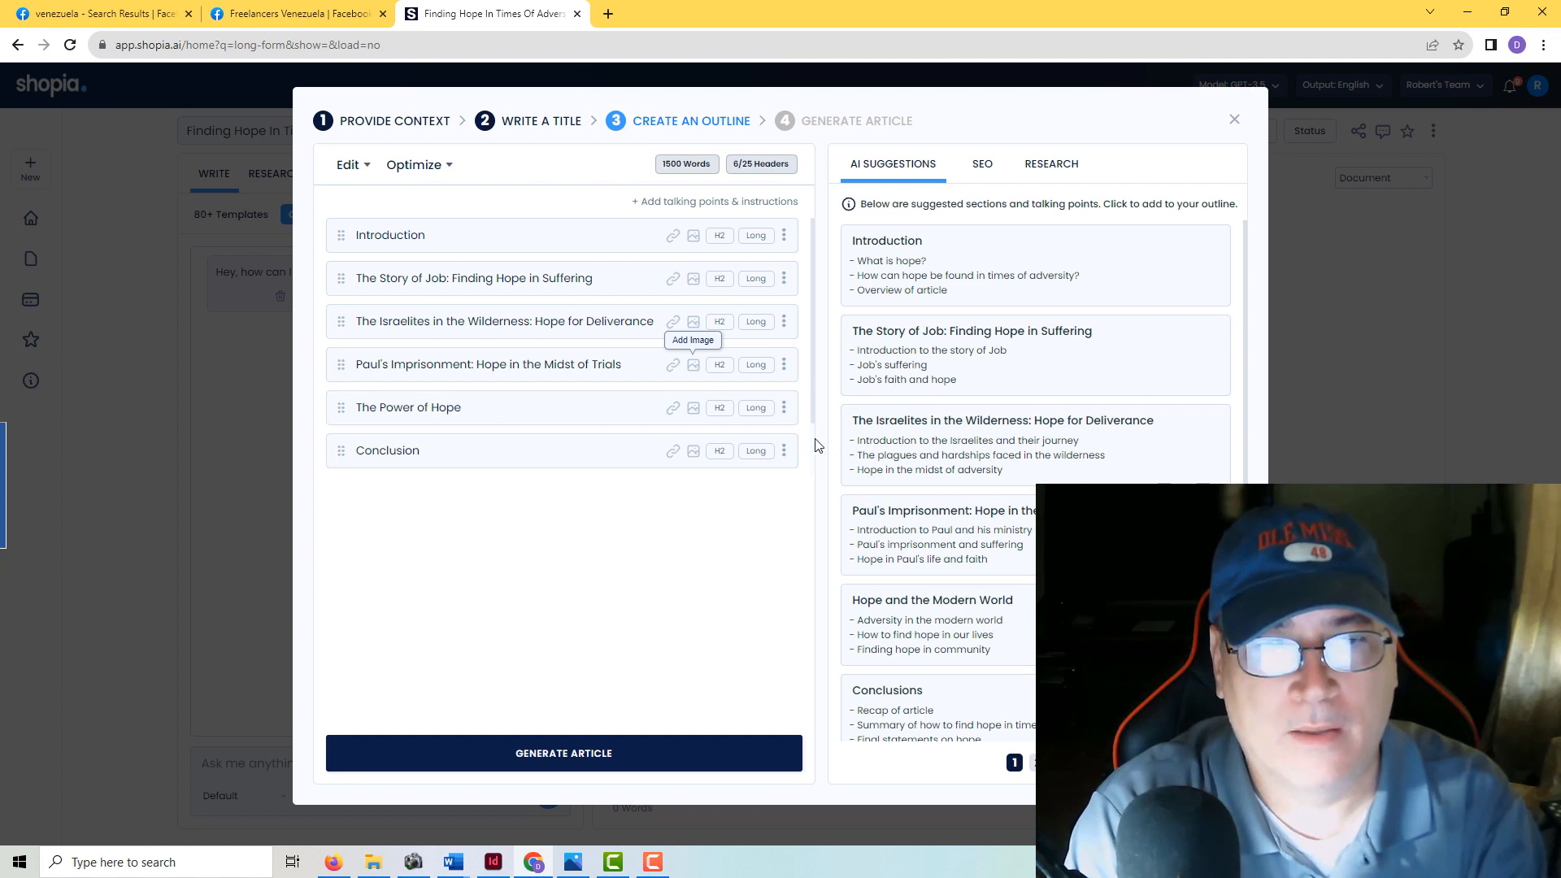
{"action": "left_click", "coordinate": [783, 409]}
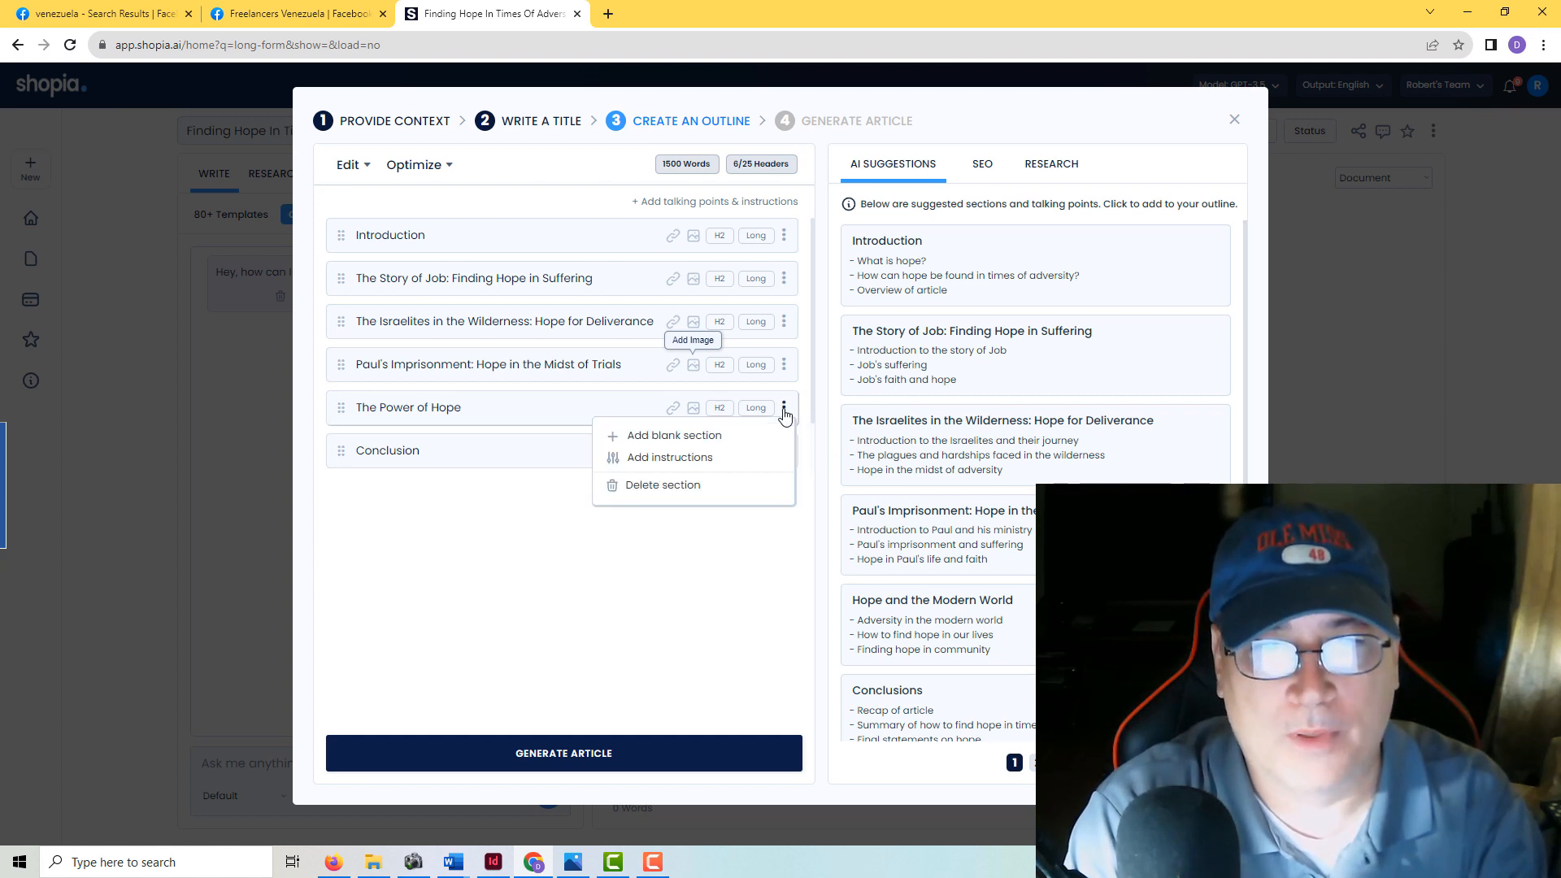
{"action": "left_click", "coordinate": [706, 486]}
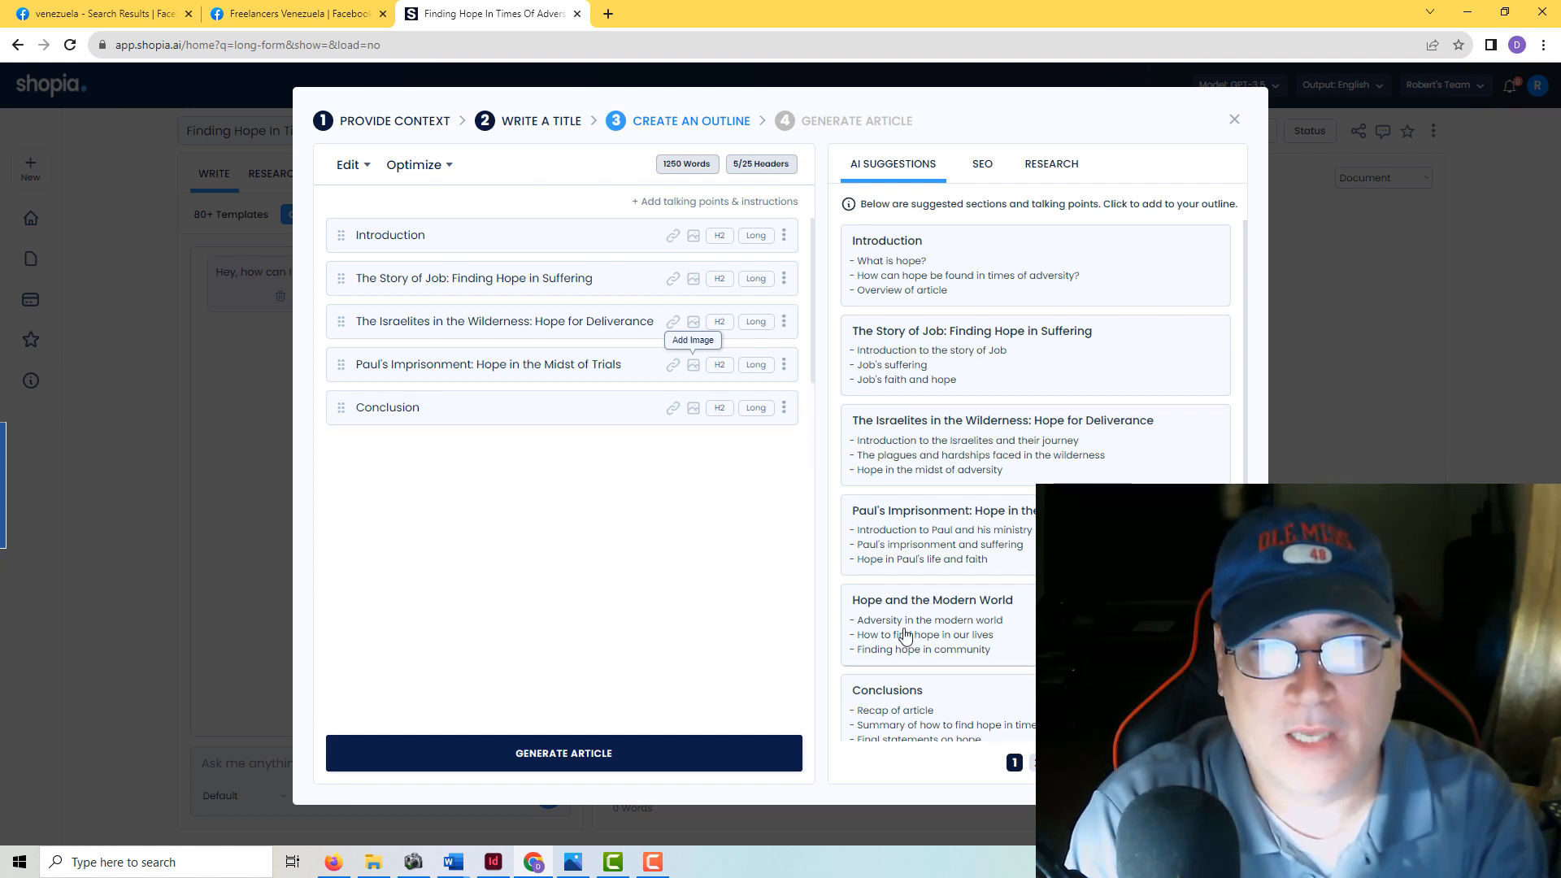
{"action": "left_click", "coordinate": [929, 632]}
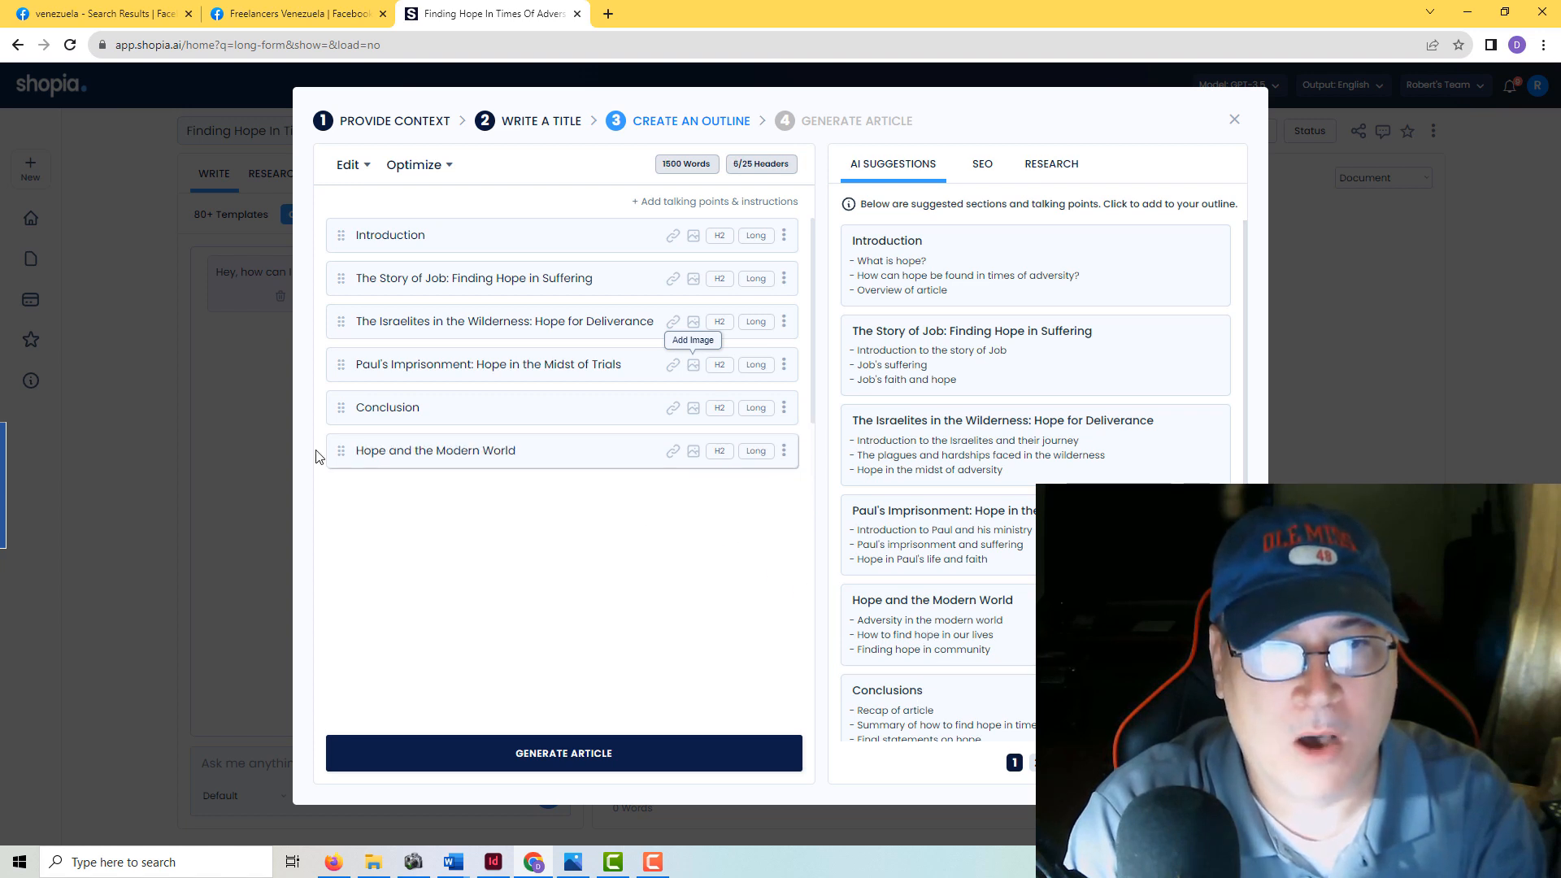
{"action": "left_click_drag", "start_coordinate": [341, 451], "coordinate": [342, 407]}
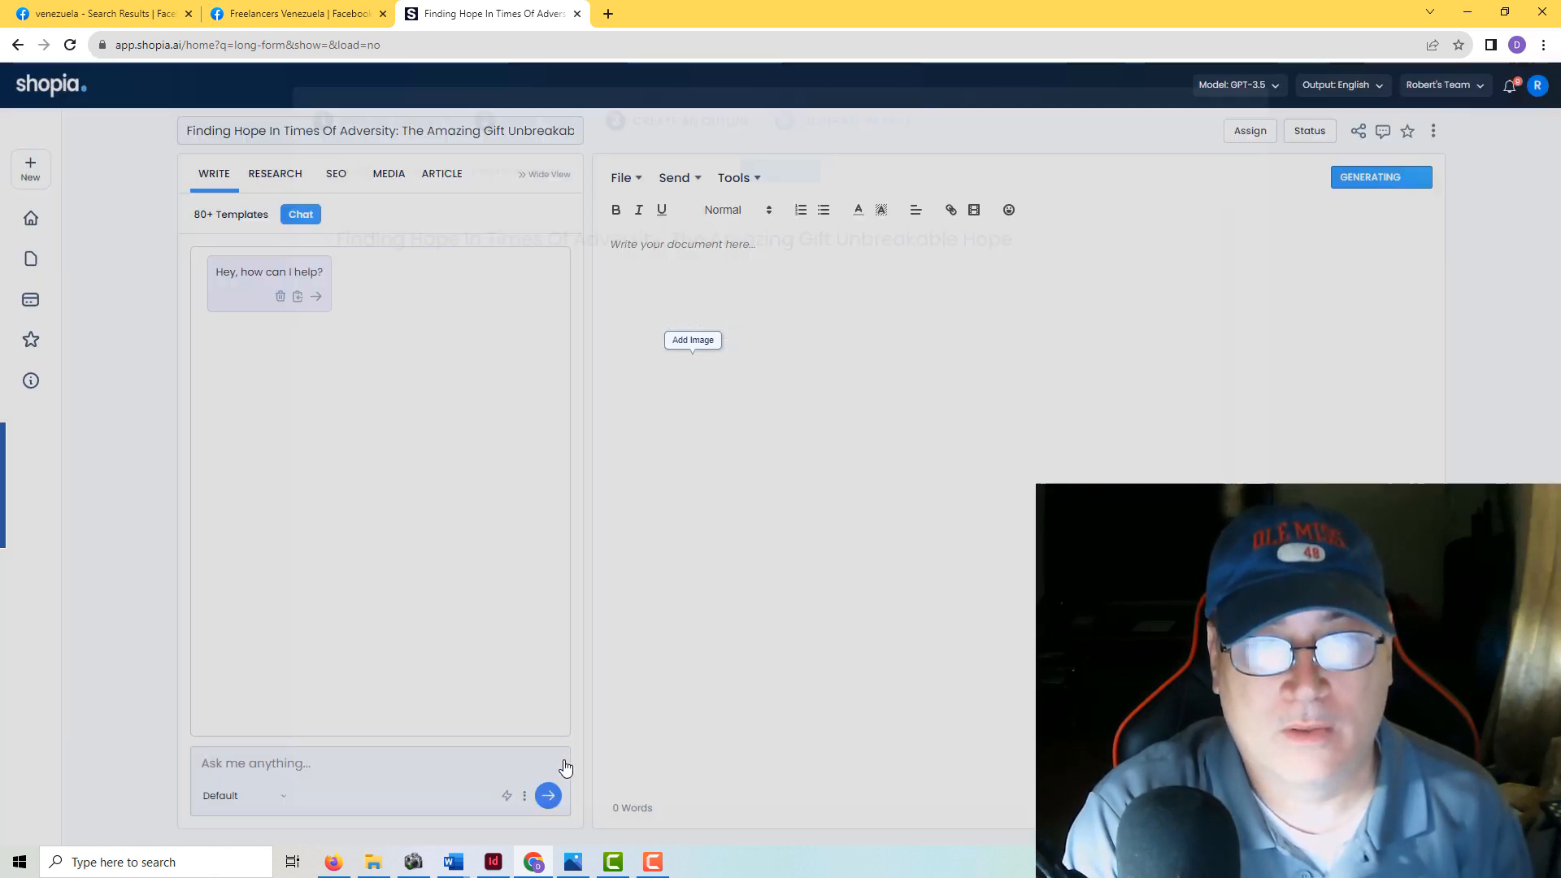
- Switch to Firefox and start a new post in the Realty Banker site's WordPress admin
{"action": "left_click", "coordinate": [565, 753]}
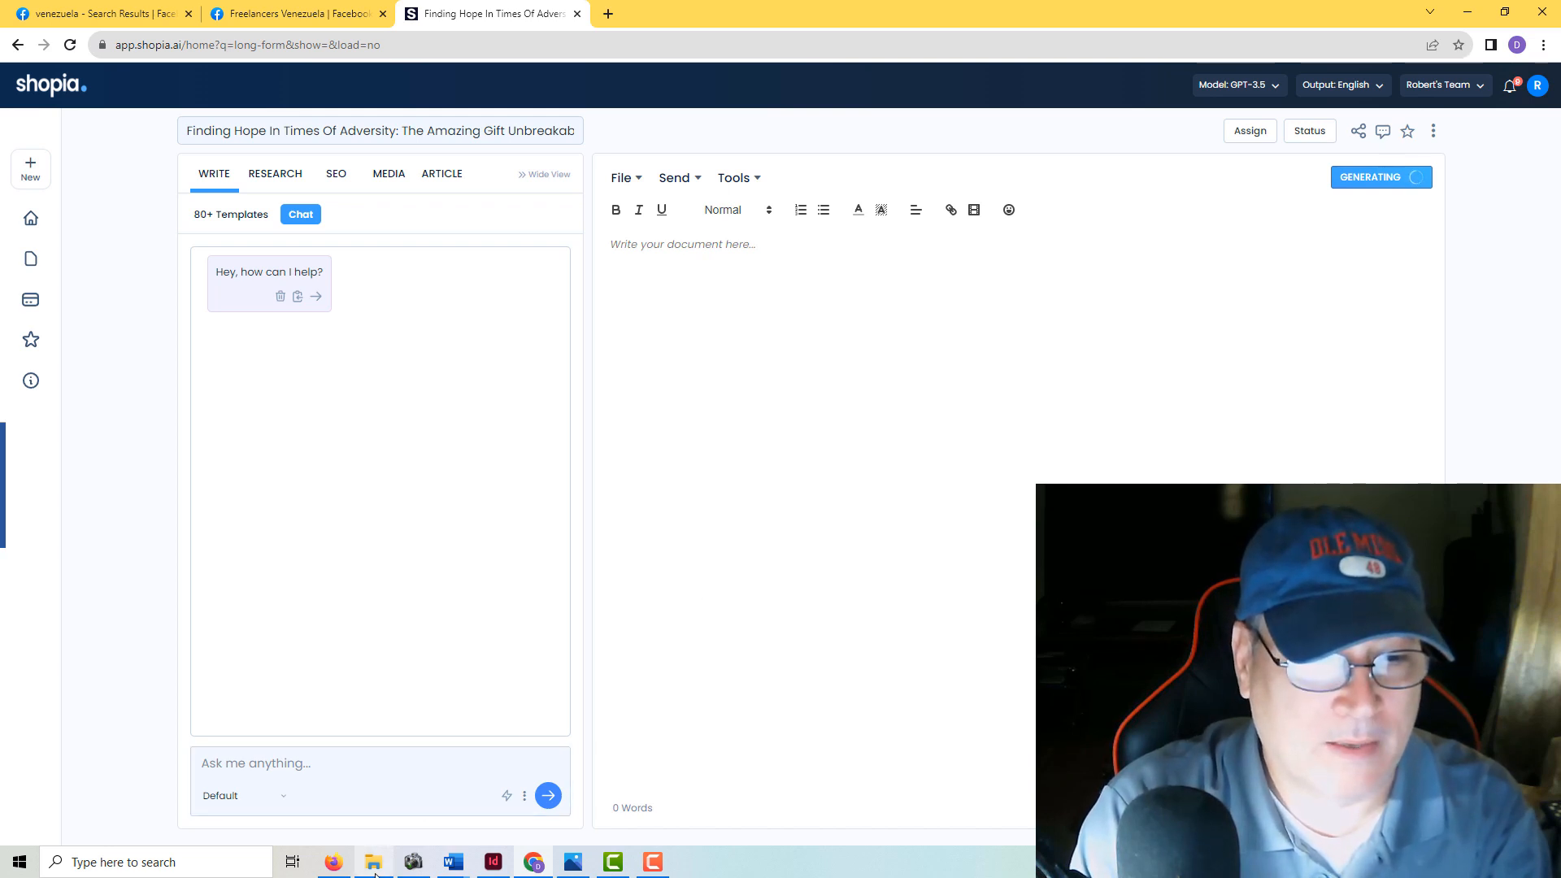
{"action": "left_click", "coordinate": [333, 861]}
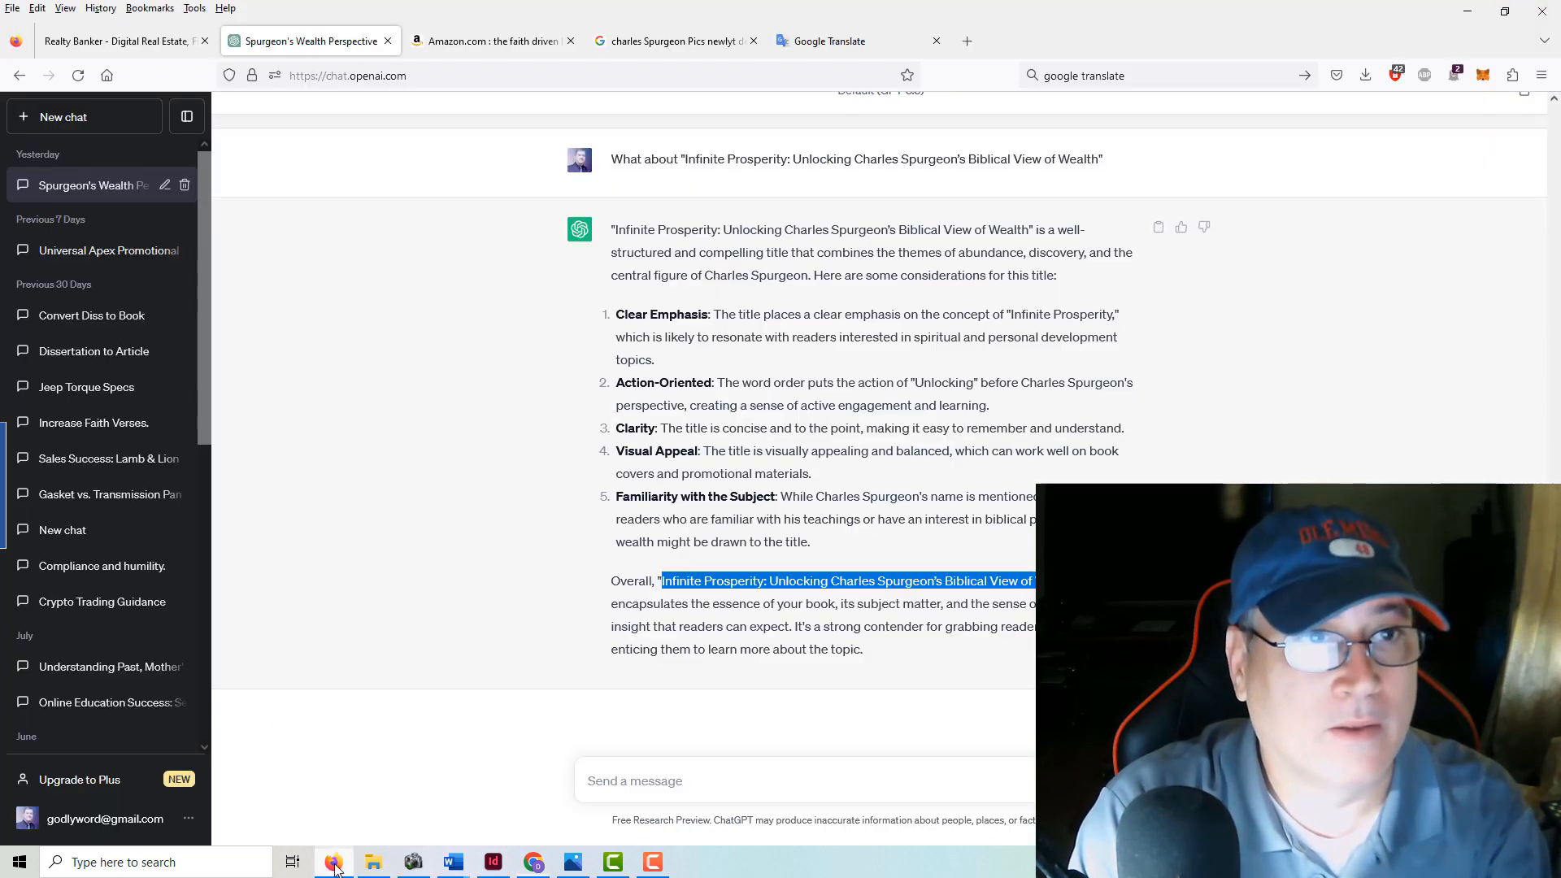
{"action": "left_click", "coordinate": [125, 51]}
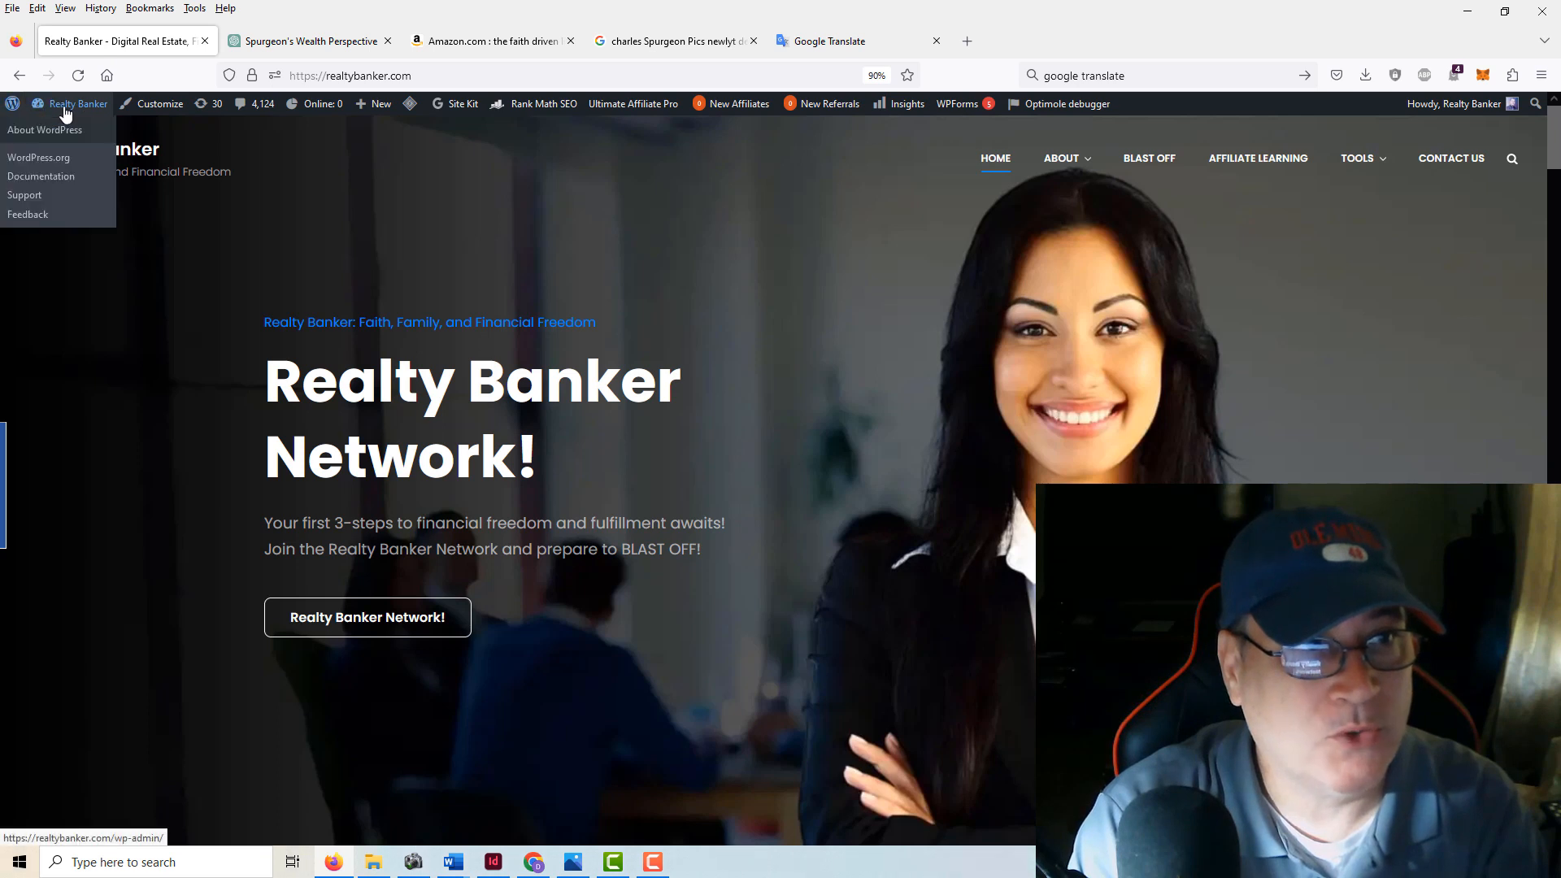
{"action": "left_click", "coordinate": [12, 111]}
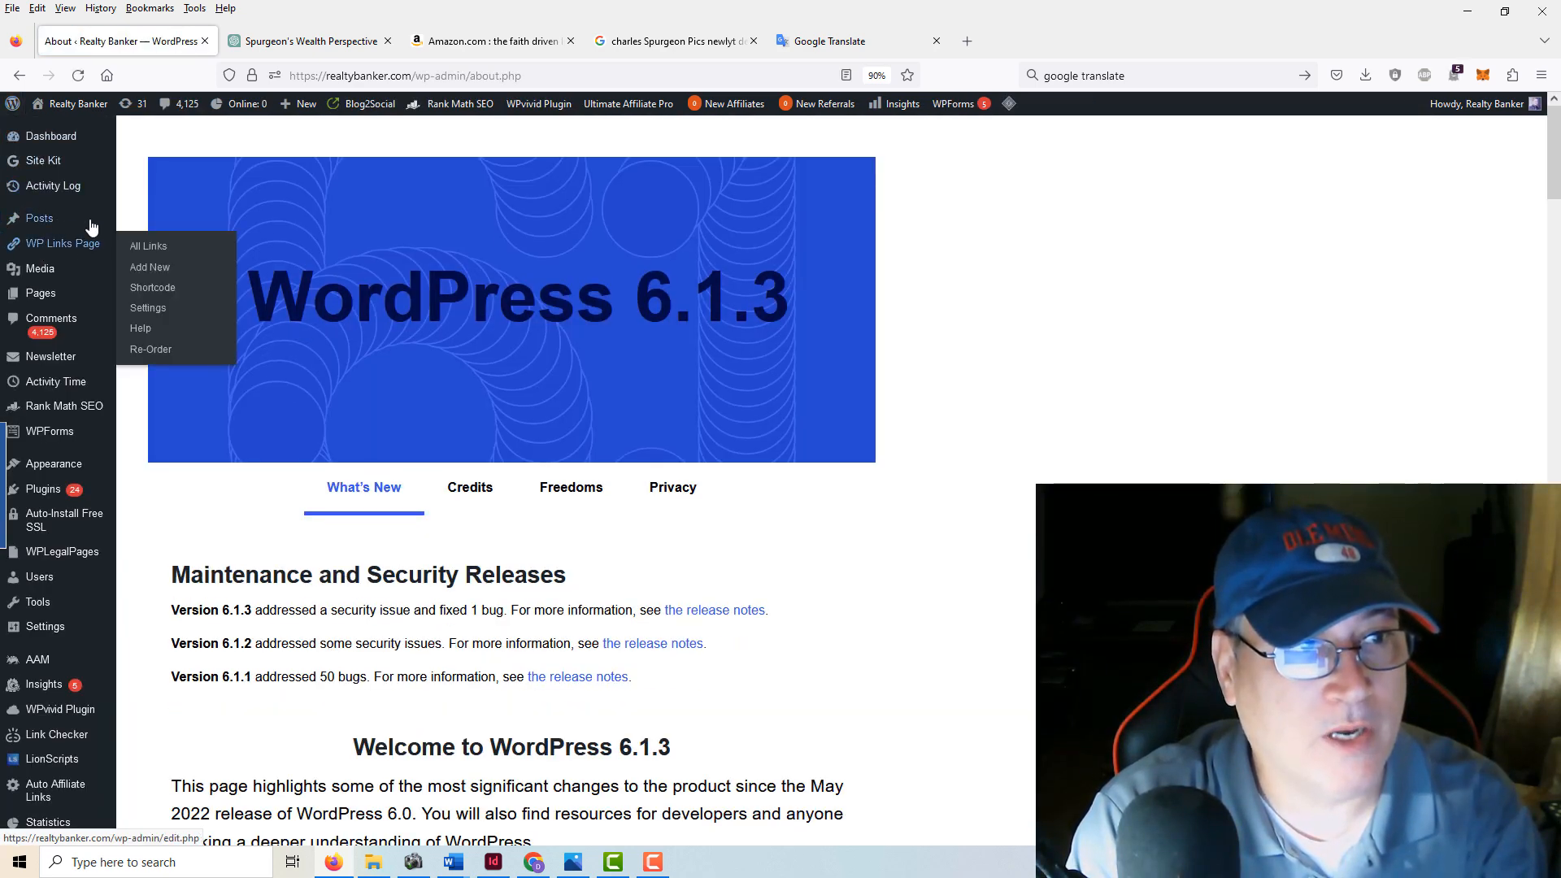
{"action": "mouse_move", "coordinate": [42, 226]}
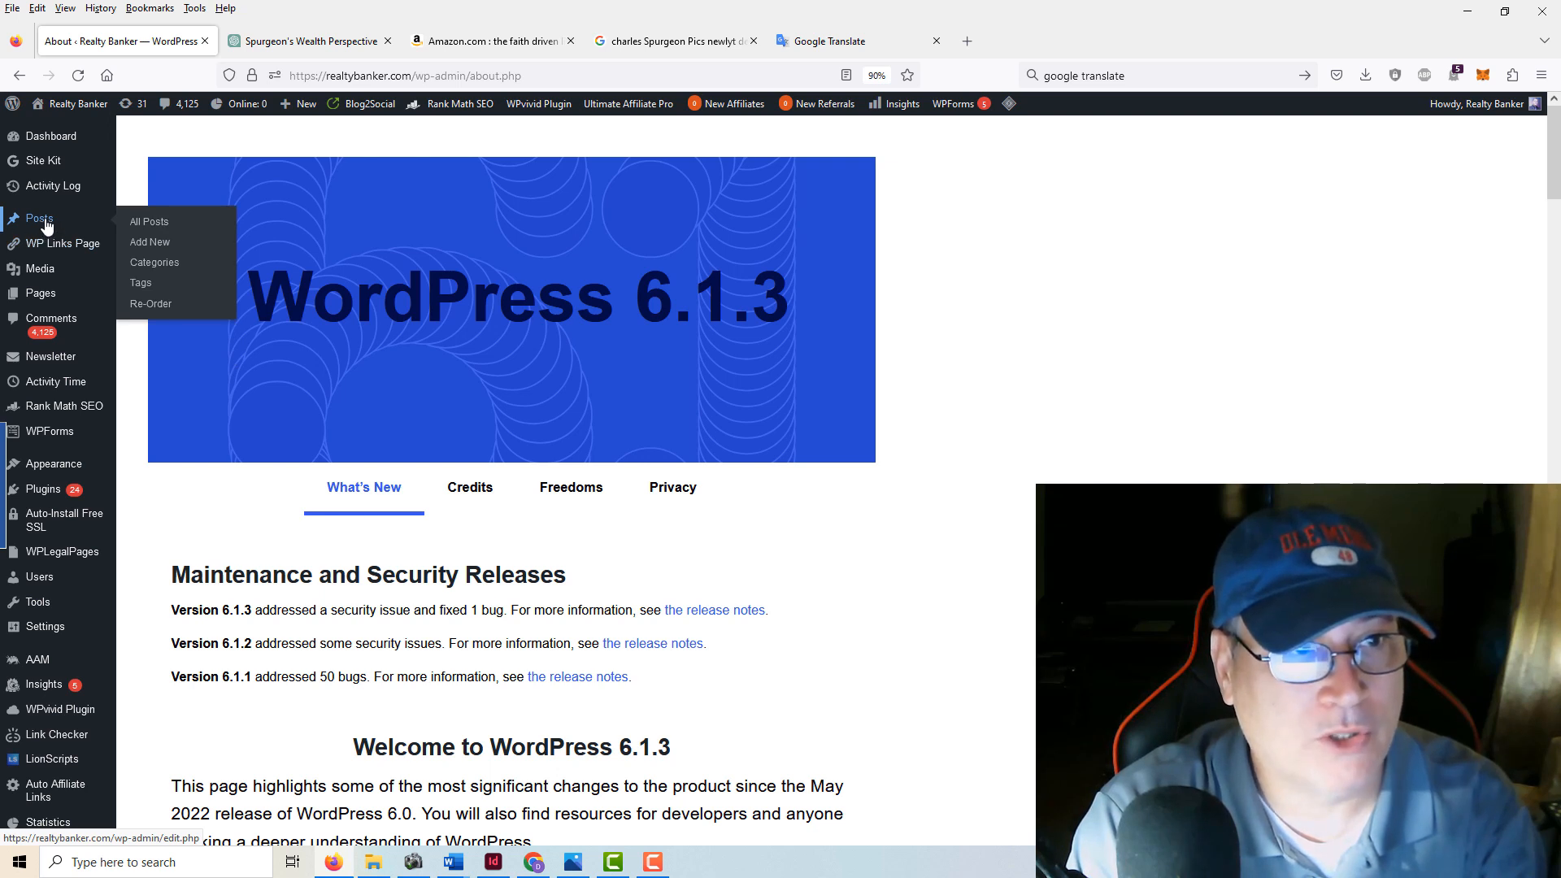
{"action": "left_click", "coordinate": [135, 248]}
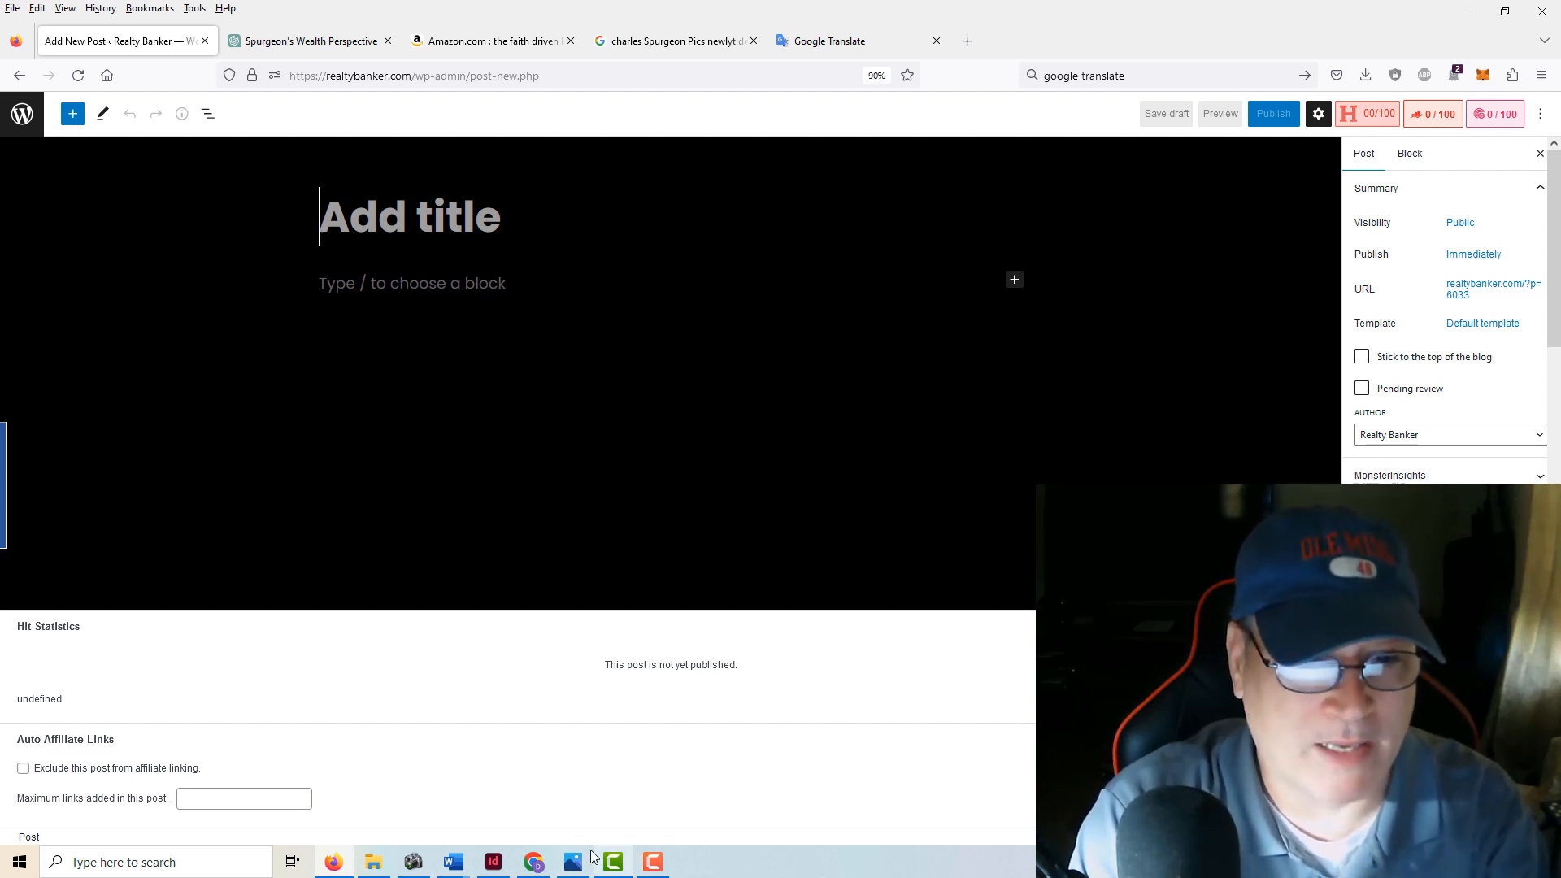
- Return to Shopia in Chrome and review the generated article's sections from The Story of Job through the Conclusion
{"action": "left_click", "coordinate": [533, 861]}
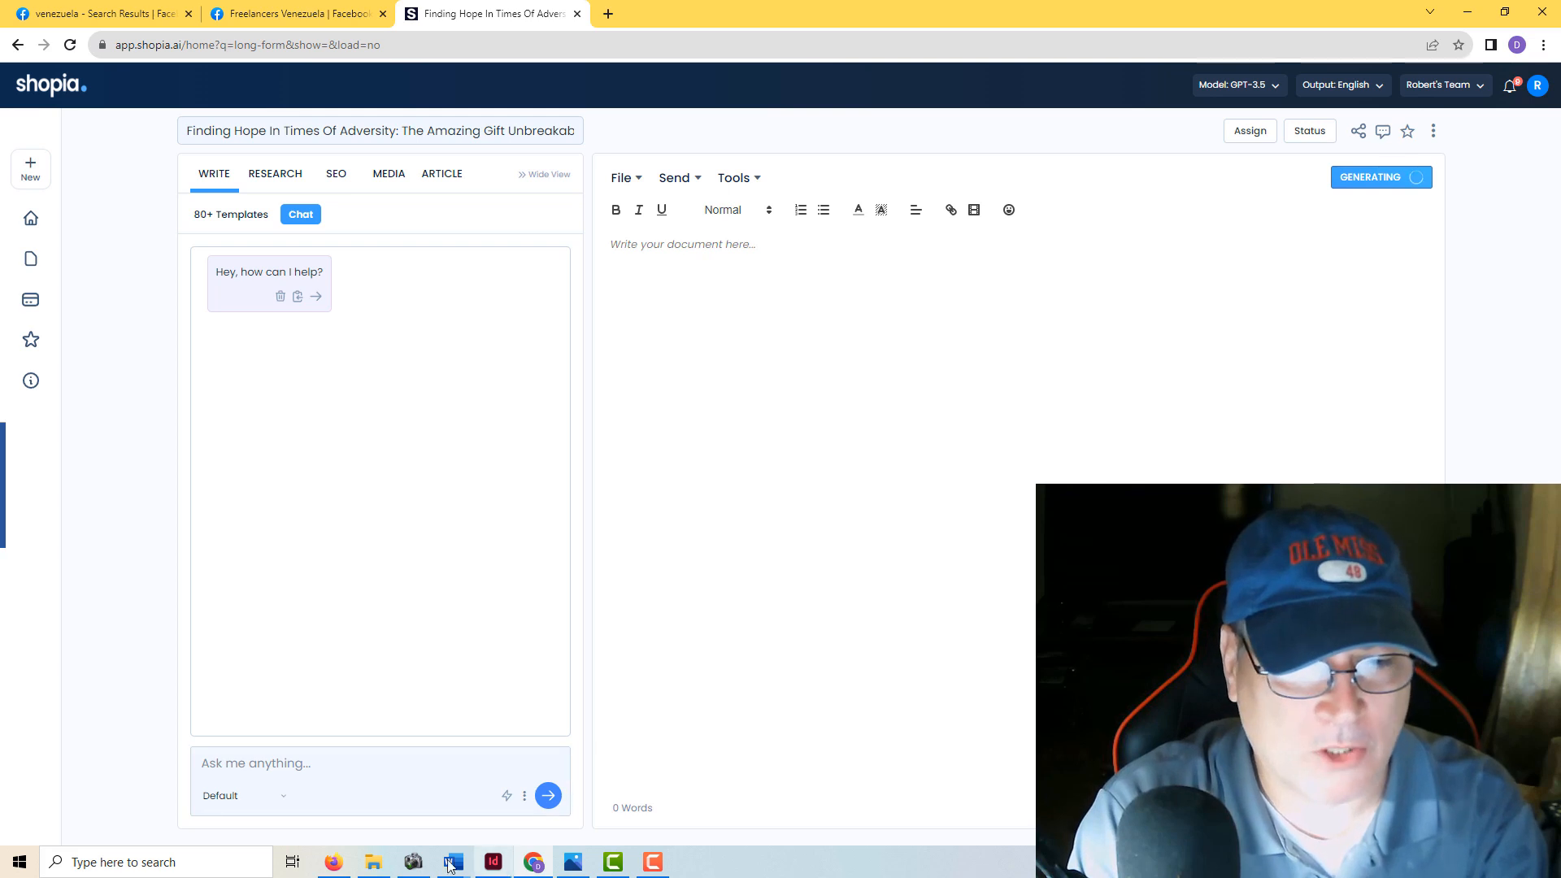
{"action": "mouse_move", "coordinate": [531, 863]}
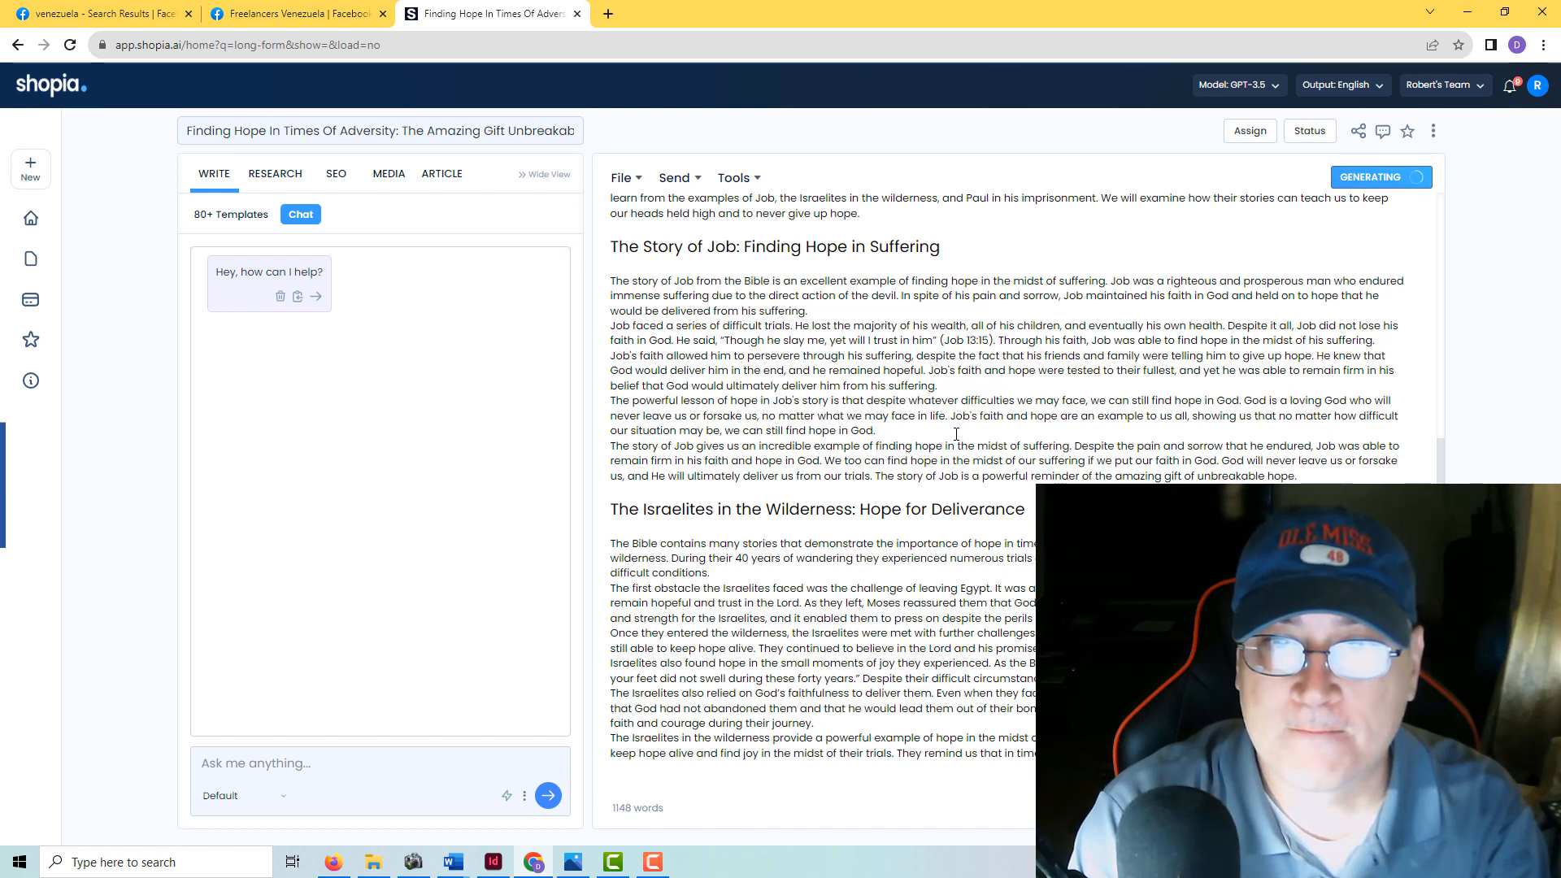
{"action": "scroll", "coordinate": [956, 433], "scroll_direction": "down", "scroll_amount": 4}
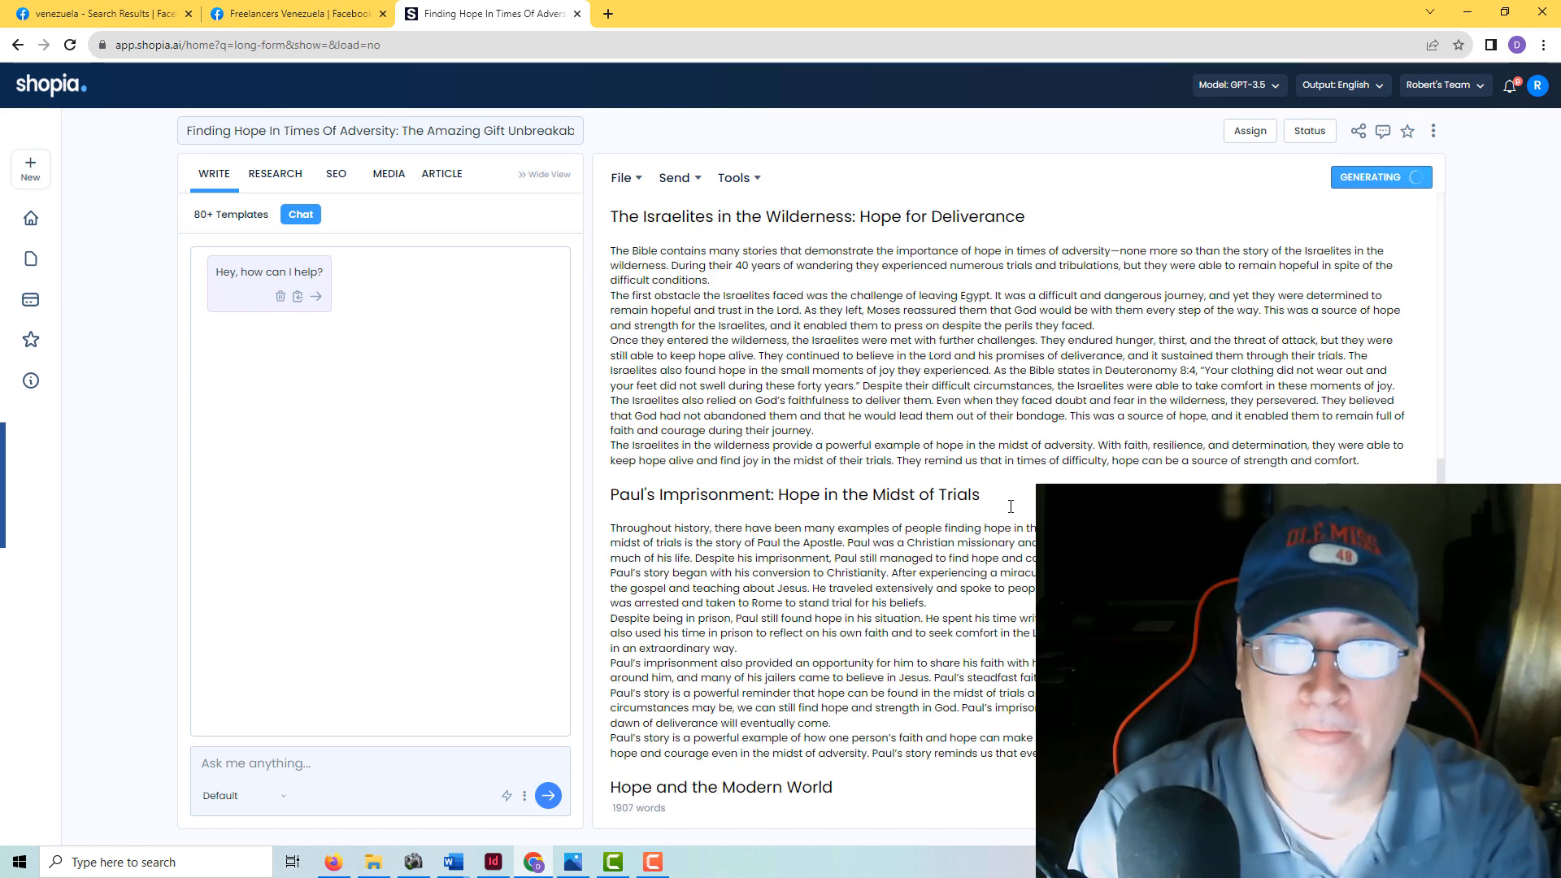
{"action": "scroll", "coordinate": [1011, 507], "scroll_direction": "down", "scroll_amount": 3}
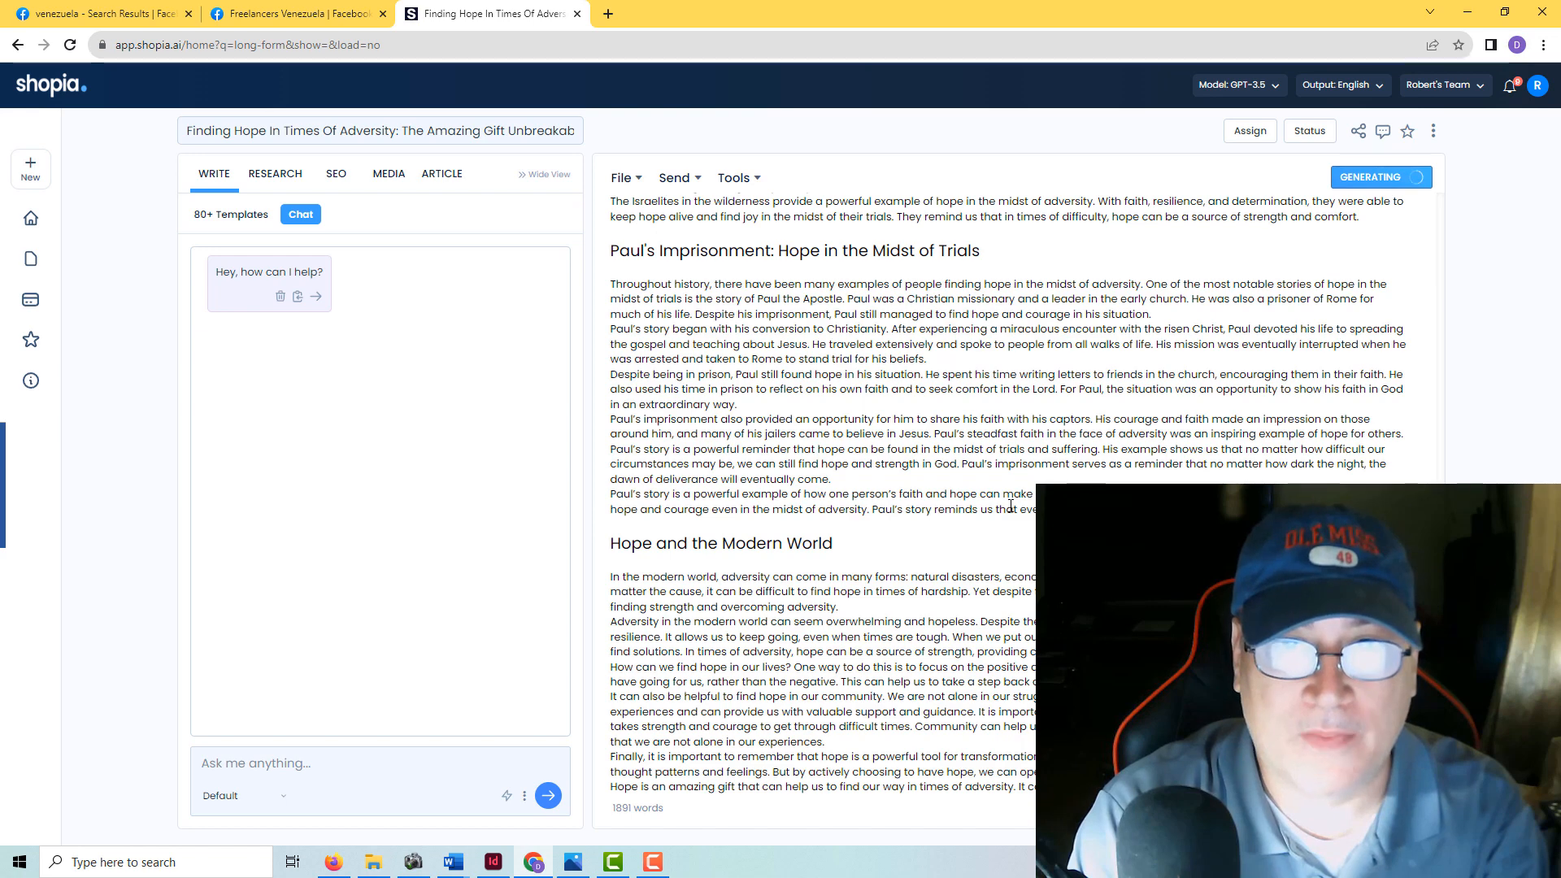
{"action": "scroll", "coordinate": [1010, 505], "scroll_direction": "down", "scroll_amount": 1}
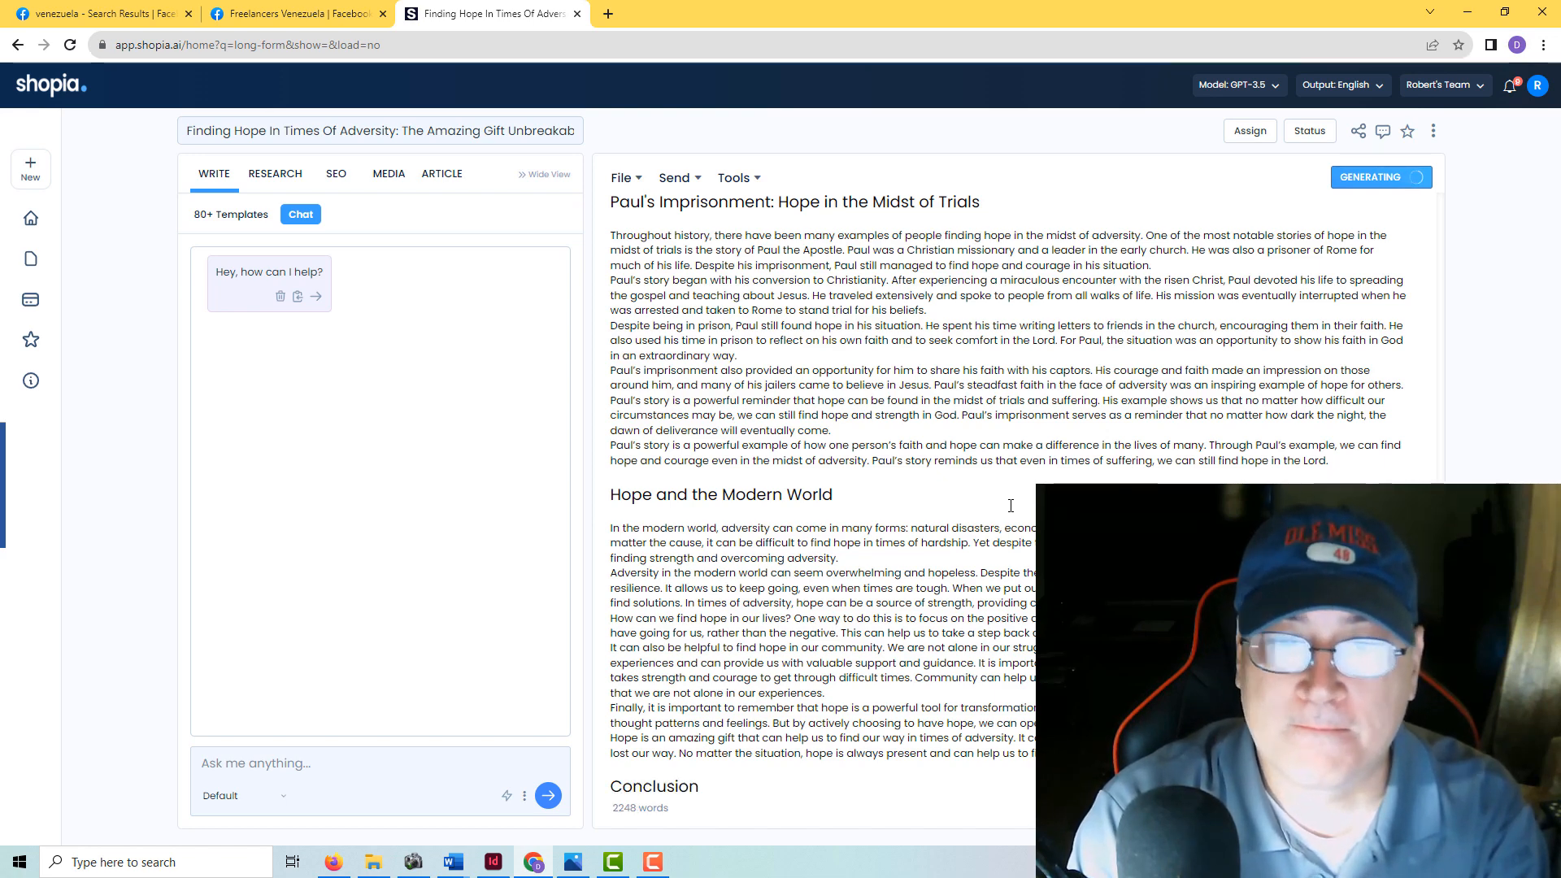
{"action": "scroll", "coordinate": [1011, 505], "scroll_direction": "down", "scroll_amount": 4}
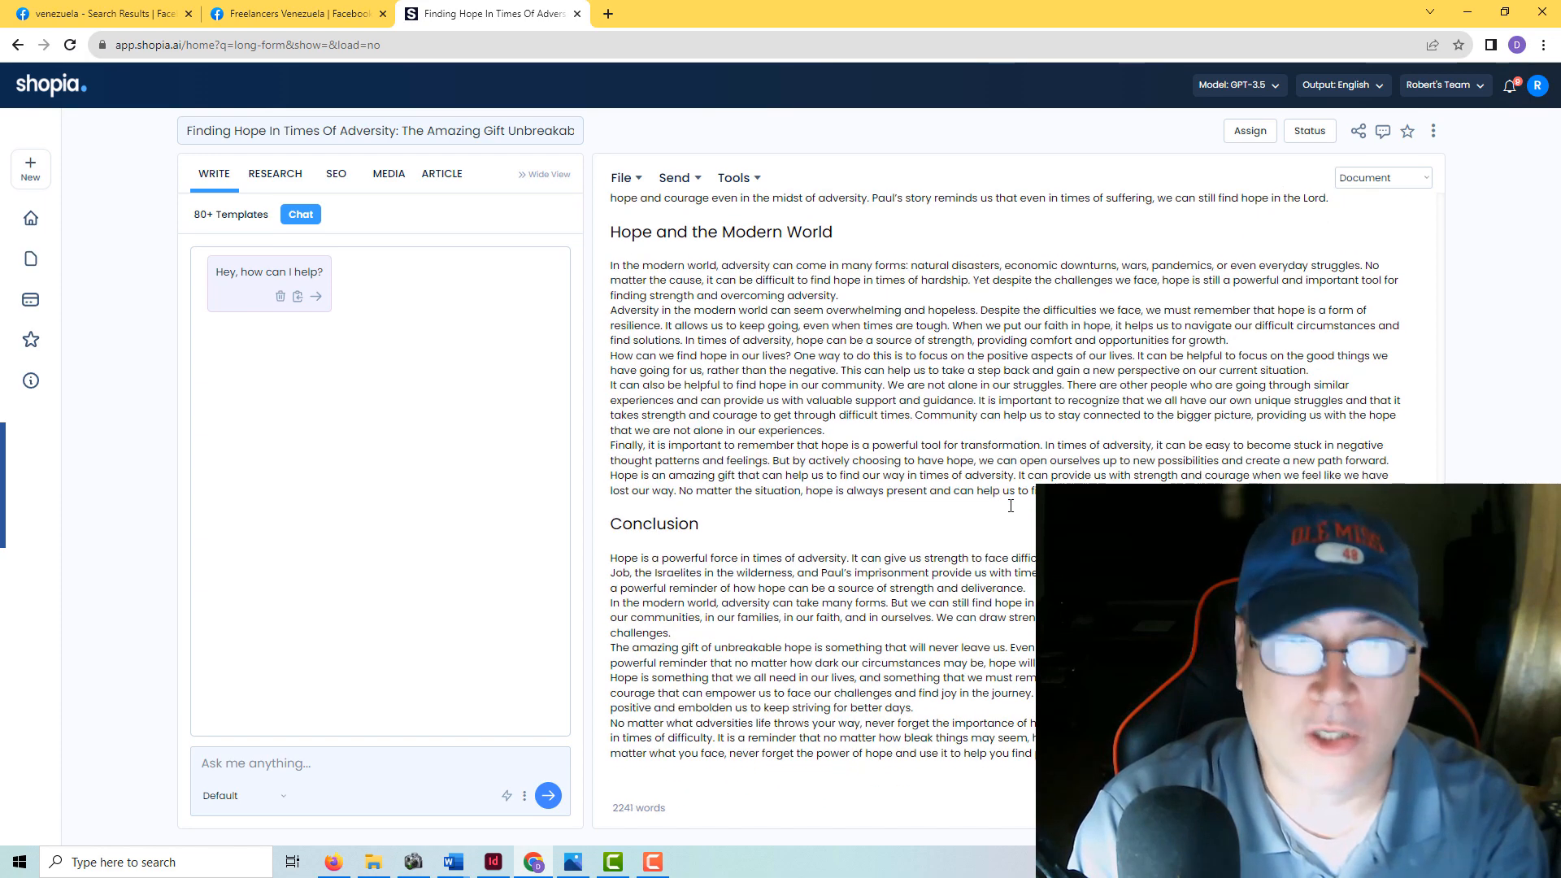
{"action": "scroll", "coordinate": [1010, 505], "scroll_direction": "up", "scroll_amount": 15}
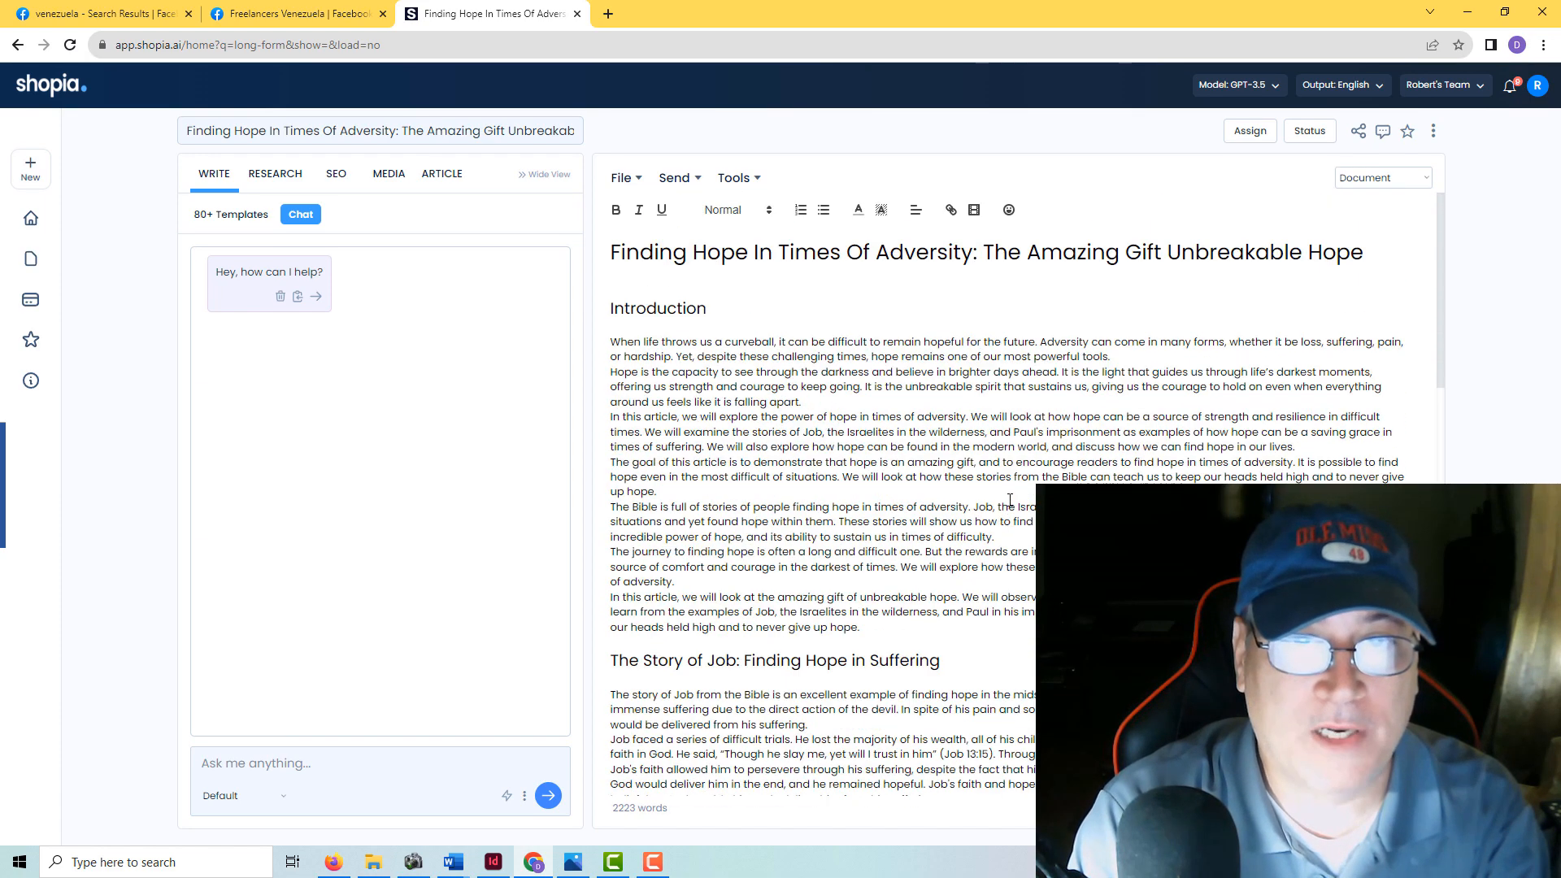
- Look through the suggested gift images for the article, then search Unsplash for "attractive person"
{"action": "left_click", "coordinate": [391, 174]}
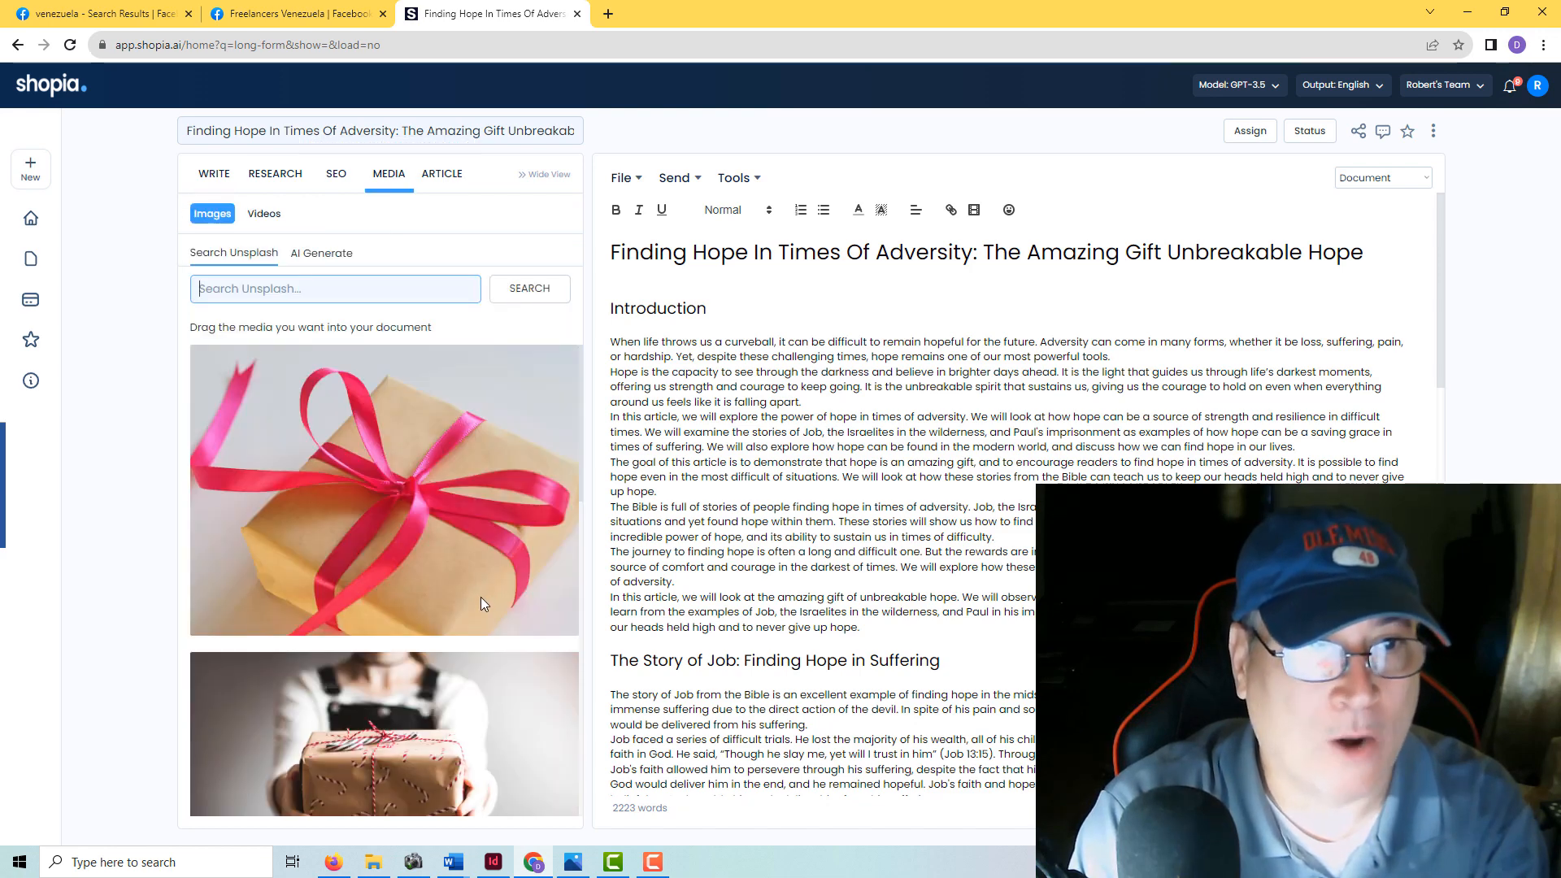
{"action": "scroll", "coordinate": [480, 597], "scroll_direction": "down", "scroll_amount": 10}
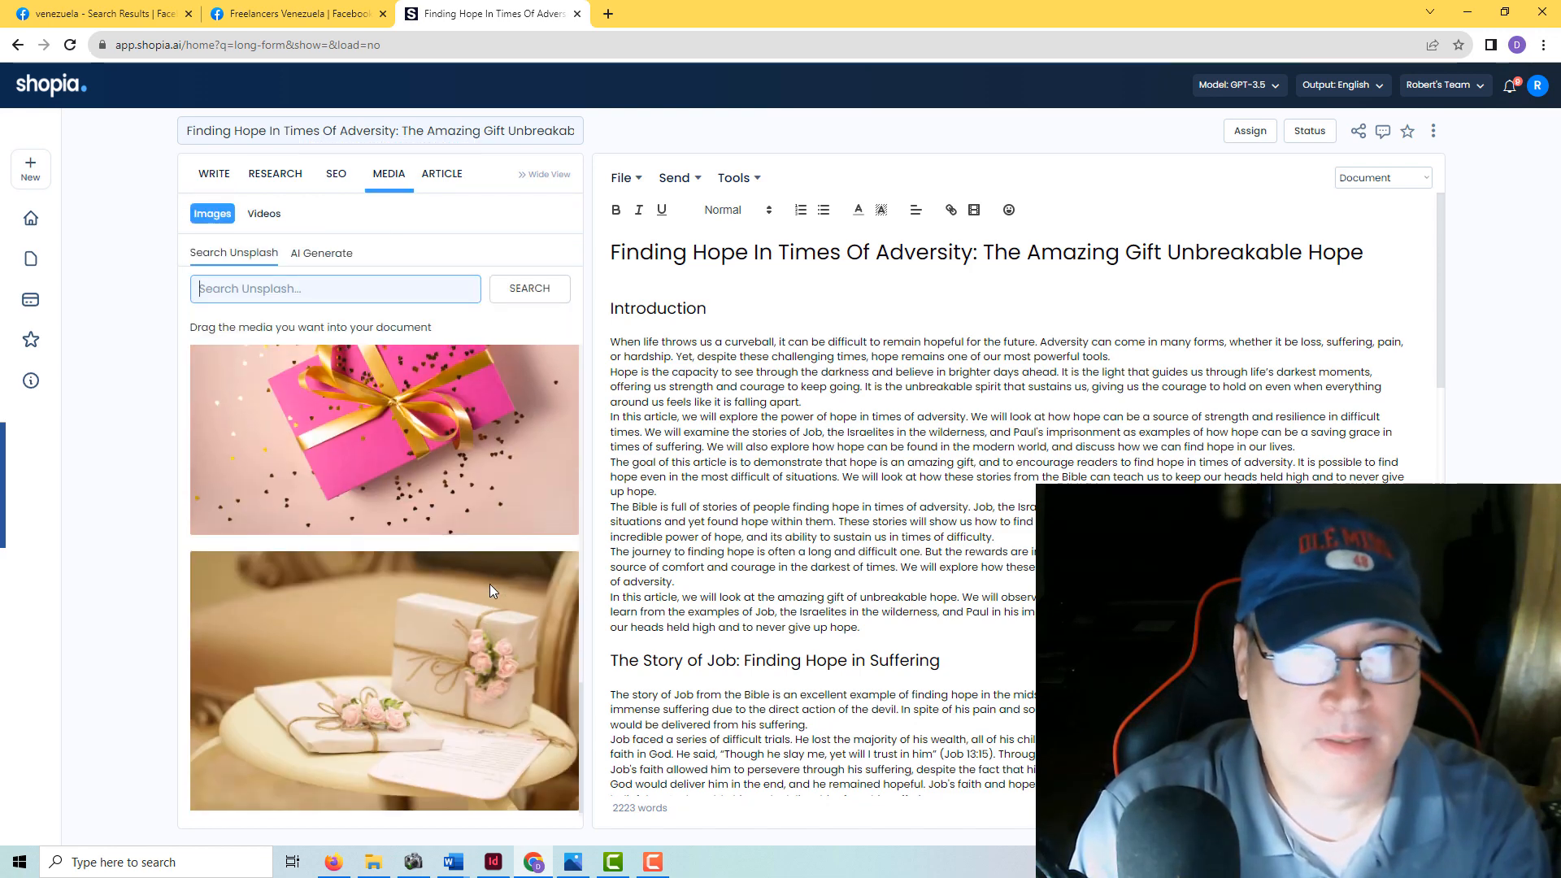
{"action": "scroll", "coordinate": [494, 579], "scroll_direction": "down", "scroll_amount": 5}
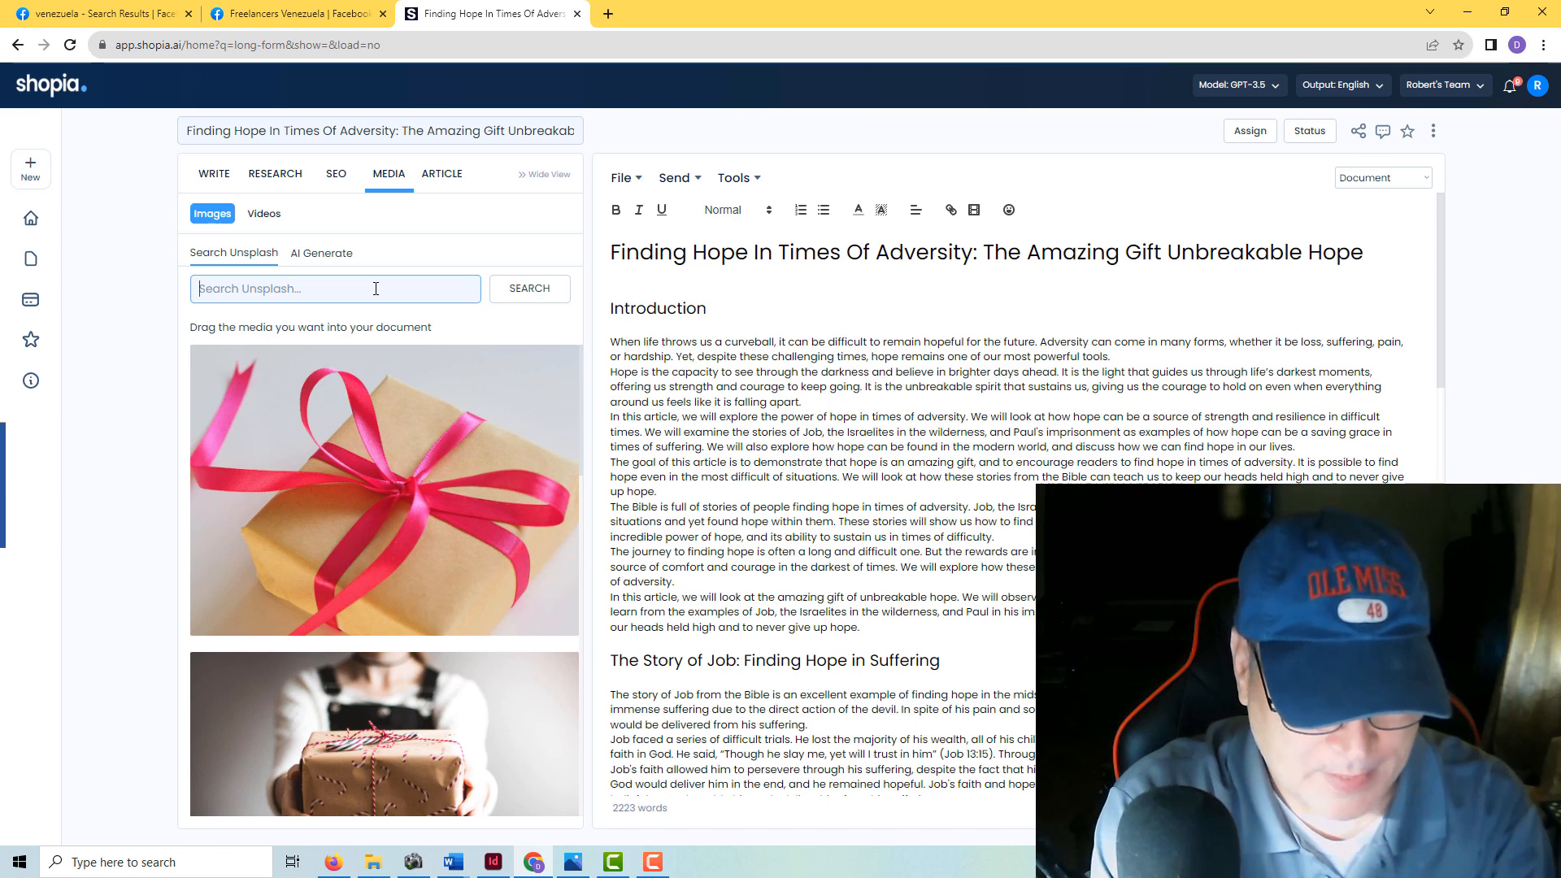
{"action": "type", "text": "at"}
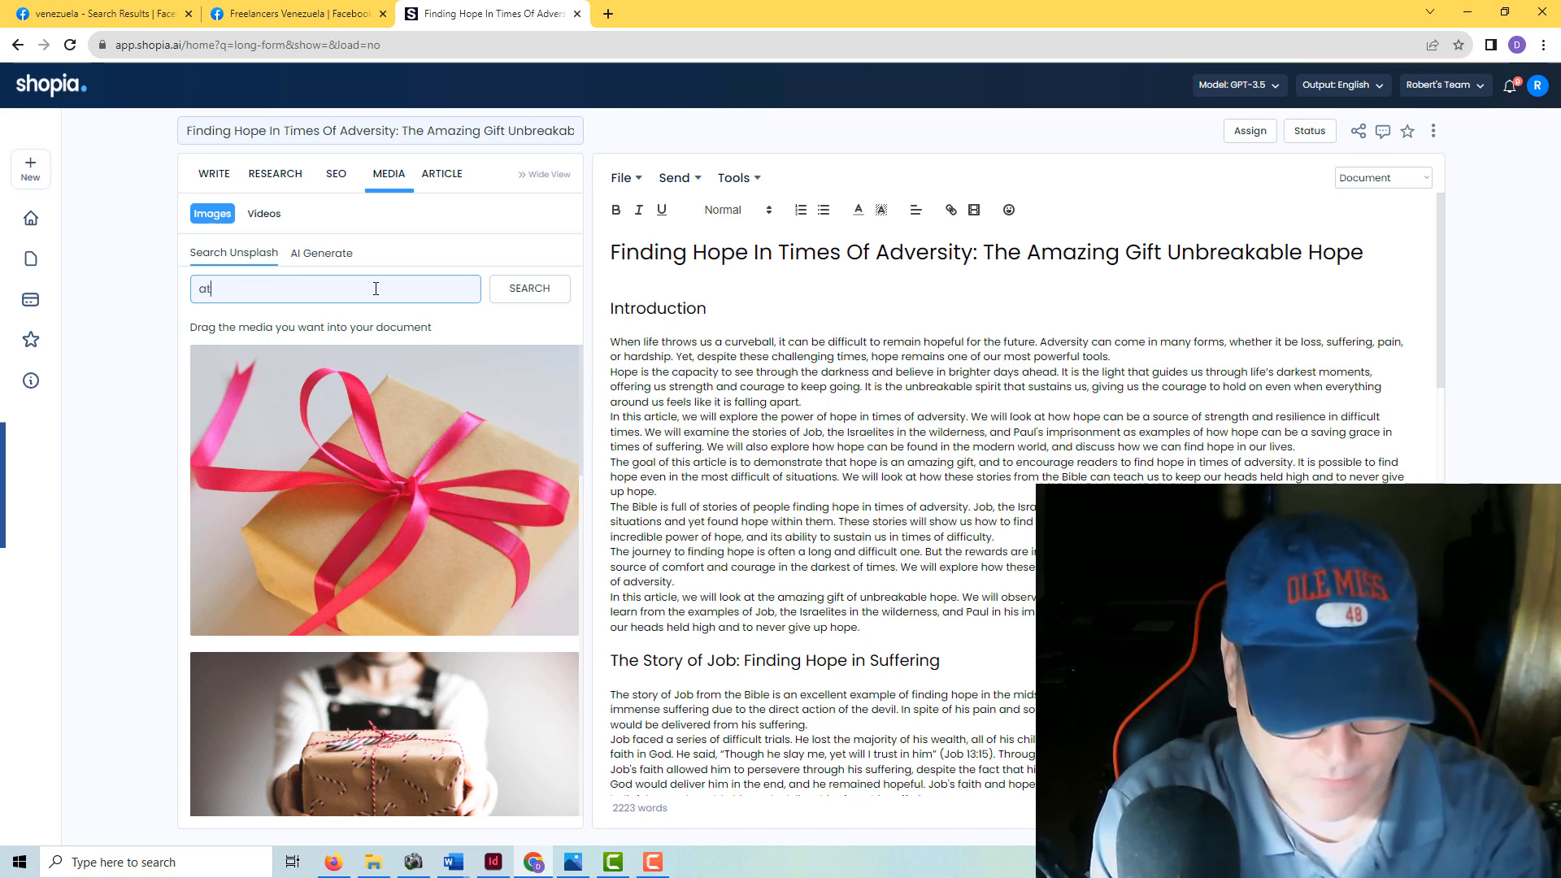
{"action": "type", "text": "tracti"}
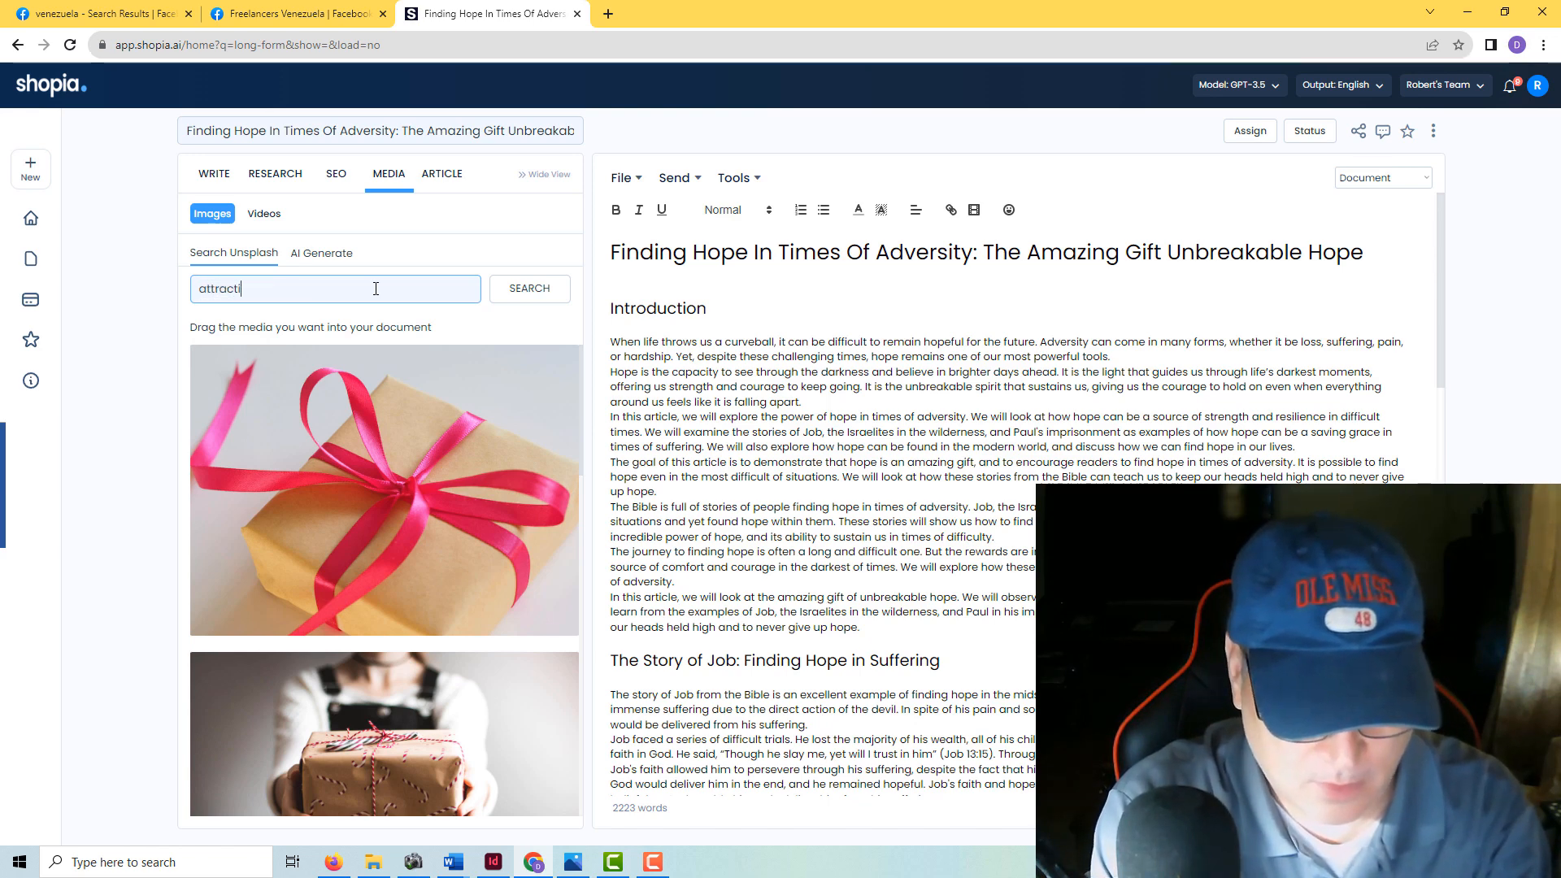
{"action": "type", "text": "ve pers"}
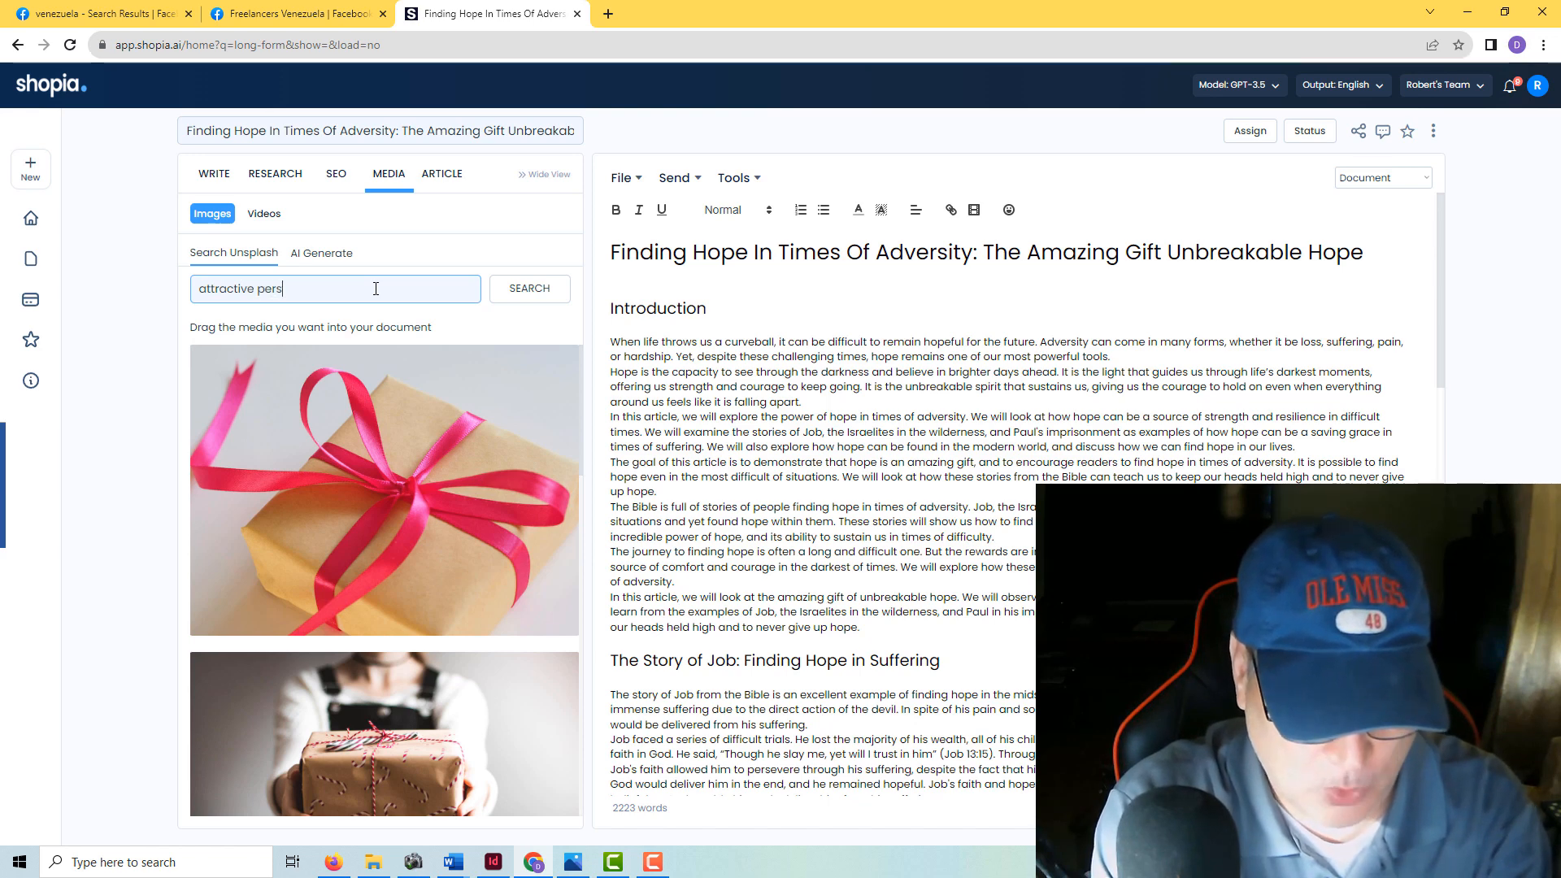
{"action": "type", "text": "on"}
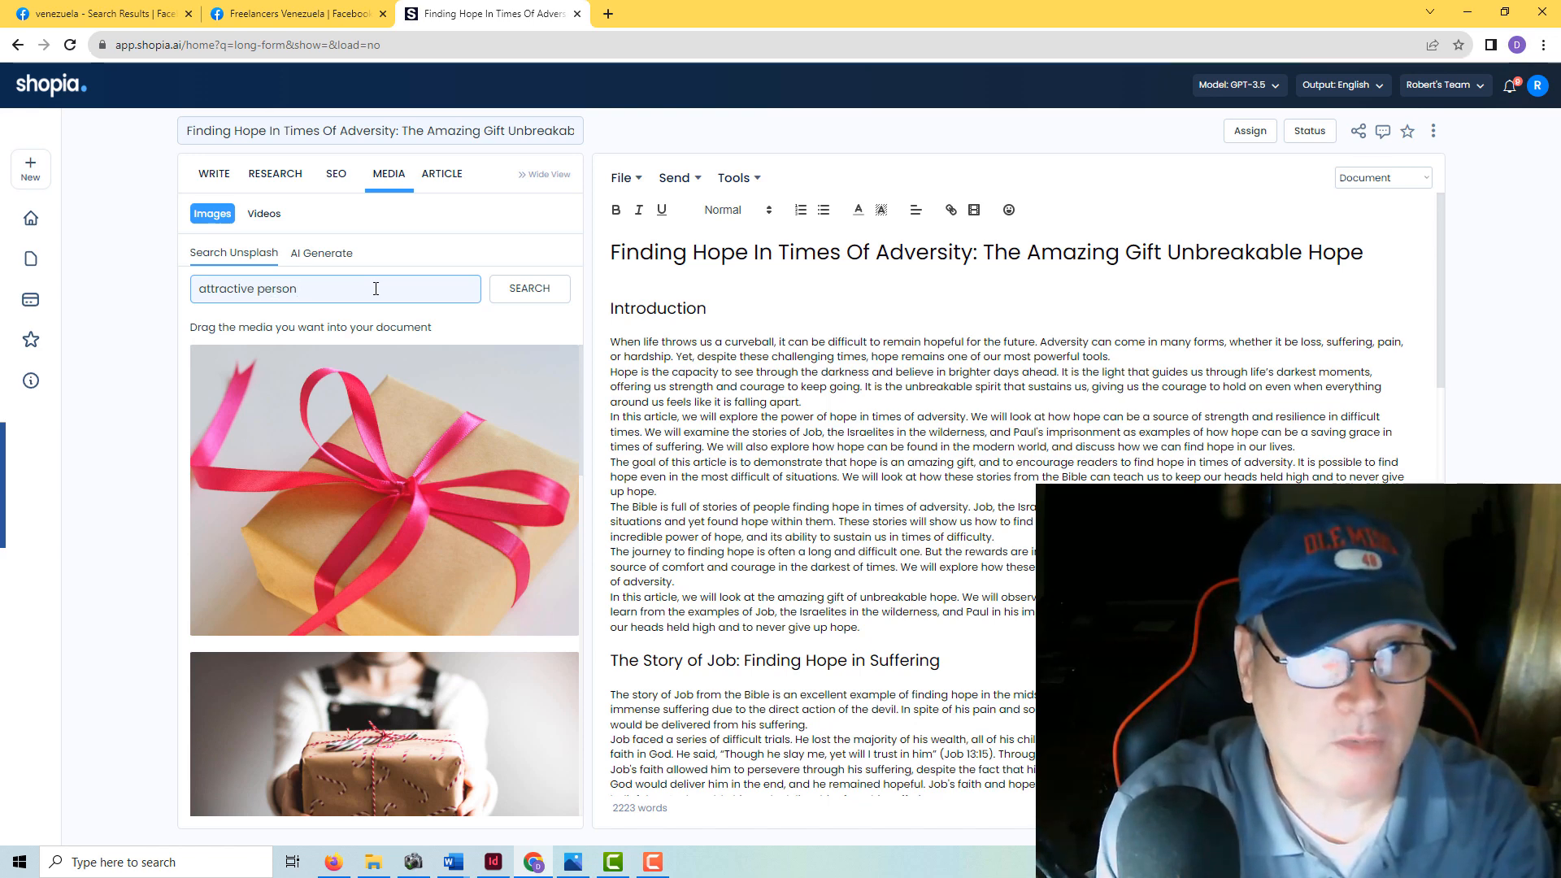
{"action": "left_click", "coordinate": [513, 294]}
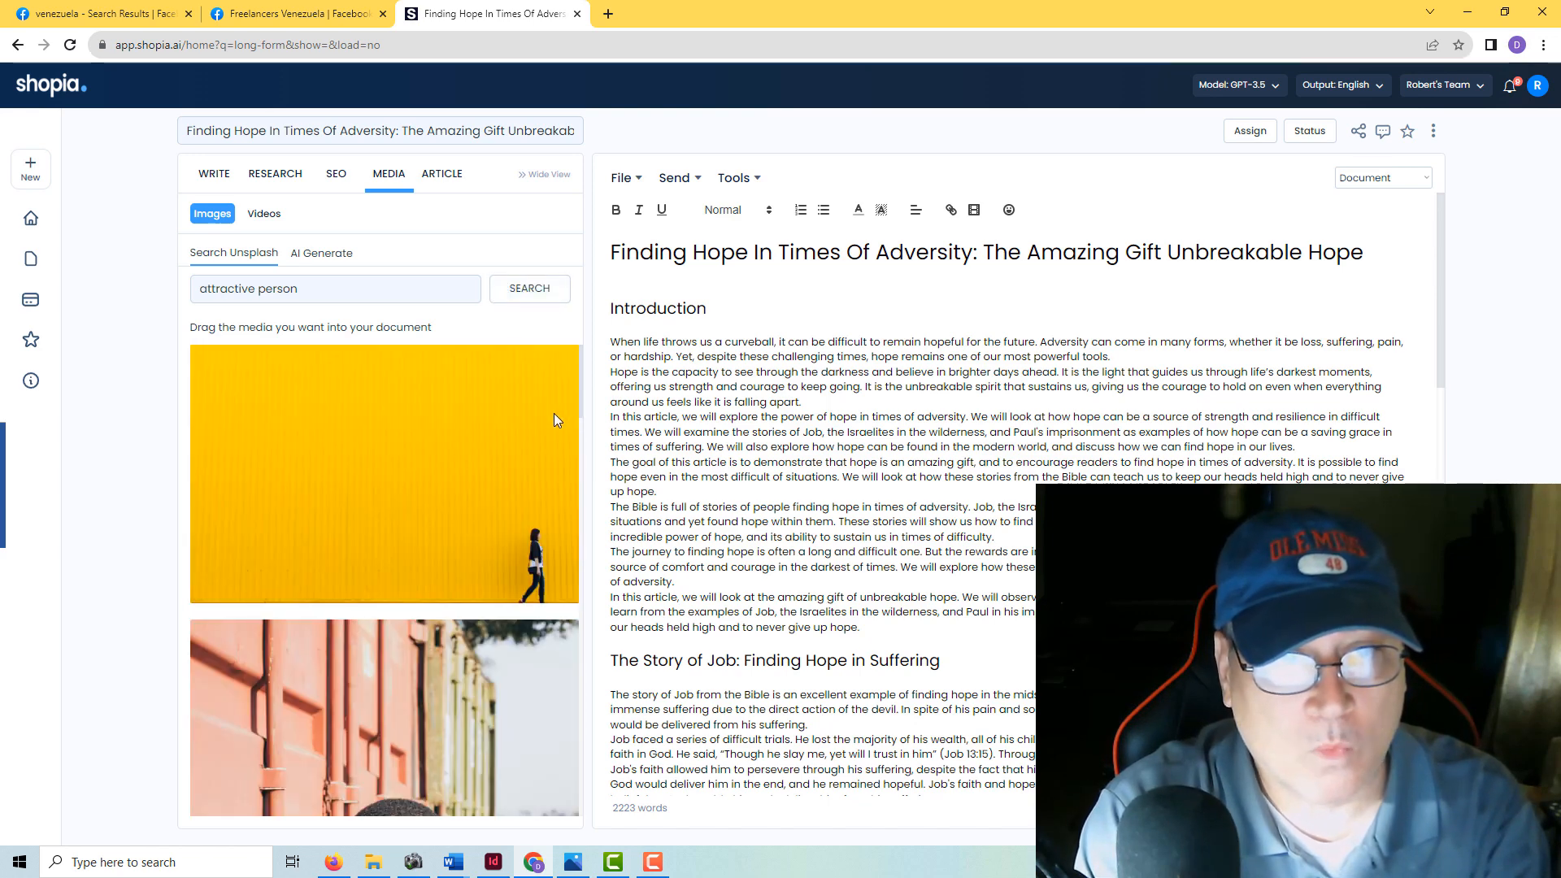
- Browse the Unsplash results for "attractive person" to find a photo that suits the article
{"action": "scroll", "coordinate": [521, 540], "scroll_direction": "down", "scroll_amount": 10}
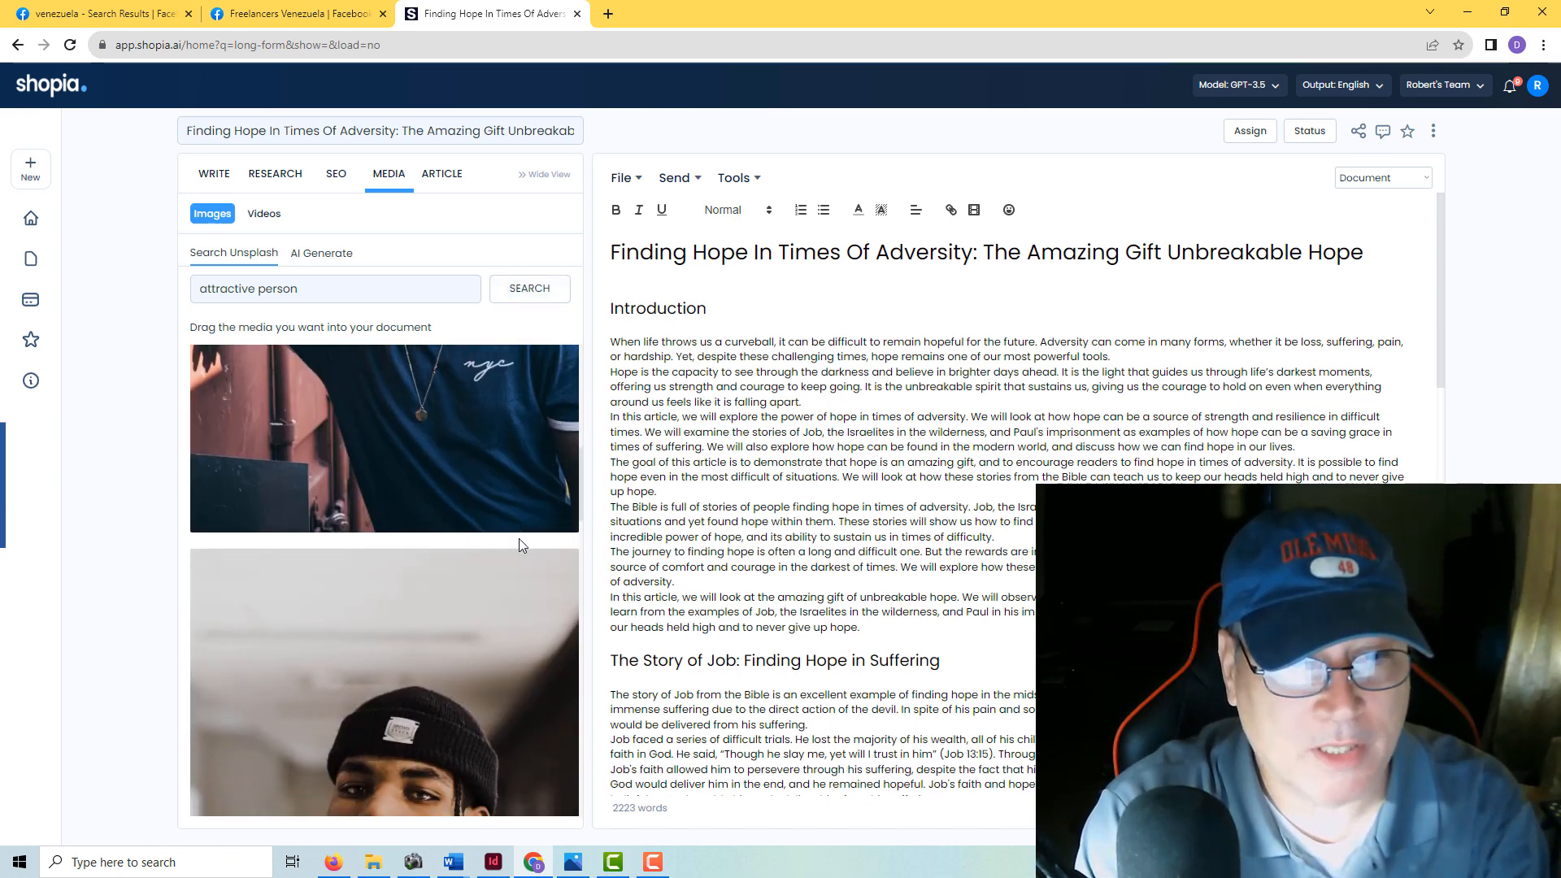
{"action": "scroll", "coordinate": [518, 539], "scroll_direction": "down", "scroll_amount": 5}
{"action": "scroll", "coordinate": [519, 537], "scroll_direction": "down", "scroll_amount": 10}
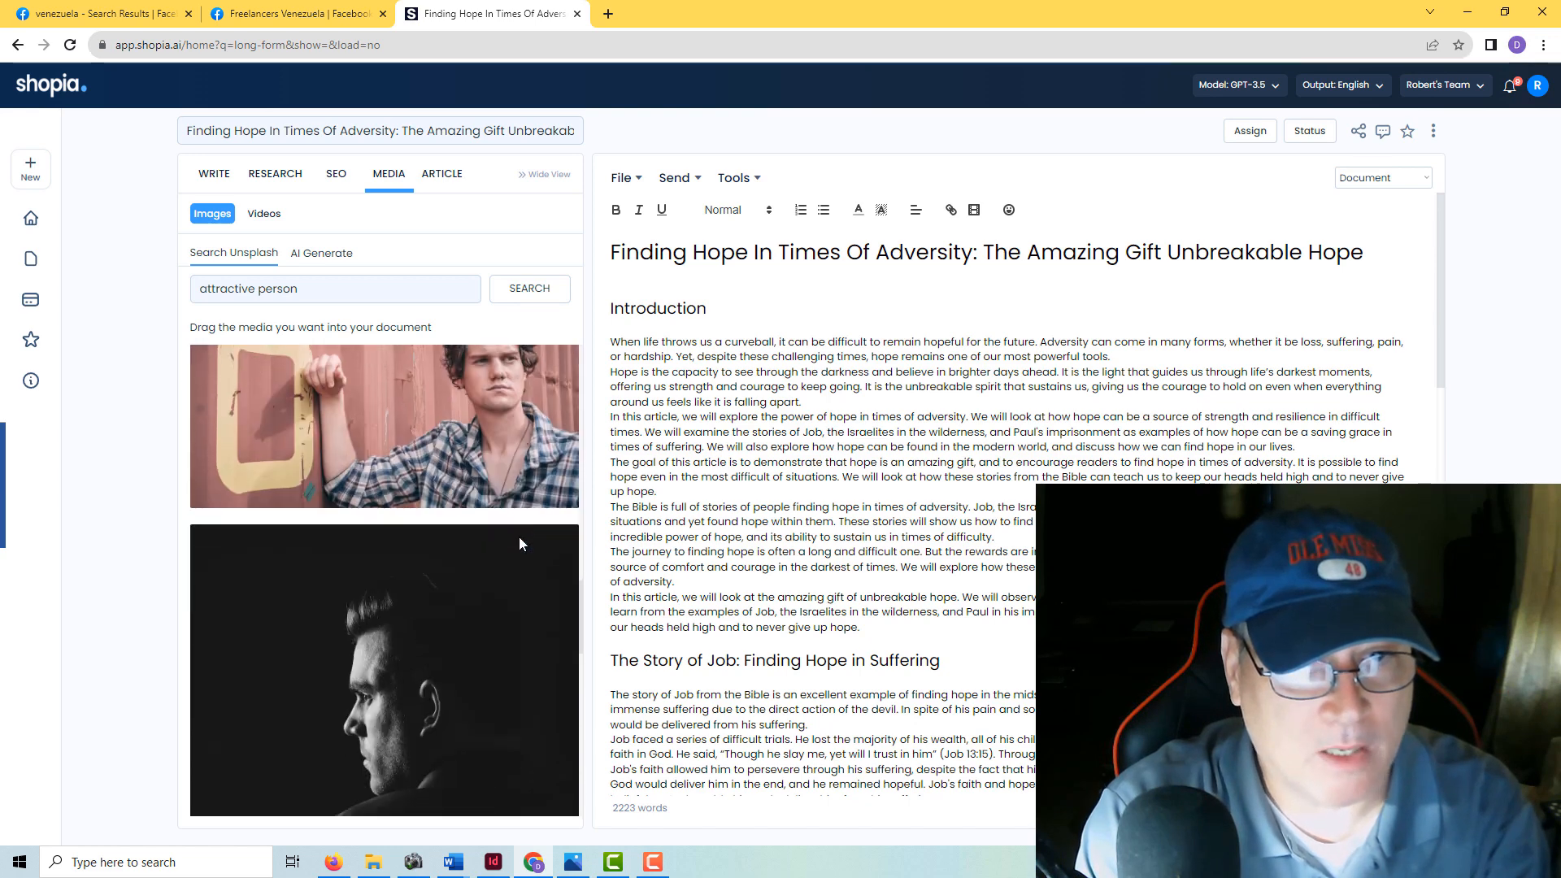
{"action": "scroll", "coordinate": [518, 535], "scroll_direction": "down", "scroll_amount": 10}
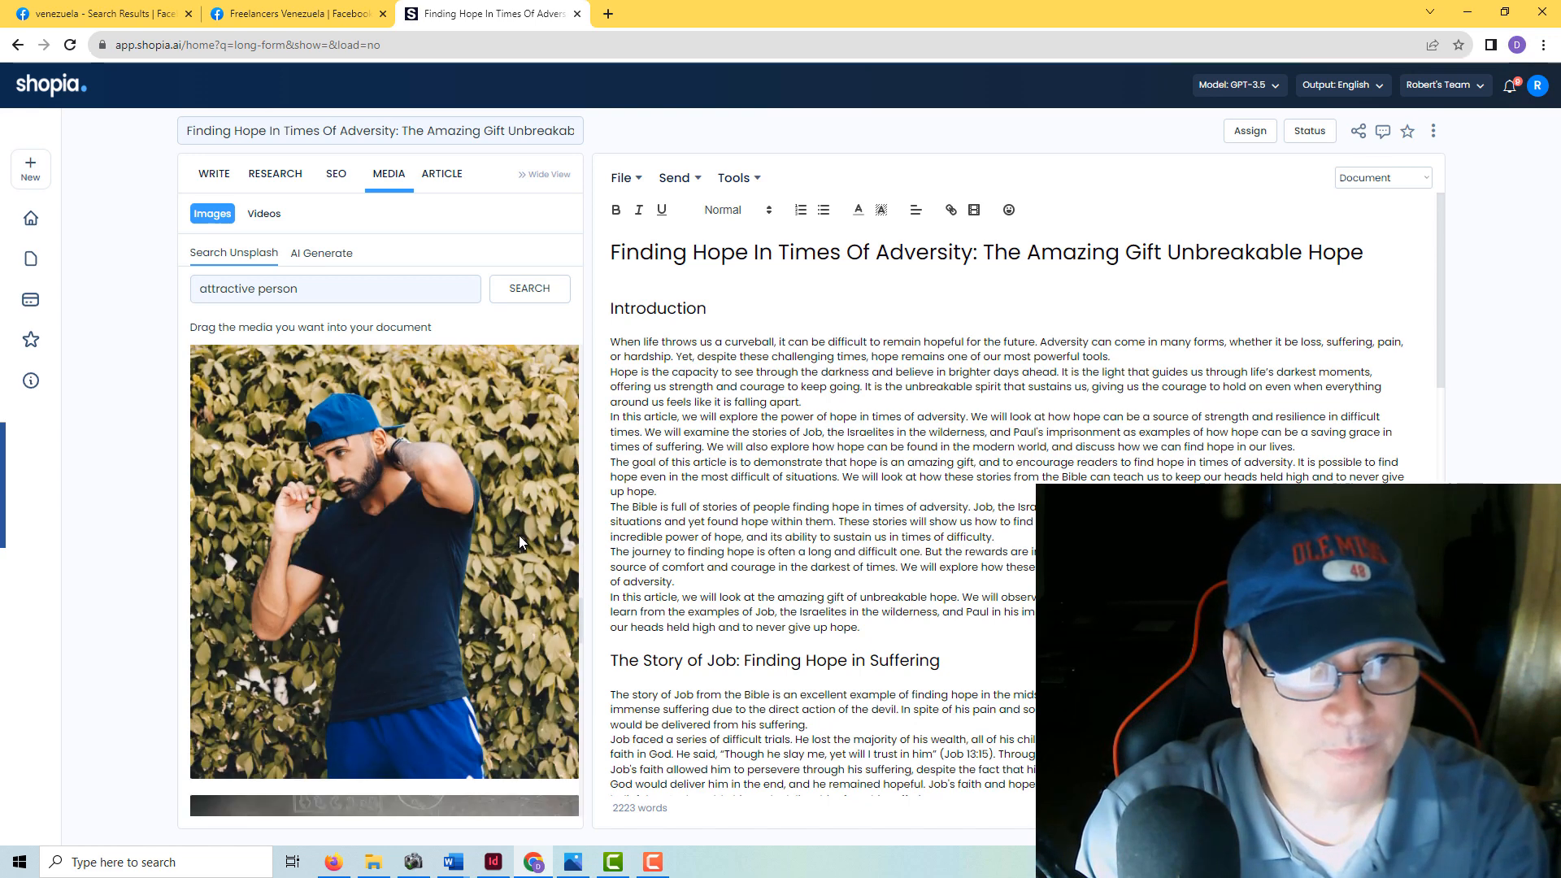
{"action": "scroll", "coordinate": [519, 535], "scroll_direction": "down", "scroll_amount": 10}
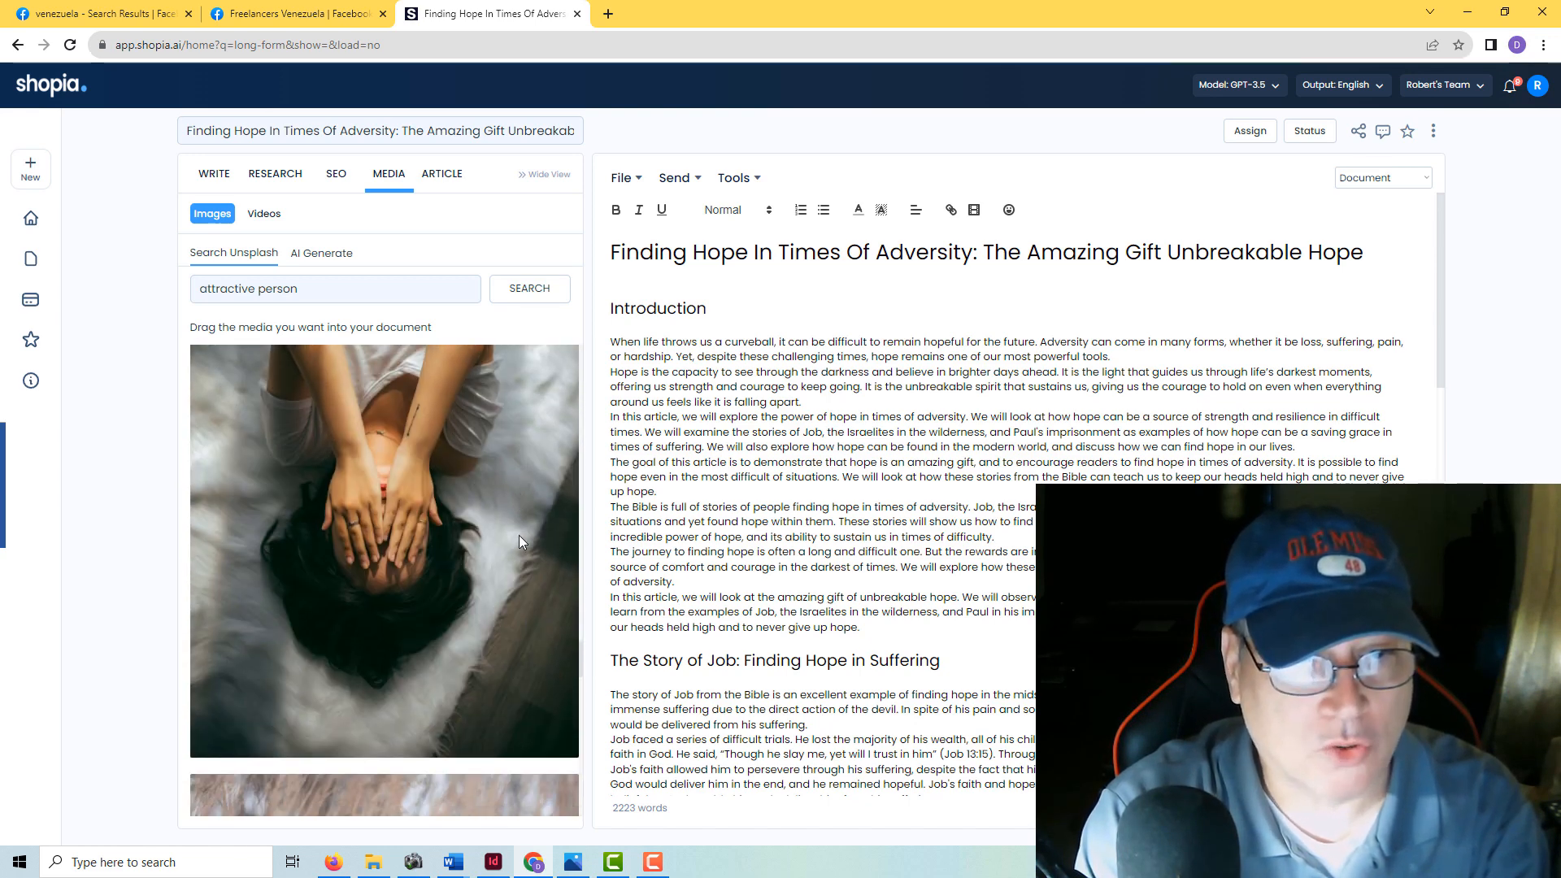
{"action": "scroll", "coordinate": [520, 542], "scroll_direction": "down", "scroll_amount": 10}
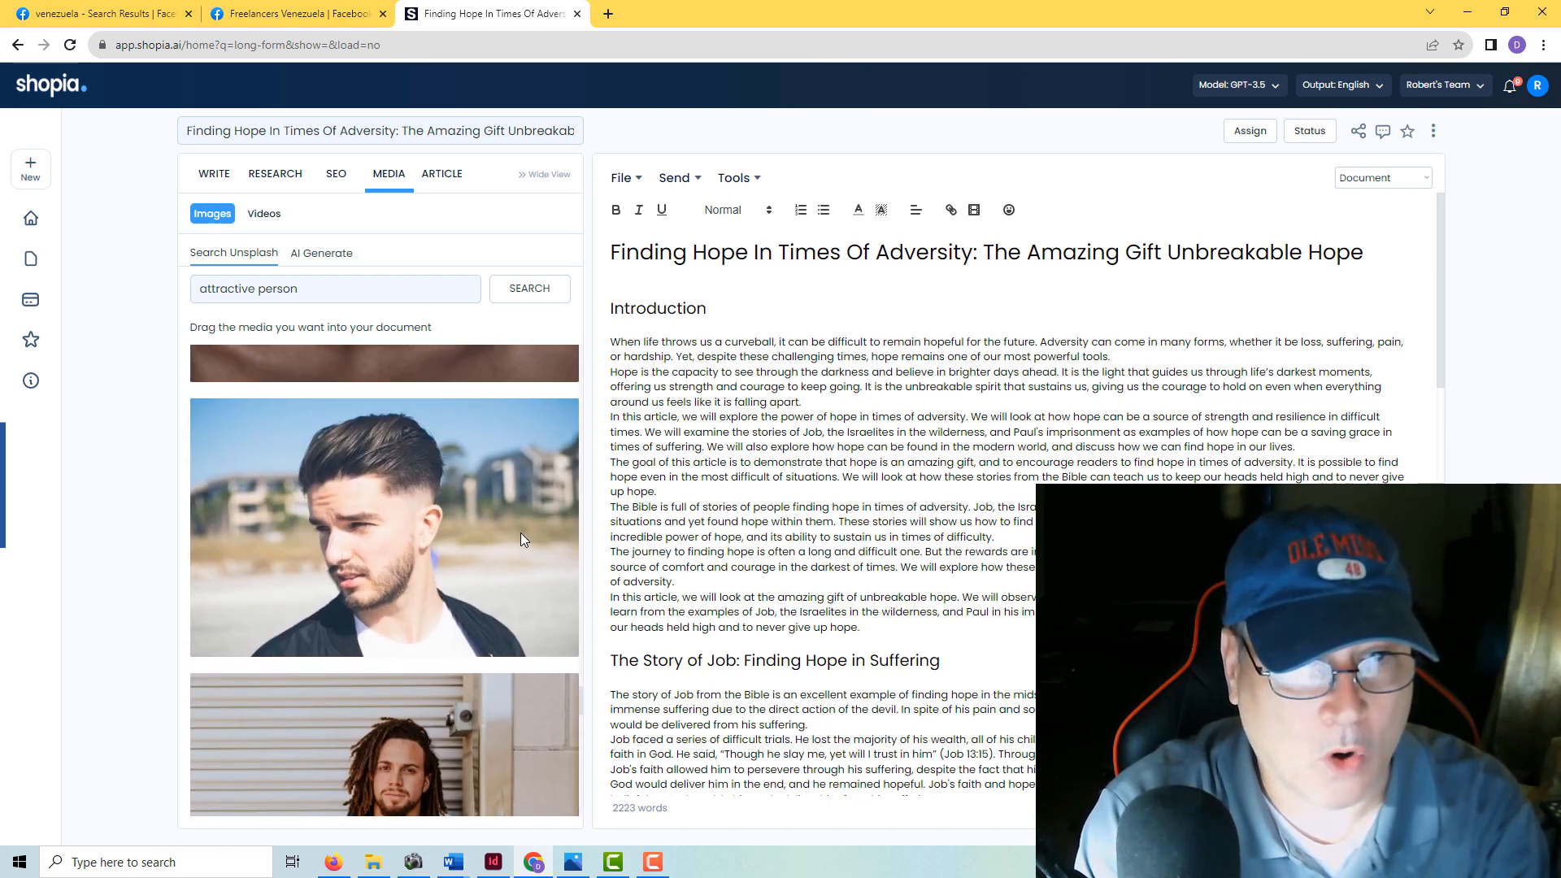
{"action": "scroll", "coordinate": [523, 540], "scroll_direction": "down", "scroll_amount": 3}
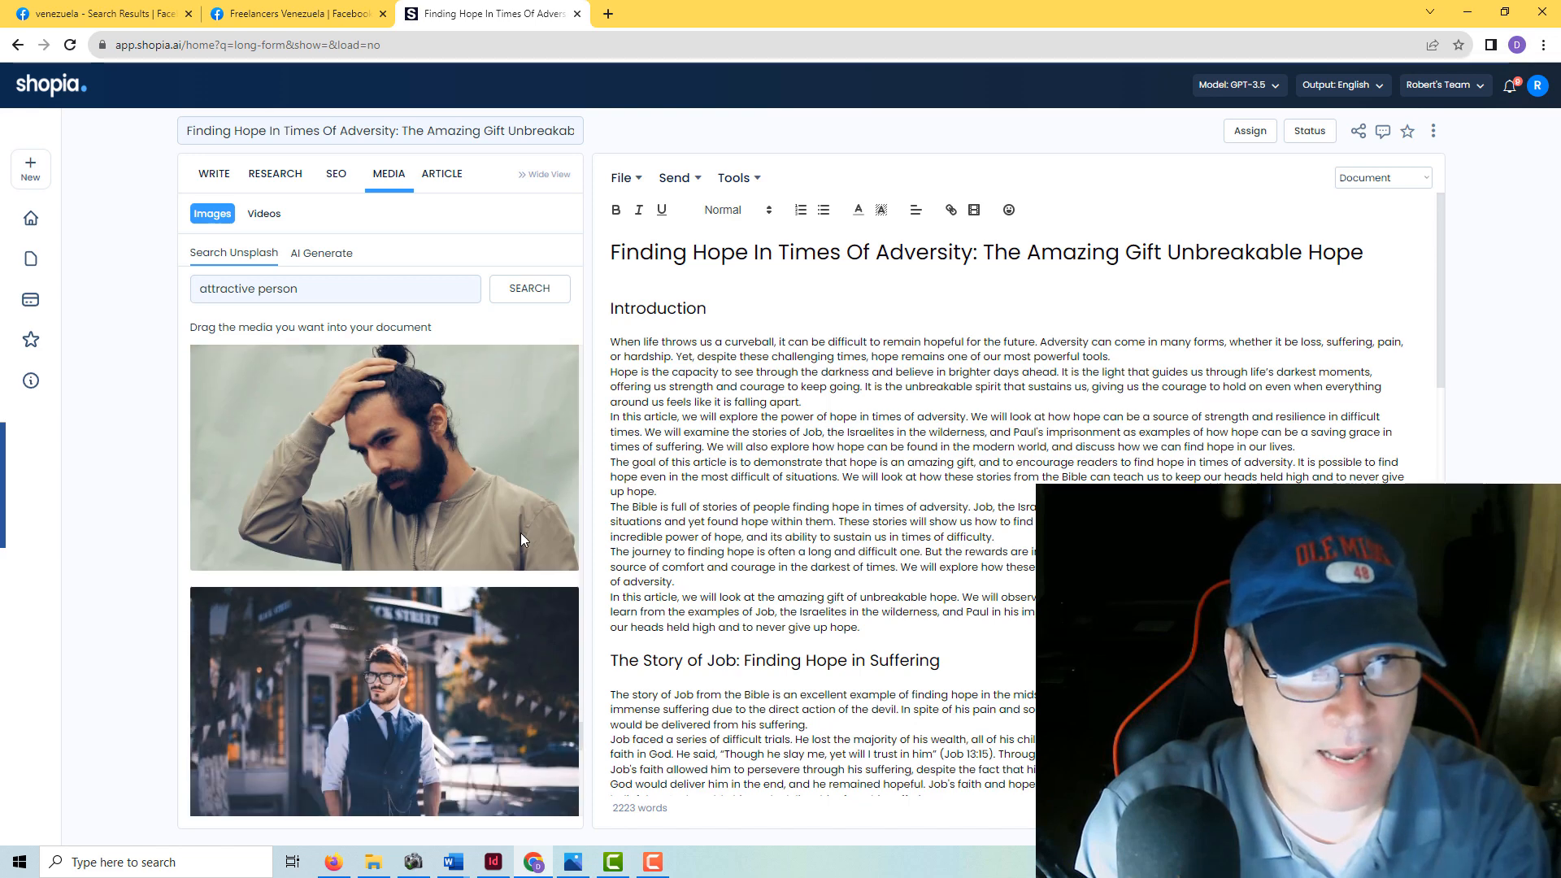
{"action": "scroll", "coordinate": [521, 533], "scroll_direction": "down", "scroll_amount": 6}
{"action": "scroll", "coordinate": [521, 534], "scroll_direction": "down", "scroll_amount": 10}
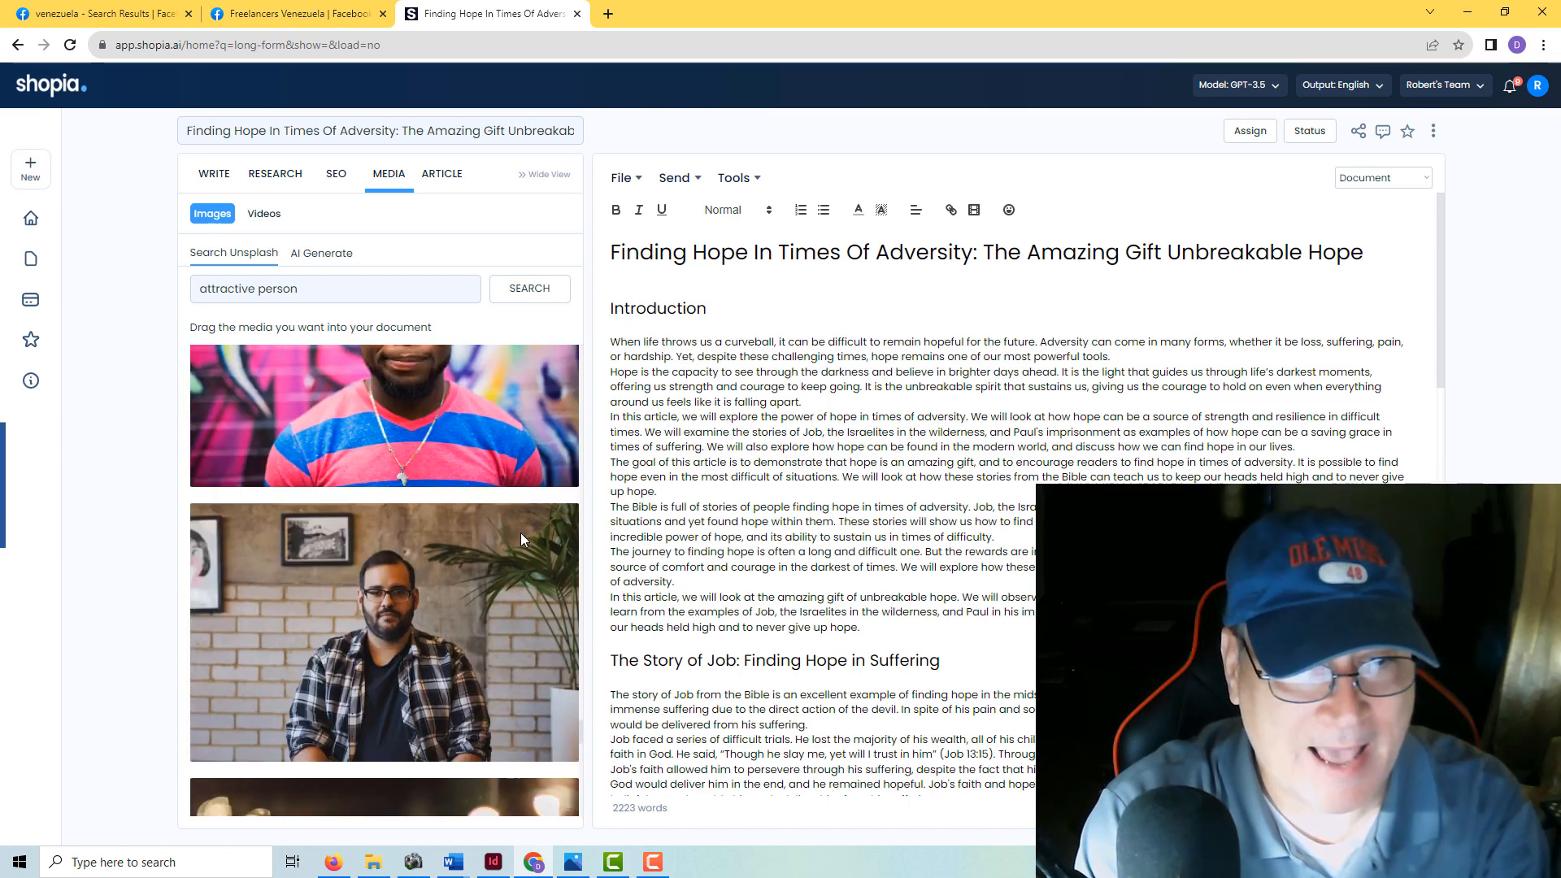
{"action": "scroll", "coordinate": [521, 538], "scroll_direction": "down", "scroll_amount": 8}
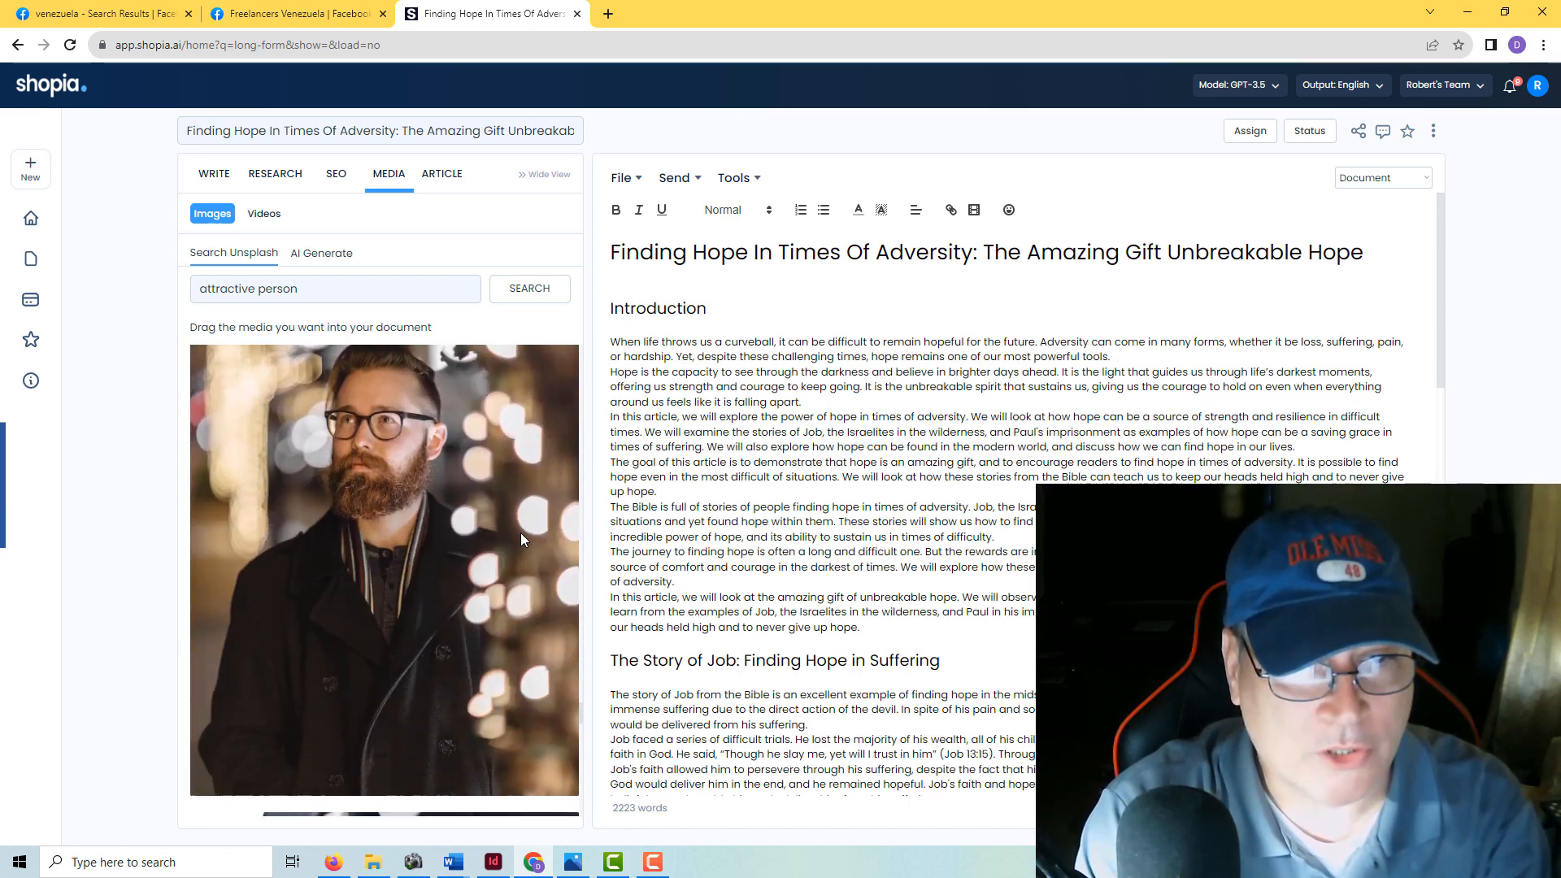
{"action": "scroll", "coordinate": [521, 534], "scroll_direction": "down", "scroll_amount": 8}
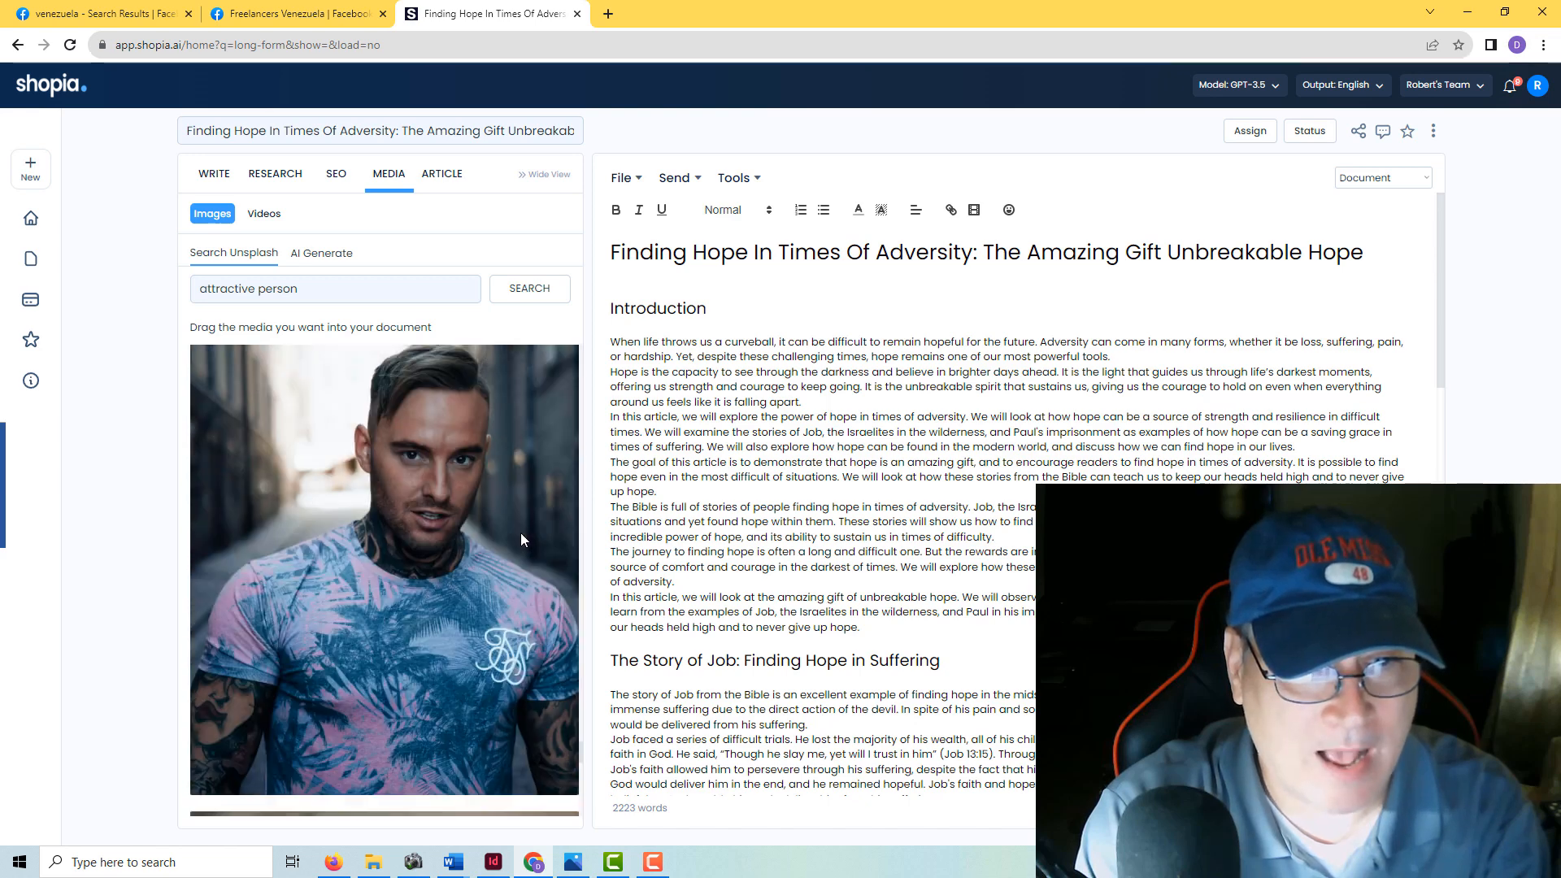
{"action": "scroll", "coordinate": [521, 534], "scroll_direction": "down", "scroll_amount": 1}
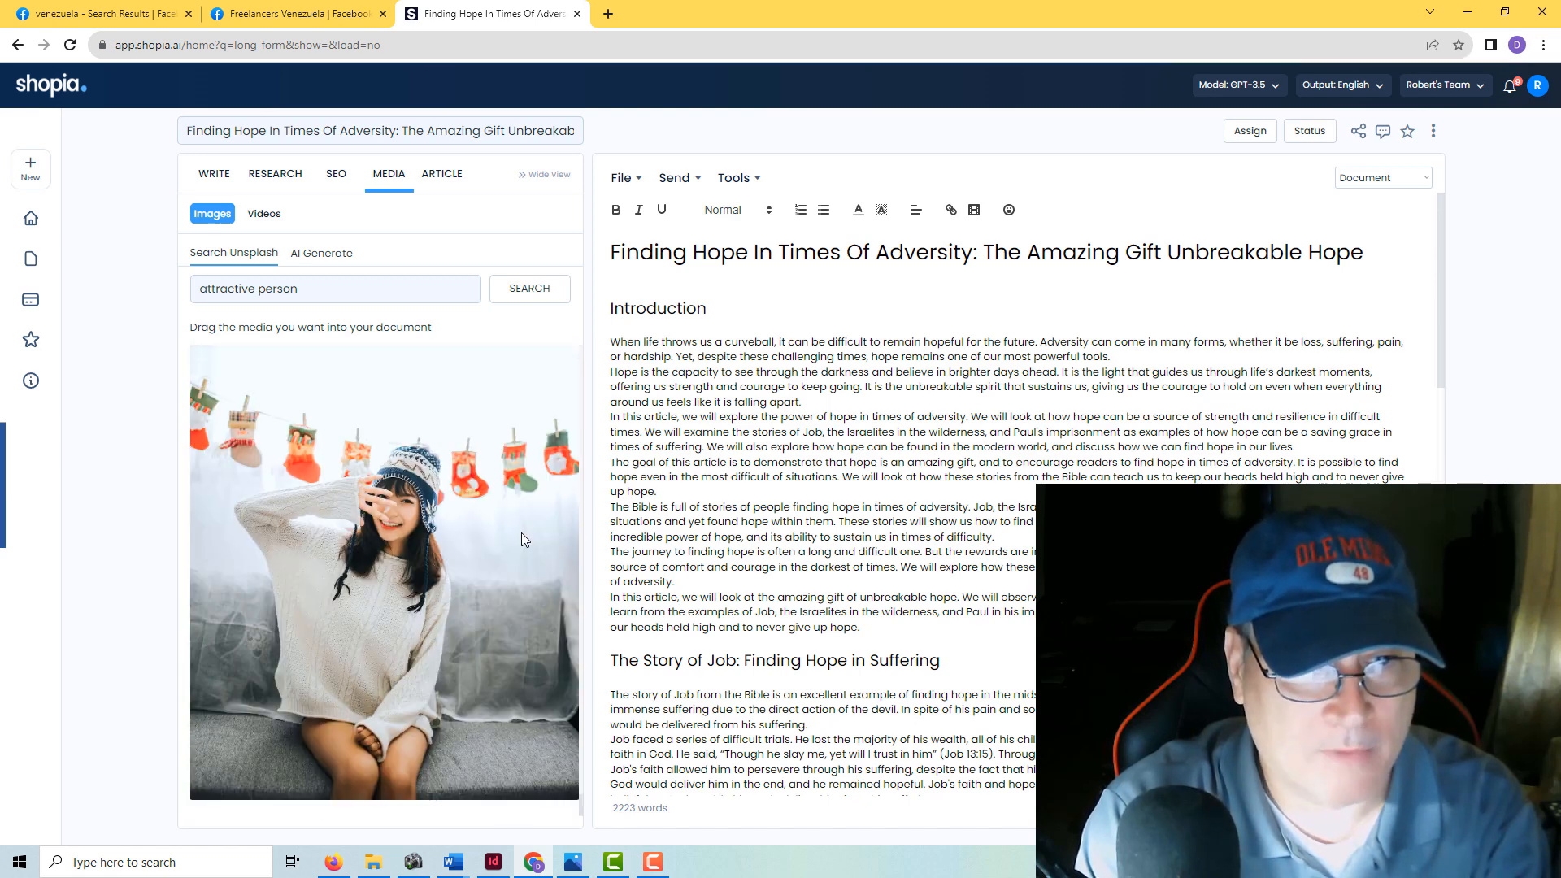
{"action": "scroll", "coordinate": [521, 538], "scroll_direction": "up", "scroll_amount": 6}
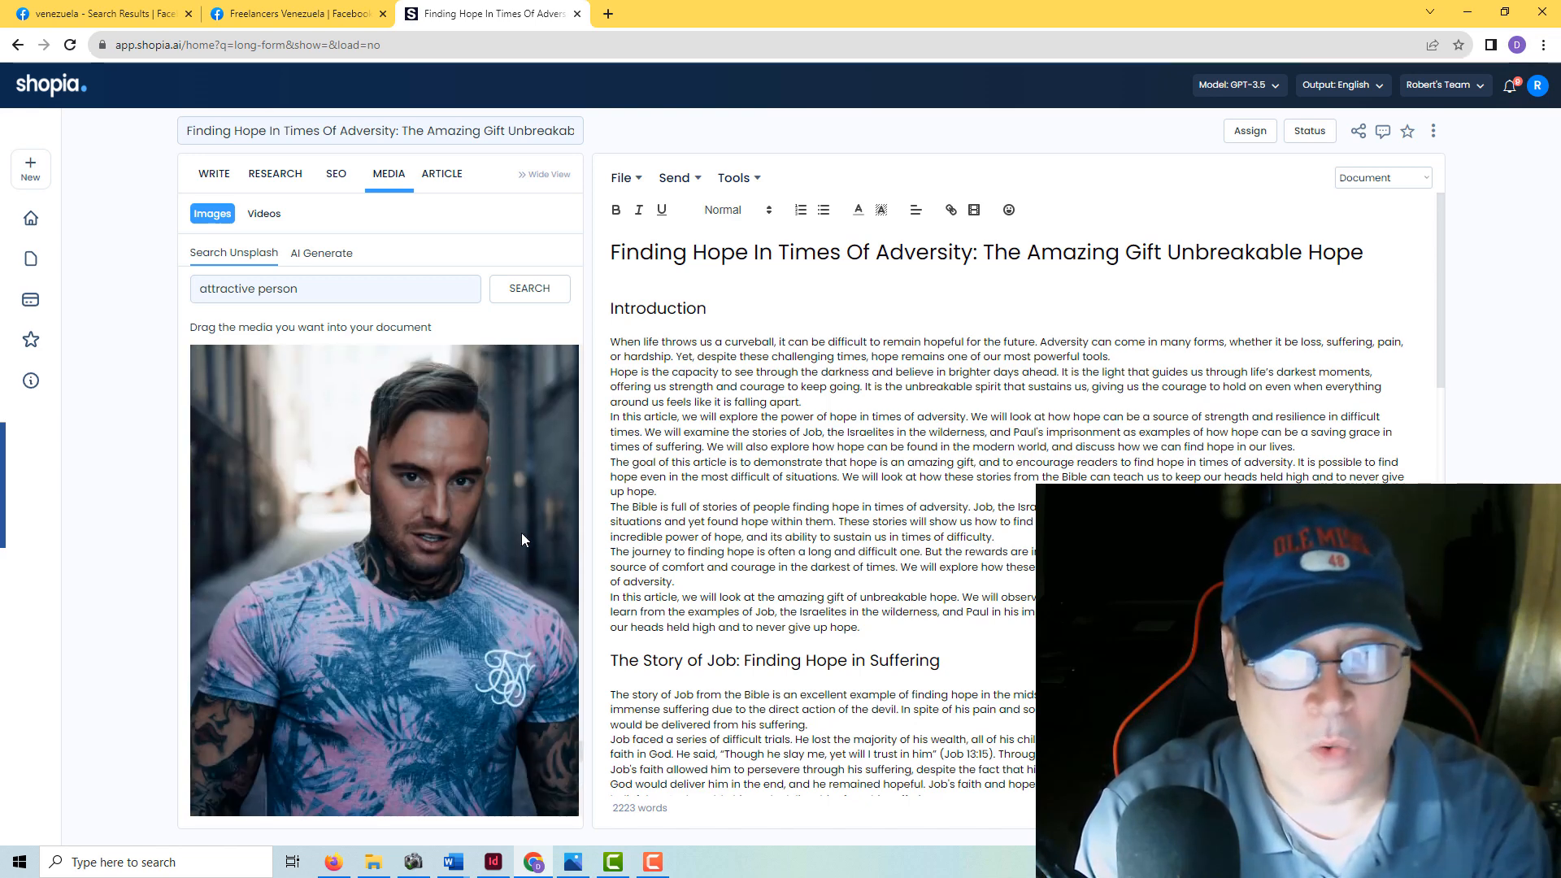
{"action": "scroll", "coordinate": [521, 534], "scroll_direction": "up", "scroll_amount": 17}
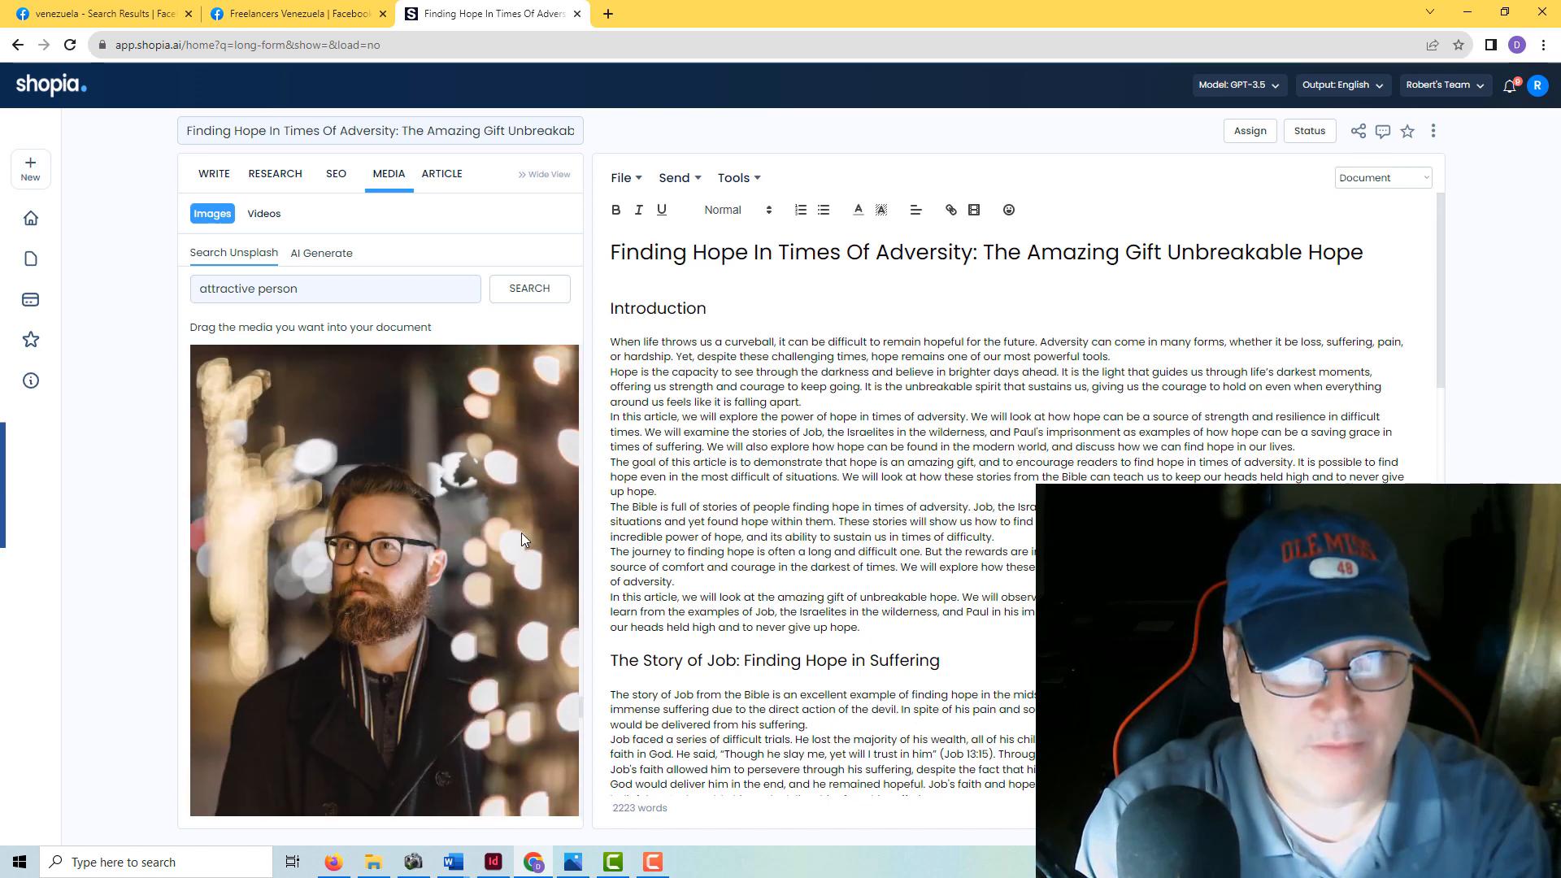
{"action": "scroll", "coordinate": [522, 539], "scroll_direction": "up", "scroll_amount": 10}
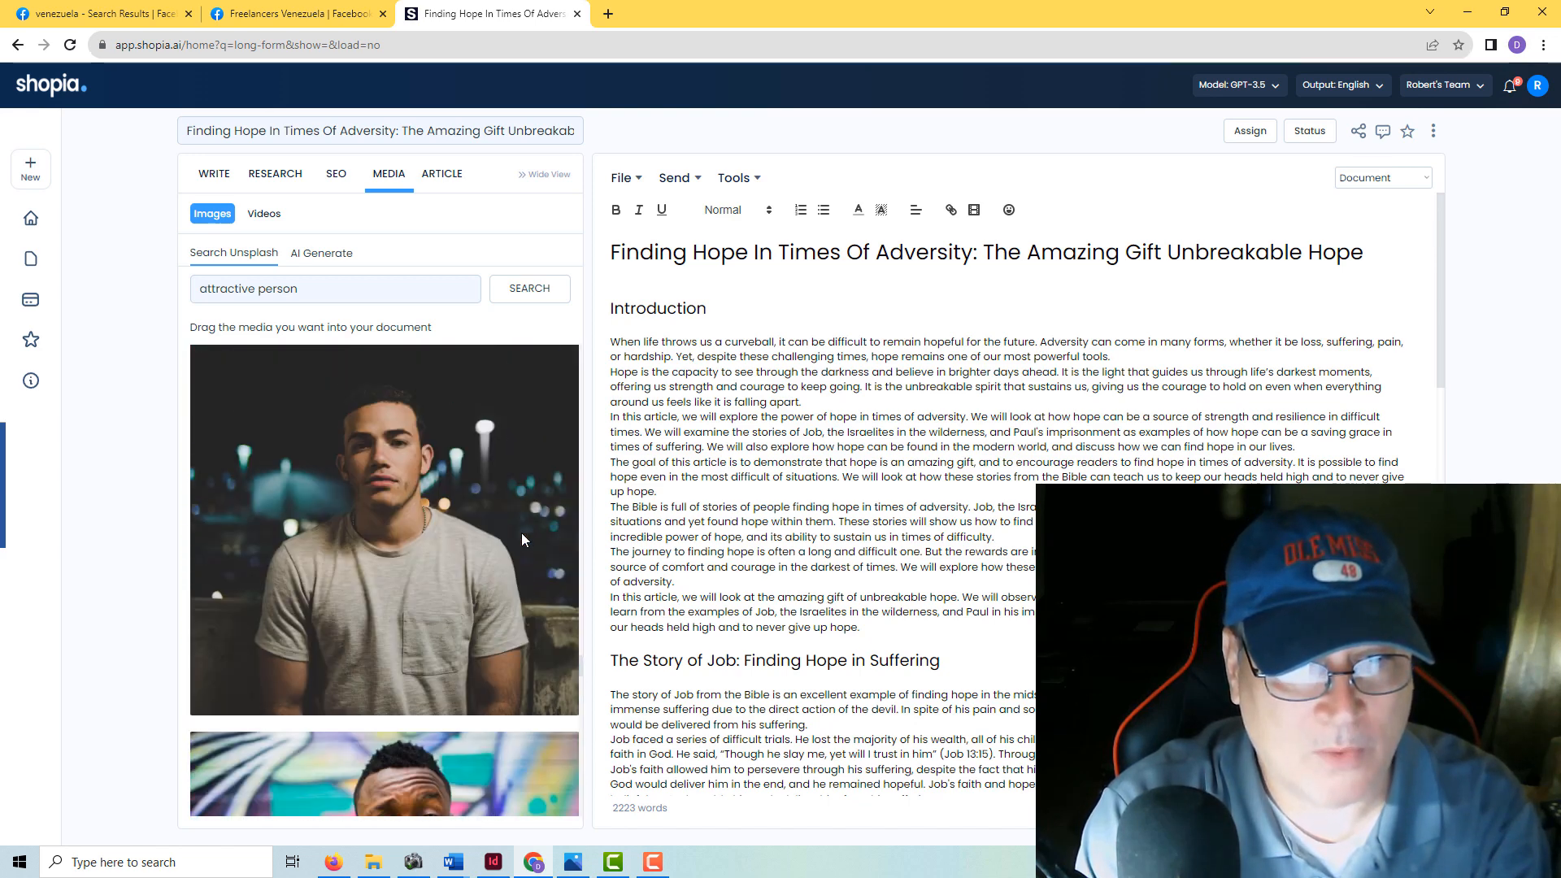
{"action": "scroll", "coordinate": [521, 539], "scroll_direction": "down", "scroll_amount": 8}
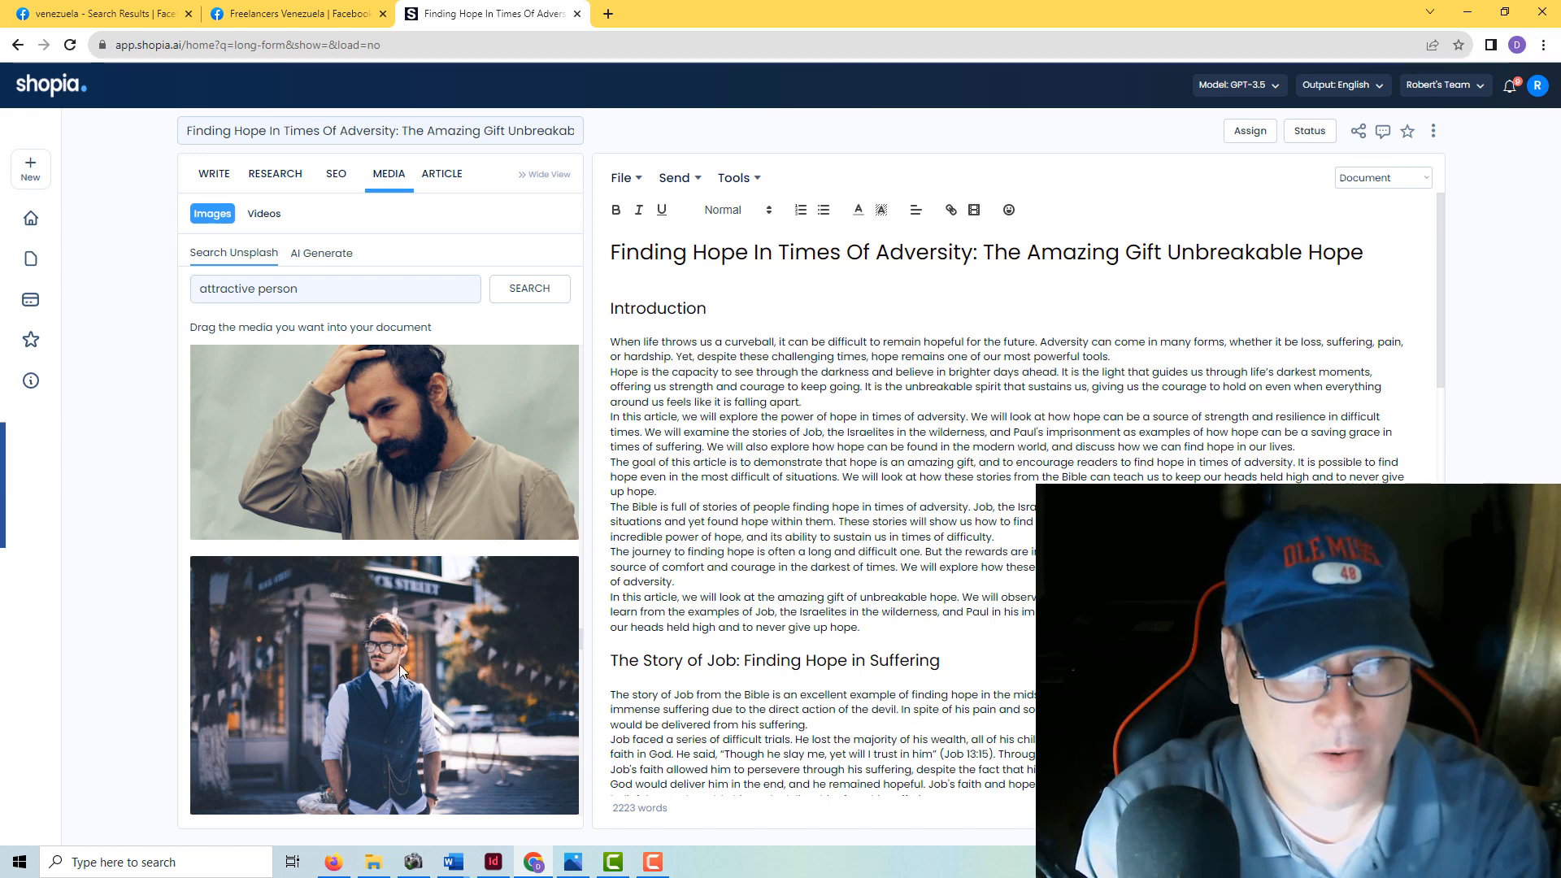
{"action": "scroll", "coordinate": [408, 661], "scroll_direction": "down", "scroll_amount": 10}
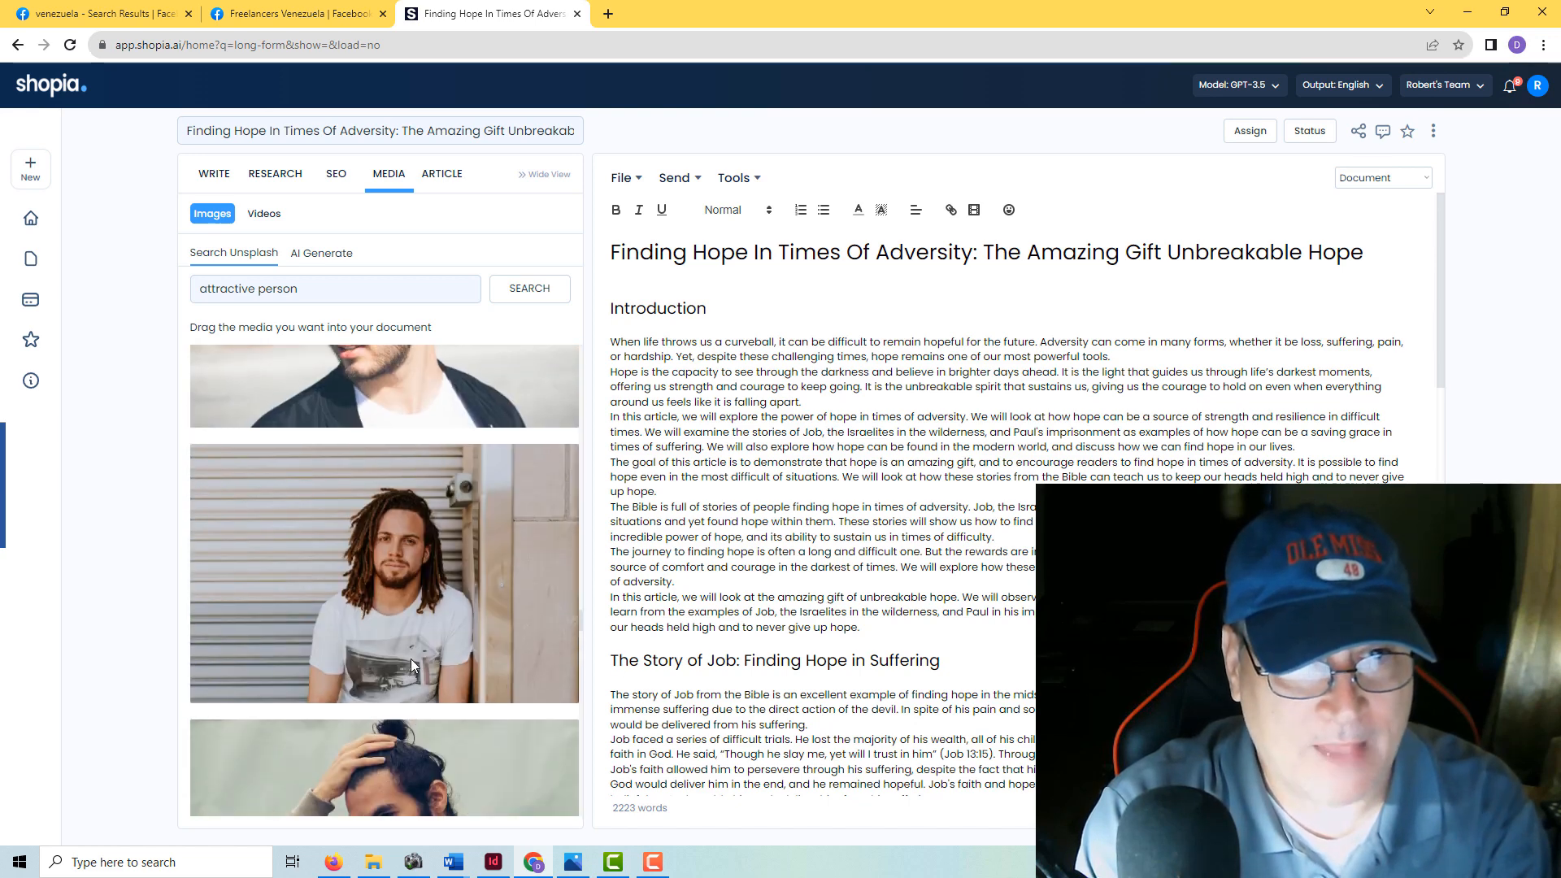
{"action": "scroll", "coordinate": [411, 655], "scroll_direction": "down", "scroll_amount": 15}
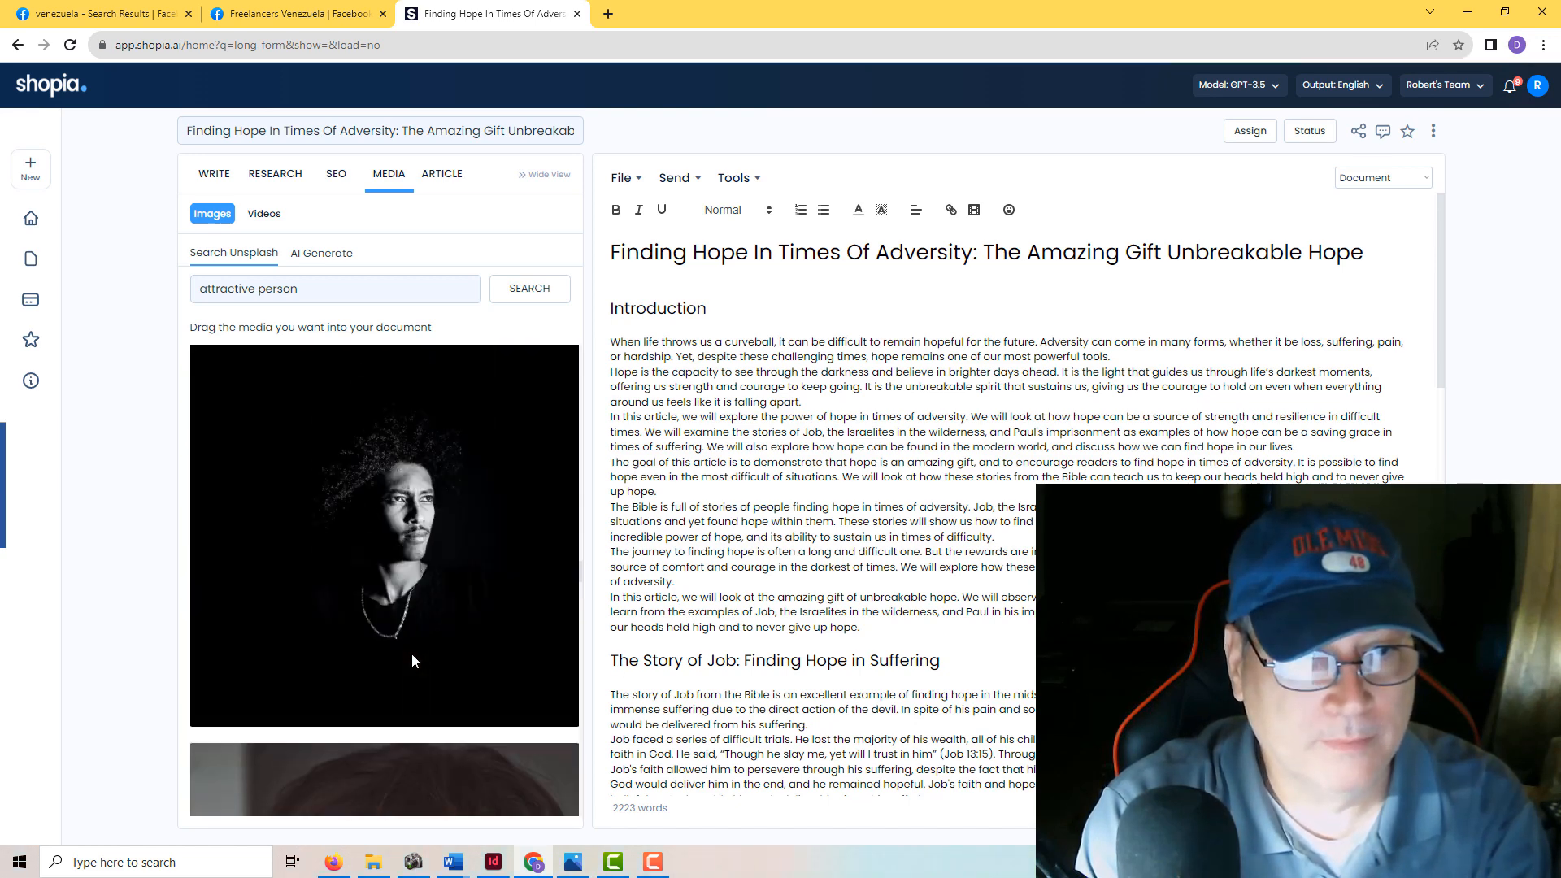
{"action": "scroll", "coordinate": [413, 646], "scroll_direction": "down", "scroll_amount": 12}
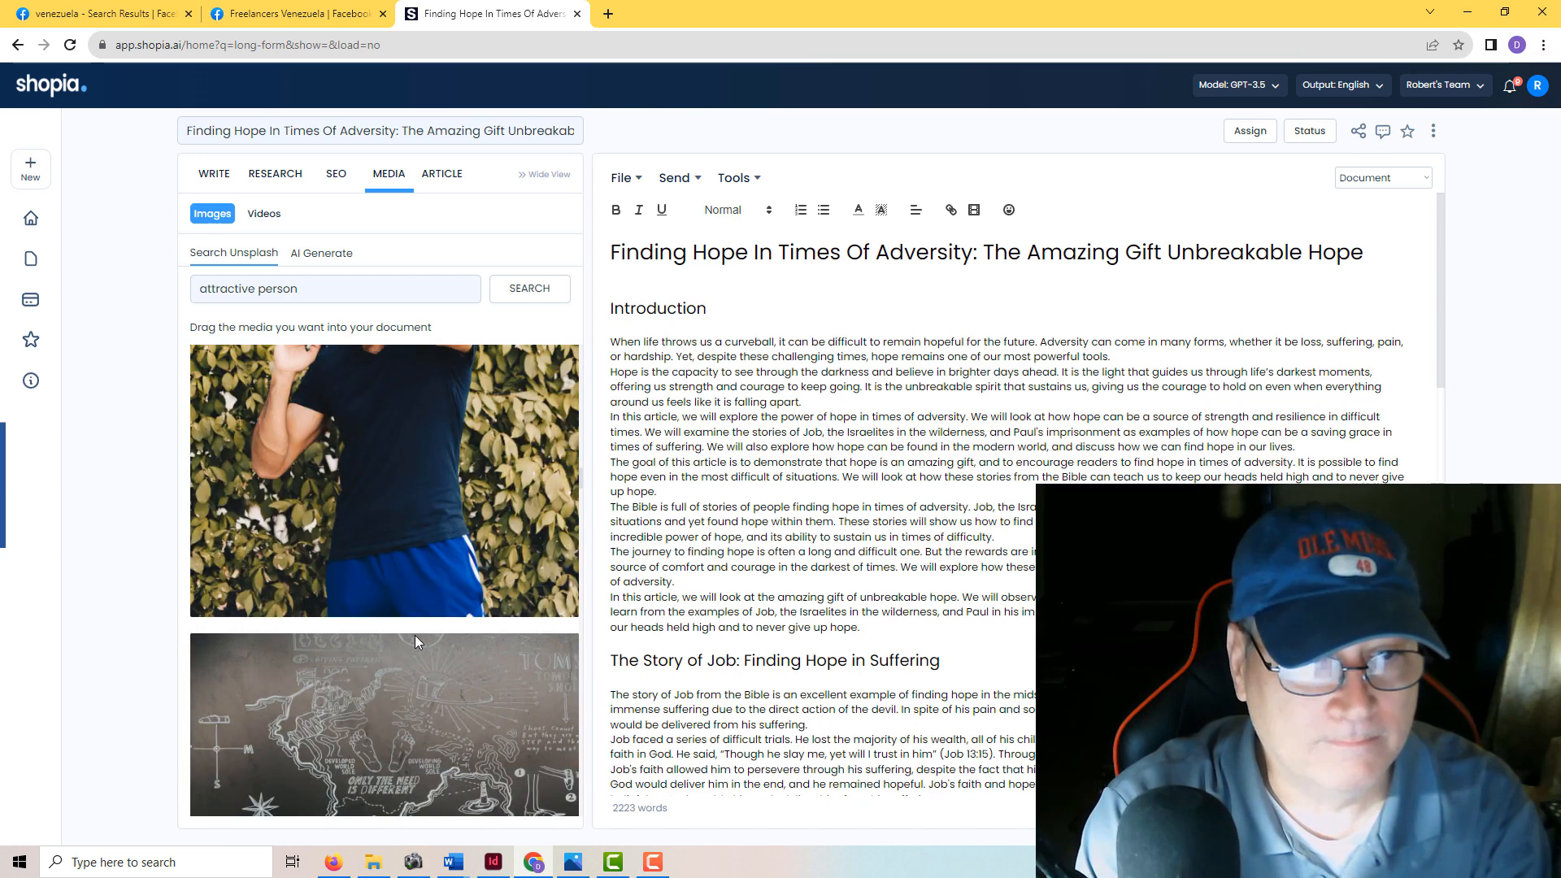
{"action": "scroll", "coordinate": [423, 630], "scroll_direction": "down", "scroll_amount": 12}
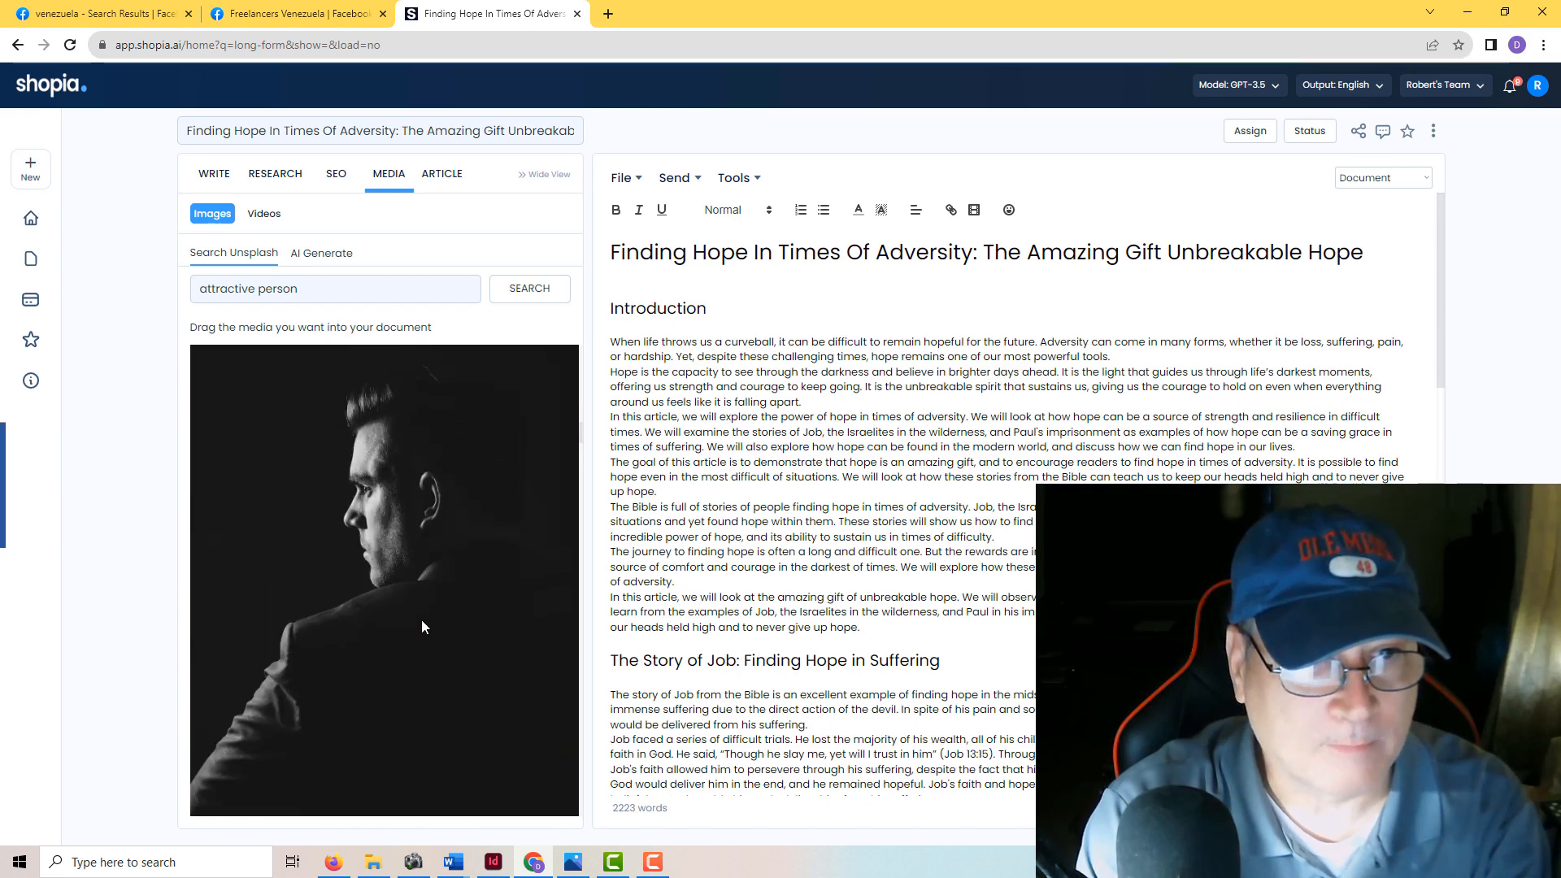
{"action": "scroll", "coordinate": [424, 625], "scroll_direction": "down", "scroll_amount": 12}
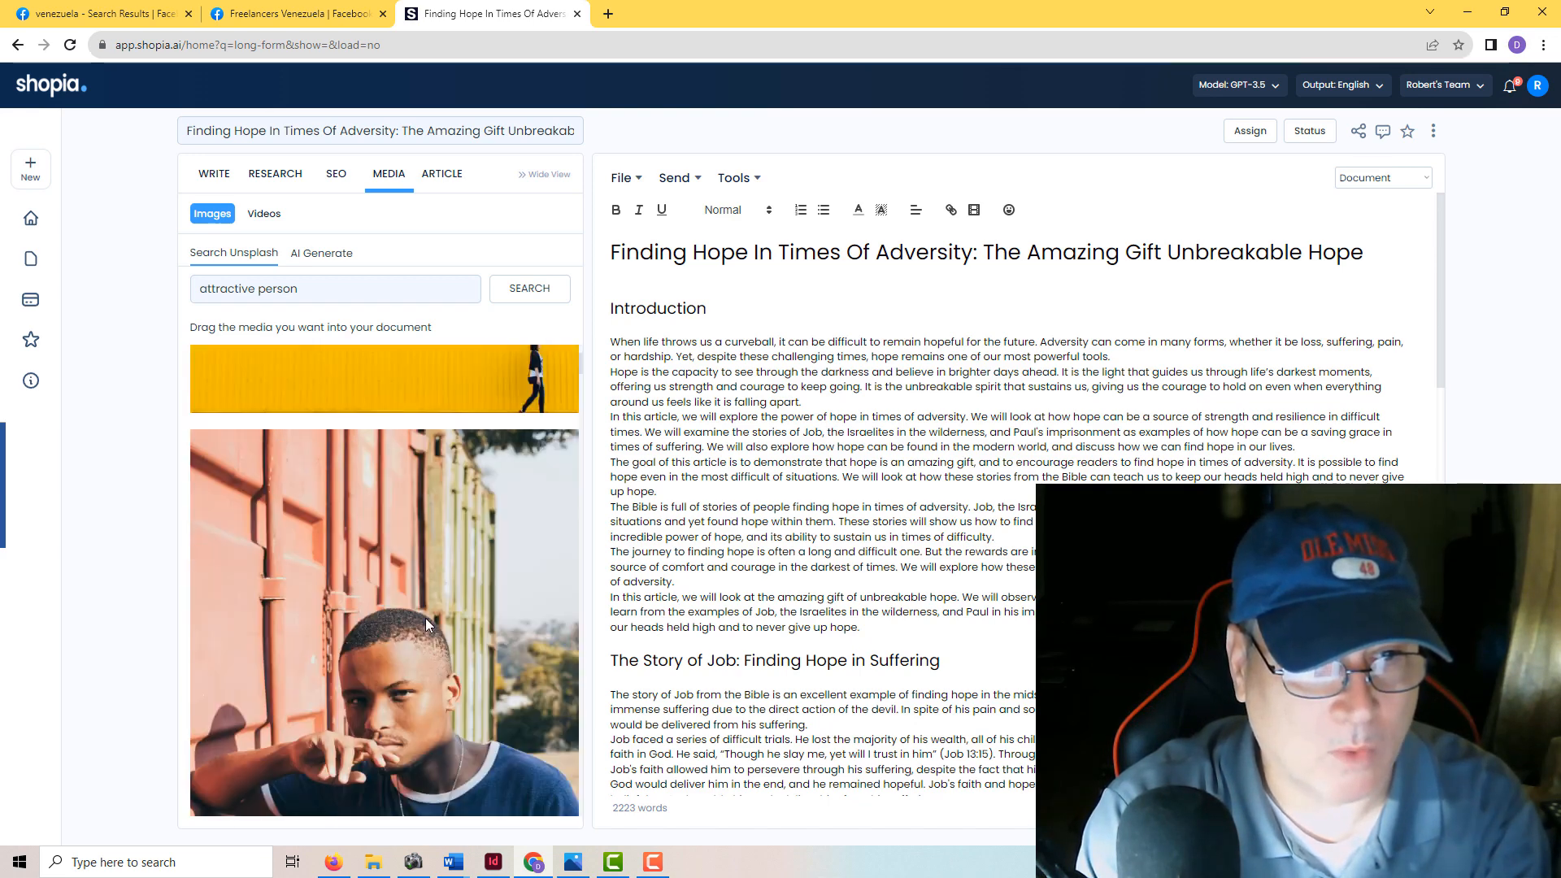
{"action": "scroll", "coordinate": [428, 618], "scroll_direction": "down", "scroll_amount": 9}
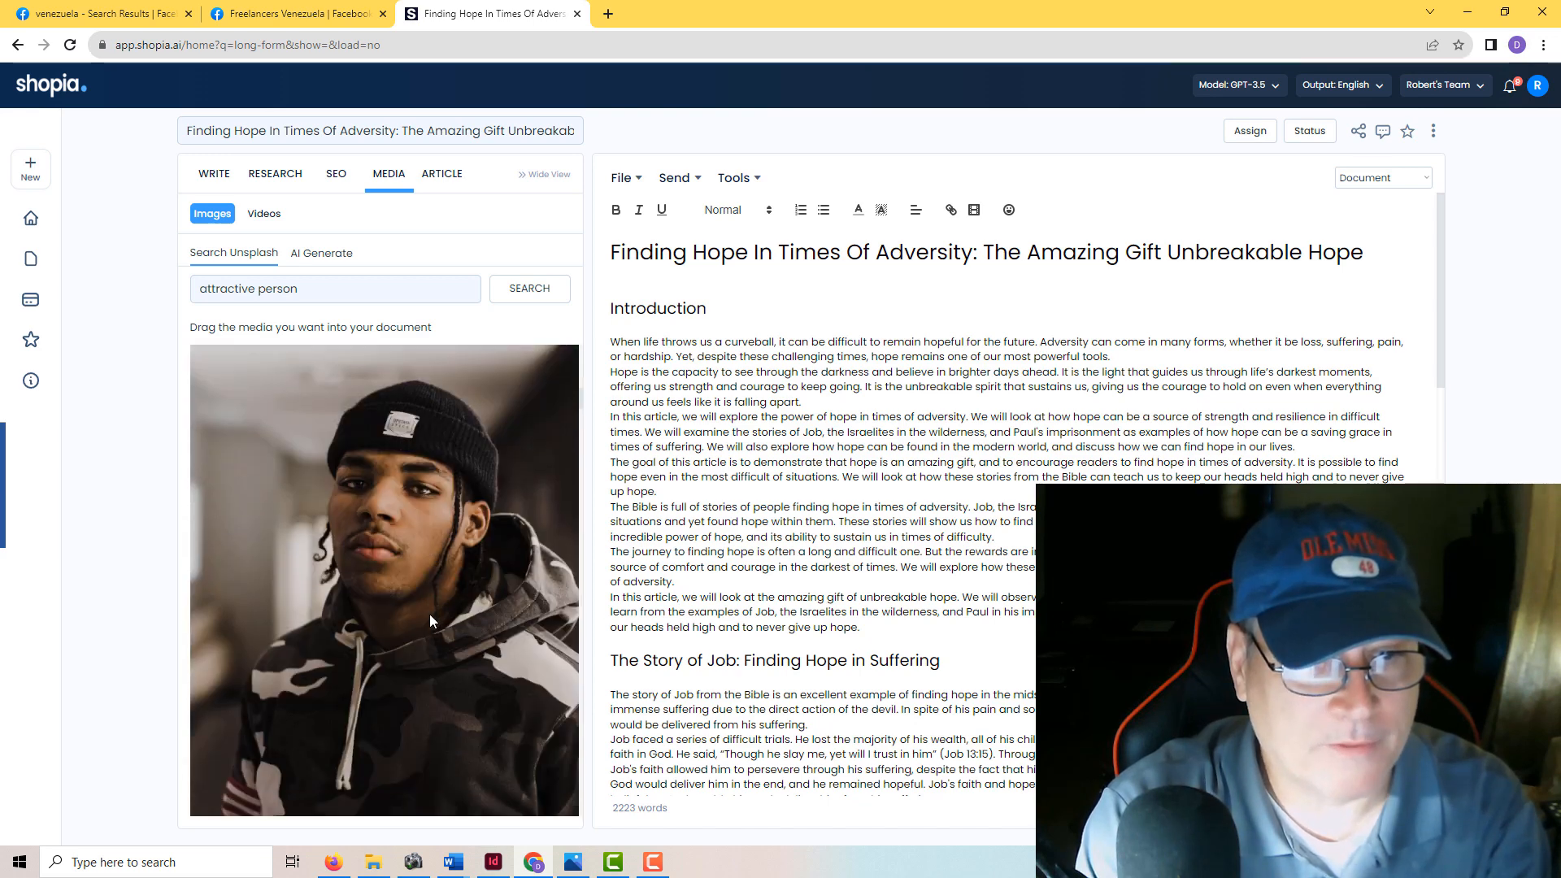
- Insert the photo of the man in a plaid shirt beside the red wall between the article title and the Introduction
{"action": "scroll", "coordinate": [429, 621], "scroll_direction": "up", "scroll_amount": 15}
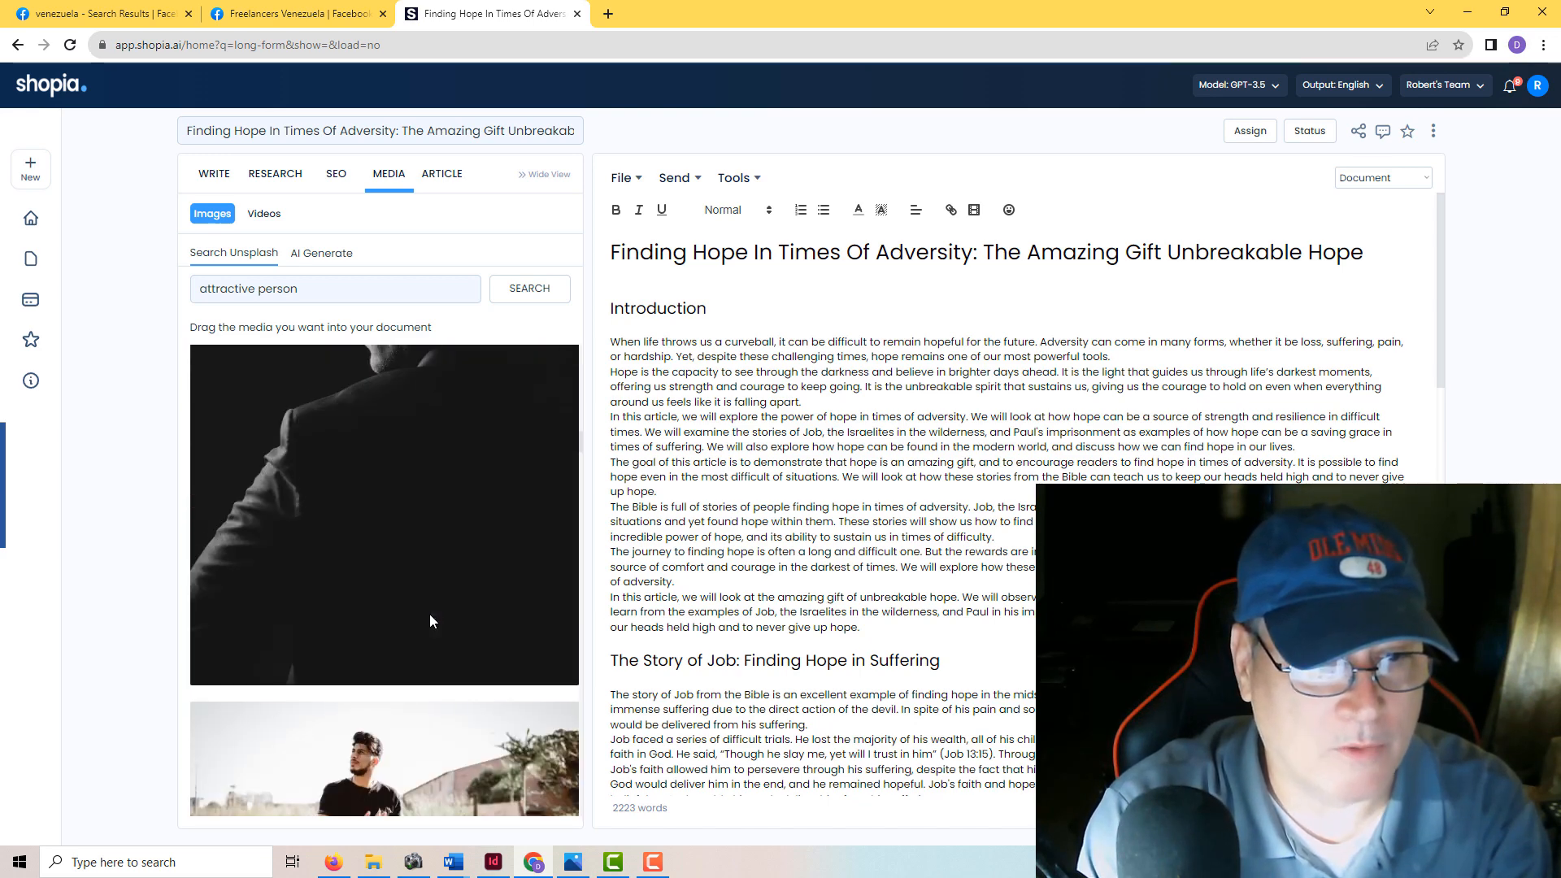
{"action": "scroll", "coordinate": [431, 621], "scroll_direction": "down", "scroll_amount": 8}
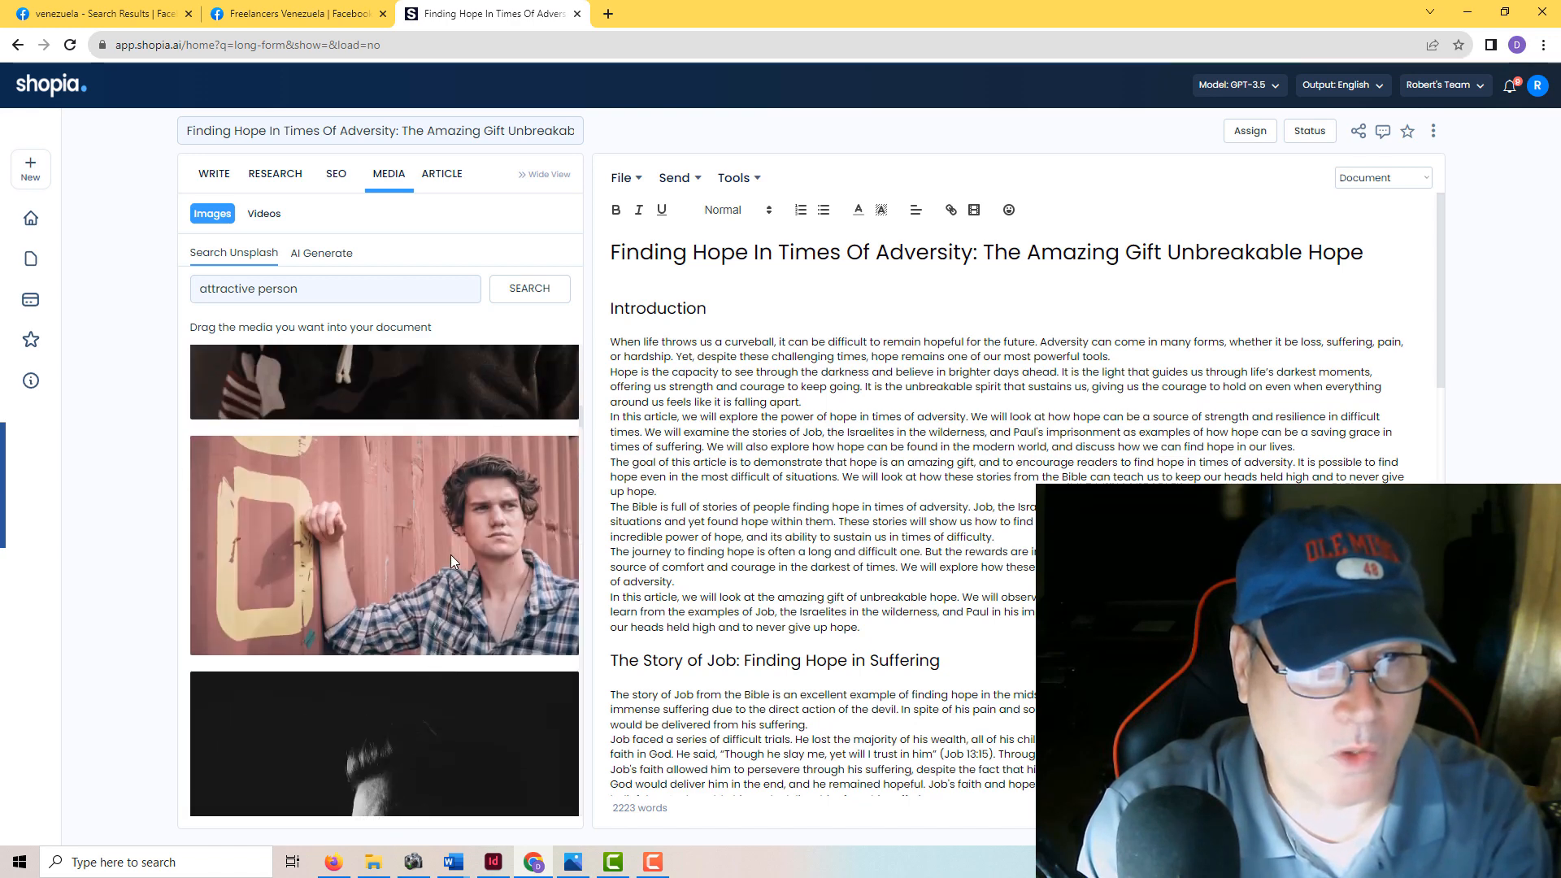
{"action": "left_click_drag", "start_coordinate": [450, 554], "coordinate": [668, 287]}
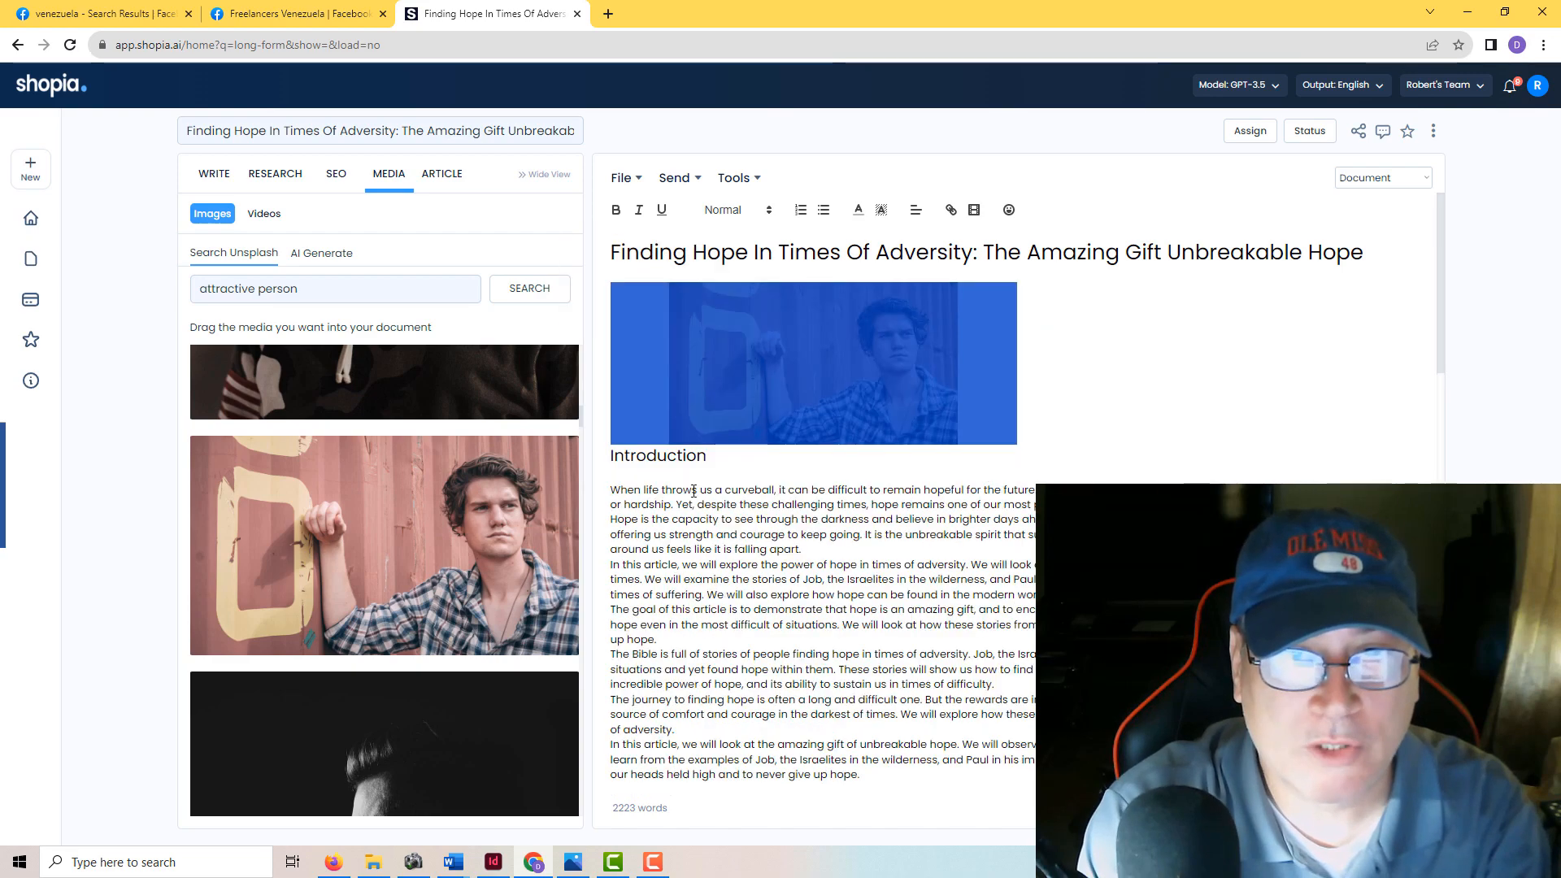
- Look over the article's sections from the Introduction to Hope and the Modern World and check the image results for a second picture
{"action": "scroll", "coordinate": [779, 567], "scroll_direction": "down", "scroll_amount": 15}
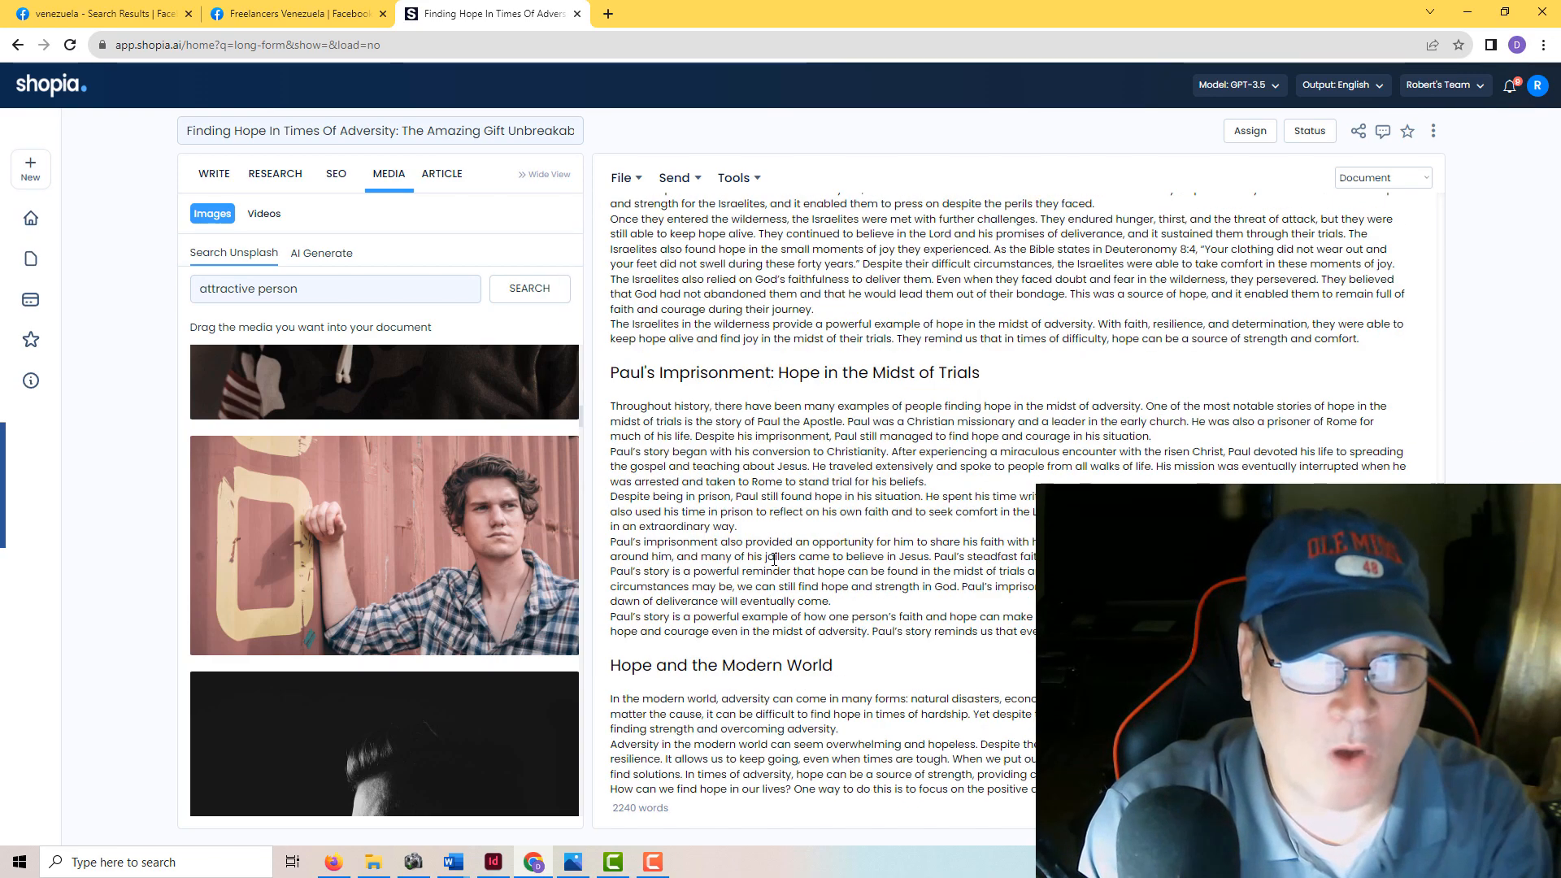
{"action": "scroll", "coordinate": [774, 559], "scroll_direction": "up", "scroll_amount": 15}
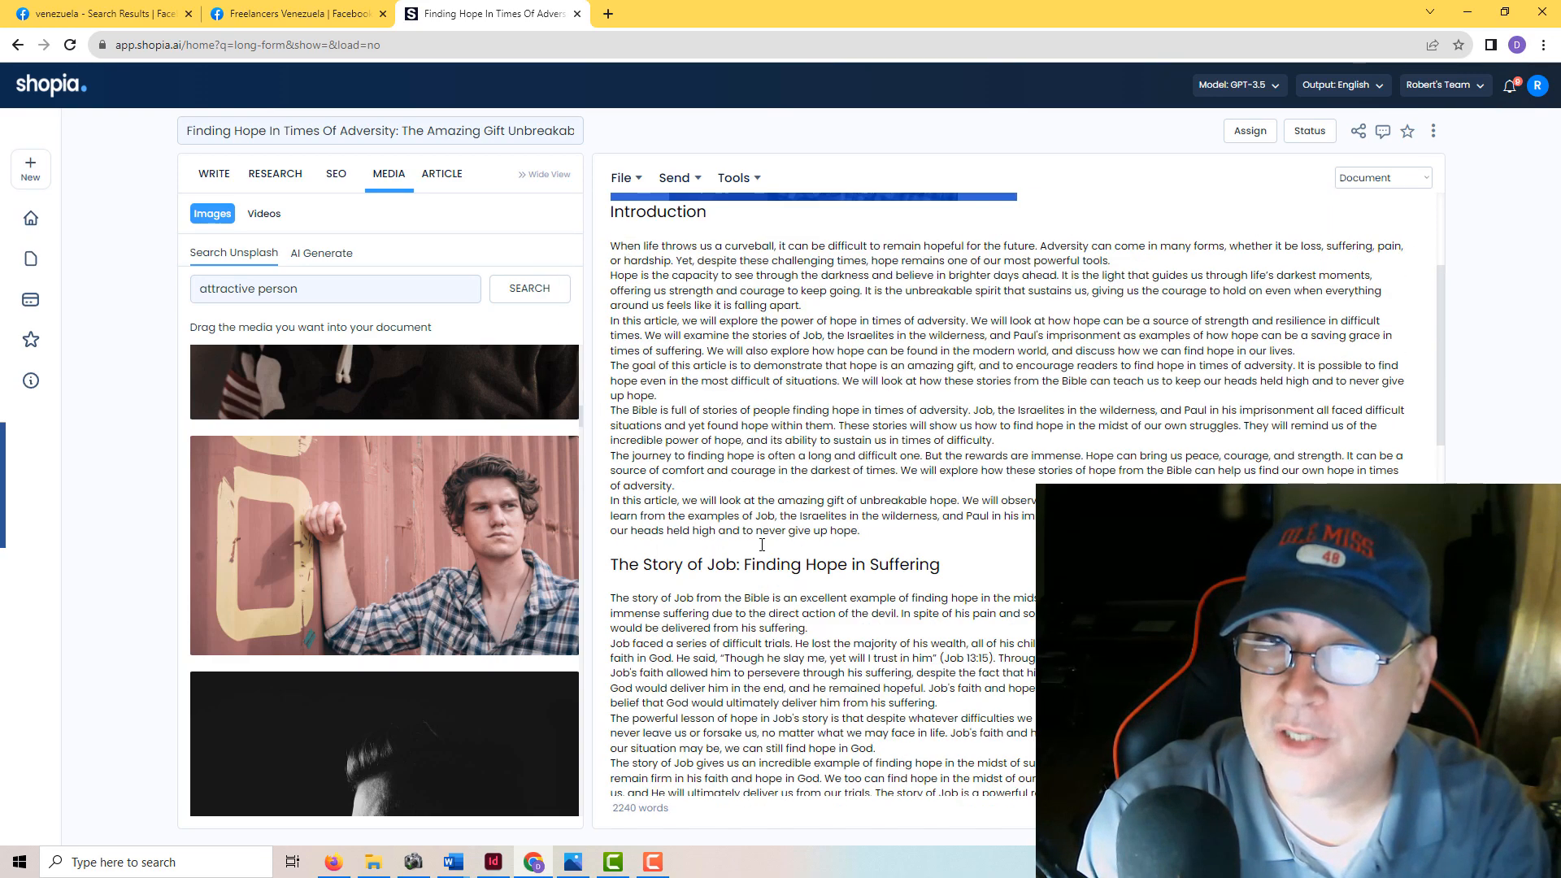
{"action": "scroll", "coordinate": [761, 545], "scroll_direction": "down", "scroll_amount": 15}
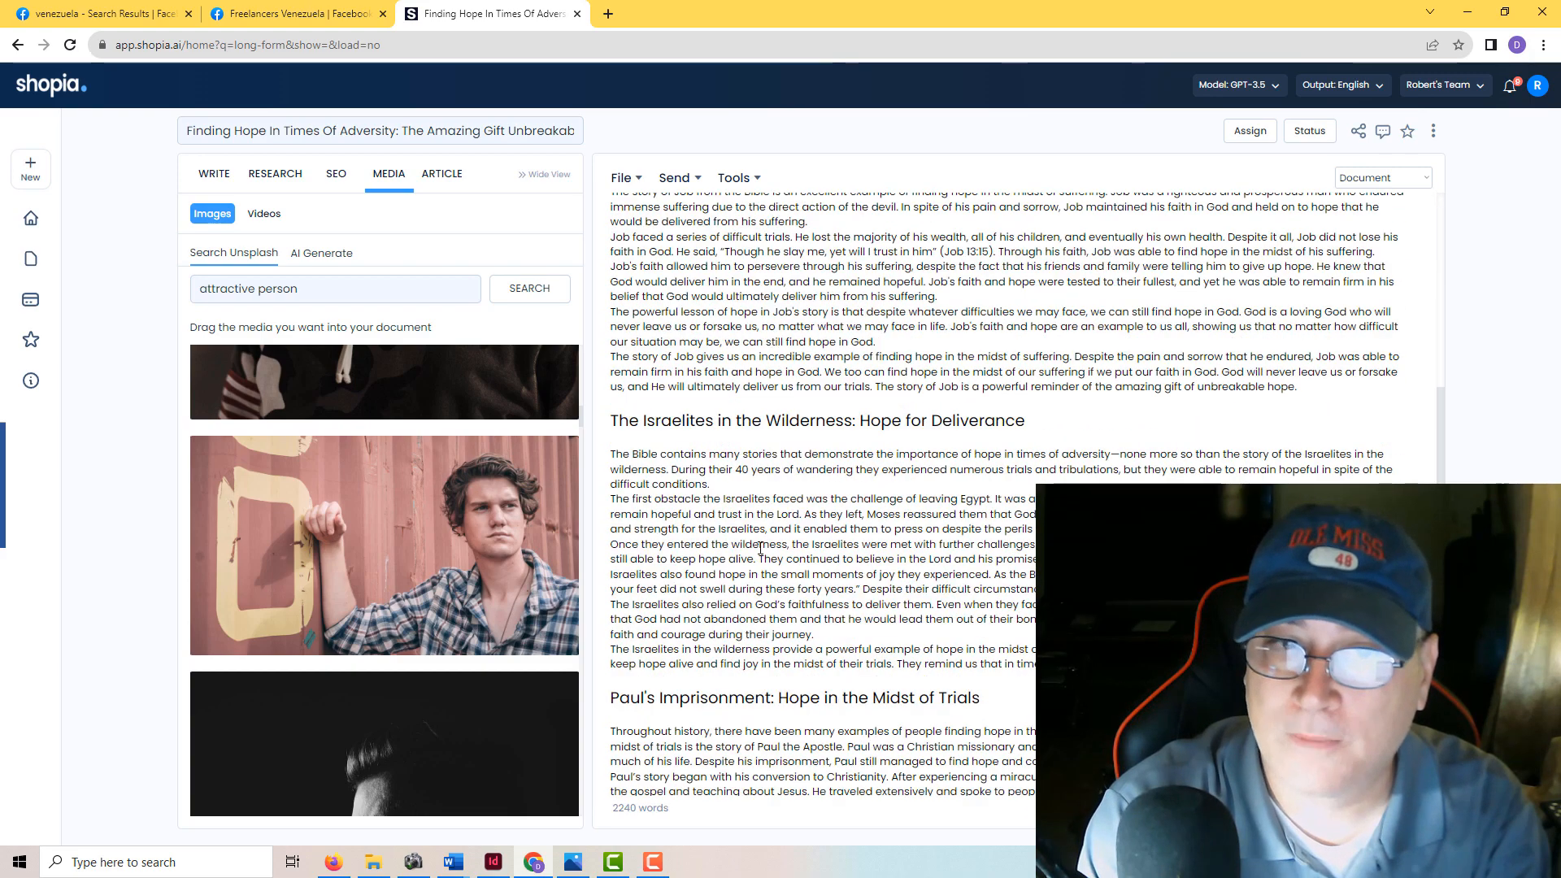
{"action": "scroll", "coordinate": [761, 547], "scroll_direction": "down", "scroll_amount": 3}
{"action": "scroll", "coordinate": [761, 547], "scroll_direction": "up", "scroll_amount": 5}
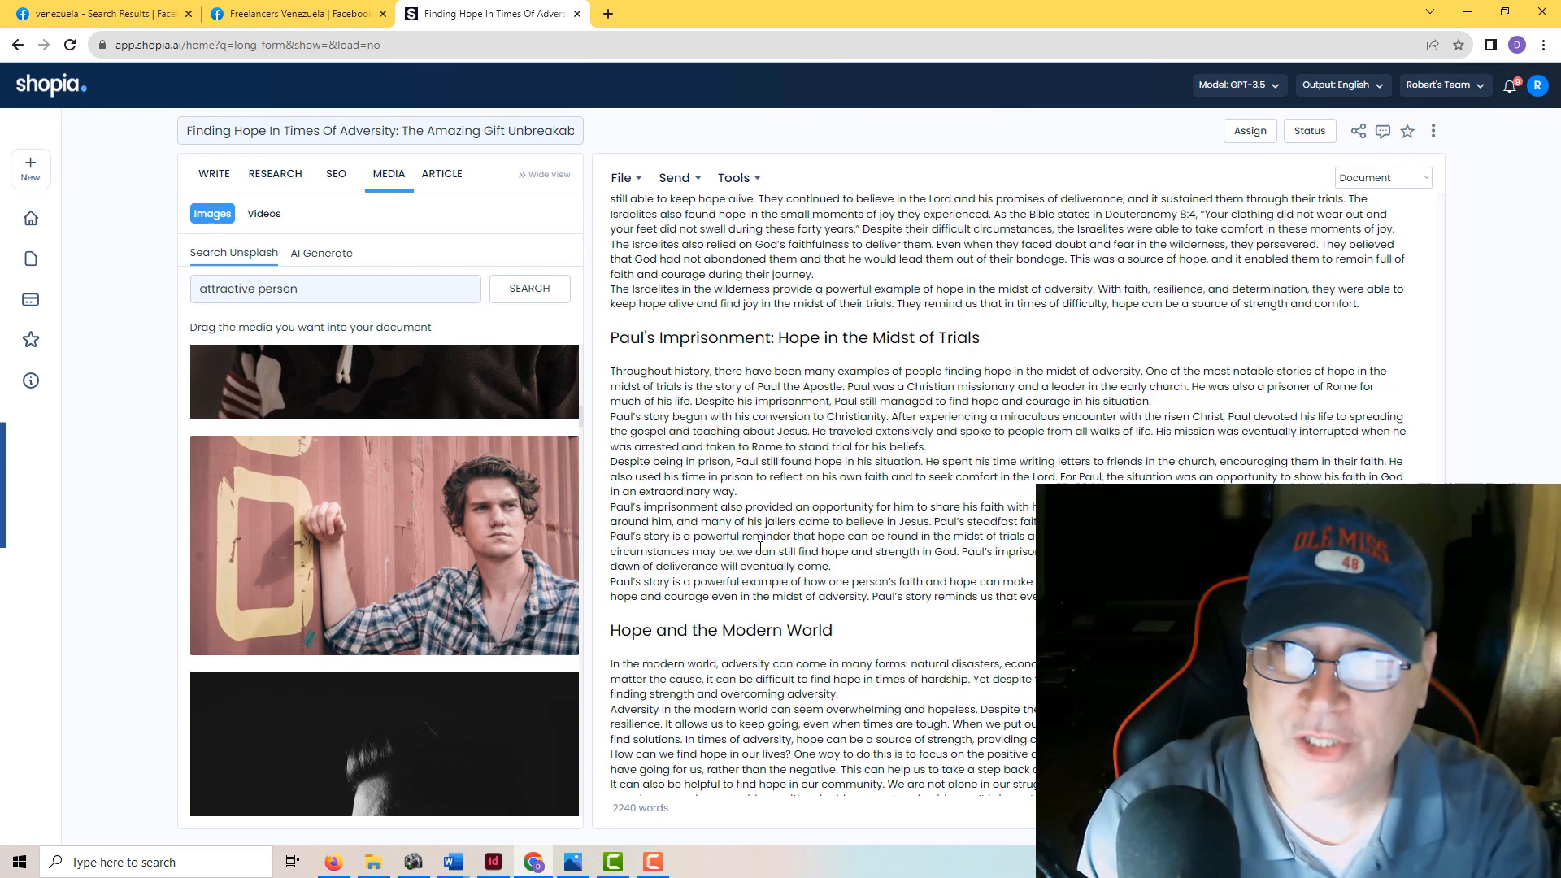
{"action": "scroll", "coordinate": [760, 549], "scroll_direction": "up", "scroll_amount": 1}
{"action": "scroll", "coordinate": [380, 583], "scroll_direction": "down", "scroll_amount": 4}
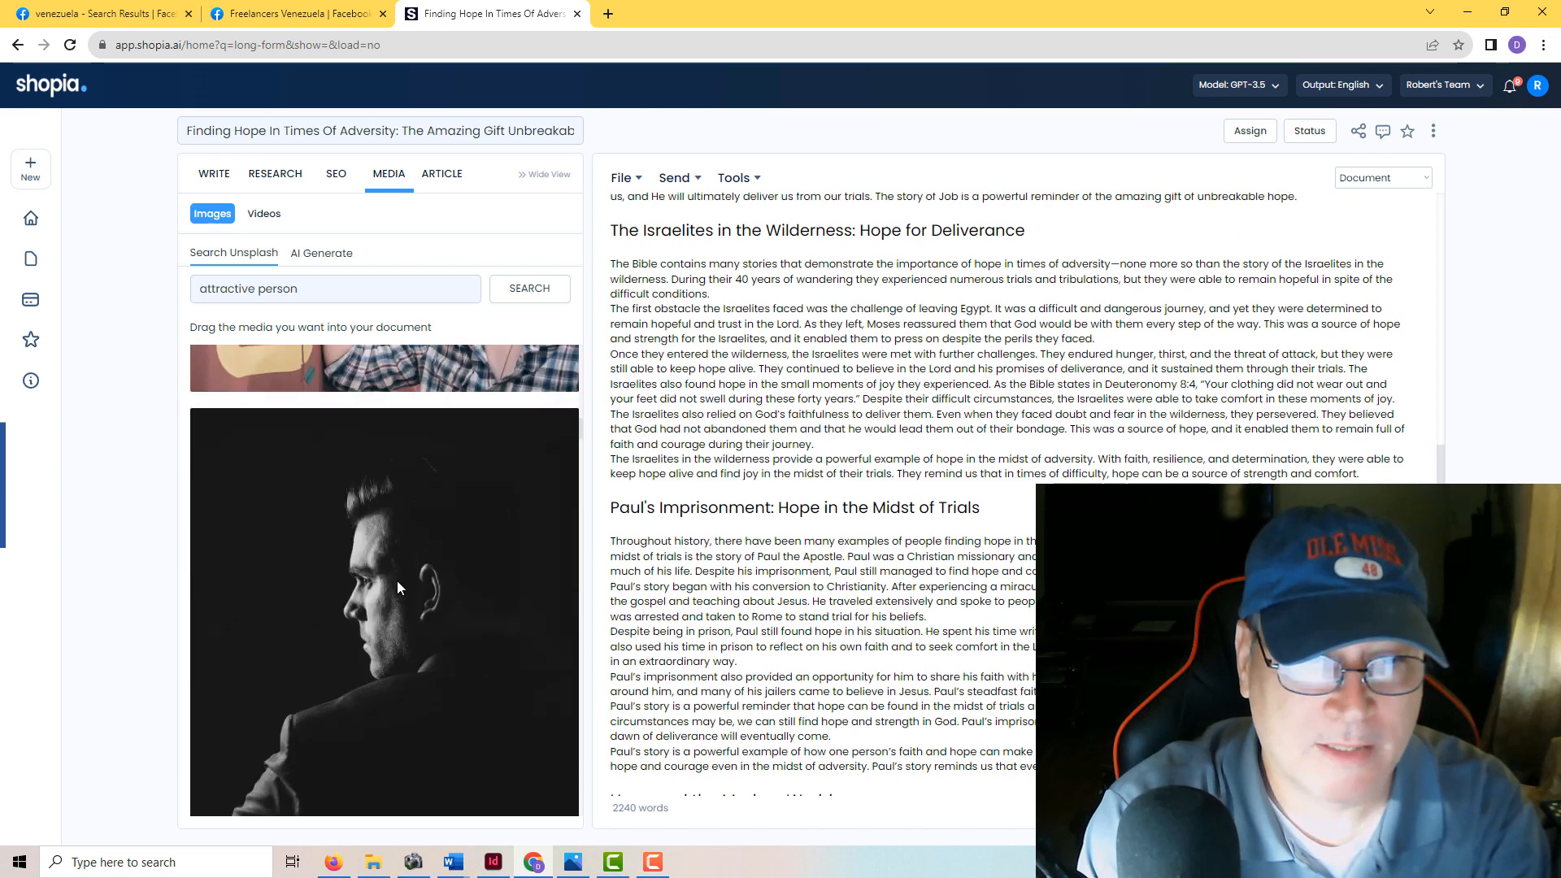
{"action": "scroll", "coordinate": [399, 582], "scroll_direction": "down", "scroll_amount": 3}
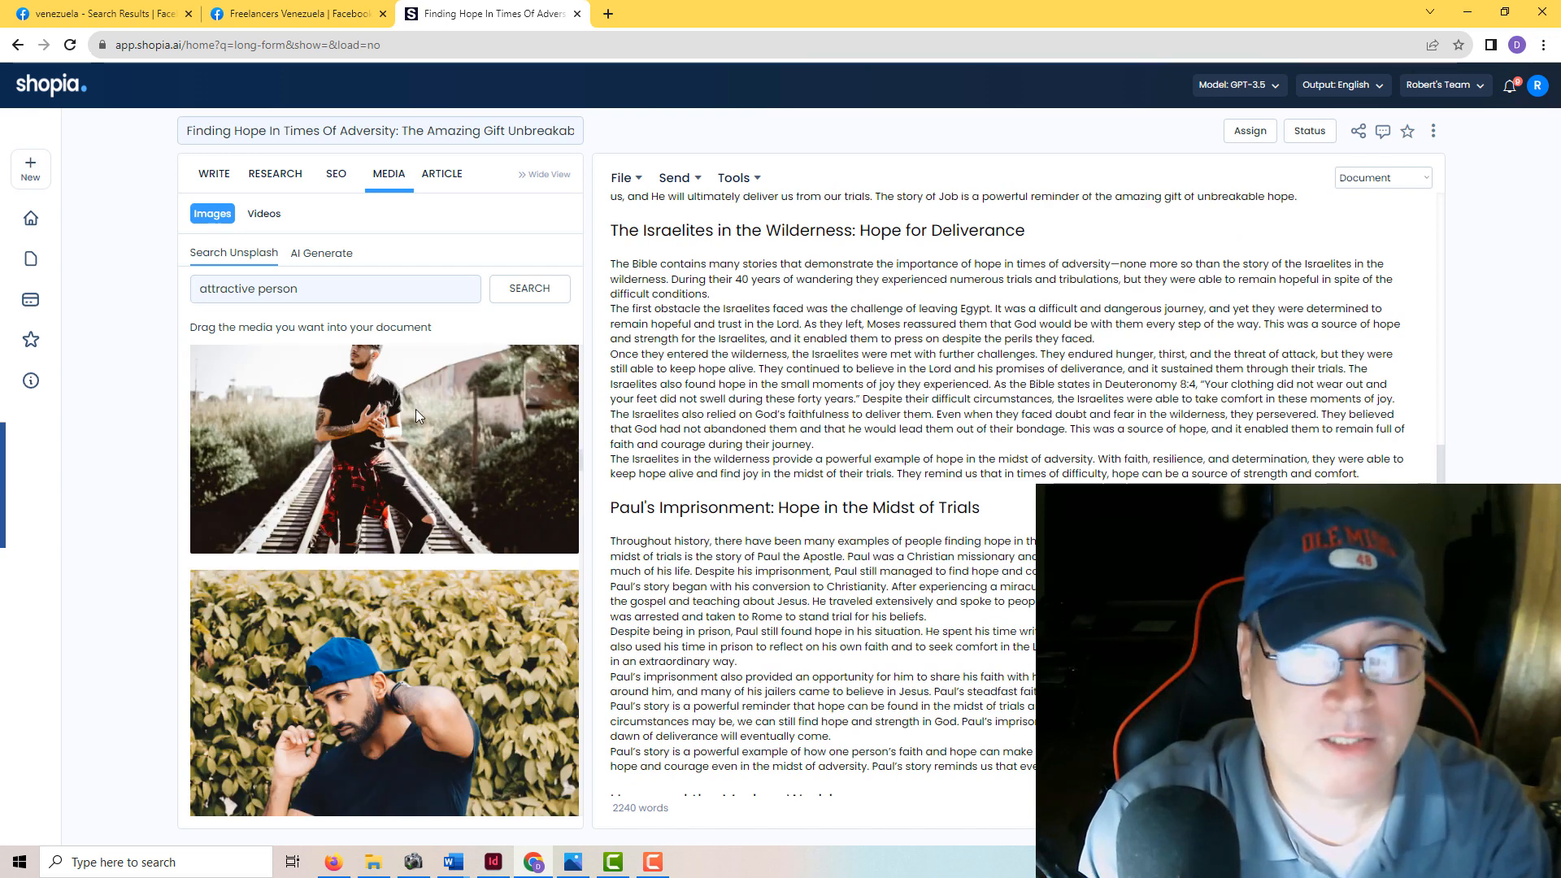
- Search Unsplash for "trials" and look through the resulting images
{"action": "left_click", "coordinate": [344, 291]}
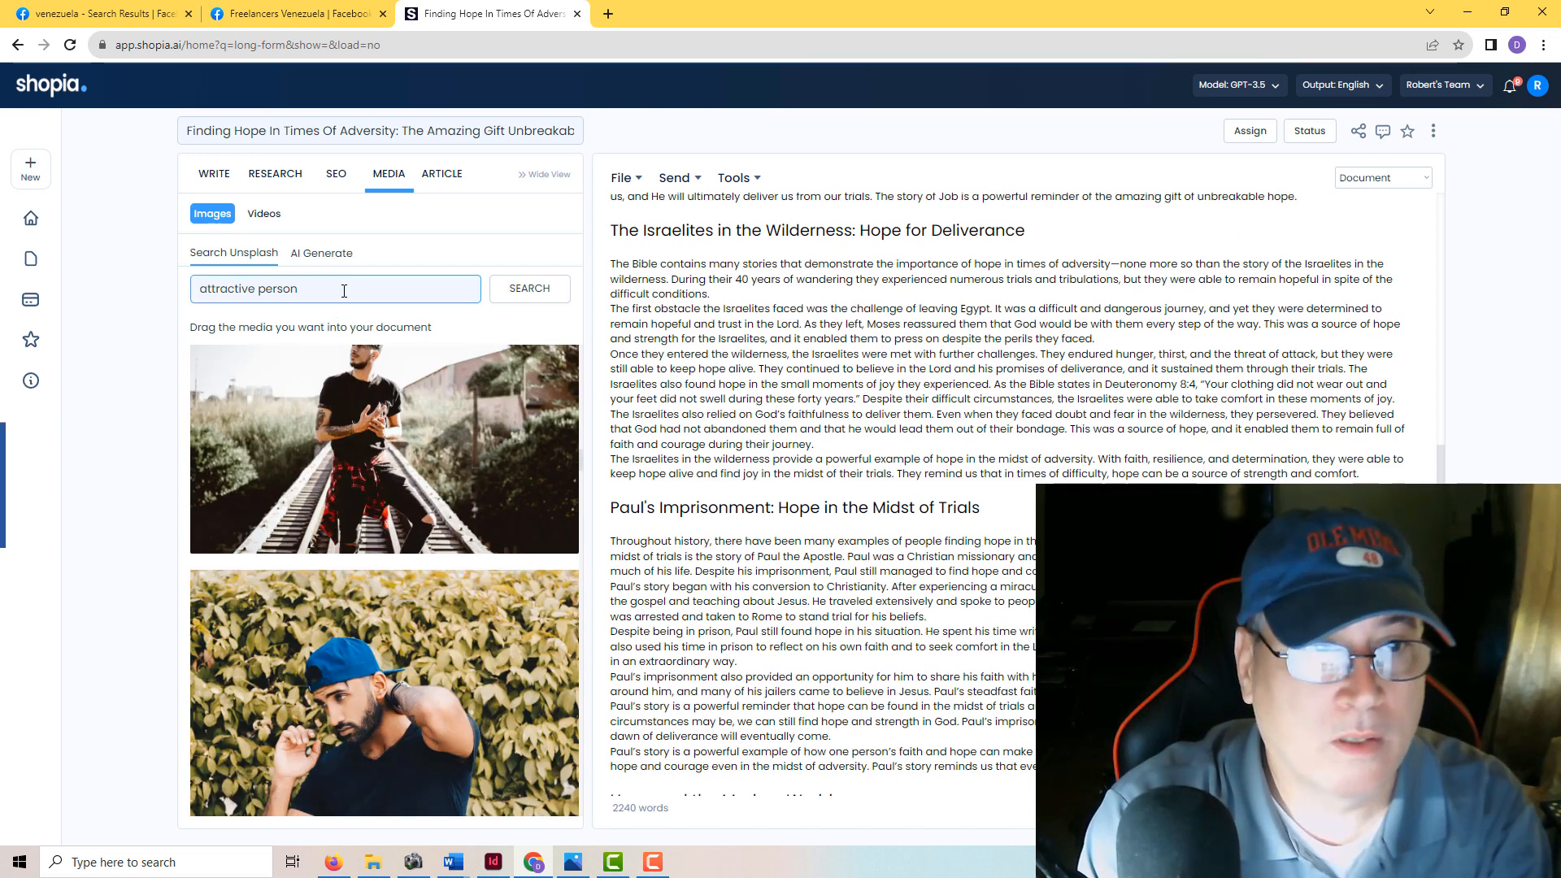
{"action": "left_click_drag", "start_coordinate": [342, 289], "coordinate": [96, 283]}
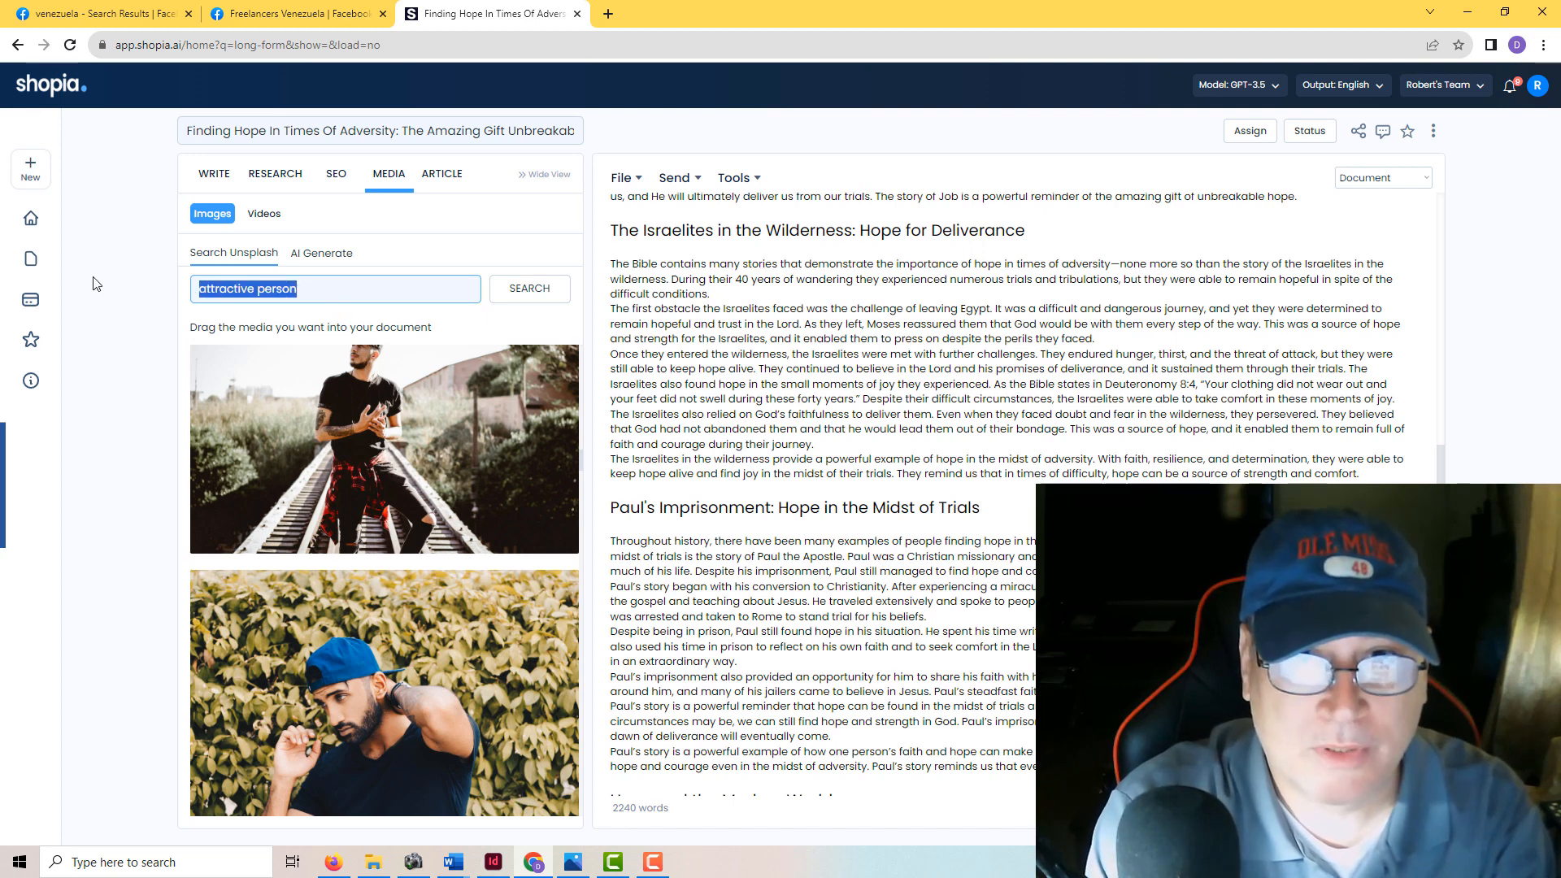
{"action": "type", "text": "tri"}
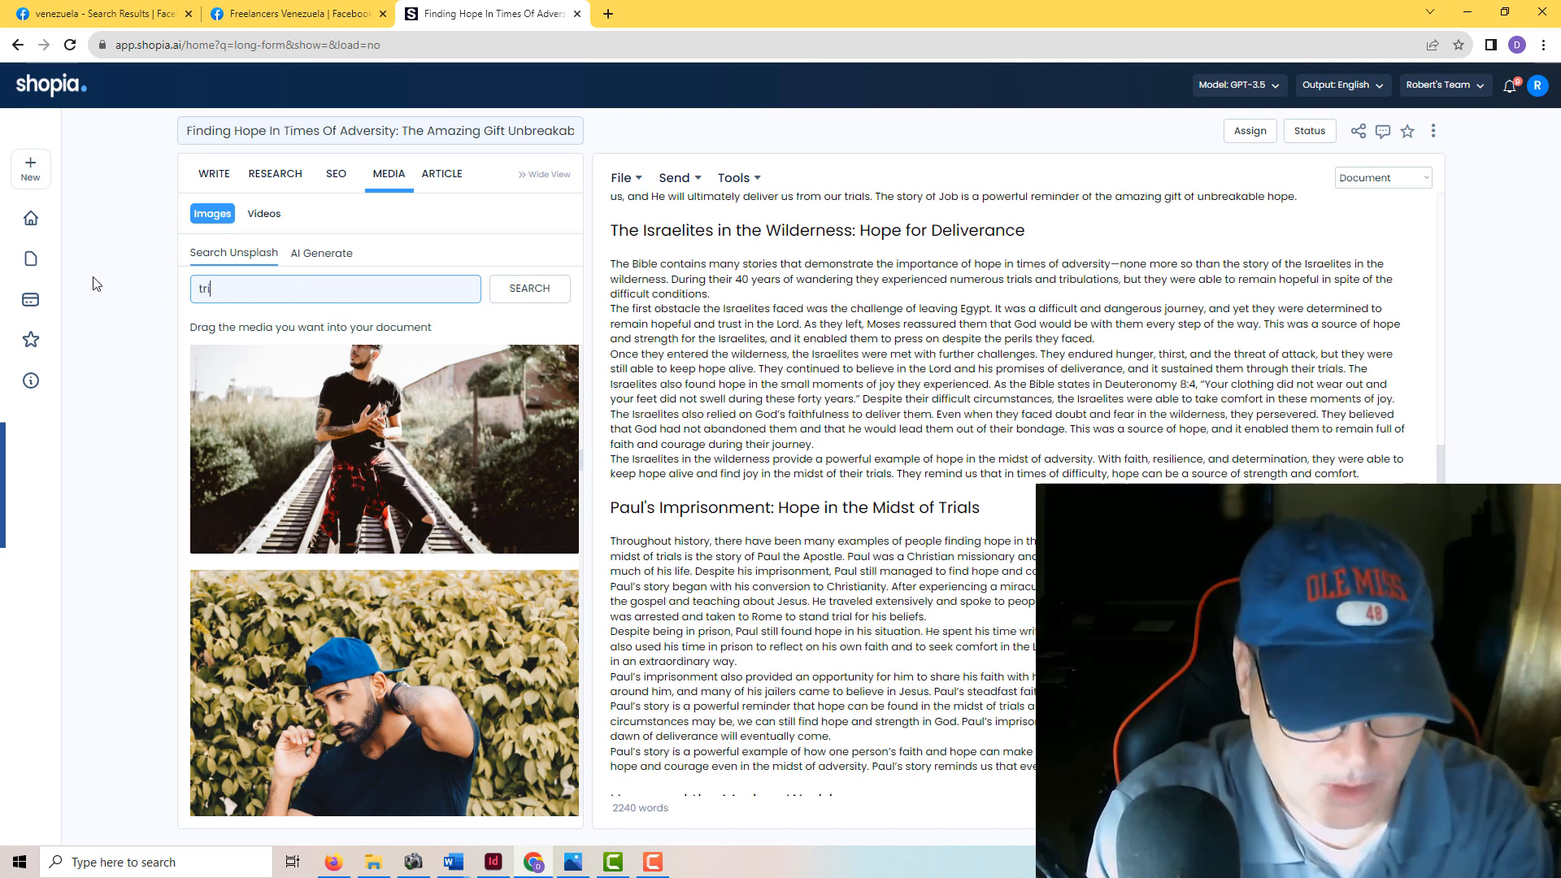
{"action": "type", "text": "als"}
{"action": "key", "text": "Return"}
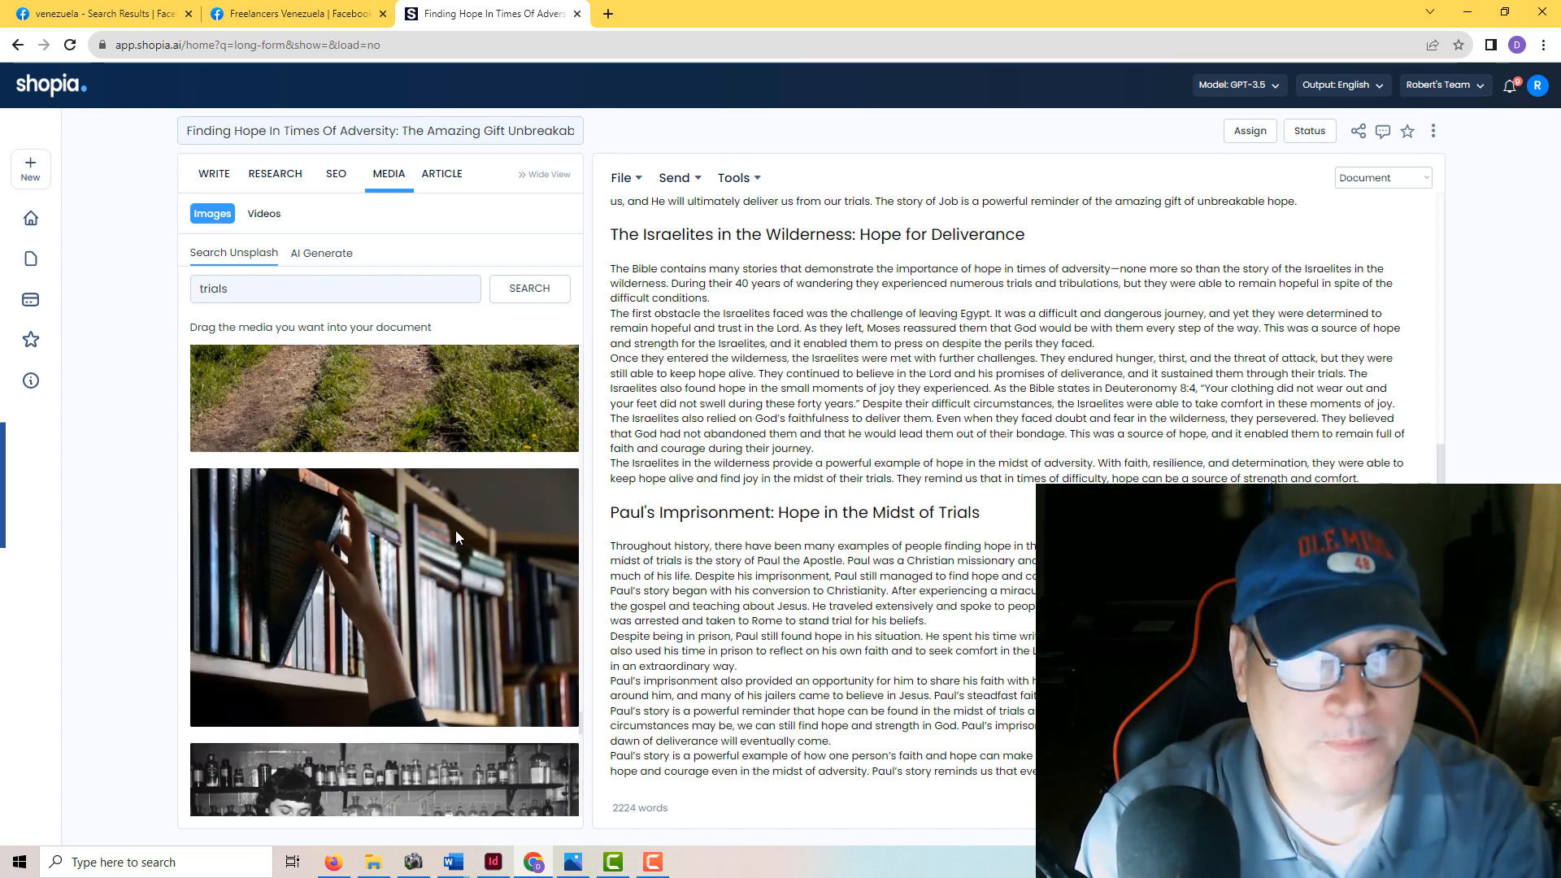
{"action": "scroll", "coordinate": [456, 530], "scroll_direction": "up", "scroll_amount": 12}
- Replace the Unsplash search term with "isreal" and run the image search
{"action": "left_click", "coordinate": [275, 285]}
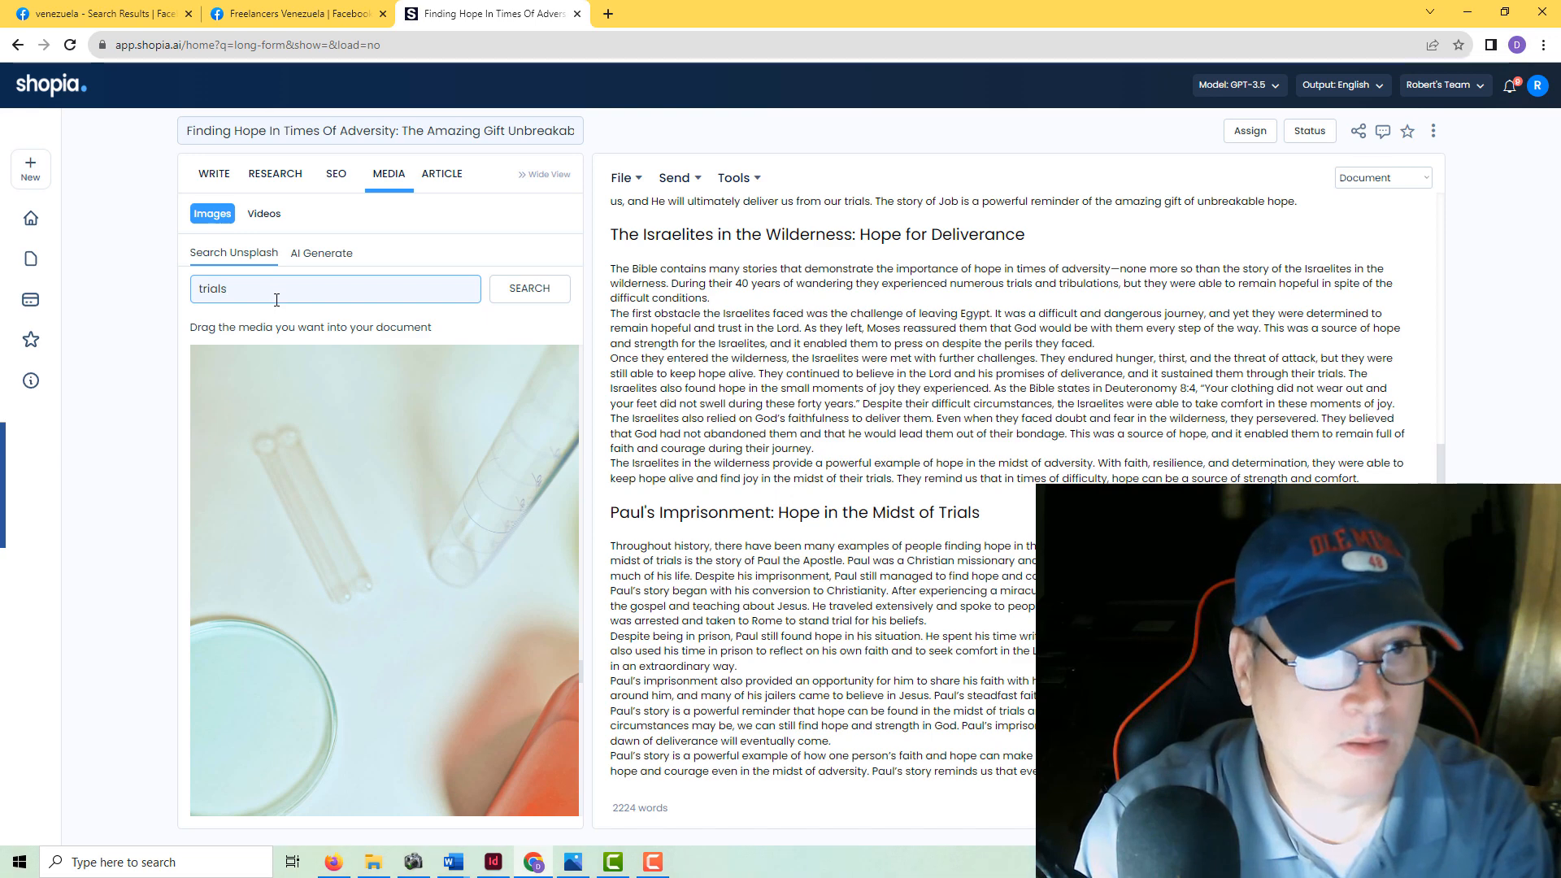
{"action": "left_click_drag", "start_coordinate": [276, 300], "coordinate": [189, 302]}
{"action": "key", "text": "BackSpace"}
{"action": "type", "text": "i"}
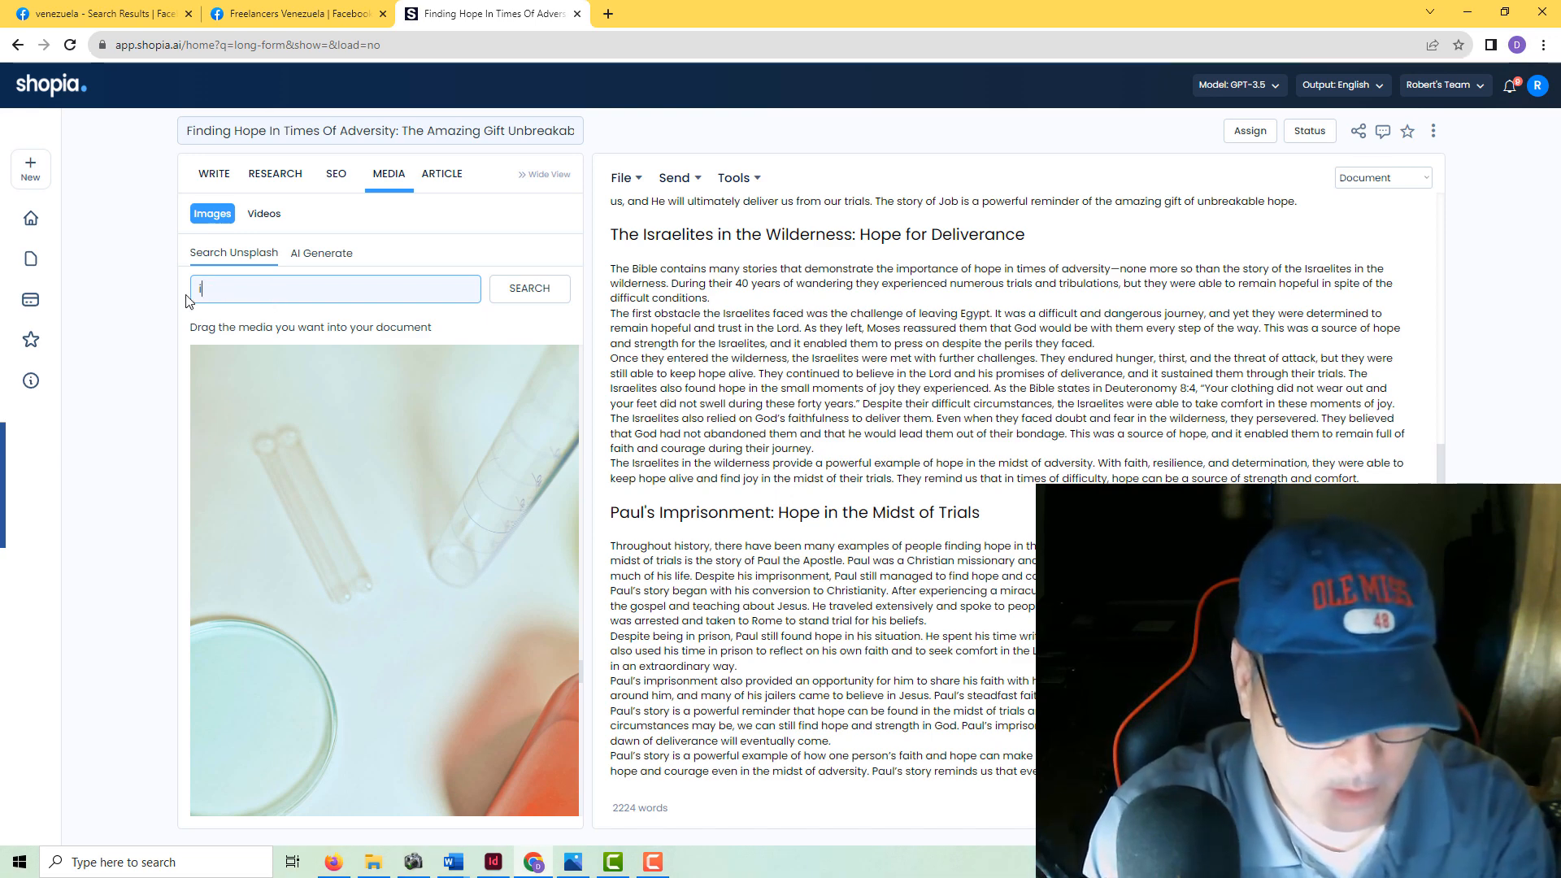
{"action": "type", "text": "s"}
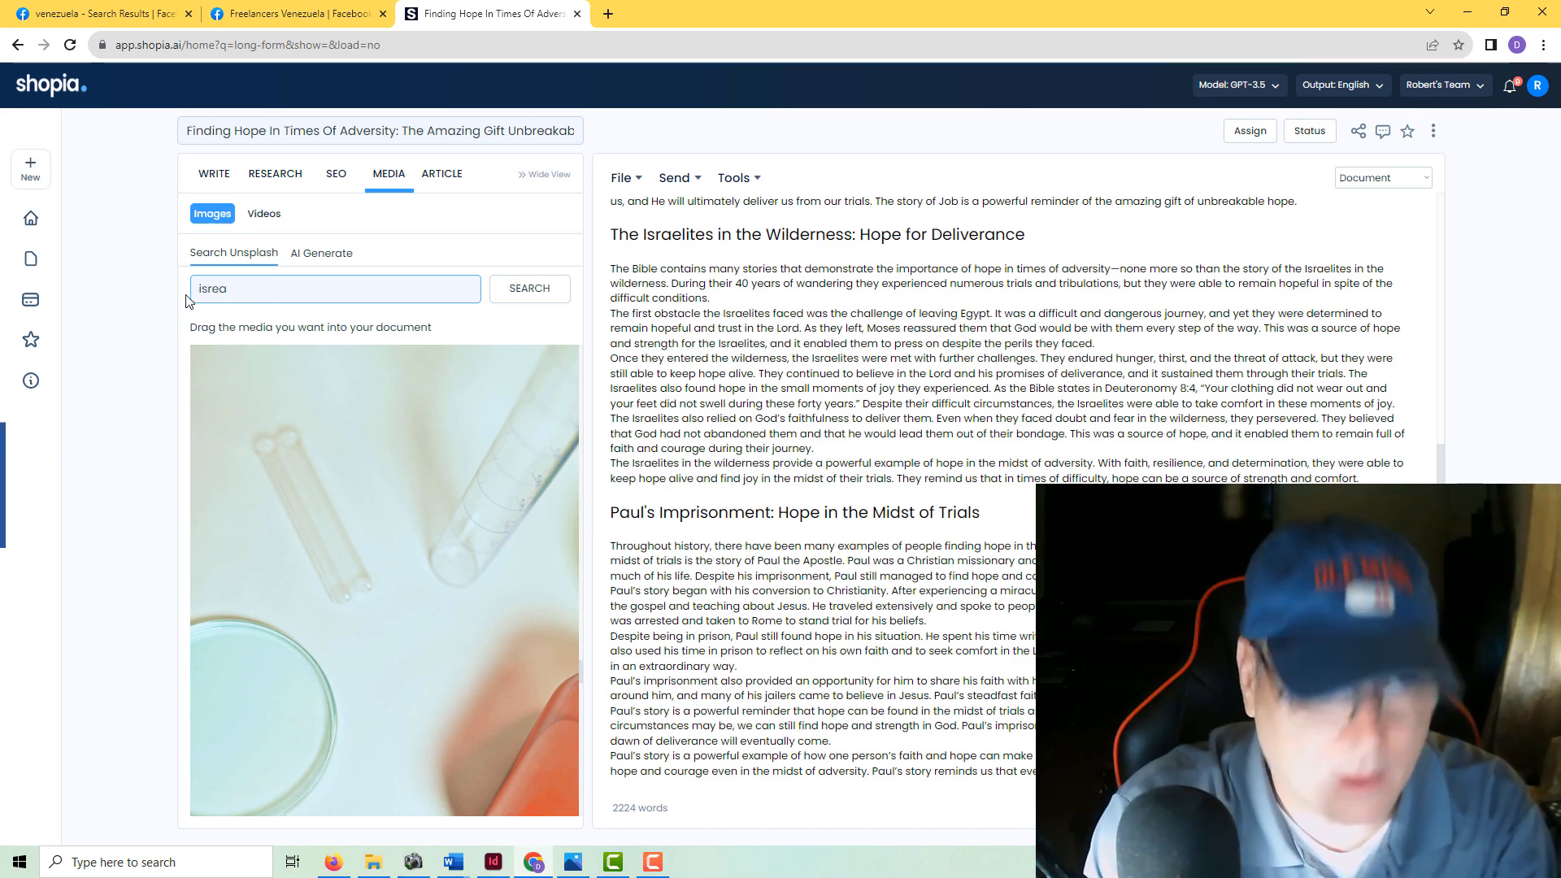
{"action": "type", "text": "r"}
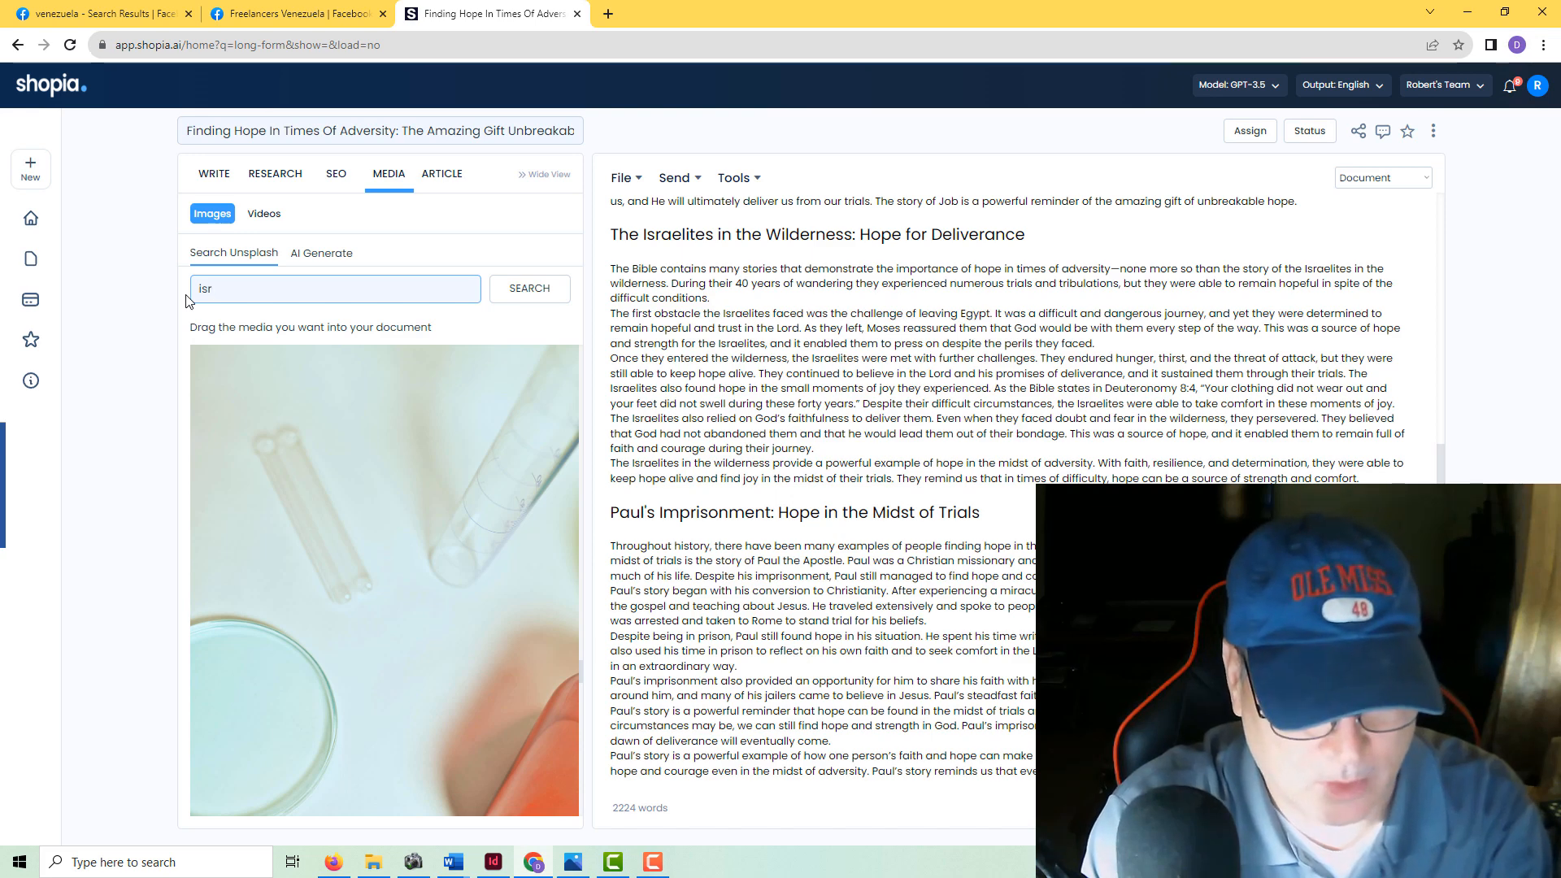
{"action": "type", "text": "eal"}
{"action": "key", "text": "Return"}
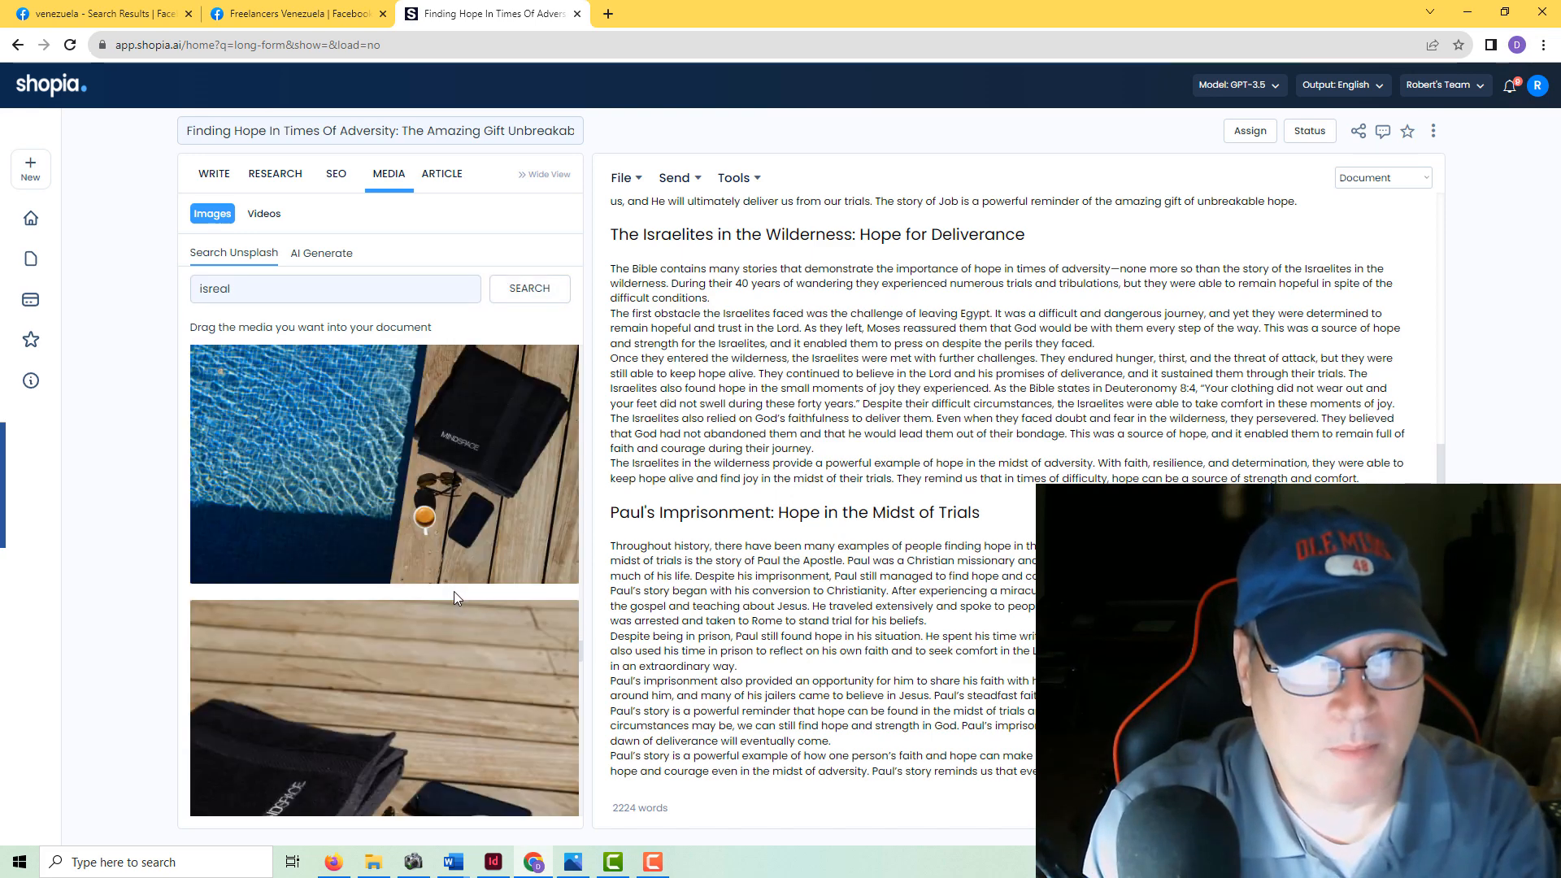
- Insert the photo of the woman sitting on seaside rocks between the Israelites in the Wilderness section and the Paul's Imprisonment heading
{"action": "scroll", "coordinate": [454, 591], "scroll_direction": "down", "scroll_amount": 5}
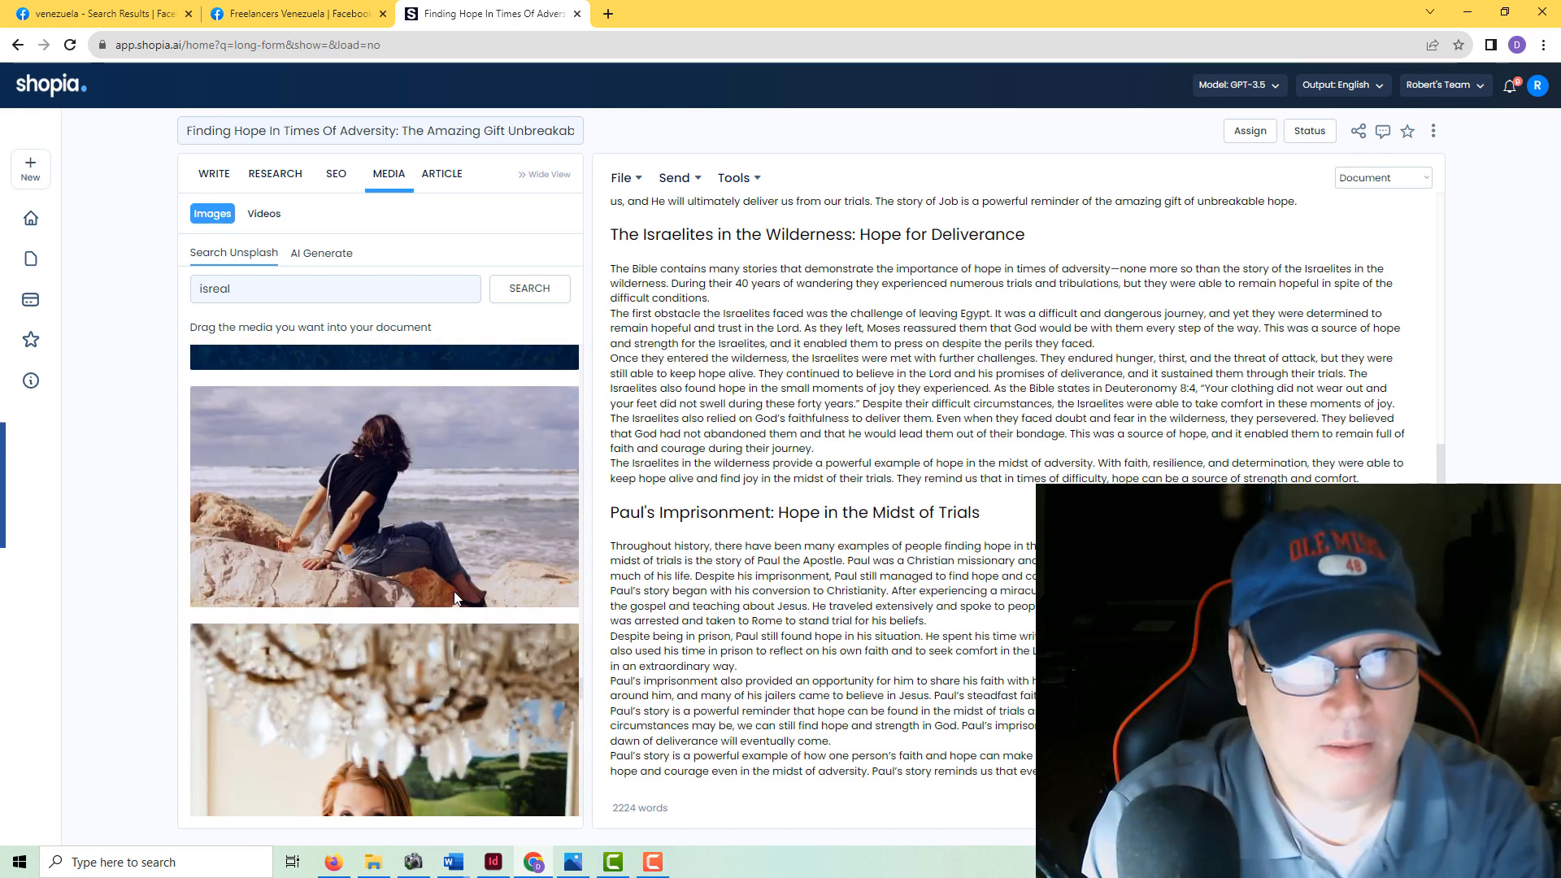
{"action": "scroll", "coordinate": [453, 592], "scroll_direction": "down", "scroll_amount": 5}
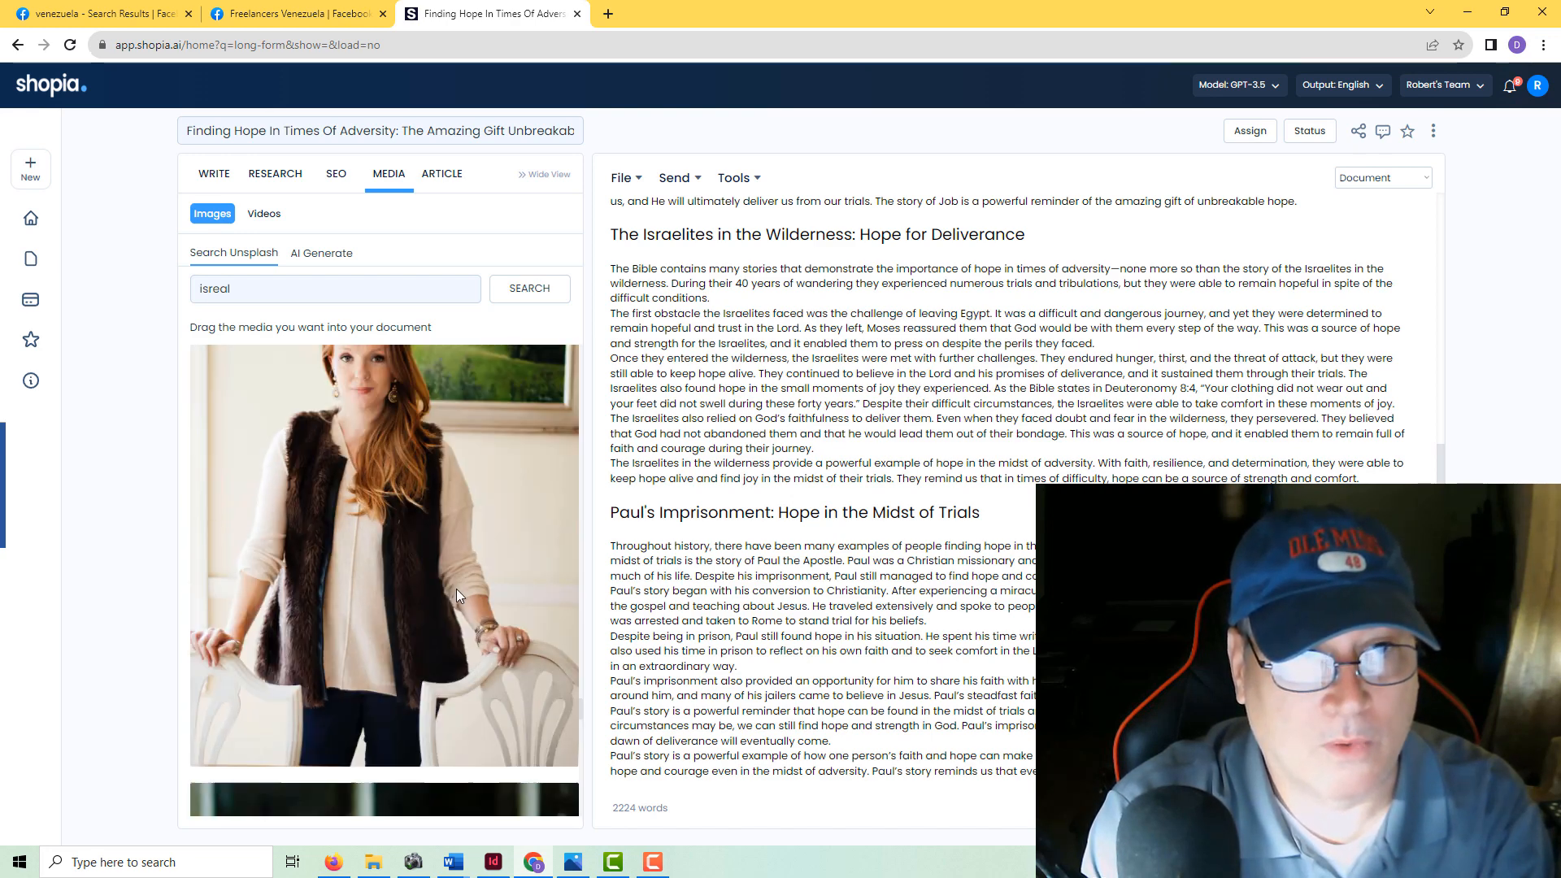
{"action": "scroll", "coordinate": [457, 596], "scroll_direction": "down", "scroll_amount": 8}
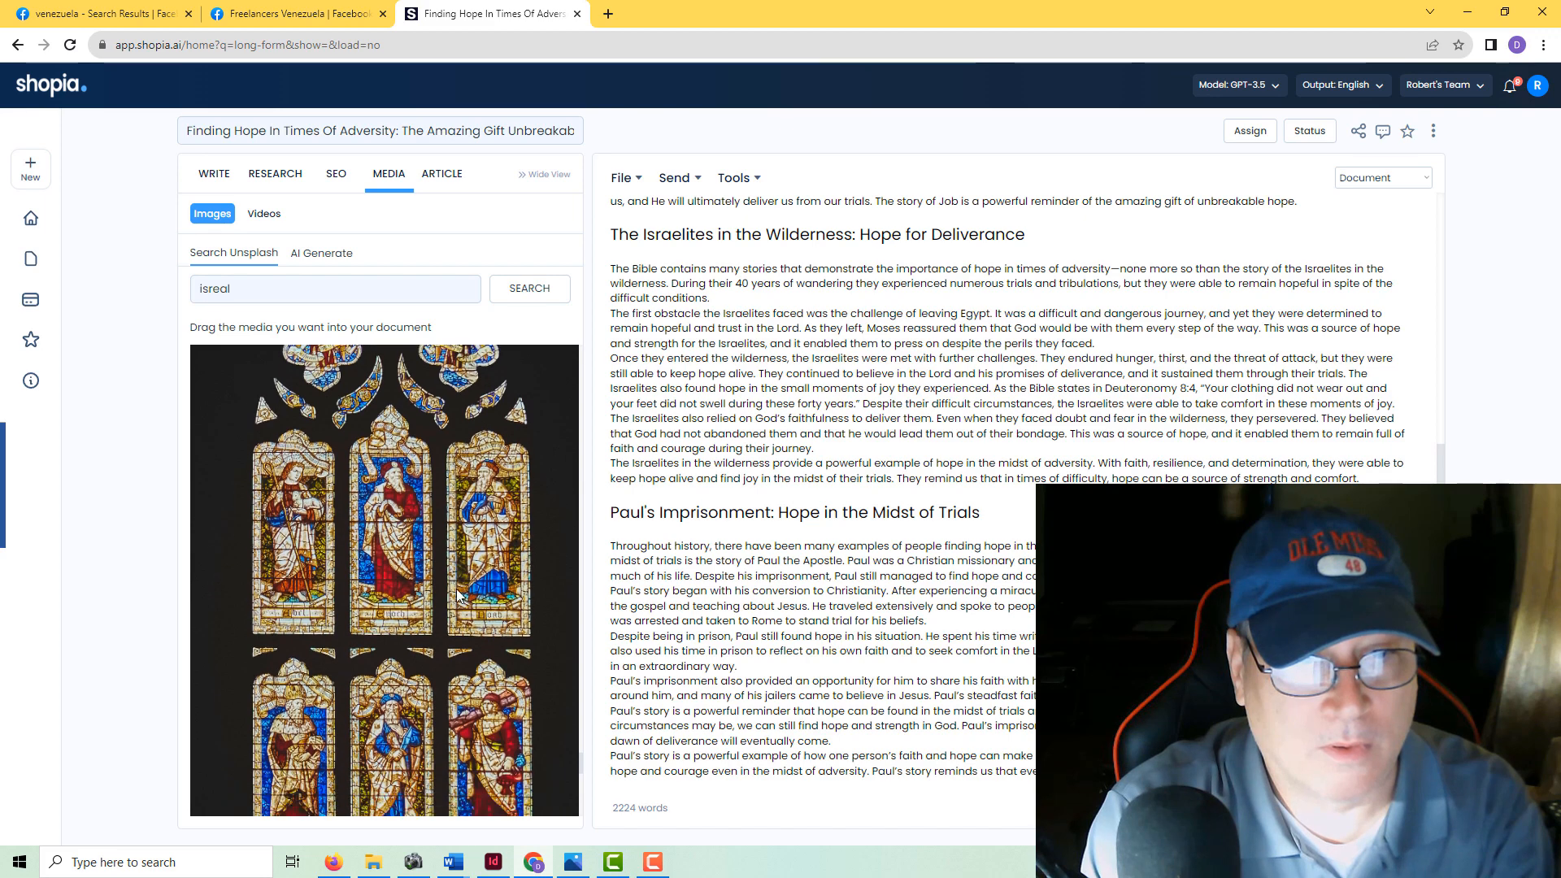
{"action": "scroll", "coordinate": [457, 596], "scroll_direction": "down", "scroll_amount": 8}
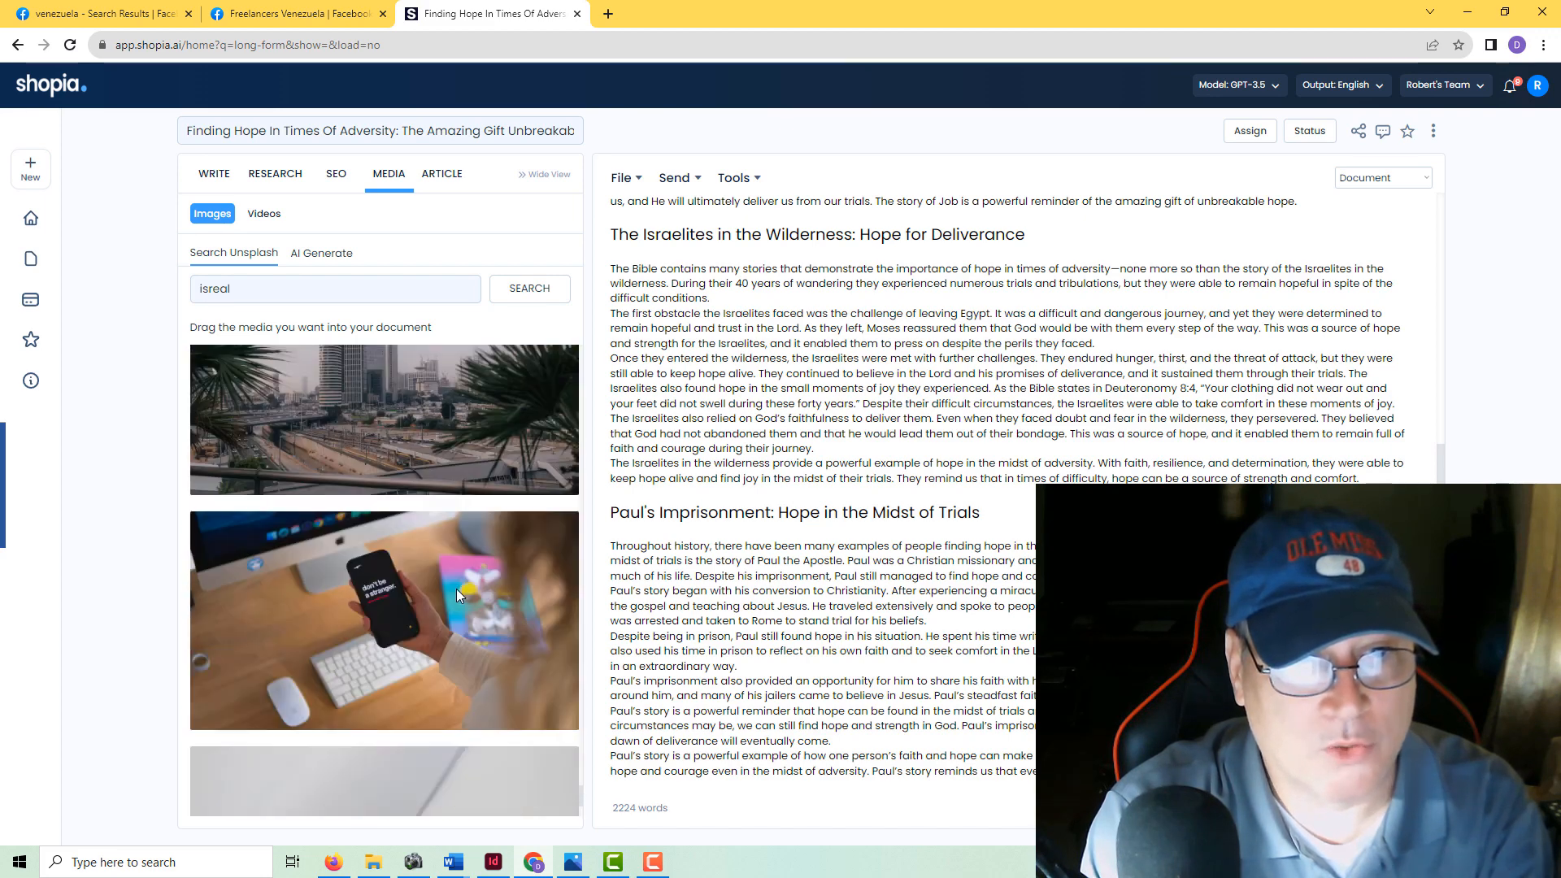
{"action": "scroll", "coordinate": [456, 589], "scroll_direction": "up", "scroll_amount": 8}
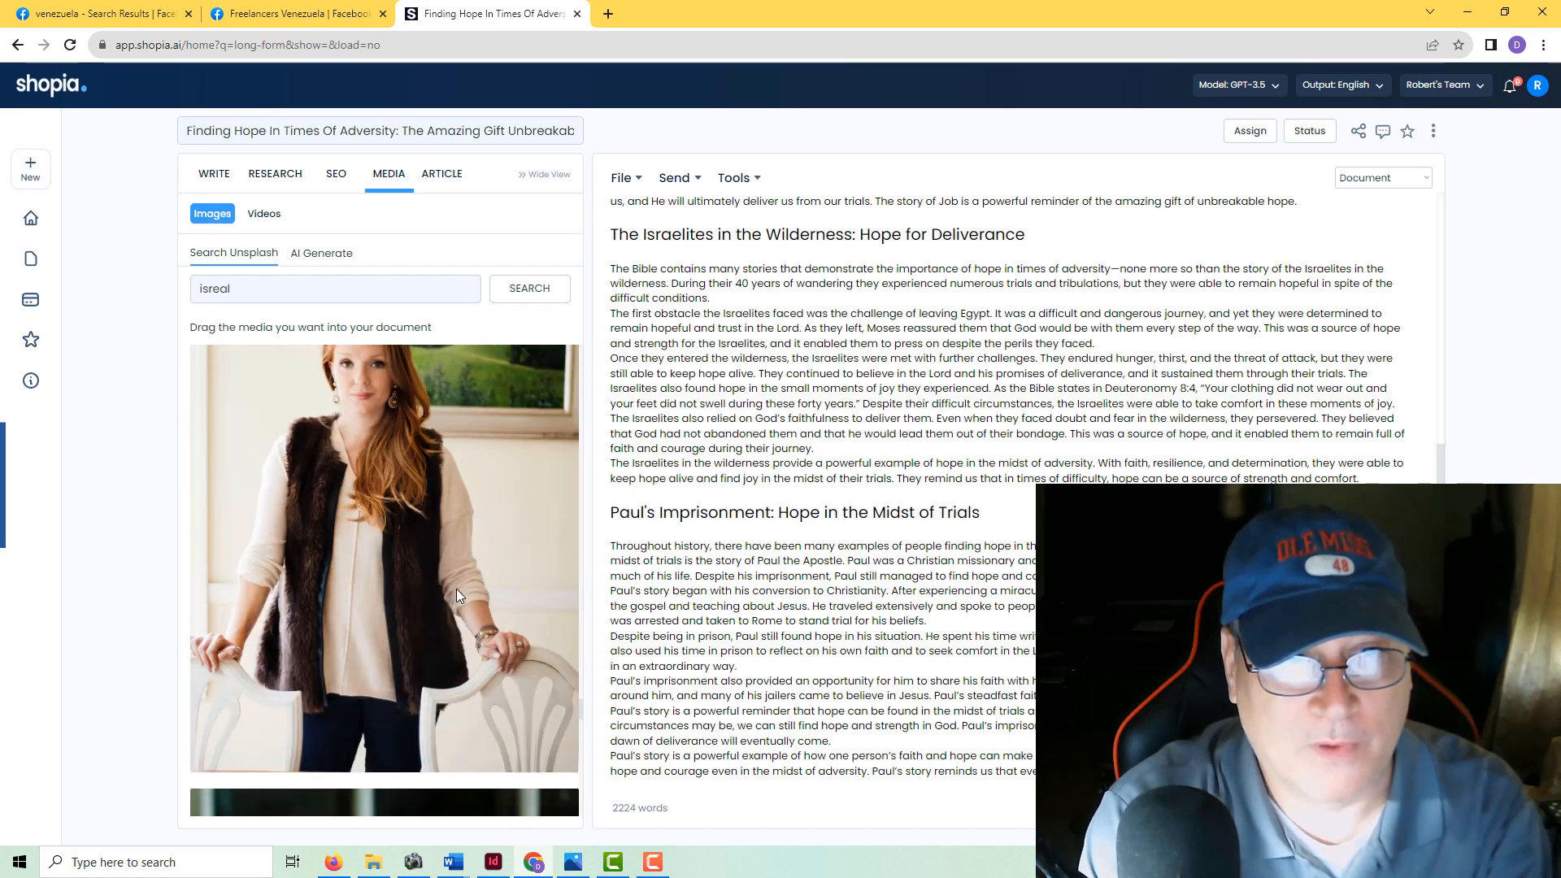
{"action": "scroll", "coordinate": [457, 588], "scroll_direction": "up", "scroll_amount": 8}
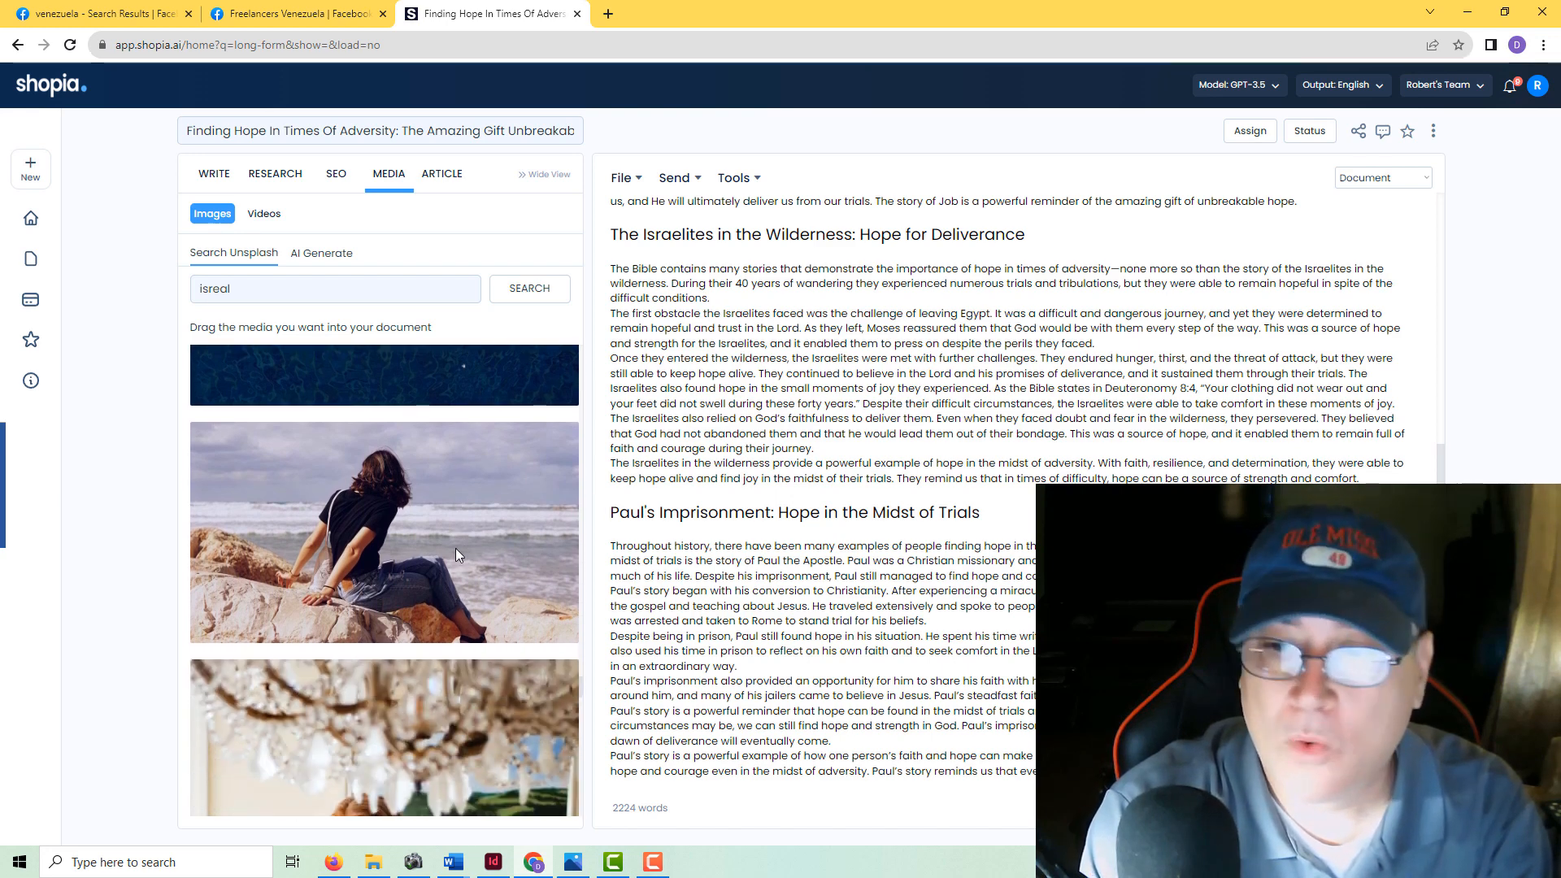
{"action": "left_click_drag", "start_coordinate": [455, 548], "coordinate": [627, 499]}
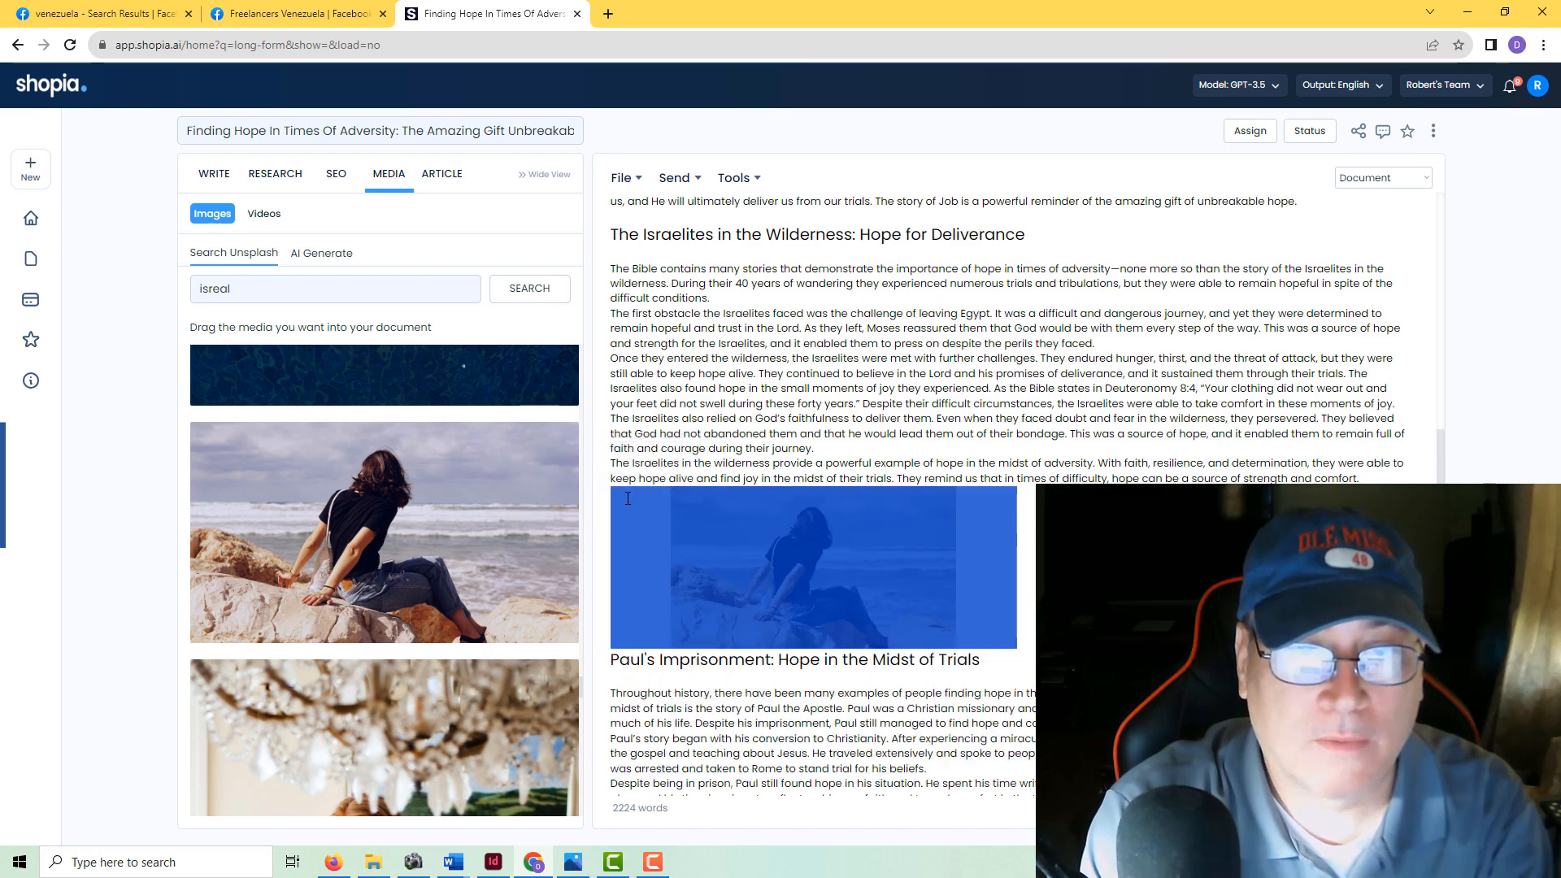
- Check the article's closing sections and search Unsplash for "israel" with the corrected spelling
{"action": "left_click", "coordinate": [288, 291]}
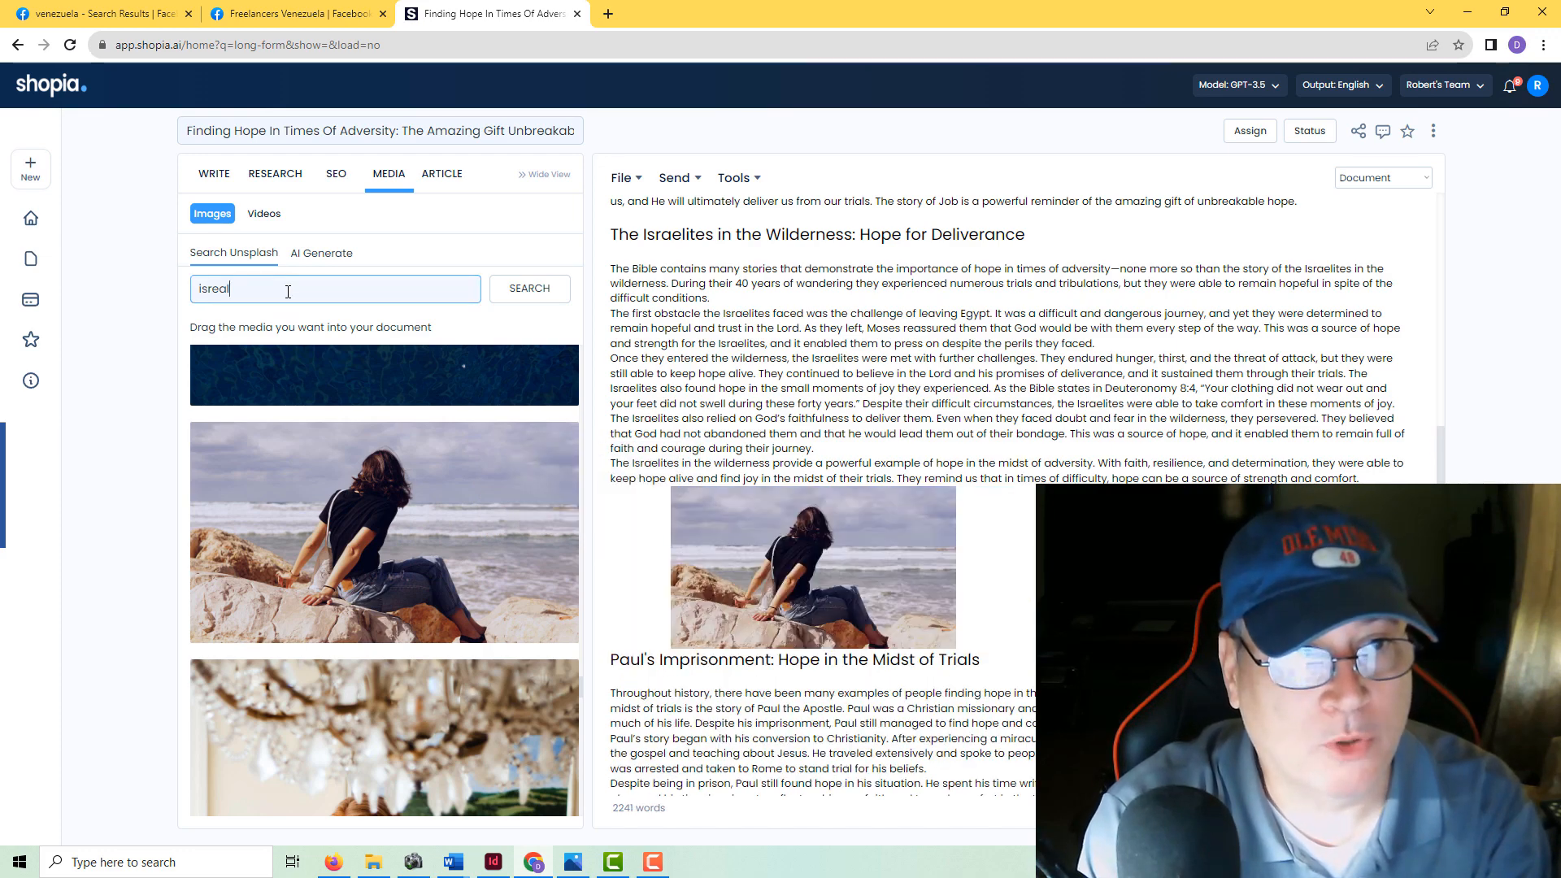
{"action": "scroll", "coordinate": [995, 485], "scroll_direction": "down", "scroll_amount": 10}
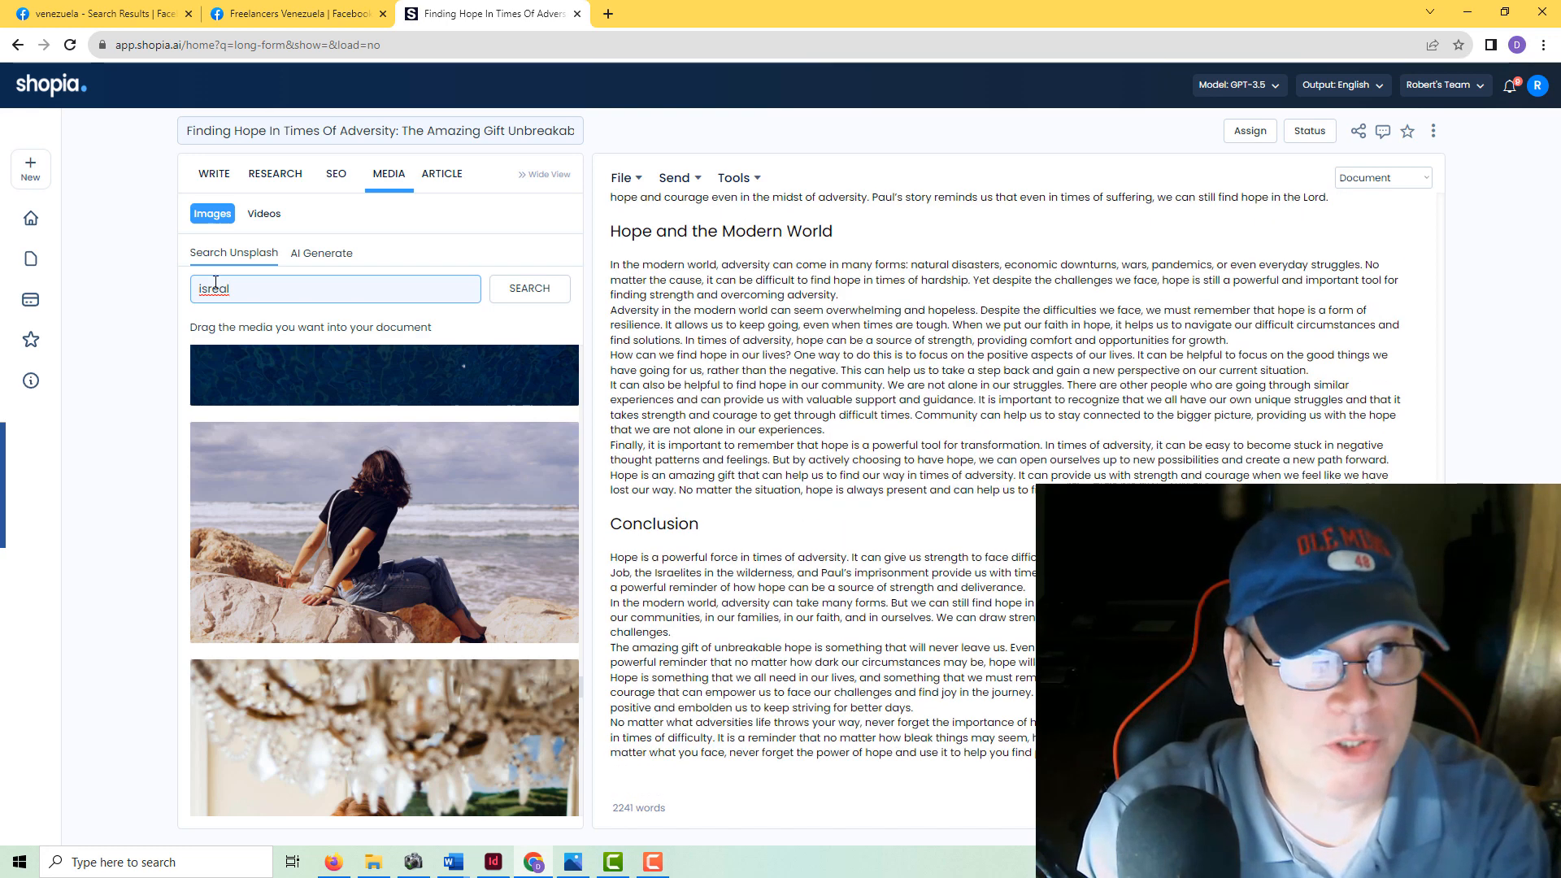
{"action": "key", "text": "ctrl+a"}
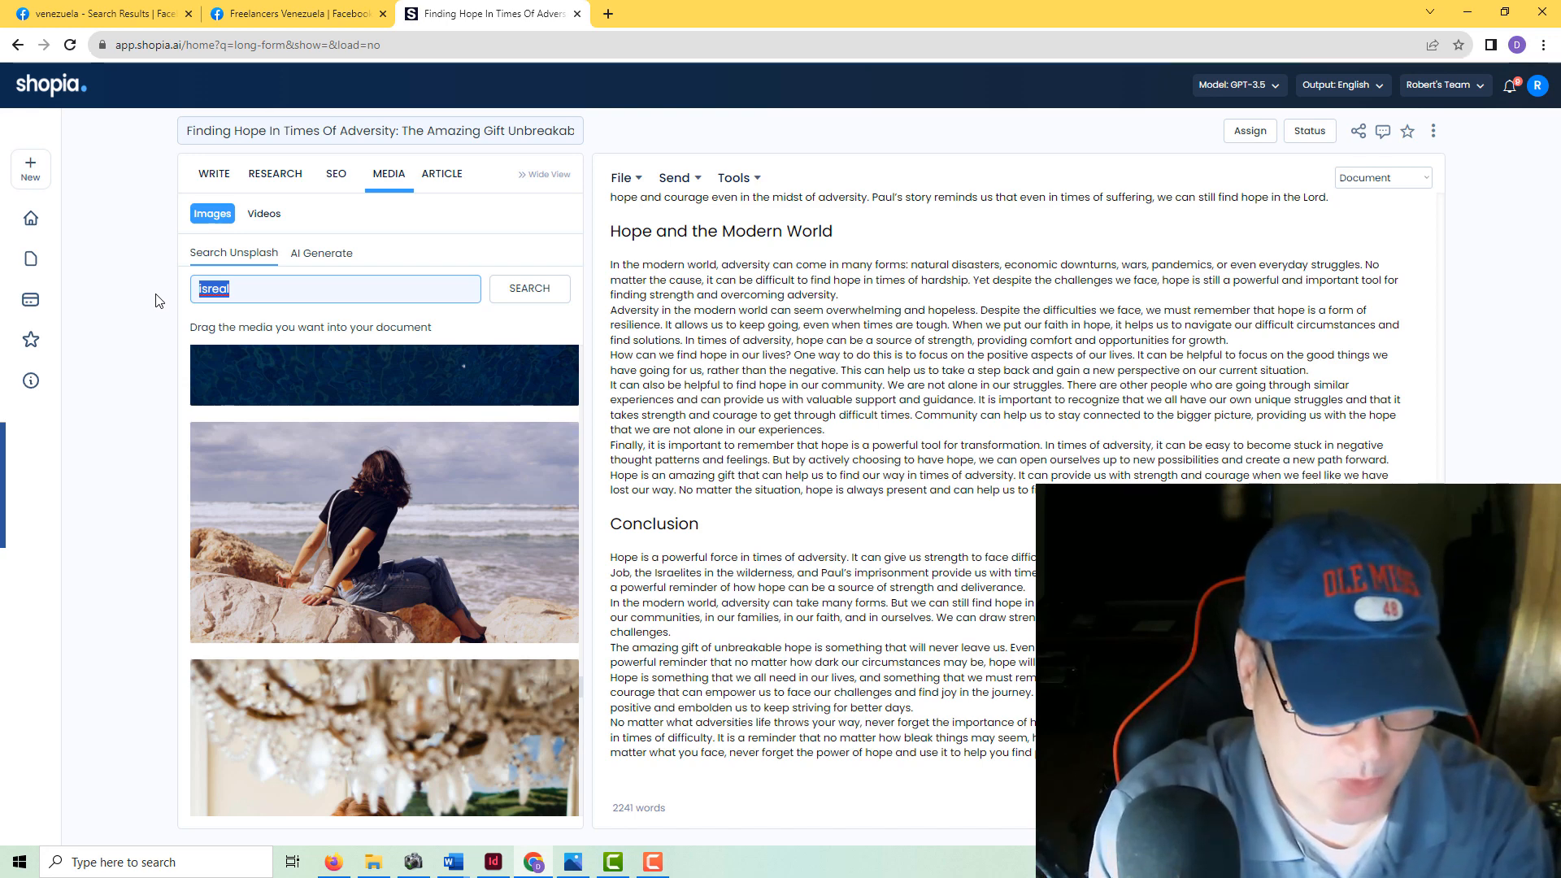
{"action": "type", "text": "israel"}
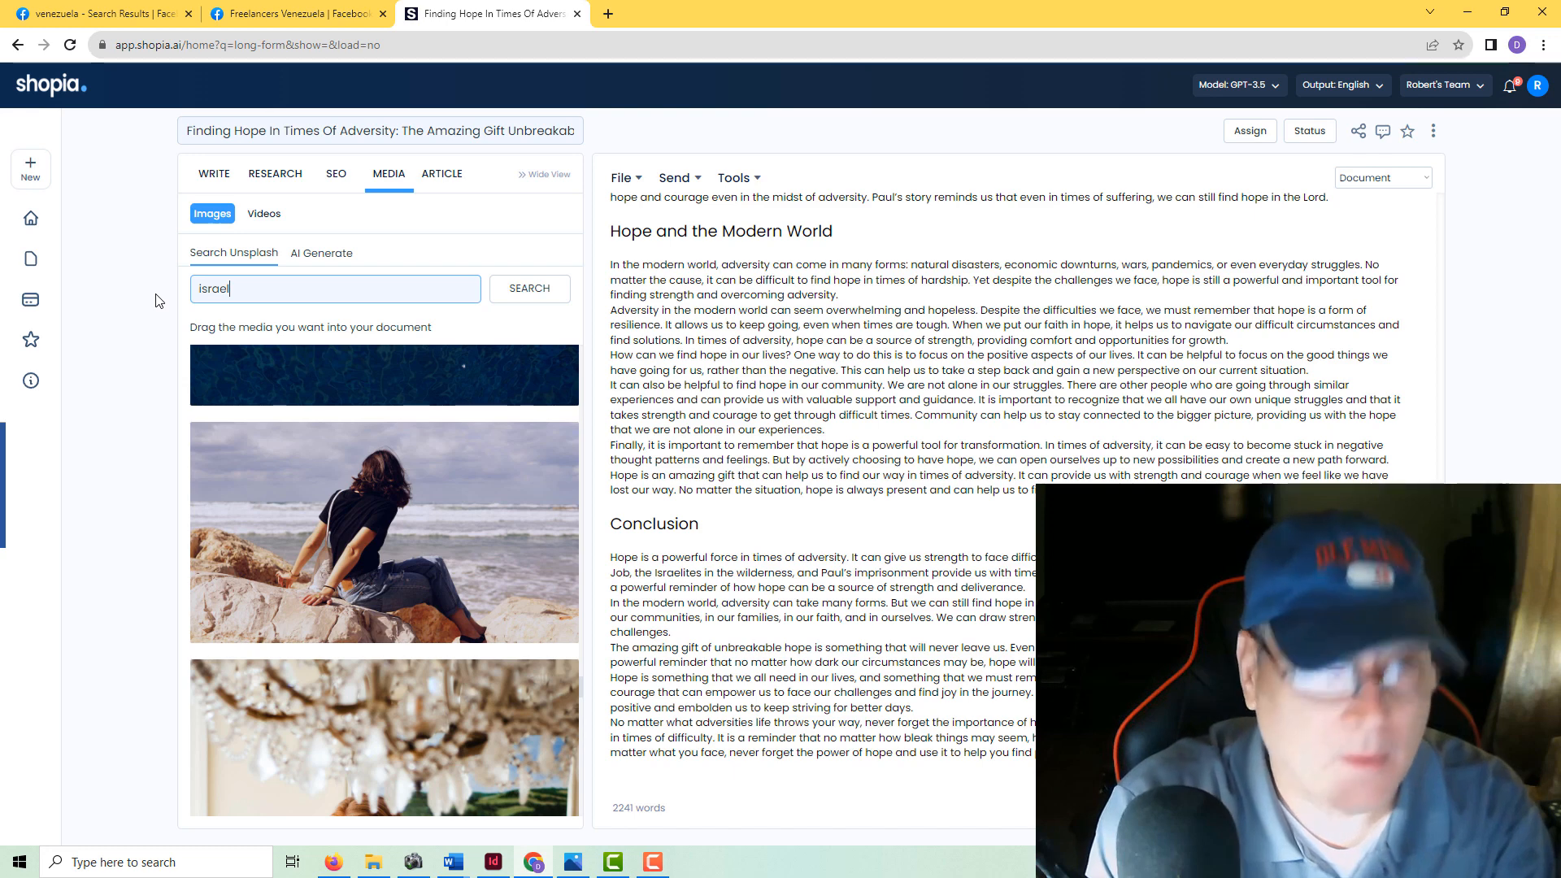
{"action": "key", "text": "Return"}
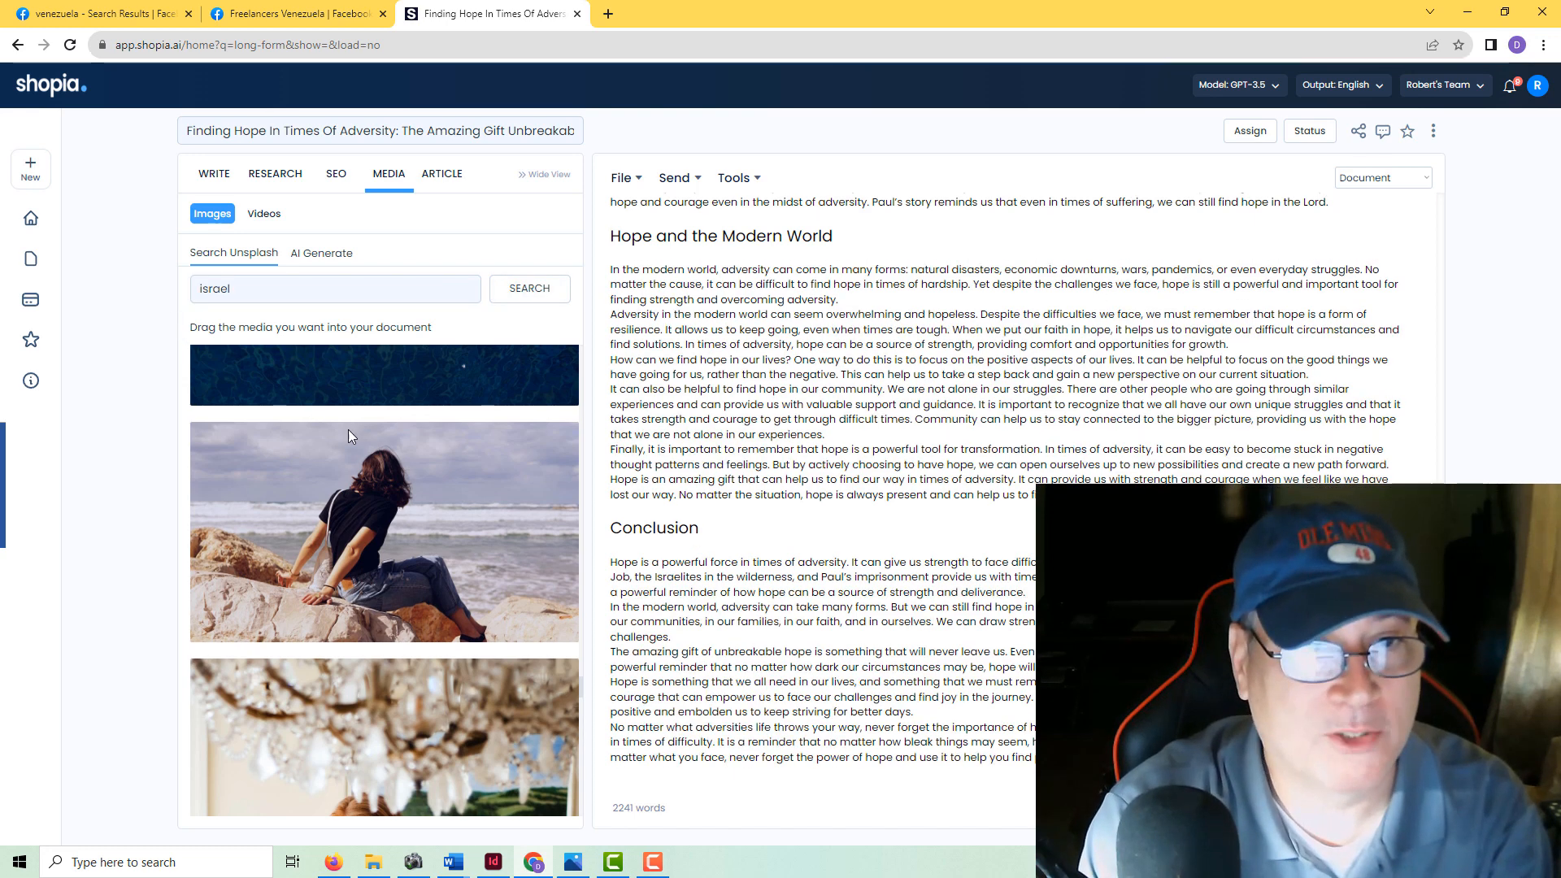
- Insert the photo of the golden-domed shrine above the city between the Hope and the Modern World section and the Conclusion heading
{"action": "scroll", "coordinate": [459, 536], "scroll_direction": "down", "scroll_amount": 15}
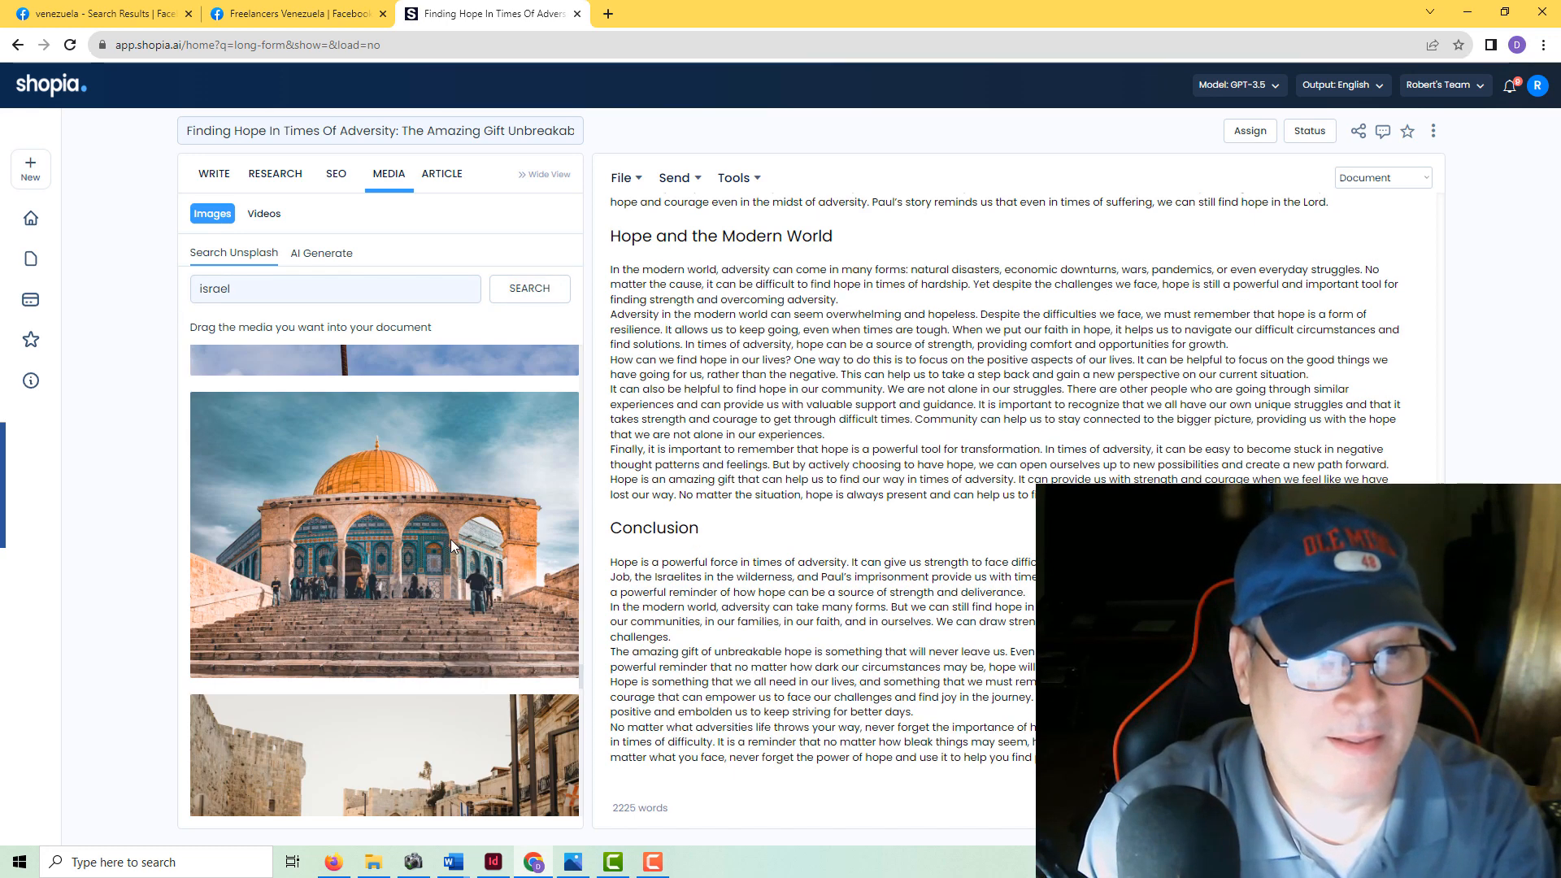
{"action": "scroll", "coordinate": [447, 532], "scroll_direction": "up", "scroll_amount": 20}
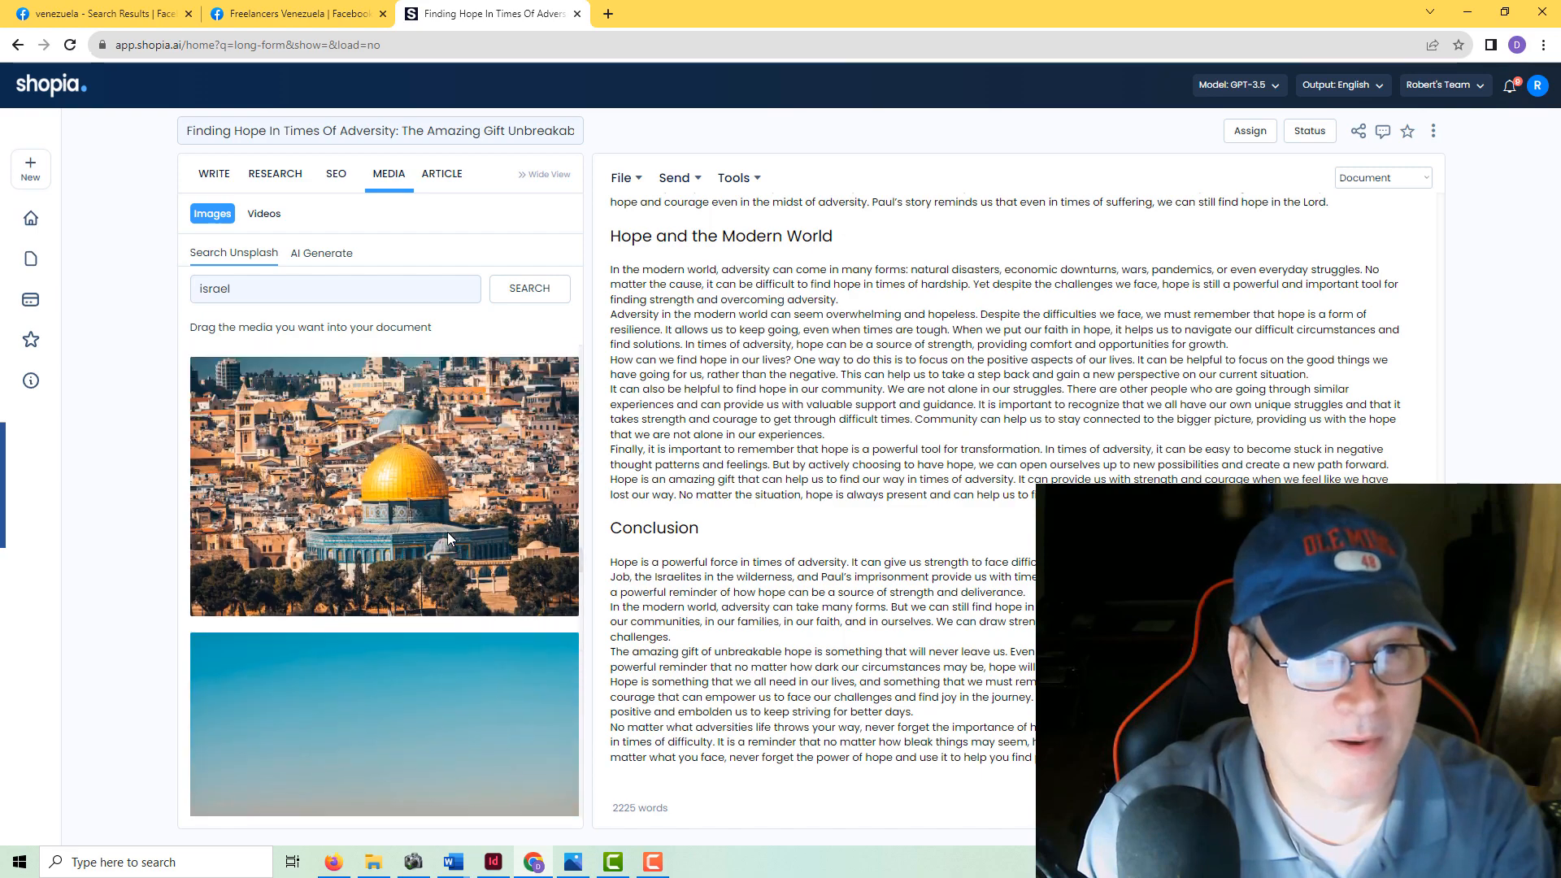
{"action": "scroll", "coordinate": [447, 539], "scroll_direction": "up", "scroll_amount": 10}
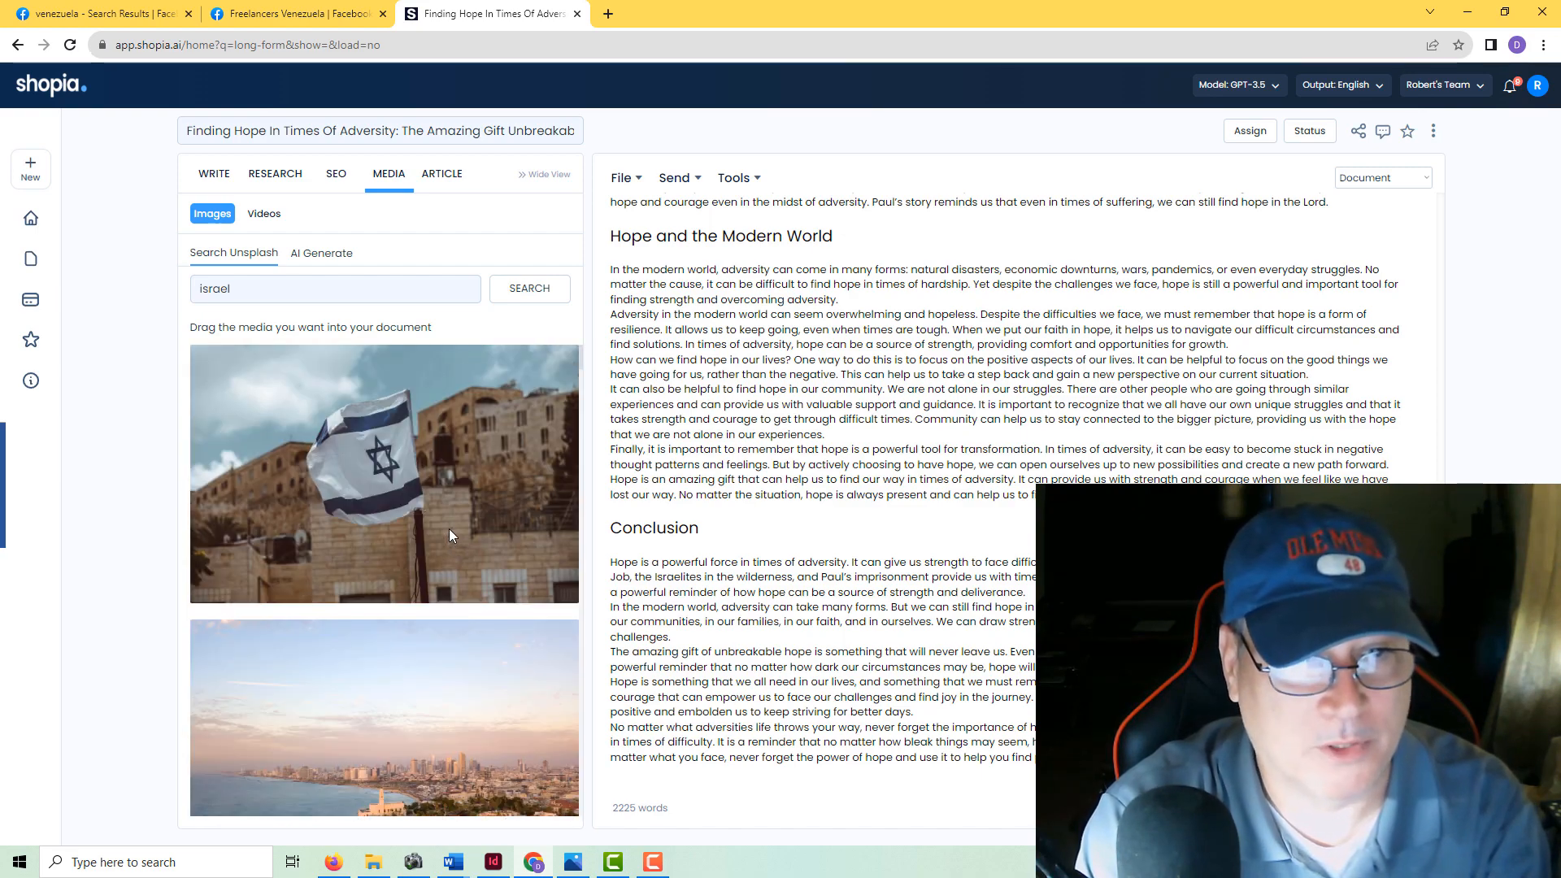
{"action": "scroll", "coordinate": [450, 532], "scroll_direction": "down", "scroll_amount": 10}
{"action": "scroll", "coordinate": [454, 533], "scroll_direction": "down", "scroll_amount": 10}
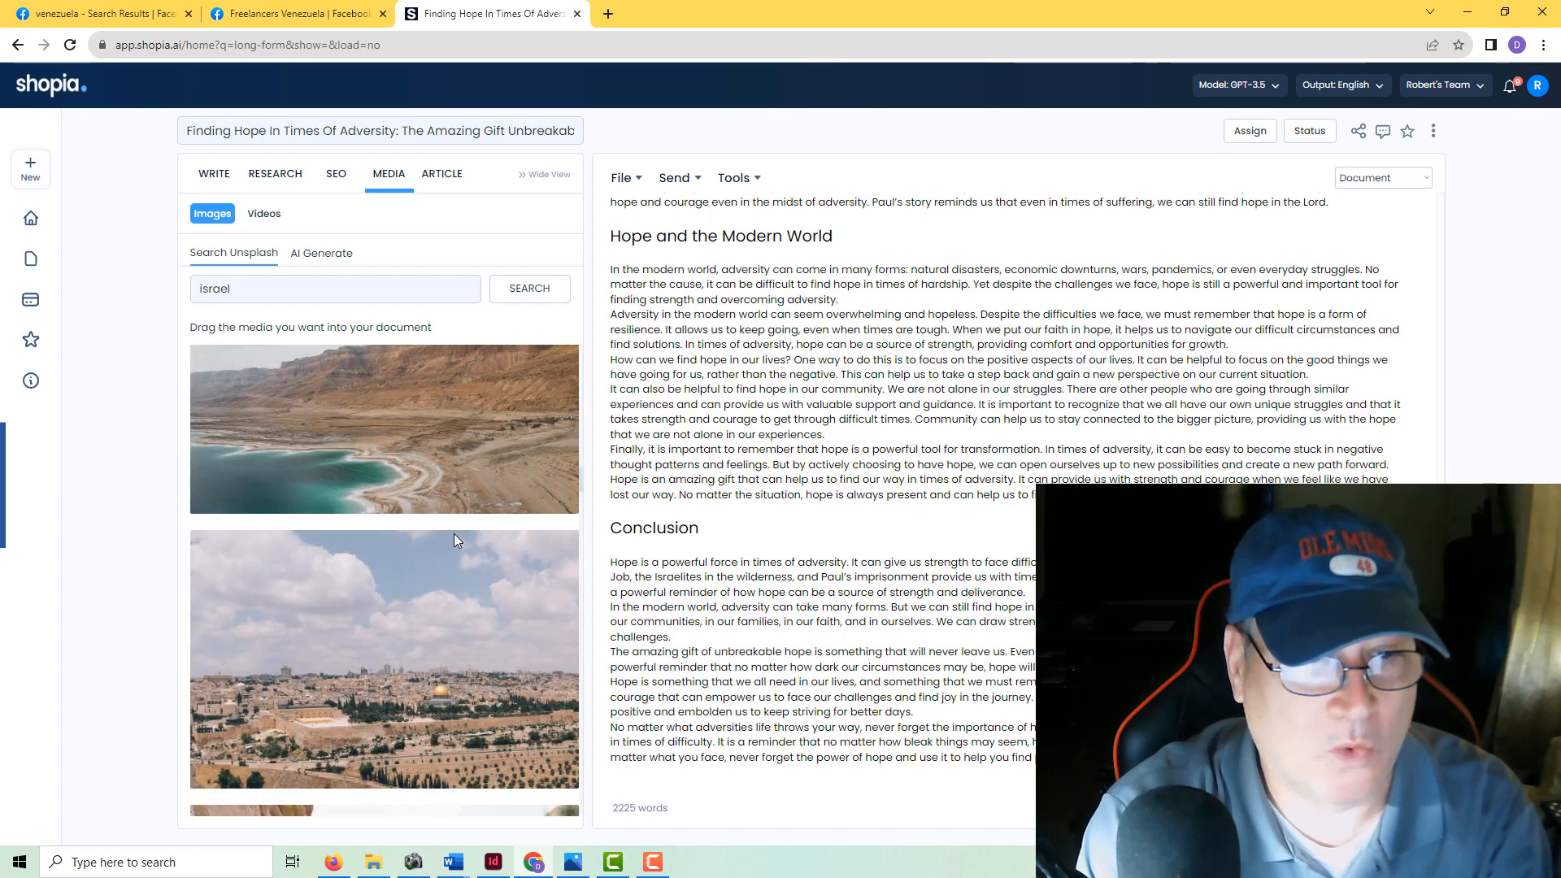
{"action": "scroll", "coordinate": [456, 530], "scroll_direction": "up", "scroll_amount": 5}
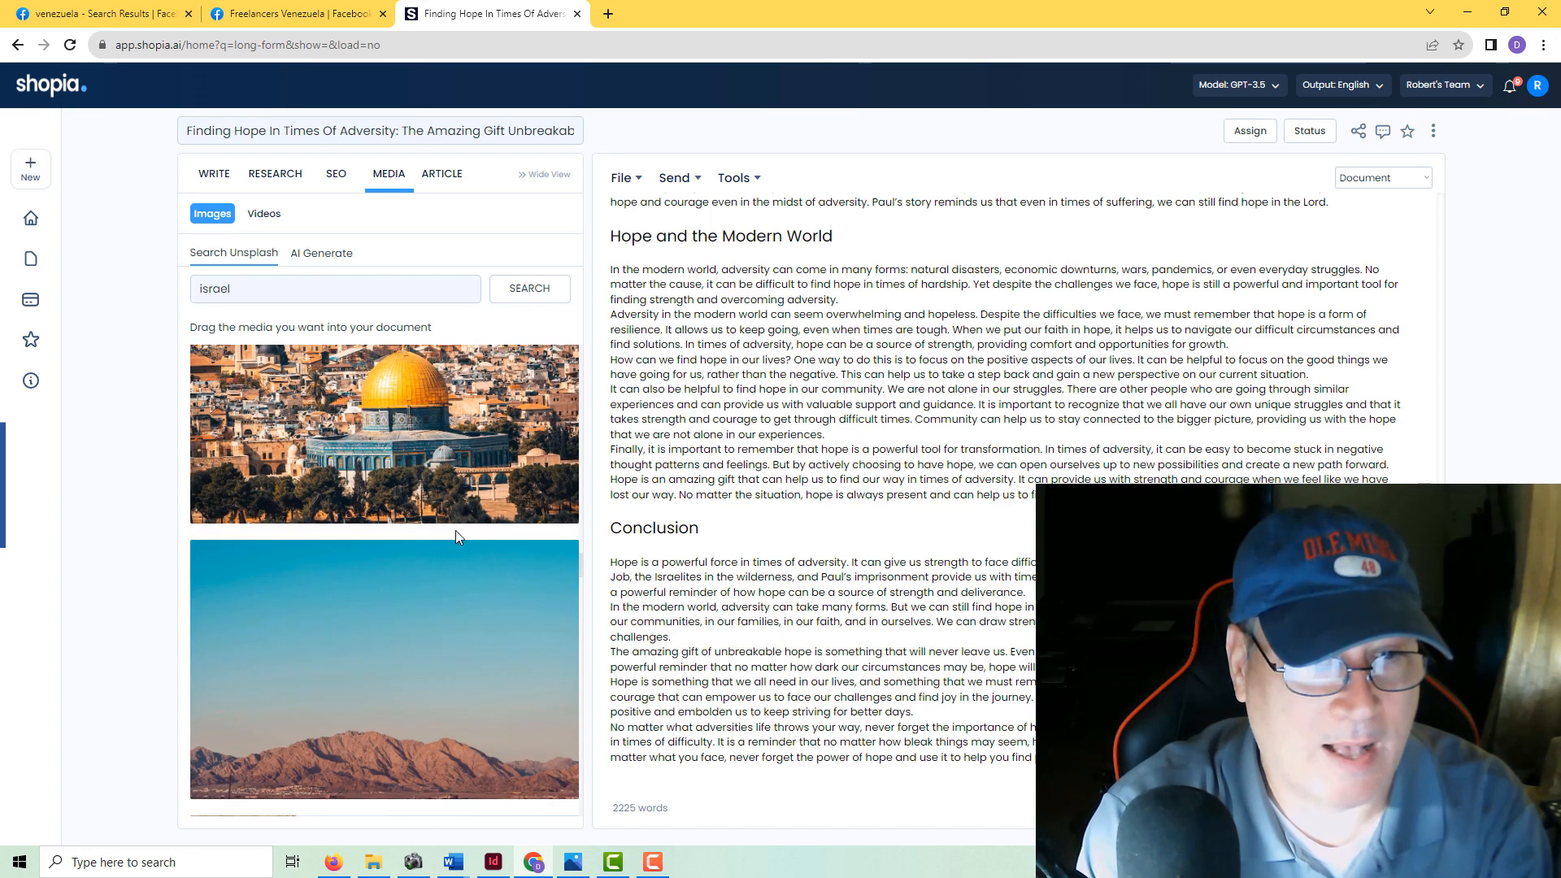
{"action": "left_click_drag", "start_coordinate": [456, 515], "coordinate": [650, 520]}
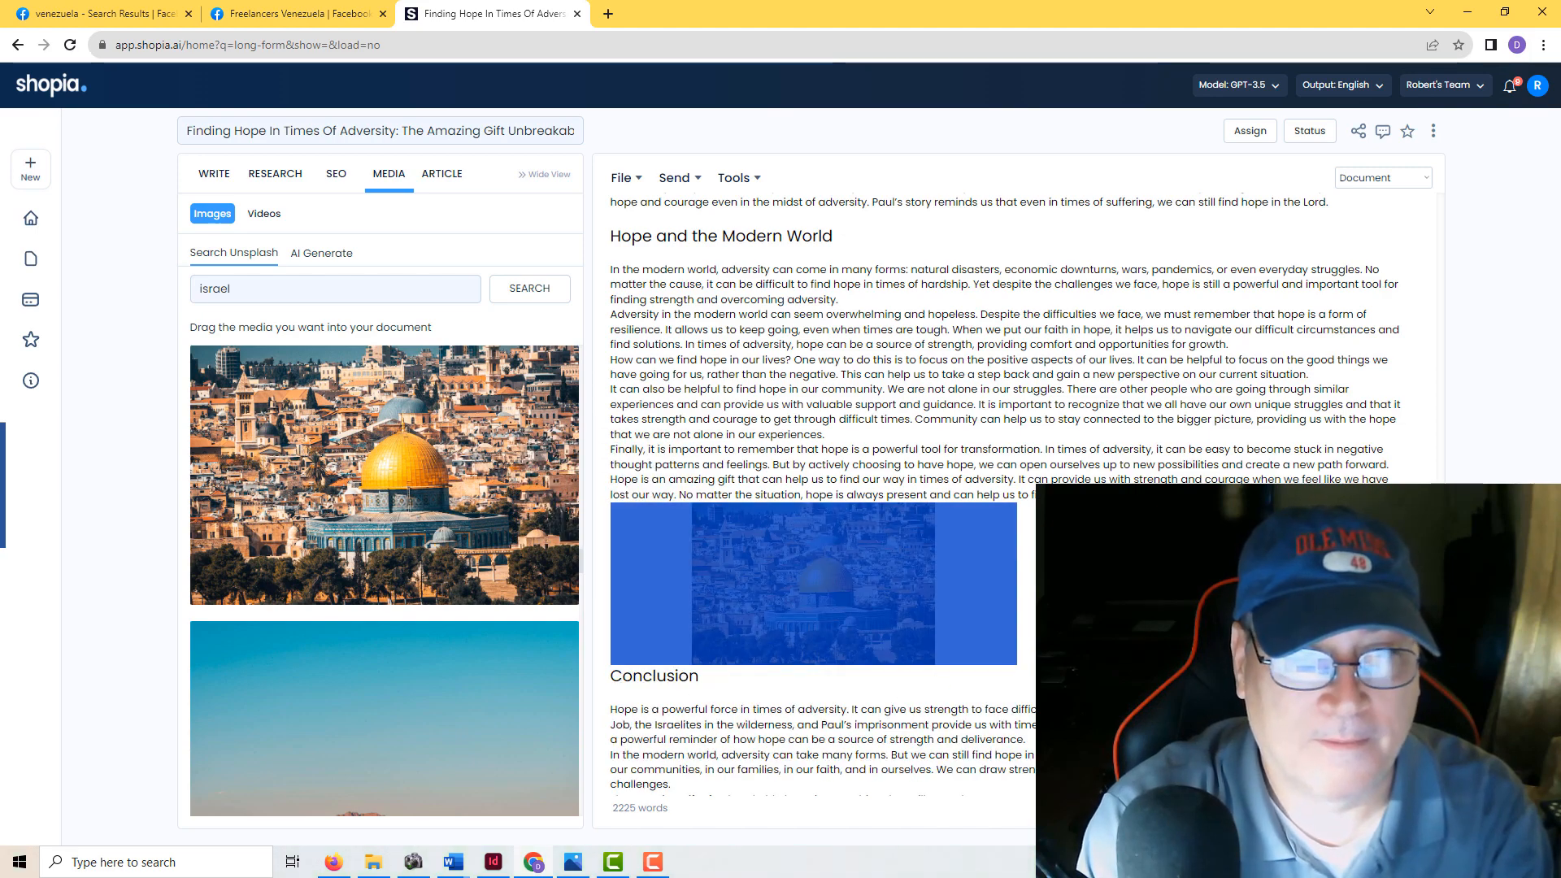
- Review the whole article from the title to the Conclusion, checking where the inserted pictures sit
{"action": "scroll", "coordinate": [1006, 496], "scroll_direction": "up", "scroll_amount": 18}
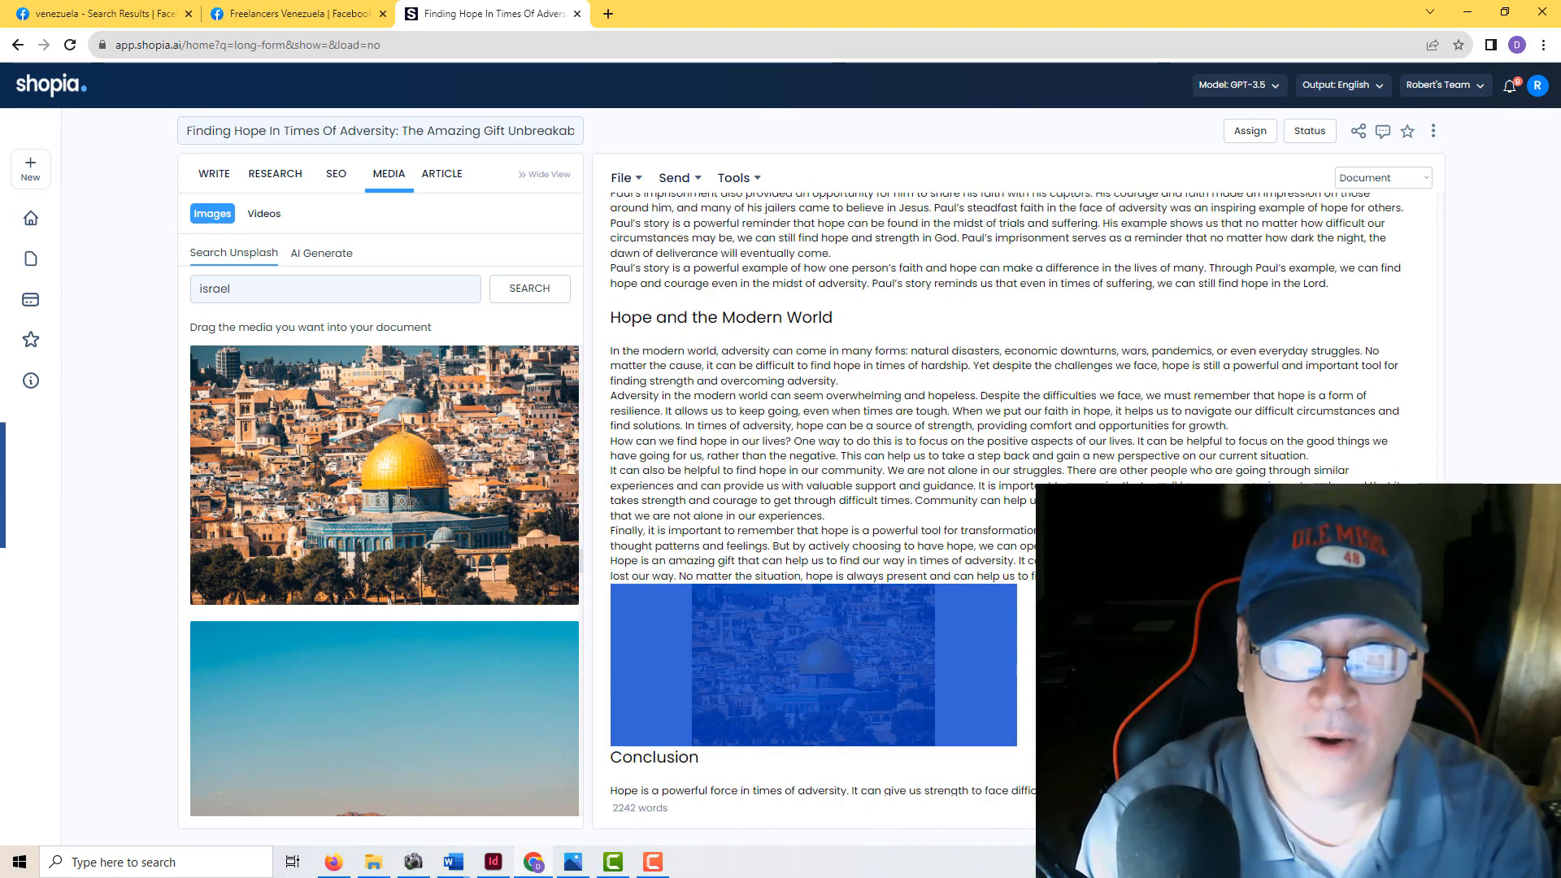
{"action": "scroll", "coordinate": [821, 488], "scroll_direction": "down", "scroll_amount": 15}
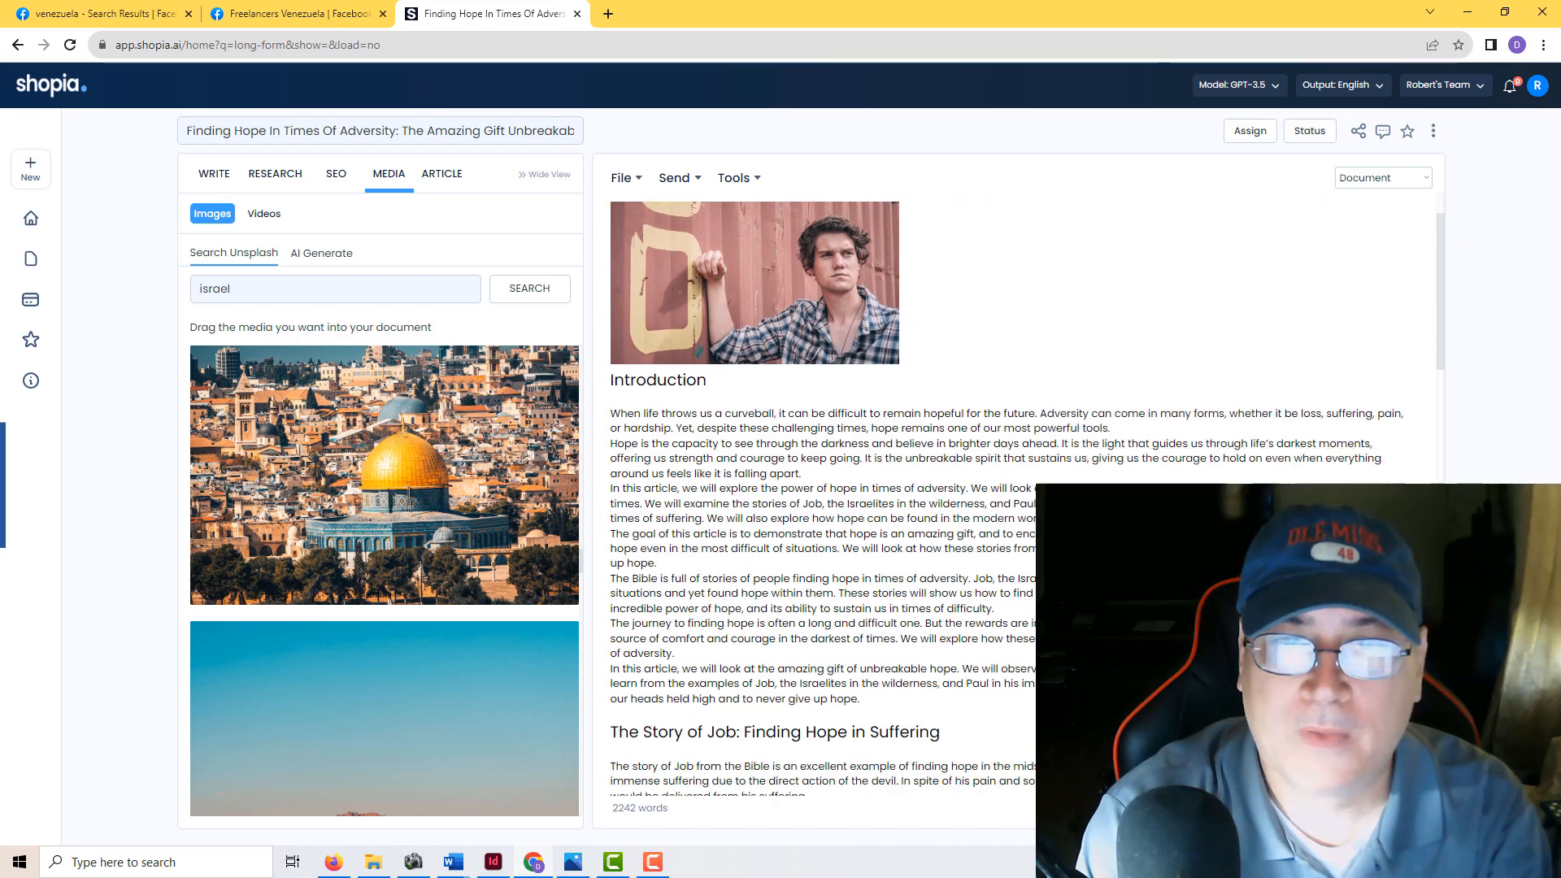
{"action": "scroll", "coordinate": [821, 488], "scroll_direction": "up", "scroll_amount": 18}
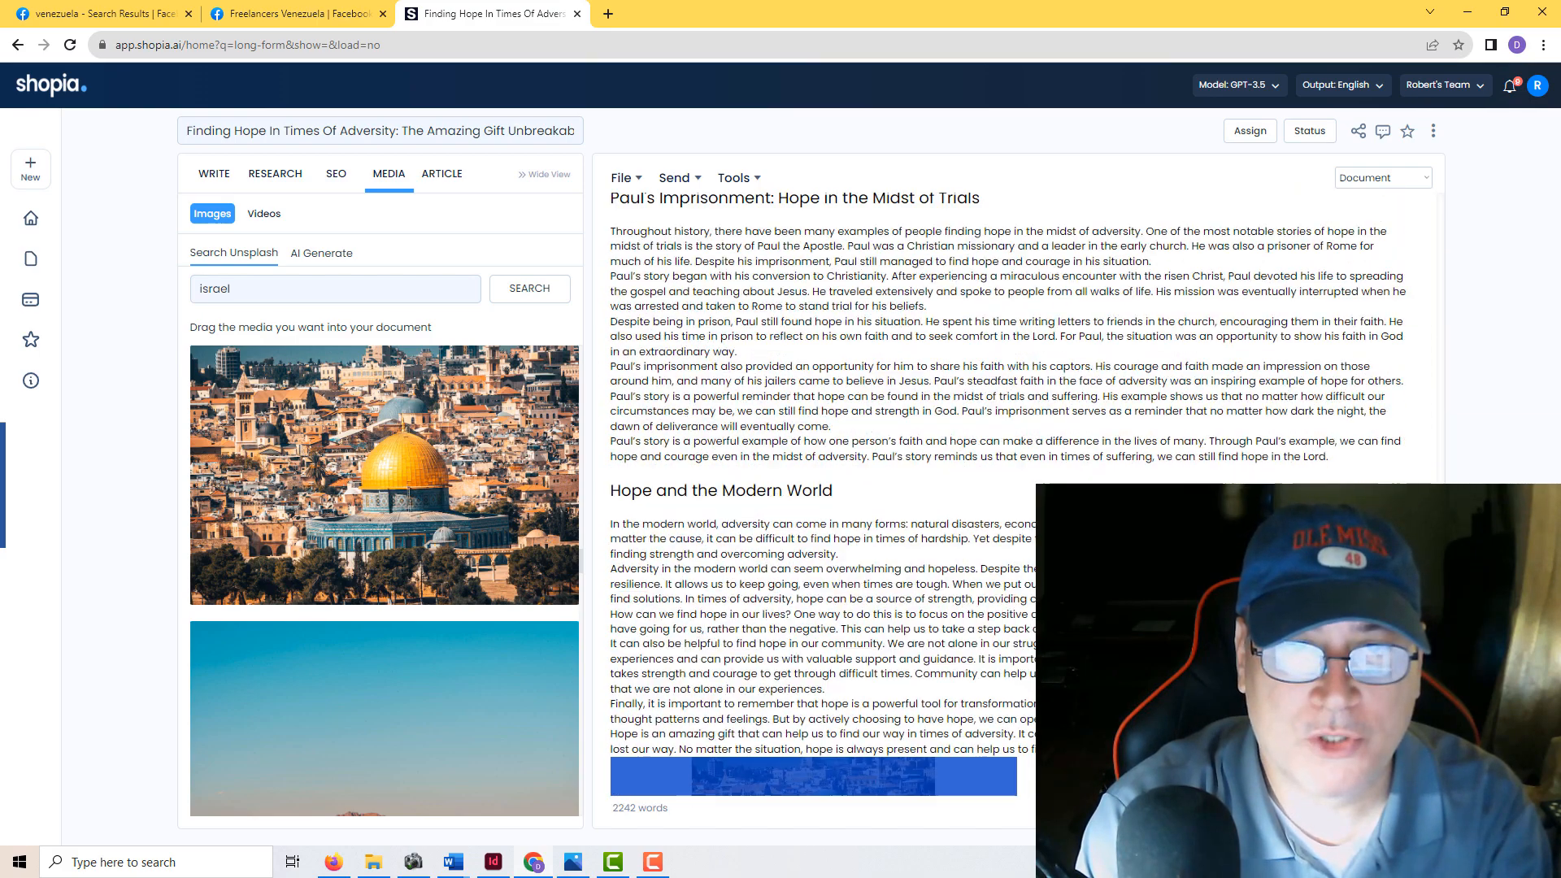
{"action": "scroll", "coordinate": [821, 488], "scroll_direction": "down", "scroll_amount": 15}
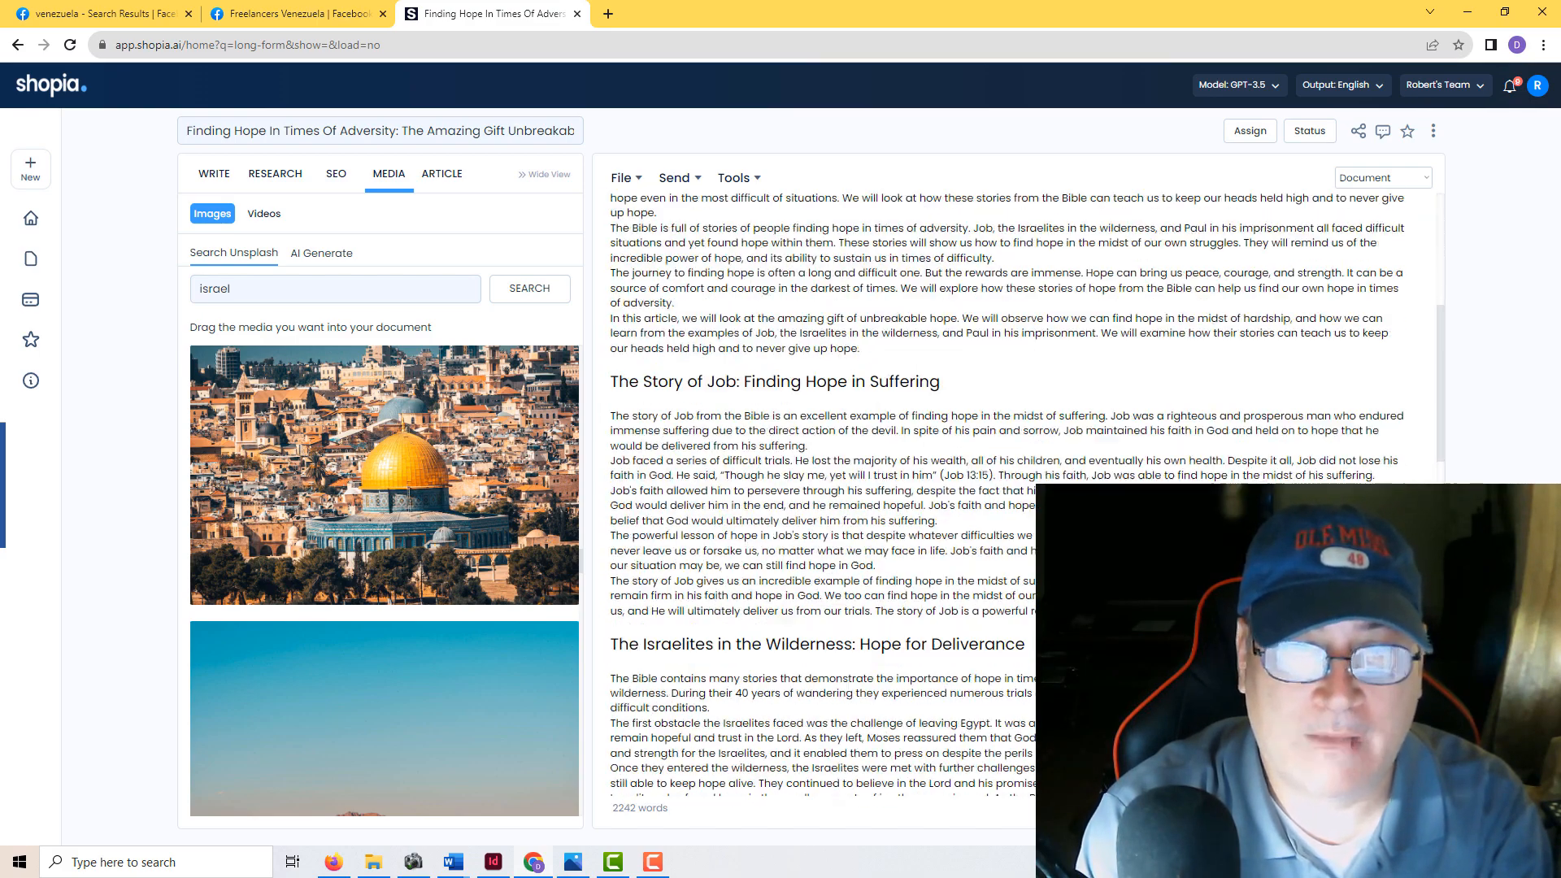
{"action": "scroll", "coordinate": [821, 487], "scroll_direction": "down", "scroll_amount": 4}
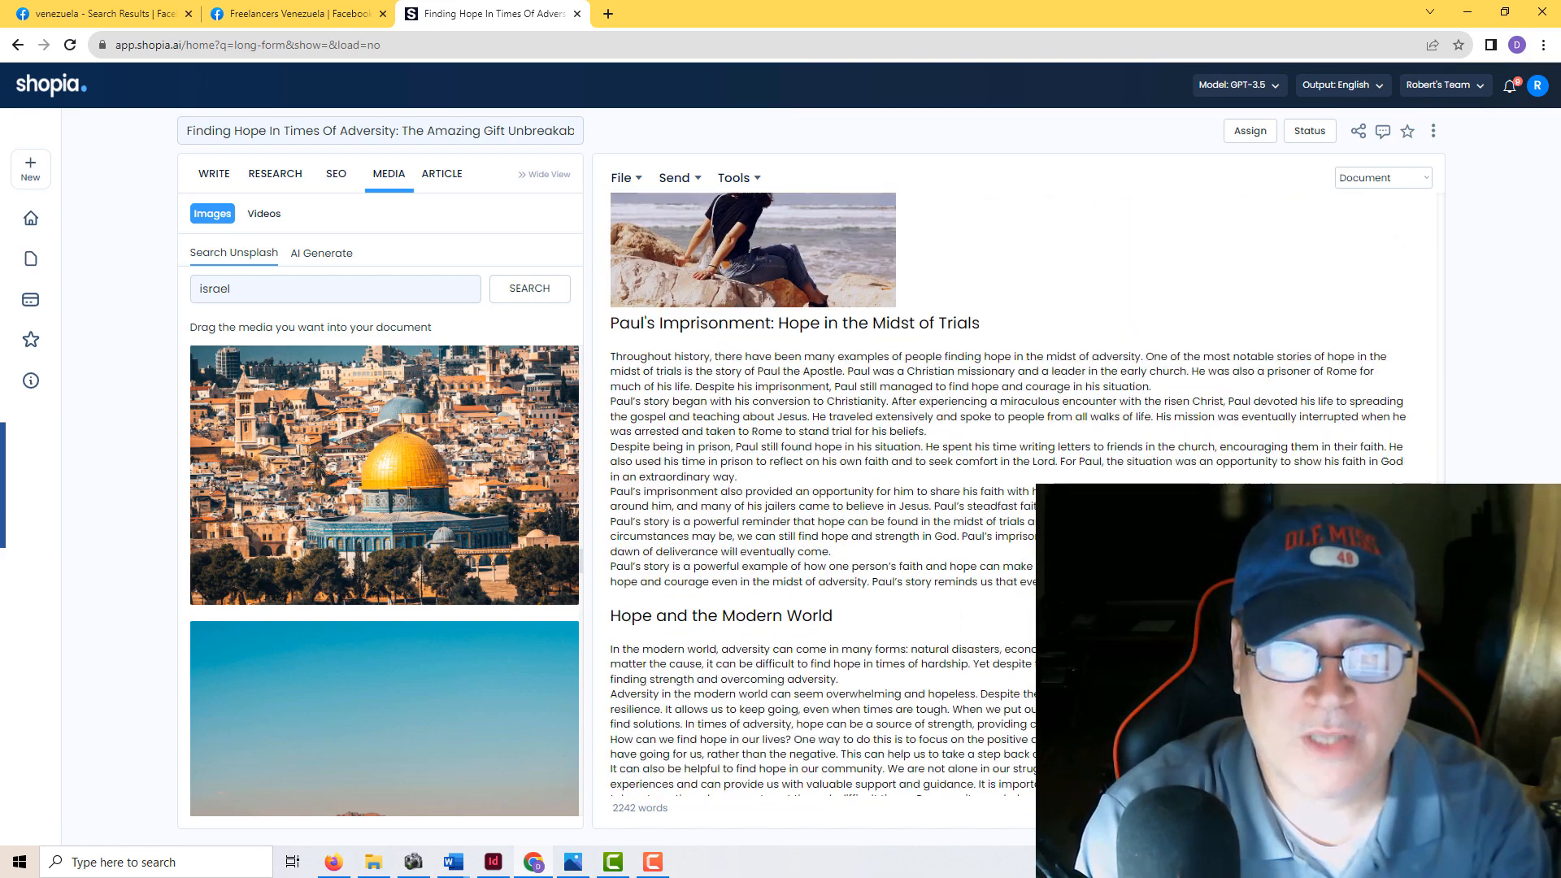
{"action": "scroll", "coordinate": [821, 488], "scroll_direction": "up", "scroll_amount": 8}
{"action": "scroll", "coordinate": [821, 488], "scroll_direction": "up", "scroll_amount": 10}
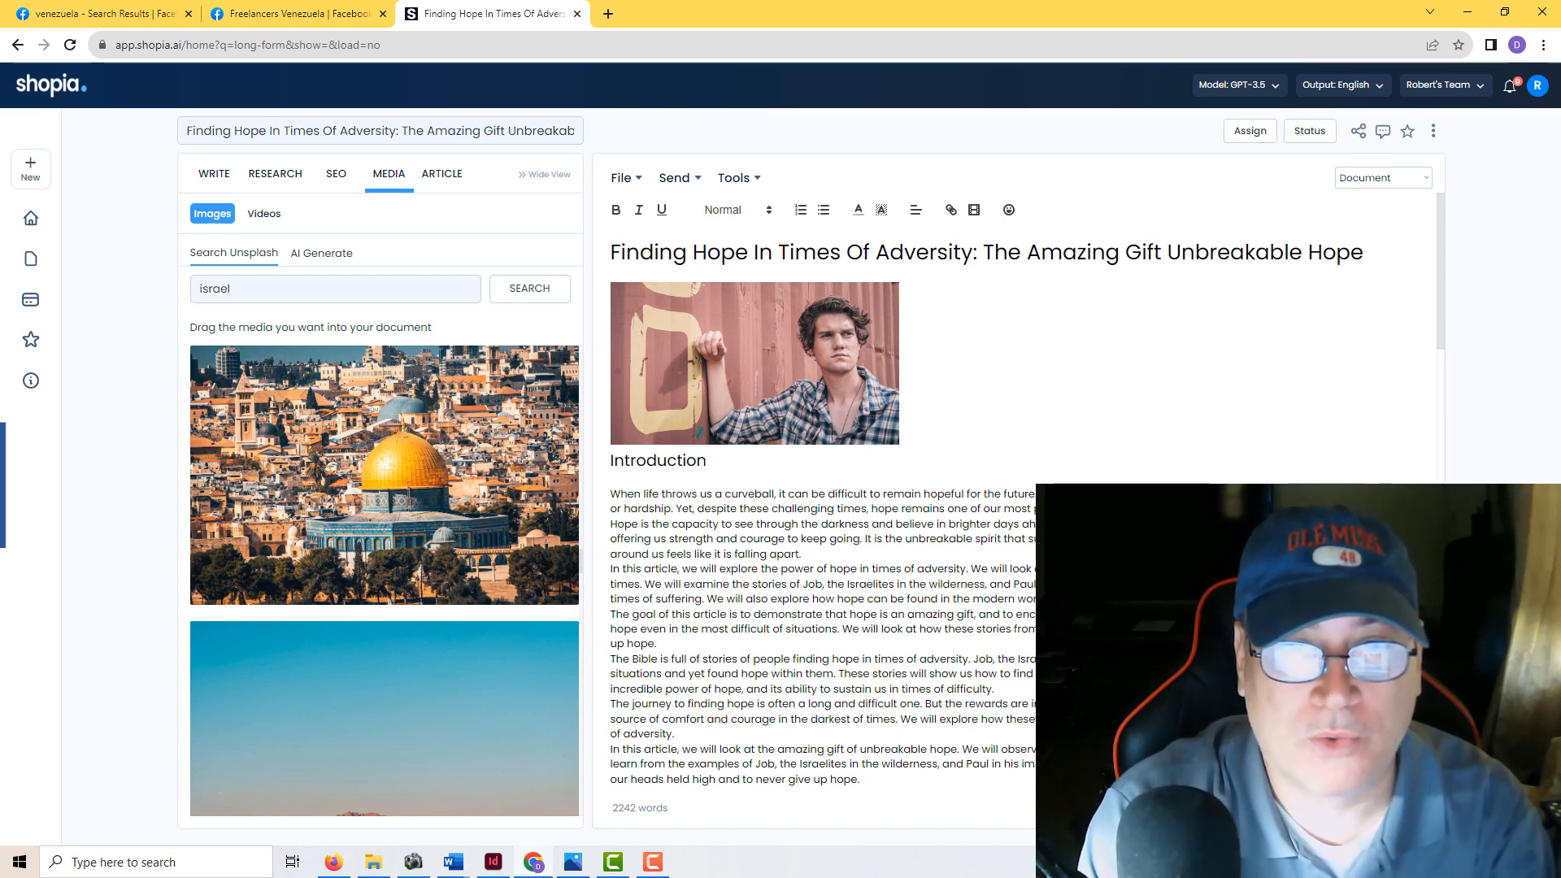
- Copy the complete article to the clipboard as HTML
{"action": "left_click", "coordinate": [639, 185]}
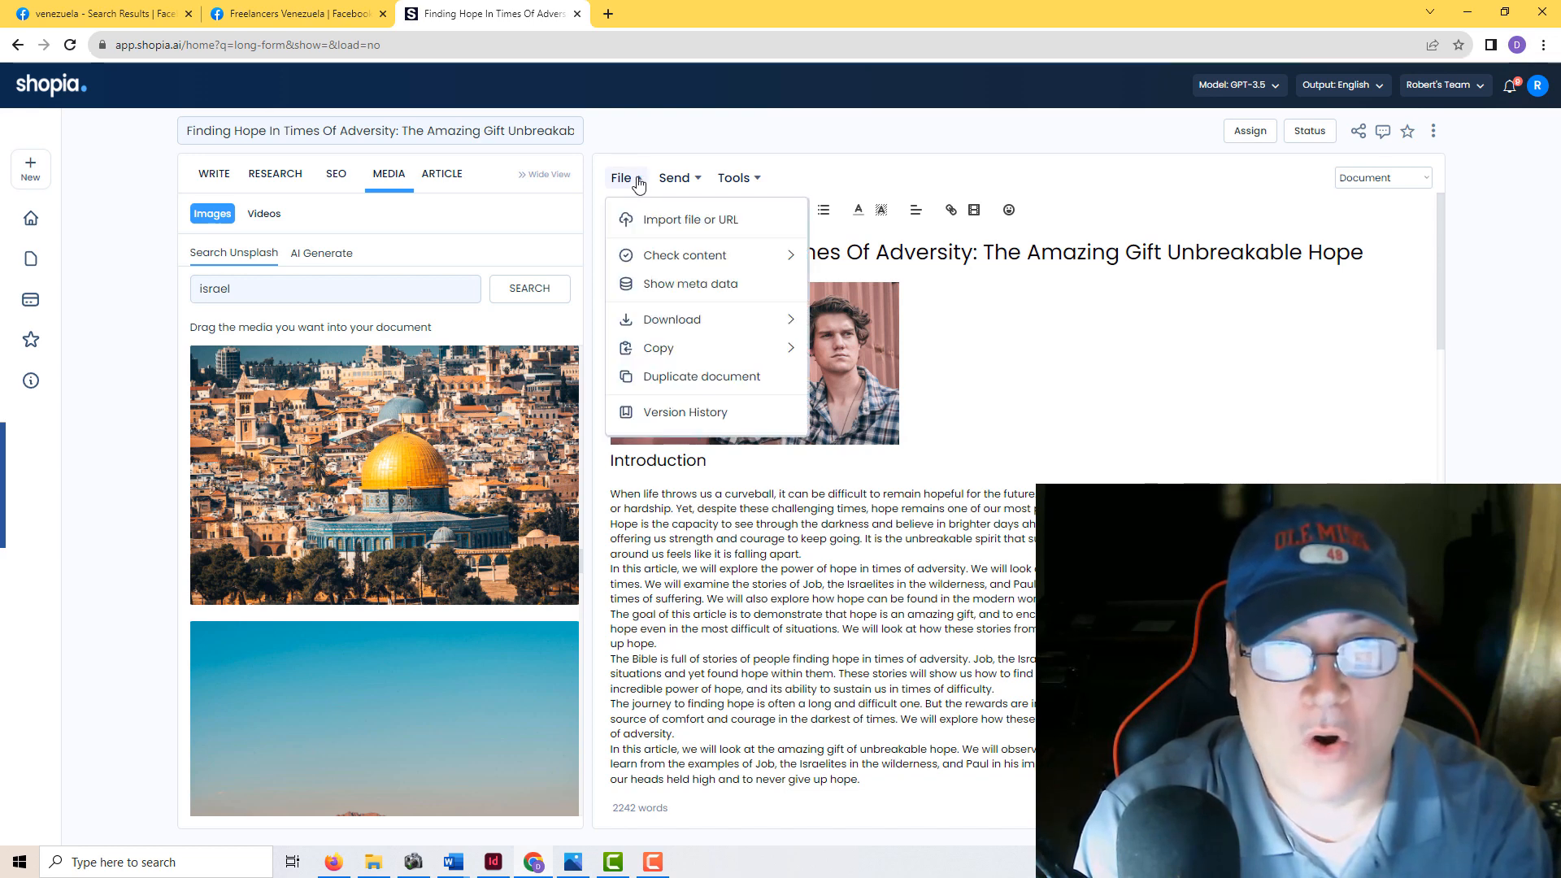
{"action": "mouse_move", "coordinate": [660, 350]}
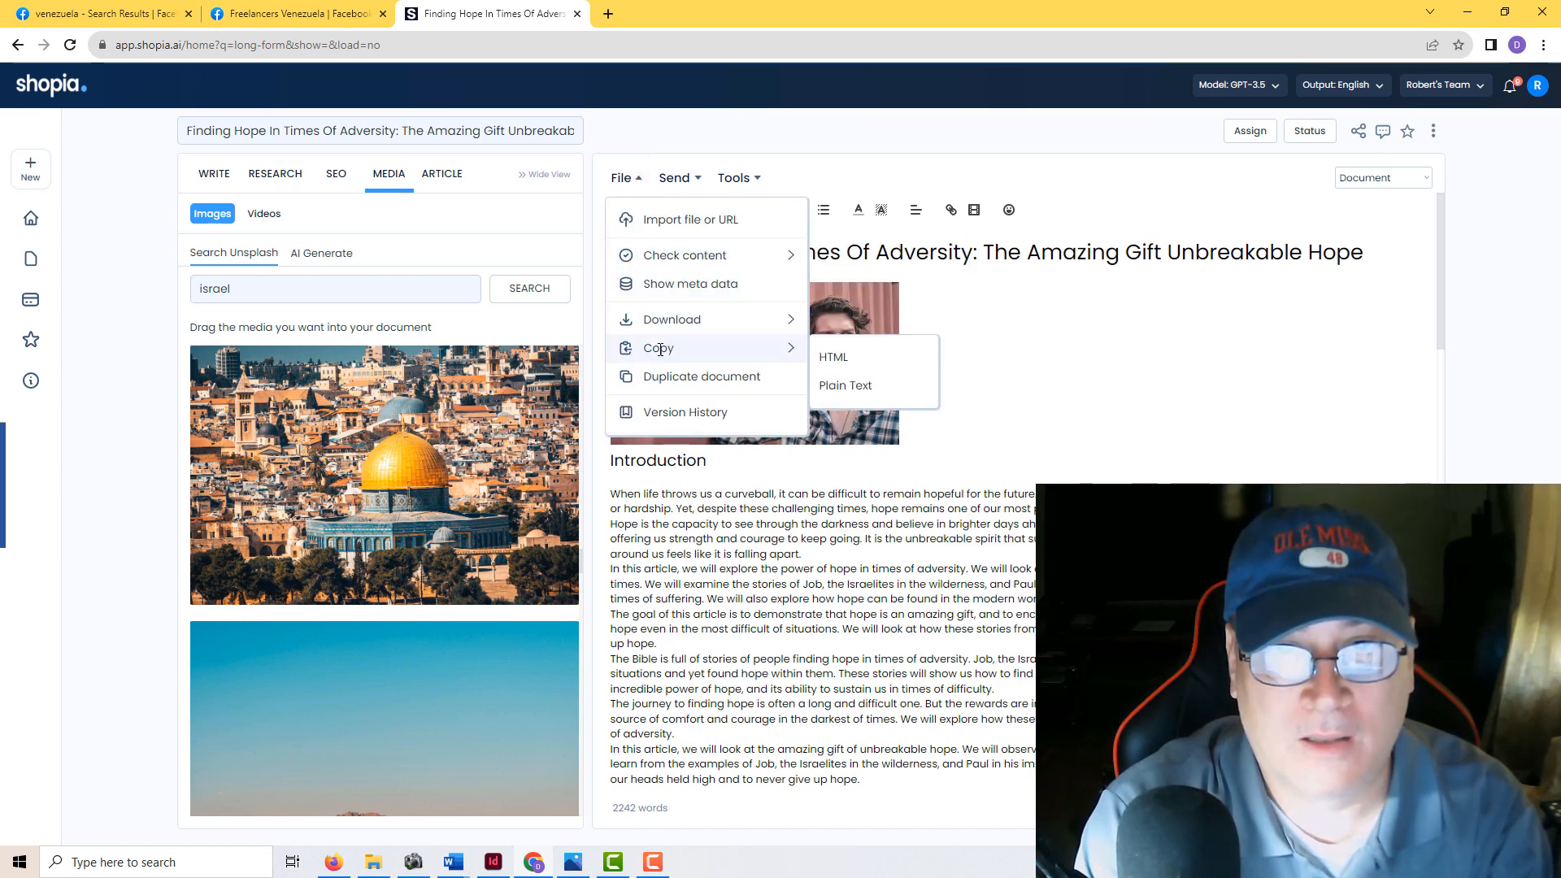
{"action": "left_click", "coordinate": [844, 362]}
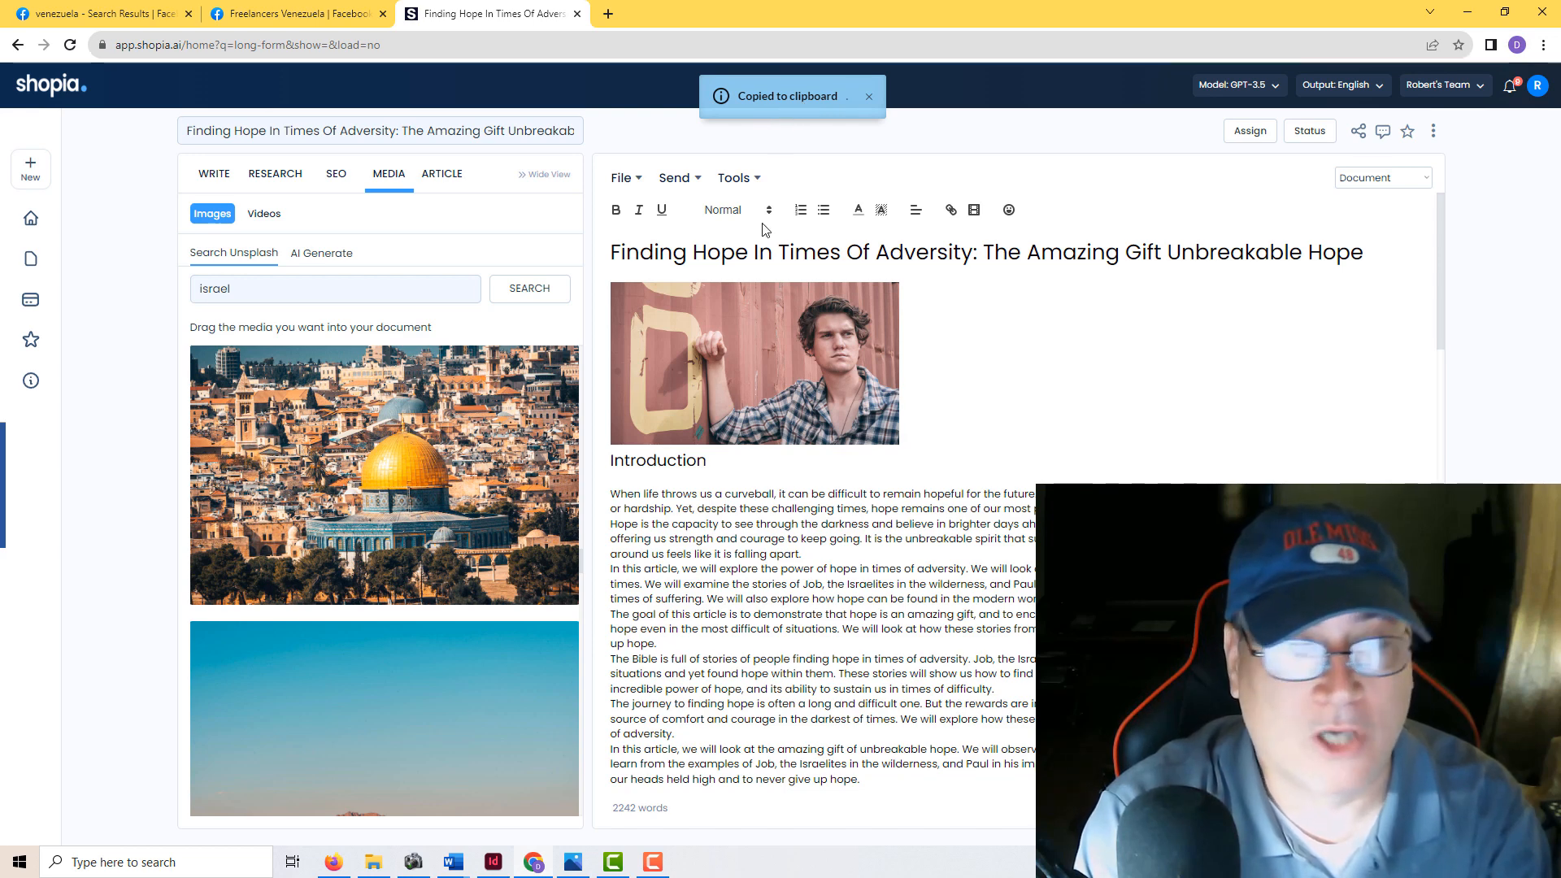
- Switch to the new Realty Banker WordPress post in Firefox and paste the copied article, starting from the title
{"action": "left_click", "coordinate": [334, 862]}
{"action": "left_click", "coordinate": [381, 218]}
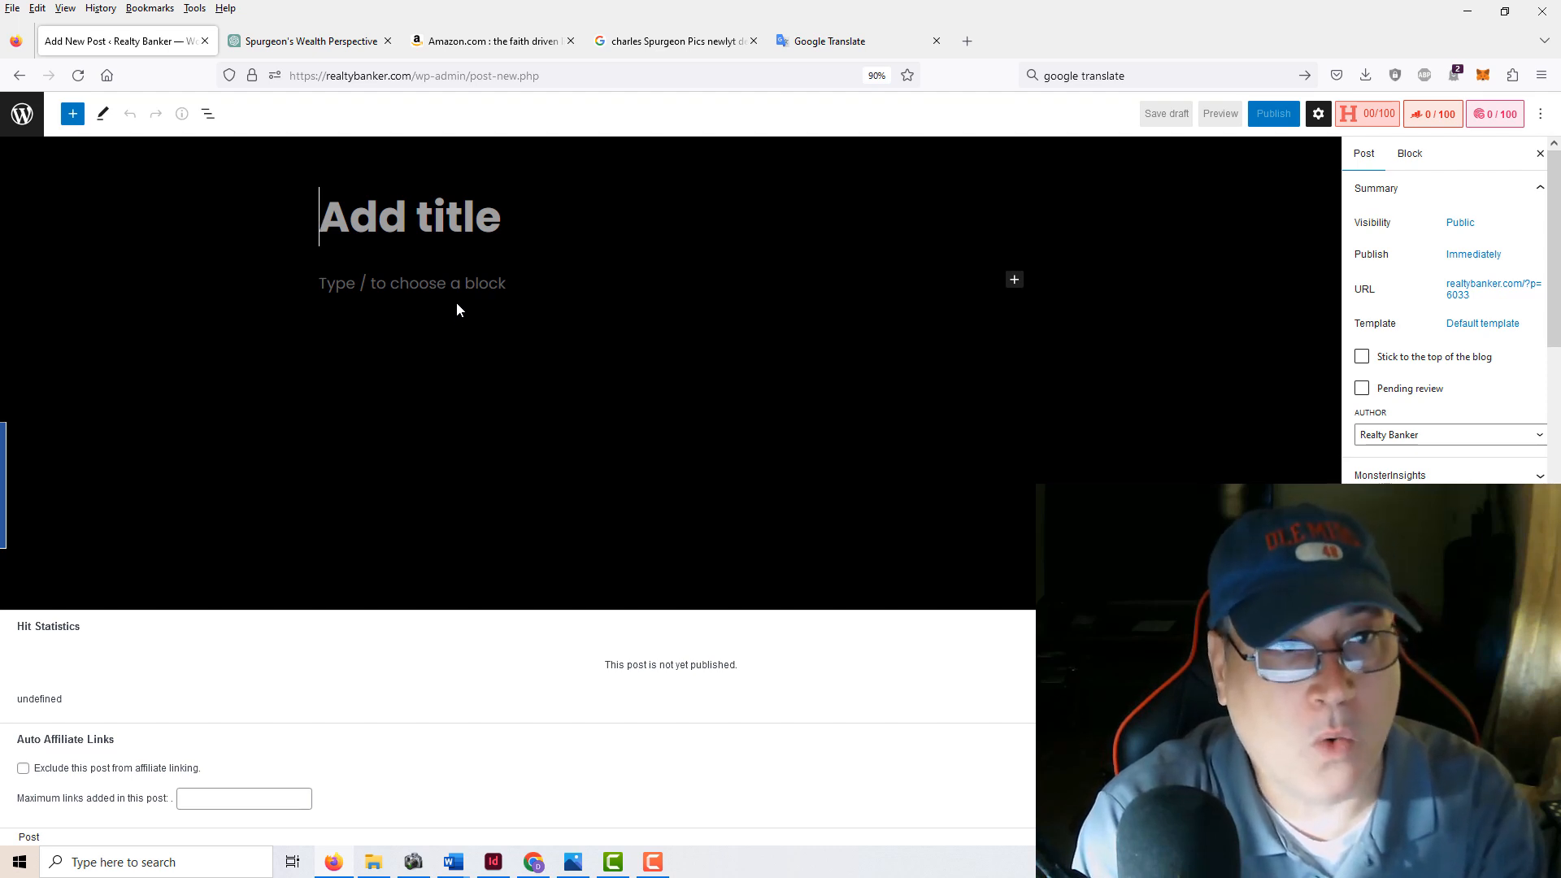
{"action": "key", "text": "ctrl+v"}
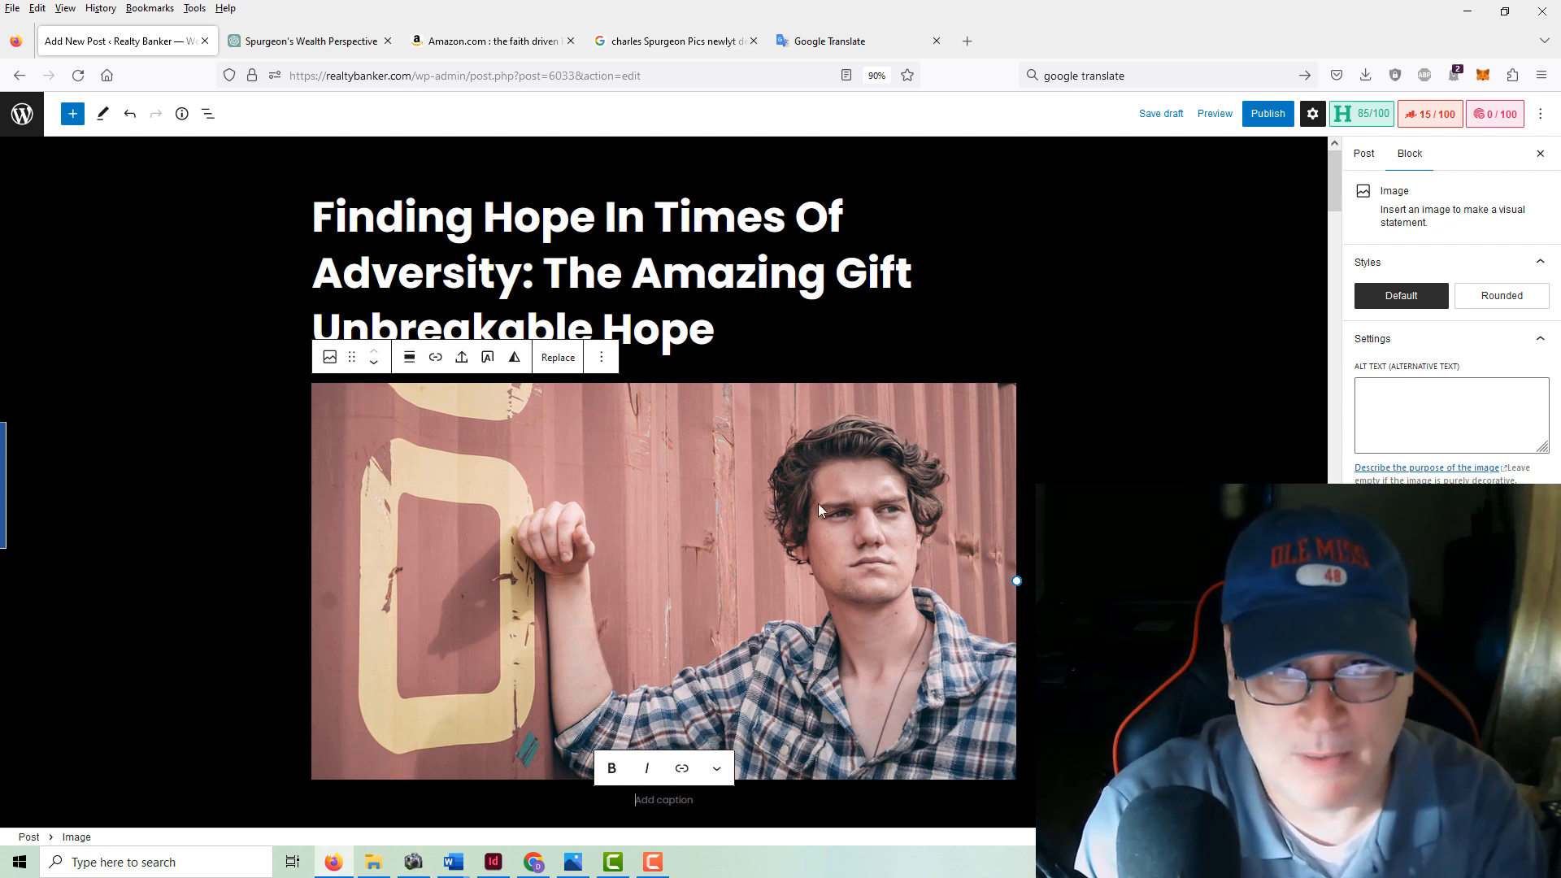
{"action": "left_click", "coordinate": [1094, 465]}
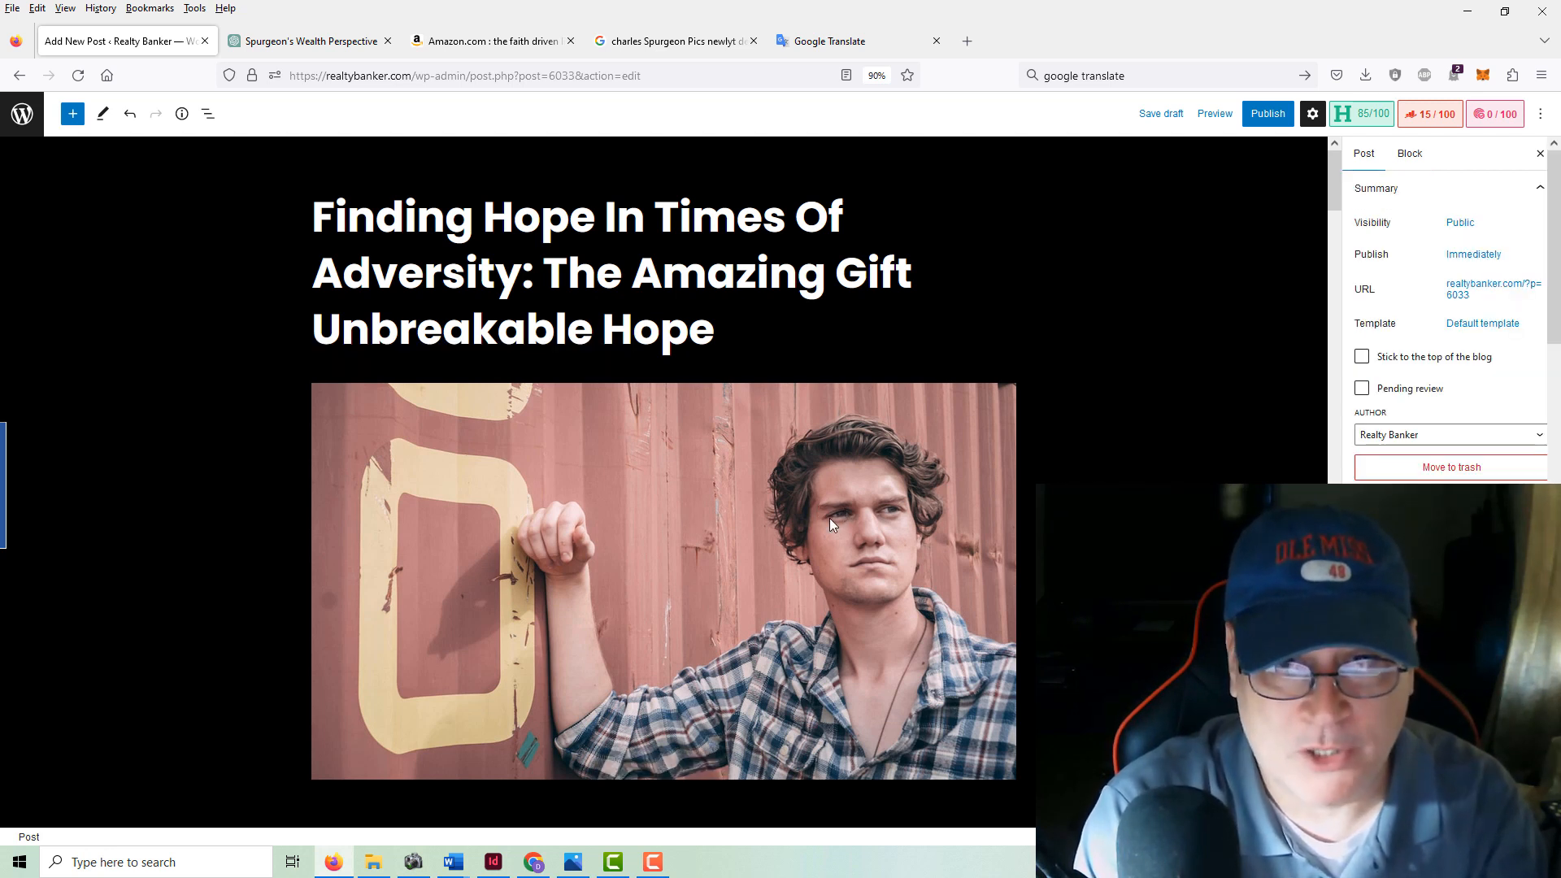
- Save the photo of the man in the plaid shirt beneath the title into the Realty Banker folder as a JPEG
{"action": "right_click", "coordinate": [805, 533]}
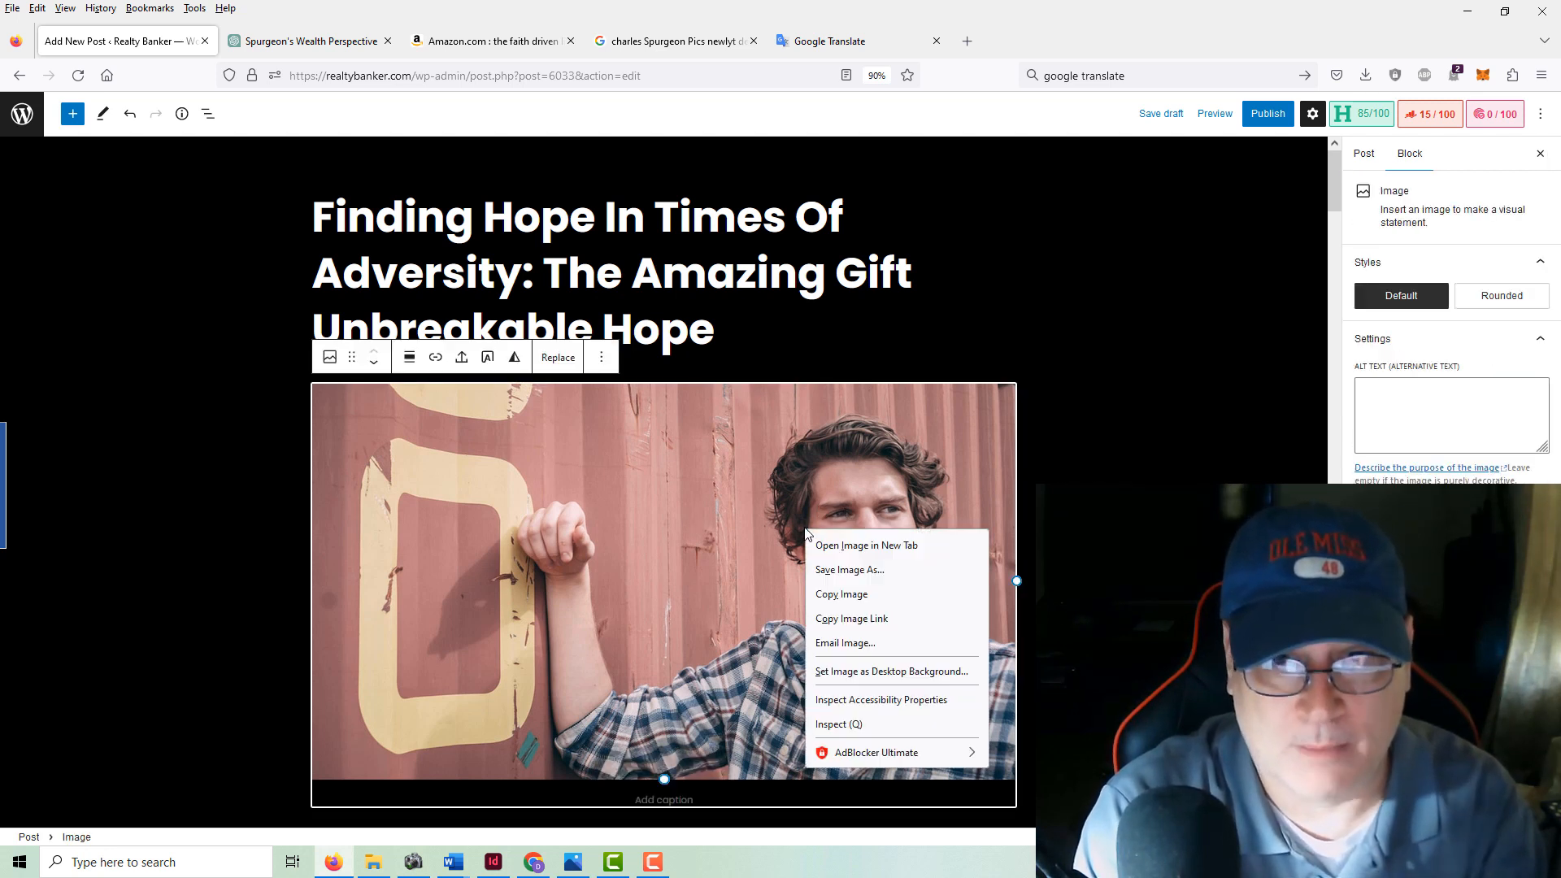
{"action": "left_click", "coordinate": [849, 569]}
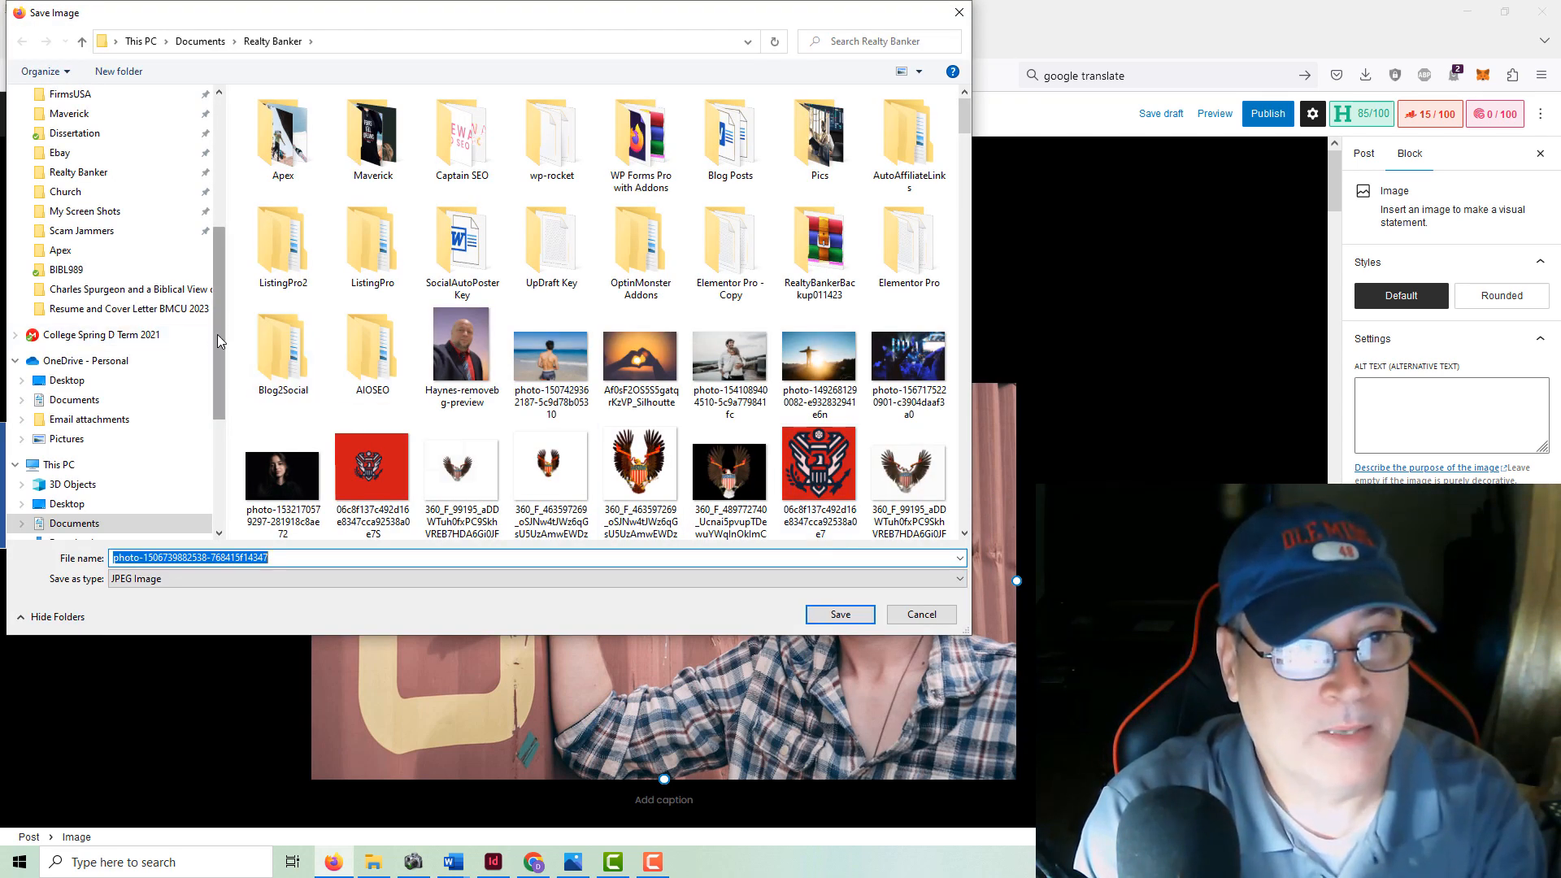
{"action": "left_click_drag", "start_coordinate": [217, 333], "coordinate": [228, 283]}
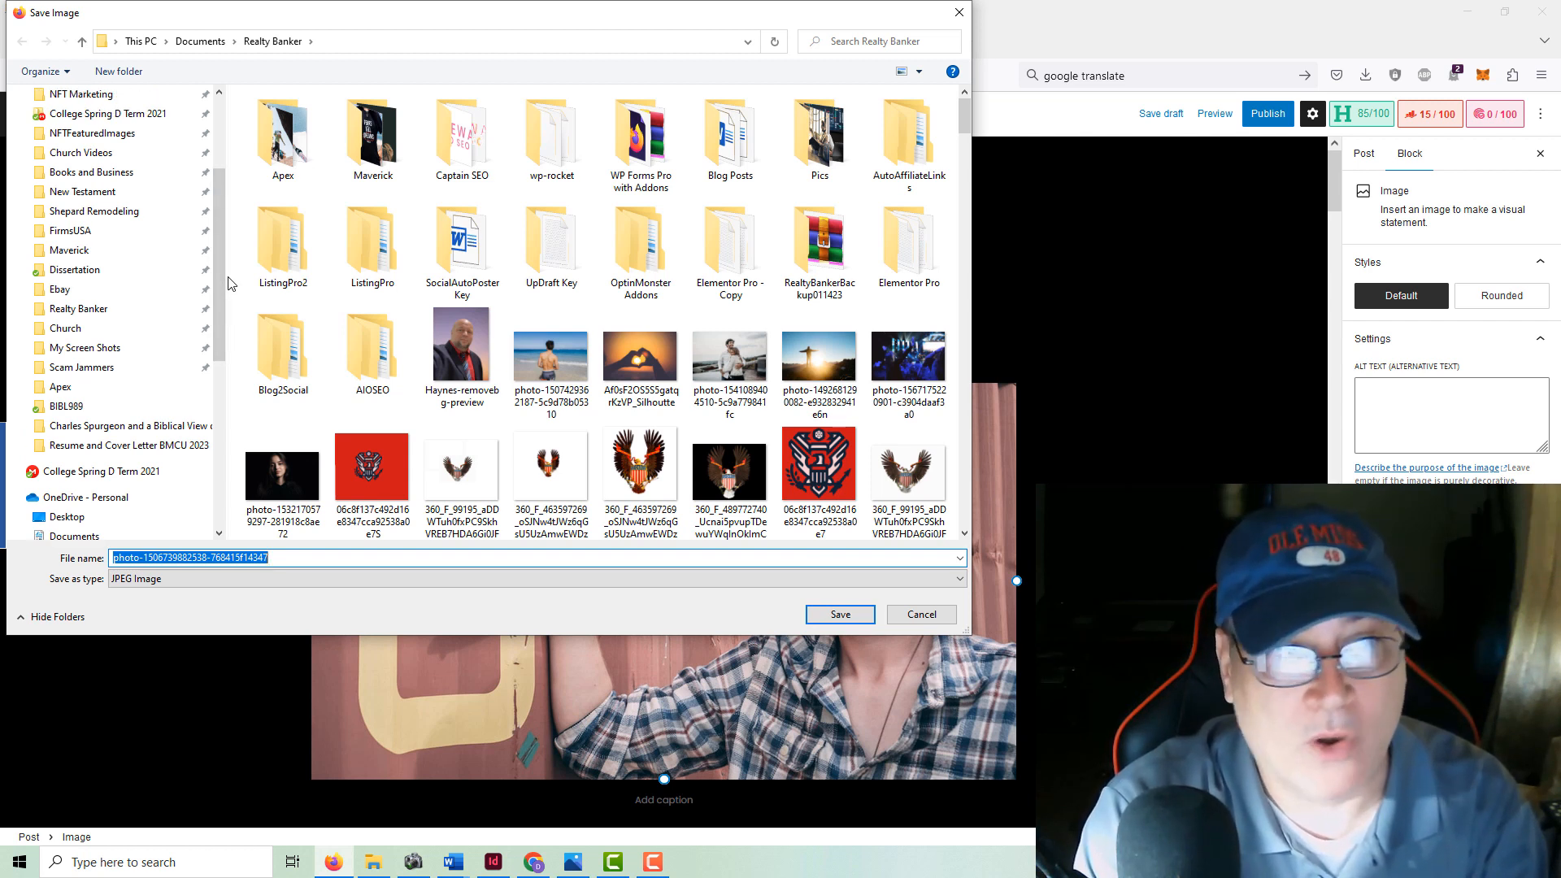
{"action": "left_click", "coordinate": [114, 313]}
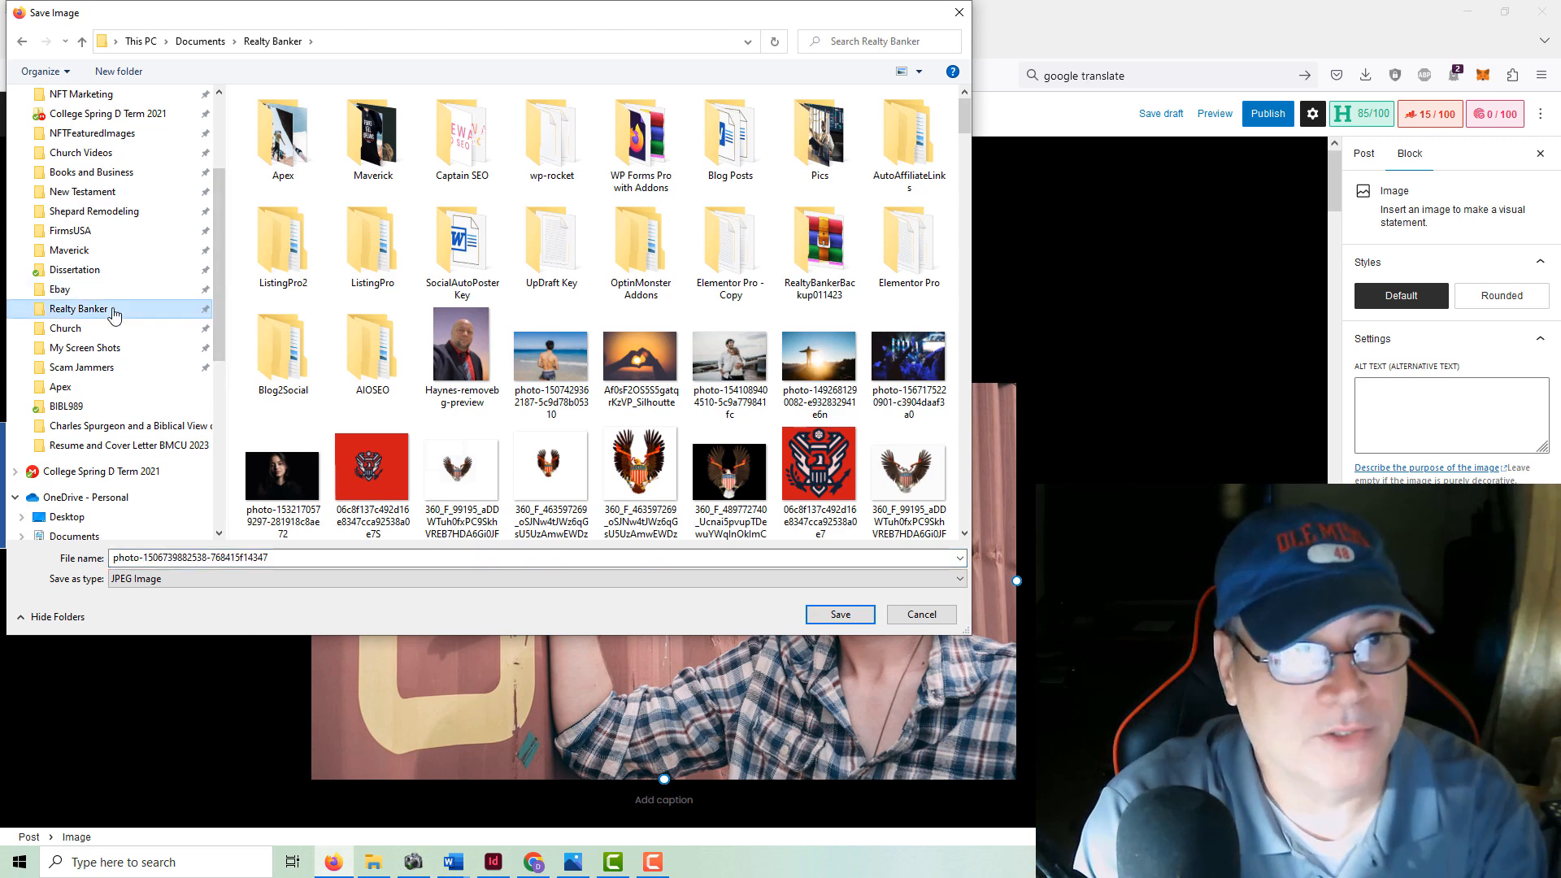
{"action": "left_click", "coordinate": [840, 615]}
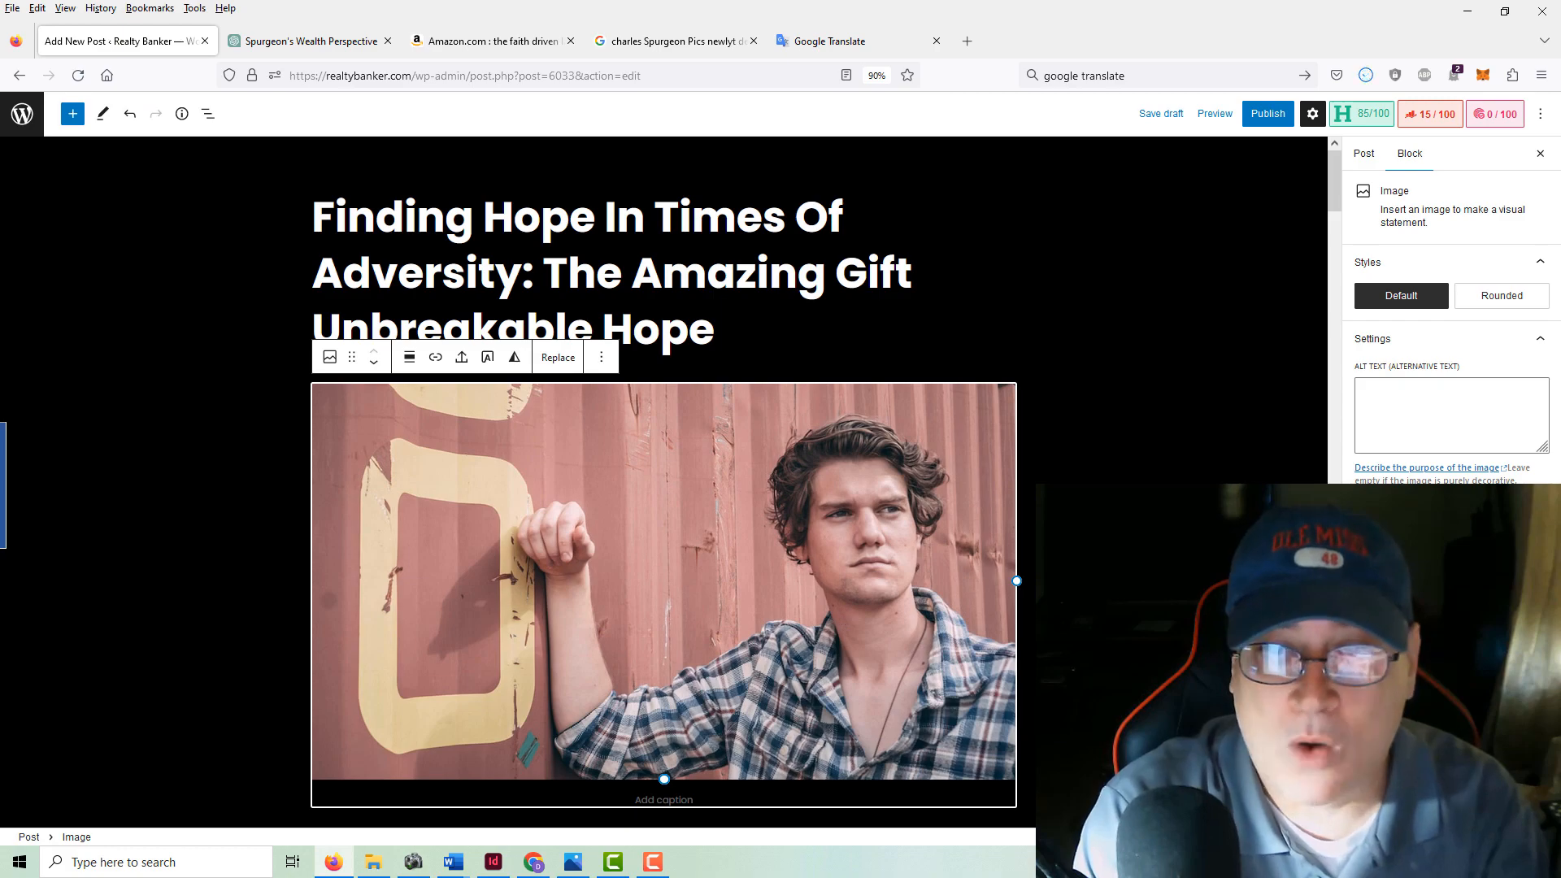
- Save the photo of the woman sitting on the rocks above the Paul's Imprisonment heading into the Realty Banker folder
{"action": "scroll", "coordinate": [841, 613], "scroll_direction": "down", "scroll_amount": 5}
{"action": "scroll", "coordinate": [661, 483], "scroll_direction": "down", "scroll_amount": 15}
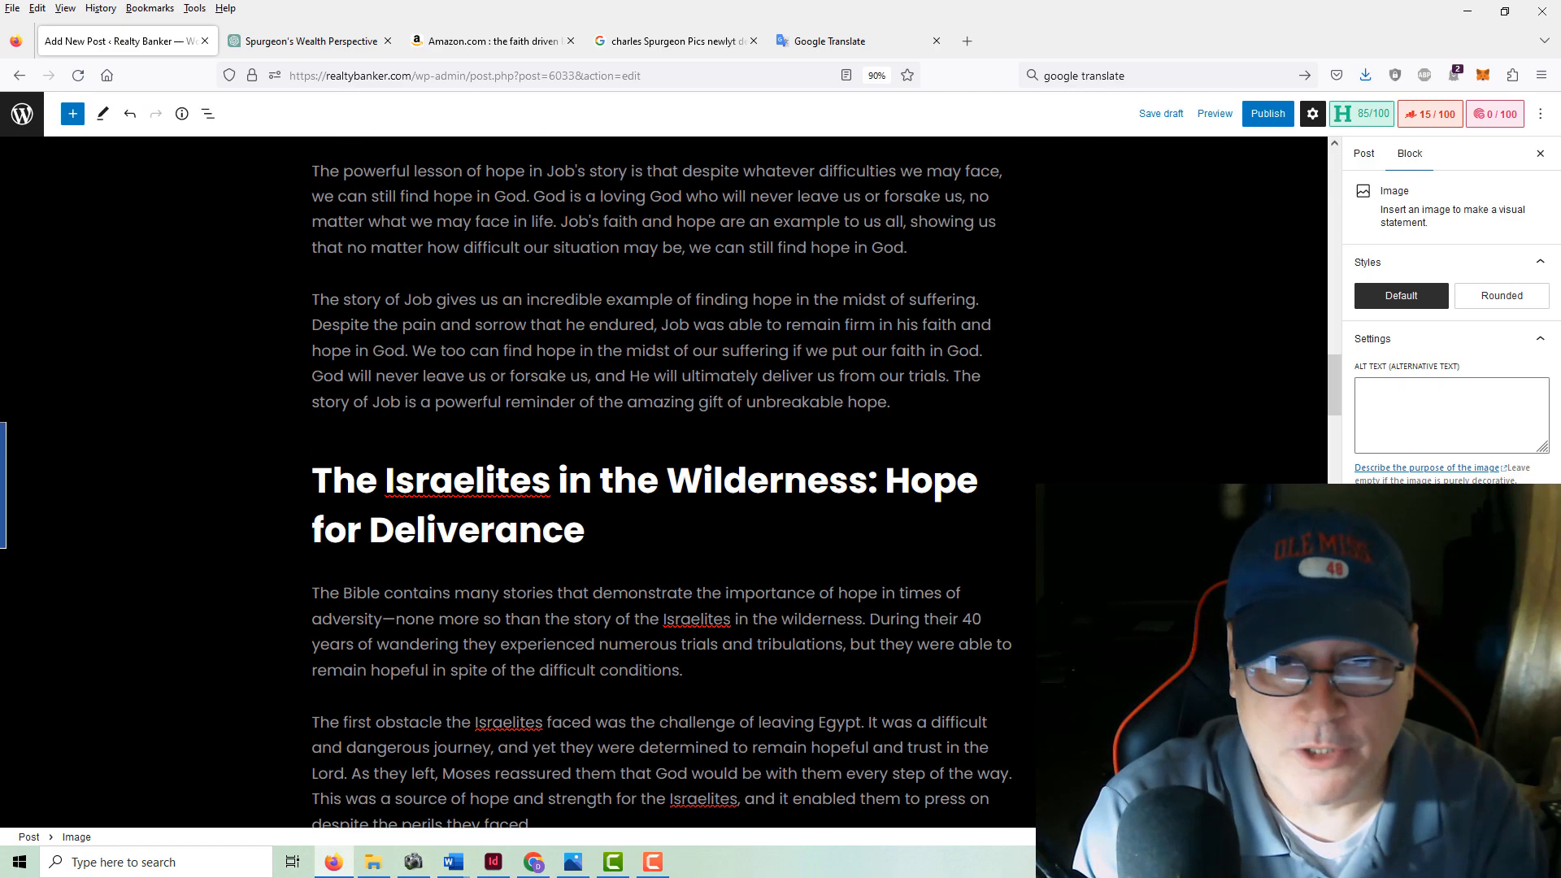
{"action": "scroll", "coordinate": [730, 397], "scroll_direction": "down", "scroll_amount": 8}
{"action": "right_click", "coordinate": [730, 396]}
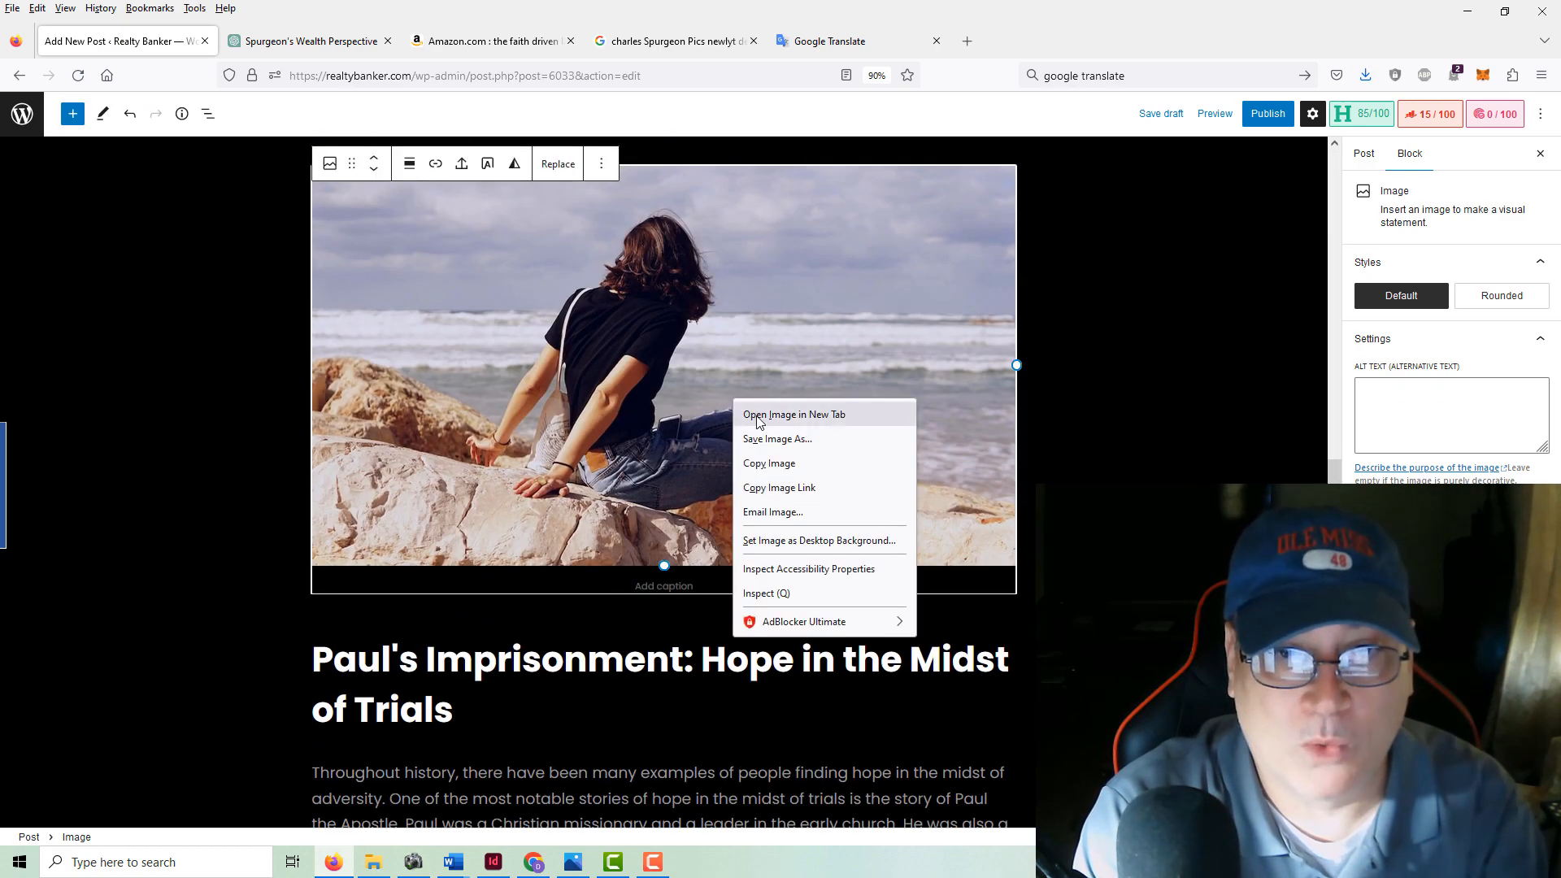
{"action": "left_click", "coordinate": [776, 439]}
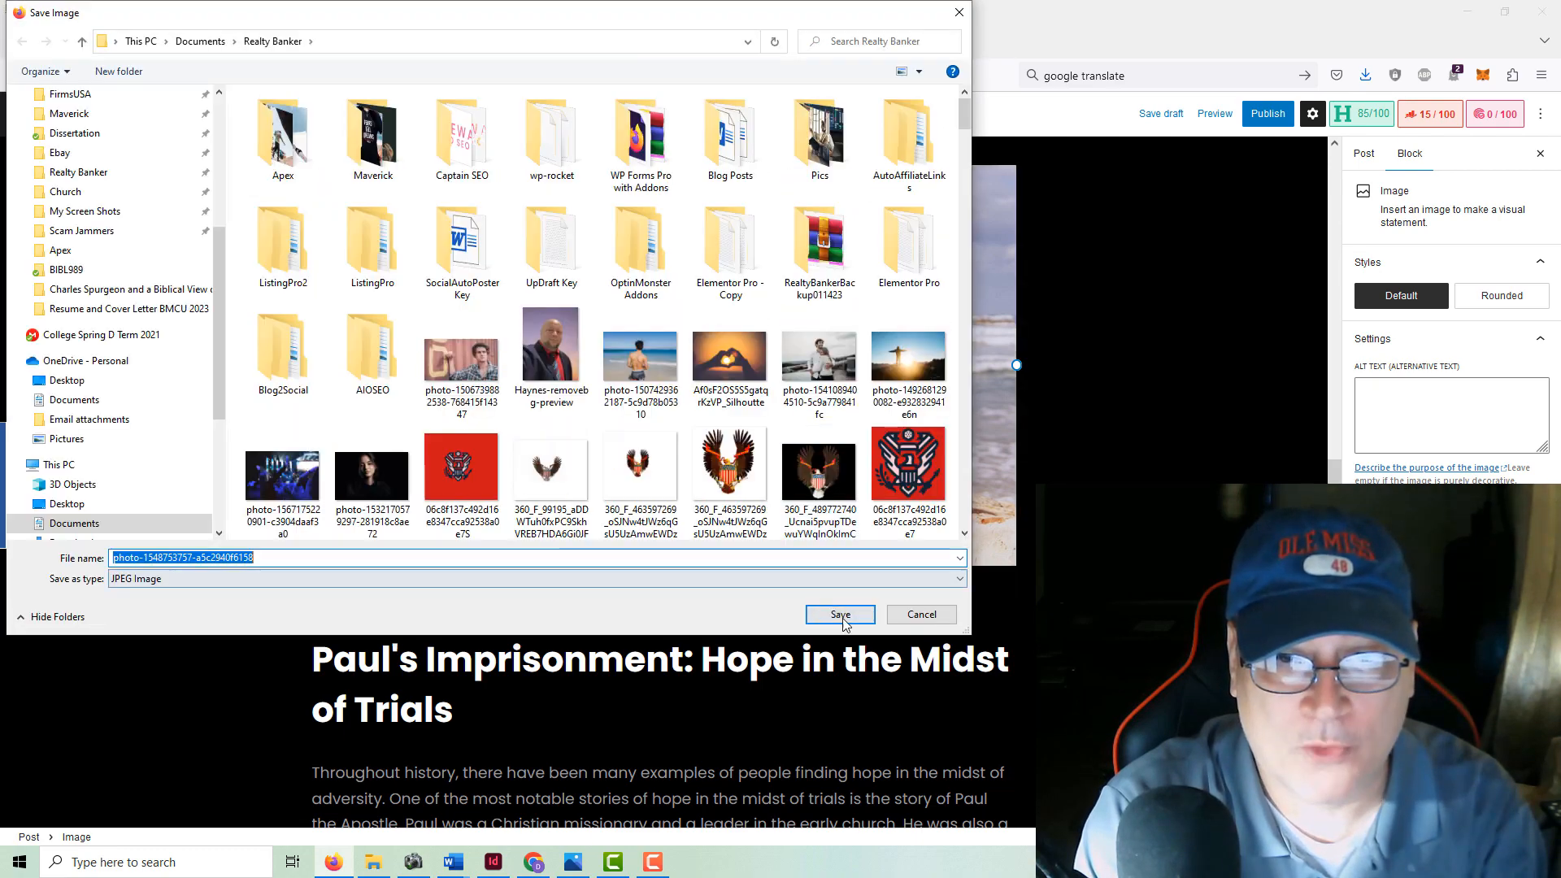
{"action": "left_click", "coordinate": [840, 619]}
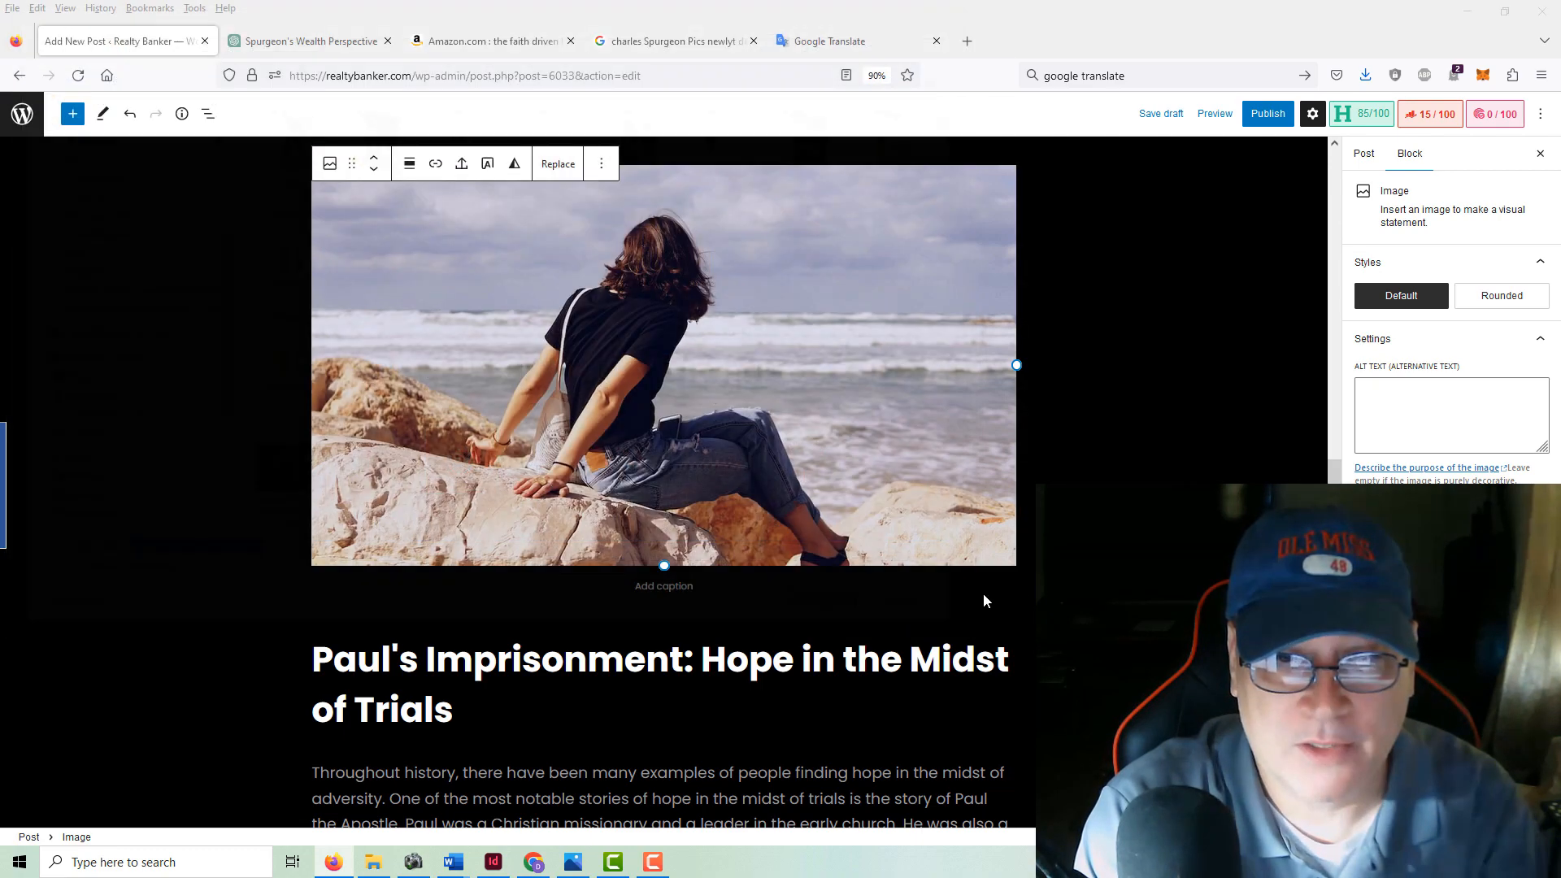
- Save the golden-domed shrine photo above the Conclusion heading into the Realty Banker folder
{"action": "scroll", "coordinate": [984, 600], "scroll_direction": "down", "scroll_amount": 20}
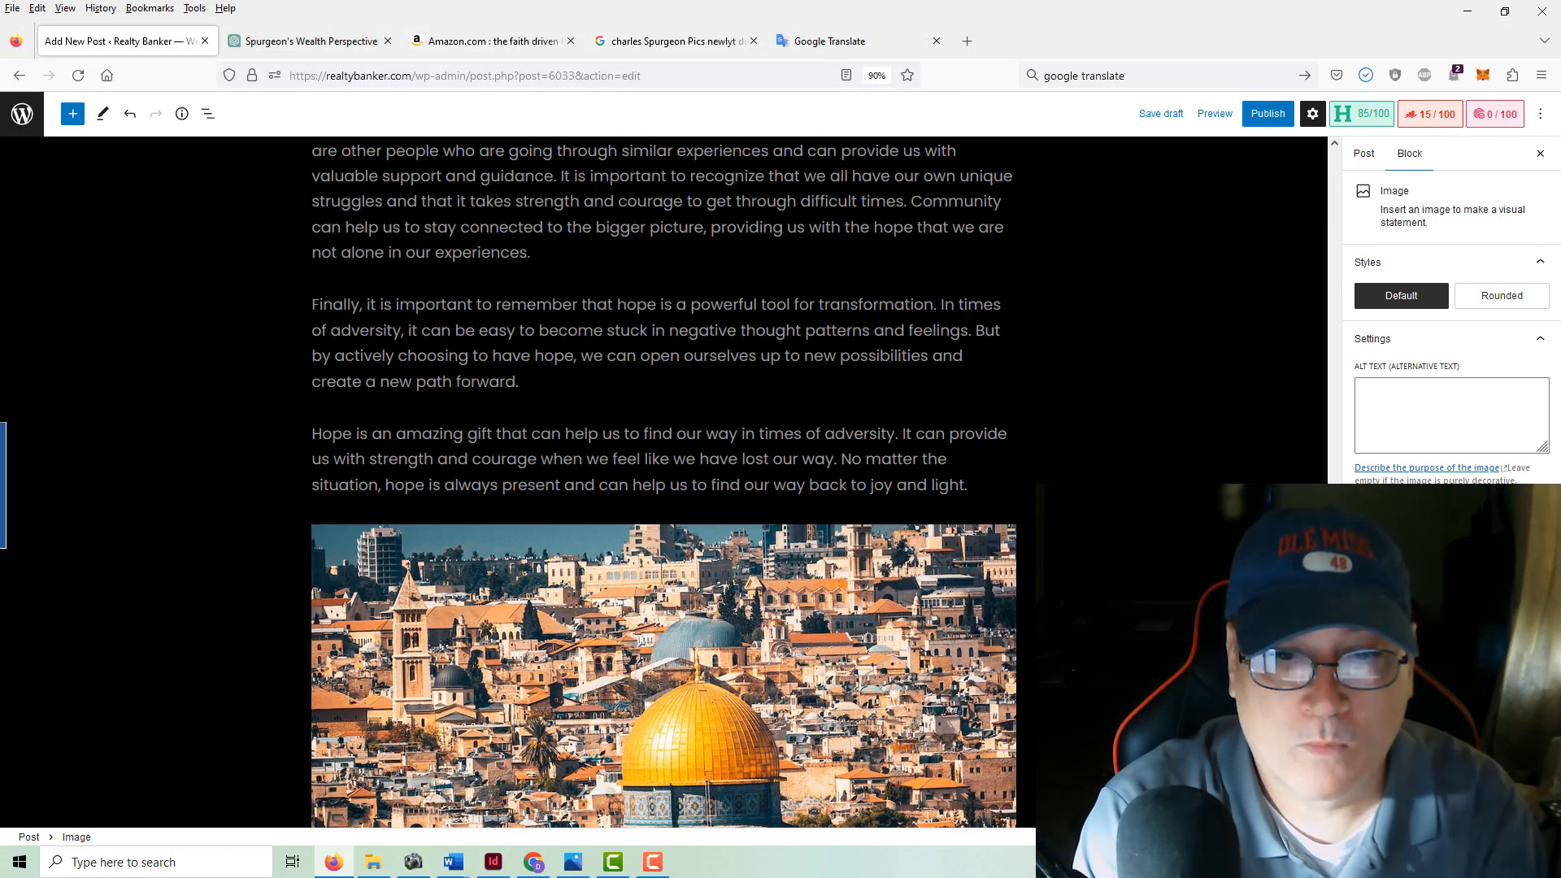
{"action": "scroll", "coordinate": [806, 489], "scroll_direction": "down", "scroll_amount": 3}
{"action": "right_click", "coordinate": [807, 489]}
{"action": "left_click", "coordinate": [849, 535]}
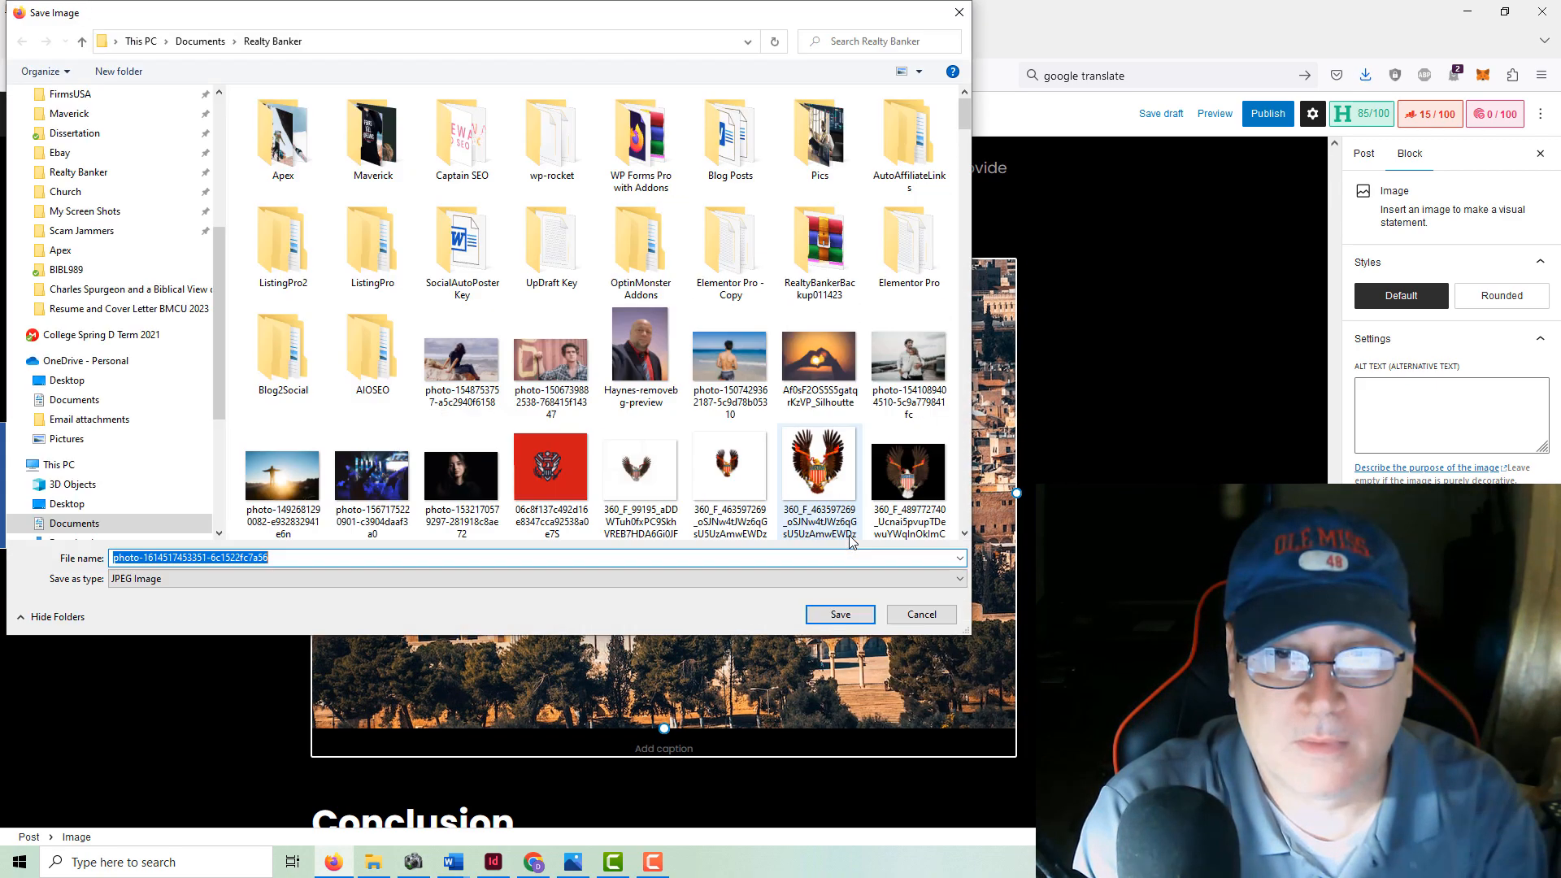
{"action": "left_click", "coordinate": [839, 614]}
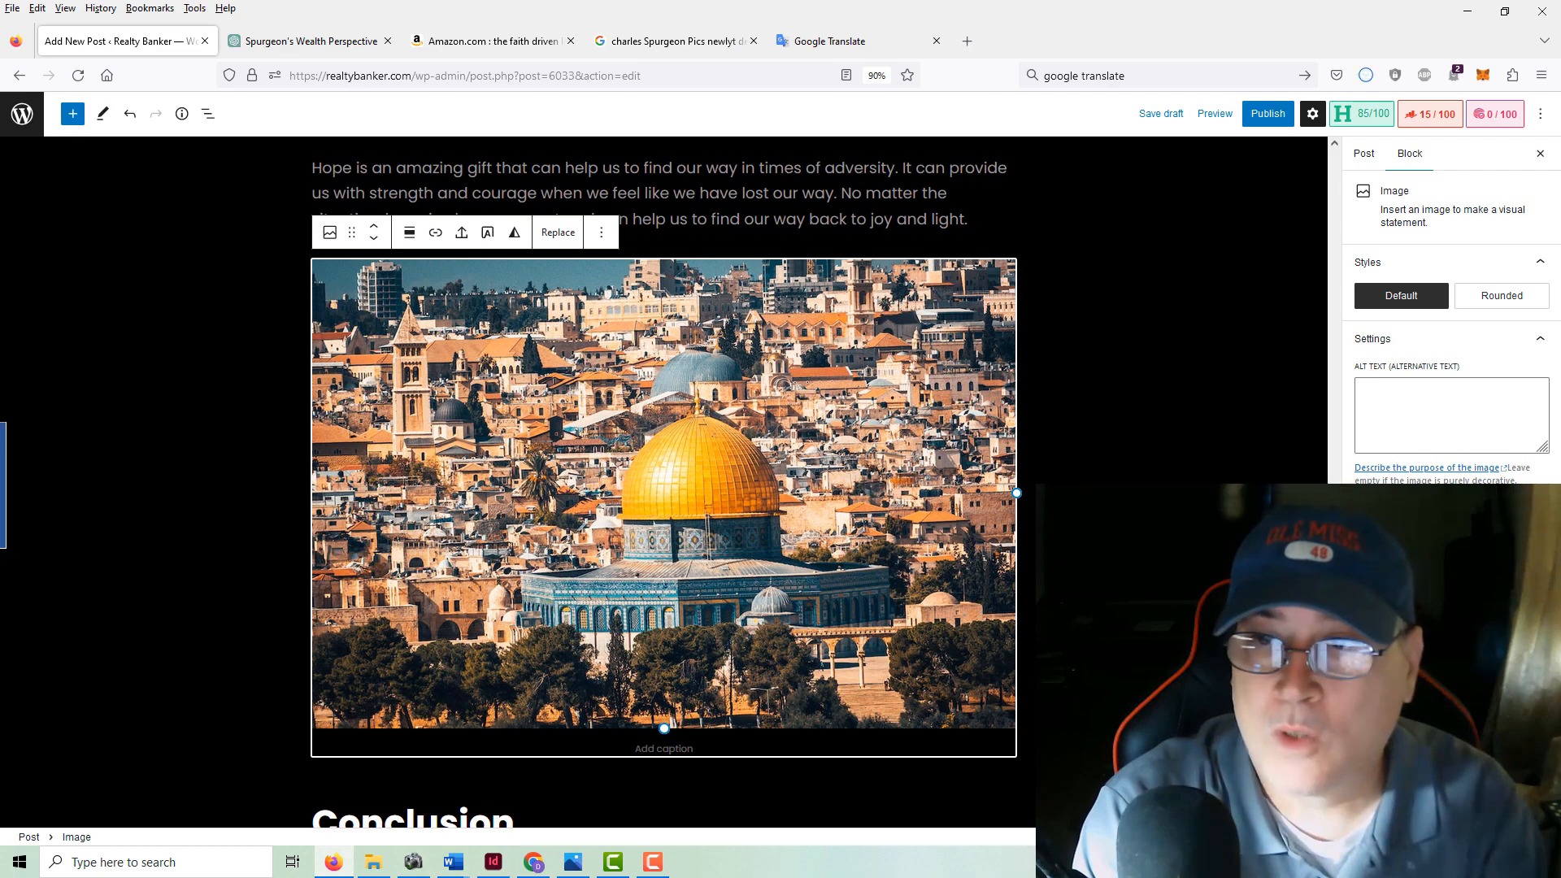
- Copy "Hope In Times Of Adversity" from the post title and add it as the Rank Math focus keyword
{"action": "scroll", "coordinate": [664, 487], "scroll_direction": "up", "scroll_amount": 15}
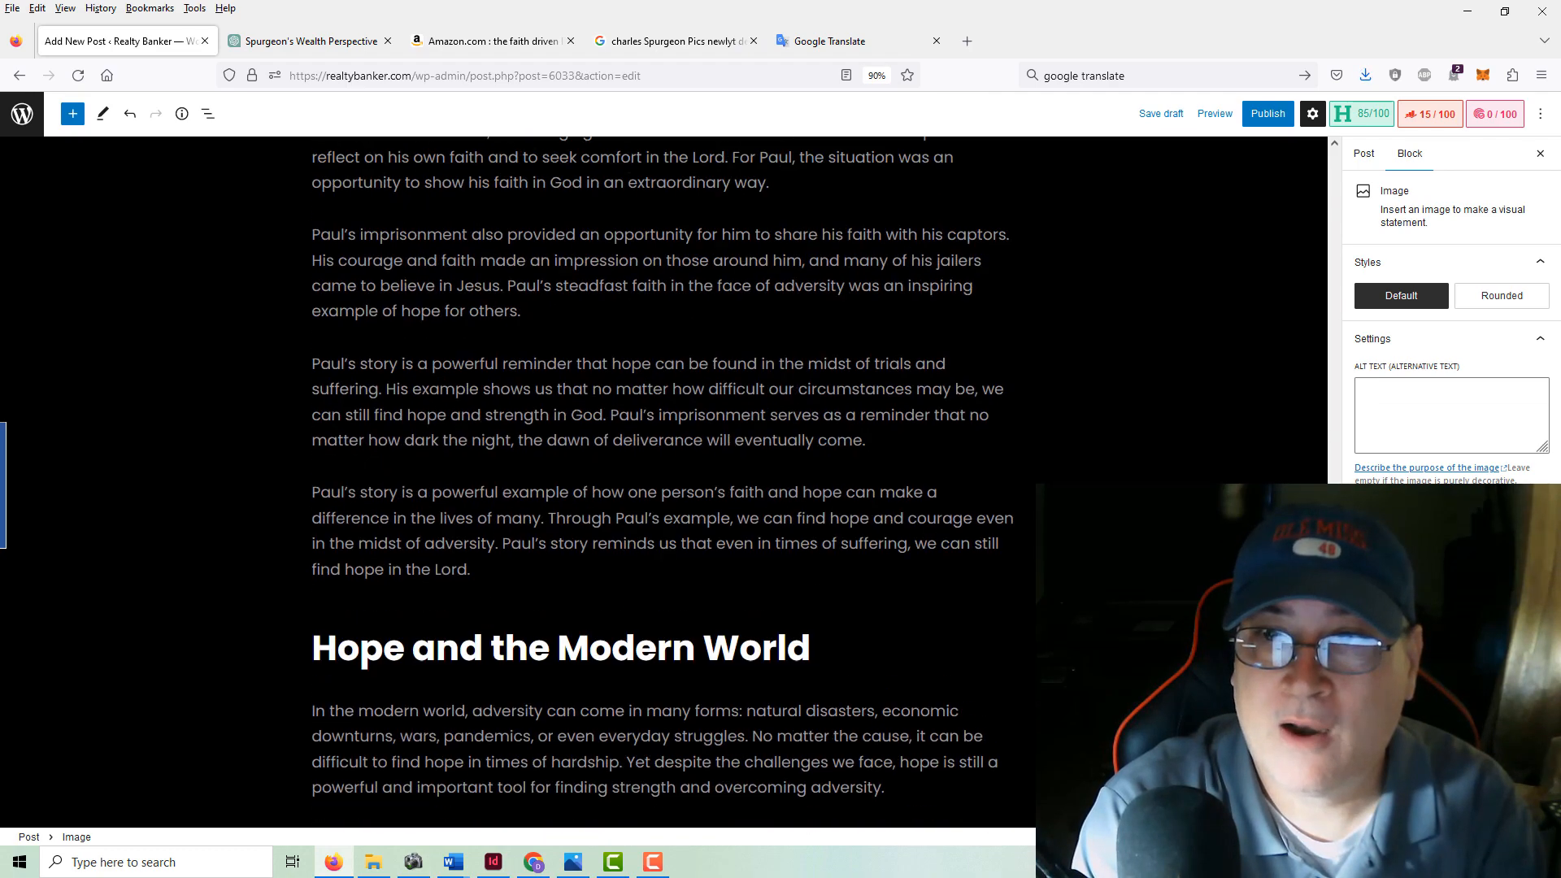
{"action": "scroll", "coordinate": [663, 488], "scroll_direction": "up", "scroll_amount": 15}
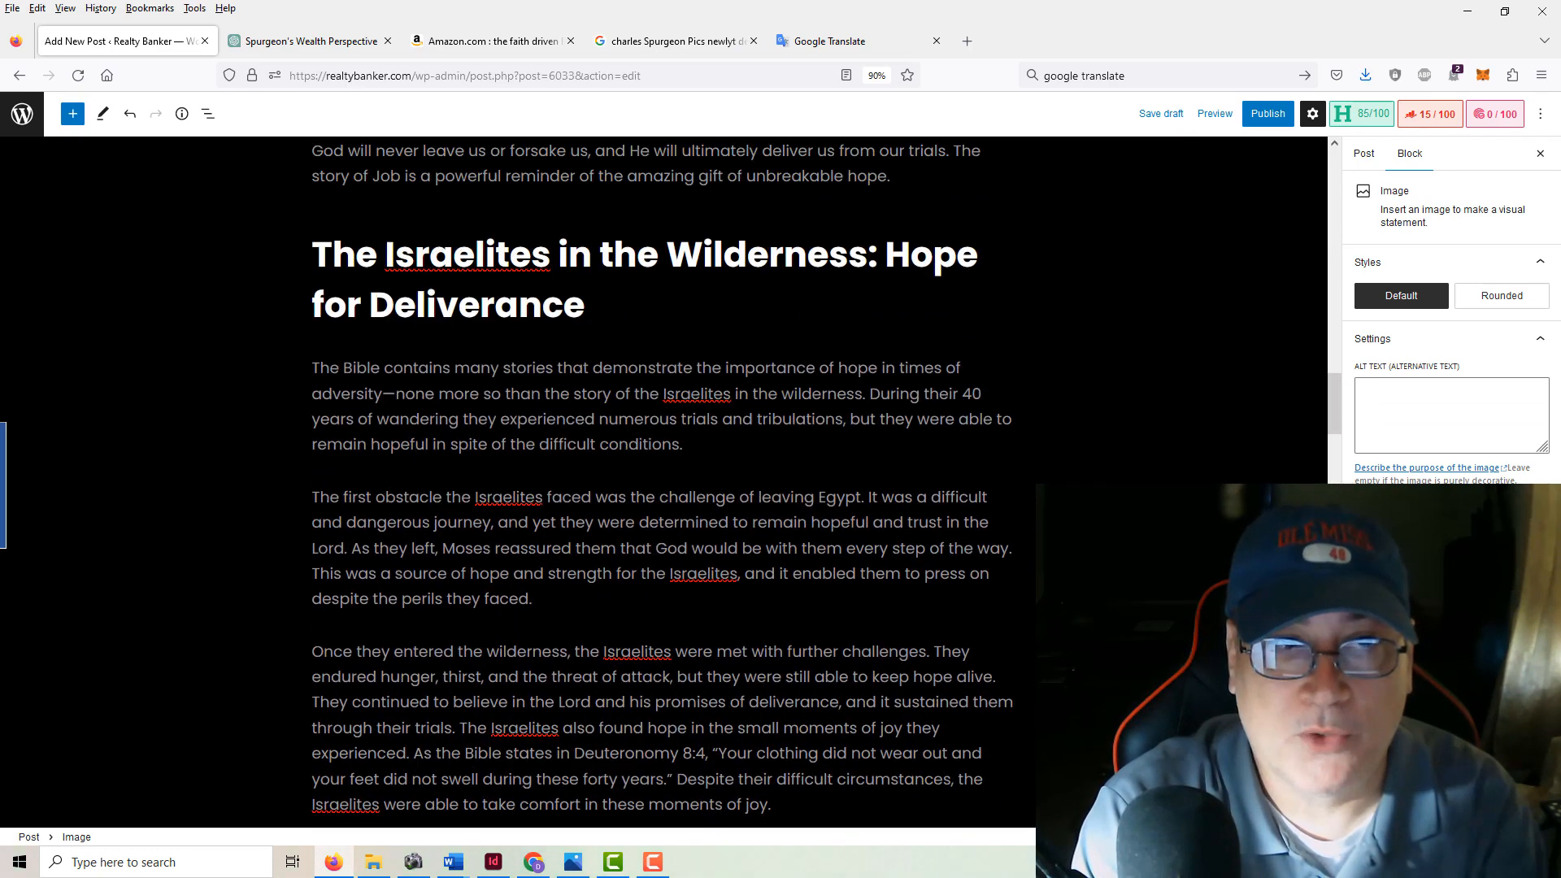
{"action": "scroll", "coordinate": [664, 487], "scroll_direction": "up", "scroll_amount": 15}
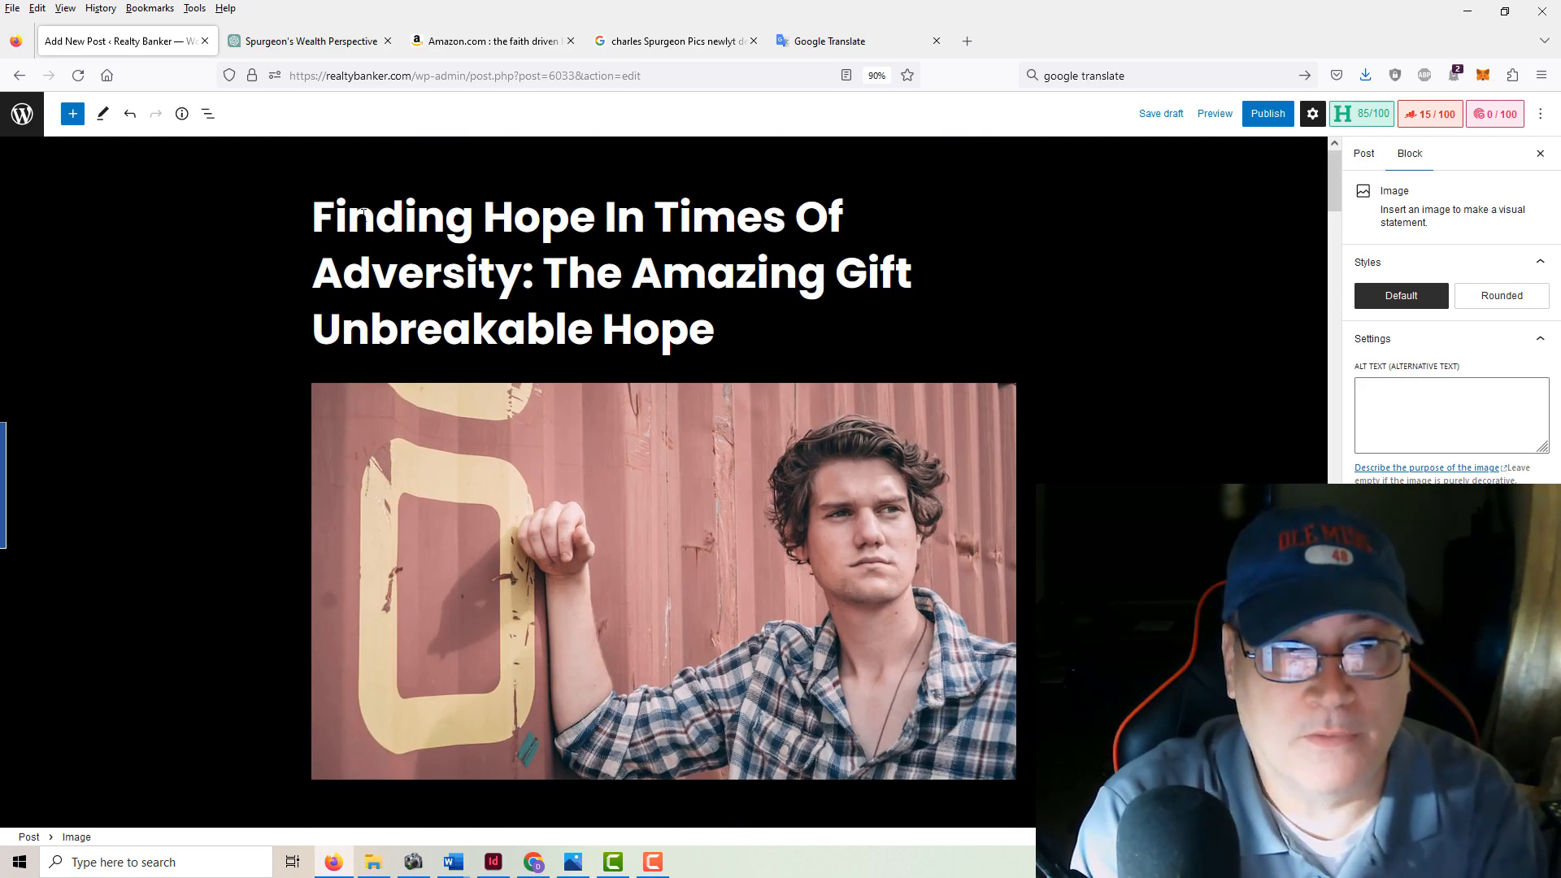
{"action": "left_click", "coordinate": [488, 217]}
{"action": "left_click_drag", "start_coordinate": [483, 217], "coordinate": [520, 276]}
{"action": "key", "text": "ctrl+c"}
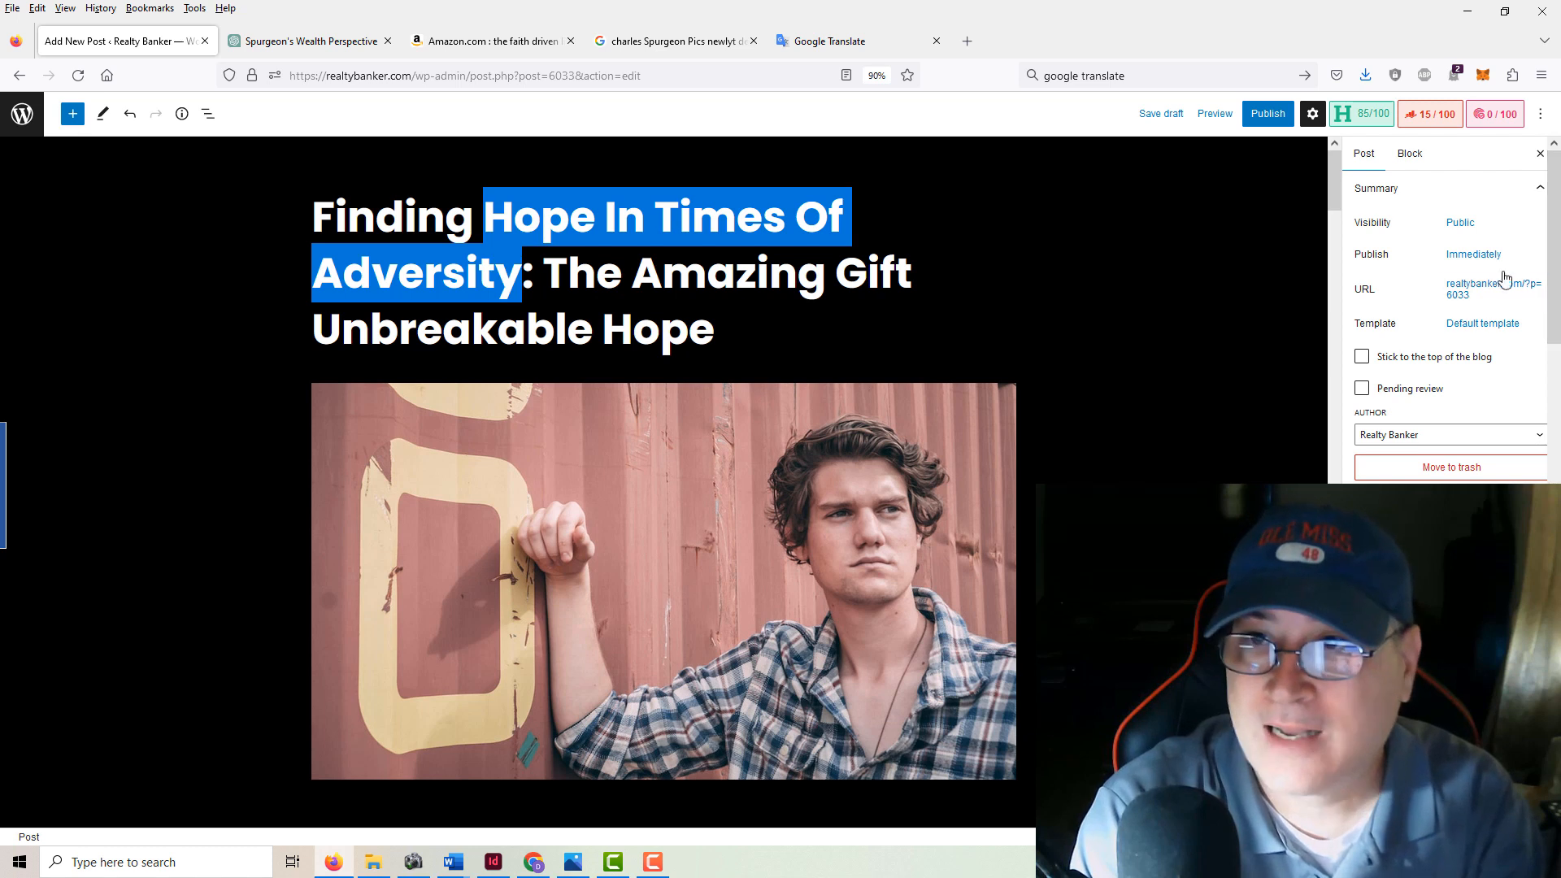
{"action": "left_click", "coordinate": [1440, 117]}
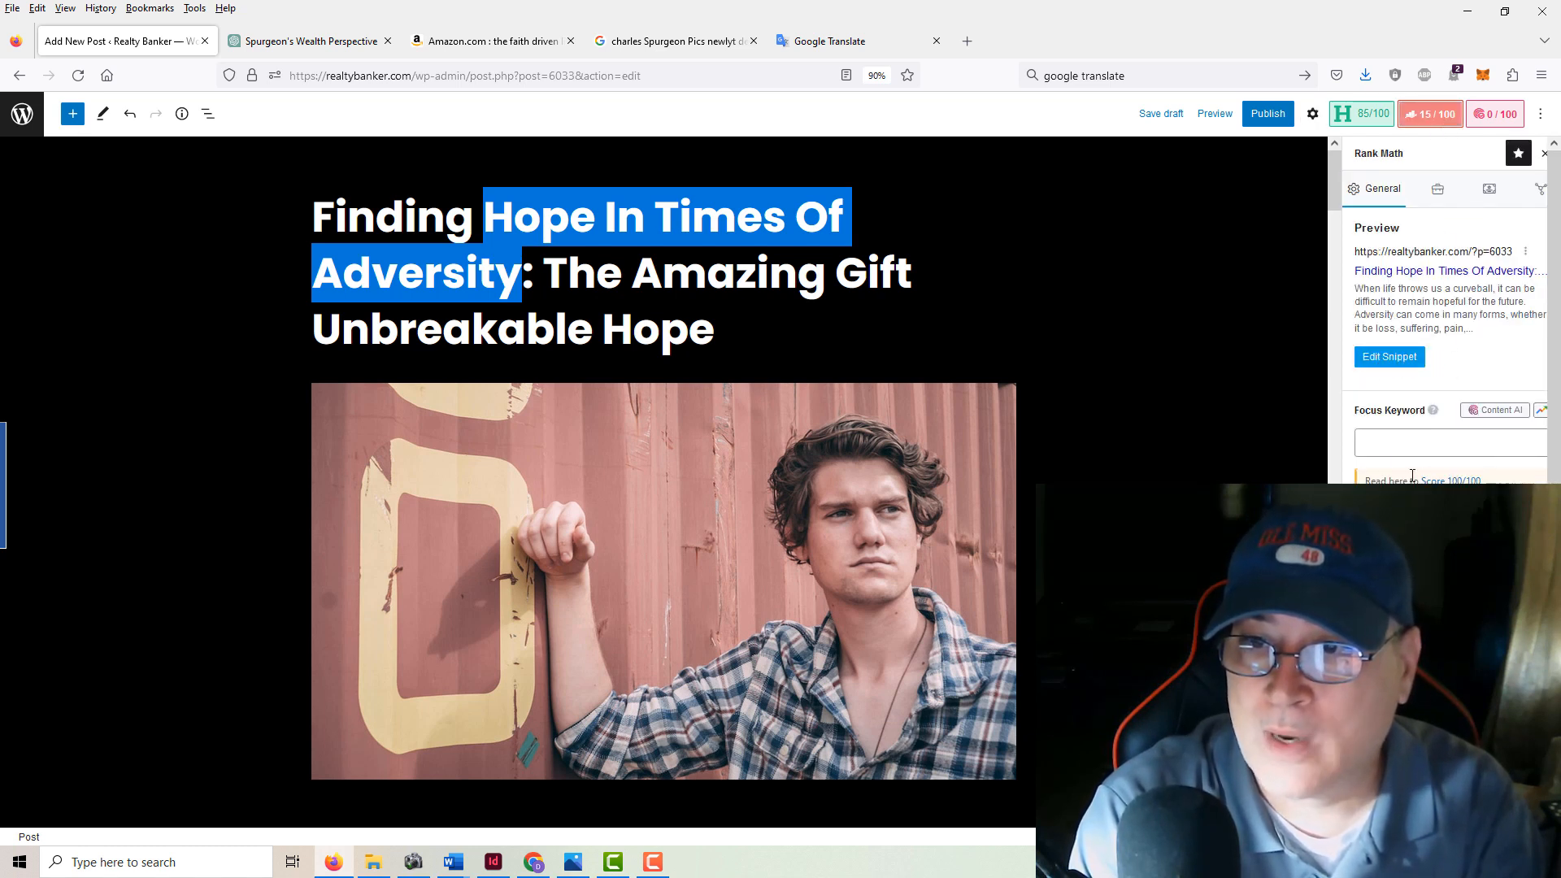
{"action": "left_click", "coordinate": [1389, 450]}
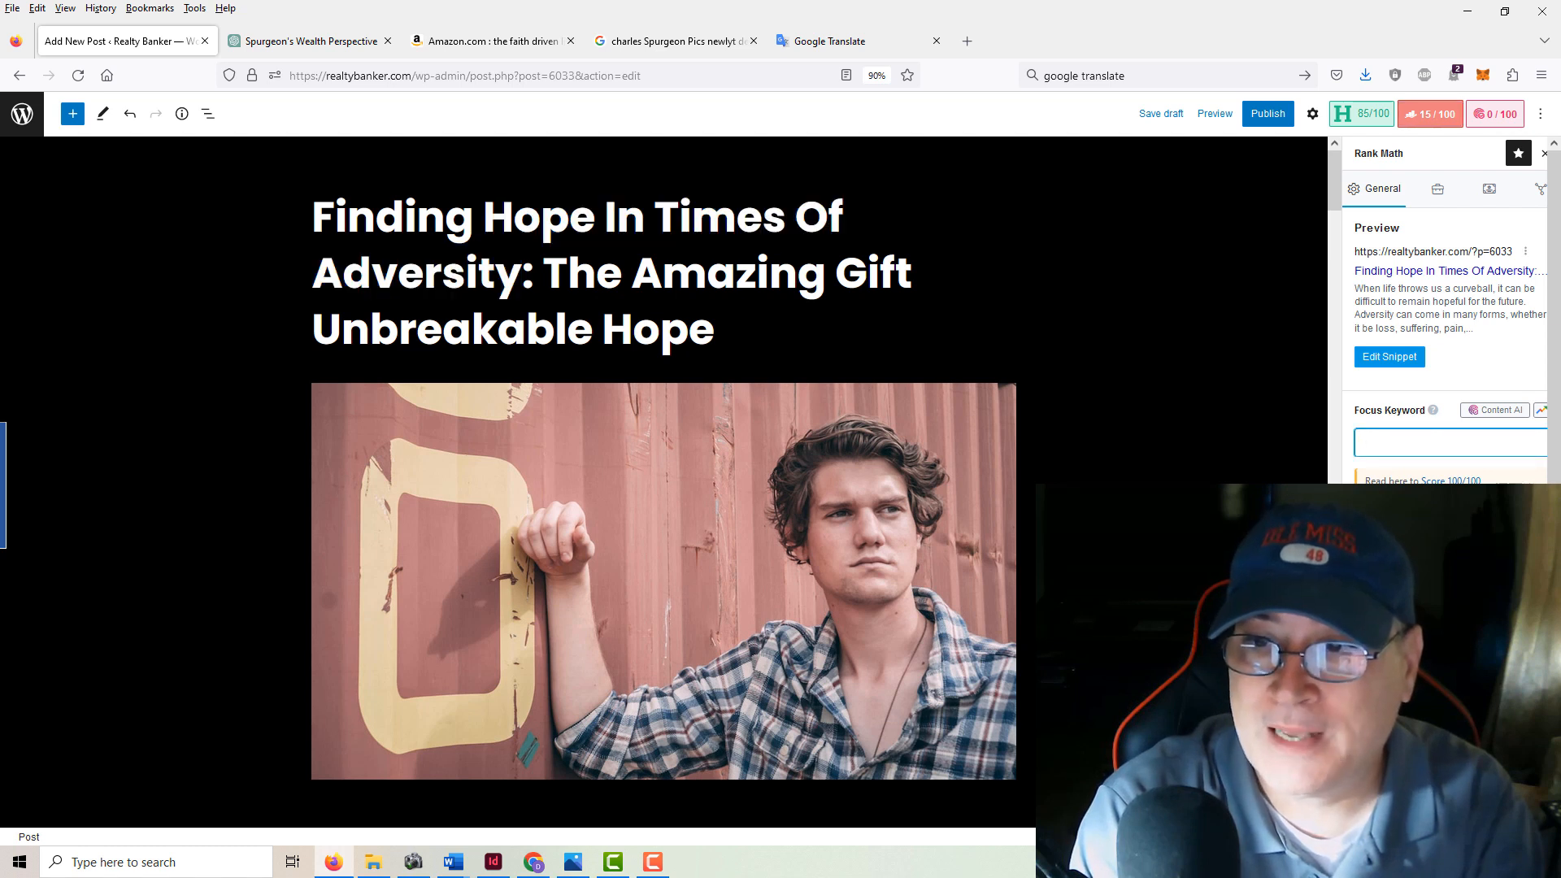
{"action": "key", "text": "ctrl+v"}
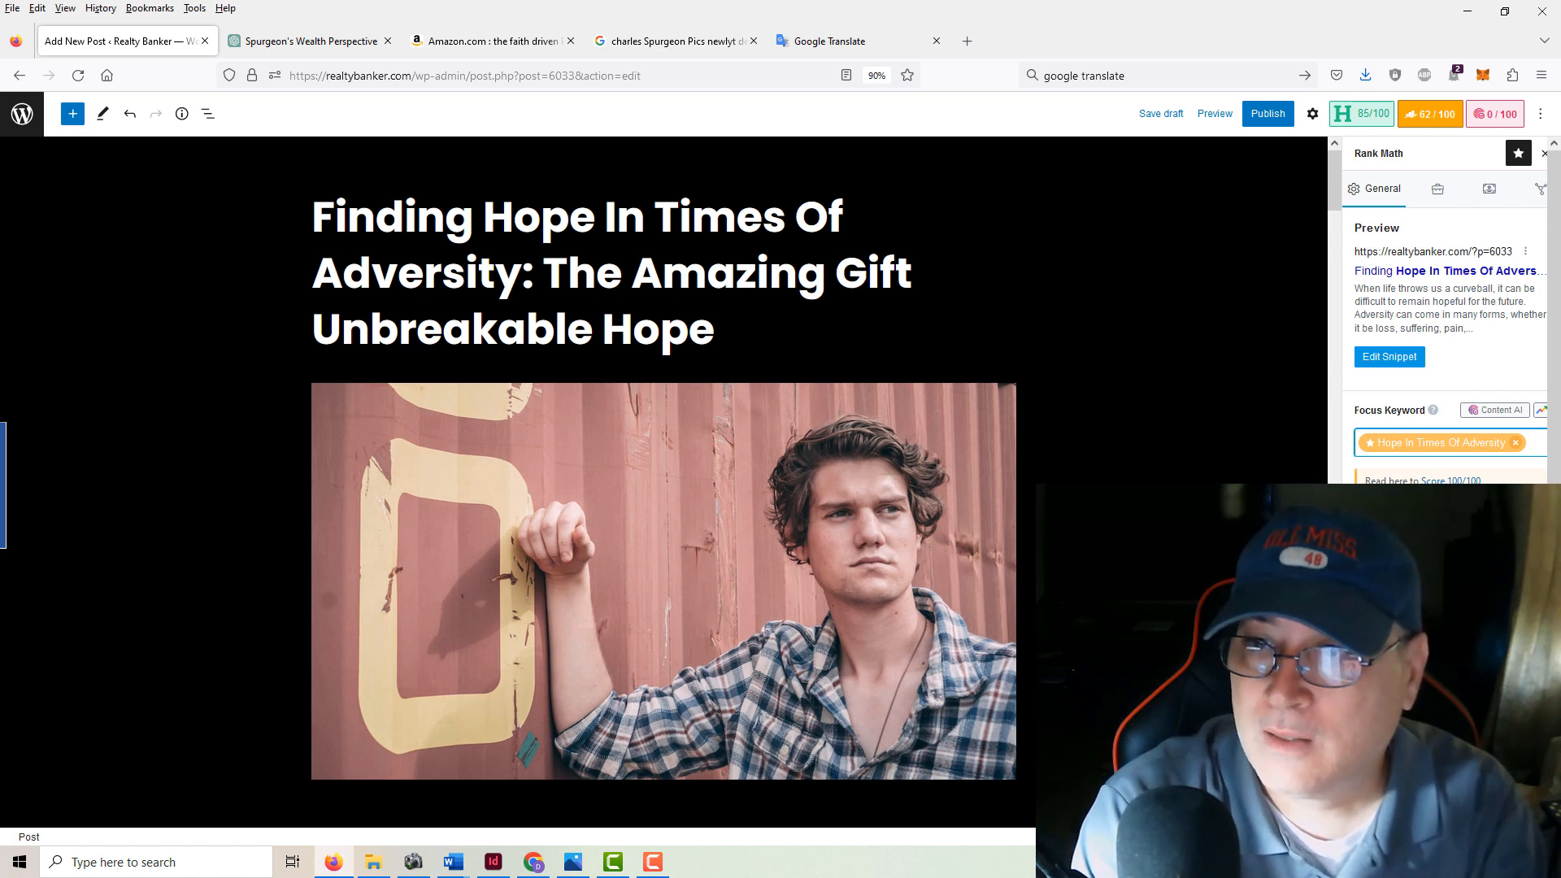
{"action": "scroll", "coordinate": [1451, 317], "scroll_direction": "down", "scroll_amount": 1}
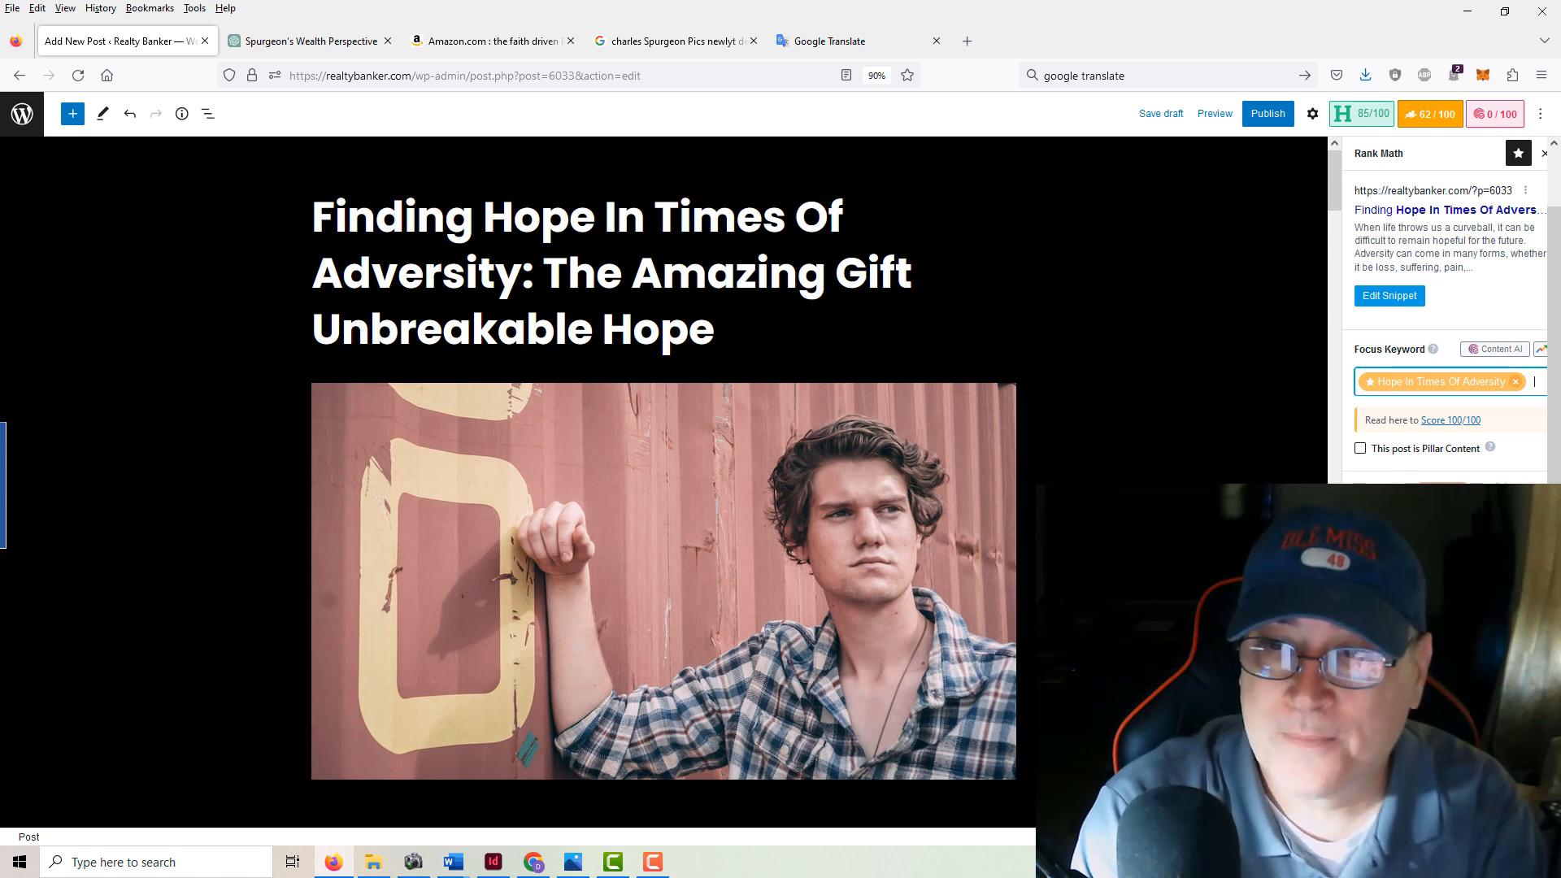
- Start replacing the image beneath the title and upload the three saved photos from the Realty Banker folder to the media library
{"action": "left_click", "coordinate": [649, 498]}
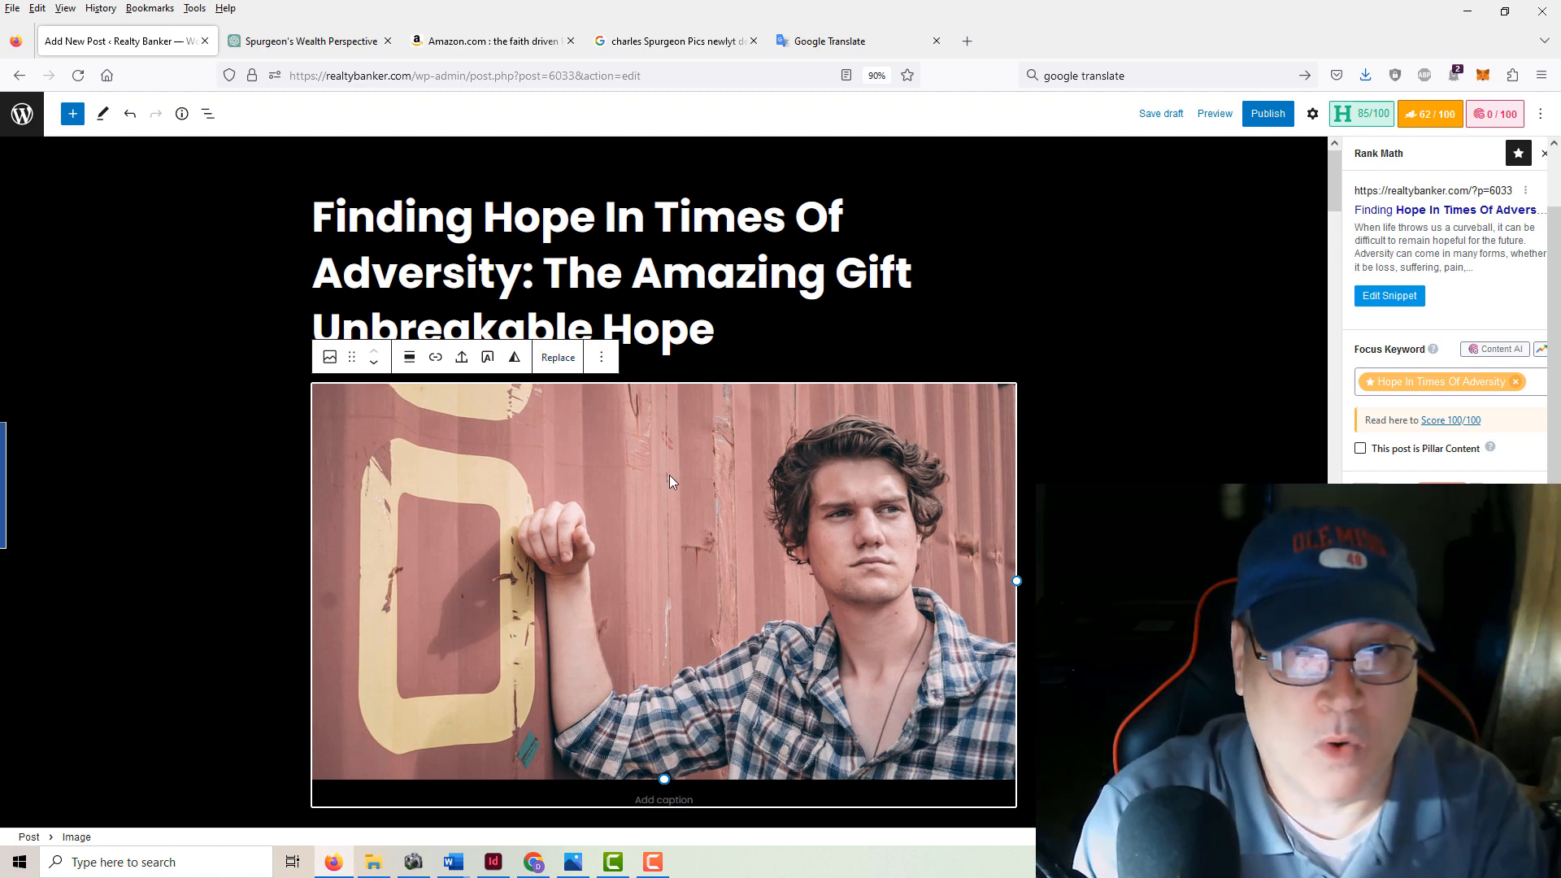
{"action": "left_click", "coordinate": [561, 364]}
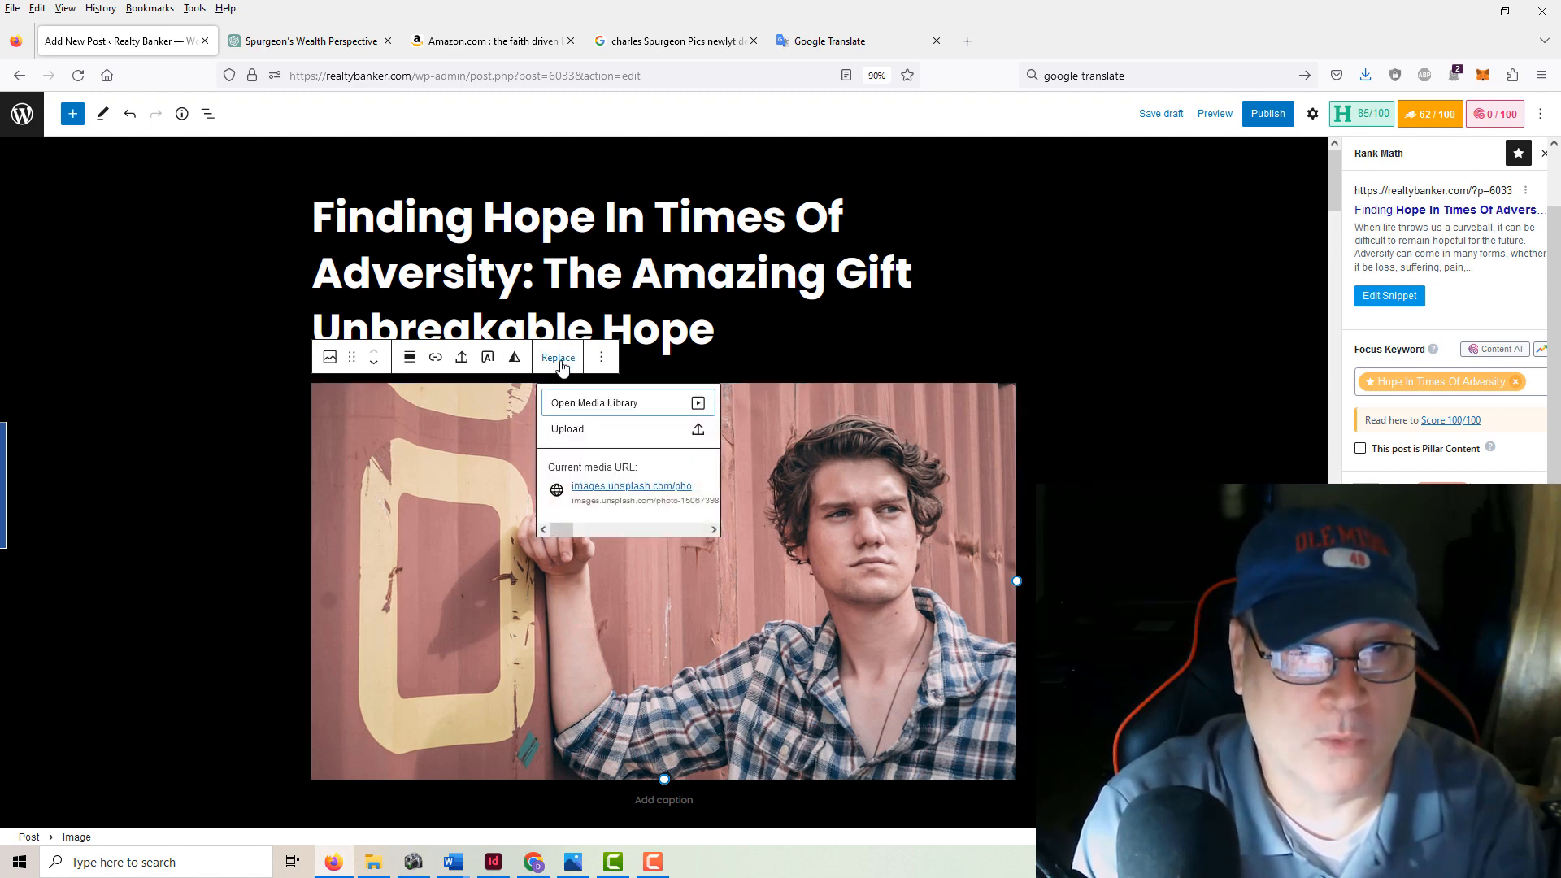
{"action": "left_click", "coordinate": [569, 406]}
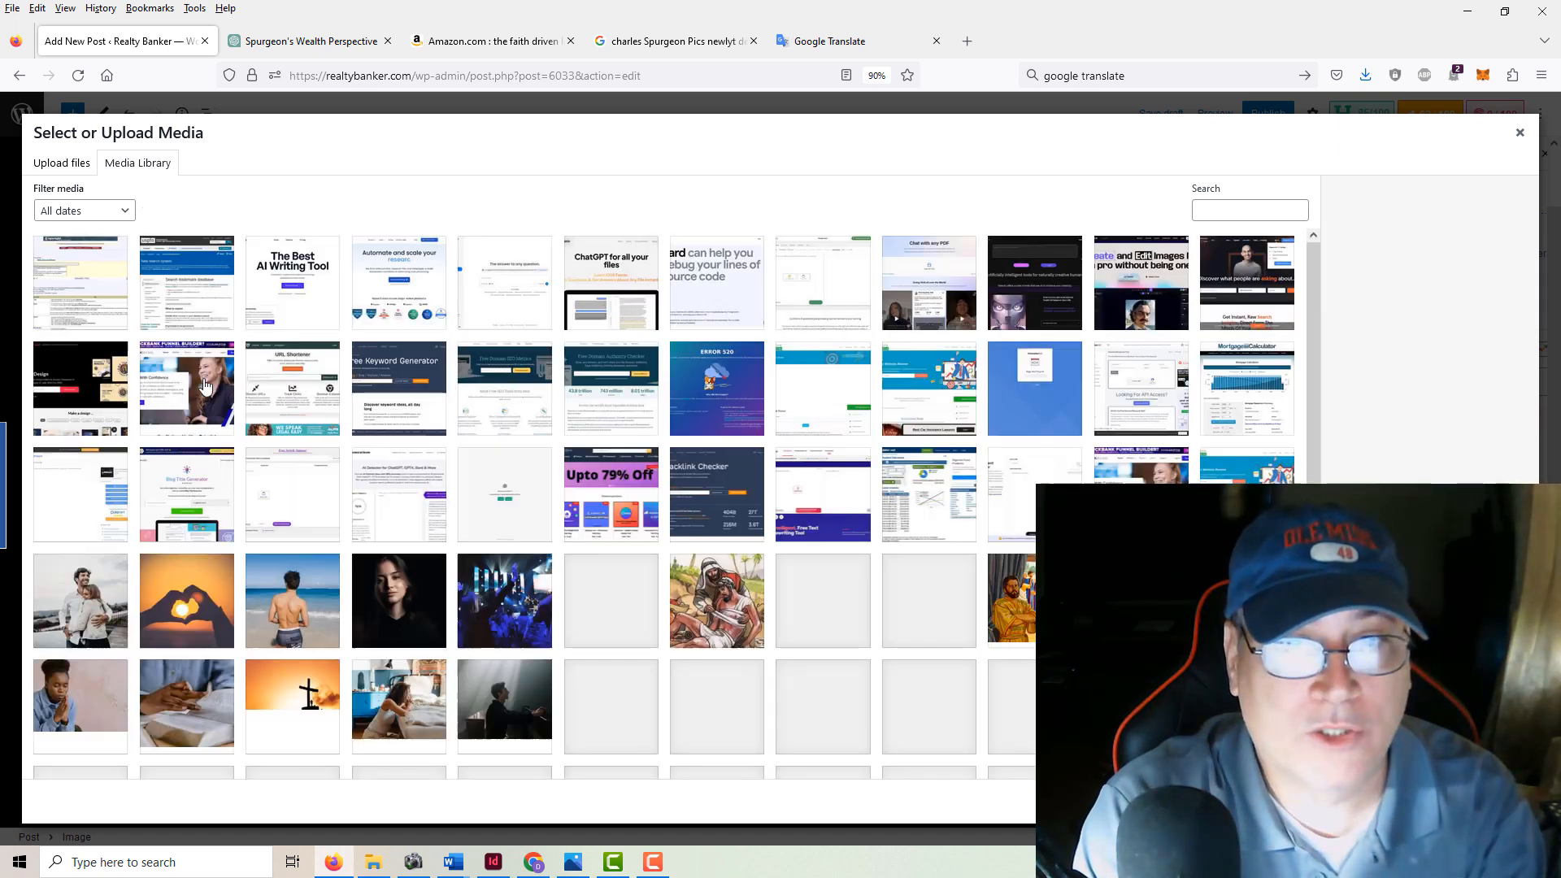
{"action": "left_click", "coordinate": [67, 165]}
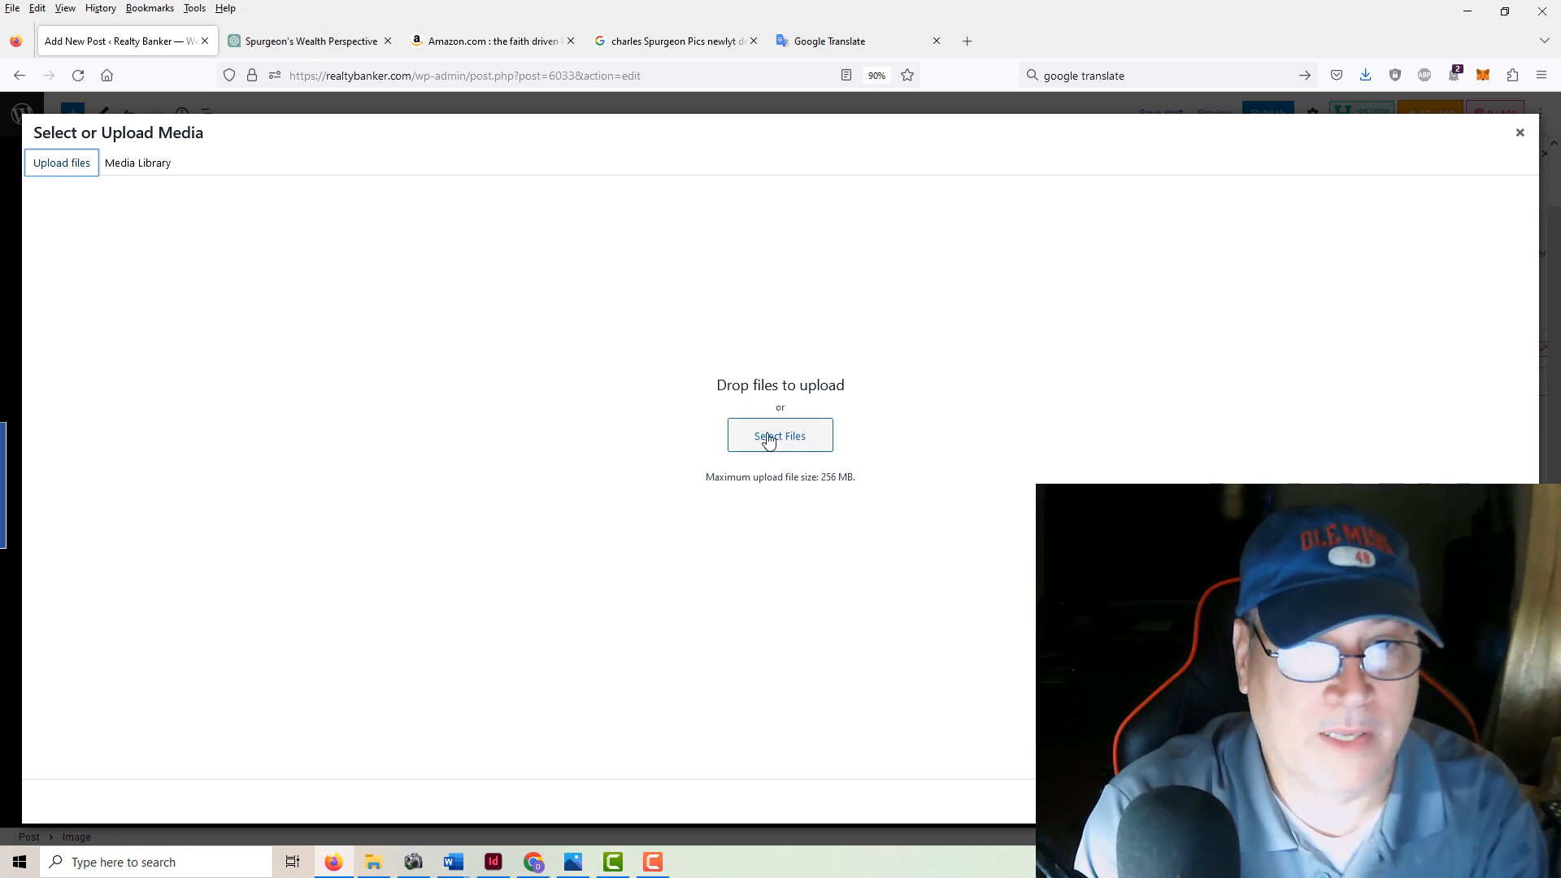
{"action": "left_click", "coordinate": [796, 444]}
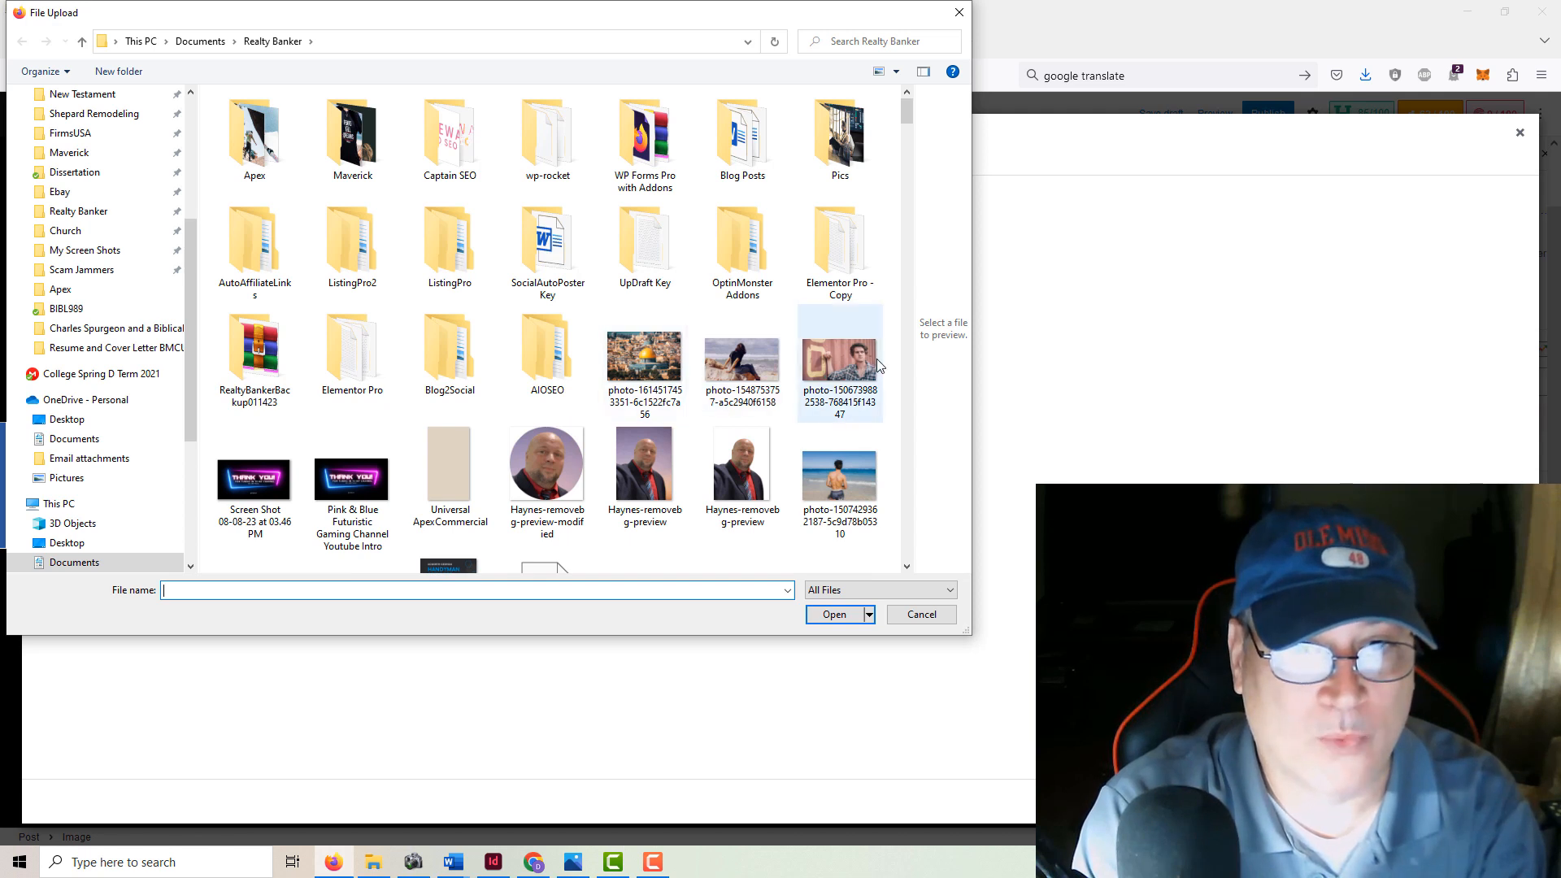
{"action": "left_click", "coordinate": [648, 372]}
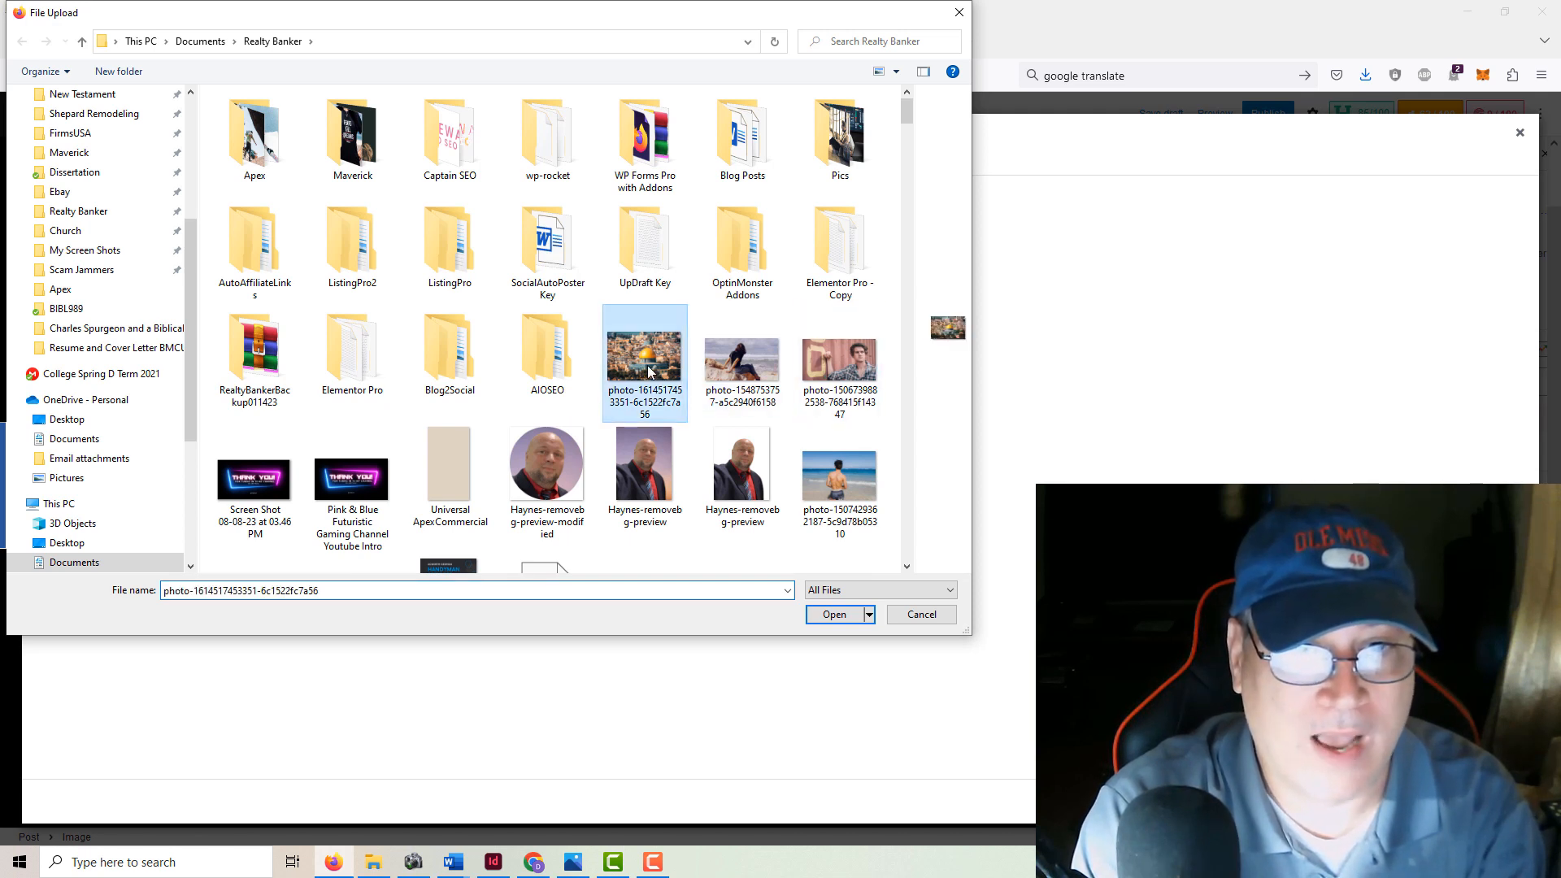
{"action": "left_click", "coordinate": [840, 363], "text": "shift"}
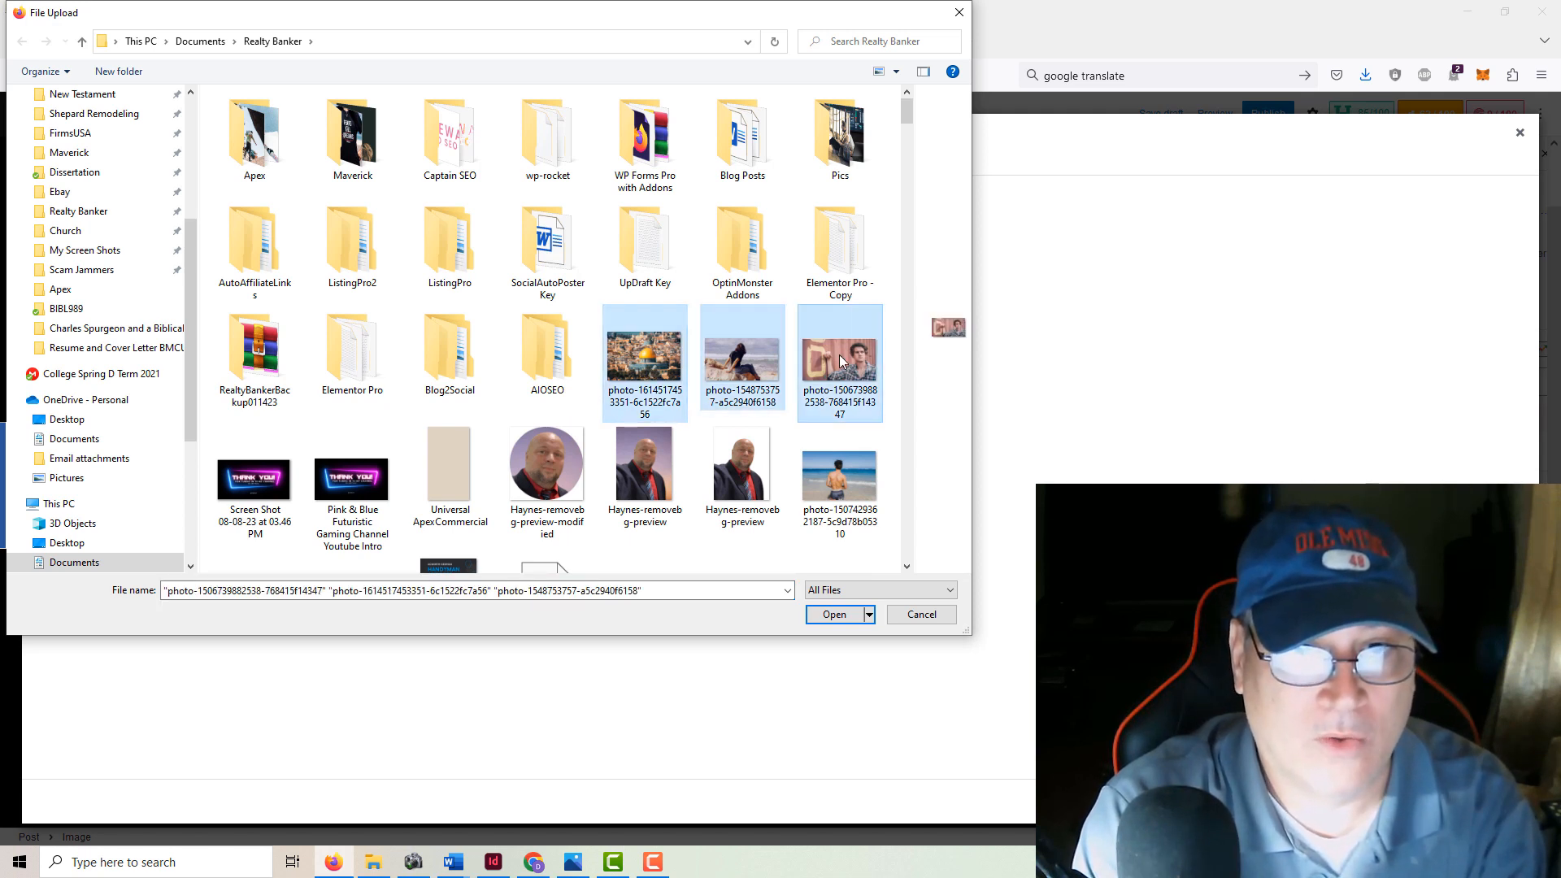
{"action": "left_click", "coordinate": [834, 614]}
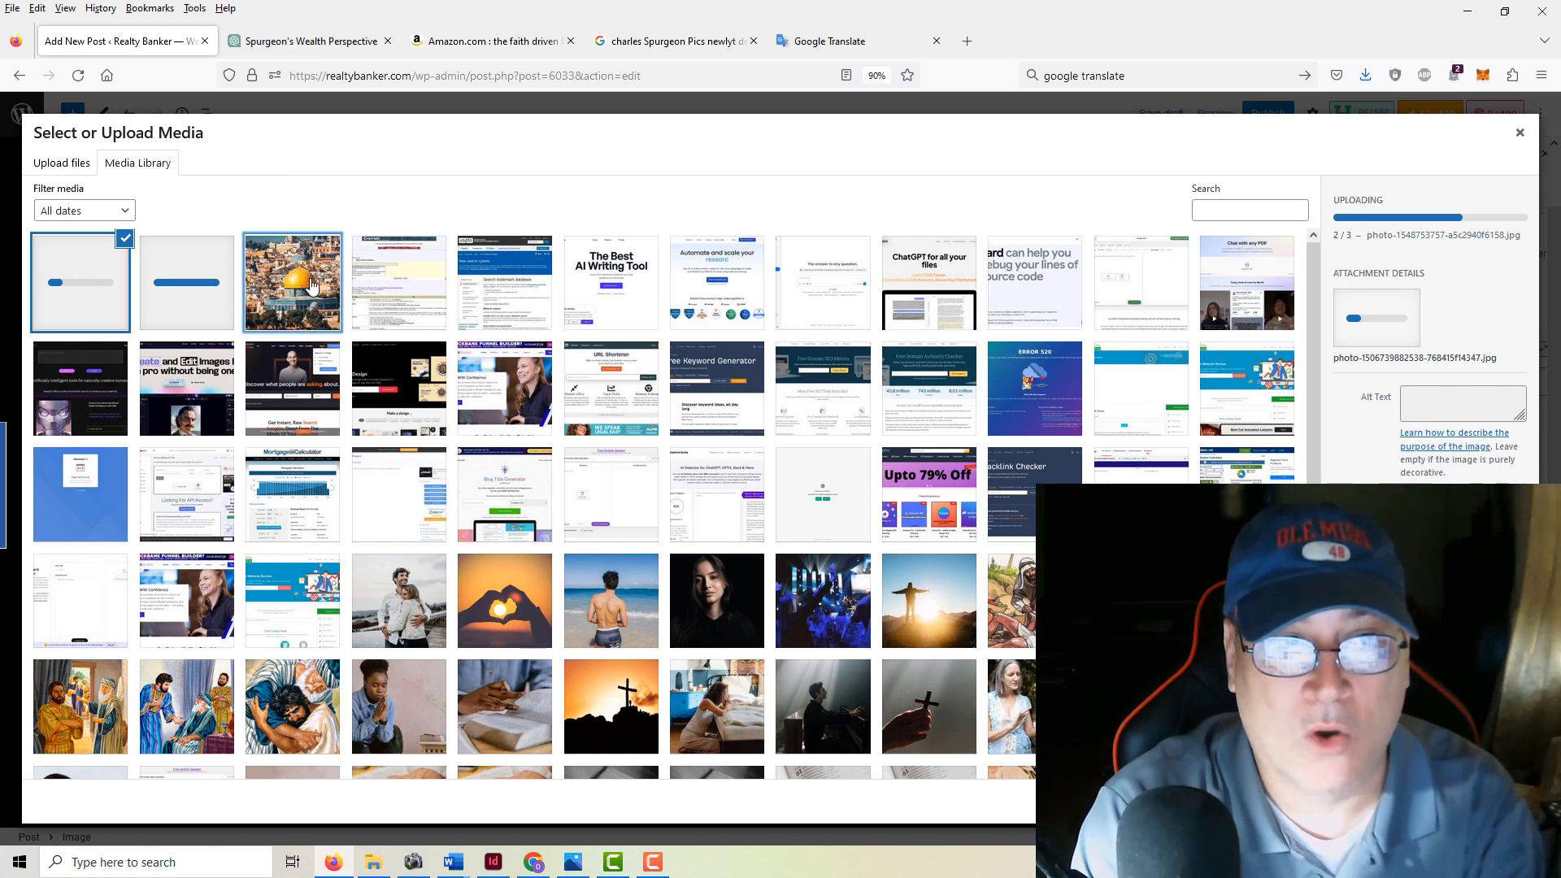
- Set the golden-domed shrine photo's alt text, title and description to "Hope In Times Of Adversity"
{"action": "left_click", "coordinate": [1452, 478]}
{"action": "key", "text": "ctrl+v"}
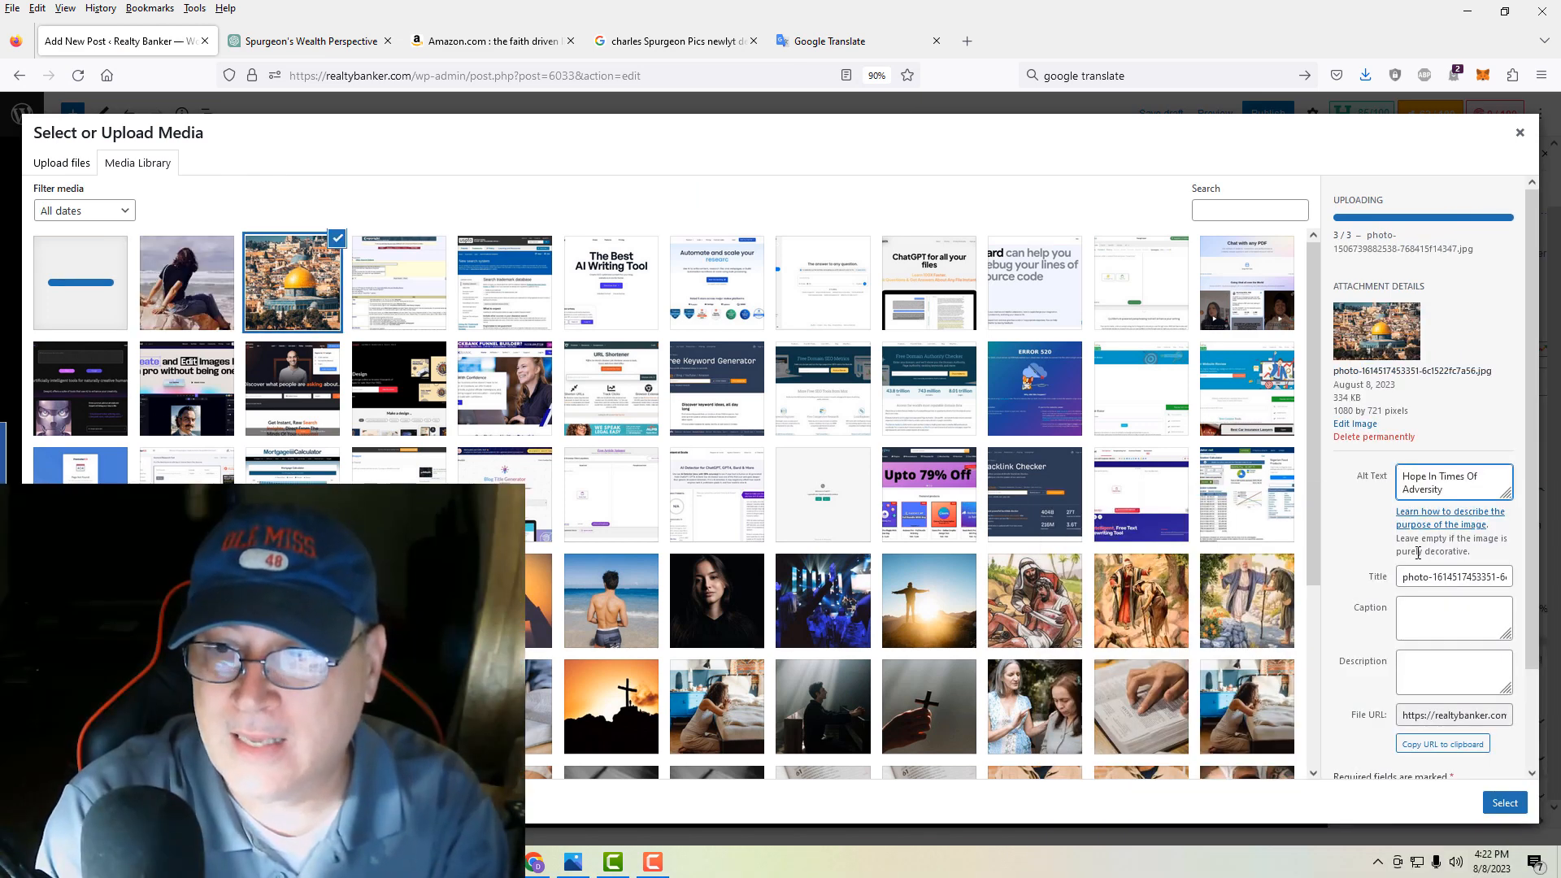
{"action": "triple_click", "coordinate": [1405, 577]}
{"action": "key", "text": "ctrl+v"}
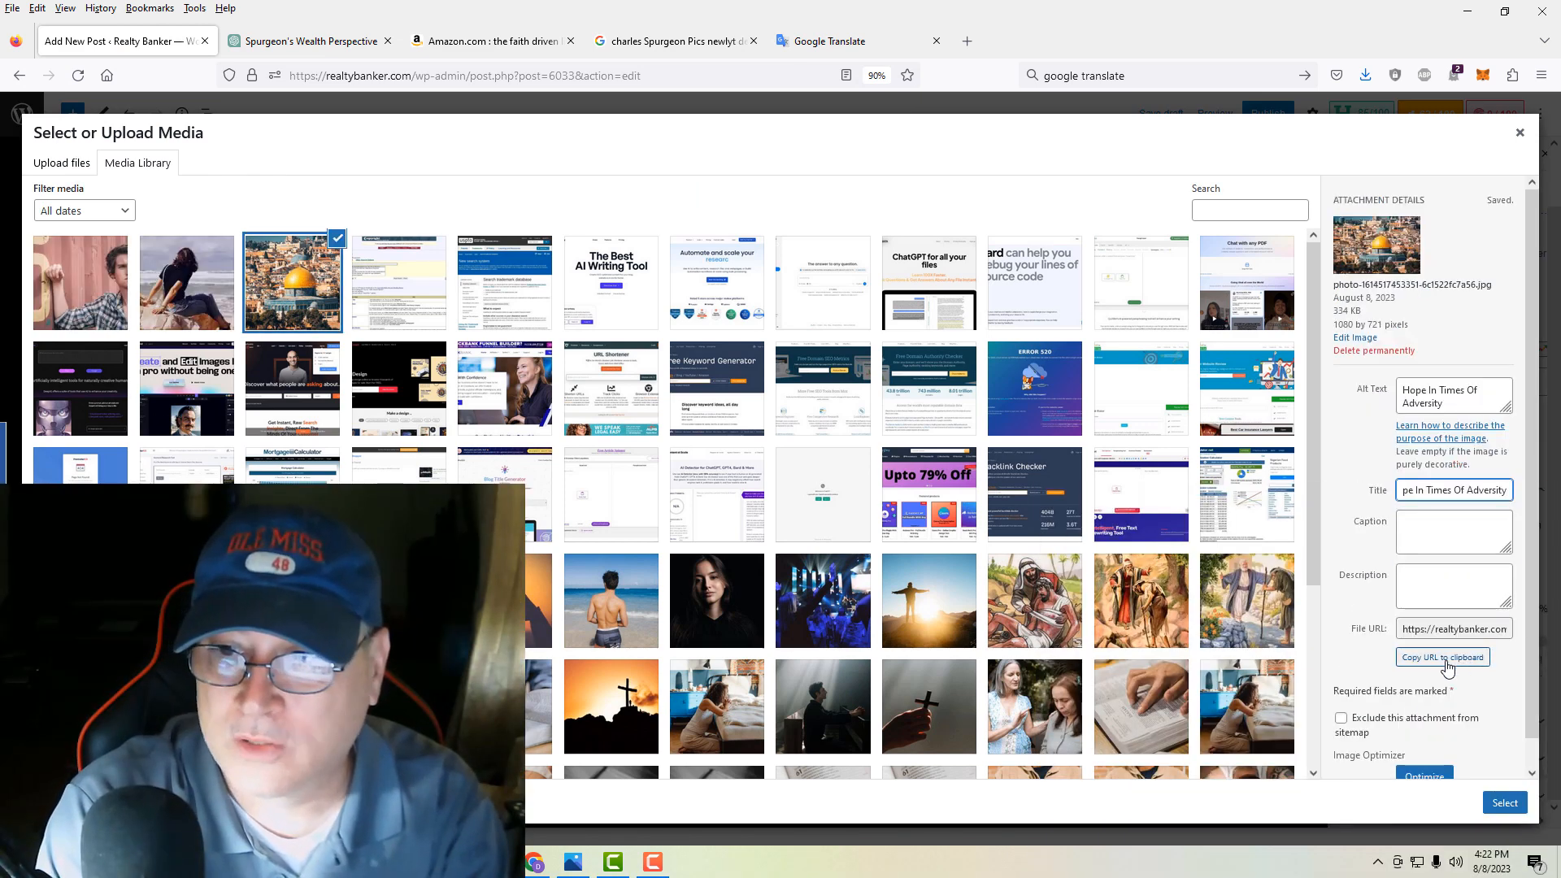
{"action": "left_click", "coordinate": [1449, 598]}
{"action": "key", "text": "ctrl+v"}
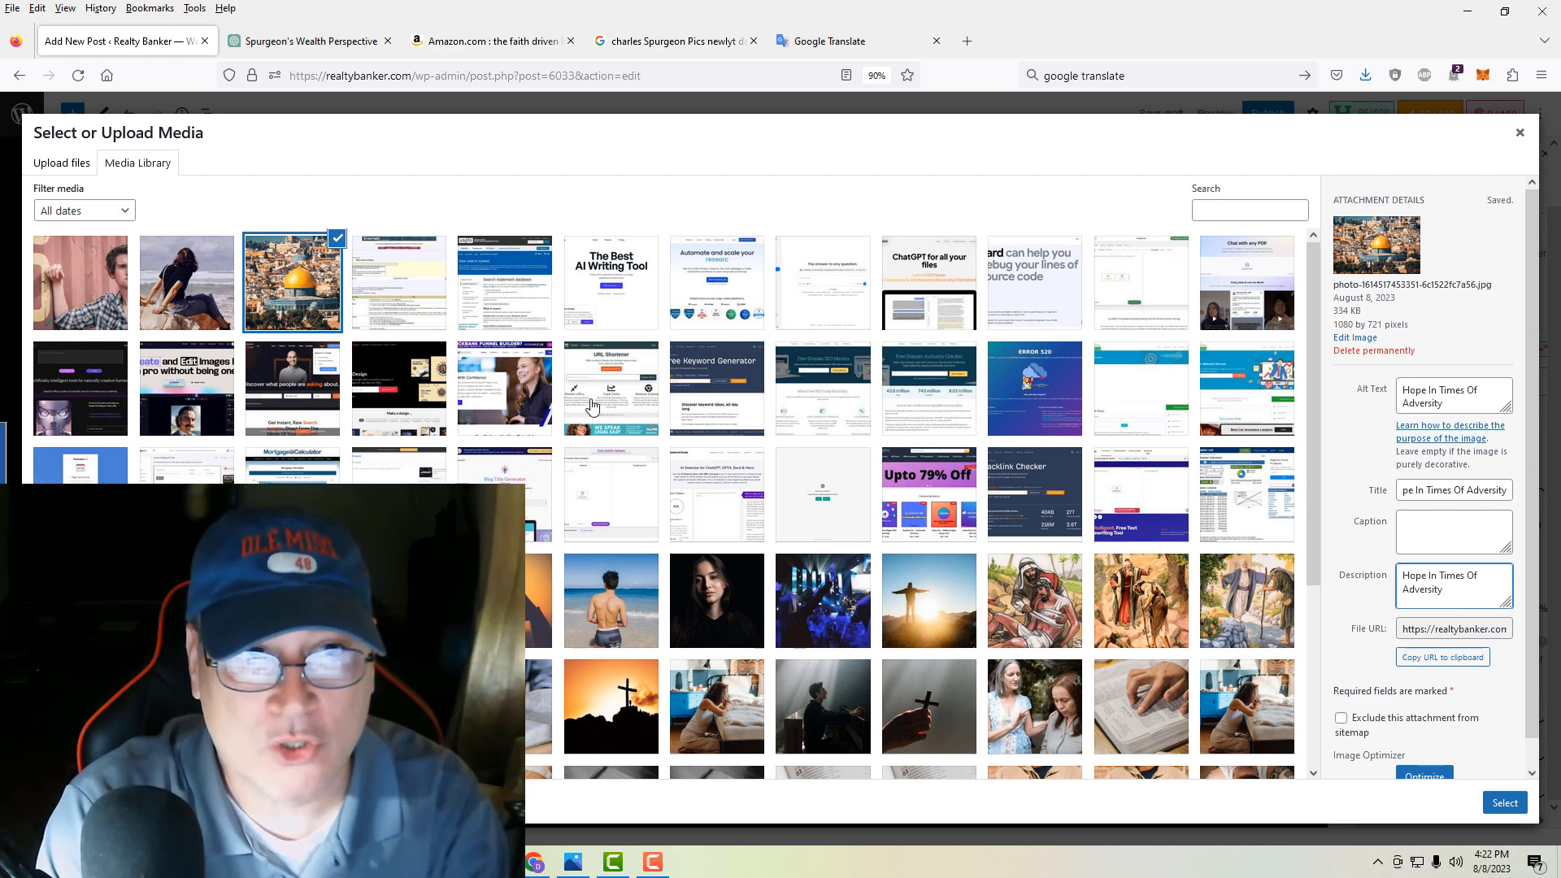
- Set the alt text, title and description of the photo of the woman on the rocks to "Hope In Times Of Adversity"
{"action": "left_click", "coordinate": [217, 304]}
{"action": "left_click", "coordinate": [1429, 388]}
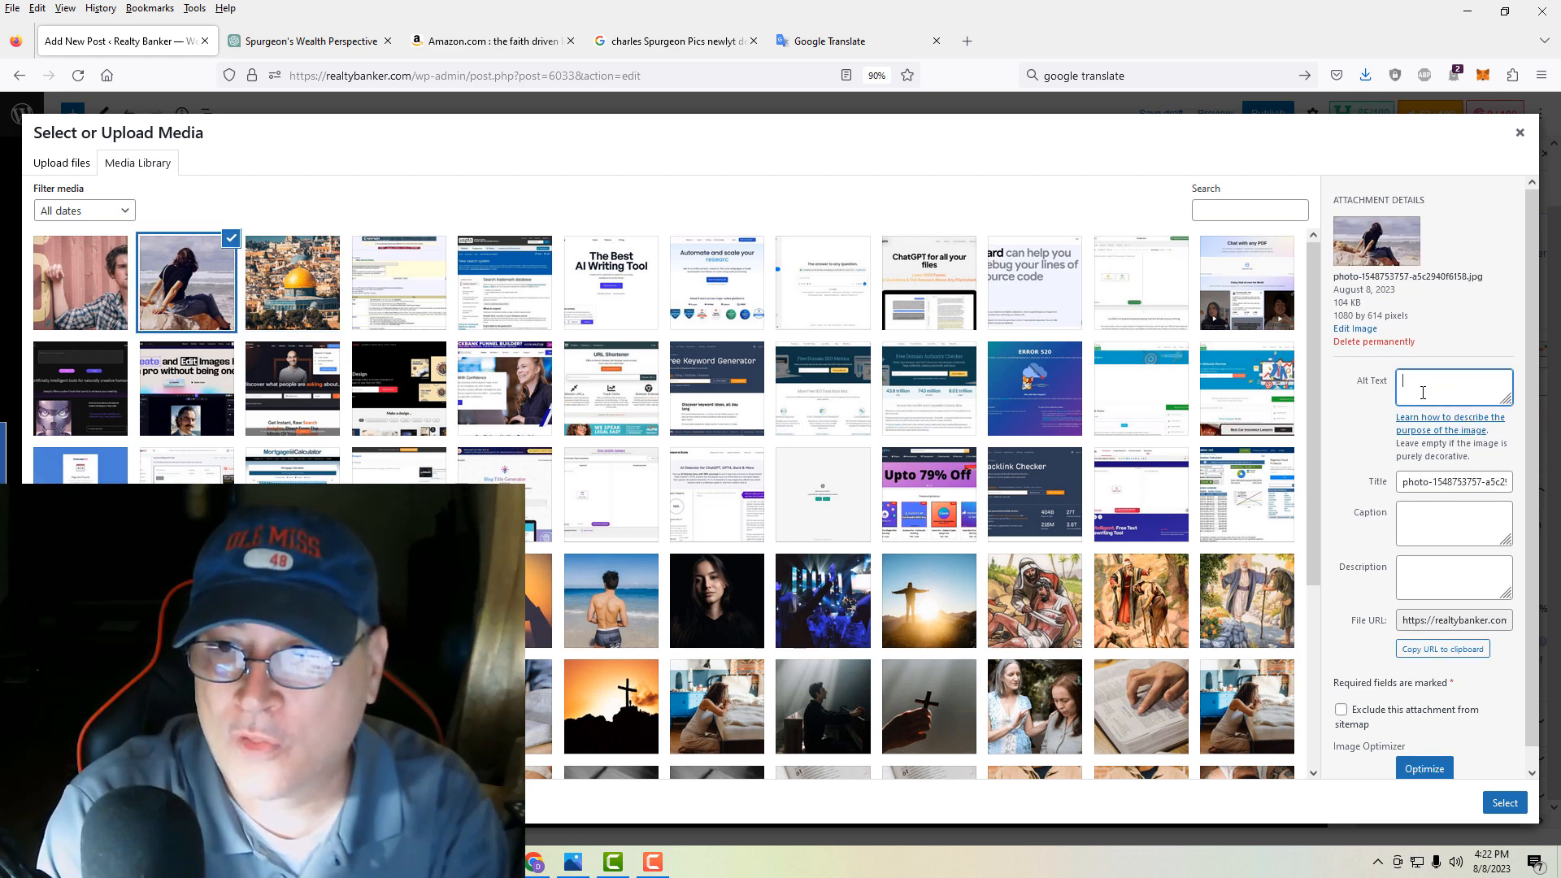
{"action": "key", "text": "ctrl+v"}
{"action": "left_click", "coordinate": [1404, 482]}
{"action": "key", "text": "ctrl+a"}
{"action": "key", "text": "ctrl+v"}
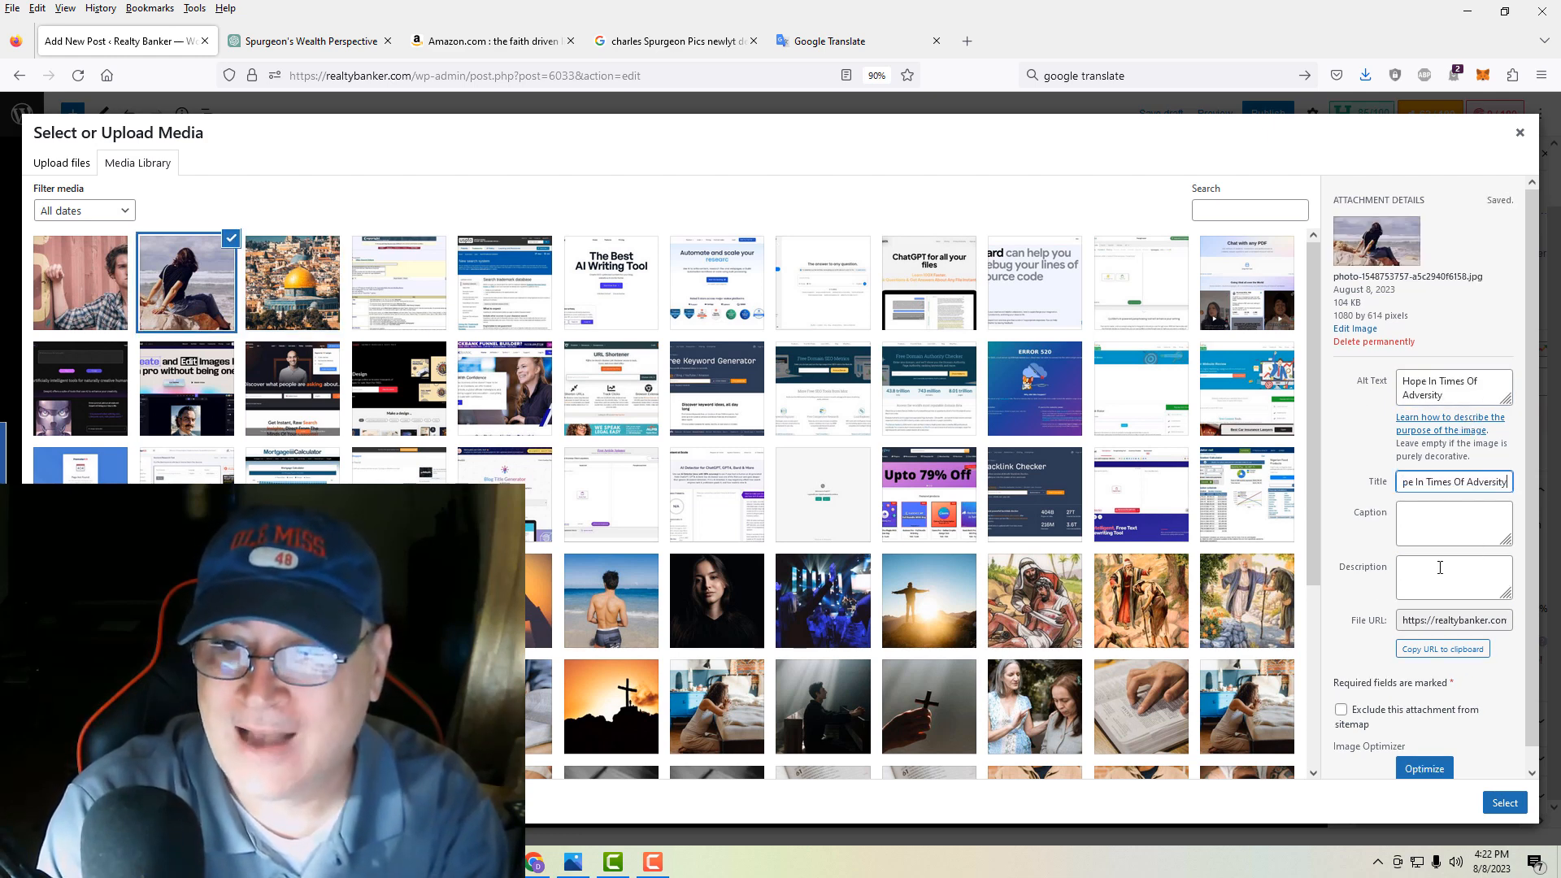
{"action": "left_click", "coordinate": [1439, 569]}
{"action": "key", "text": "ctrl+v"}
- Set the alt text, title and description of the photo of the man in the plaid shirt to "Hope In Times Of Adversity"
{"action": "left_click", "coordinate": [85, 283]}
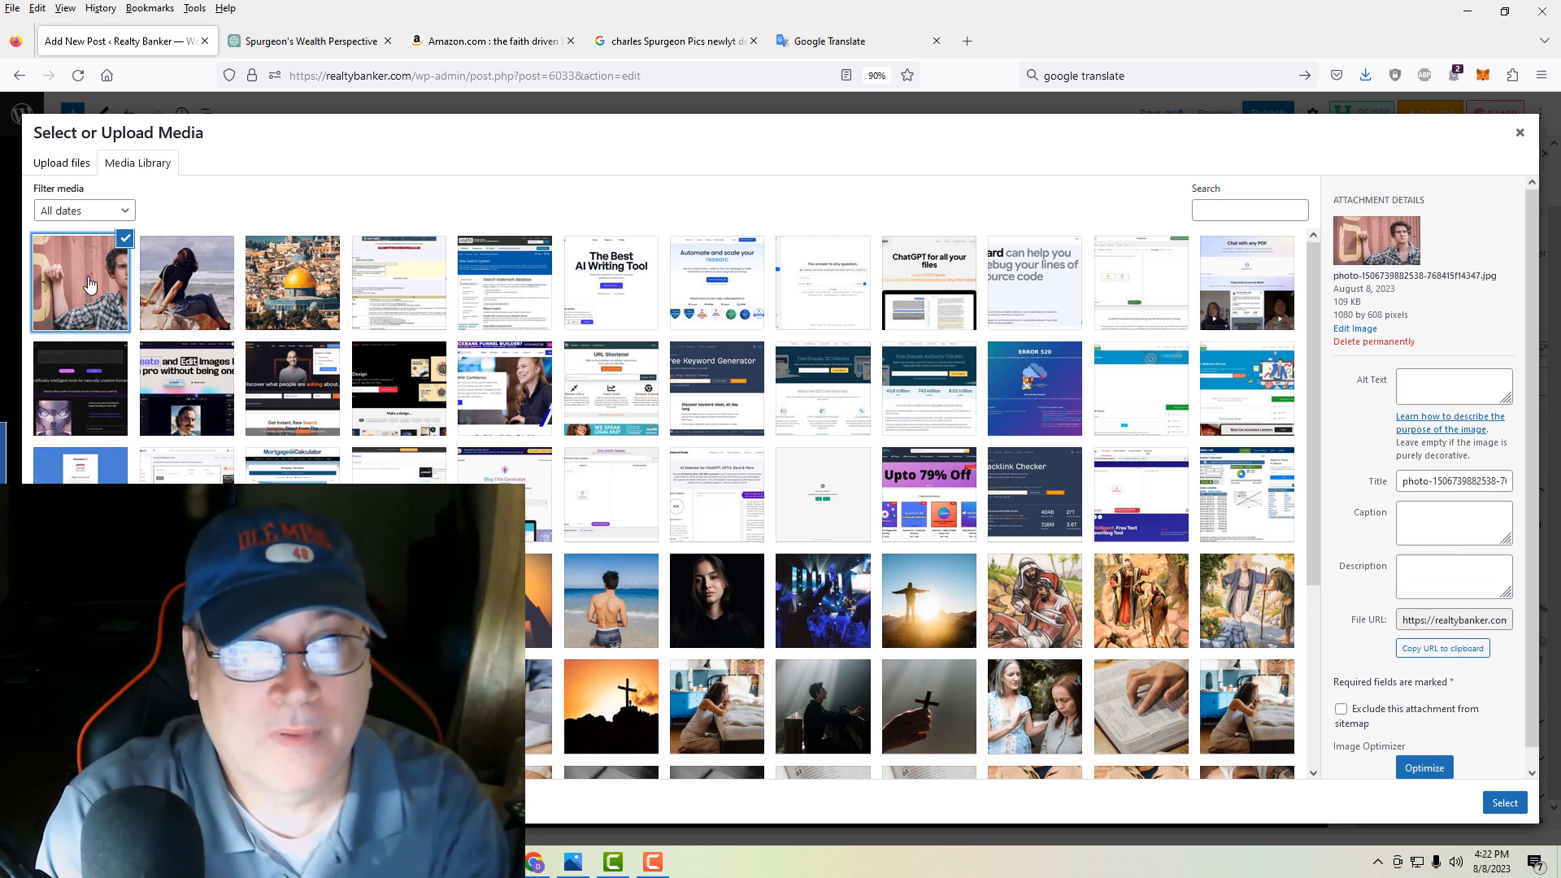
{"action": "left_click", "coordinate": [1428, 392]}
{"action": "key", "text": "ctrl+v"}
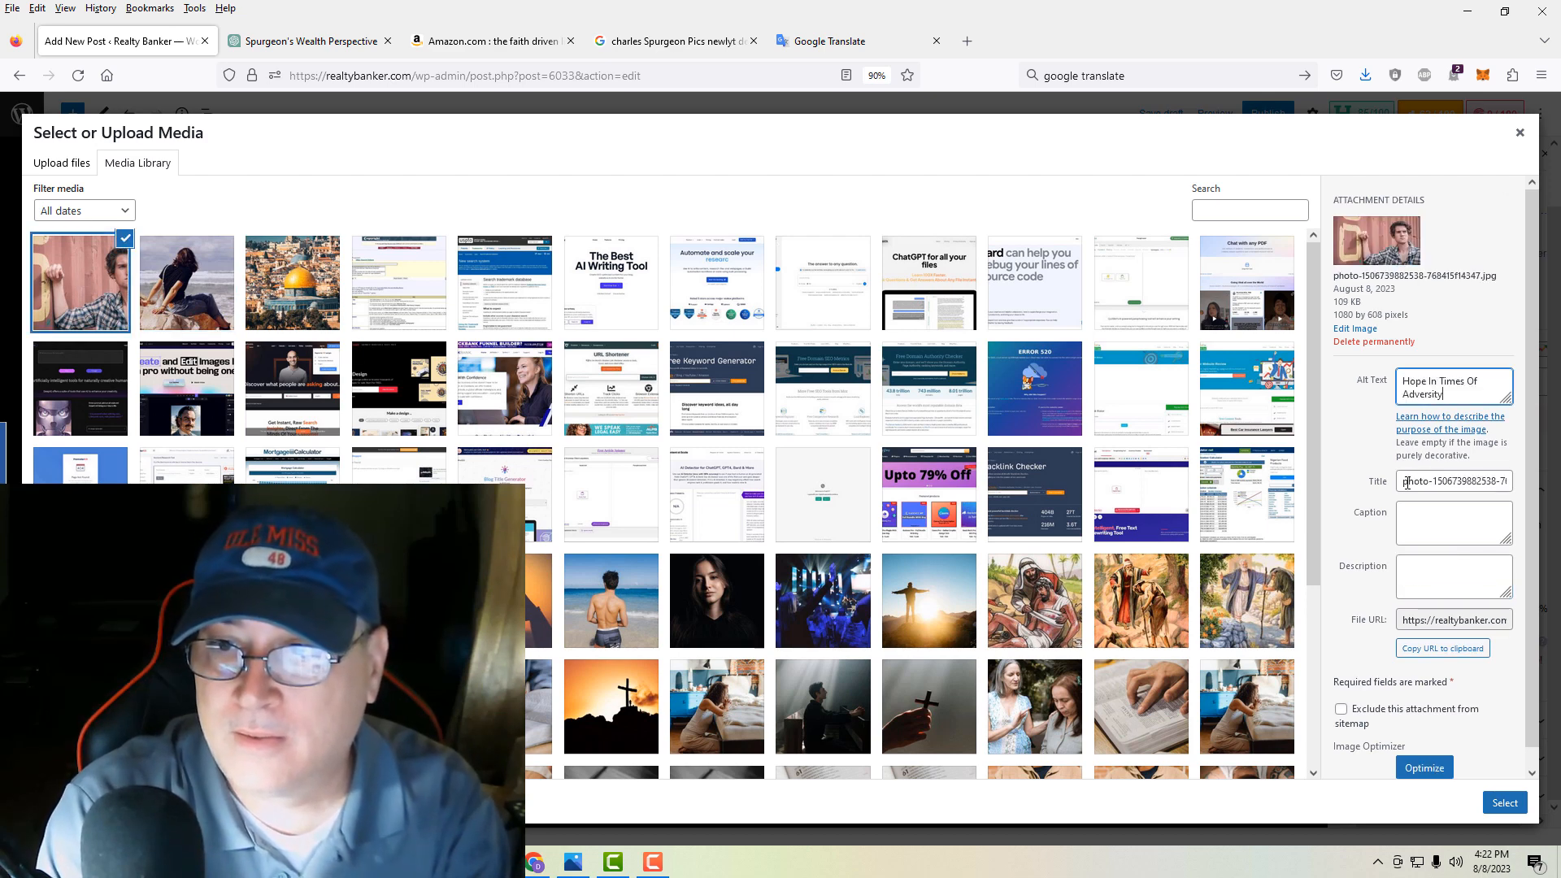
{"action": "left_click", "coordinate": [1404, 482]}
{"action": "key", "text": "ctrl+a"}
{"action": "key", "text": "ctrl+v"}
{"action": "left_click", "coordinate": [1441, 568]}
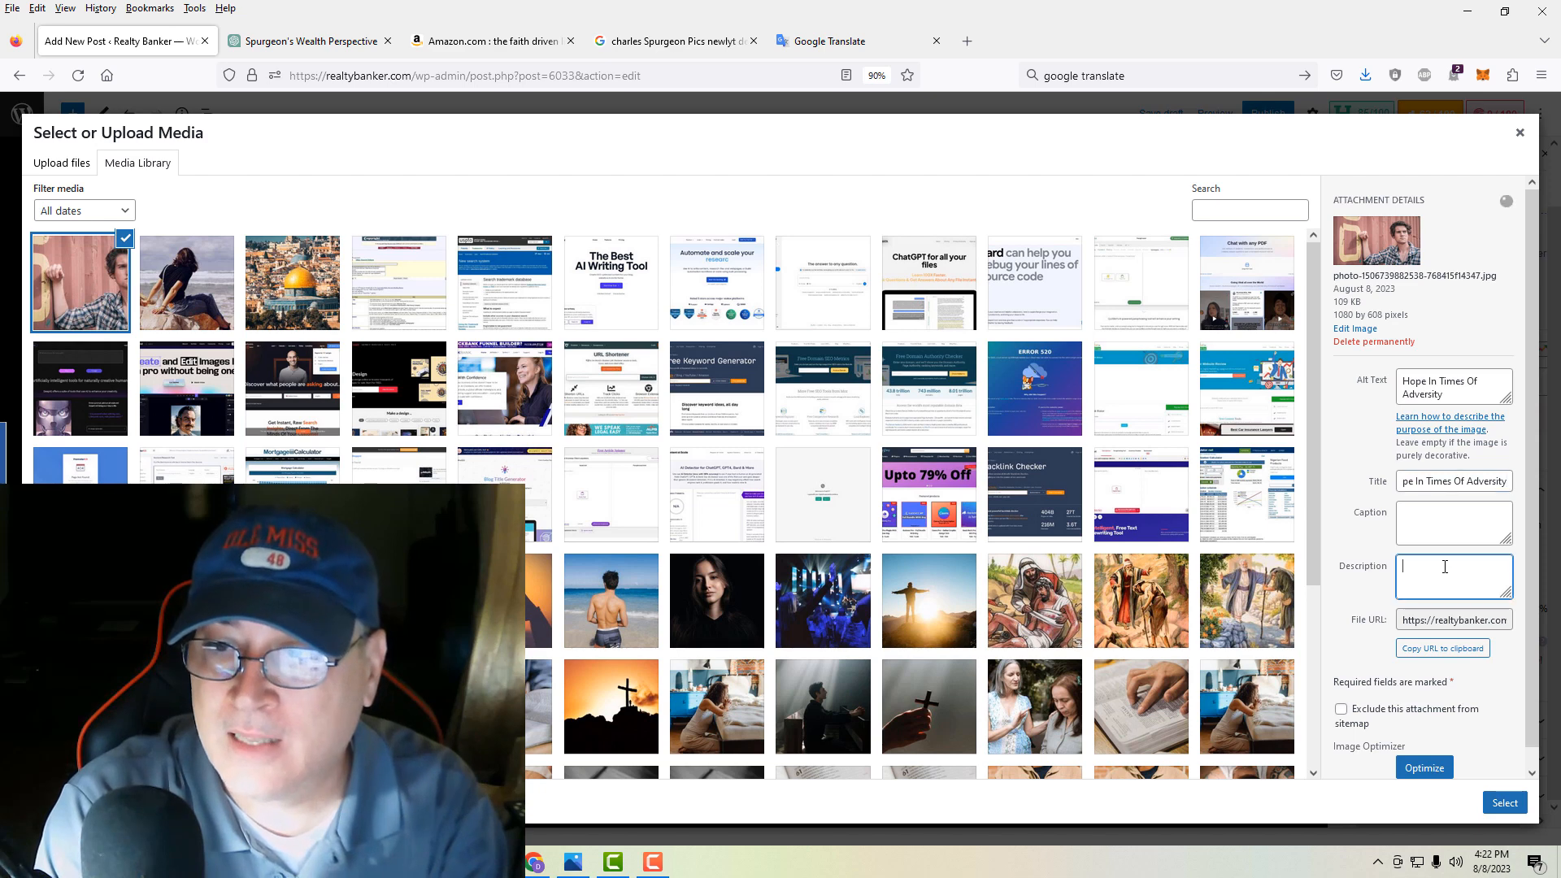
{"action": "key", "text": "ctrl+v"}
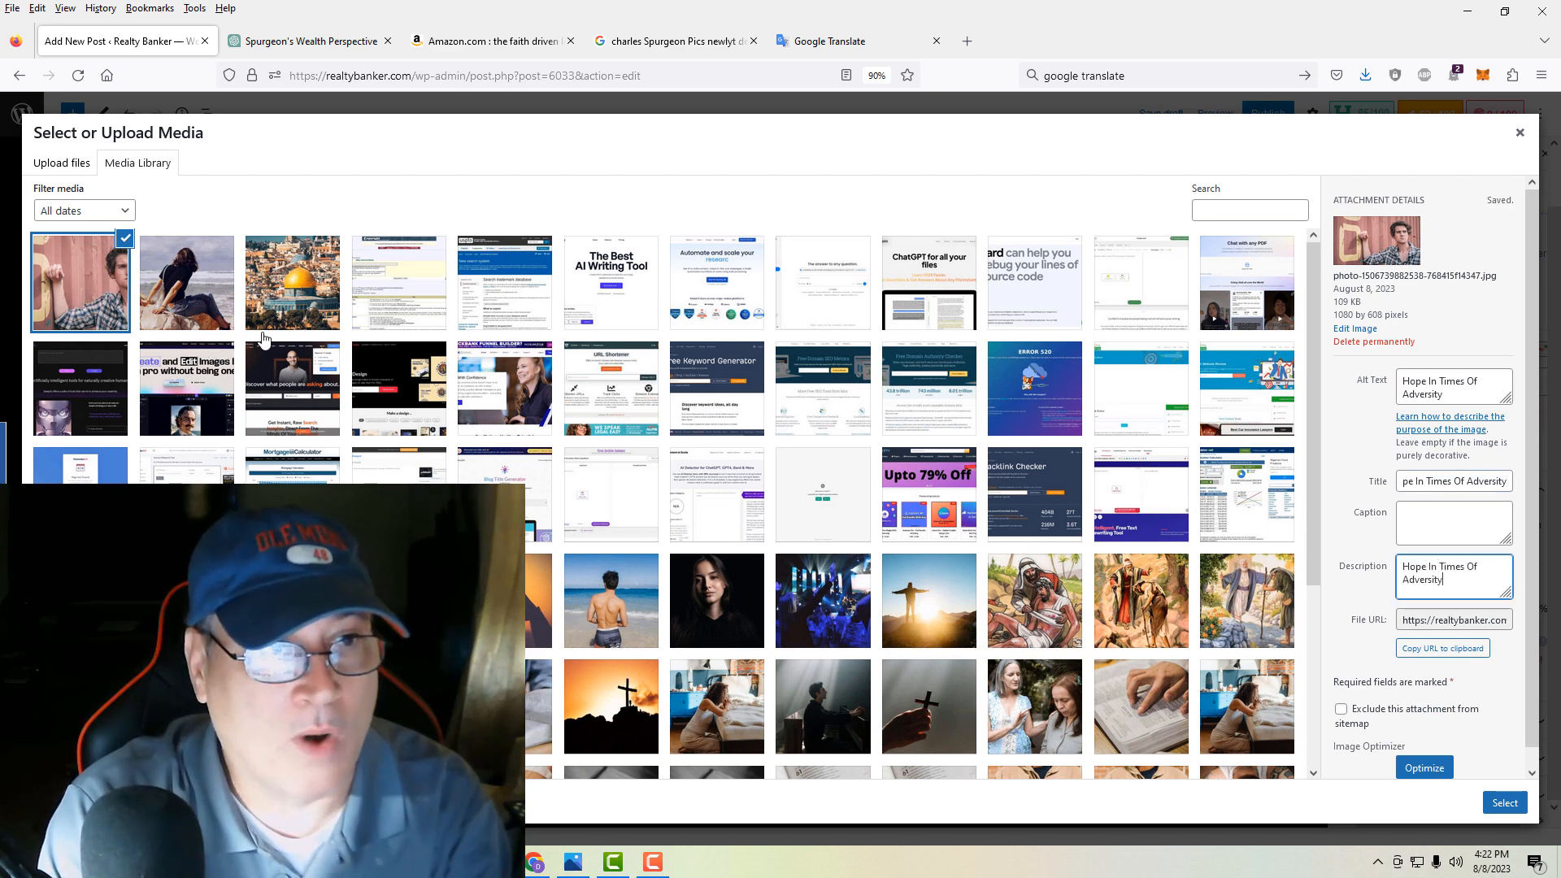
- Insert the uploaded photo of the man in the plaid shirt beneath the post title and shrink it to about half the column width
{"action": "left_click", "coordinate": [95, 283]}
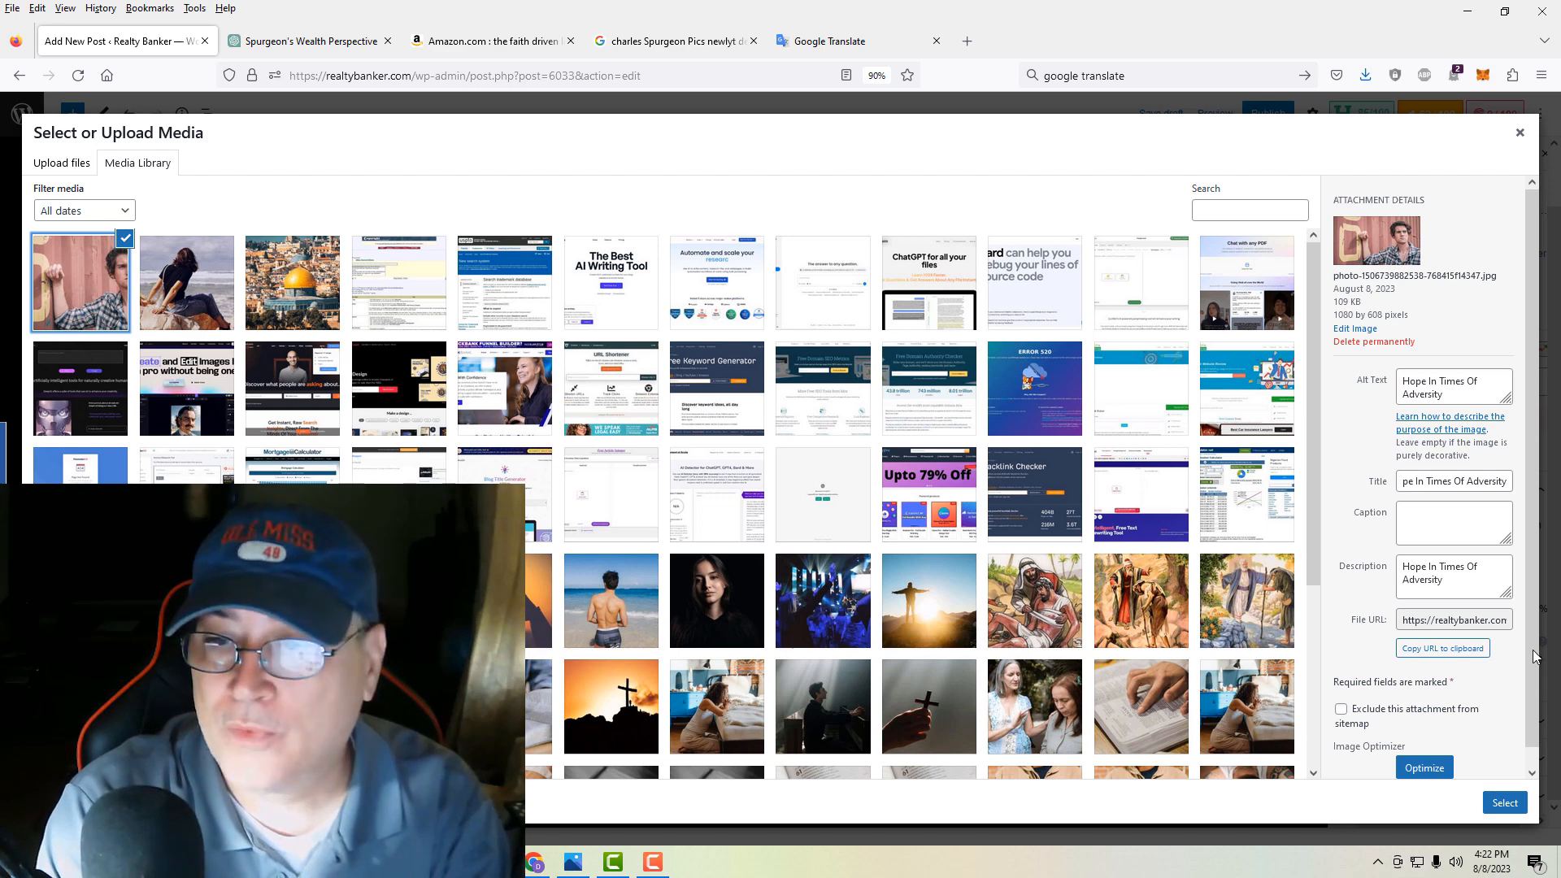
{"action": "left_click", "coordinate": [1505, 802]}
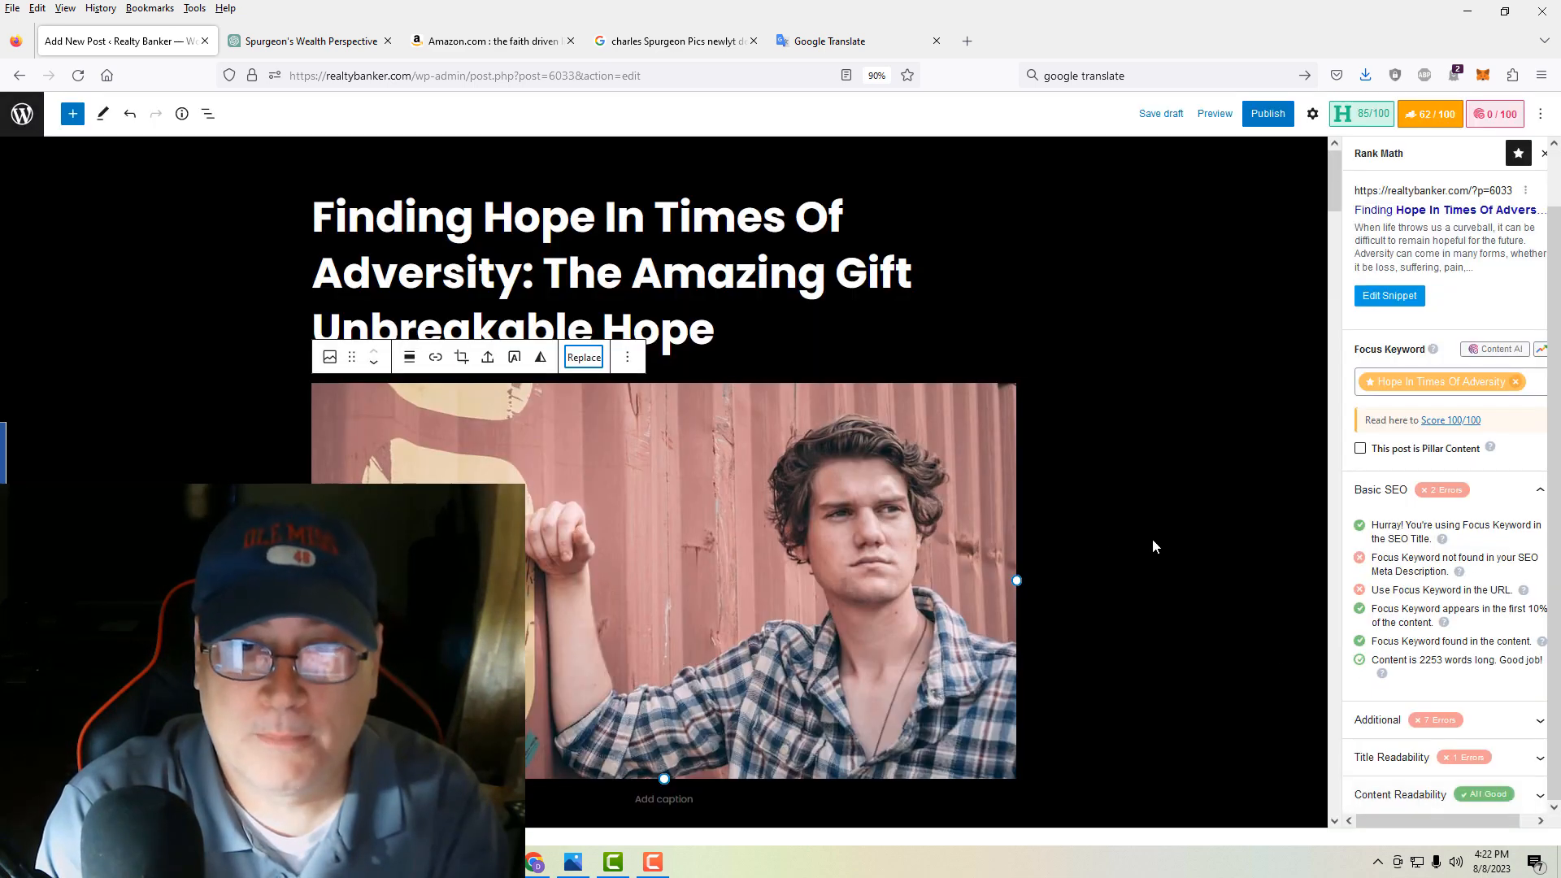
{"action": "left_click_drag", "start_coordinate": [1009, 591], "coordinate": [690, 555]}
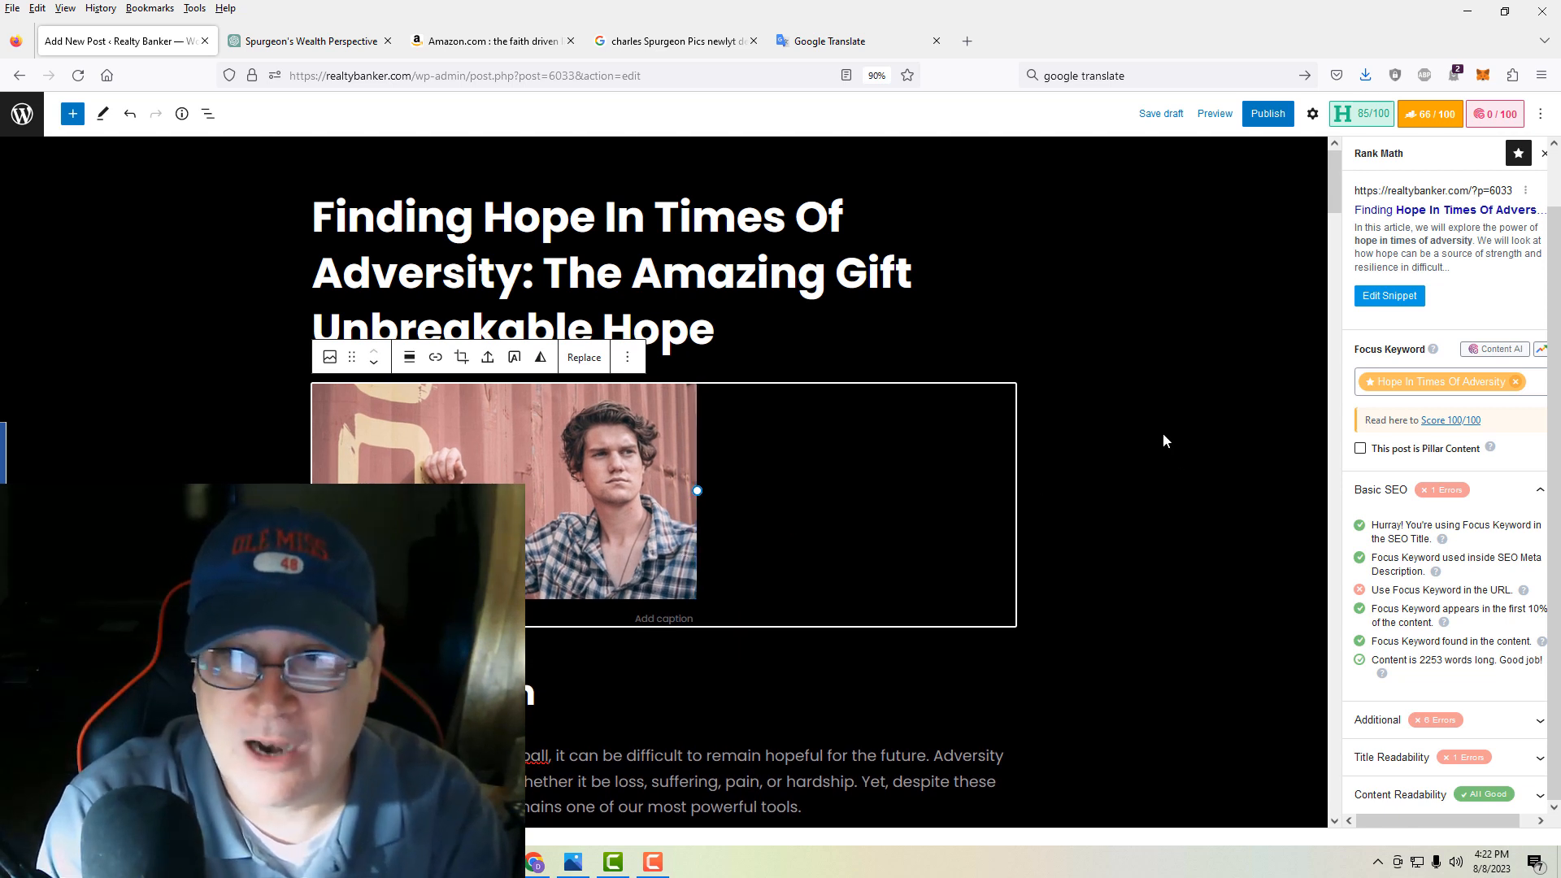
{"action": "left_click", "coordinate": [1135, 374]}
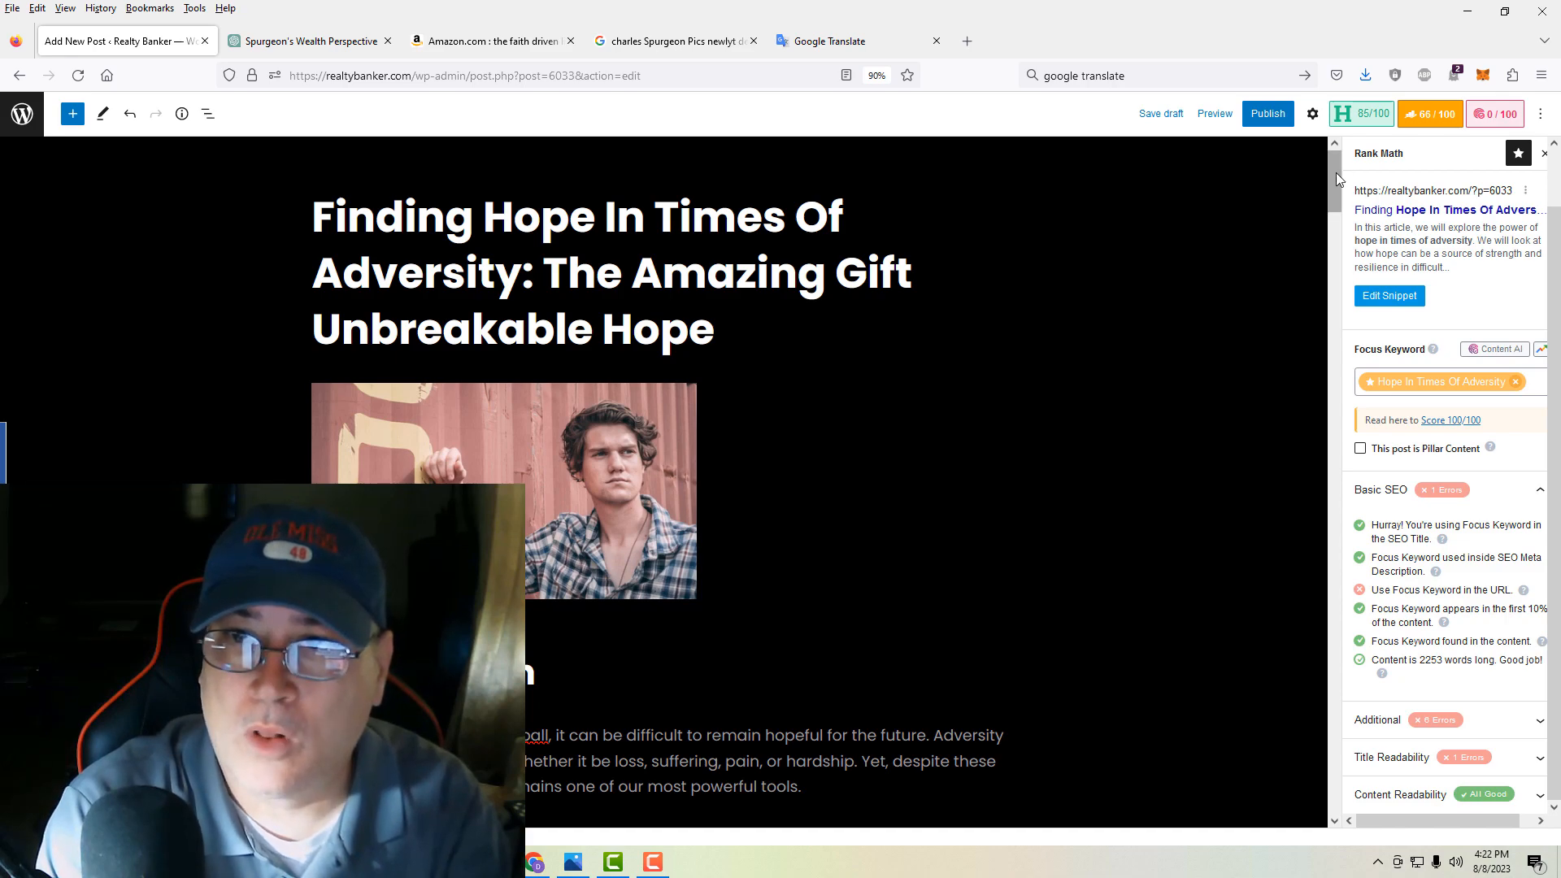
- Replace the post's image of the woman on the rocks with its media library copy and shrink it to about half the column width
{"action": "left_click_drag", "start_coordinate": [1335, 173], "coordinate": [1313, 458]}
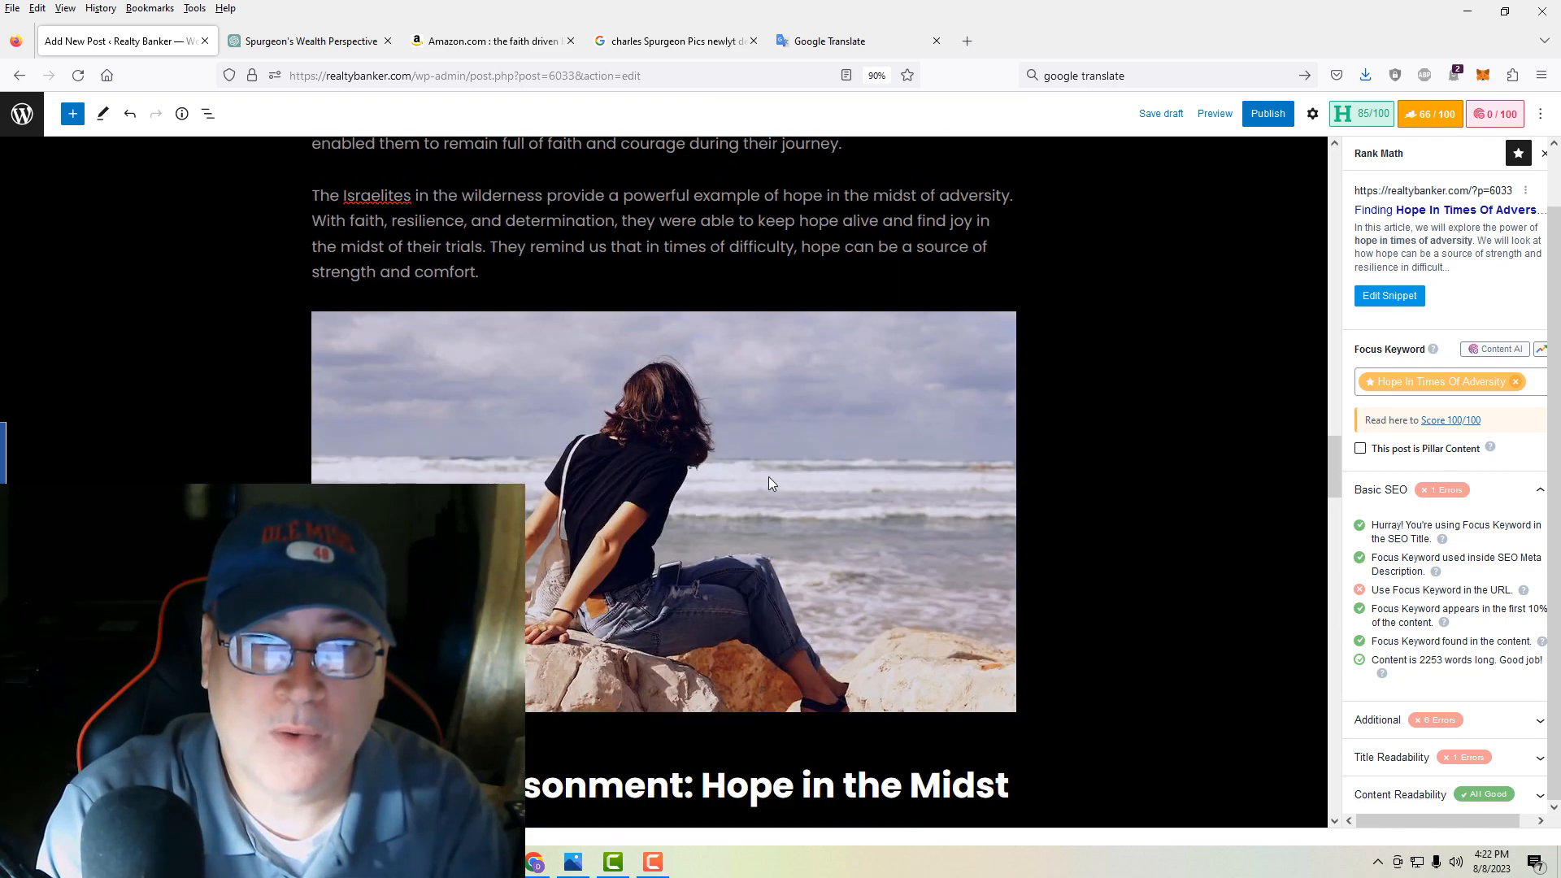
{"action": "left_click", "coordinate": [631, 358]}
{"action": "left_click", "coordinate": [560, 288]}
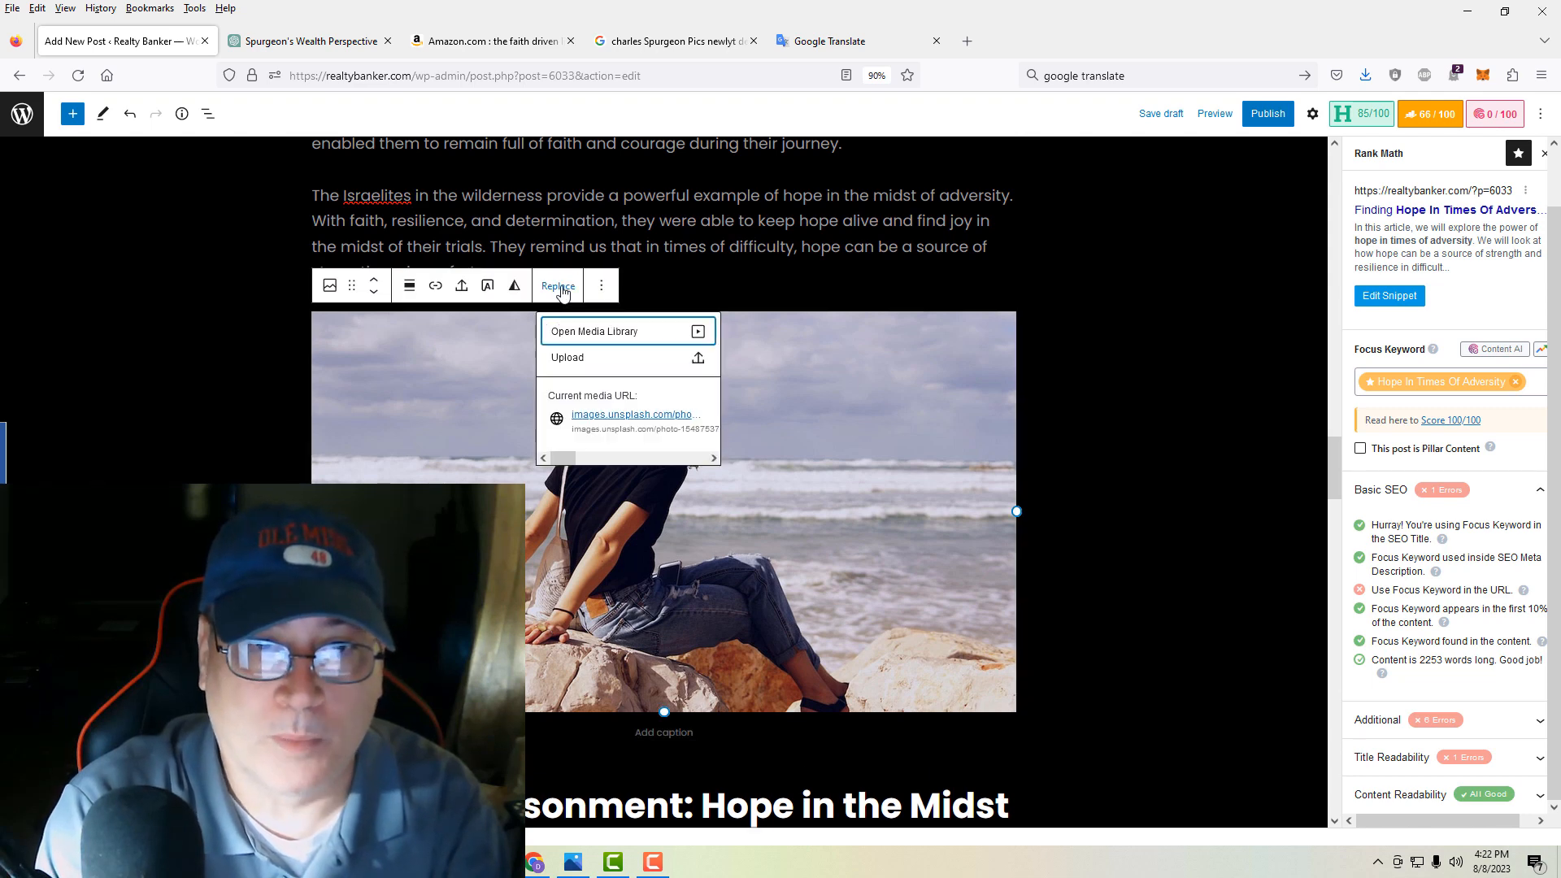
{"action": "left_click", "coordinate": [586, 332]}
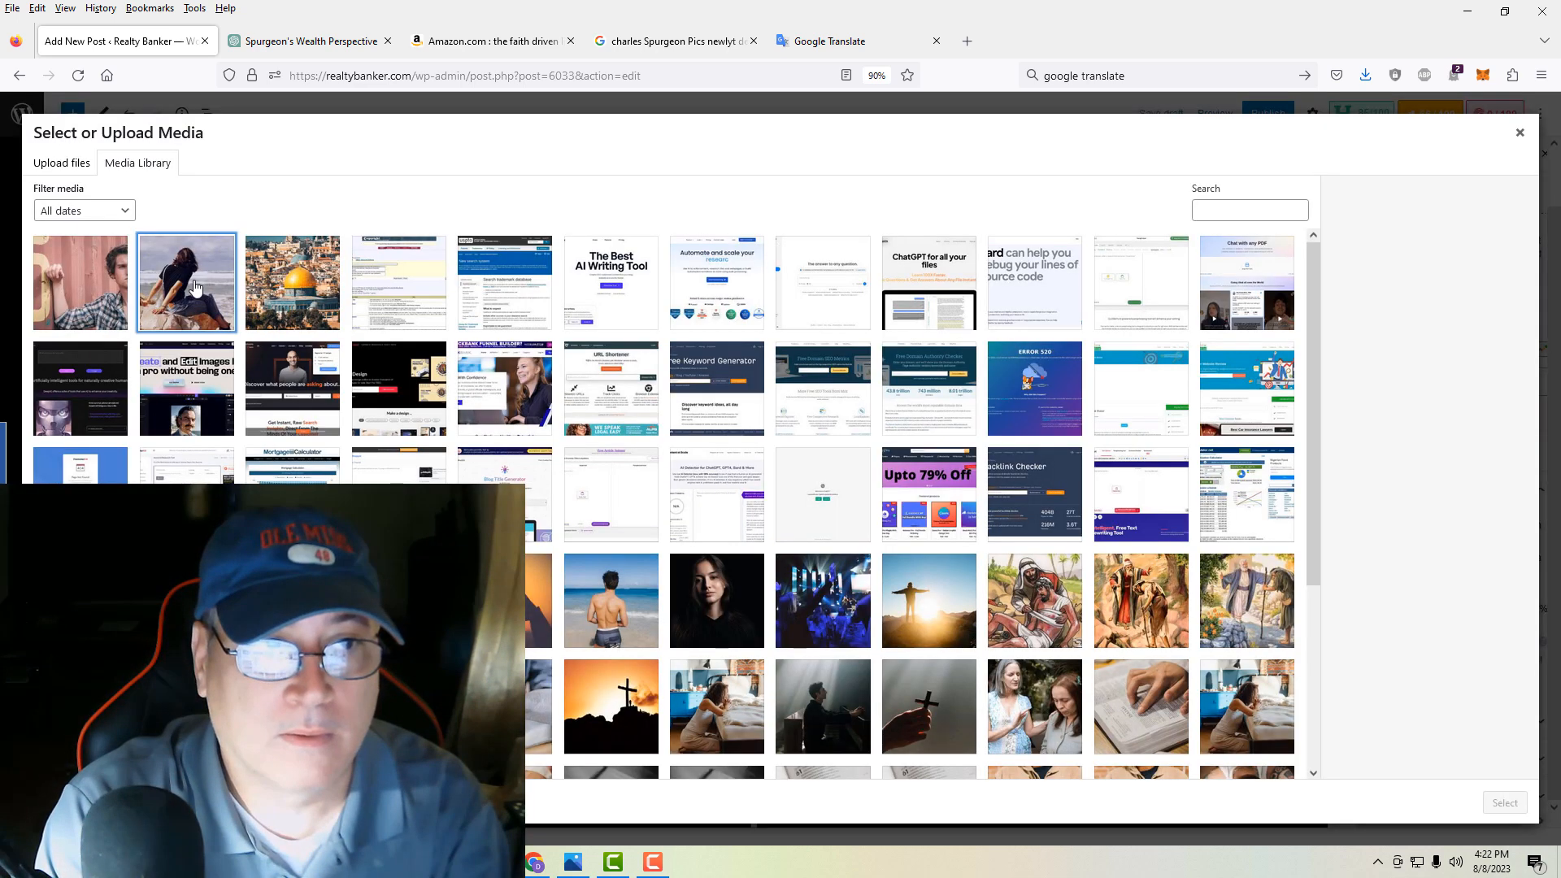
{"action": "left_click", "coordinate": [195, 286]}
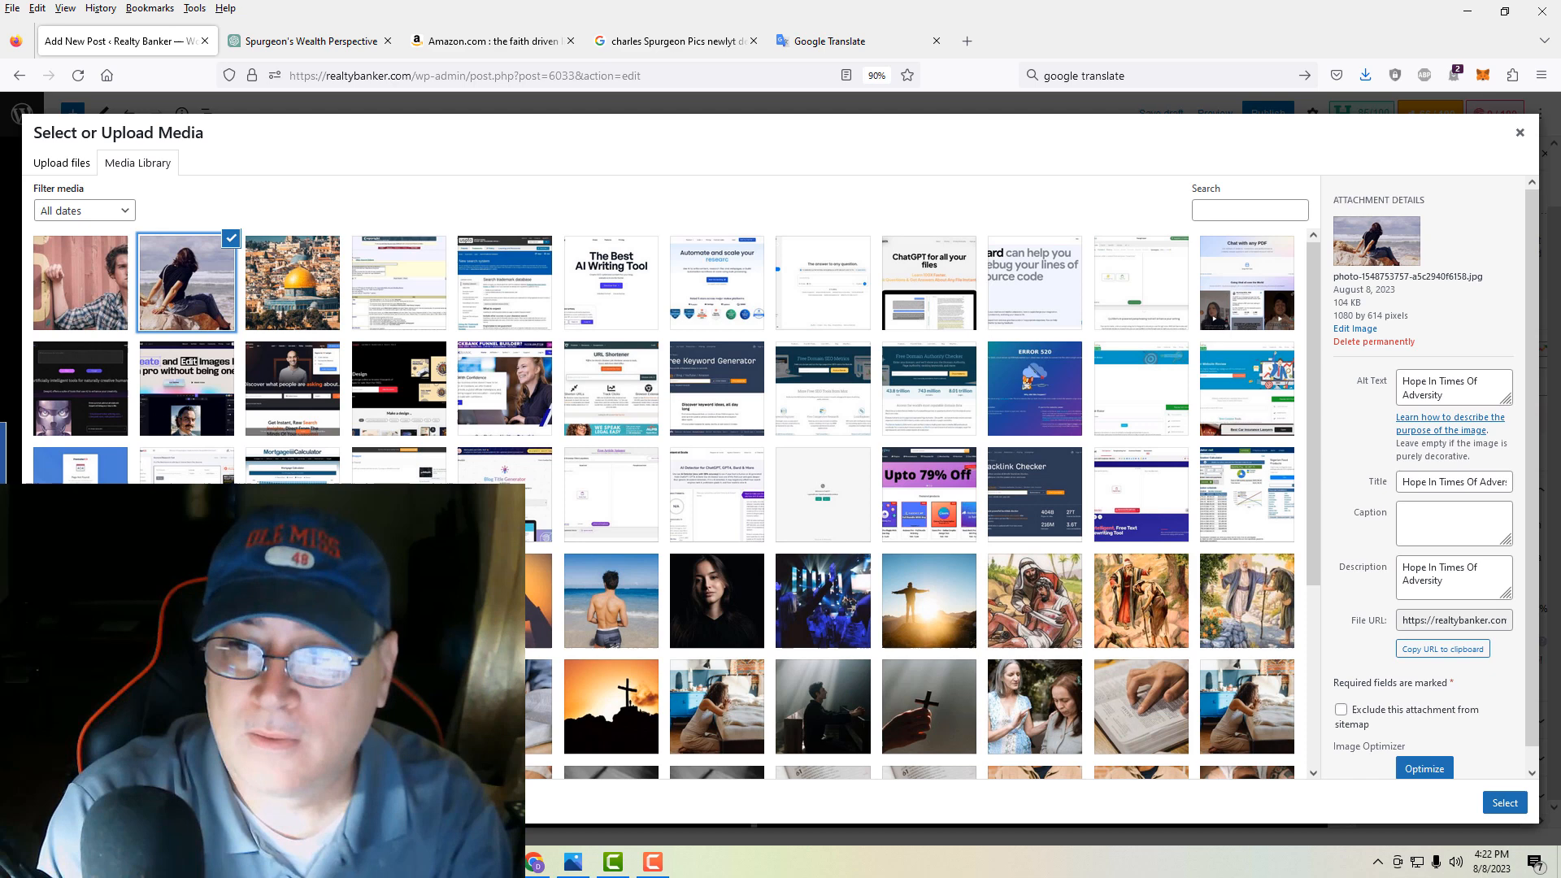
{"action": "left_click", "coordinate": [1505, 802]}
{"action": "left_click_drag", "start_coordinate": [1017, 511], "coordinate": [691, 499]}
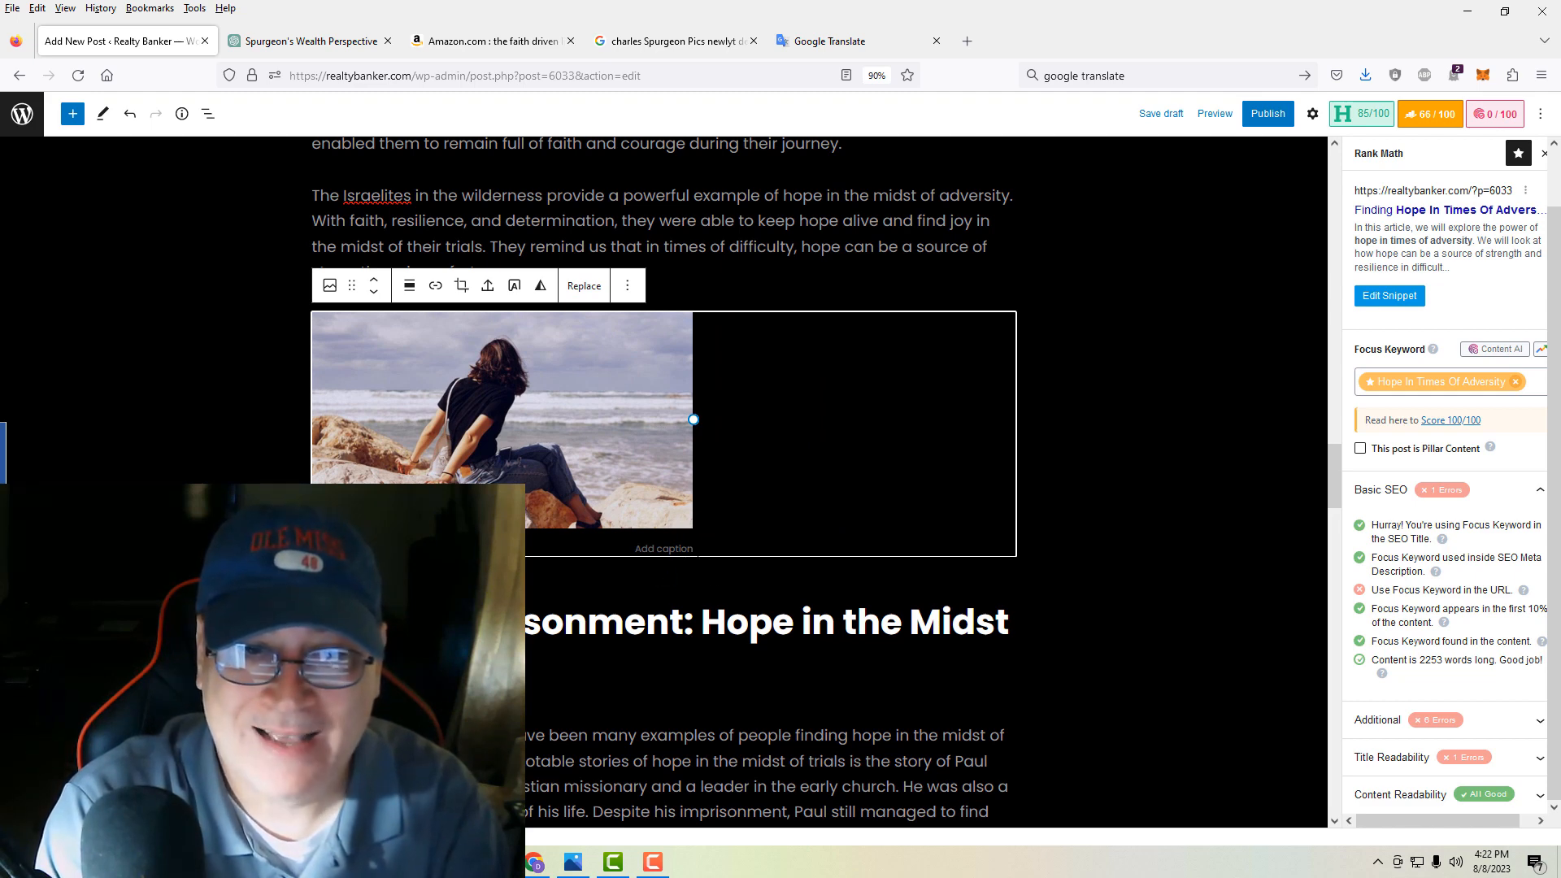
{"action": "left_click", "coordinate": [1128, 535]}
- Replace the post's golden-domed shrine image with its media library copy and shrink it to about half the column width
{"action": "scroll", "coordinate": [1125, 610], "scroll_direction": "down", "scroll_amount": 15}
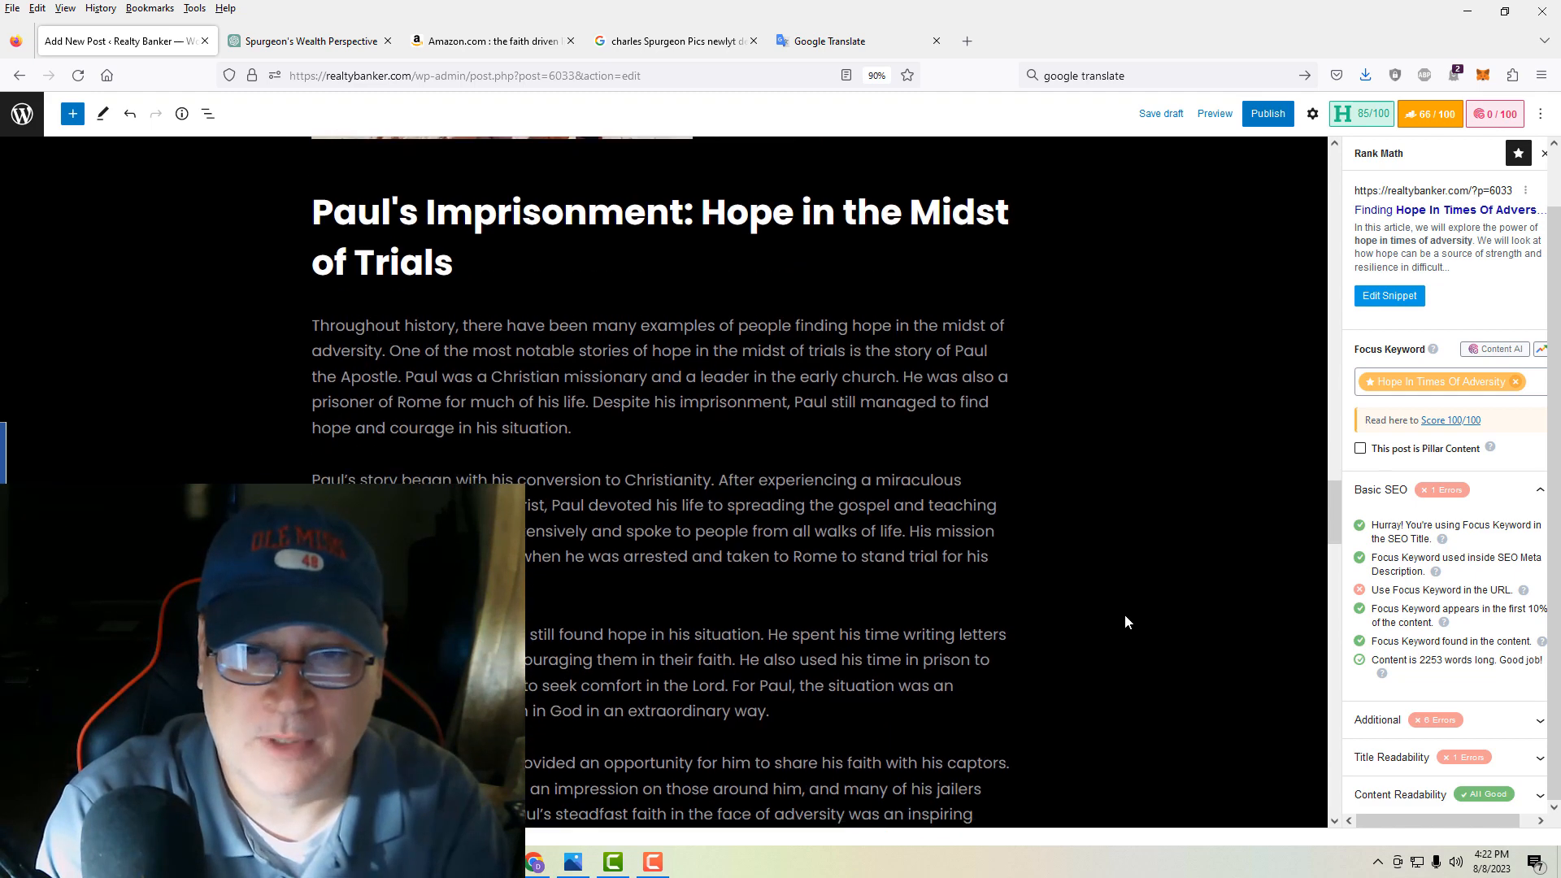
{"action": "scroll", "coordinate": [1125, 621], "scroll_direction": "down", "scroll_amount": 10}
{"action": "left_click", "coordinate": [785, 416]}
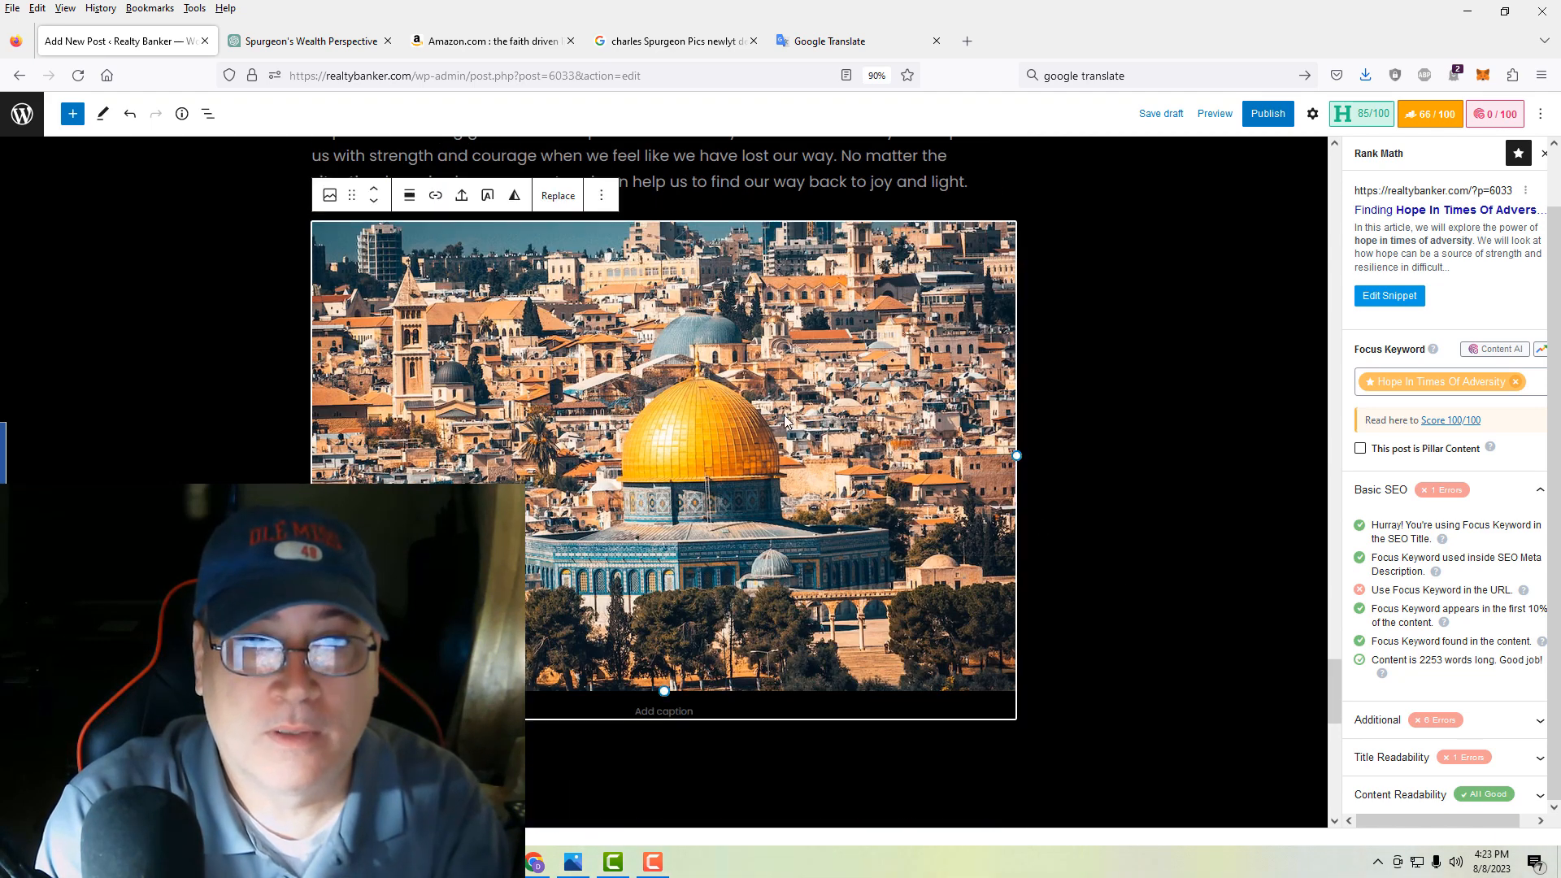
{"action": "left_click", "coordinate": [559, 204]}
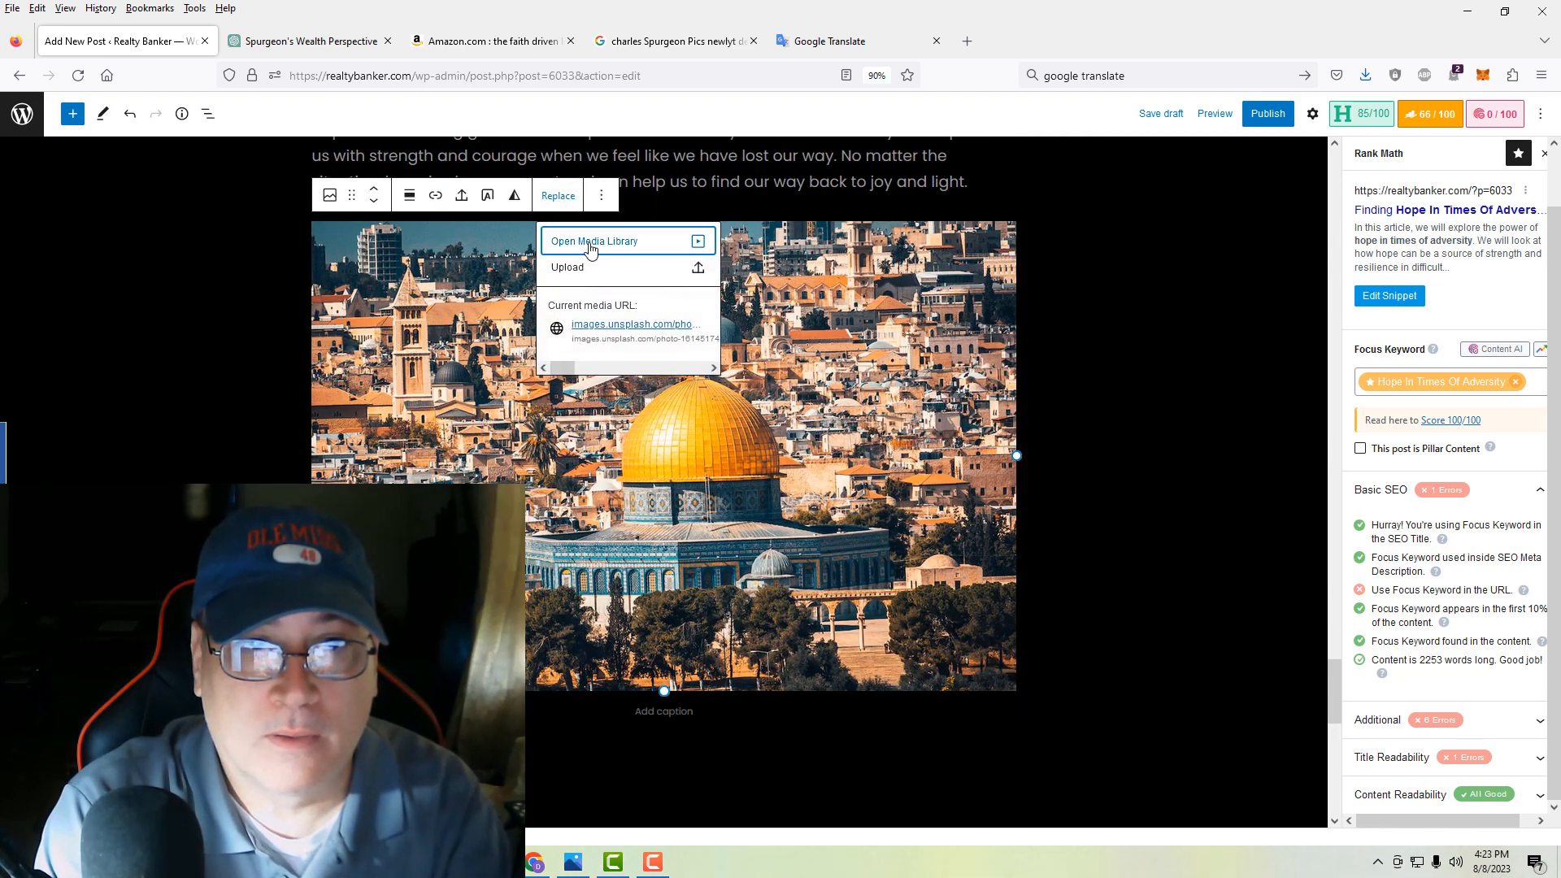
{"action": "left_click", "coordinate": [597, 268]}
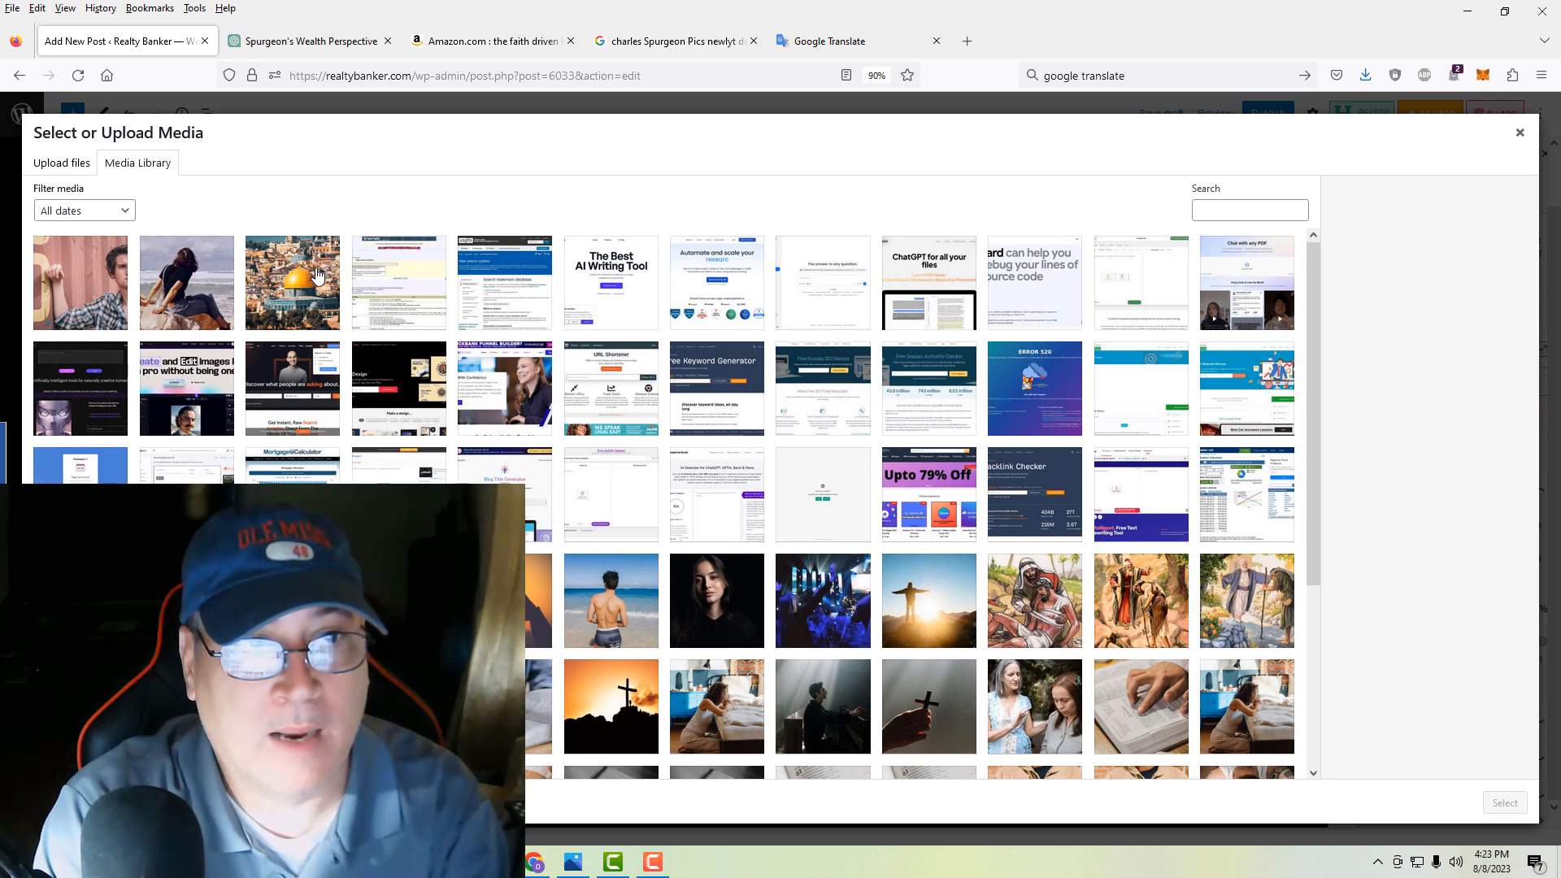
{"action": "left_click", "coordinate": [320, 275]}
{"action": "left_click", "coordinate": [1502, 804]}
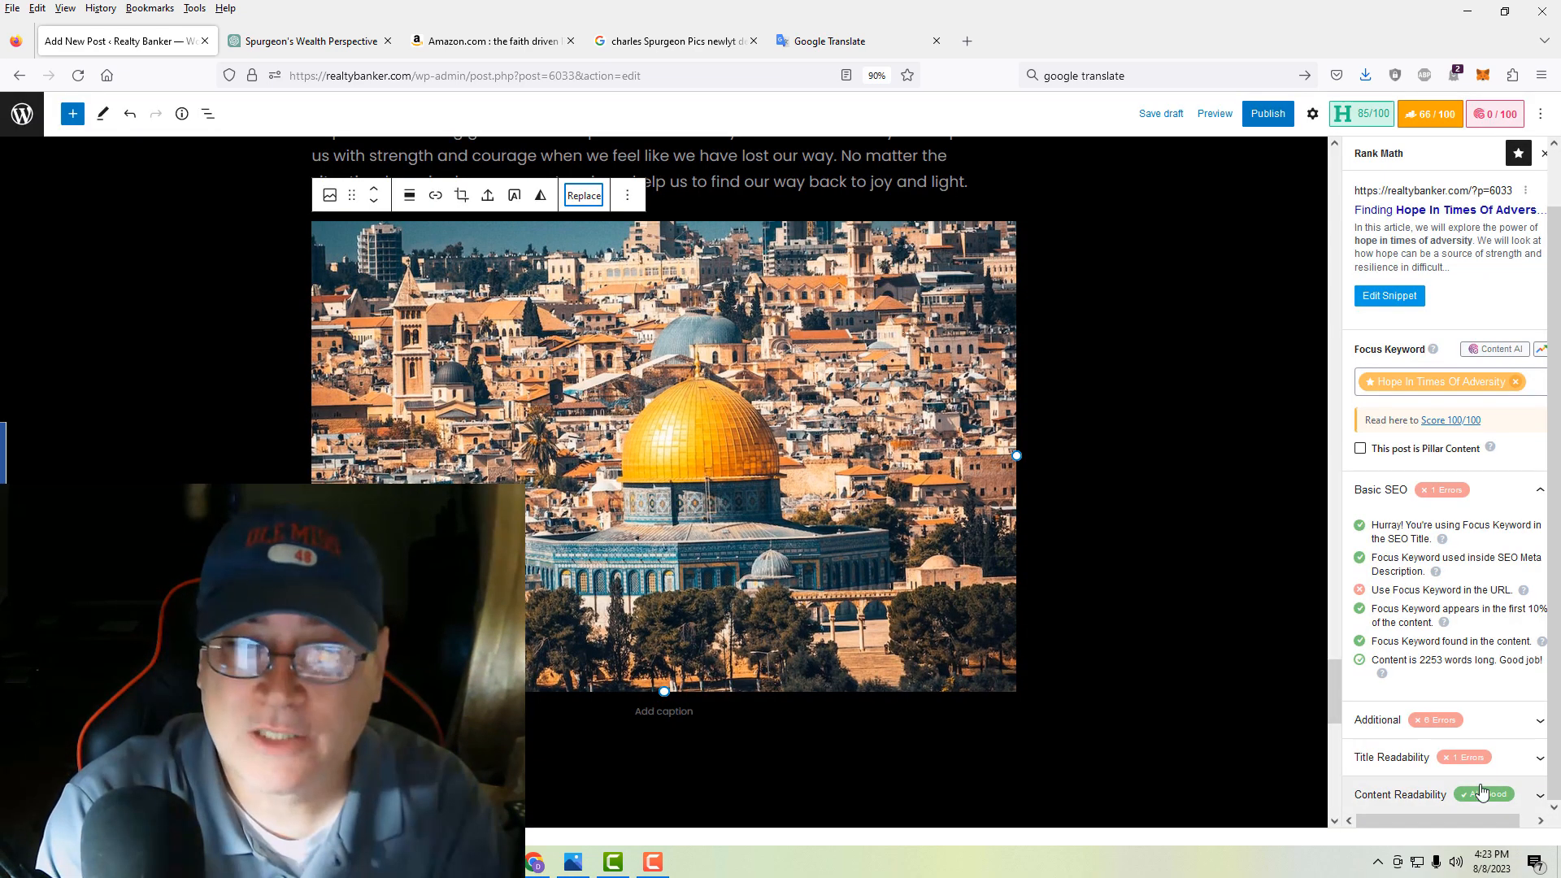
{"action": "left_click_drag", "start_coordinate": [1016, 456], "coordinate": [860, 475]}
{"action": "left_click", "coordinate": [1153, 492]}
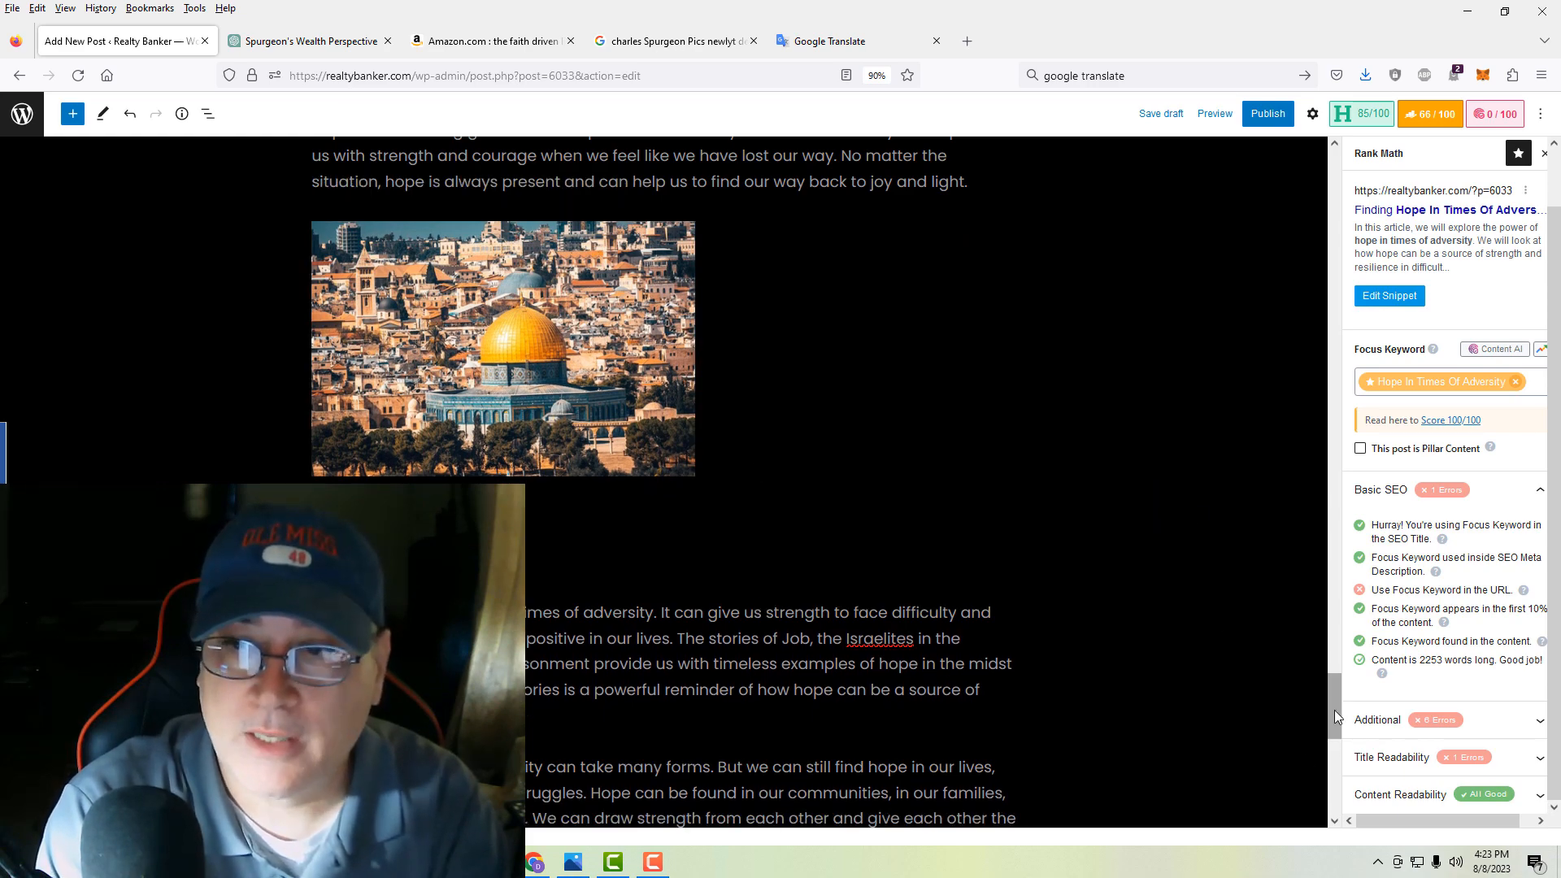
- Return to the start of the post and check the Headline Analyzer score and the Rank Math analysis
{"action": "left_click_drag", "start_coordinate": [1334, 710], "coordinate": [1134, 224]}
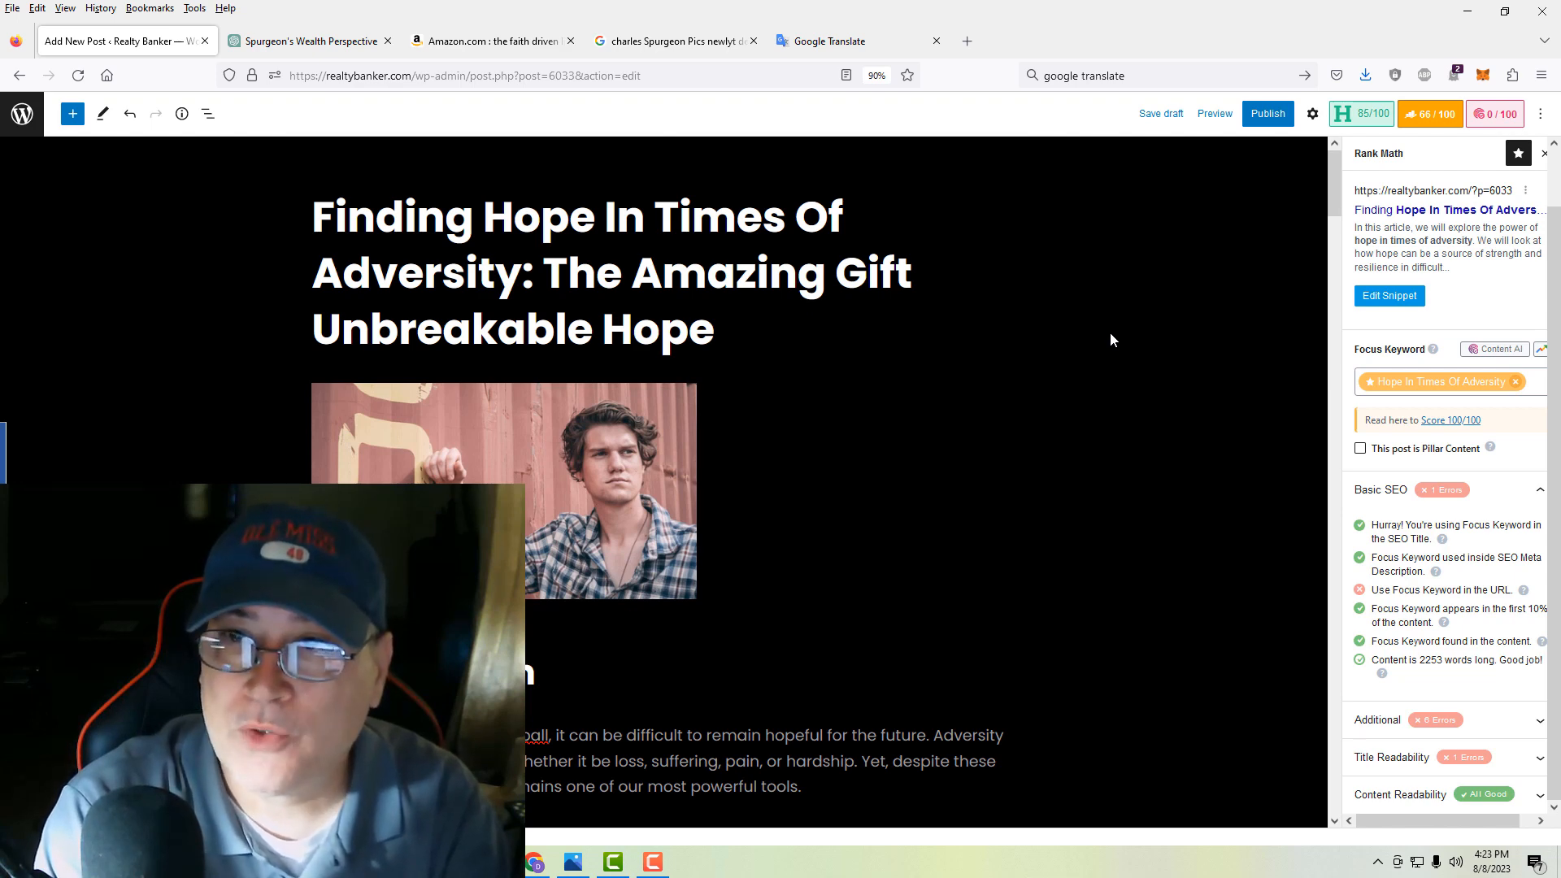
{"action": "left_click", "coordinate": [1433, 118]}
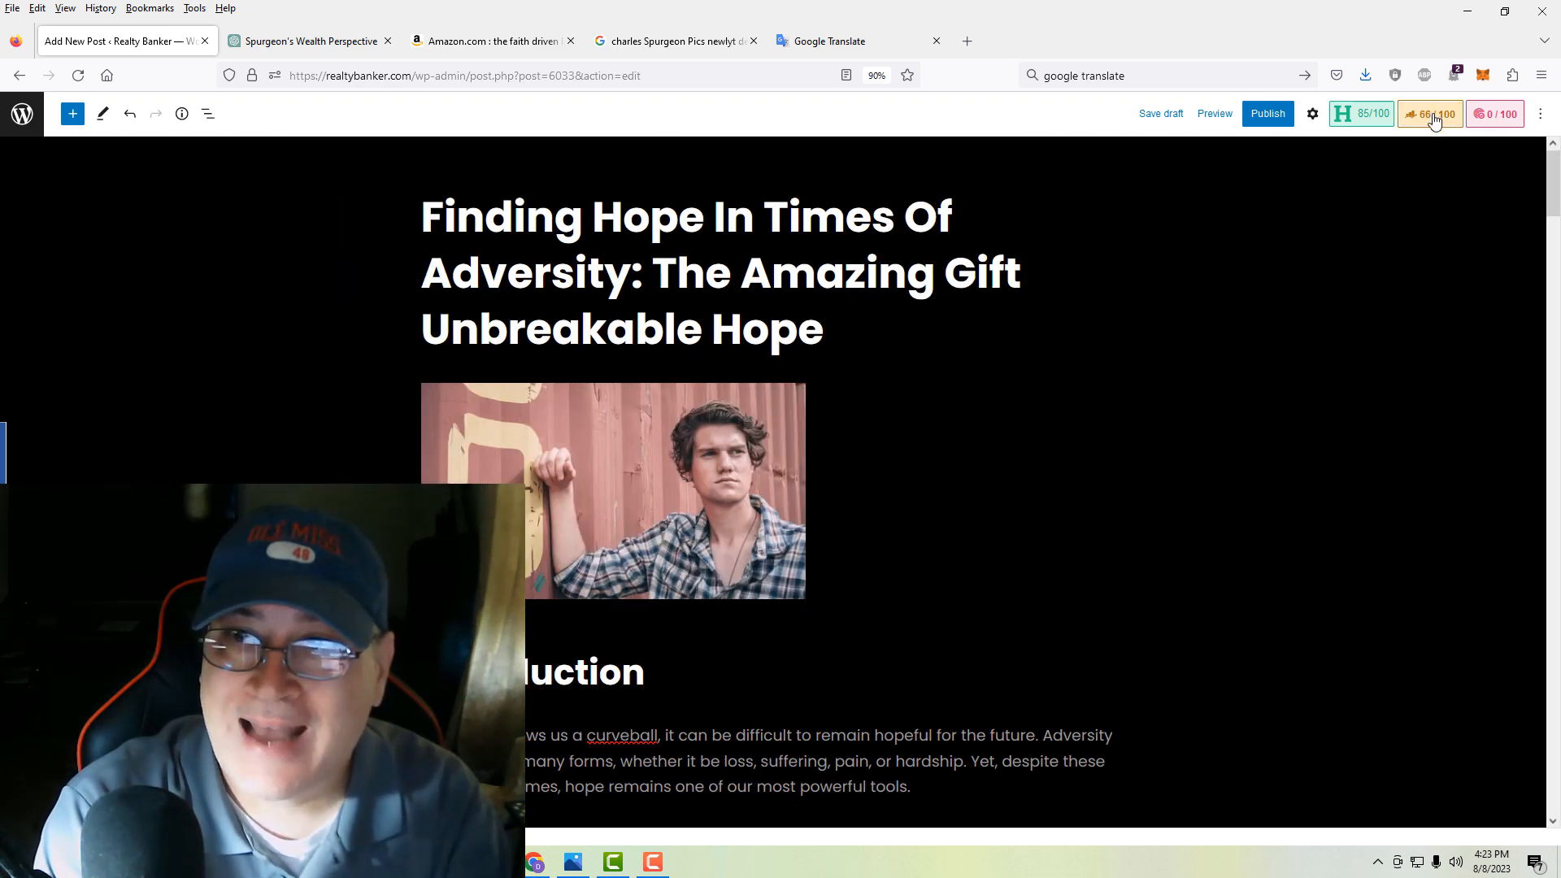
{"action": "left_click", "coordinate": [1361, 114]}
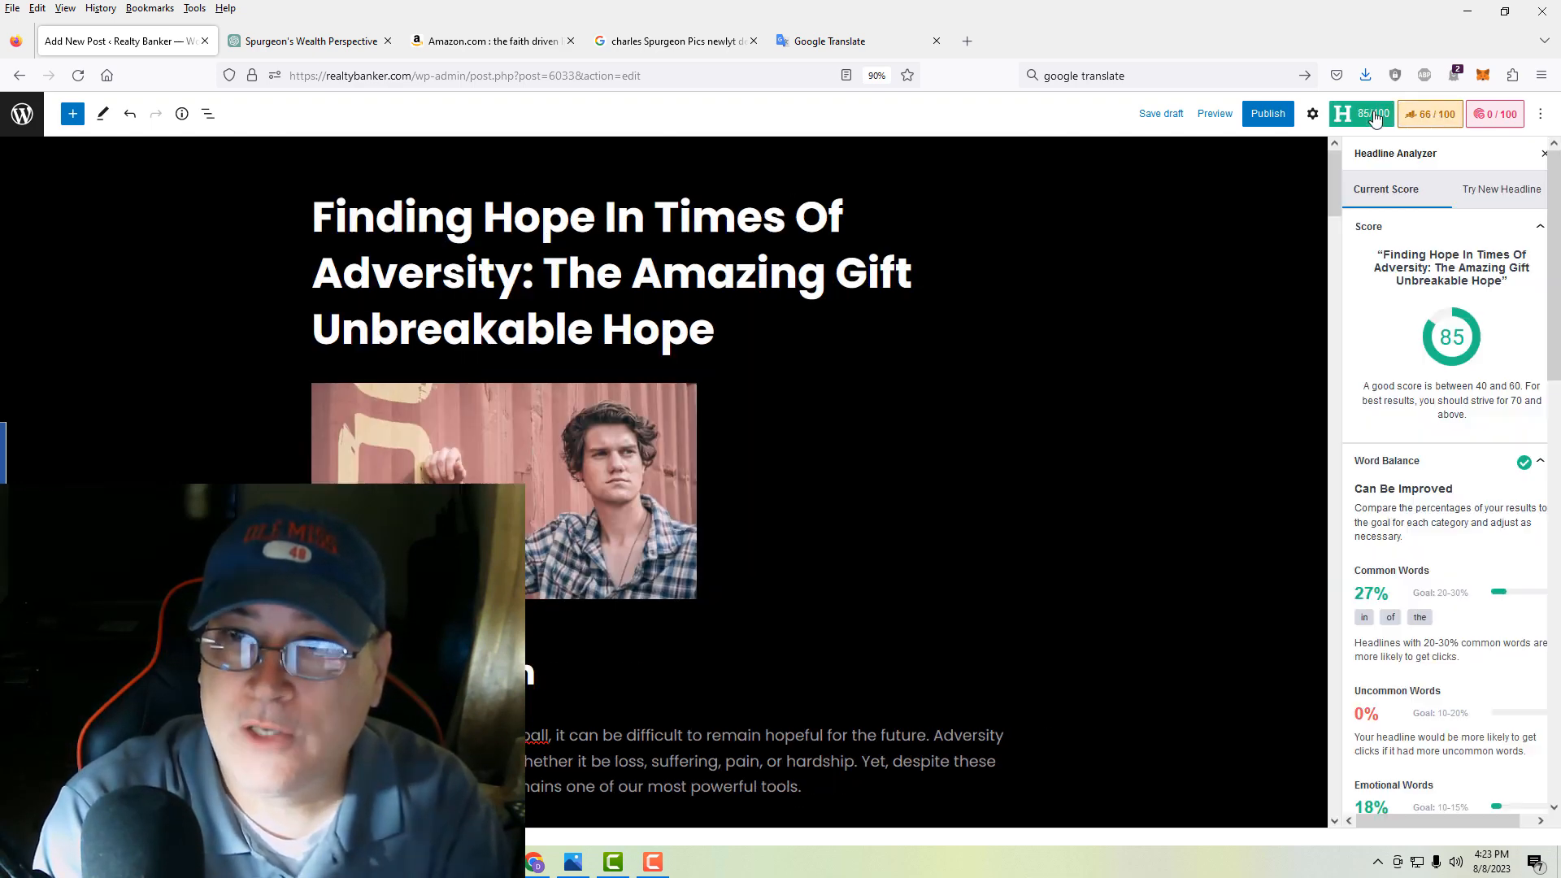
{"action": "left_click", "coordinate": [1421, 120]}
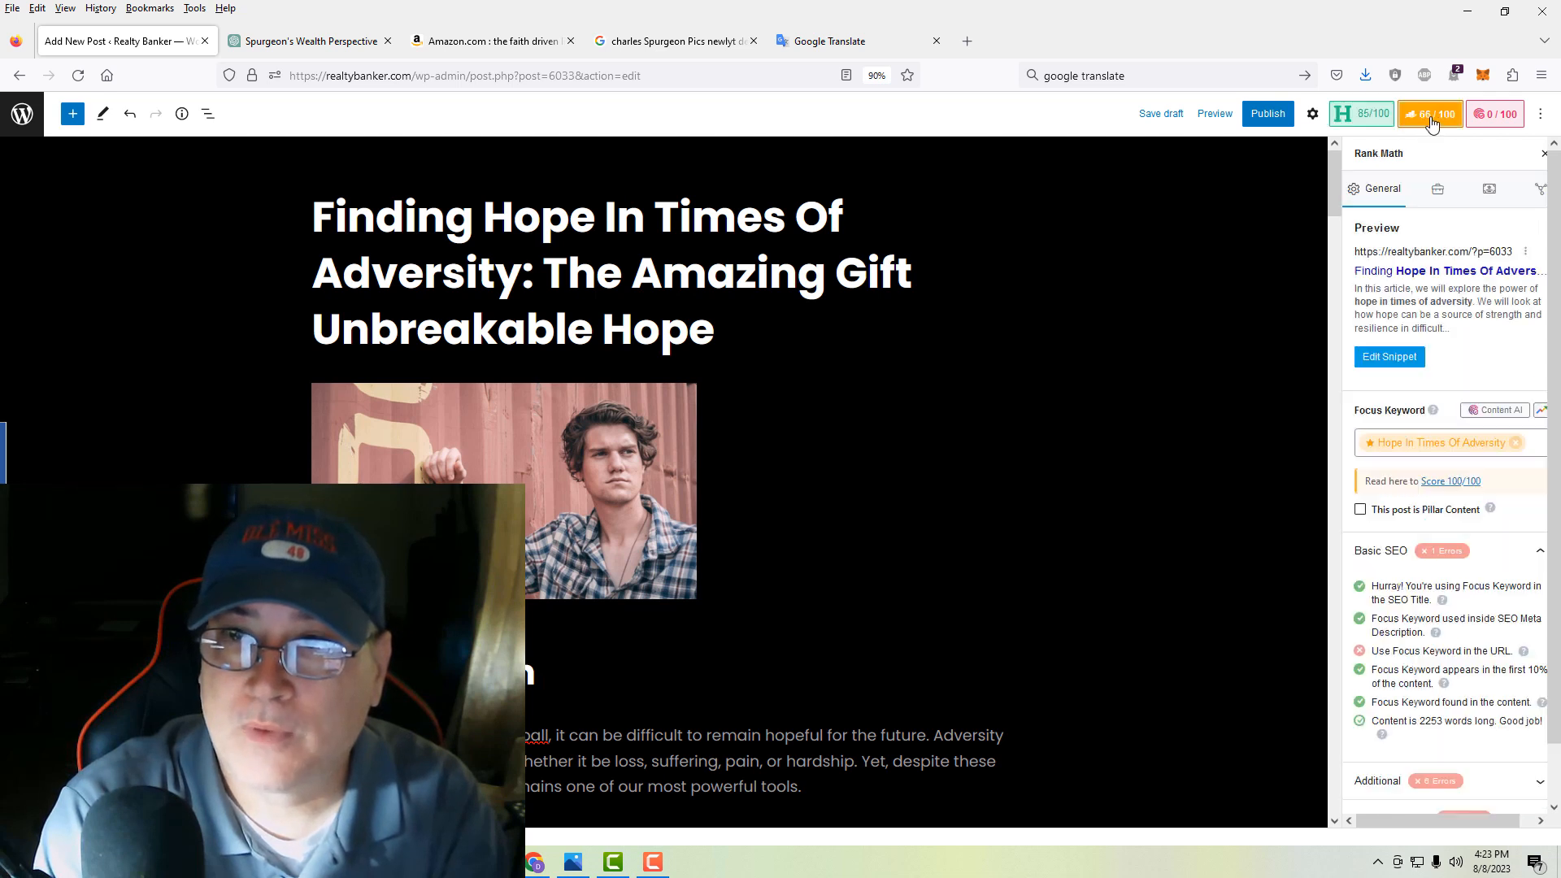
- Set the photo of the man in the plaid shirt as the post's featured image
{"action": "left_click", "coordinate": [1312, 117]}
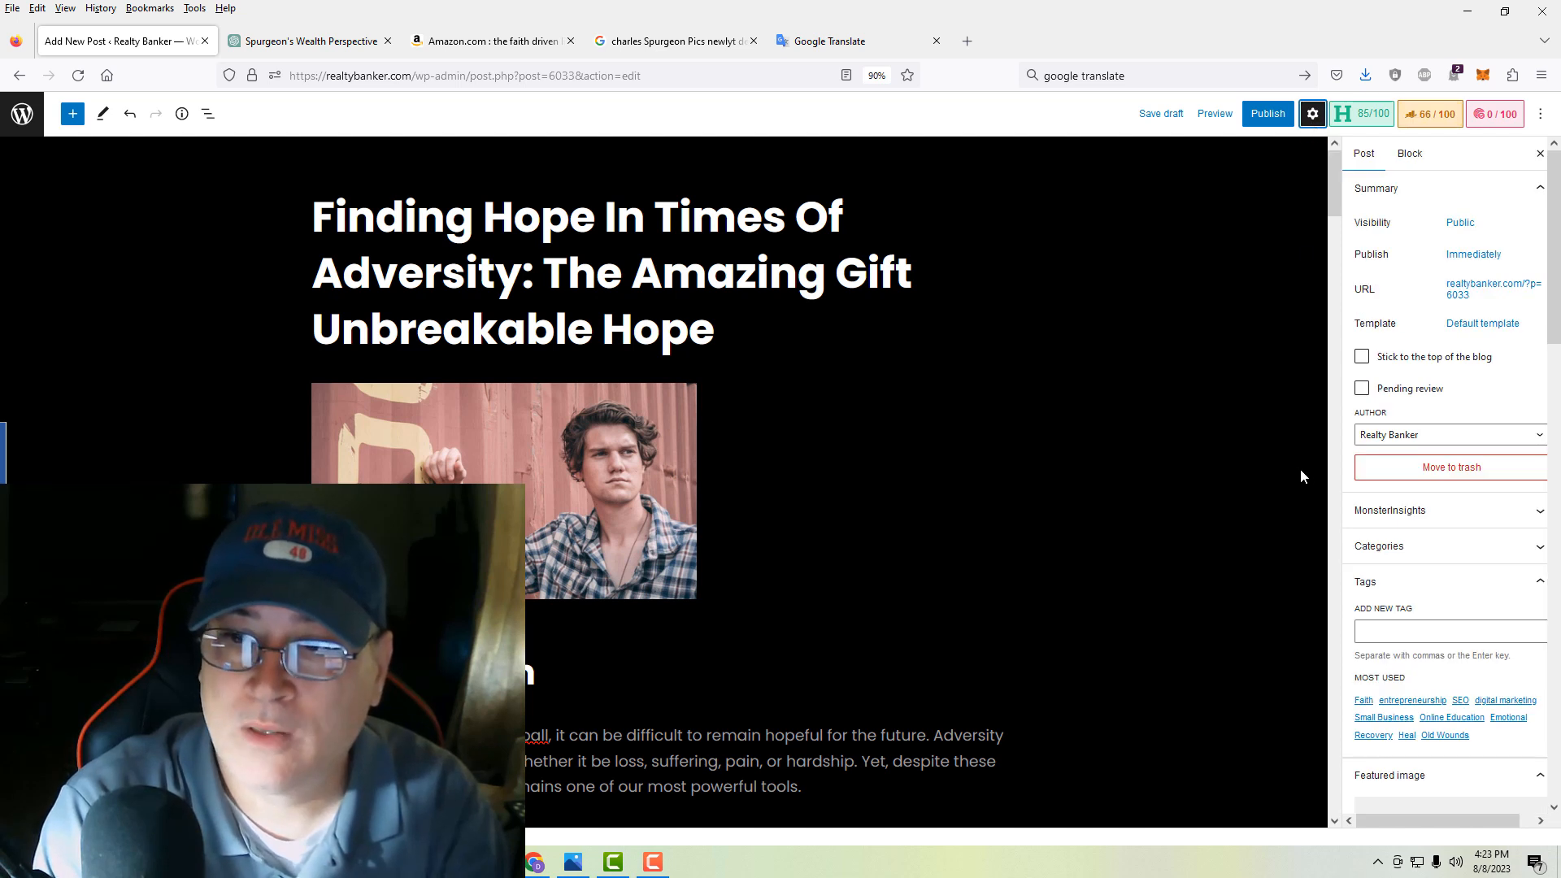
{"action": "scroll", "coordinate": [1473, 525], "scroll_direction": "down", "scroll_amount": 2}
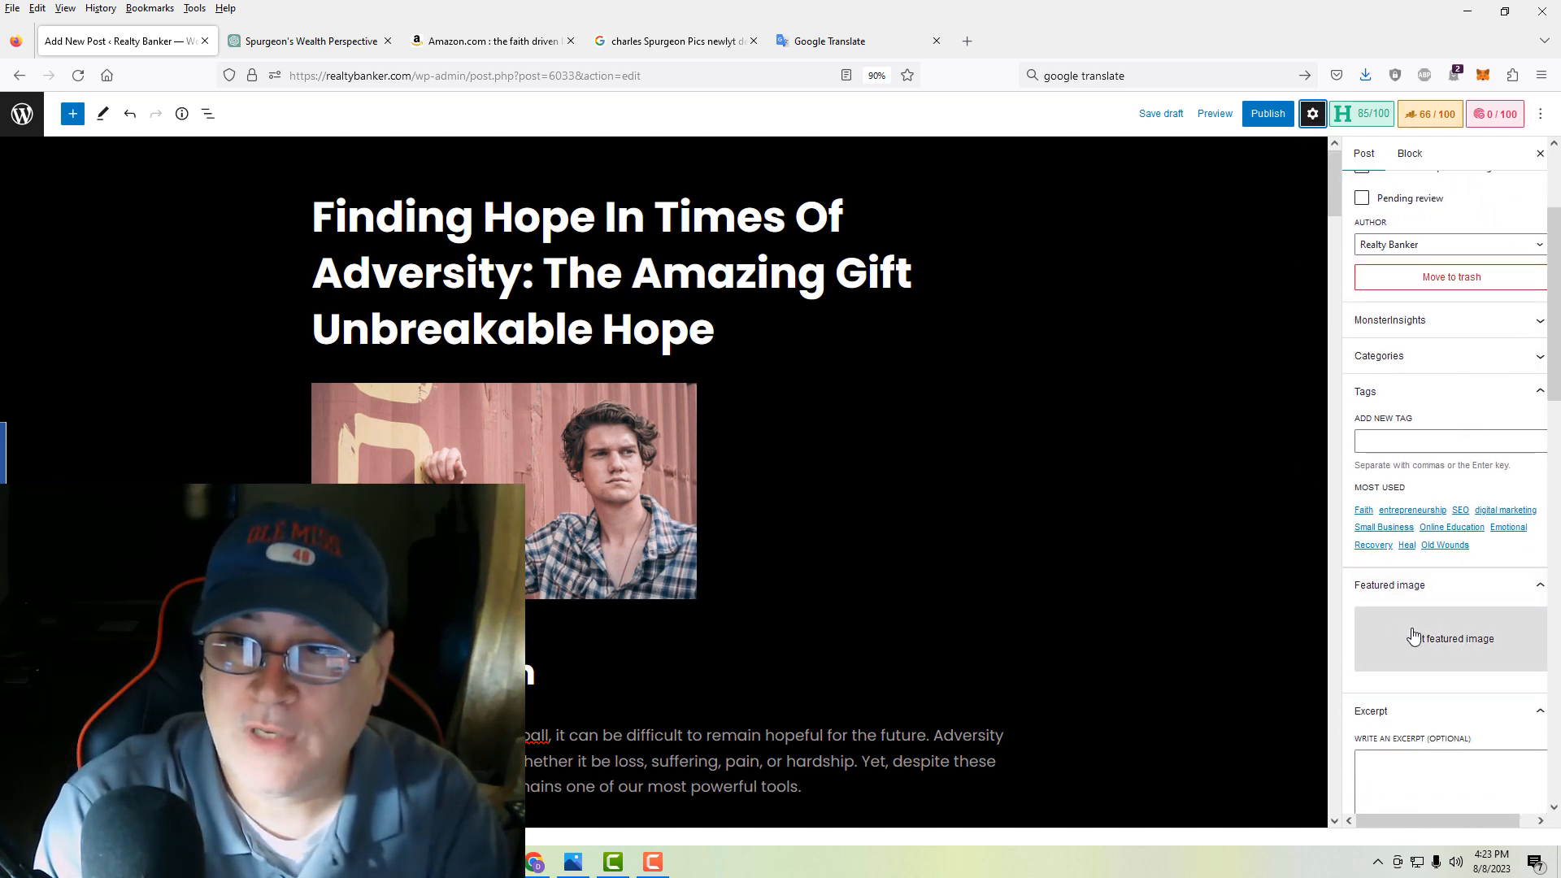
{"action": "left_click", "coordinate": [1386, 638]}
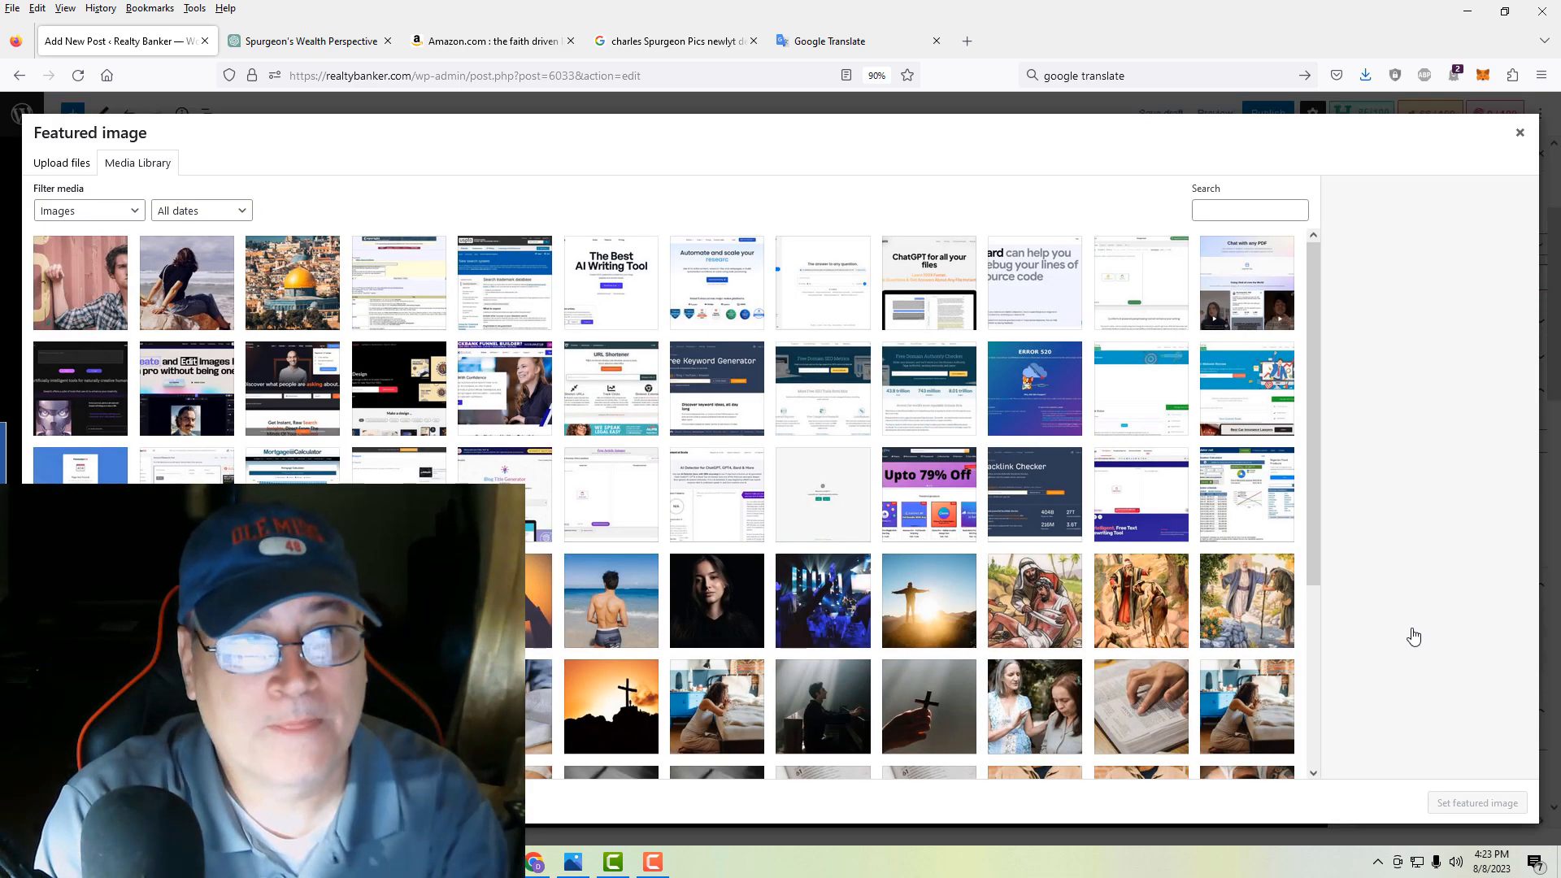
{"action": "left_click", "coordinate": [78, 290]}
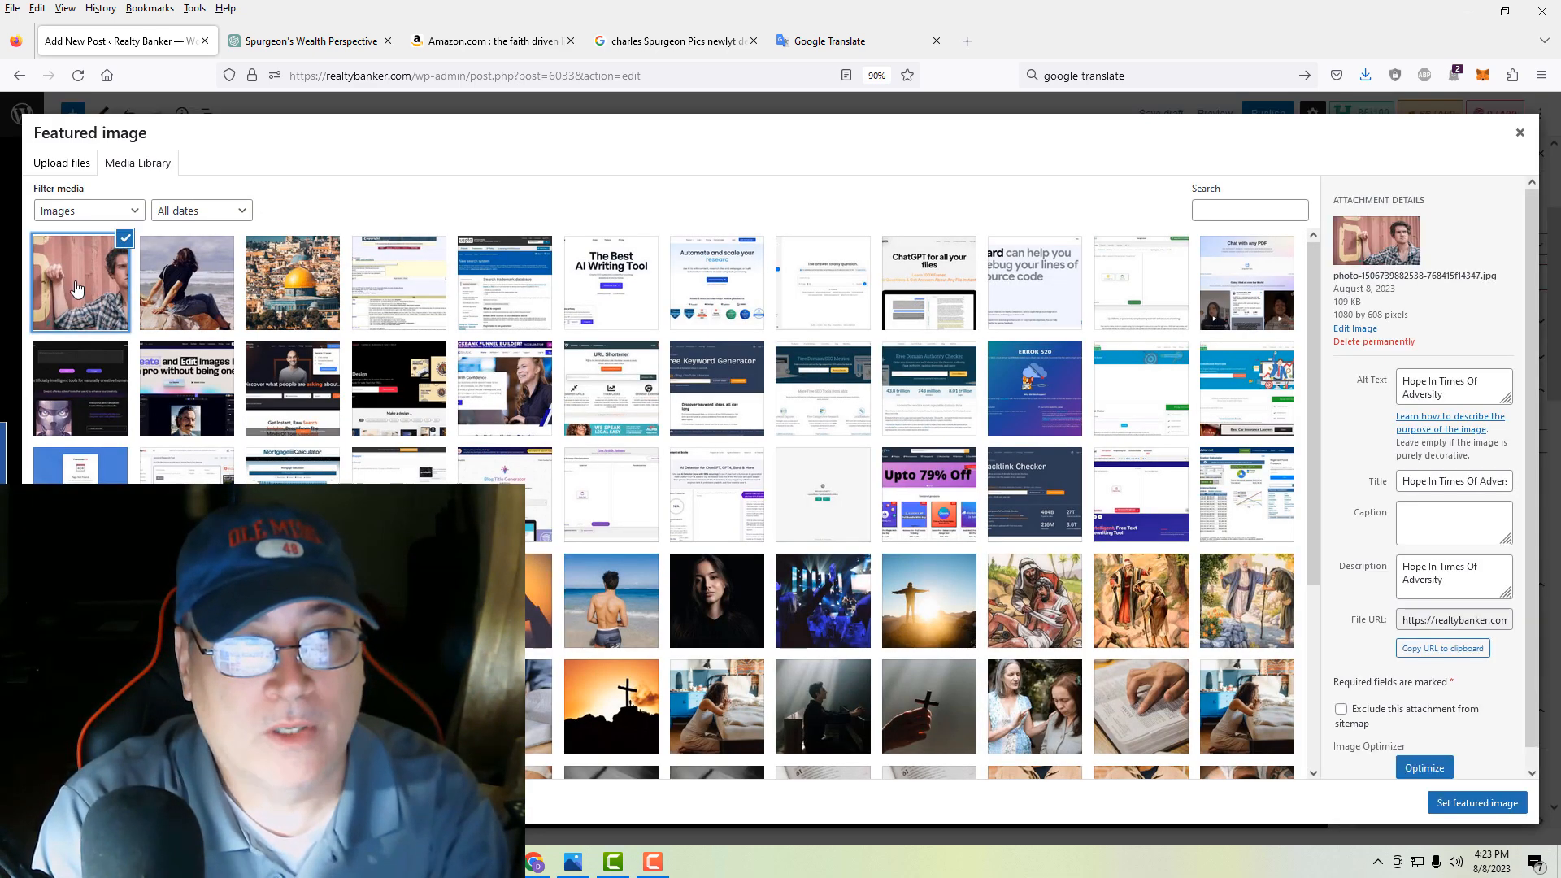
{"action": "left_click", "coordinate": [1472, 805]}
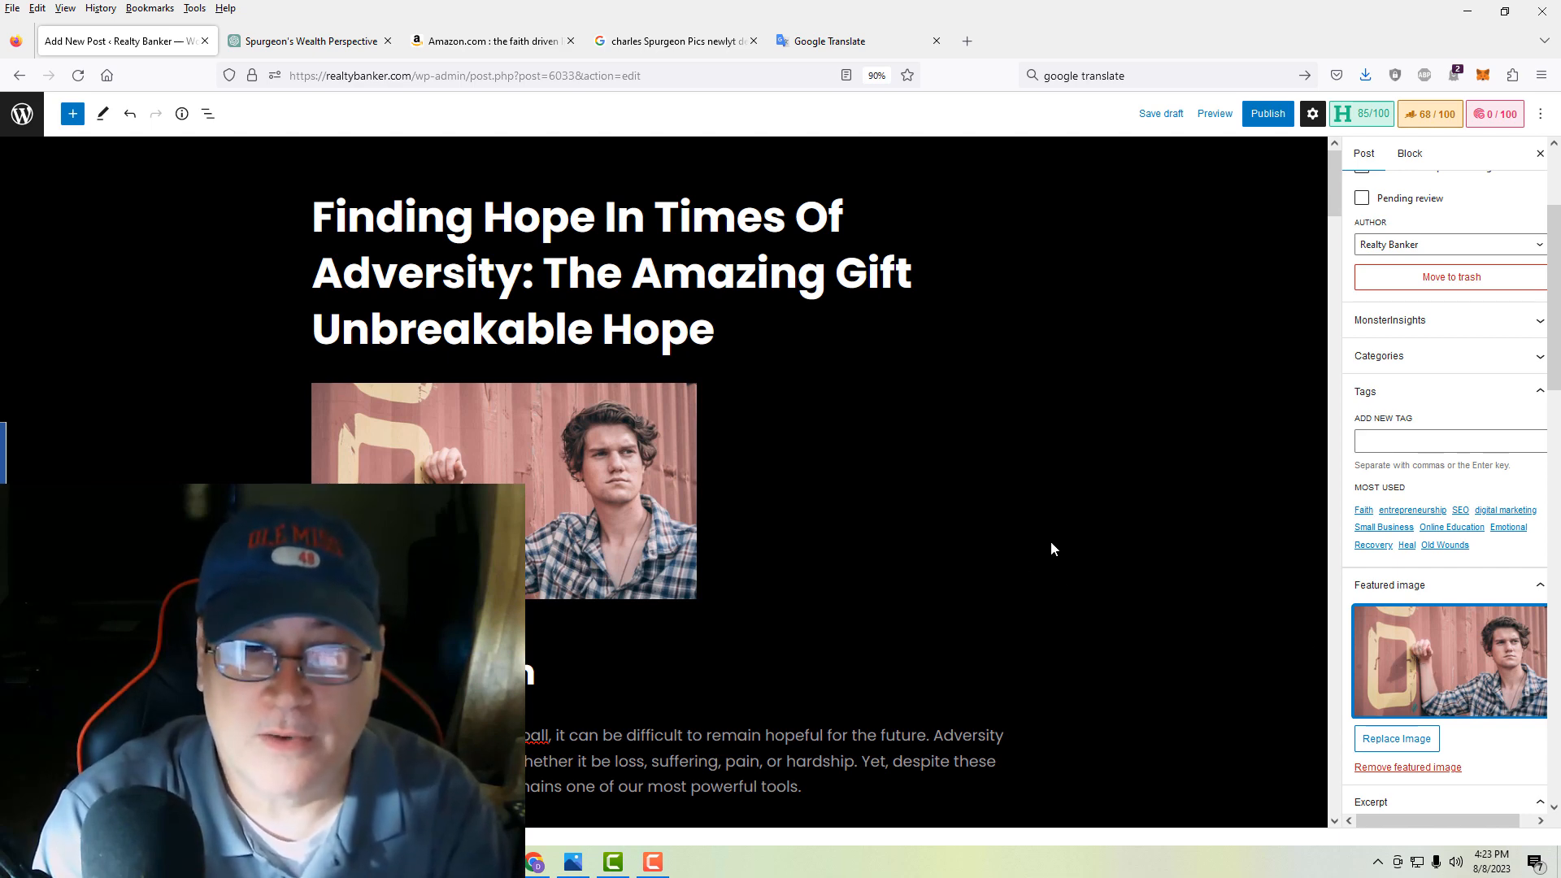
- Look over the start of the post and review the Basic SEO checks in the Rank Math analysis
{"action": "scroll", "coordinate": [1050, 549], "scroll_direction": "down", "scroll_amount": 4}
{"action": "scroll", "coordinate": [1057, 552], "scroll_direction": "down", "scroll_amount": 3}
{"action": "scroll", "coordinate": [1066, 554], "scroll_direction": "up", "scroll_amount": 7}
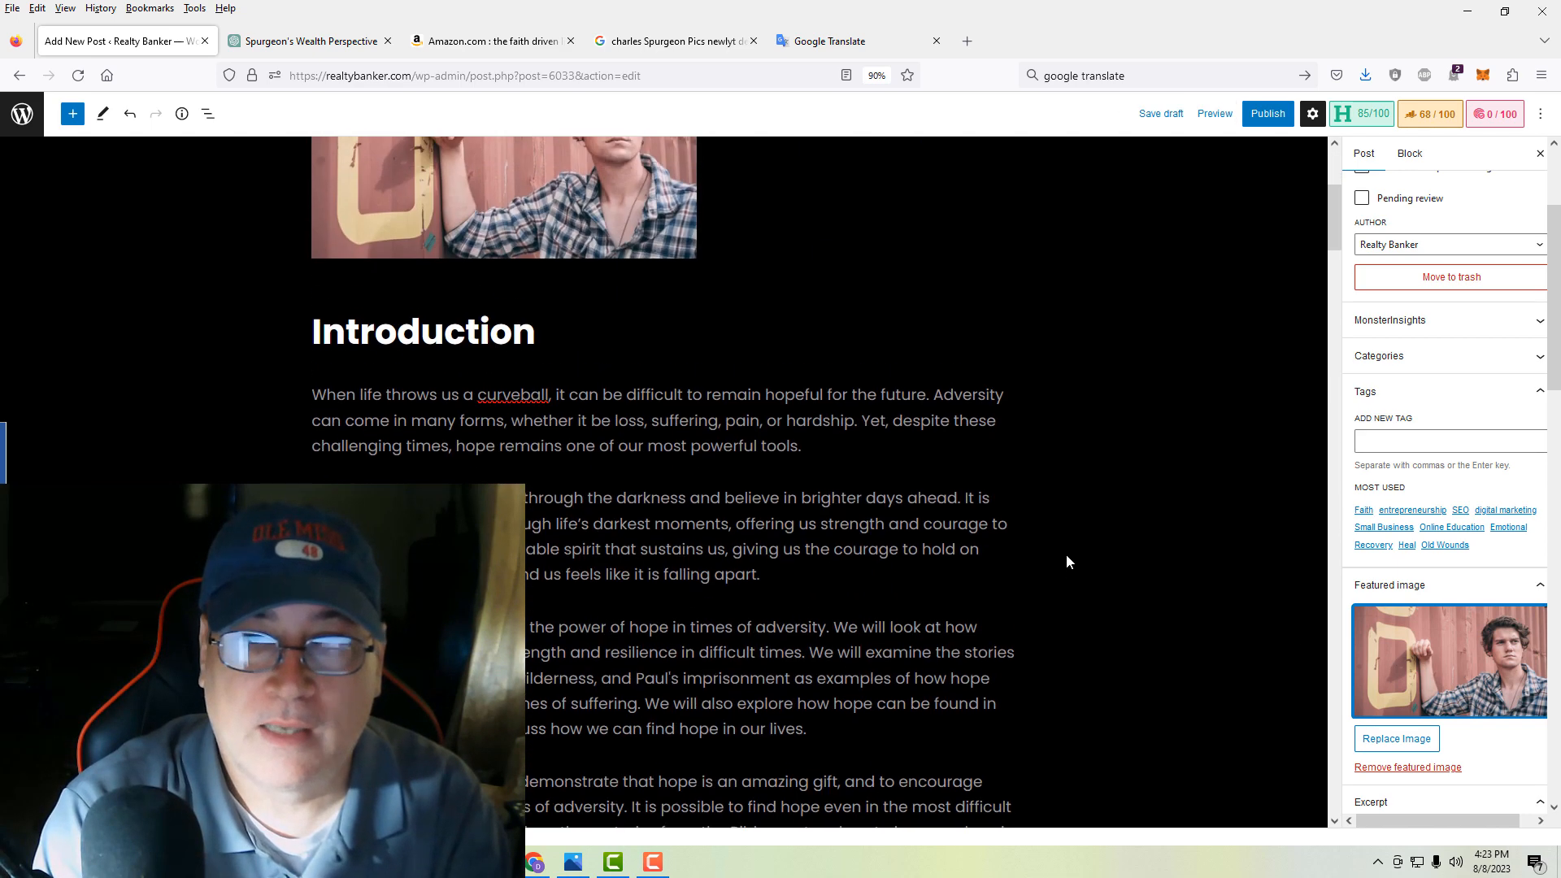
{"action": "left_click", "coordinate": [1426, 120]}
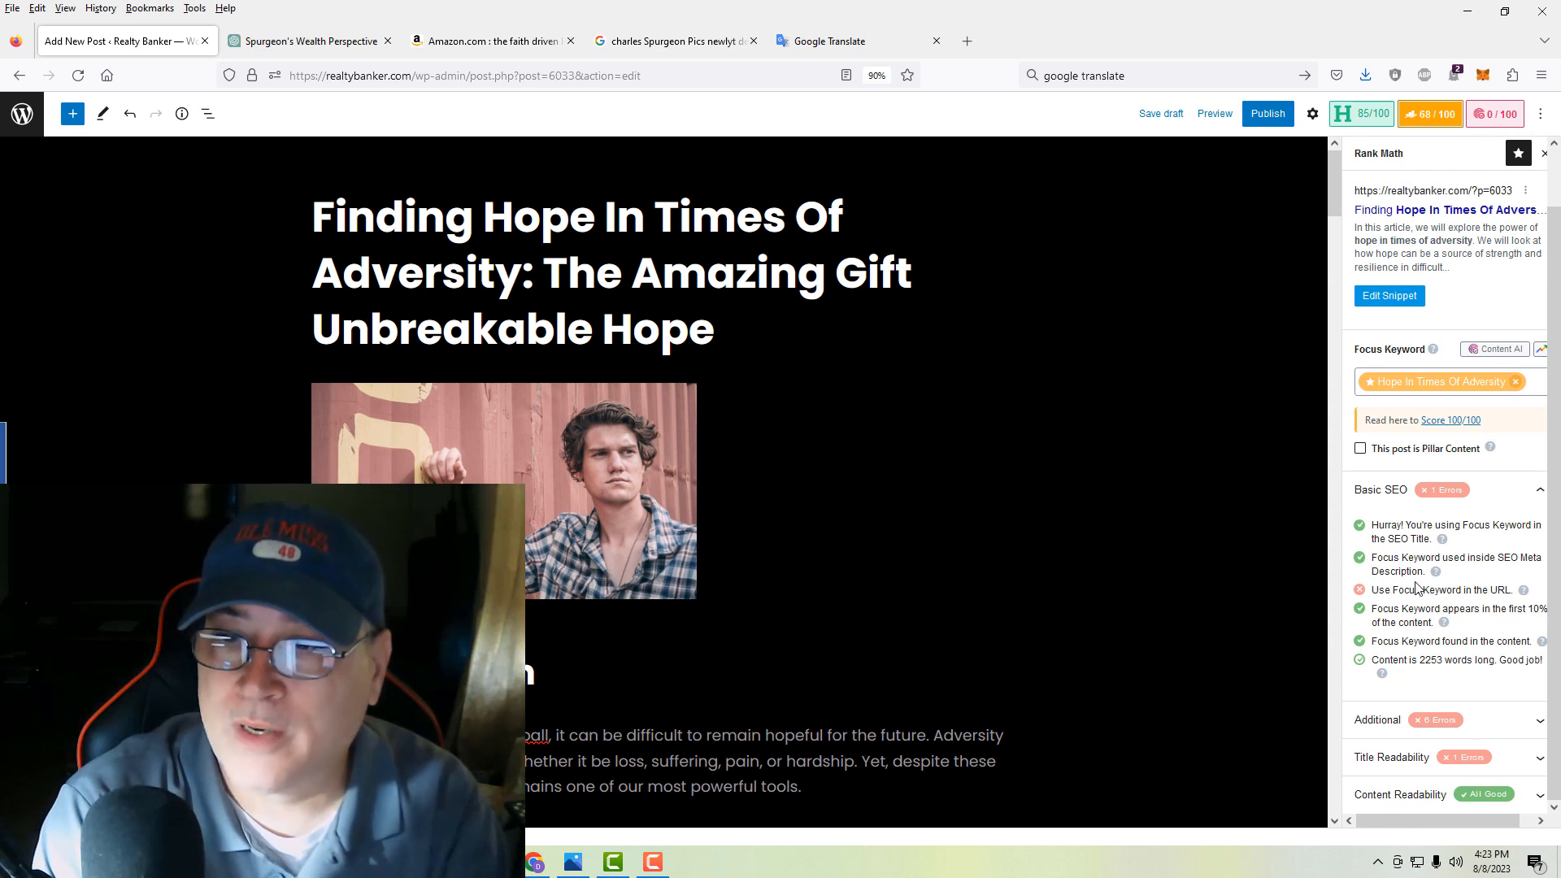
{"action": "scroll", "coordinate": [1441, 598], "scroll_direction": "up", "scroll_amount": 2}
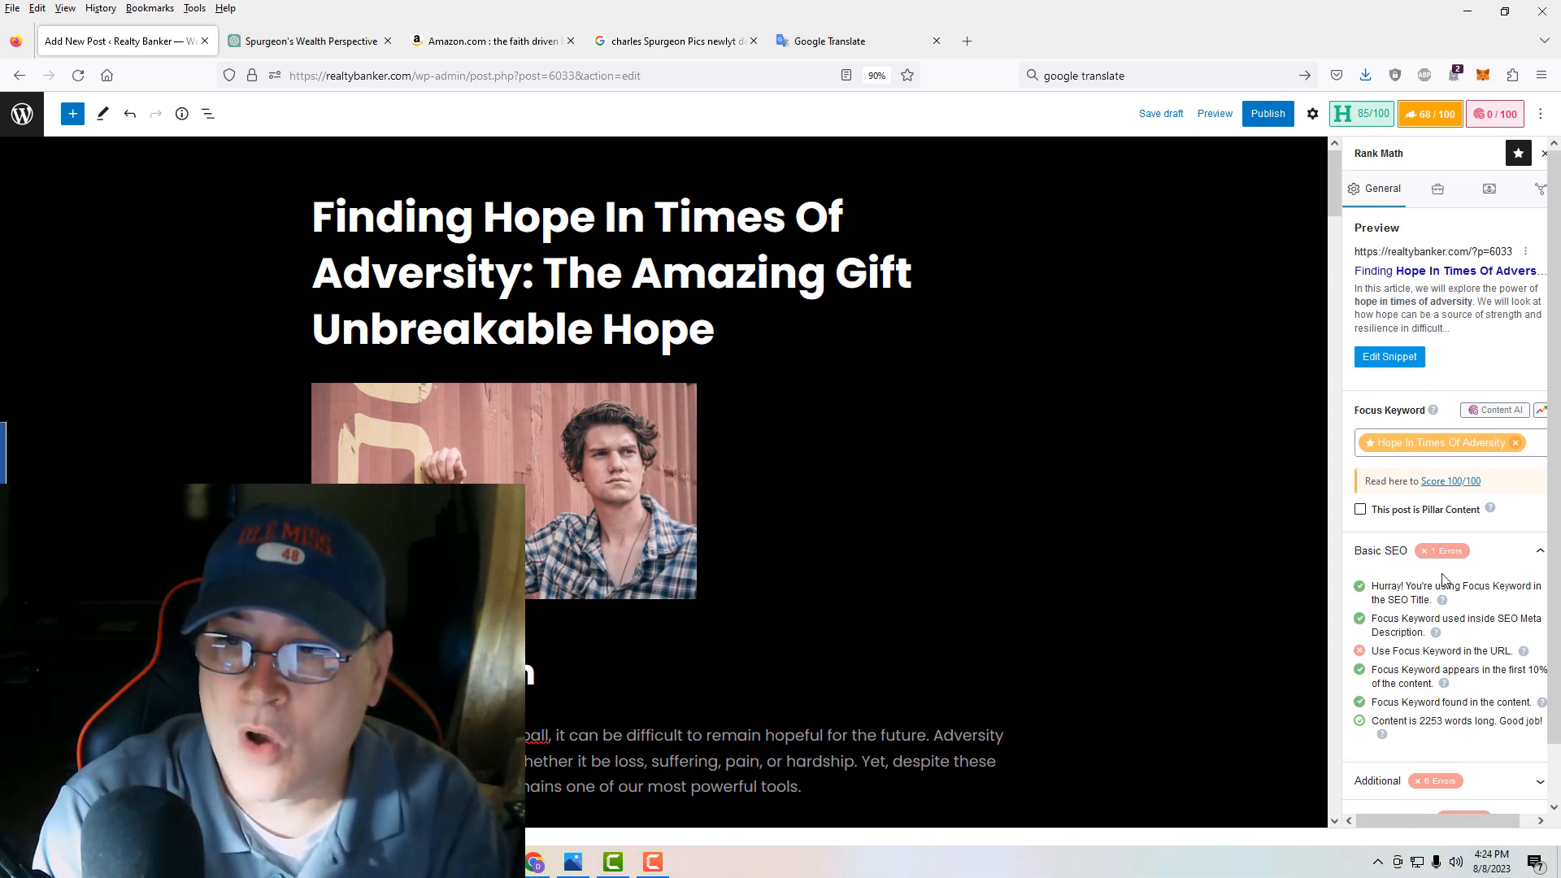
{"action": "scroll", "coordinate": [1444, 639], "scroll_direction": "down", "scroll_amount": 2}
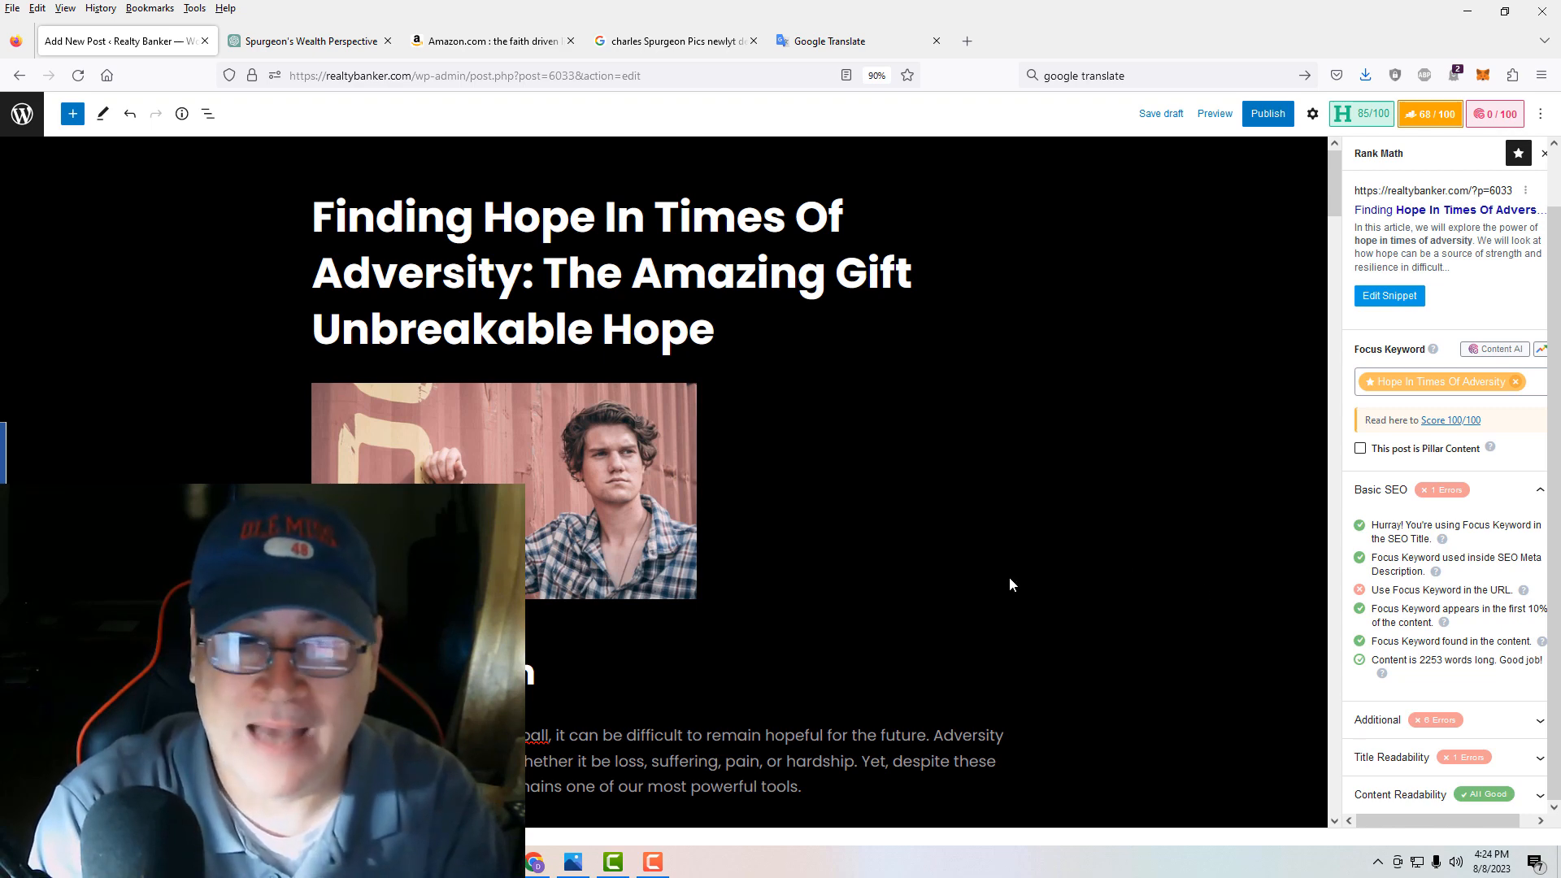
- Copy the two introduction sentences from "In this article, we will explore the power of hope" through "resilience in difficult times."
{"action": "scroll", "coordinate": [1008, 577], "scroll_direction": "down", "scroll_amount": 3}
{"action": "scroll", "coordinate": [847, 634], "scroll_direction": "down", "scroll_amount": 2}
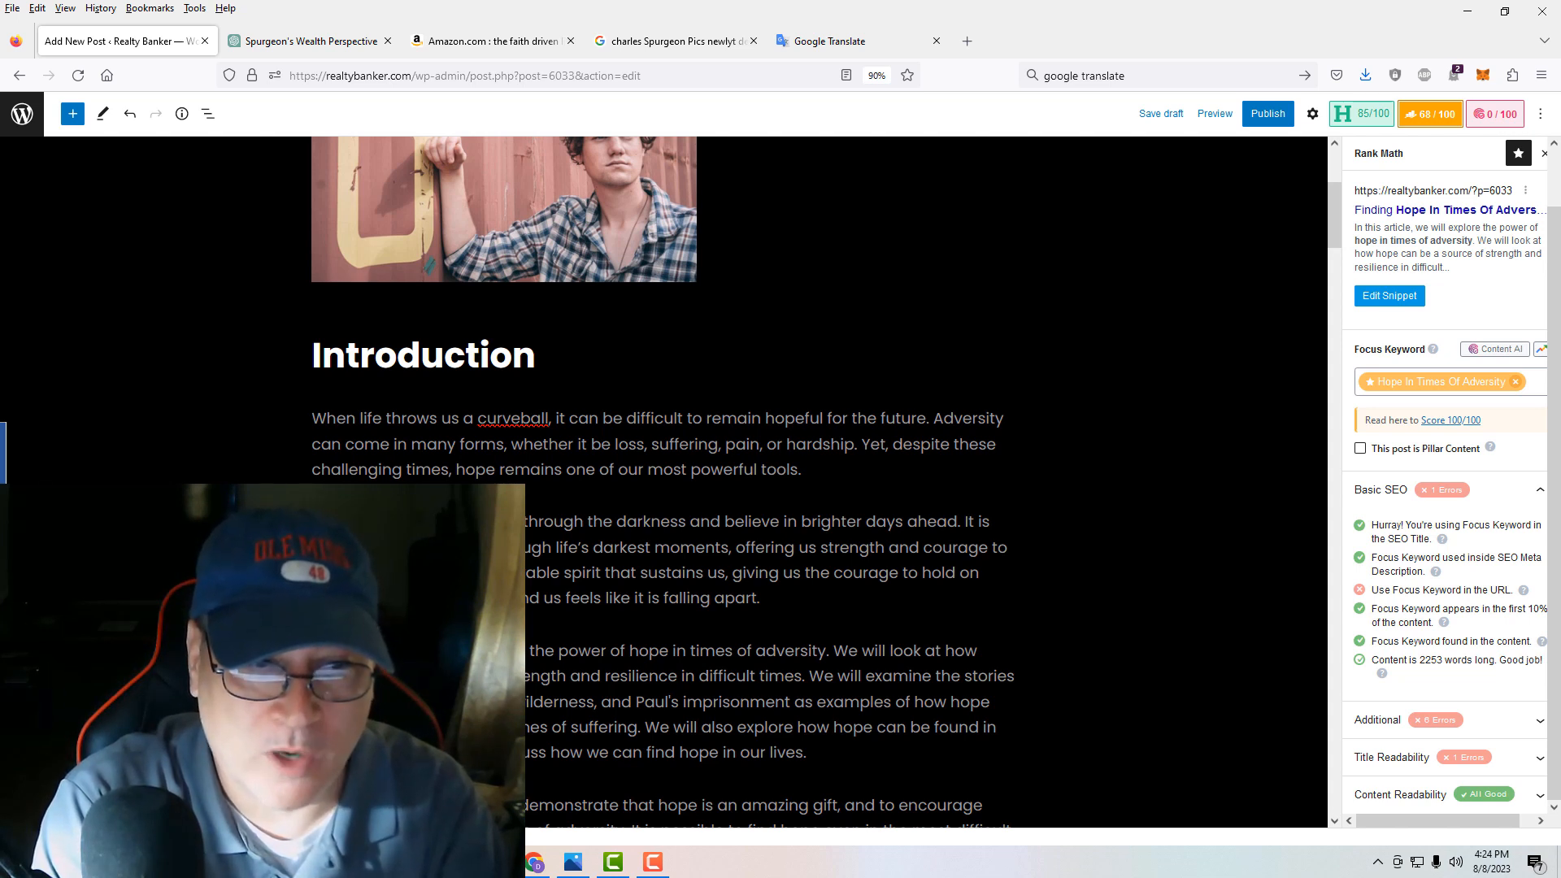
{"action": "left_click_drag", "start_coordinate": [312, 651], "coordinate": [805, 676]}
{"action": "right_click", "coordinate": [786, 675]}
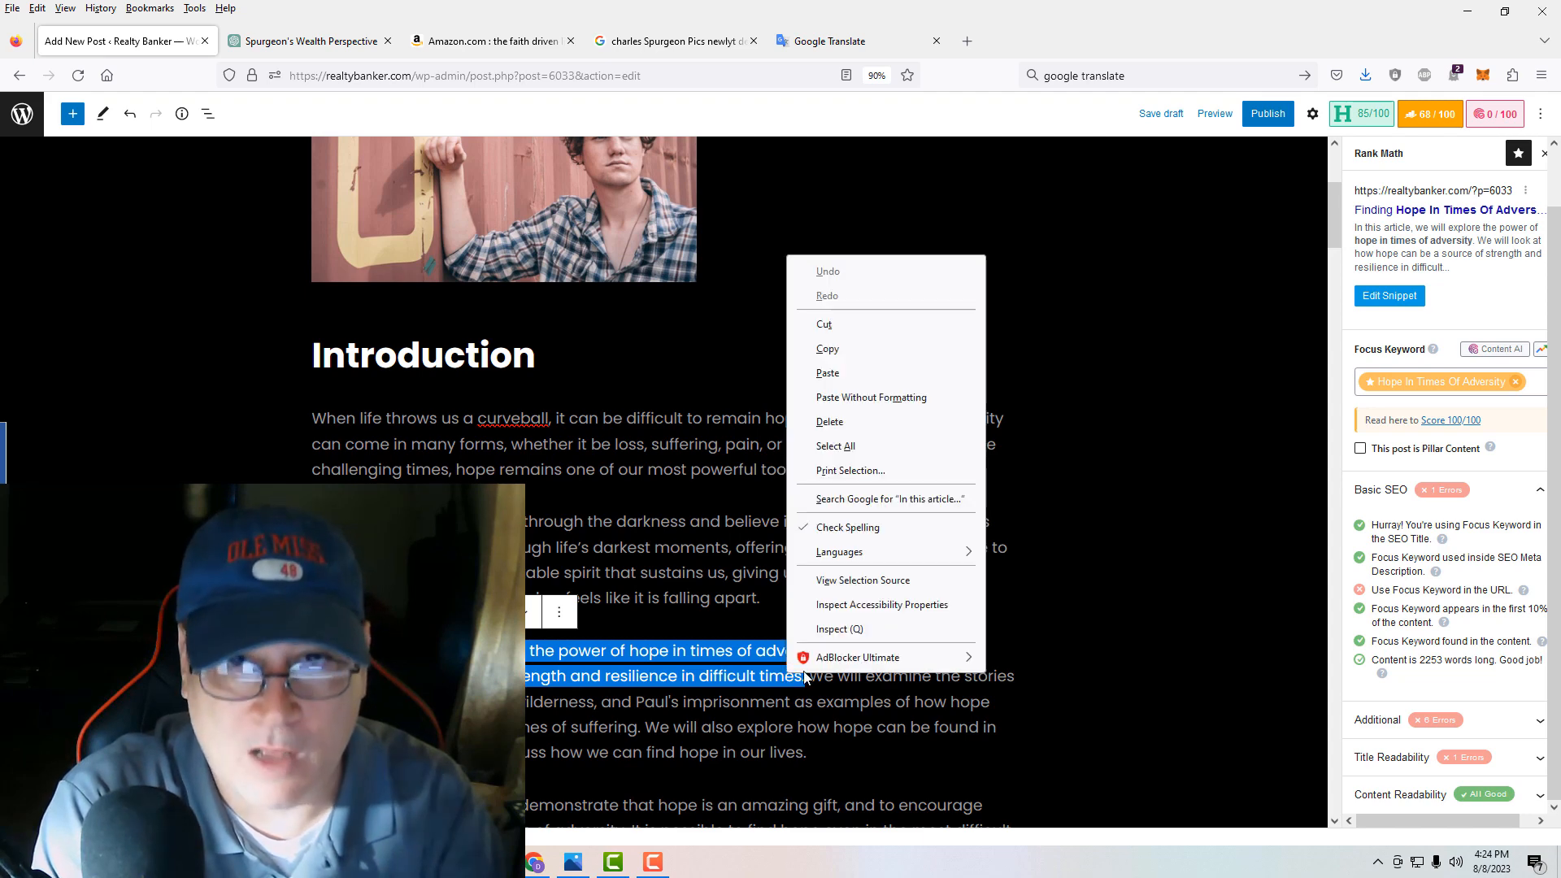
{"action": "left_click", "coordinate": [836, 352]}
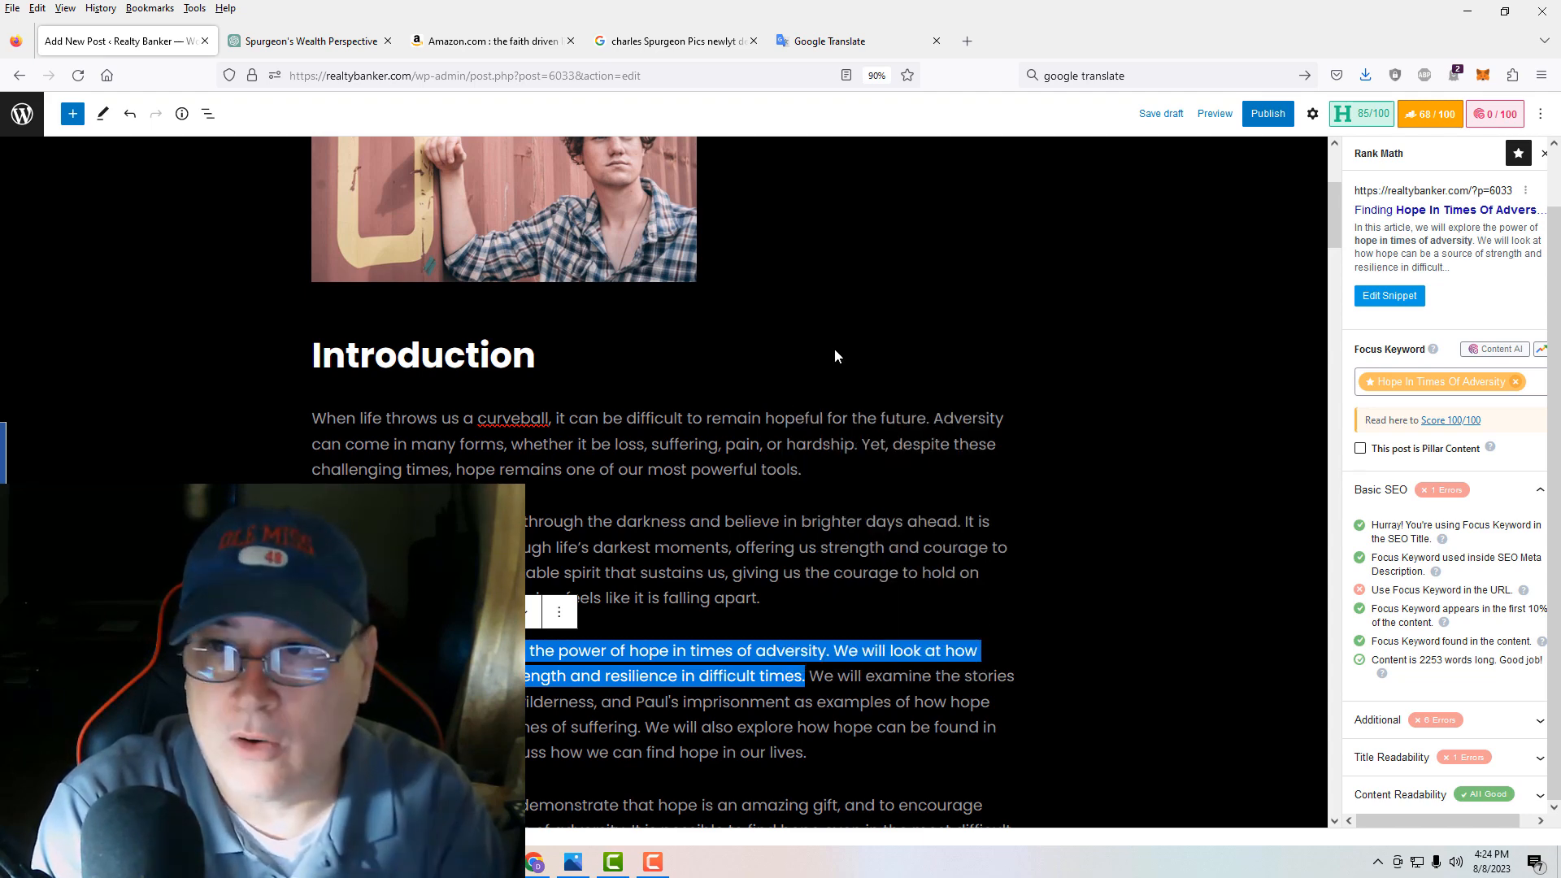
- Paste the copied introduction sentences into the permalink and description of the Rank Math snippet
{"action": "left_click", "coordinate": [1390, 296]}
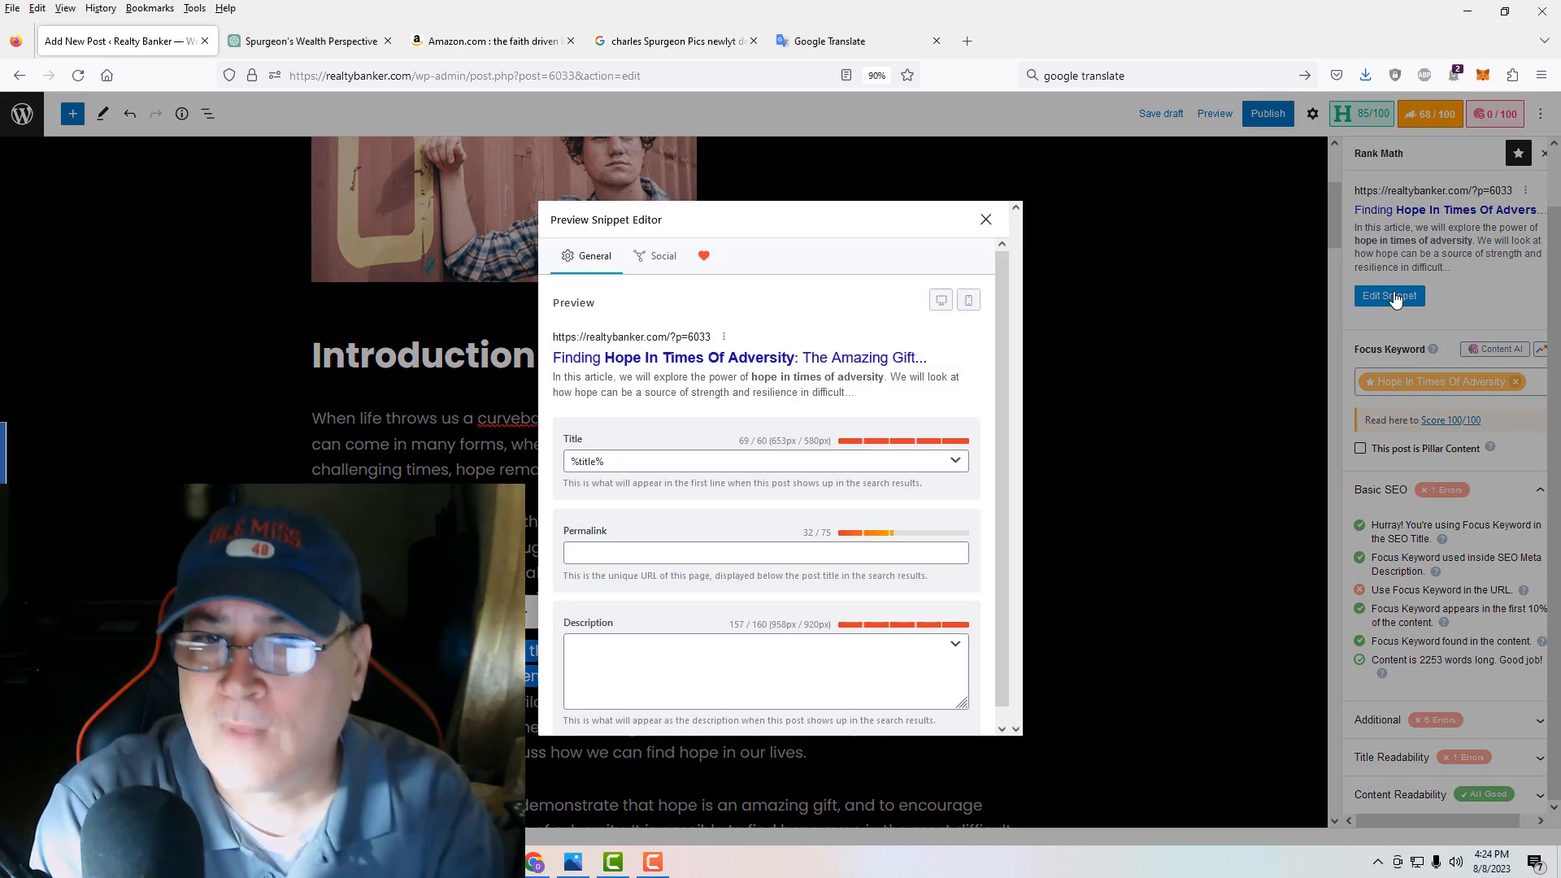
{"action": "left_click", "coordinate": [617, 554]}
{"action": "key", "text": "ctrl+v"}
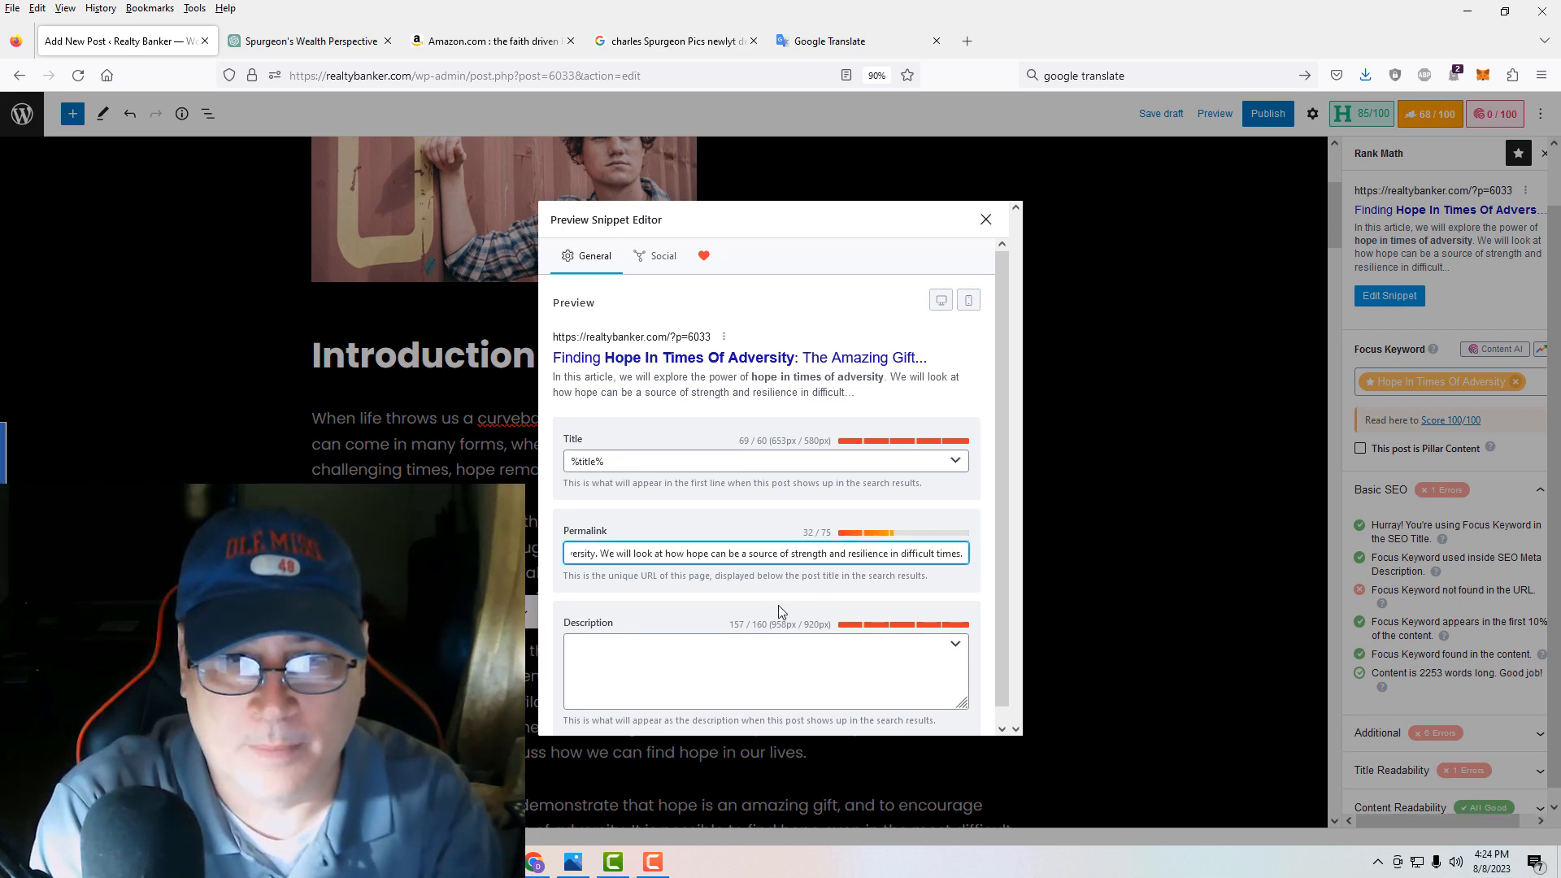
{"action": "left_click", "coordinate": [702, 660]}
{"action": "key", "text": "ctrl+v"}
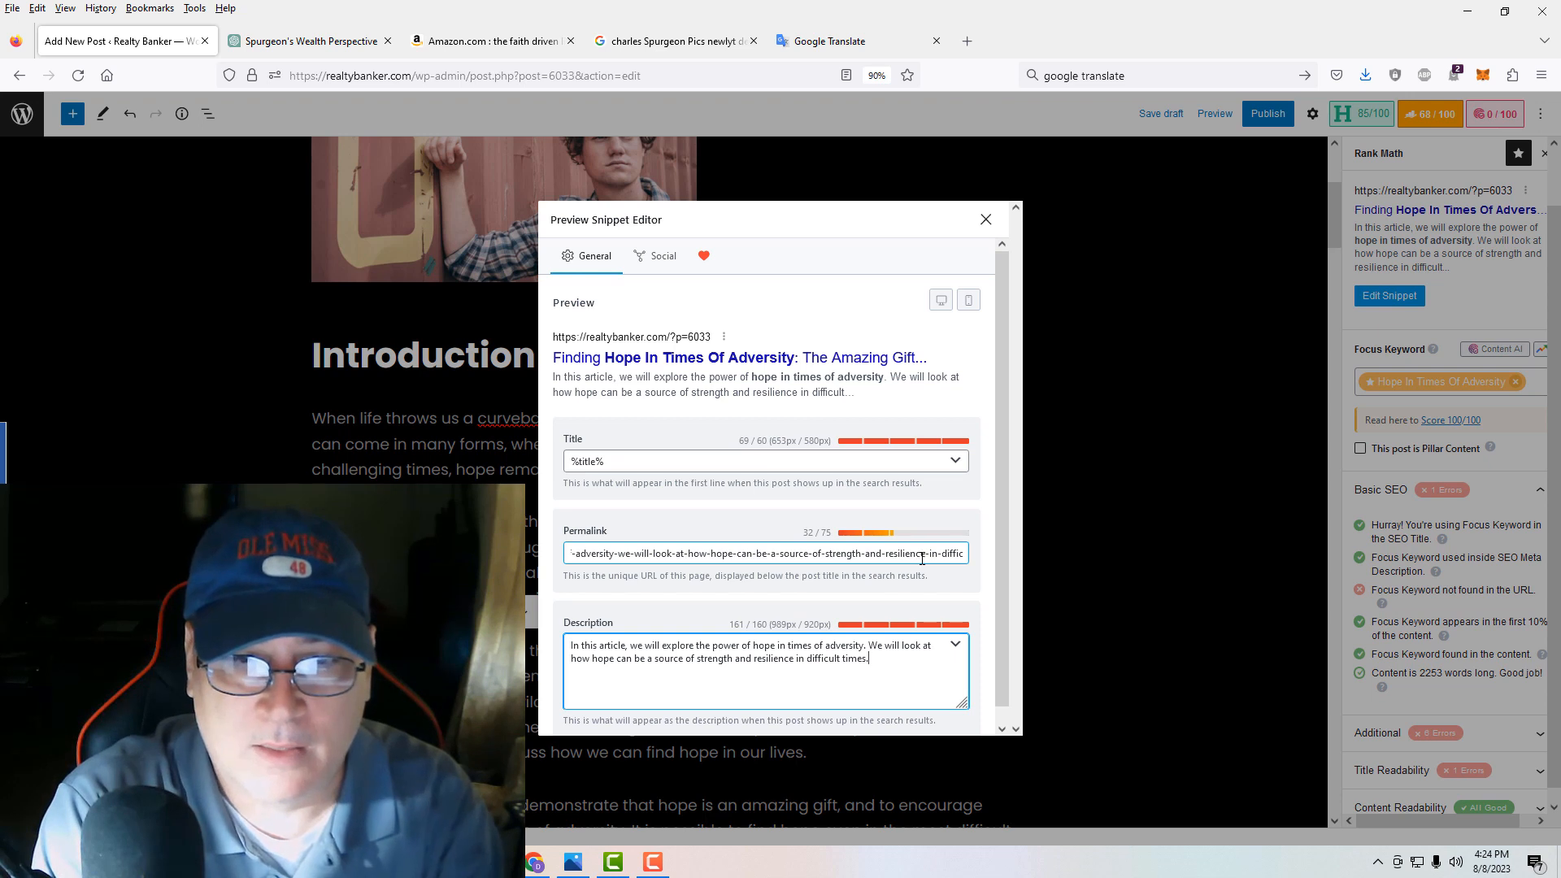
- Clear the pasted introduction text from the snippet's permalink
{"action": "left_click", "coordinate": [940, 552]}
{"action": "key", "text": "ctrl+a"}
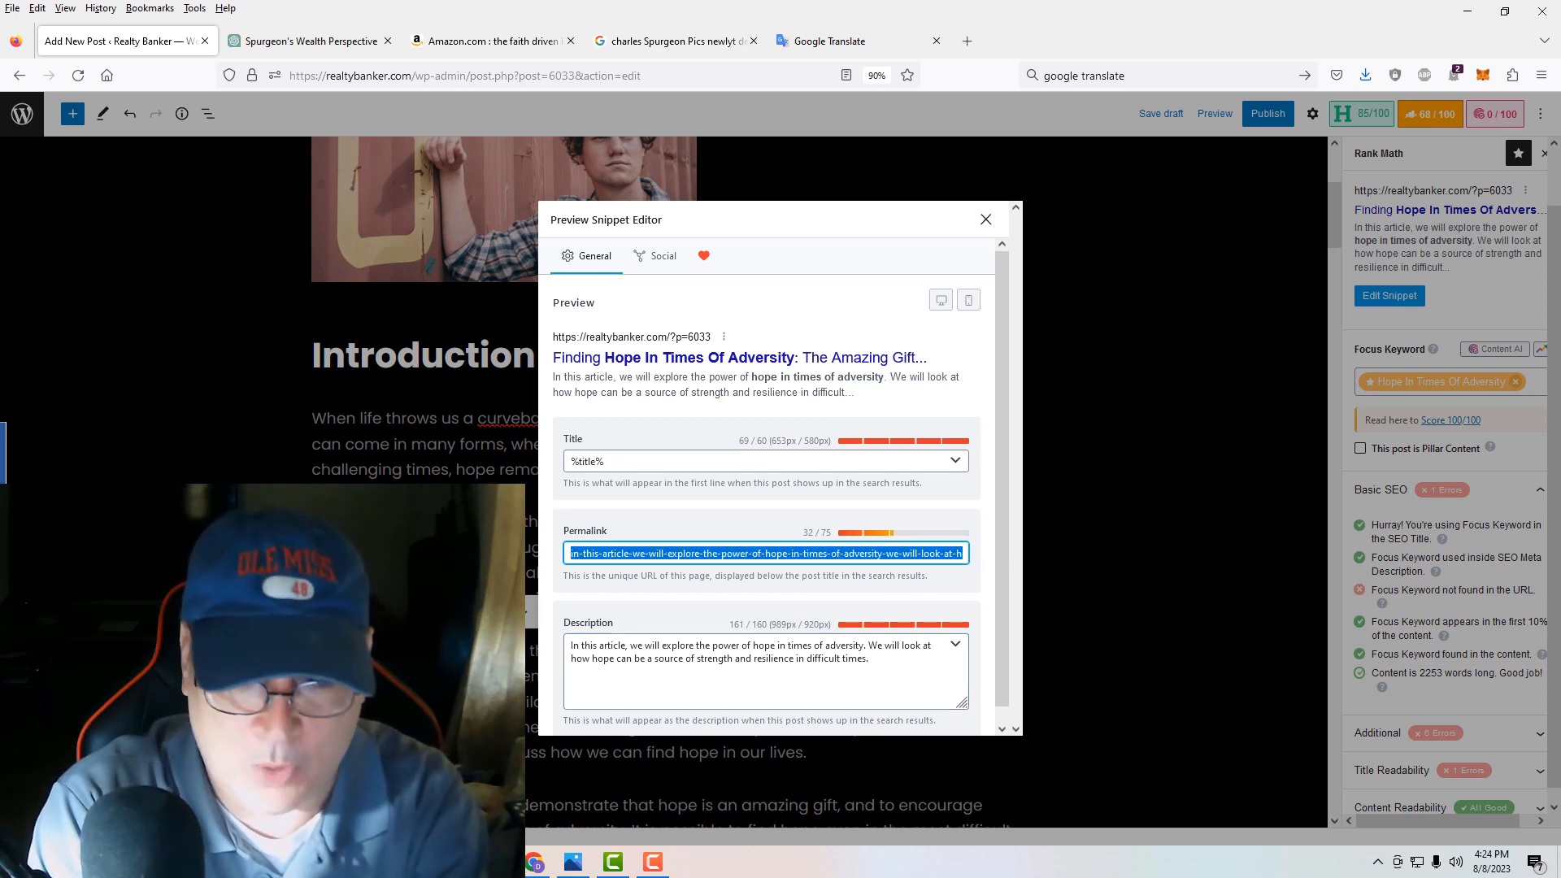
{"action": "key", "text": "ctrl+a"}
{"action": "key", "text": "BackSpace"}
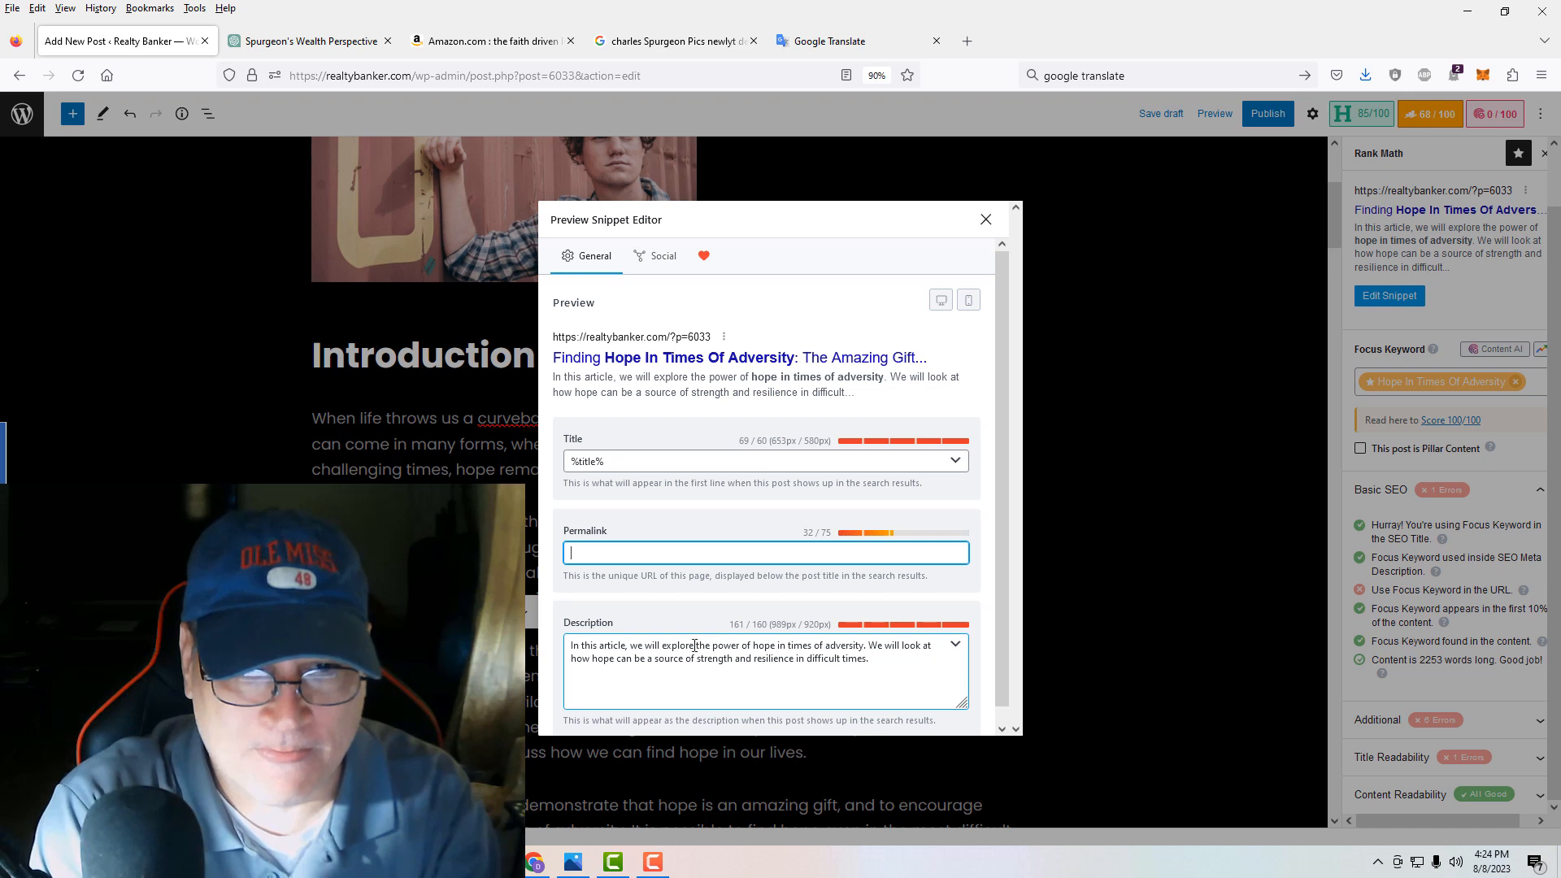
- Reword the opening of the snippet description to "This article will explore the power of hope" and close the snippet editor
{"action": "left_click_drag", "start_coordinate": [642, 647], "coordinate": [557, 645]}
{"action": "type", "text": "This ar"}
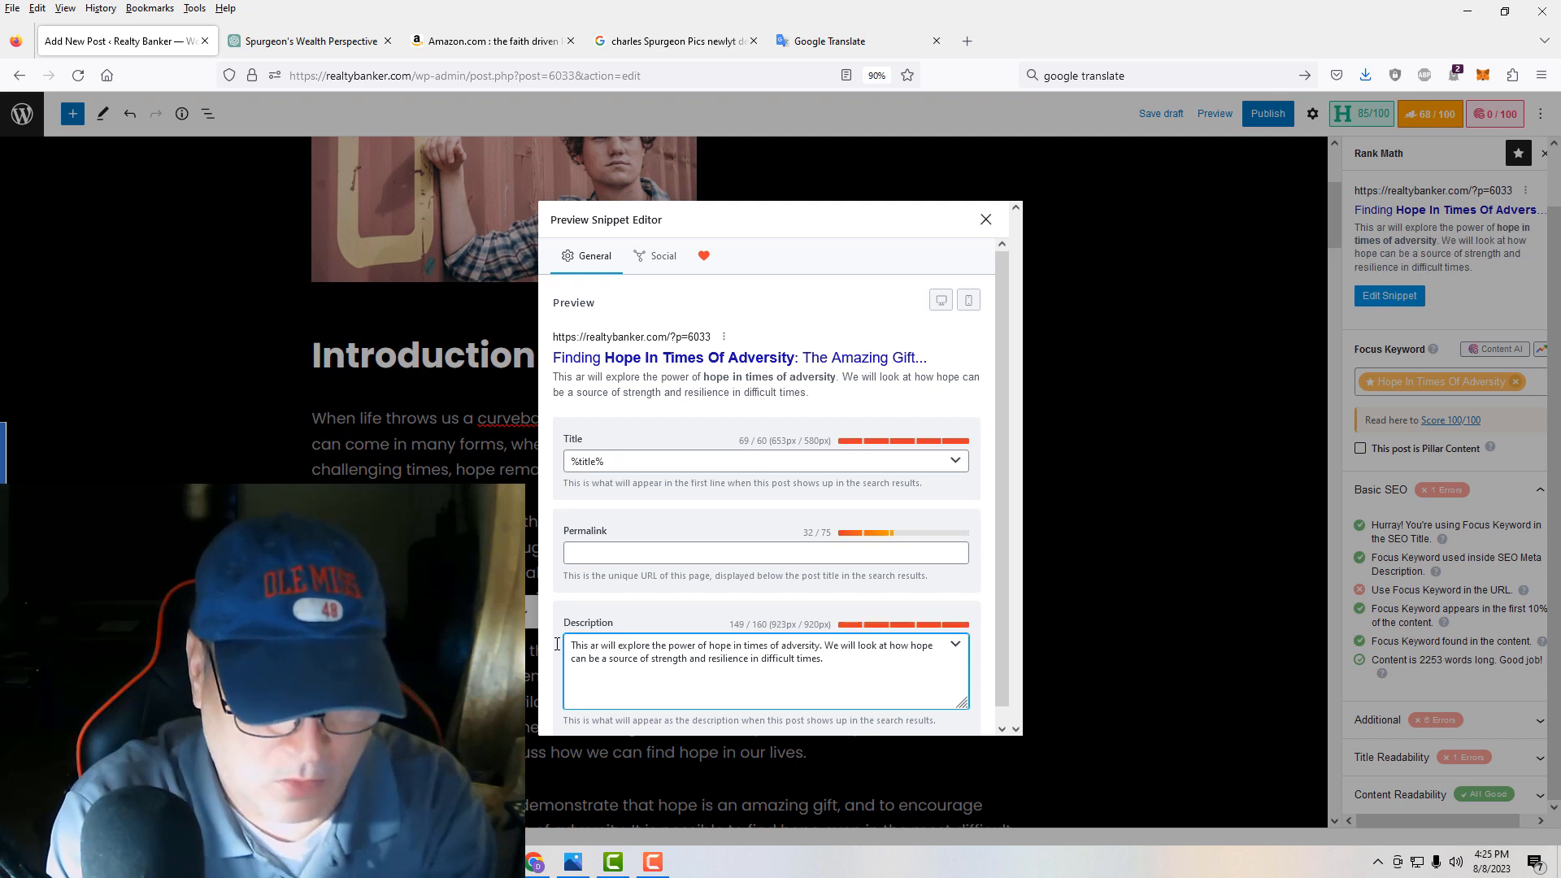
{"action": "type", "text": "icle"}
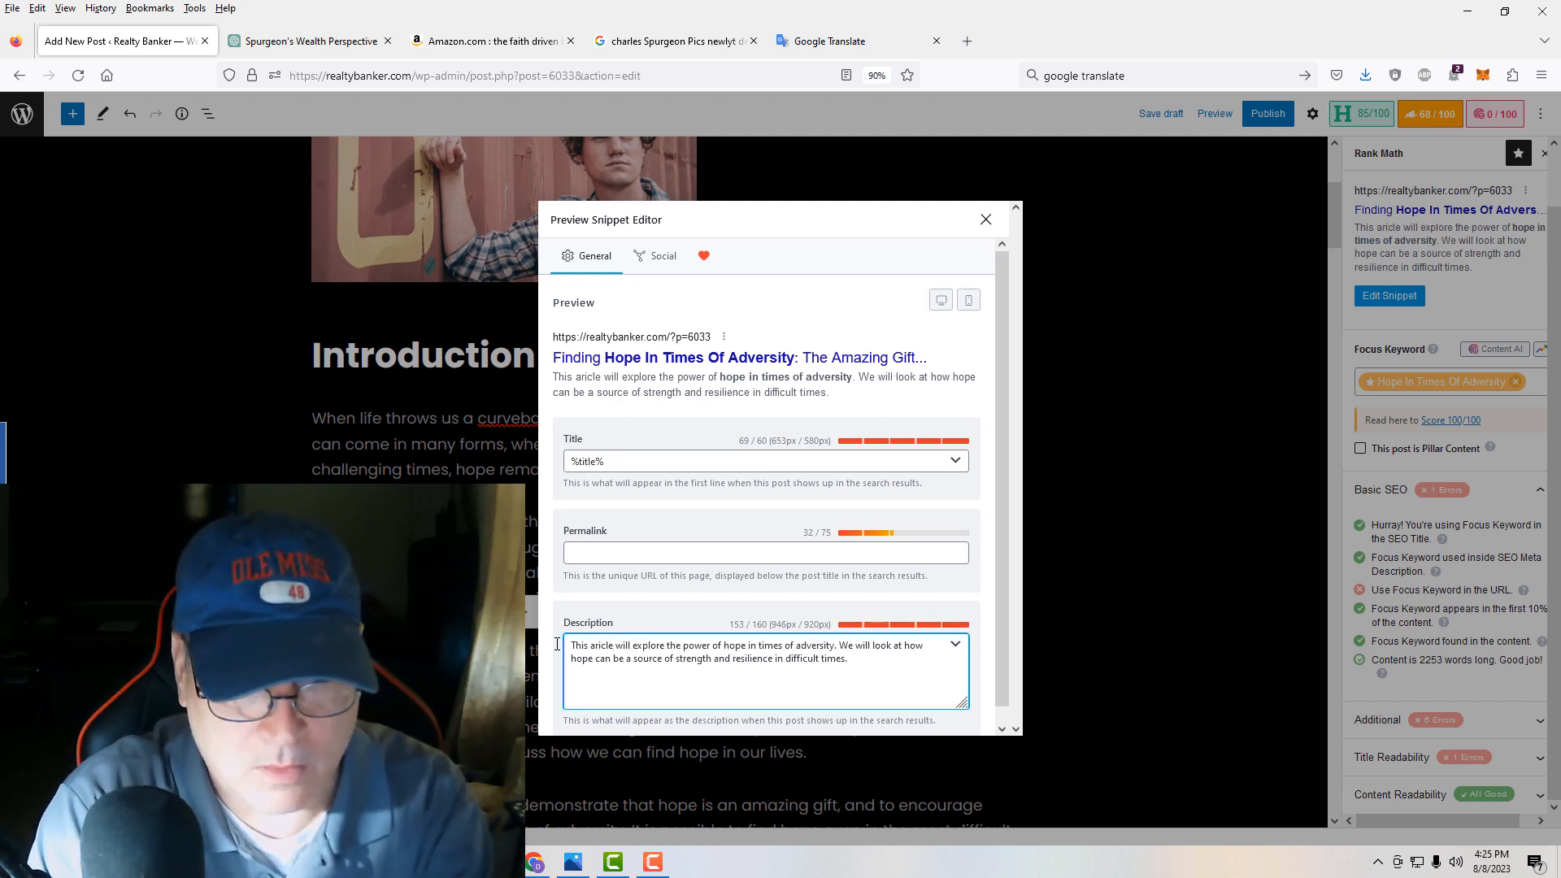
{"action": "type", "text": "t"}
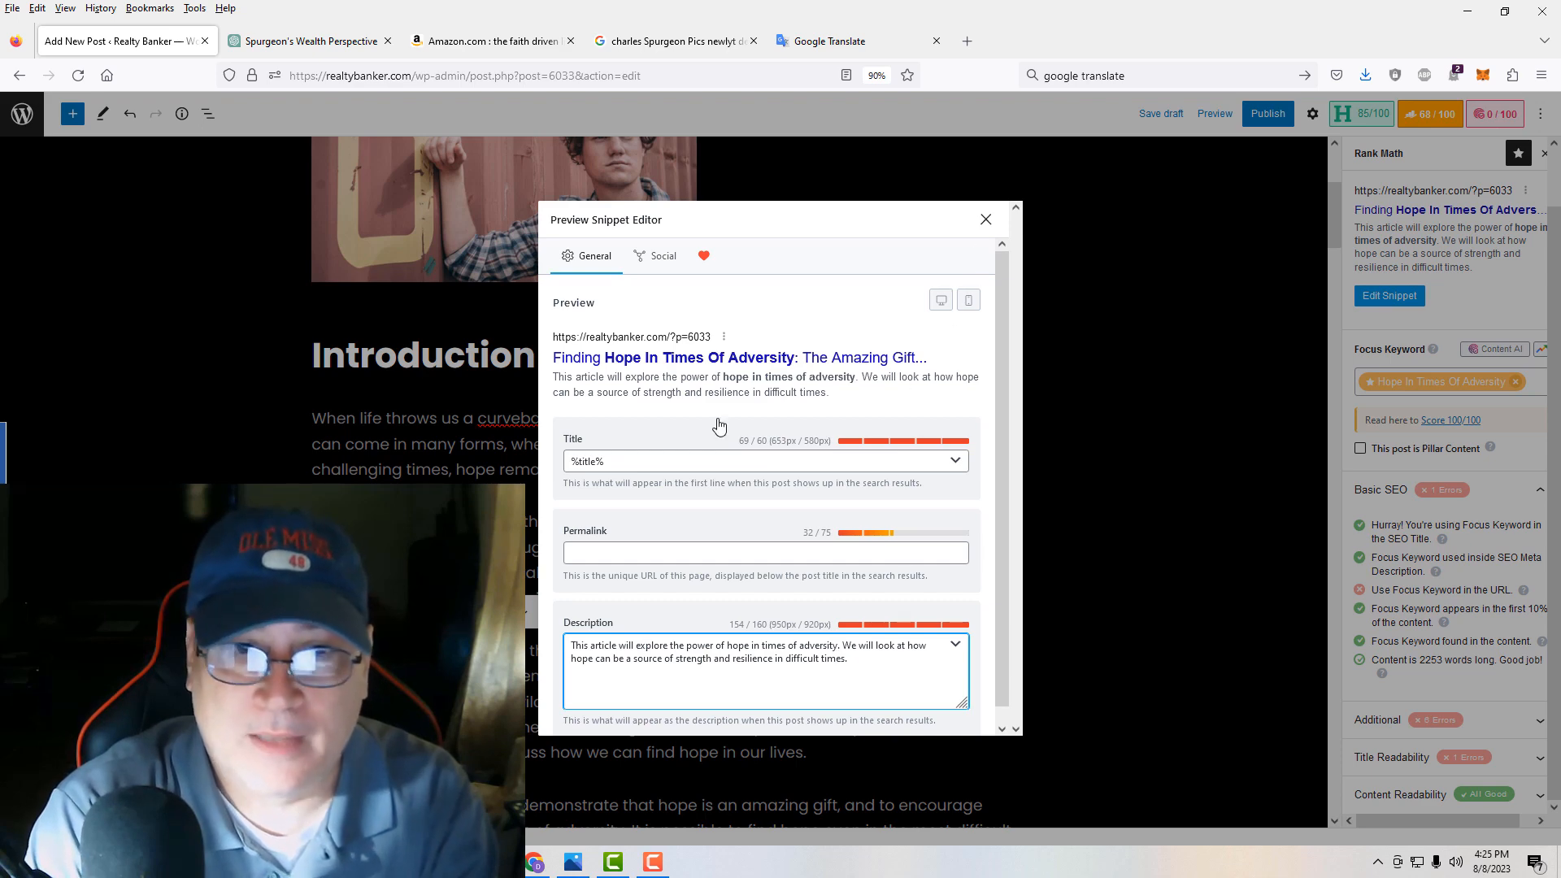
{"action": "left_click", "coordinate": [985, 219]}
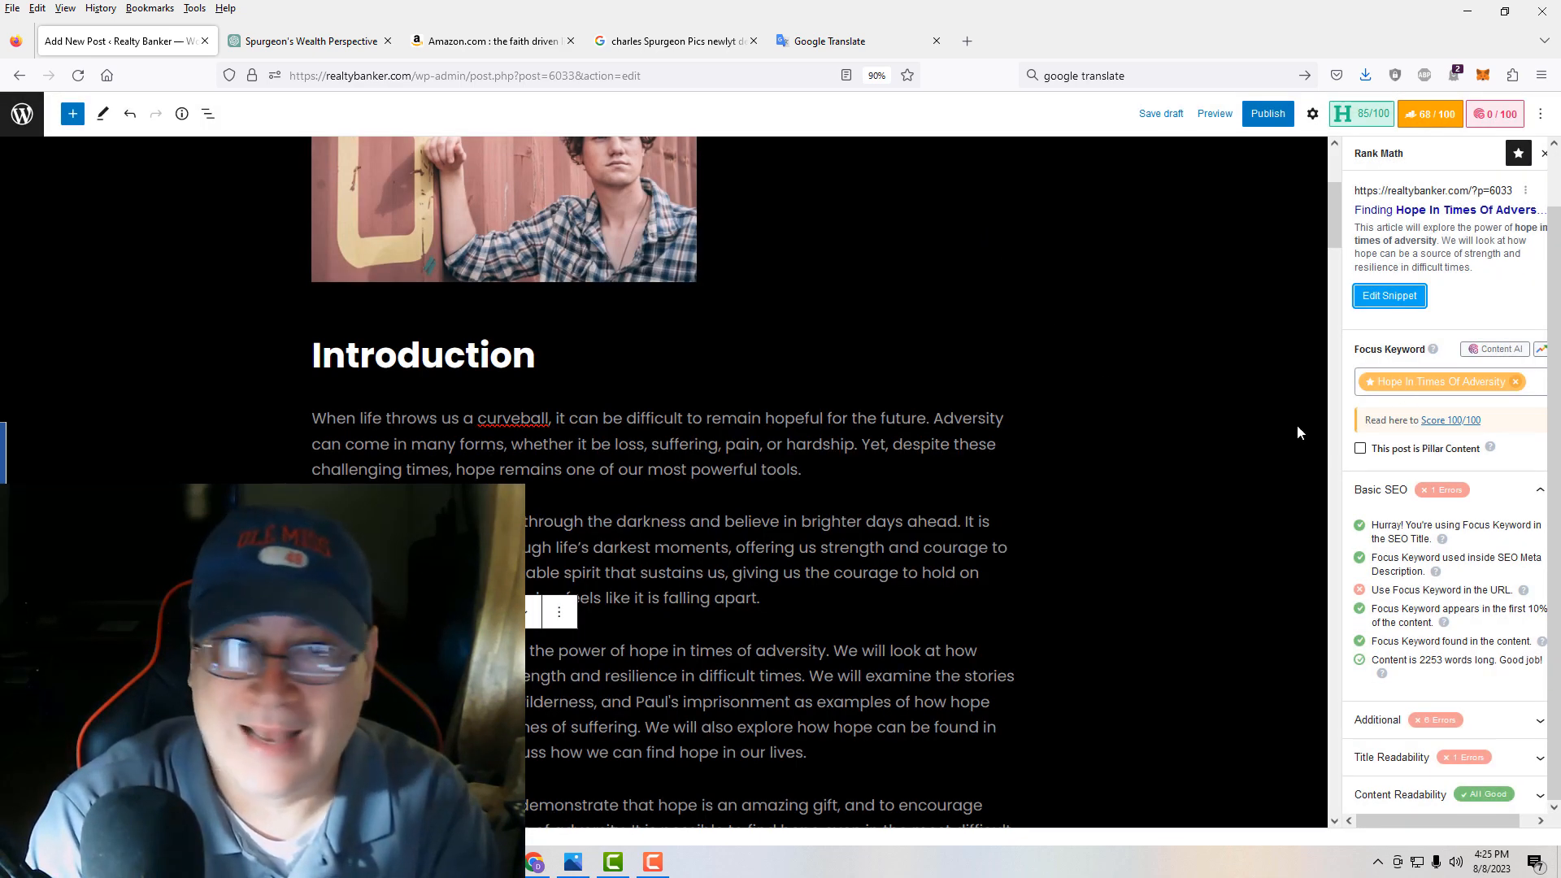
- Set the snippet's permalink to the title phrase "Hope In Times Of Adversity" and save the post as a draft
{"action": "scroll", "coordinate": [1214, 623], "scroll_direction": "up", "scroll_amount": 4}
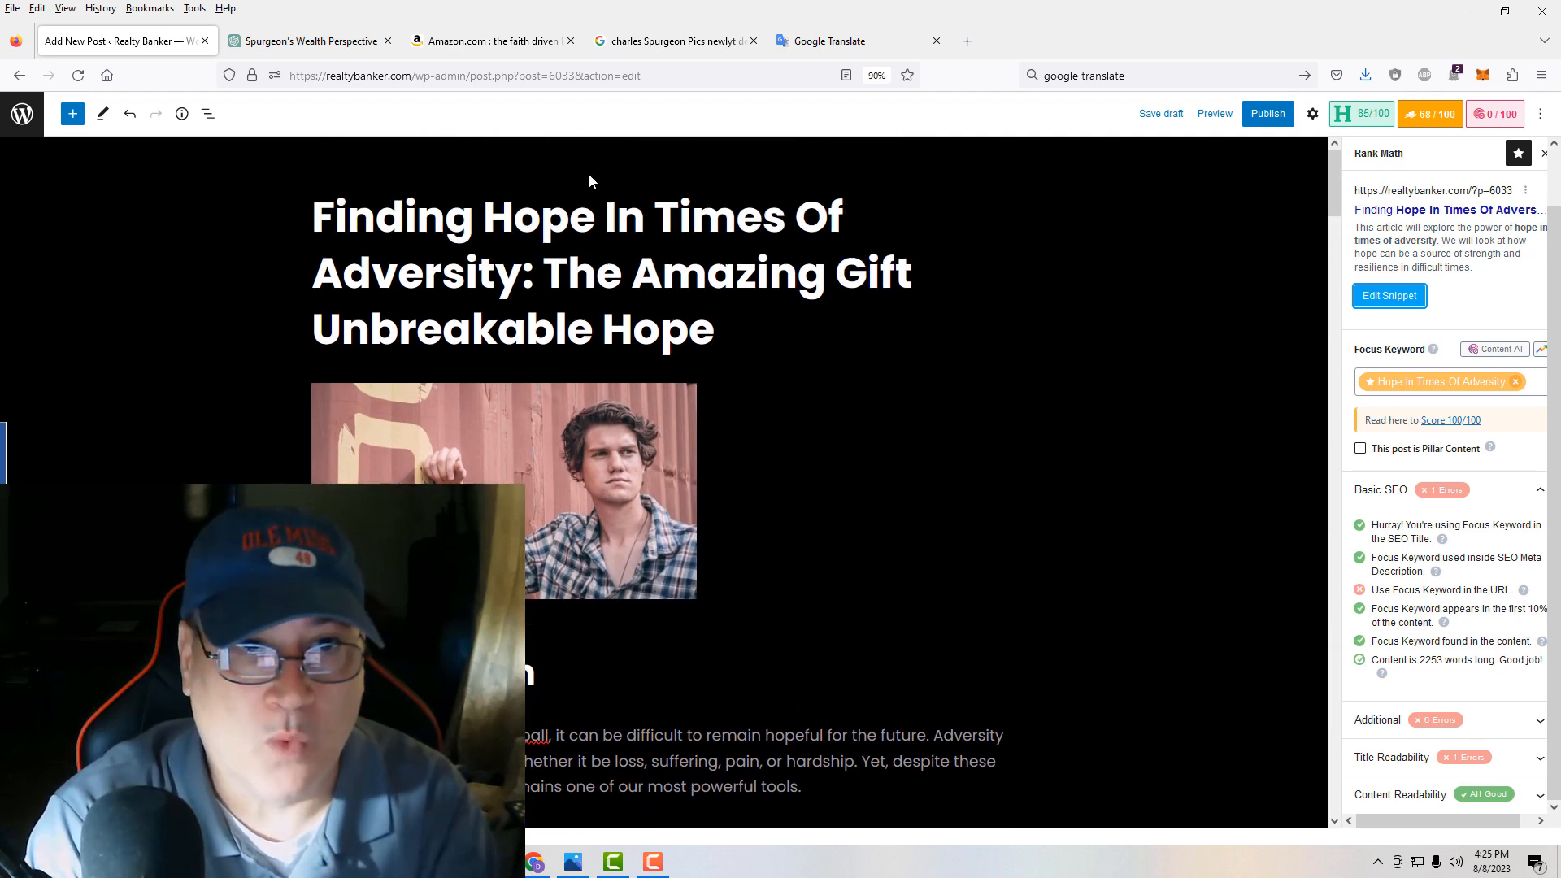
{"action": "left_click_drag", "start_coordinate": [484, 216], "coordinate": [521, 275]}
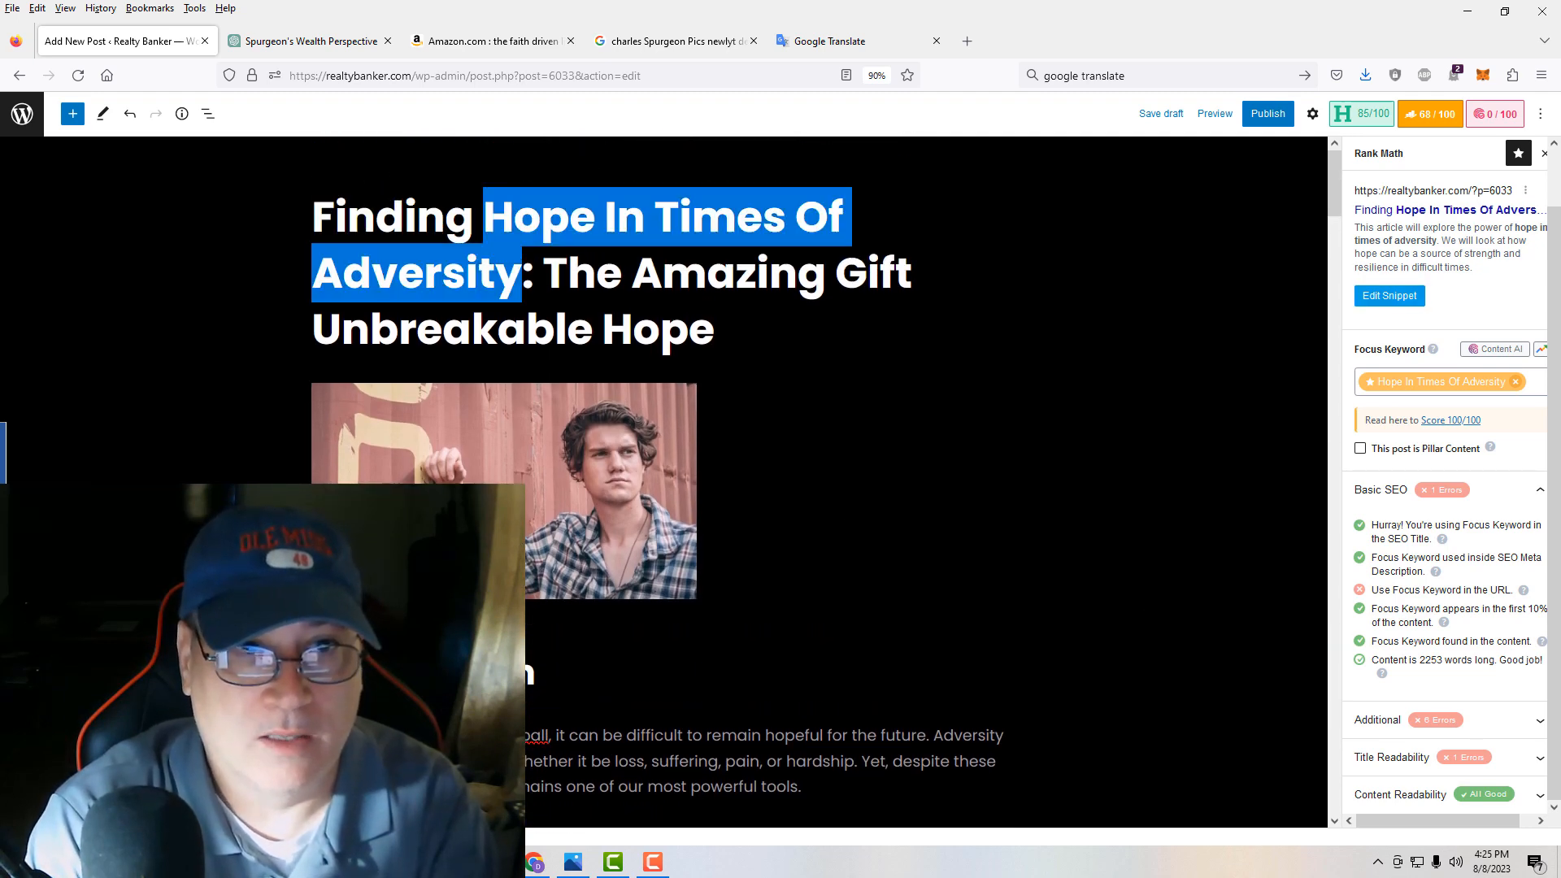
{"action": "left_click", "coordinate": [1389, 296]}
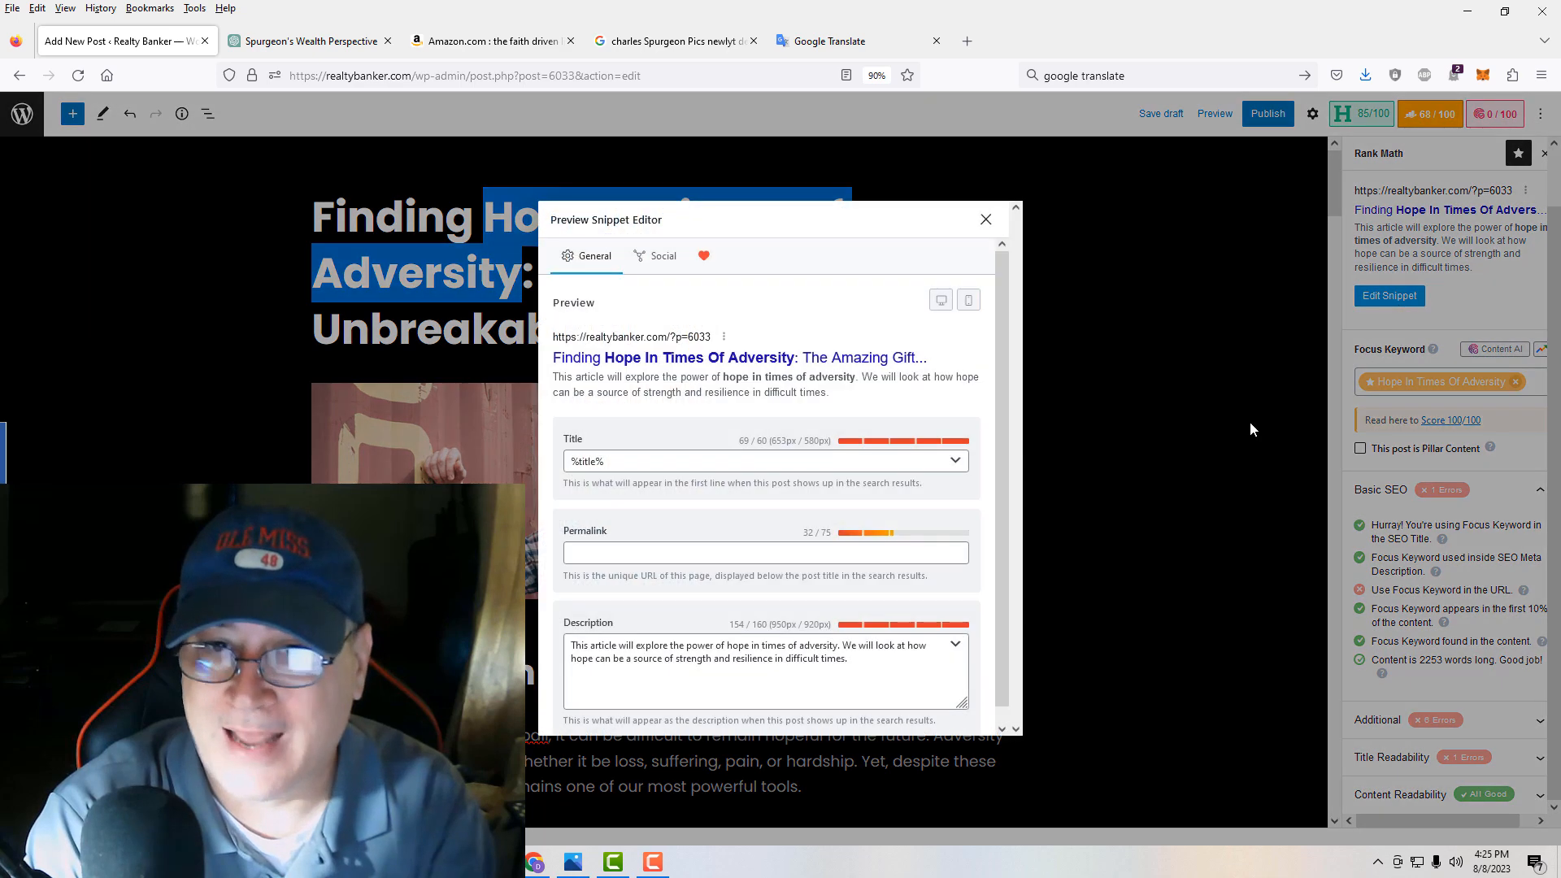
{"action": "left_click", "coordinate": [622, 556]}
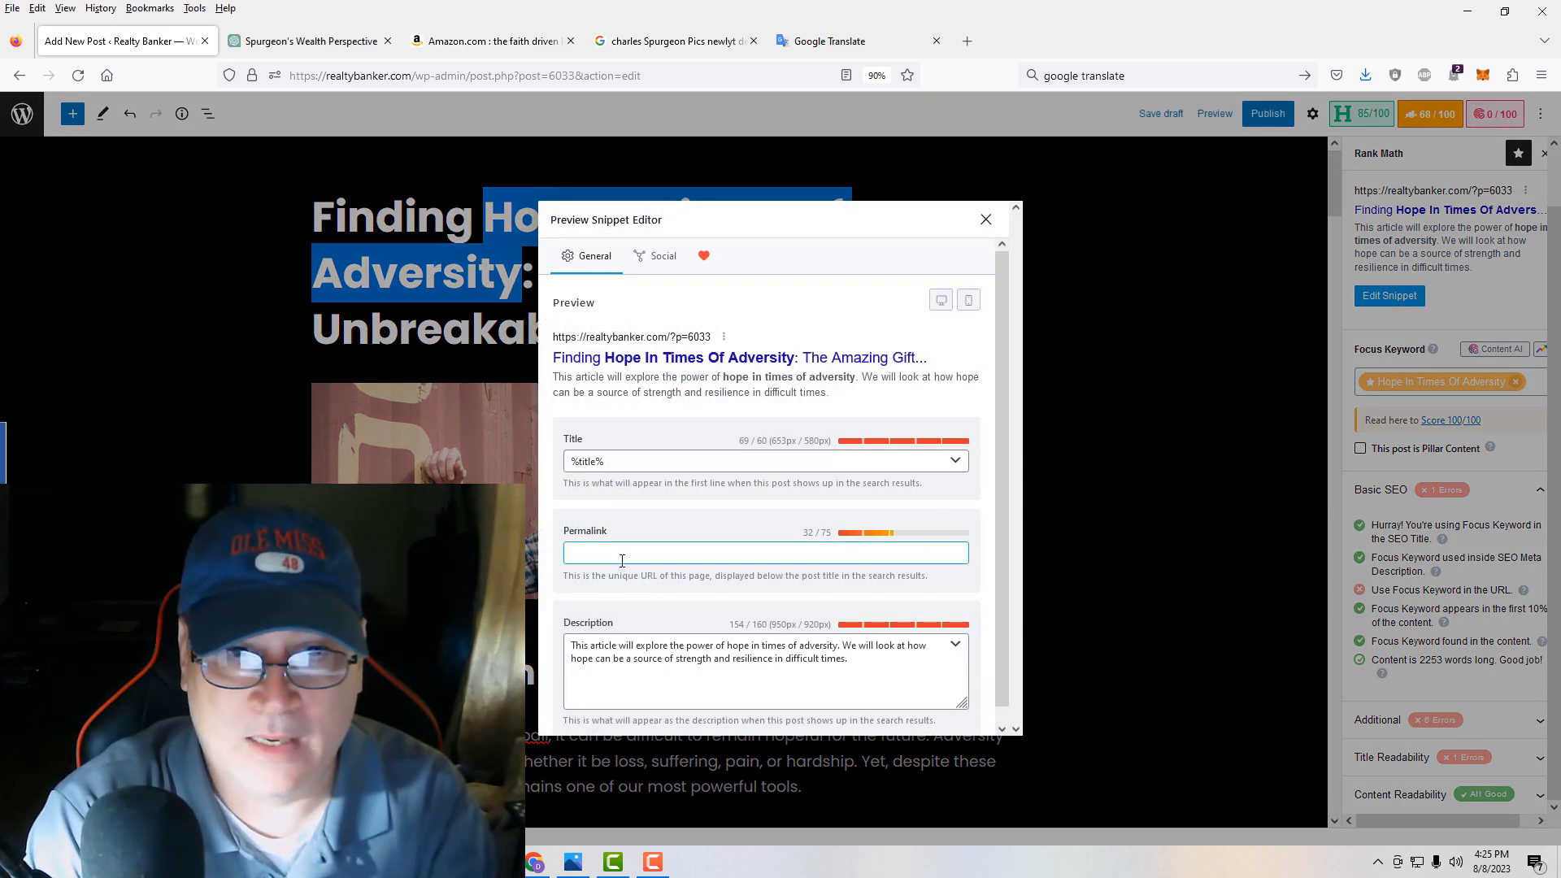
{"action": "key", "text": "ctrl+v"}
{"action": "left_click", "coordinate": [883, 695]}
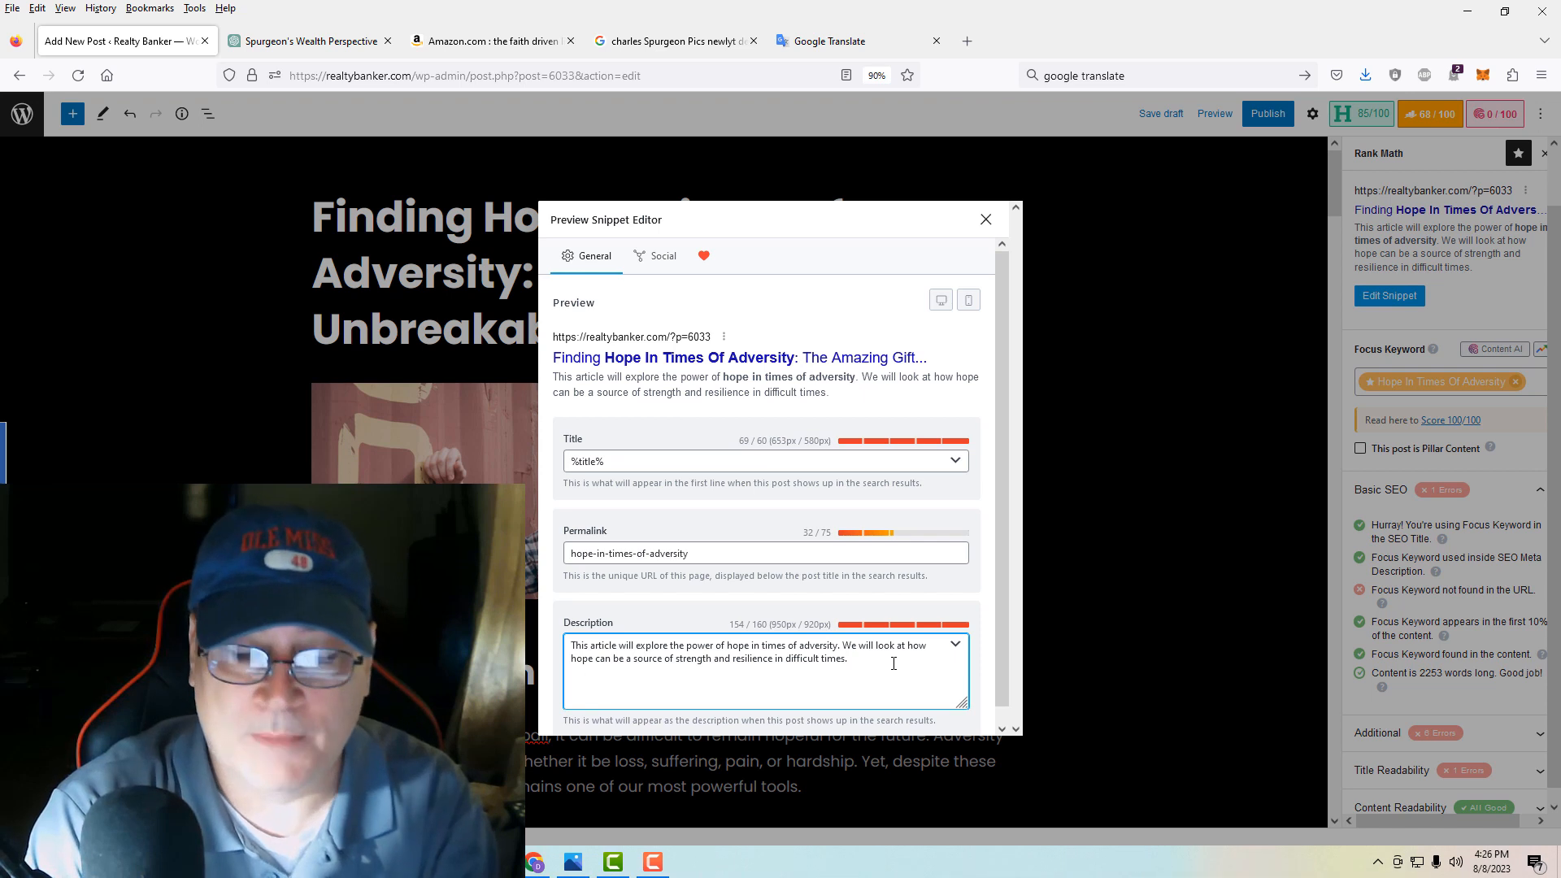
{"action": "left_click", "coordinate": [816, 548]}
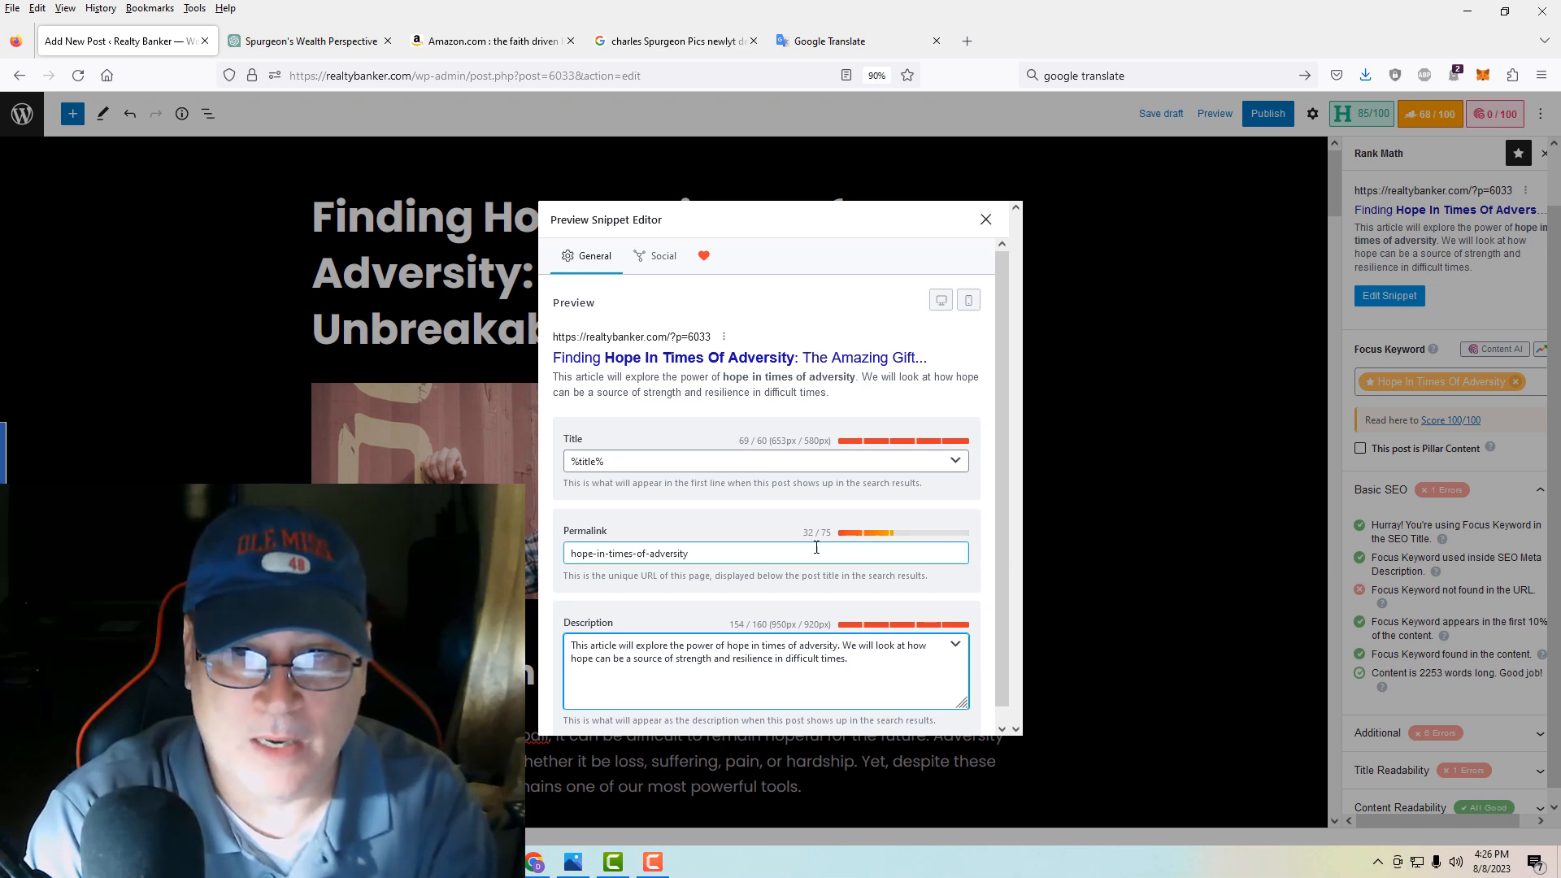
{"action": "left_click", "coordinate": [814, 553]}
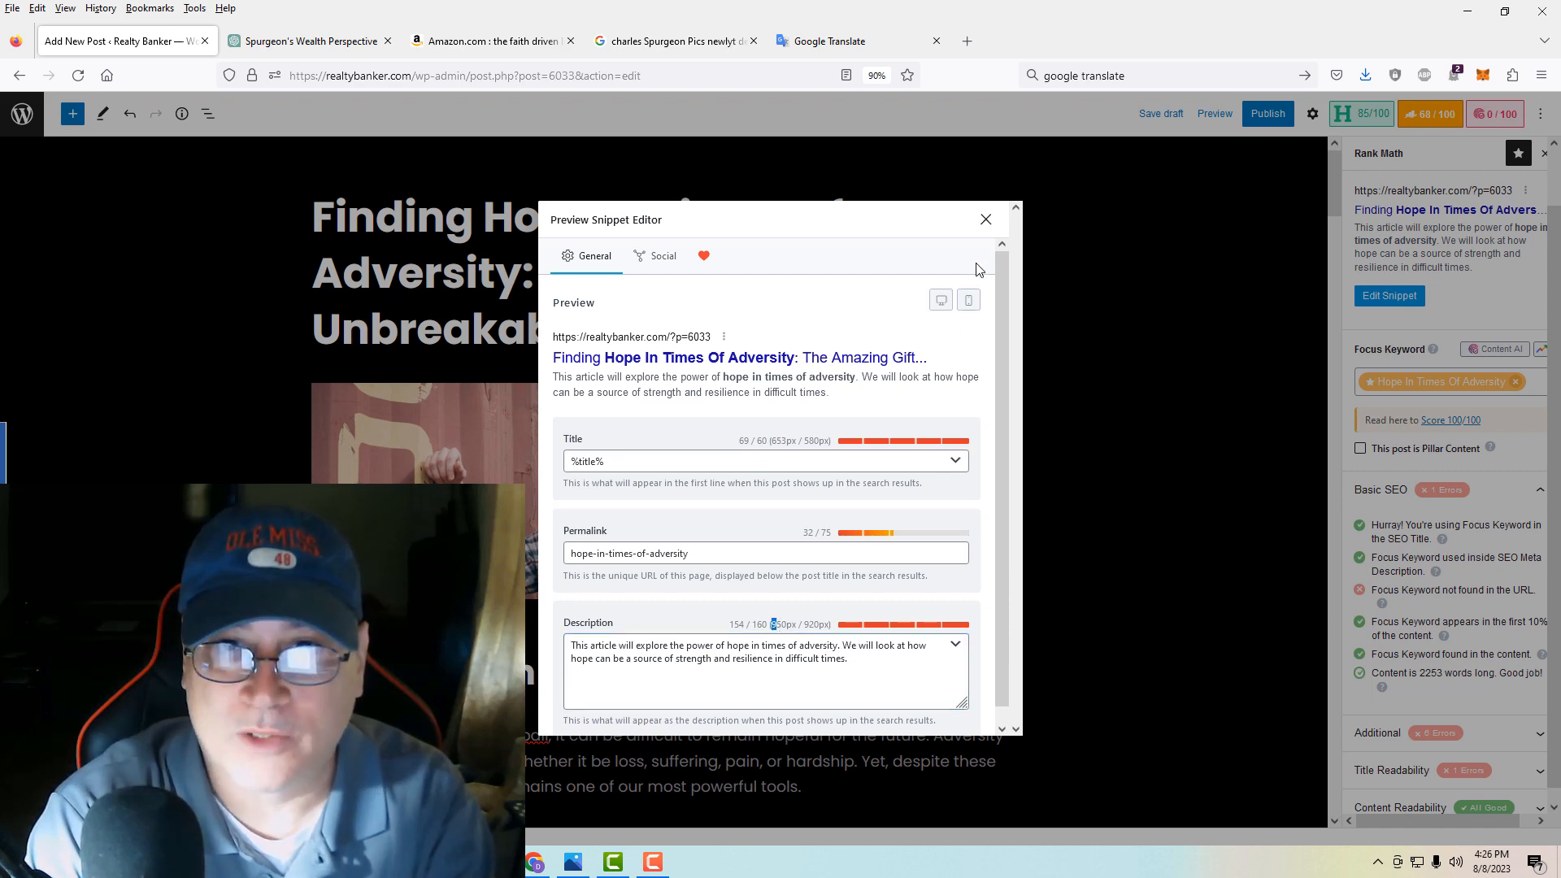
{"action": "left_click", "coordinate": [985, 219]}
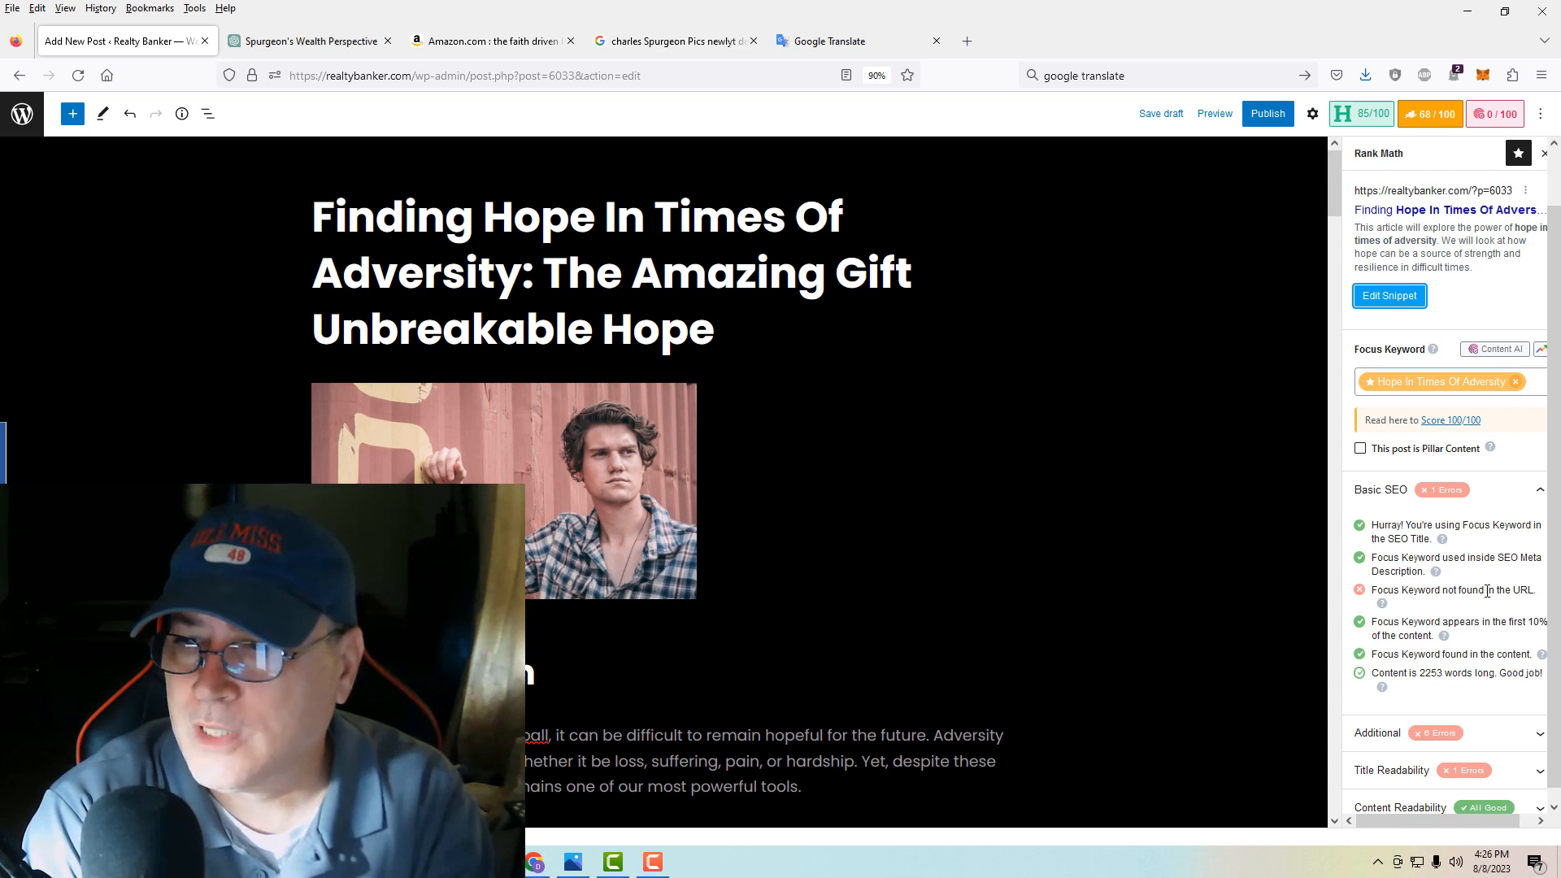
{"action": "left_click", "coordinate": [1157, 122]}
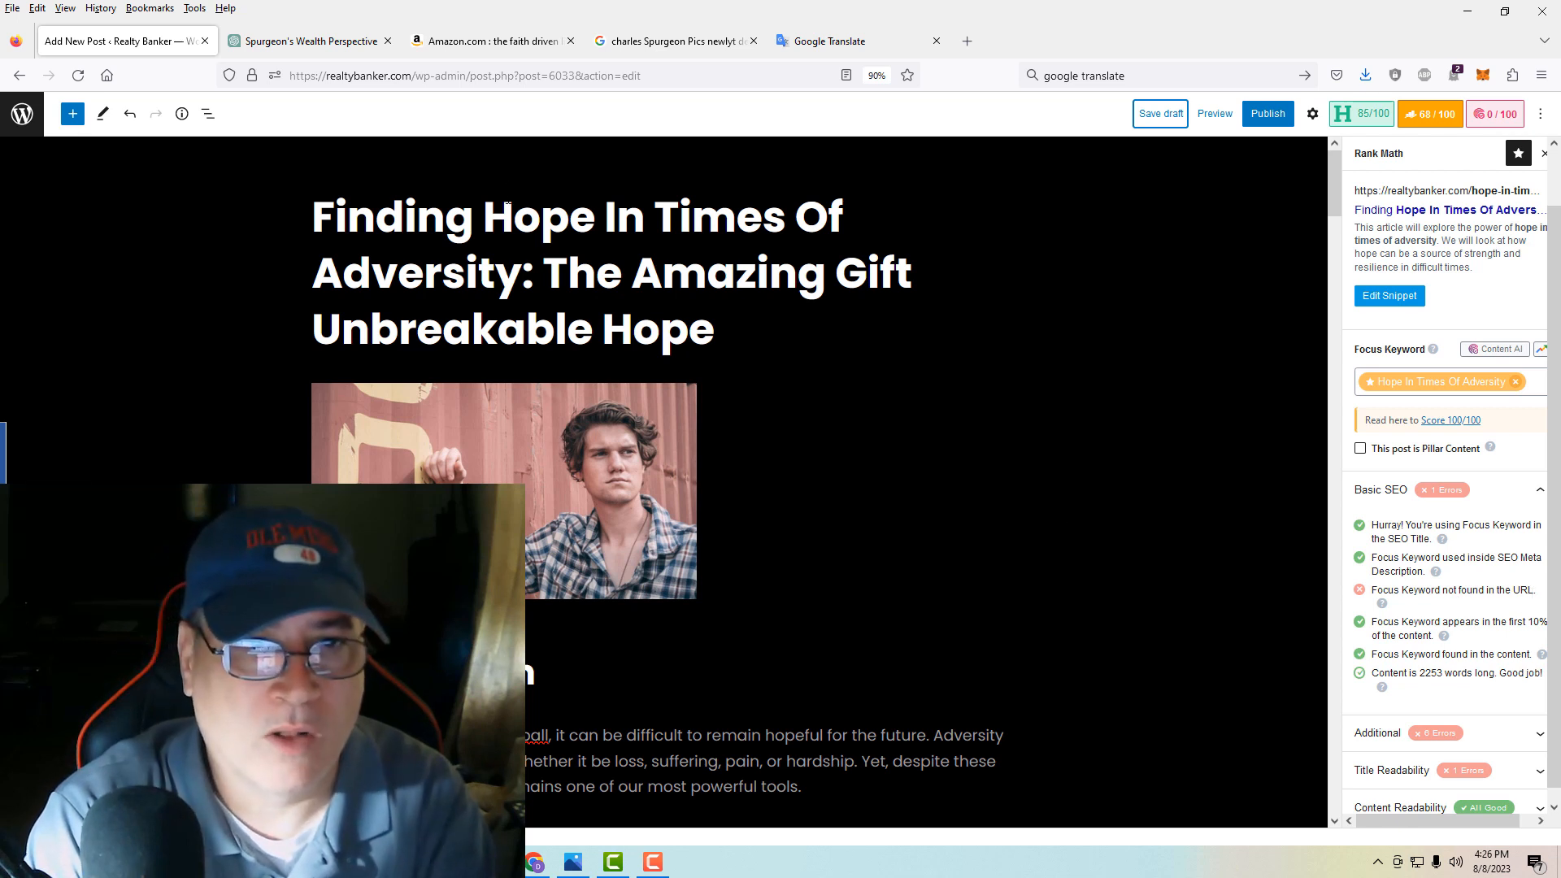
- Replace the snippet's permalink with a fresh copy of "Hope In Times Of Adversity" from the title and close the snippet editor
{"action": "left_click_drag", "start_coordinate": [498, 216], "coordinate": [514, 263]}
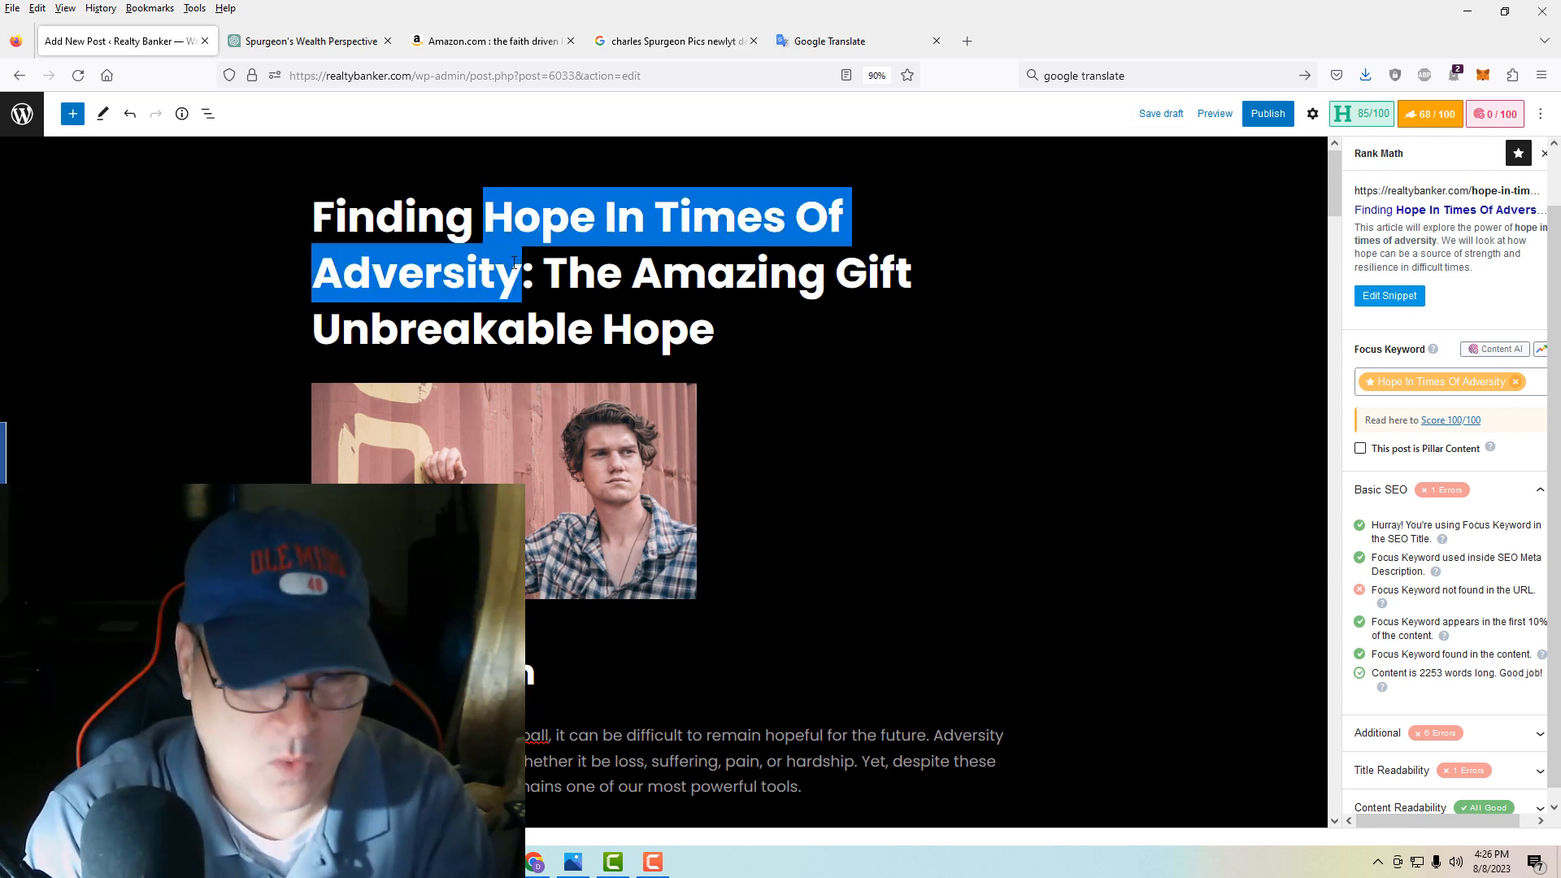
{"action": "left_click", "coordinate": [1375, 301]}
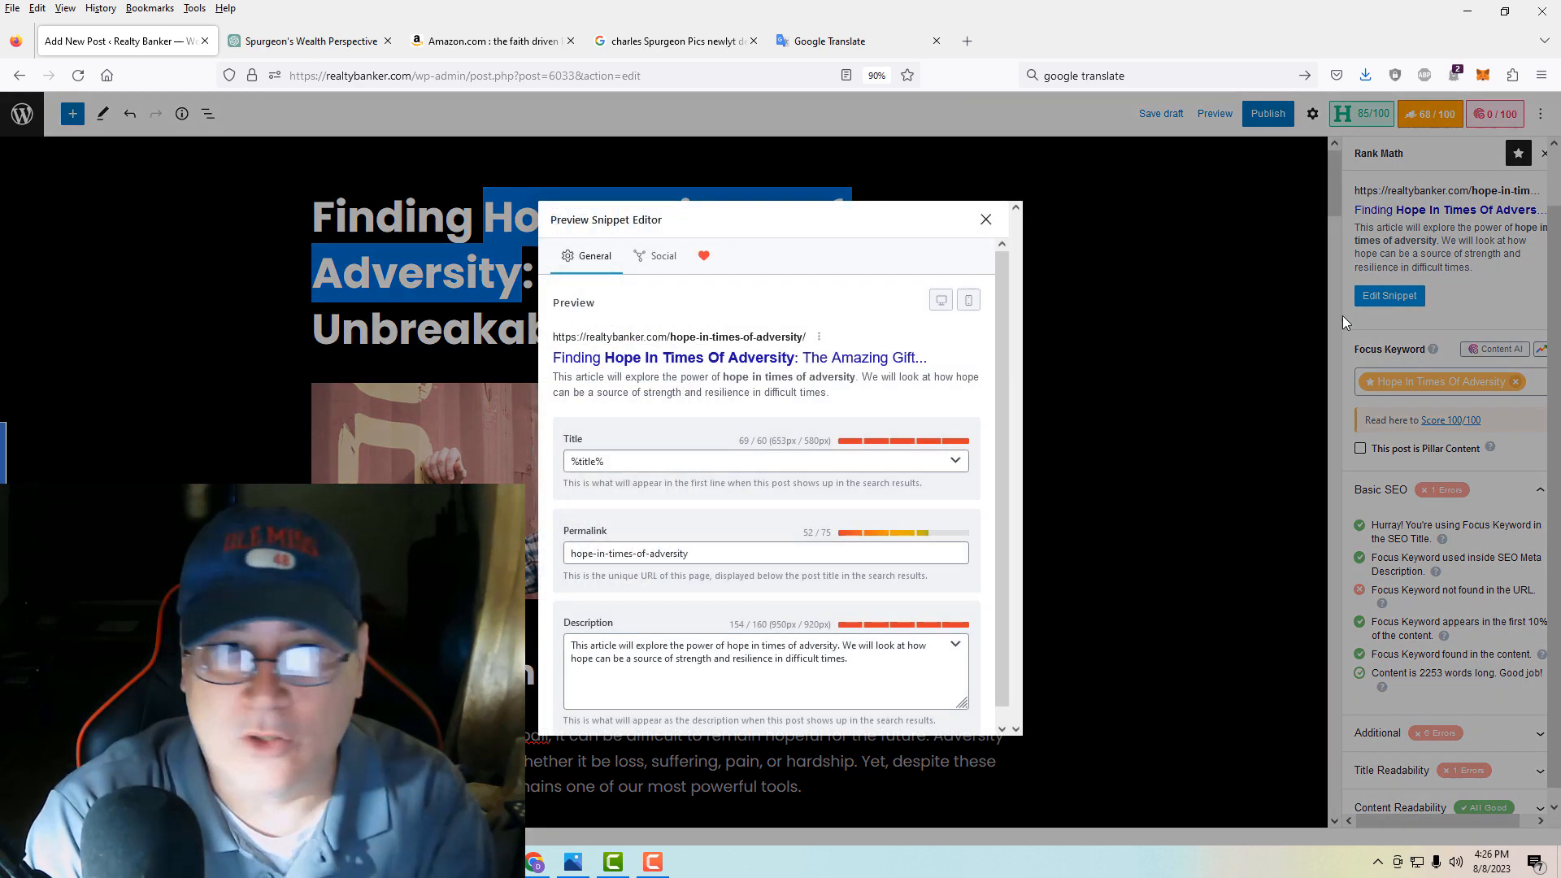
{"action": "left_click", "coordinate": [691, 552]}
{"action": "key", "text": "ctrl+a"}
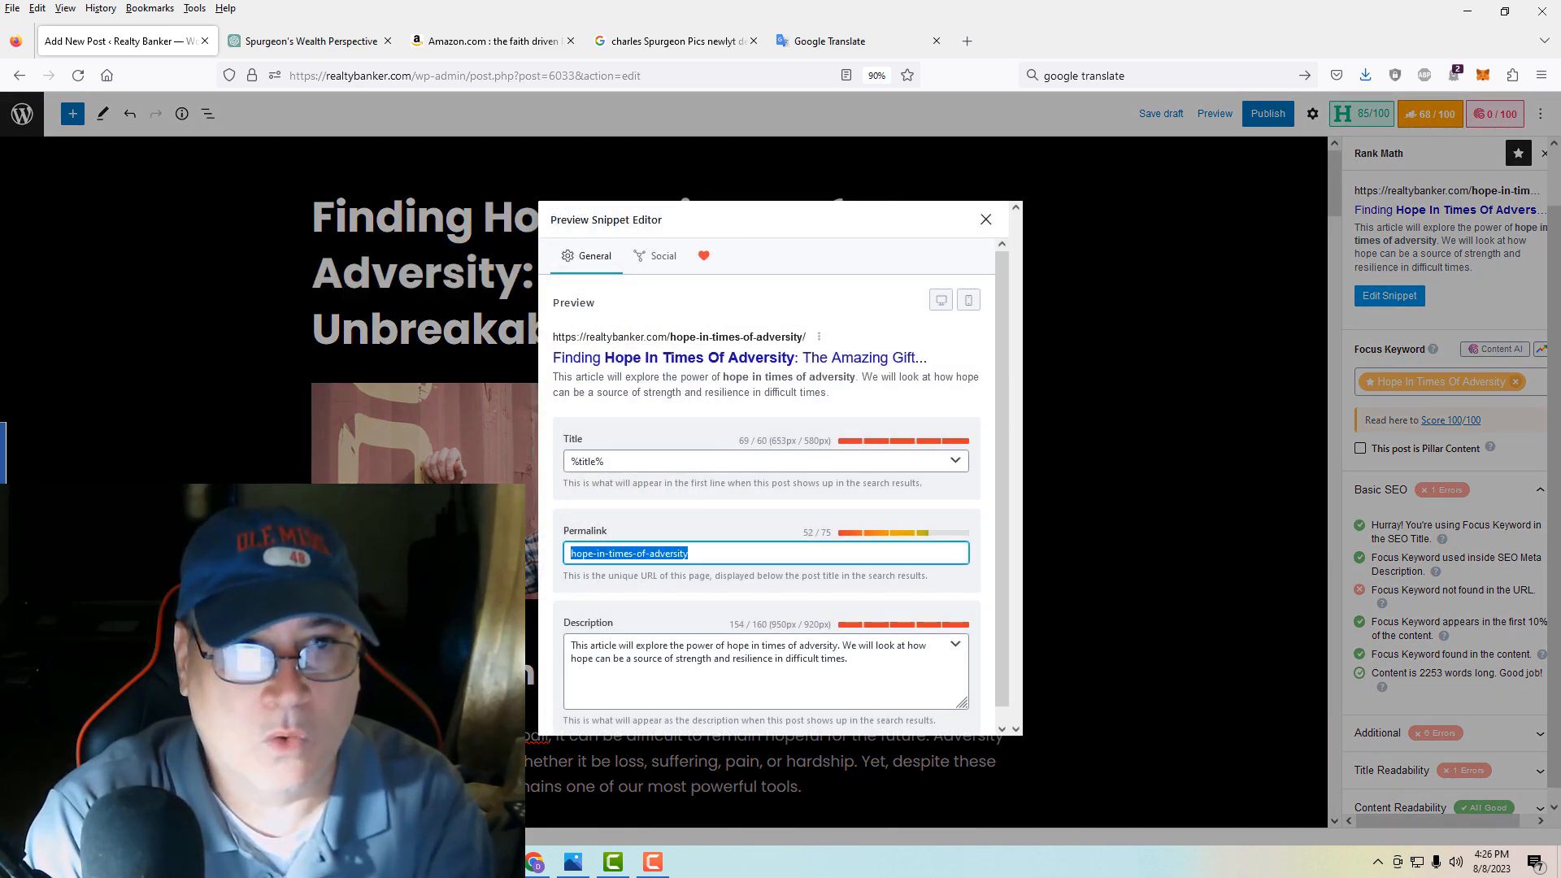
{"action": "key", "text": "ctrl+v"}
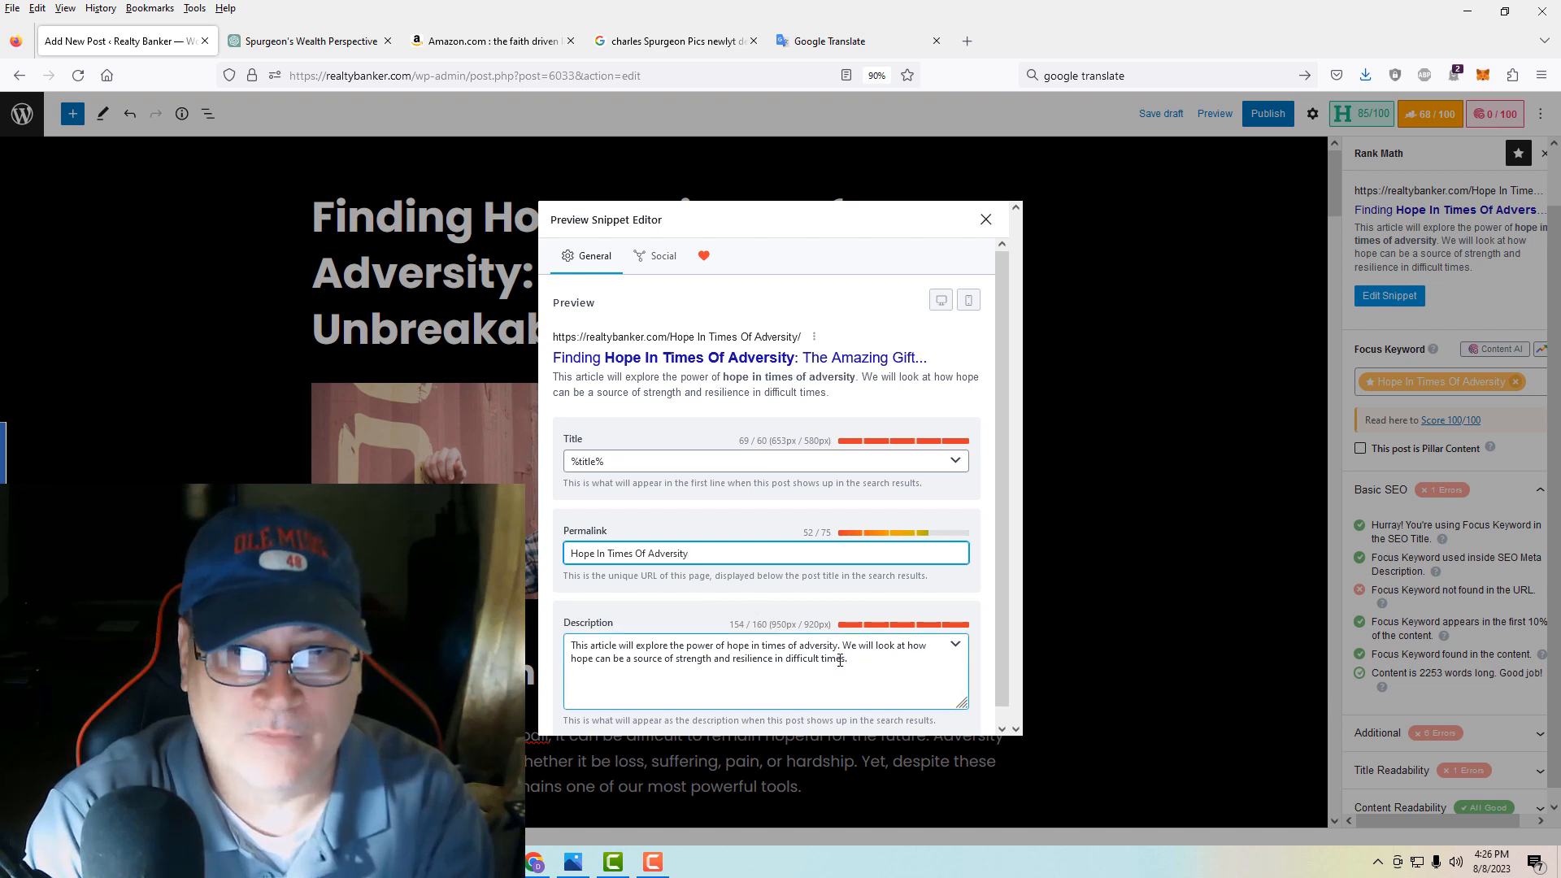
{"action": "left_click", "coordinate": [840, 660]}
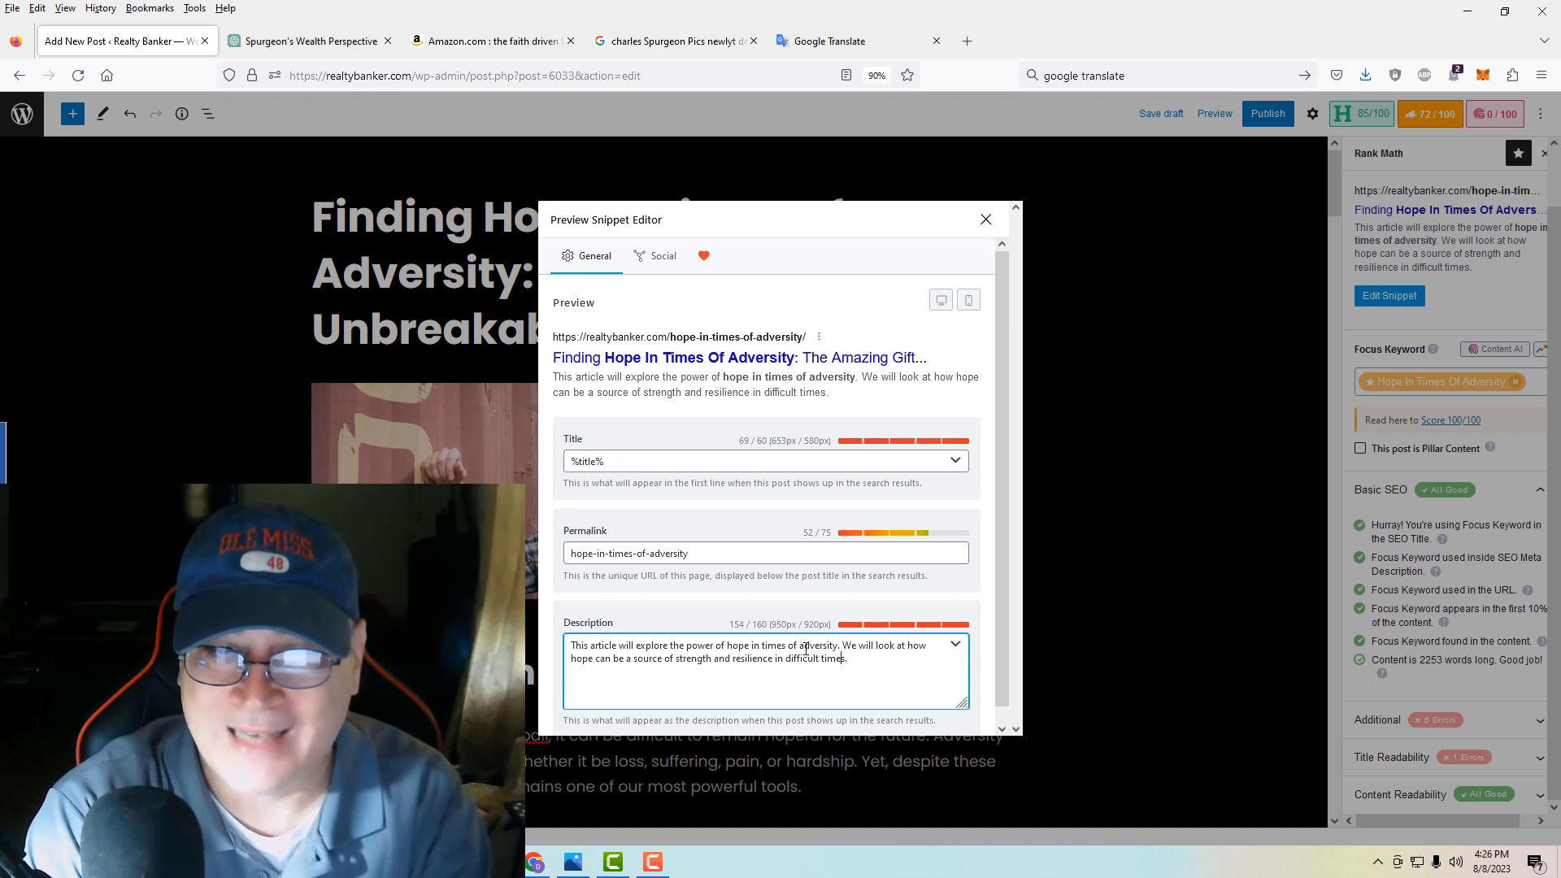
{"action": "left_click", "coordinate": [984, 224]}
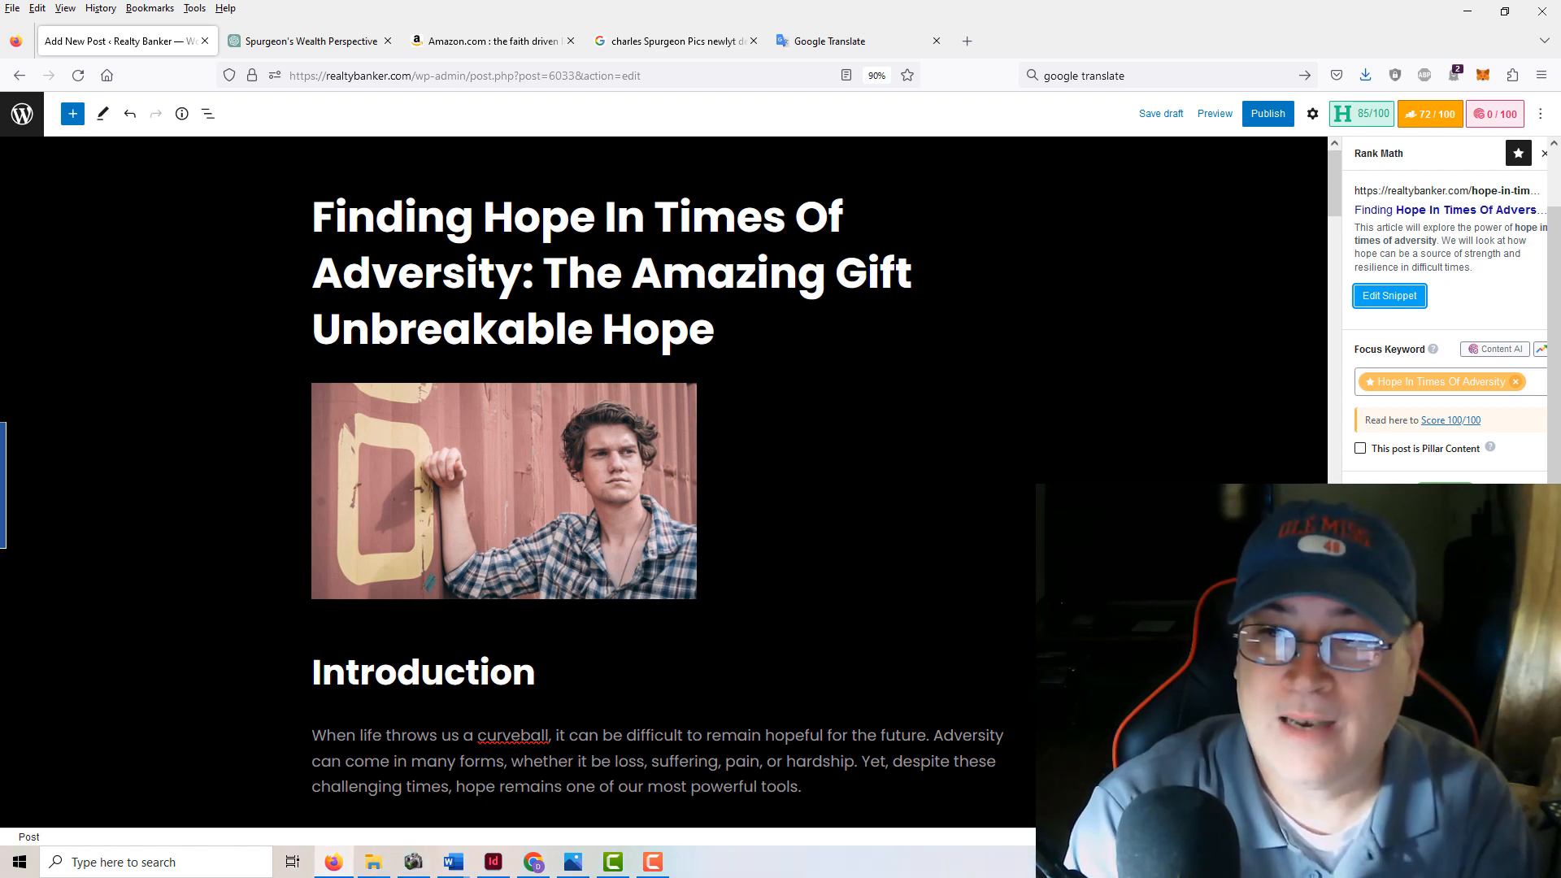
- Open the posts list in a separate tab and open "Love And Charity In Action: Understand Forgiveness" for editing
{"action": "right_click", "coordinate": [37, 115]}
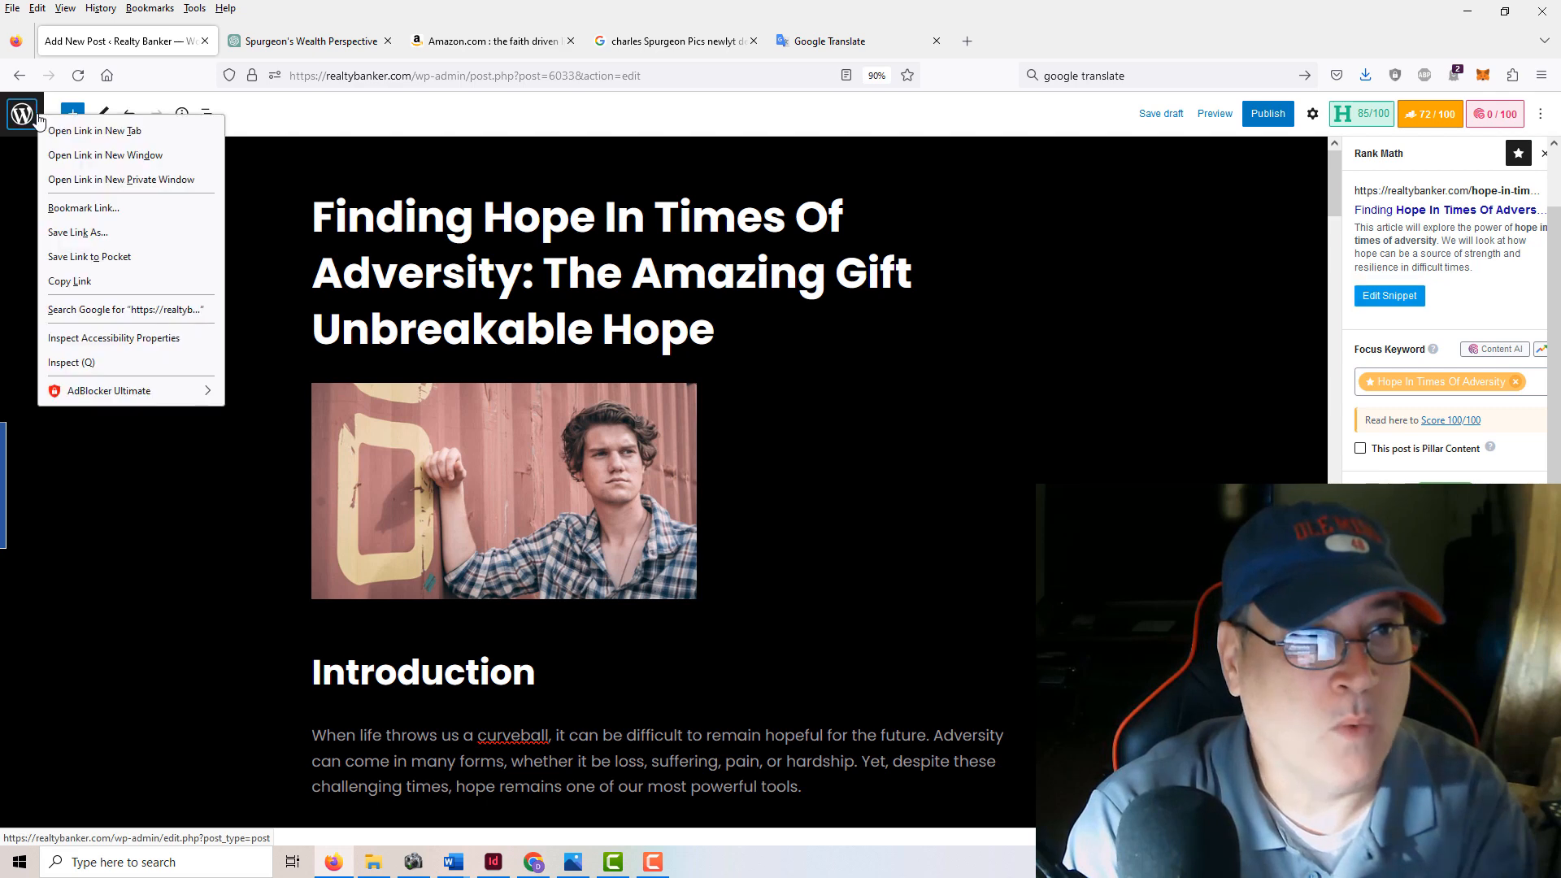
{"action": "left_click", "coordinate": [73, 124]}
{"action": "left_click", "coordinate": [305, 45]}
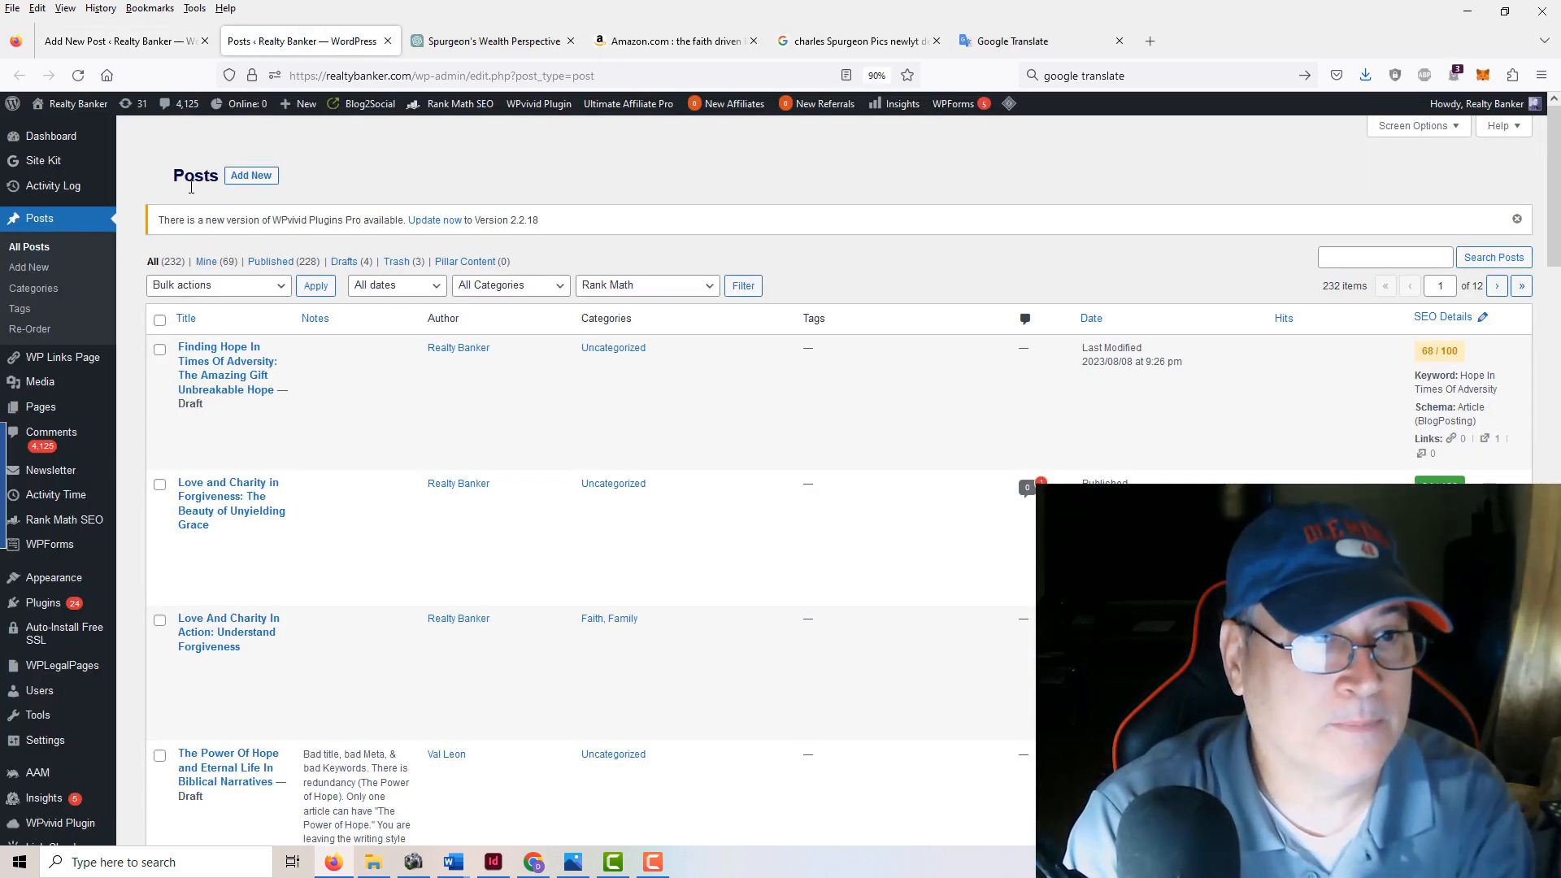
{"action": "scroll", "coordinate": [289, 563], "scroll_direction": "down", "scroll_amount": 2}
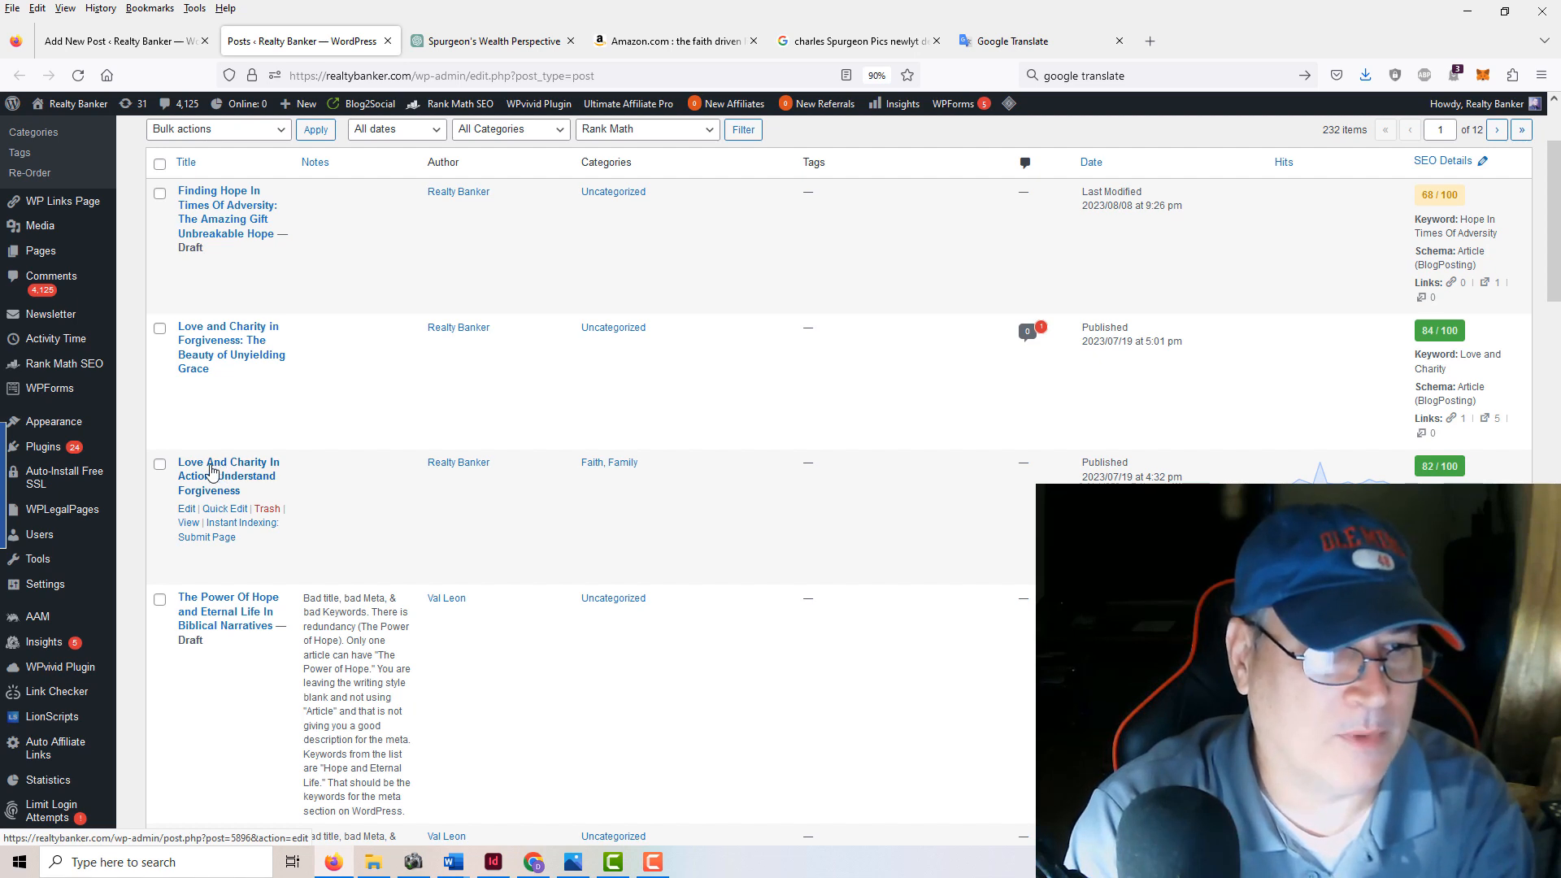
{"action": "left_click", "coordinate": [192, 511]}
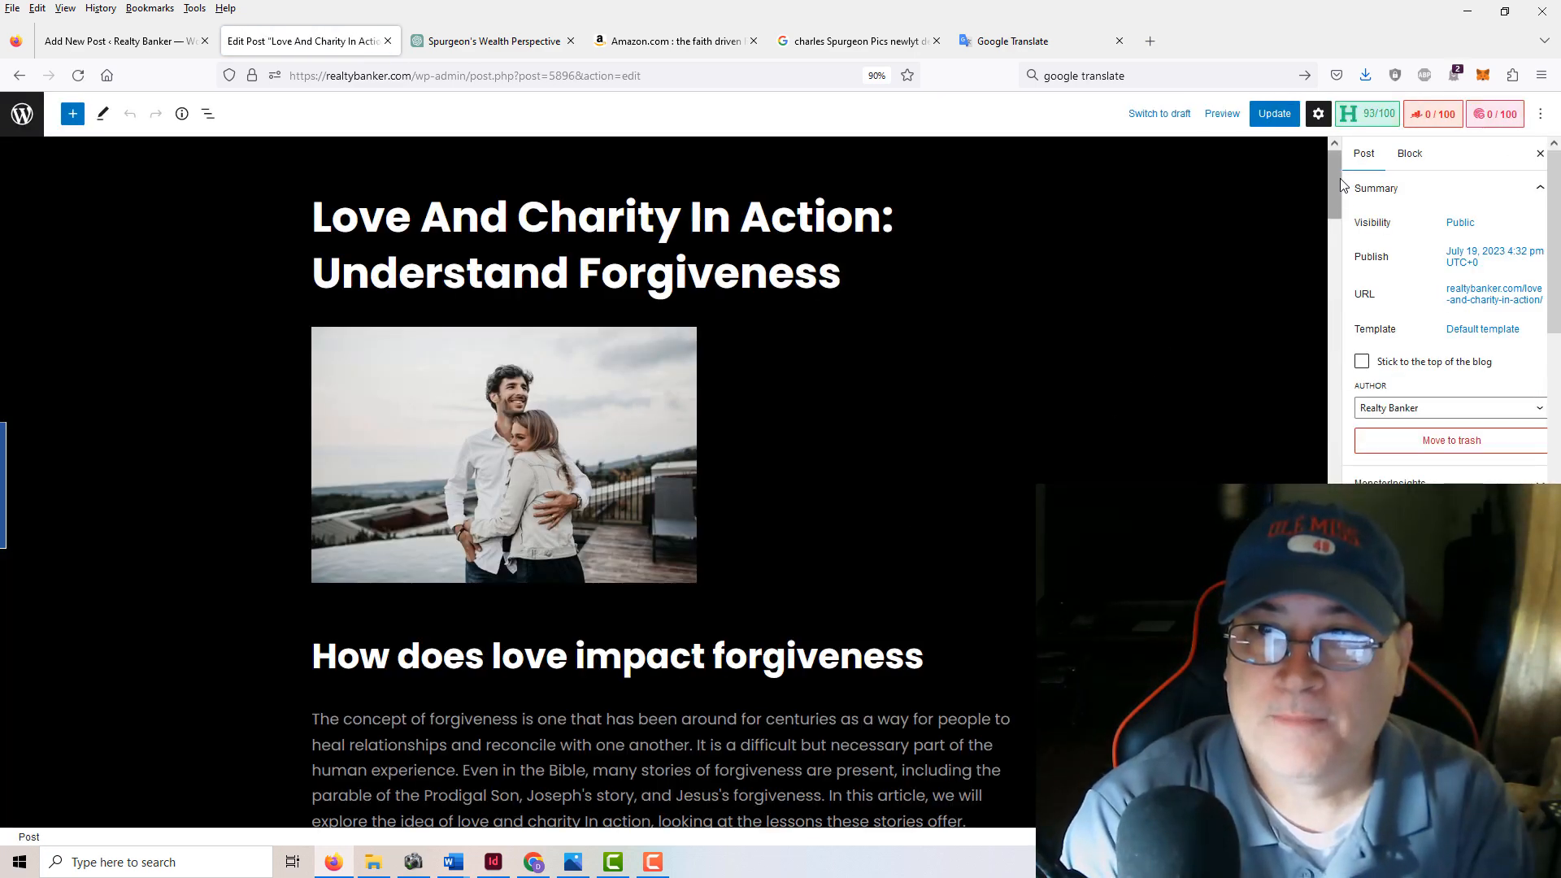
- Copy the two closing paragraphs with the "Join the Realty Banker Network" and social media links from the end of the post
{"action": "left_click_drag", "start_coordinate": [1337, 188], "coordinate": [1337, 552]}
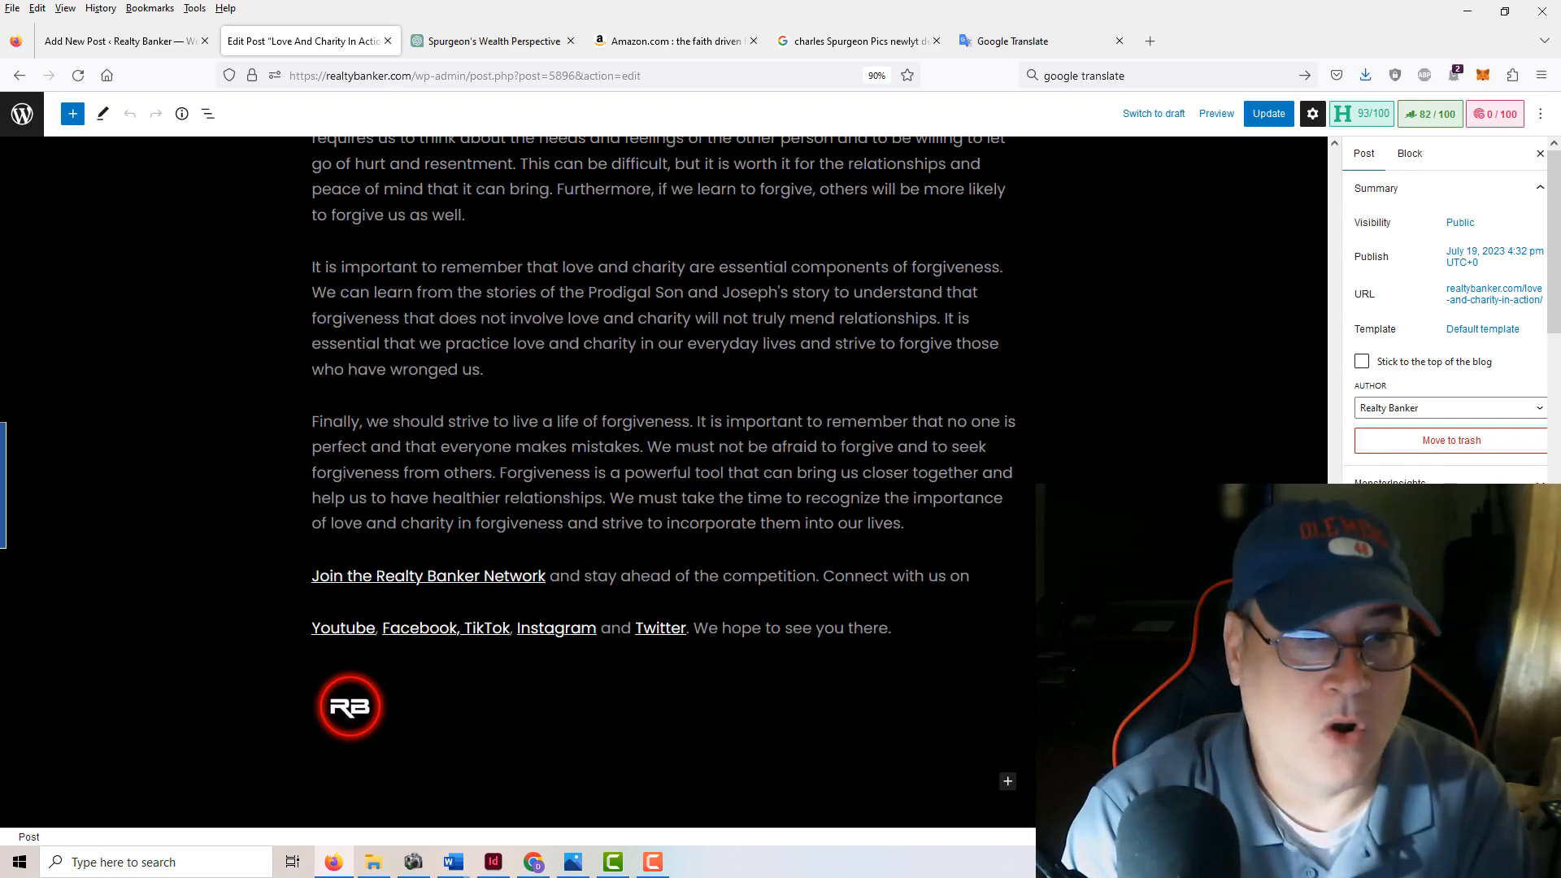
{"action": "left_click", "coordinate": [312, 578]}
{"action": "left_click_drag", "start_coordinate": [311, 577], "coordinate": [892, 630]}
{"action": "key", "text": "ctrl+c"}
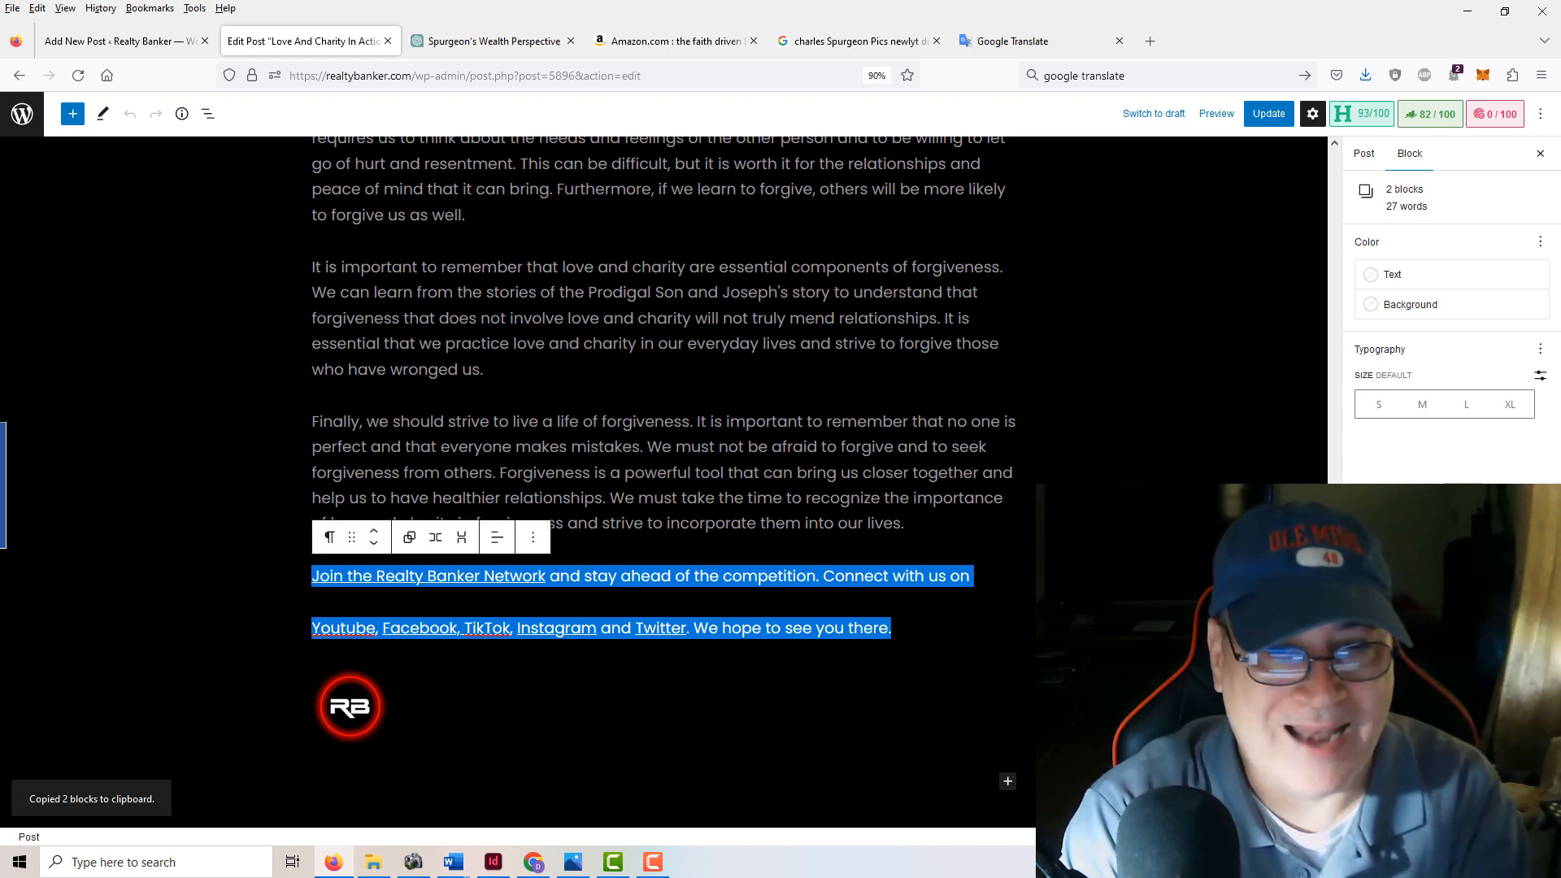
{"action": "key", "text": "ctrl+c"}
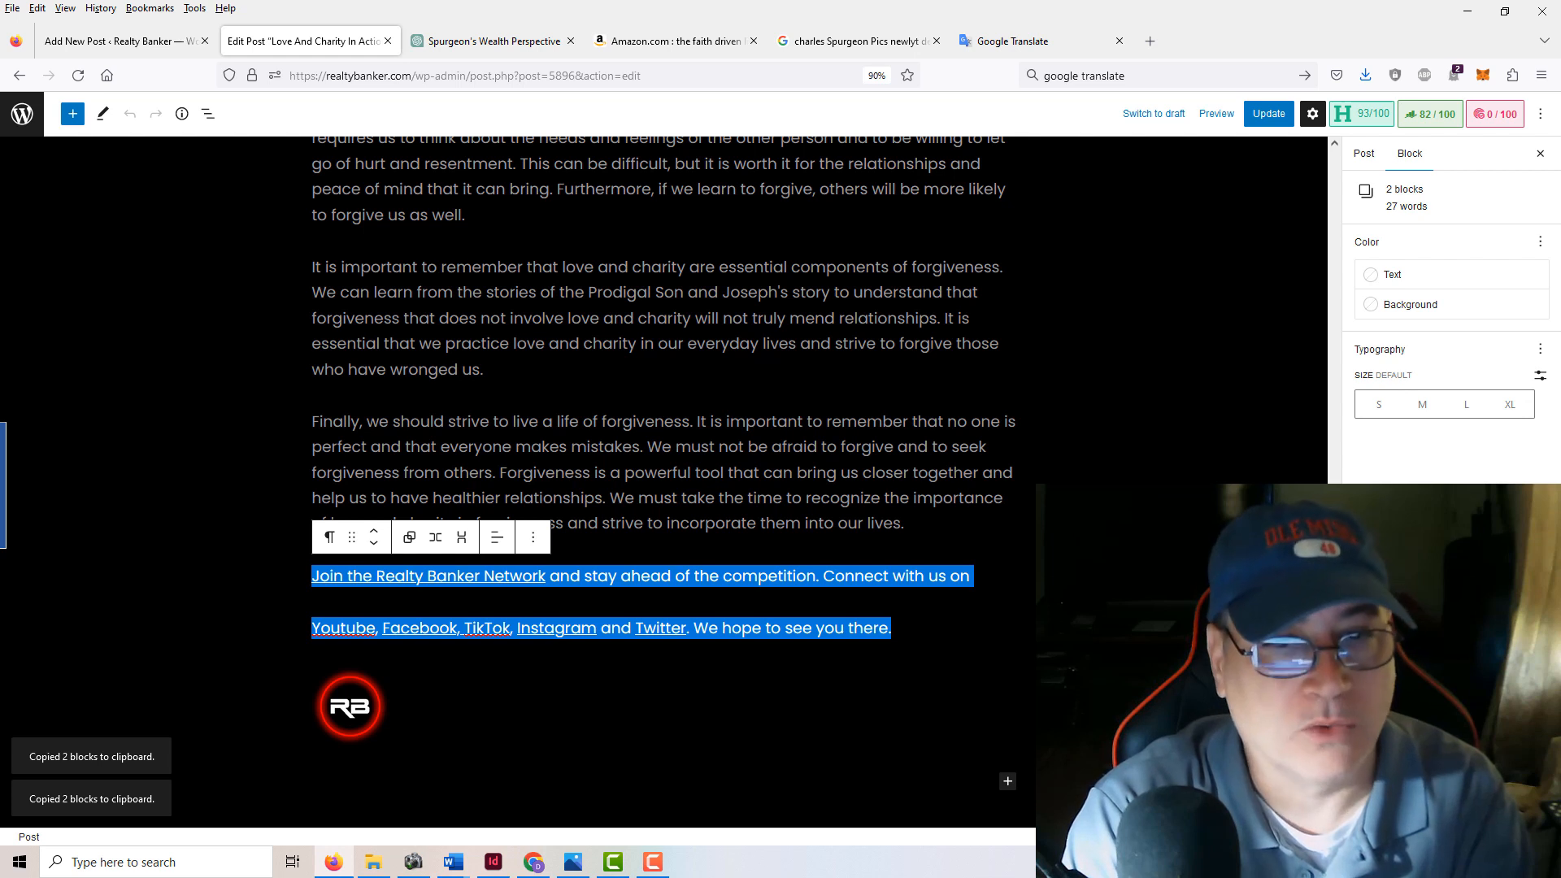
{"action": "left_click", "coordinate": [906, 525]}
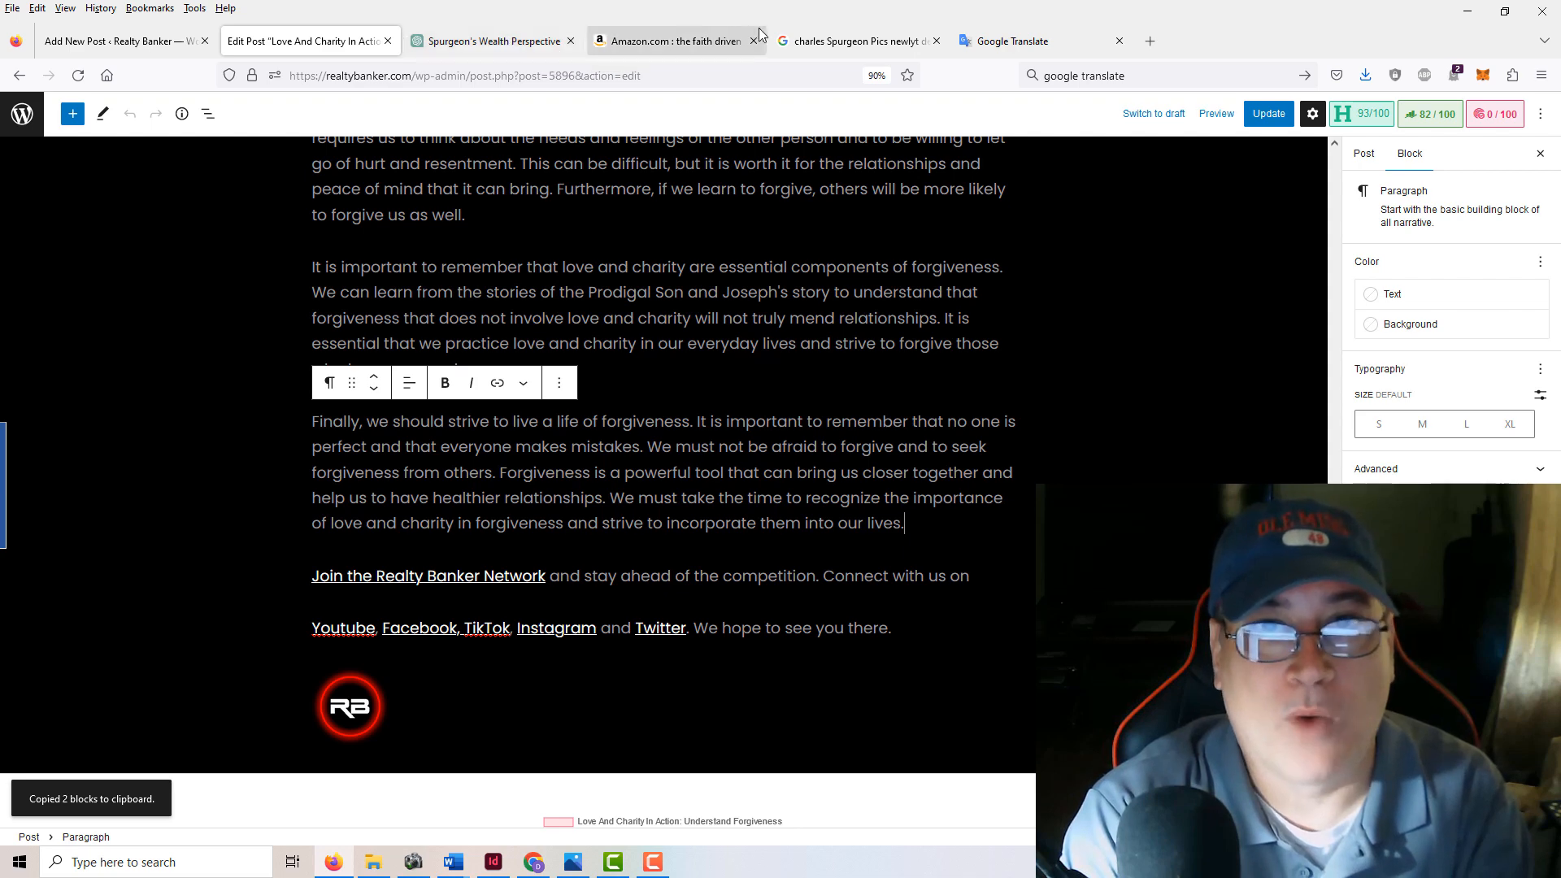
- Return to the "Finding Hope In Times Of Adversity" post and paste the copied Realty Banker closing paragraphs after its last paragraph
{"action": "left_click", "coordinate": [472, 40]}
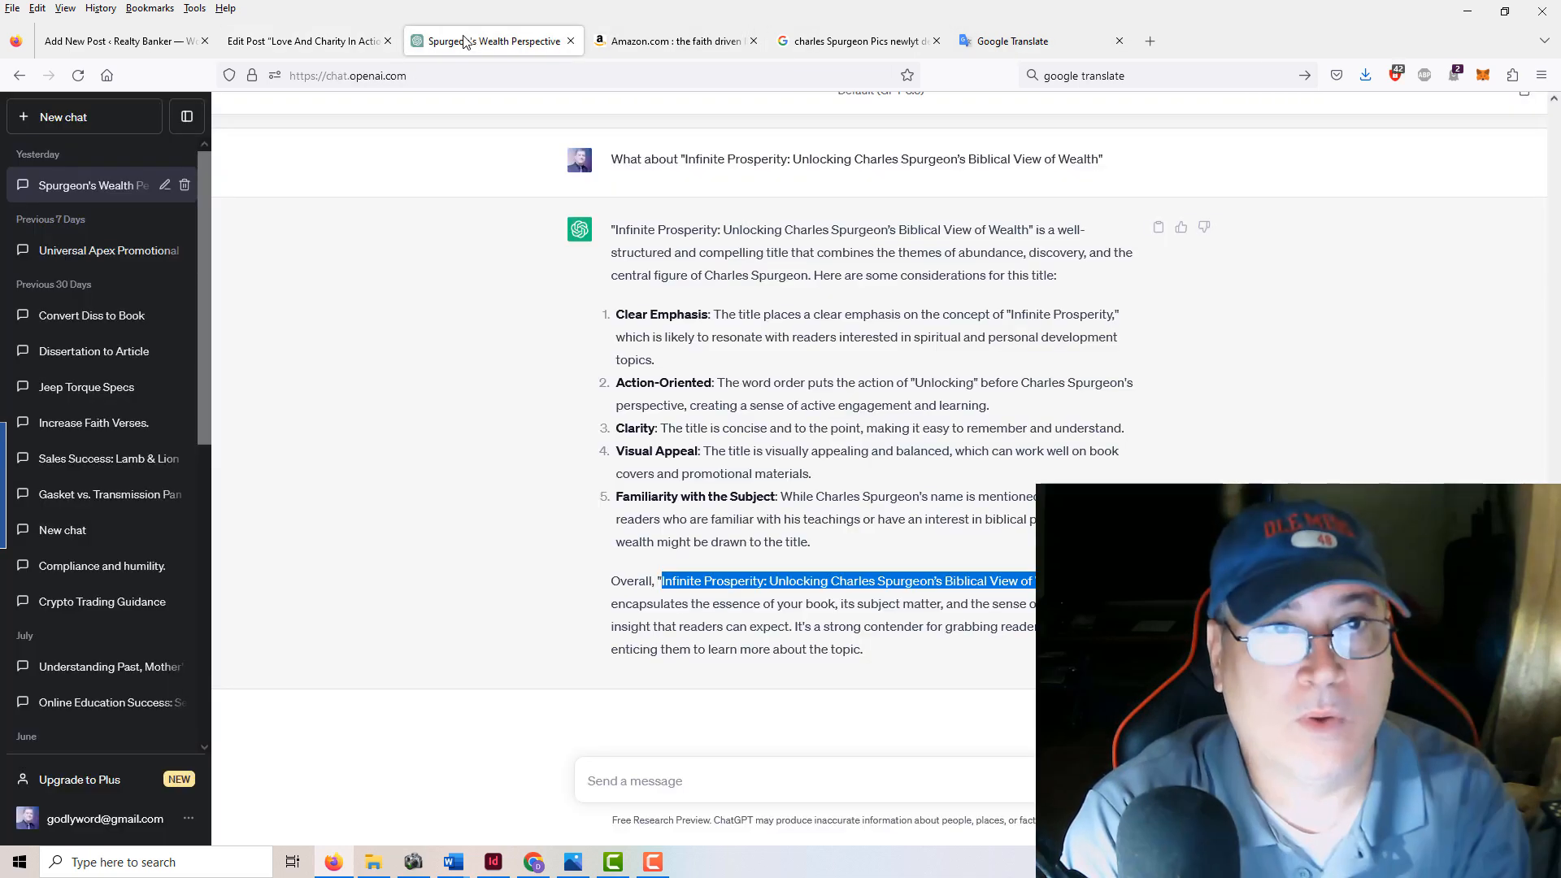
{"action": "left_click", "coordinate": [304, 44]}
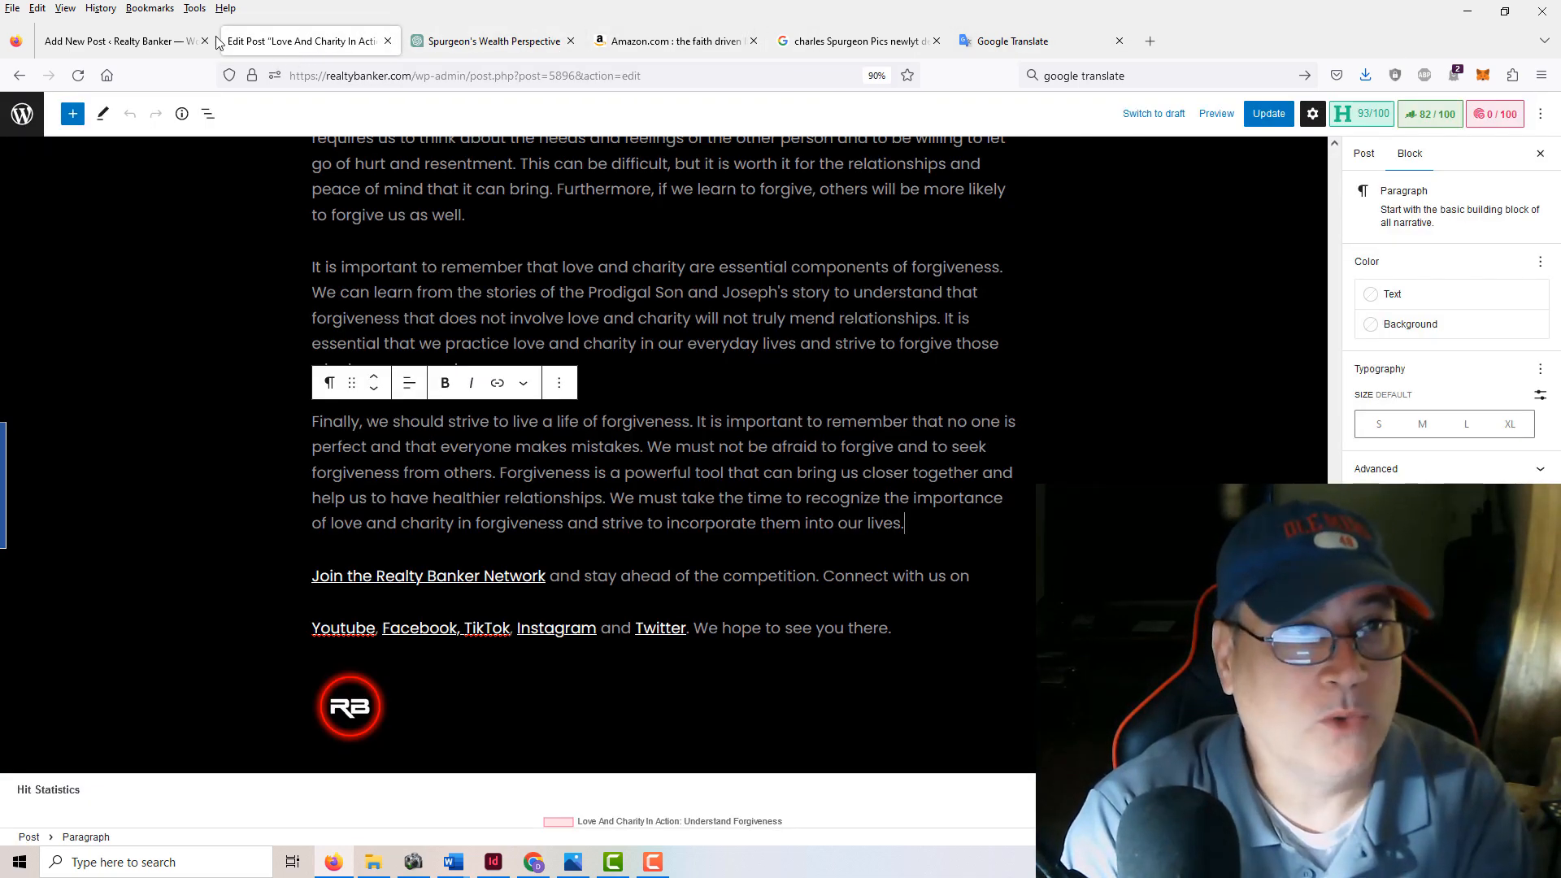
{"action": "left_click", "coordinate": [179, 41]}
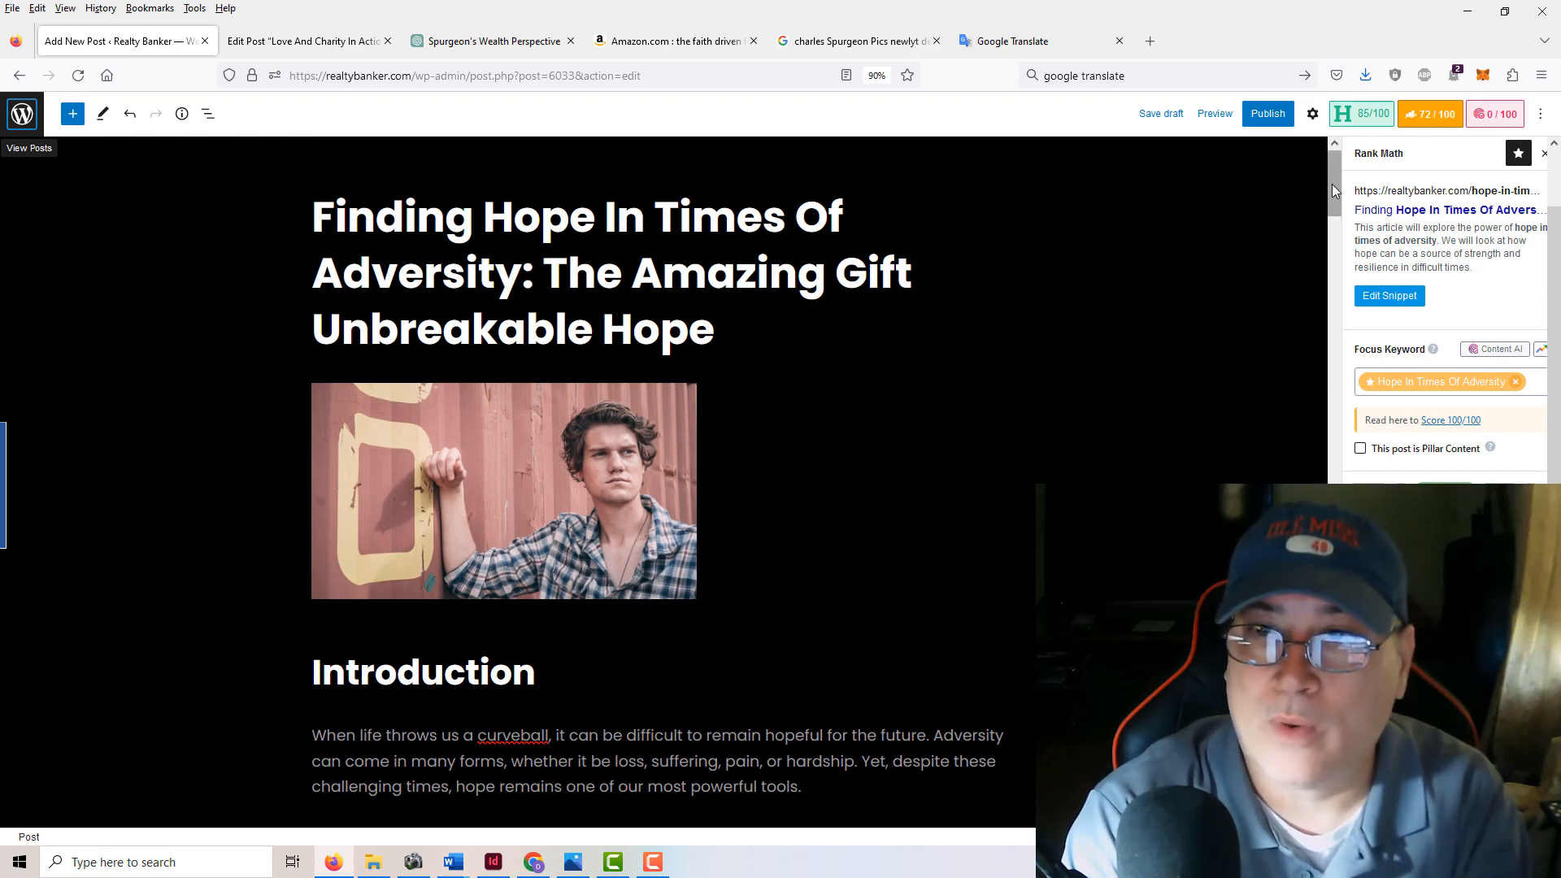
{"action": "left_click_drag", "start_coordinate": [1334, 190], "coordinate": [1366, 626]}
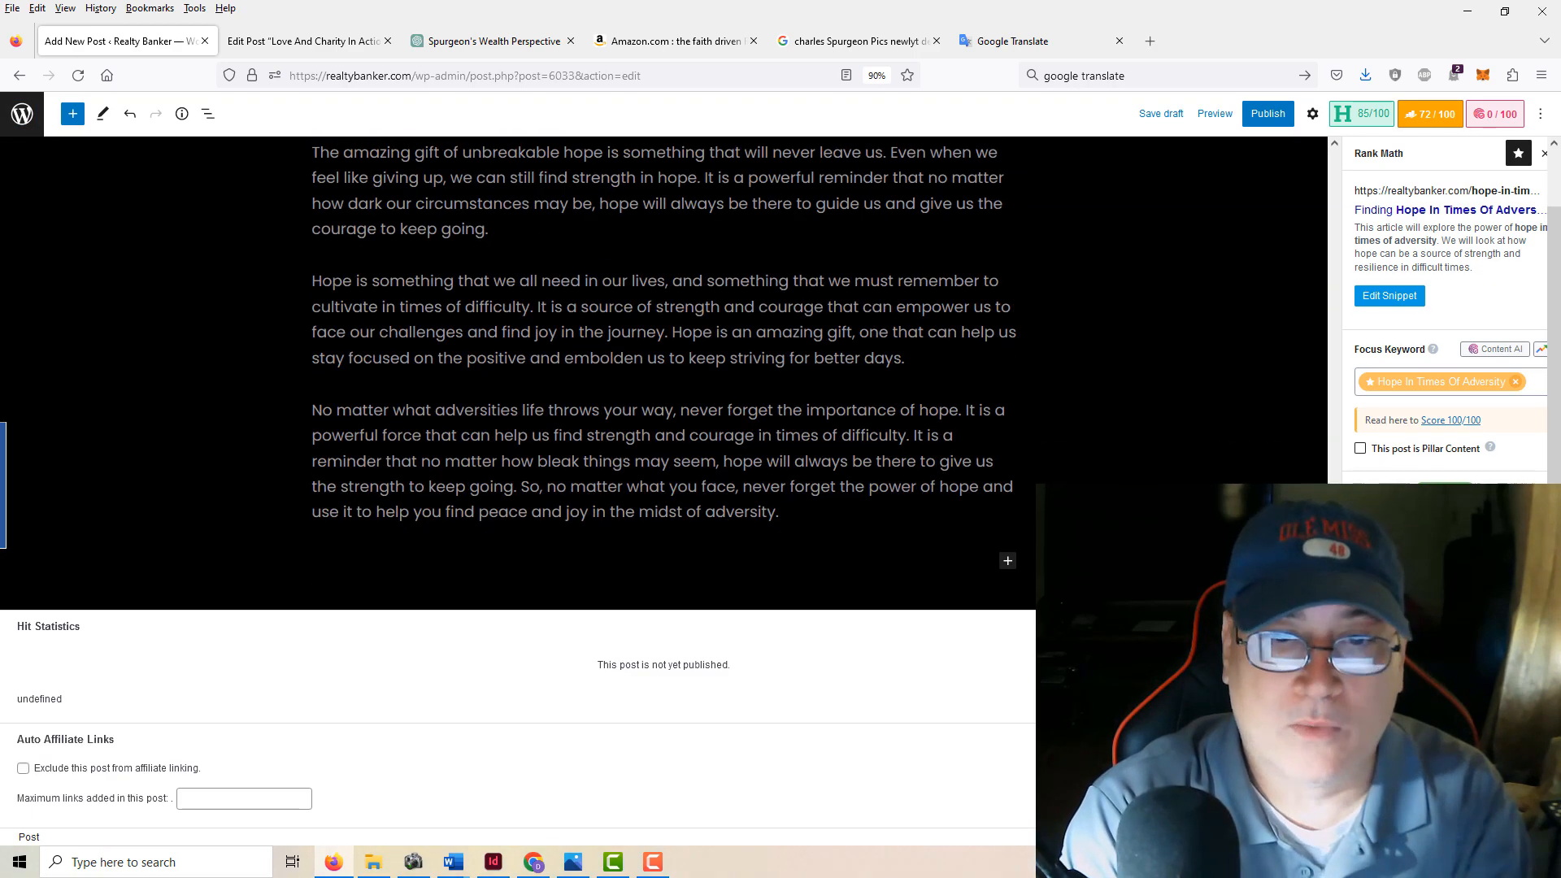
{"action": "left_click", "coordinate": [781, 513]}
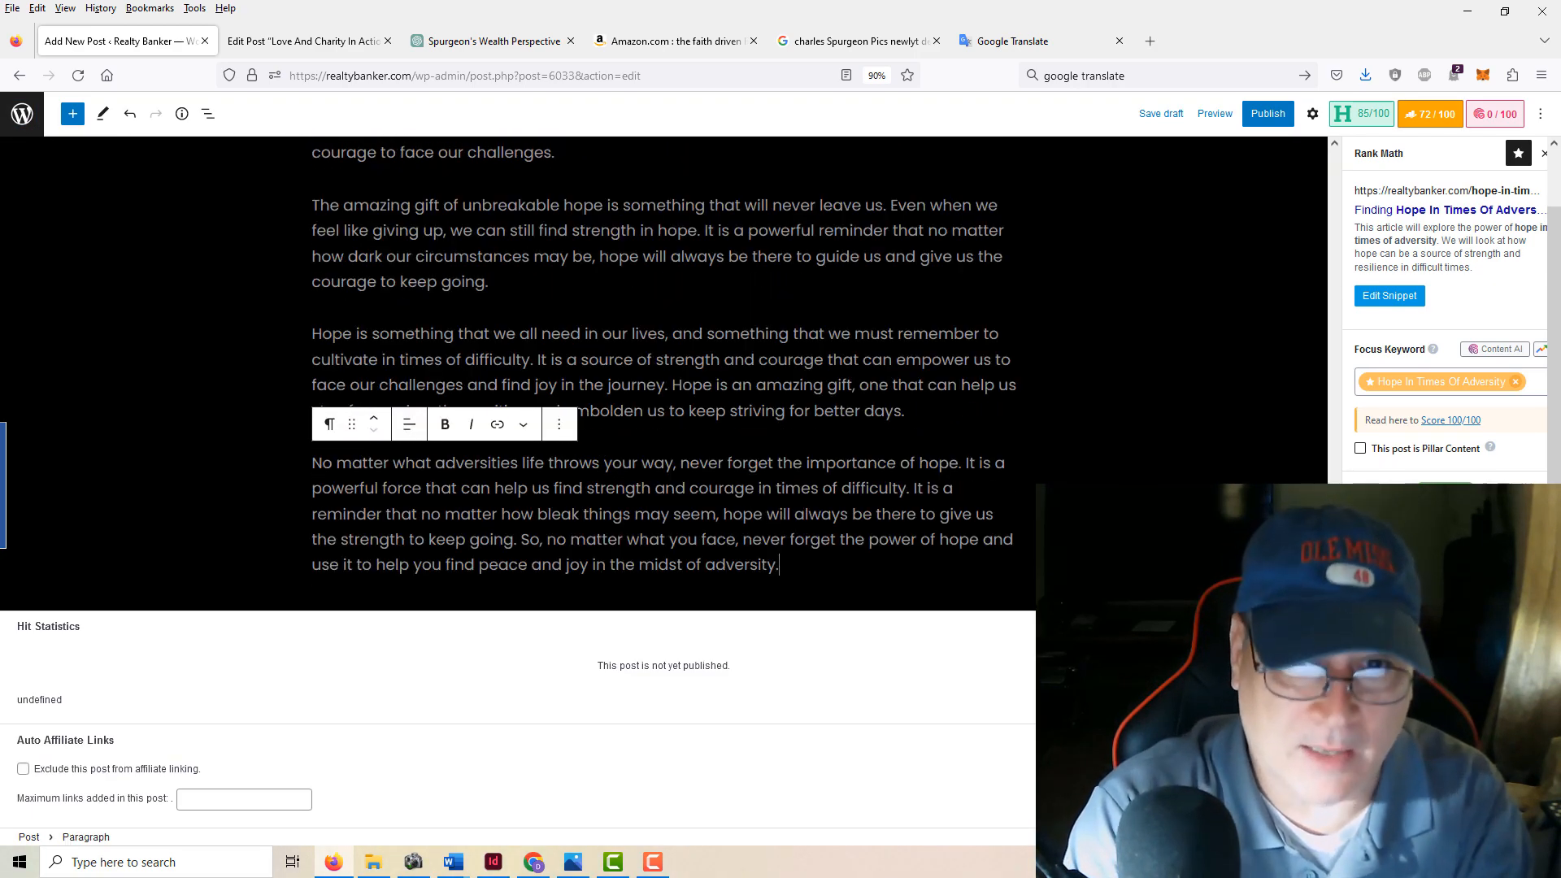
{"action": "key", "text": "Return"}
{"action": "key", "text": "ctrl+v"}
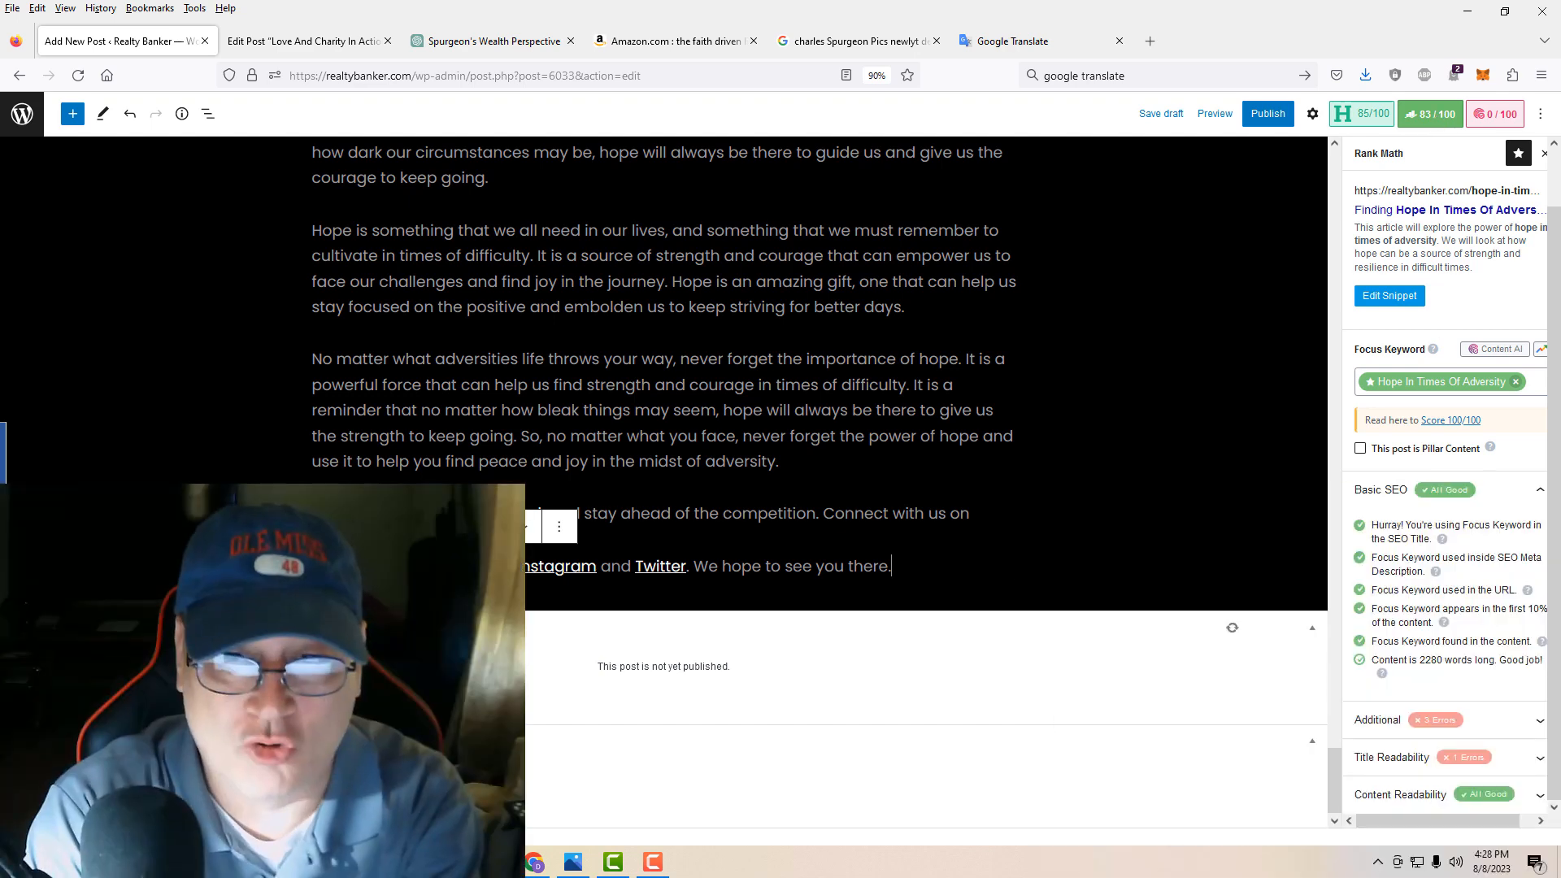
{"action": "key", "text": "Return"}
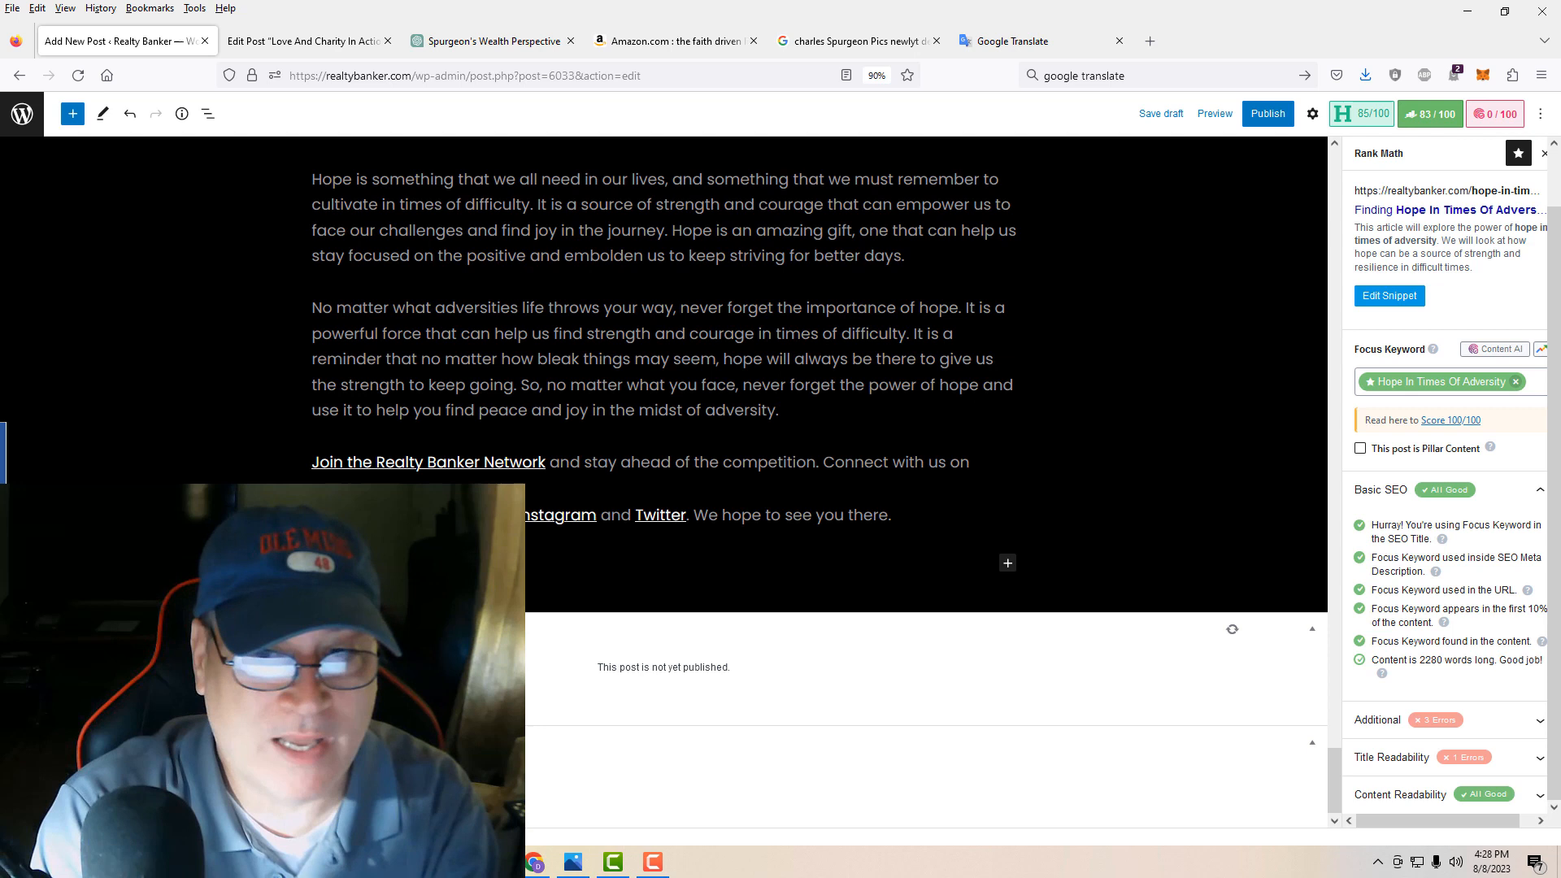
- Add an image block below the closing links and search the media library for "realty"
{"action": "left_click", "coordinate": [1007, 562]}
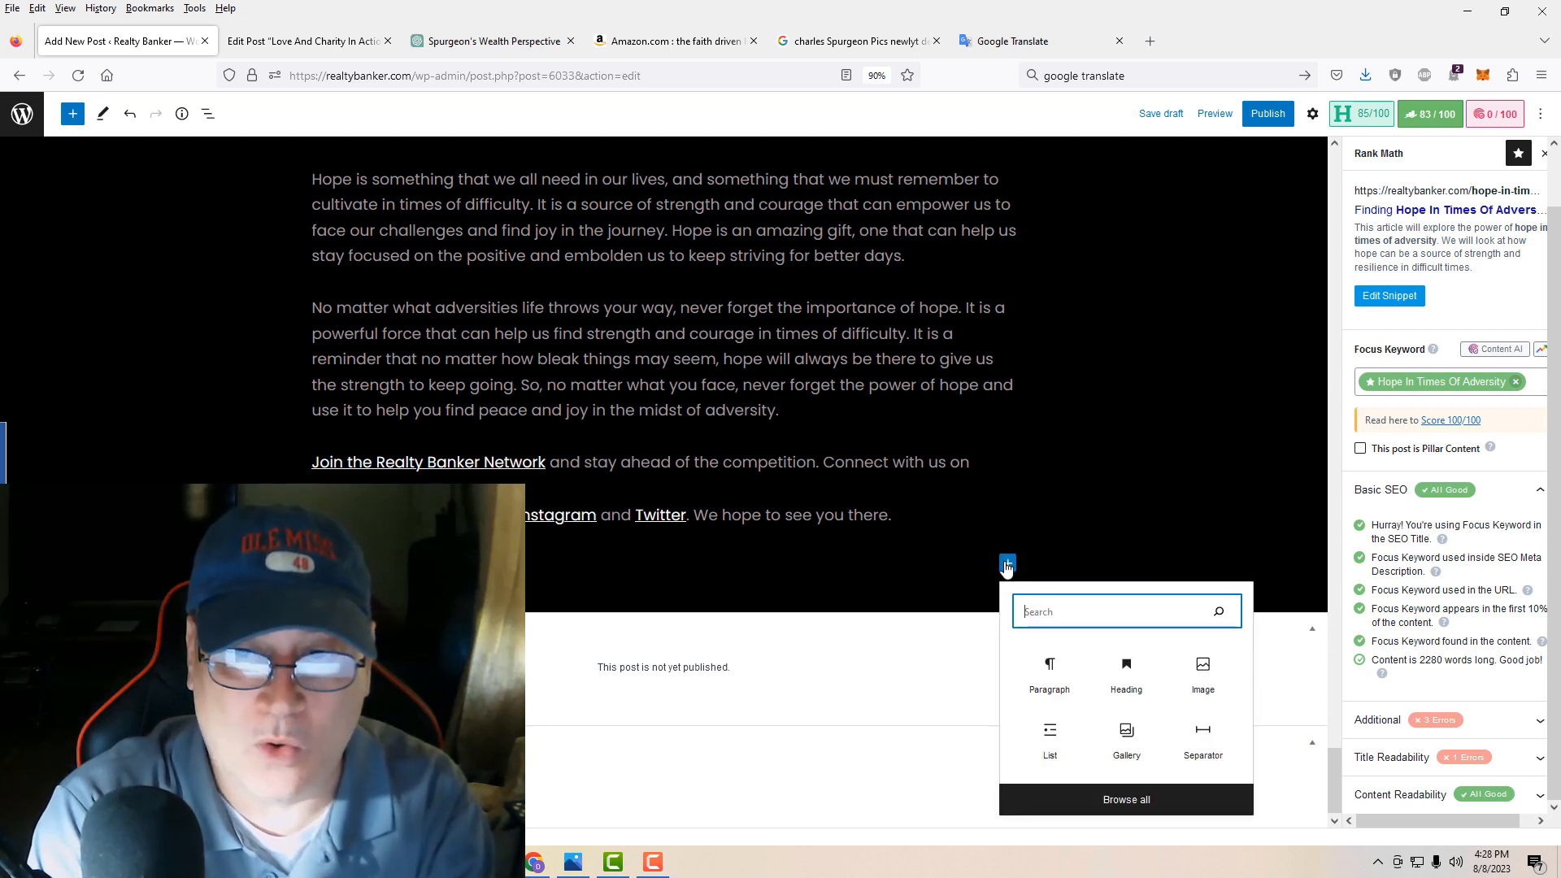
{"action": "left_click", "coordinate": [1201, 674]}
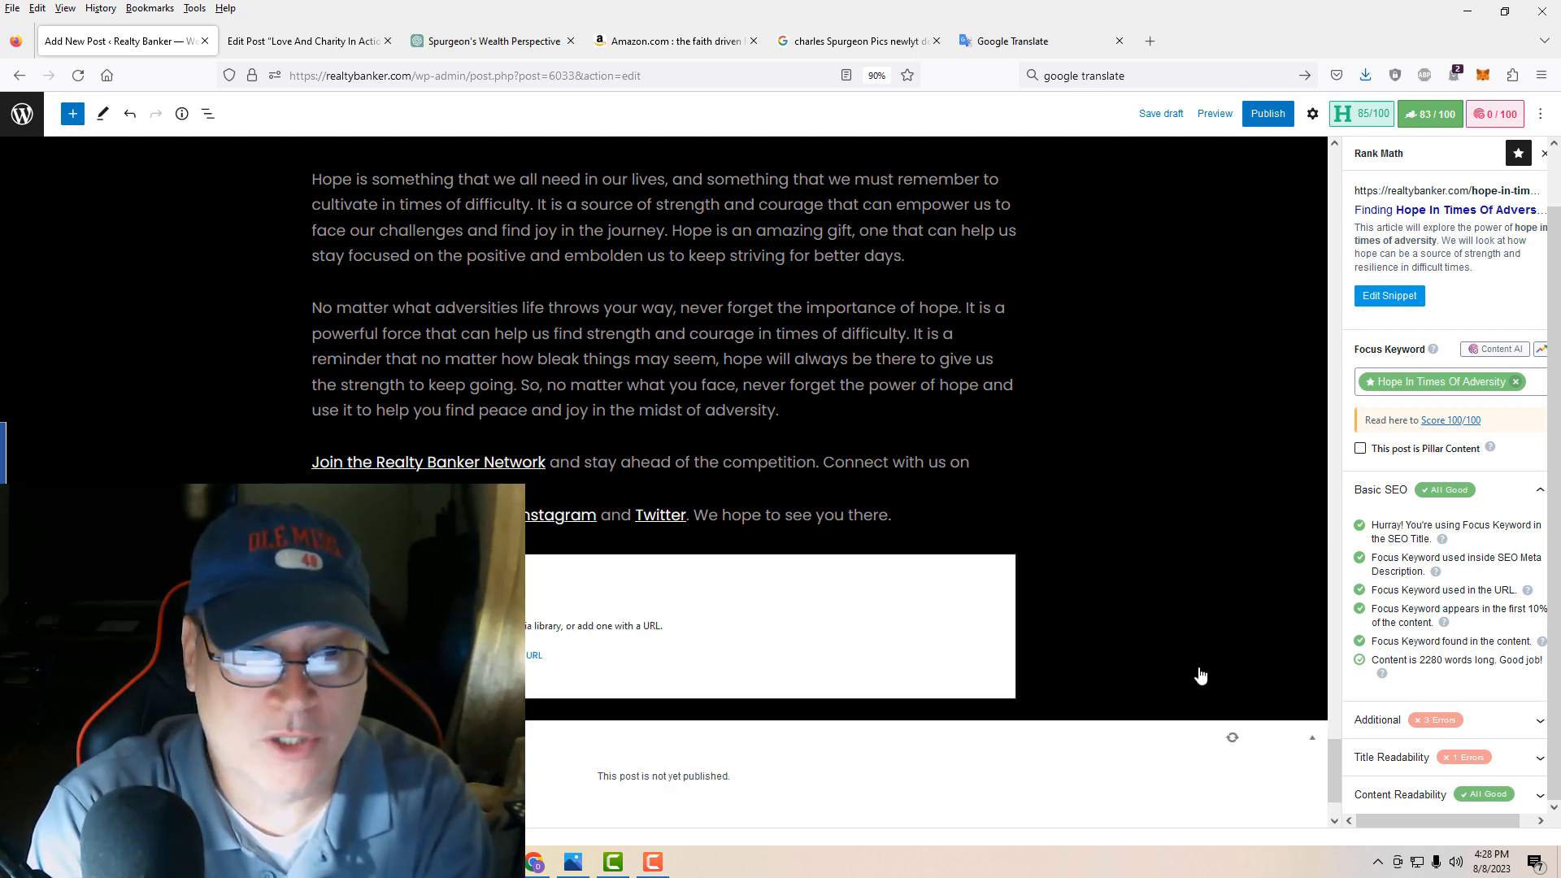
{"action": "left_click", "coordinate": [423, 656]}
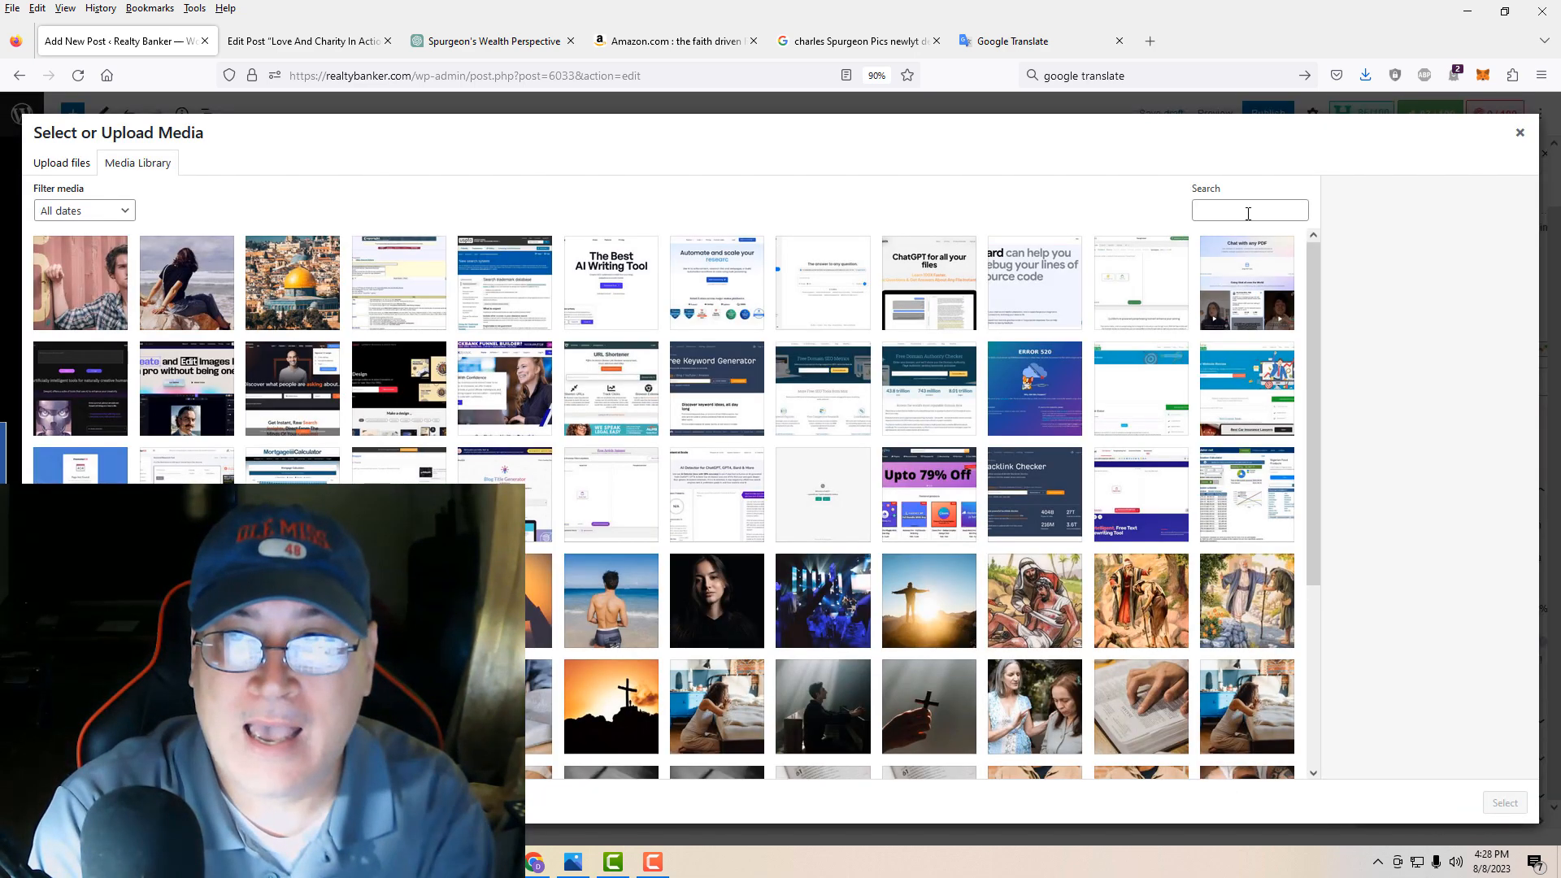
{"action": "left_click", "coordinate": [1247, 213]}
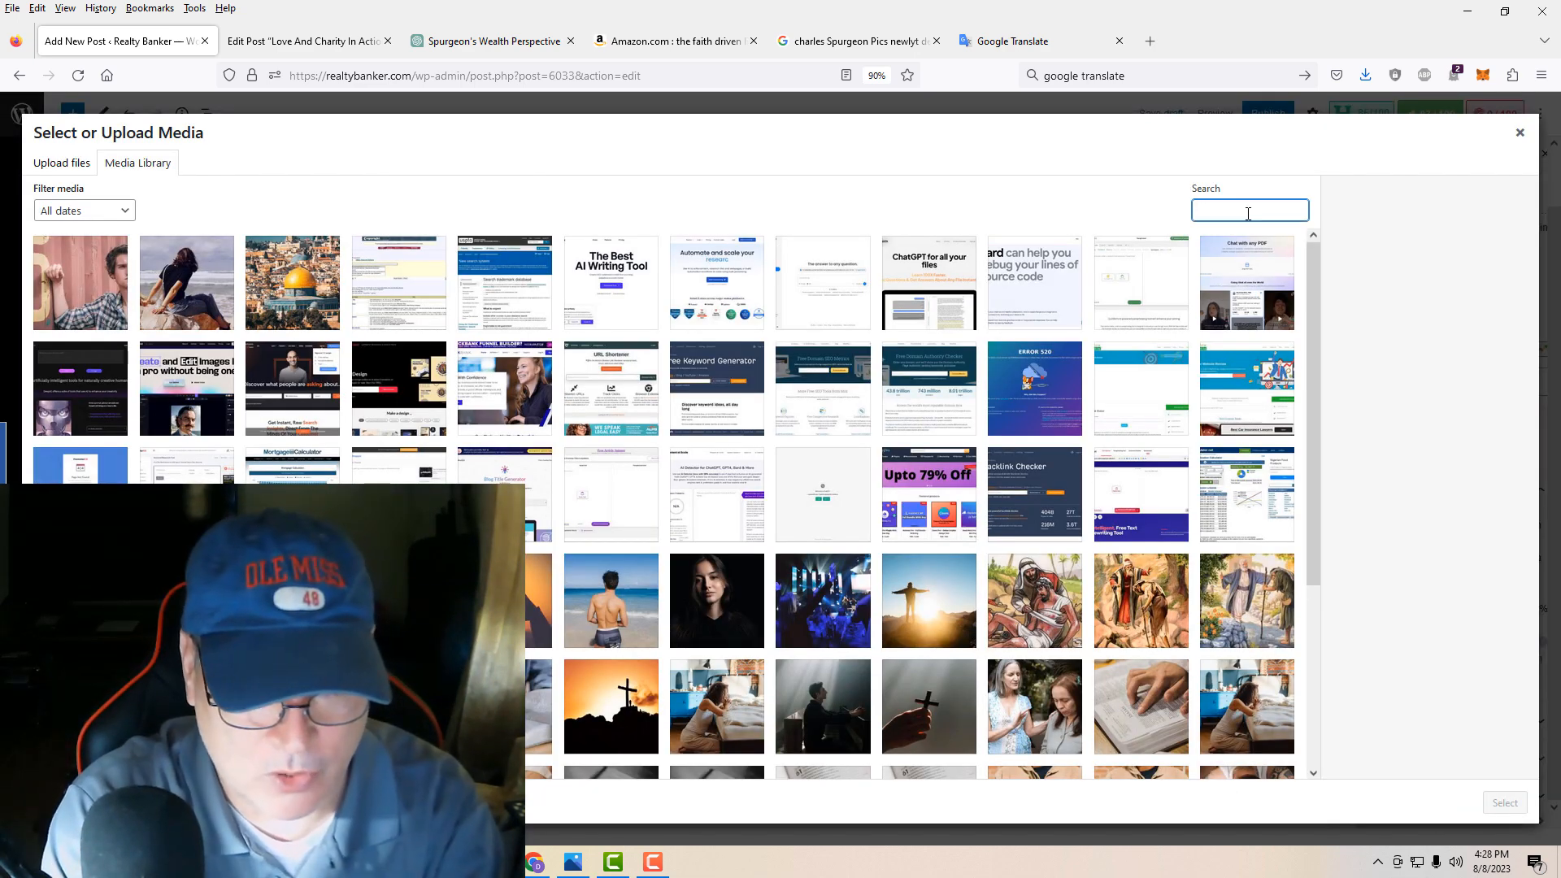
{"action": "type", "text": "realy"}
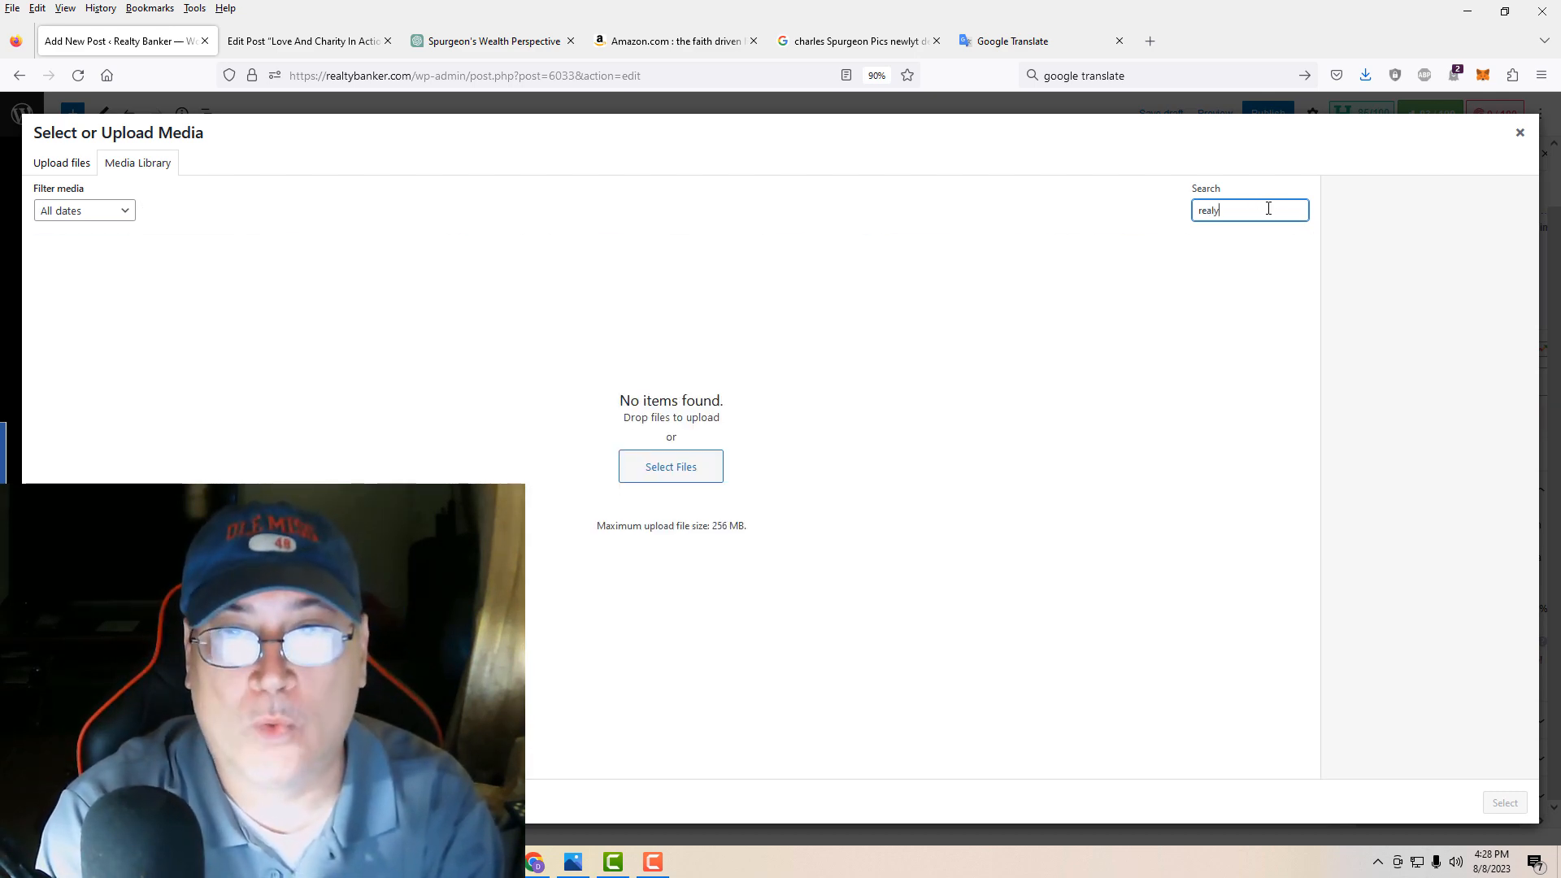
{"action": "left_click_drag", "start_coordinate": [1268, 217], "coordinate": [1196, 211]}
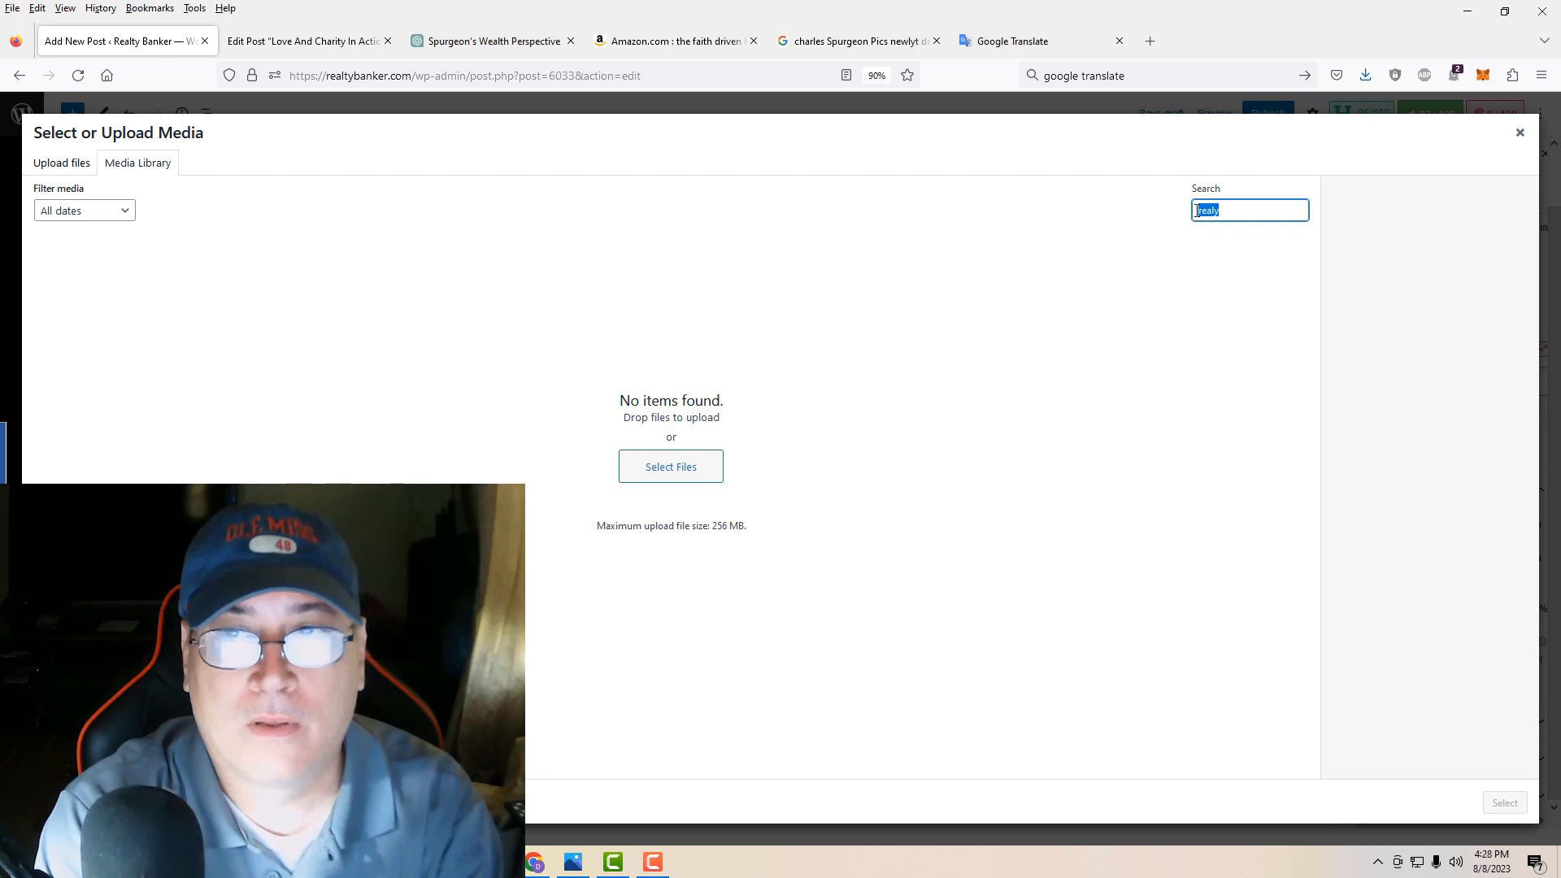
{"action": "type", "text": "re"}
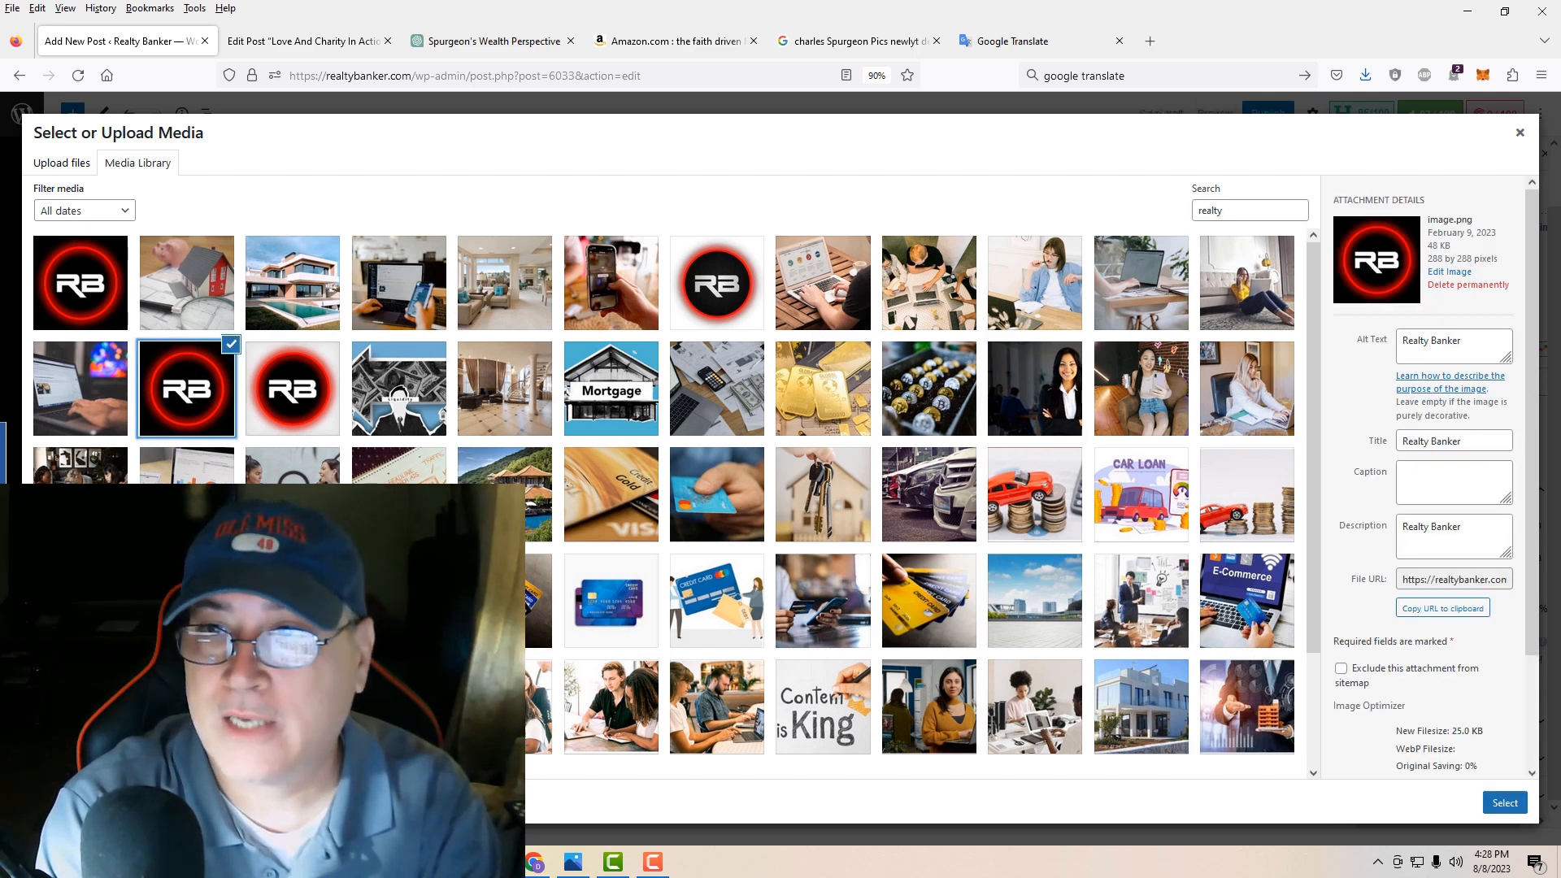
- Insert the black-background RB logo dated February 9, 2023 and shrink it to a small icon under the social media links
{"action": "left_click", "coordinate": [89, 285]}
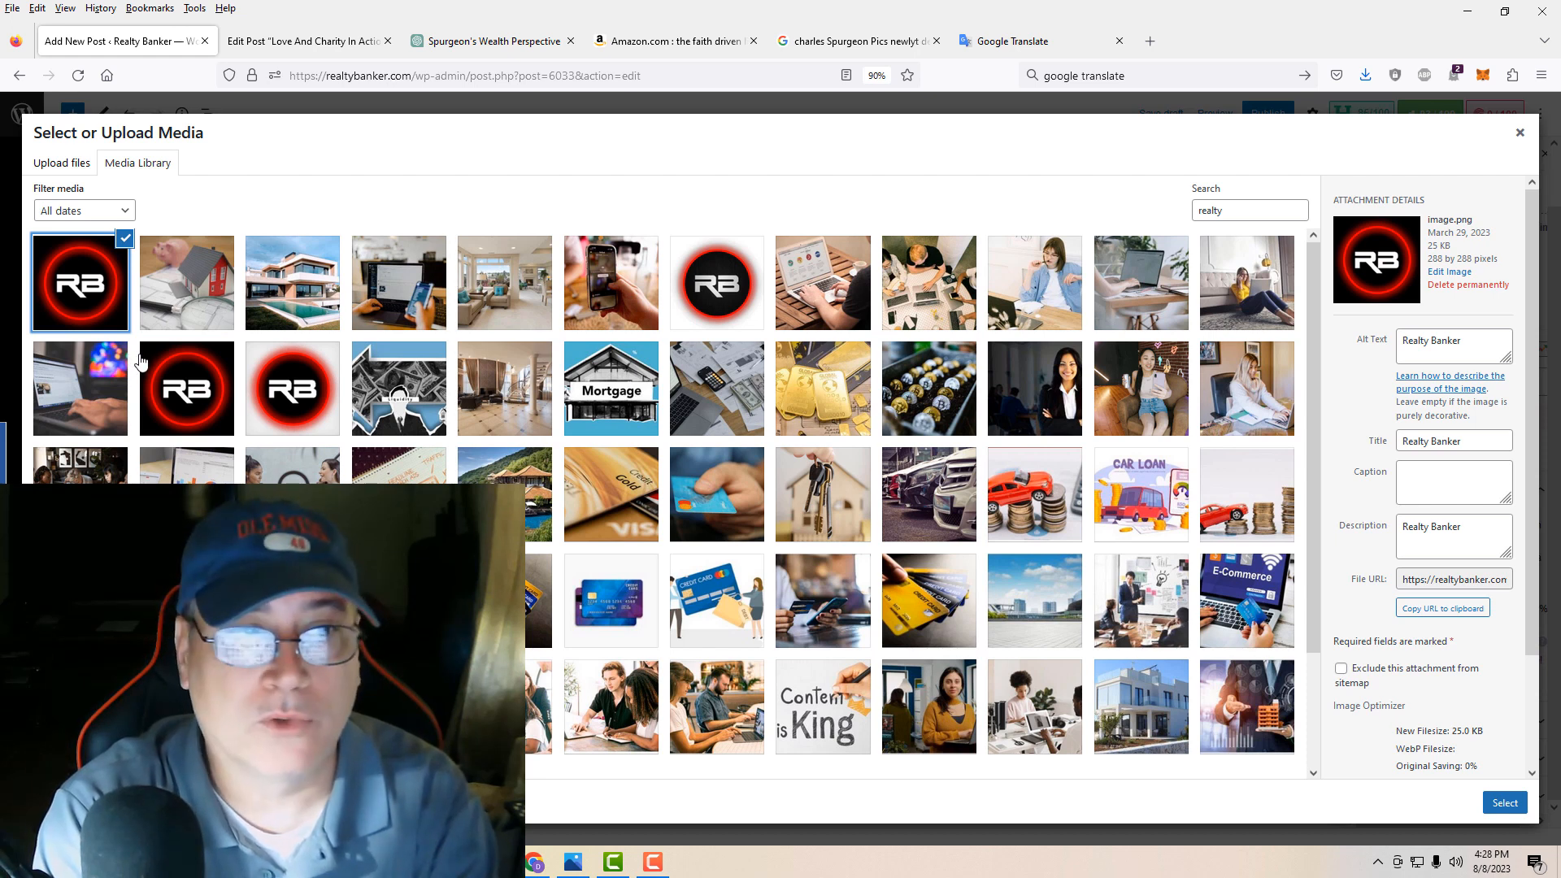
{"action": "left_click", "coordinate": [201, 395]}
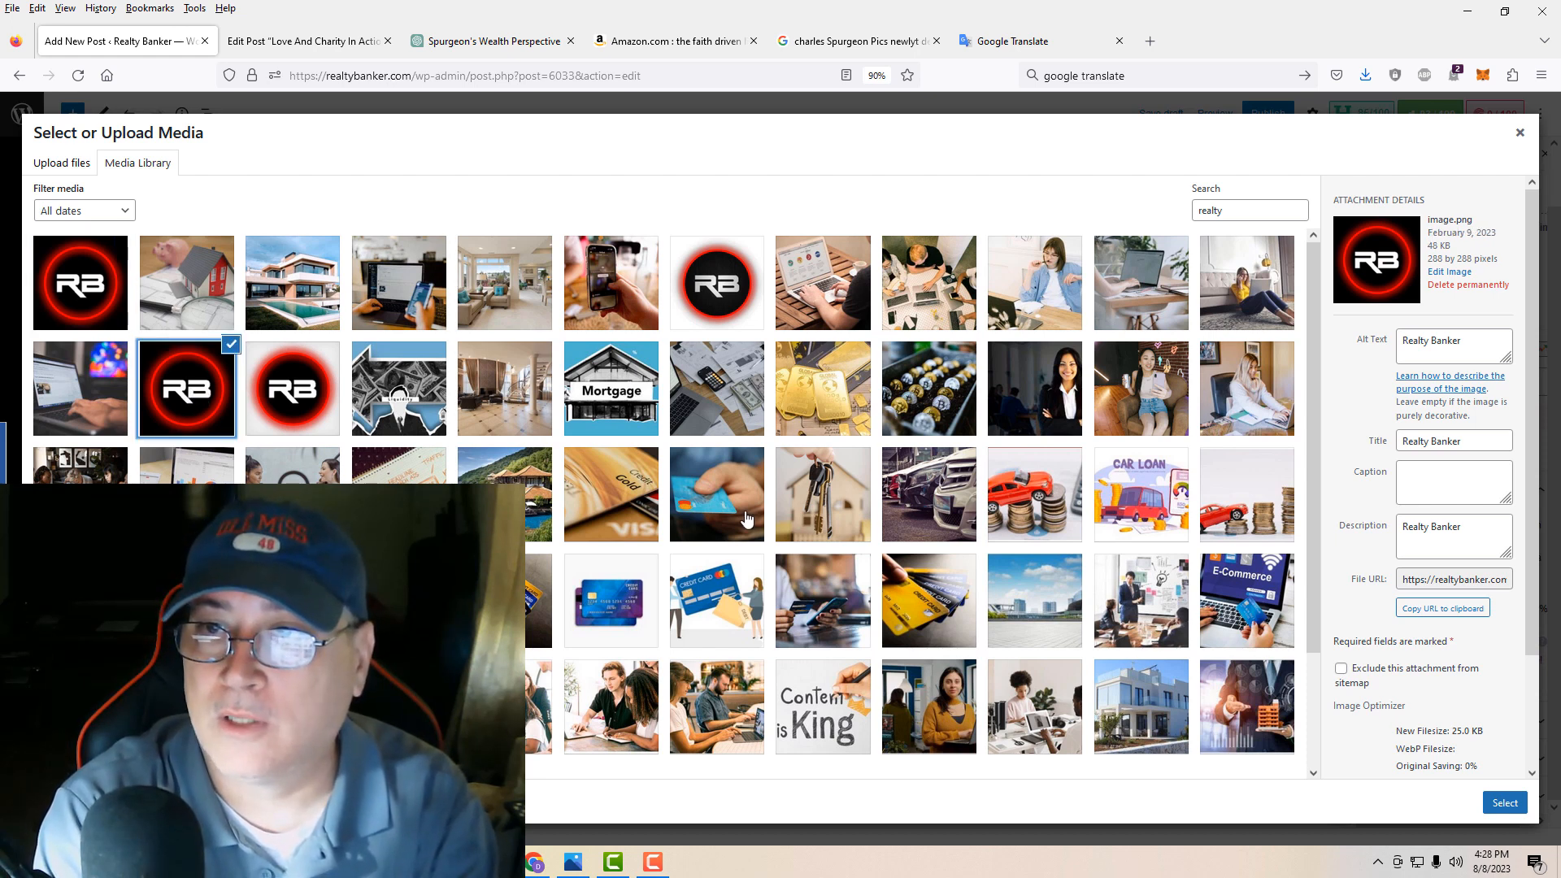
{"action": "left_click", "coordinate": [1504, 803]}
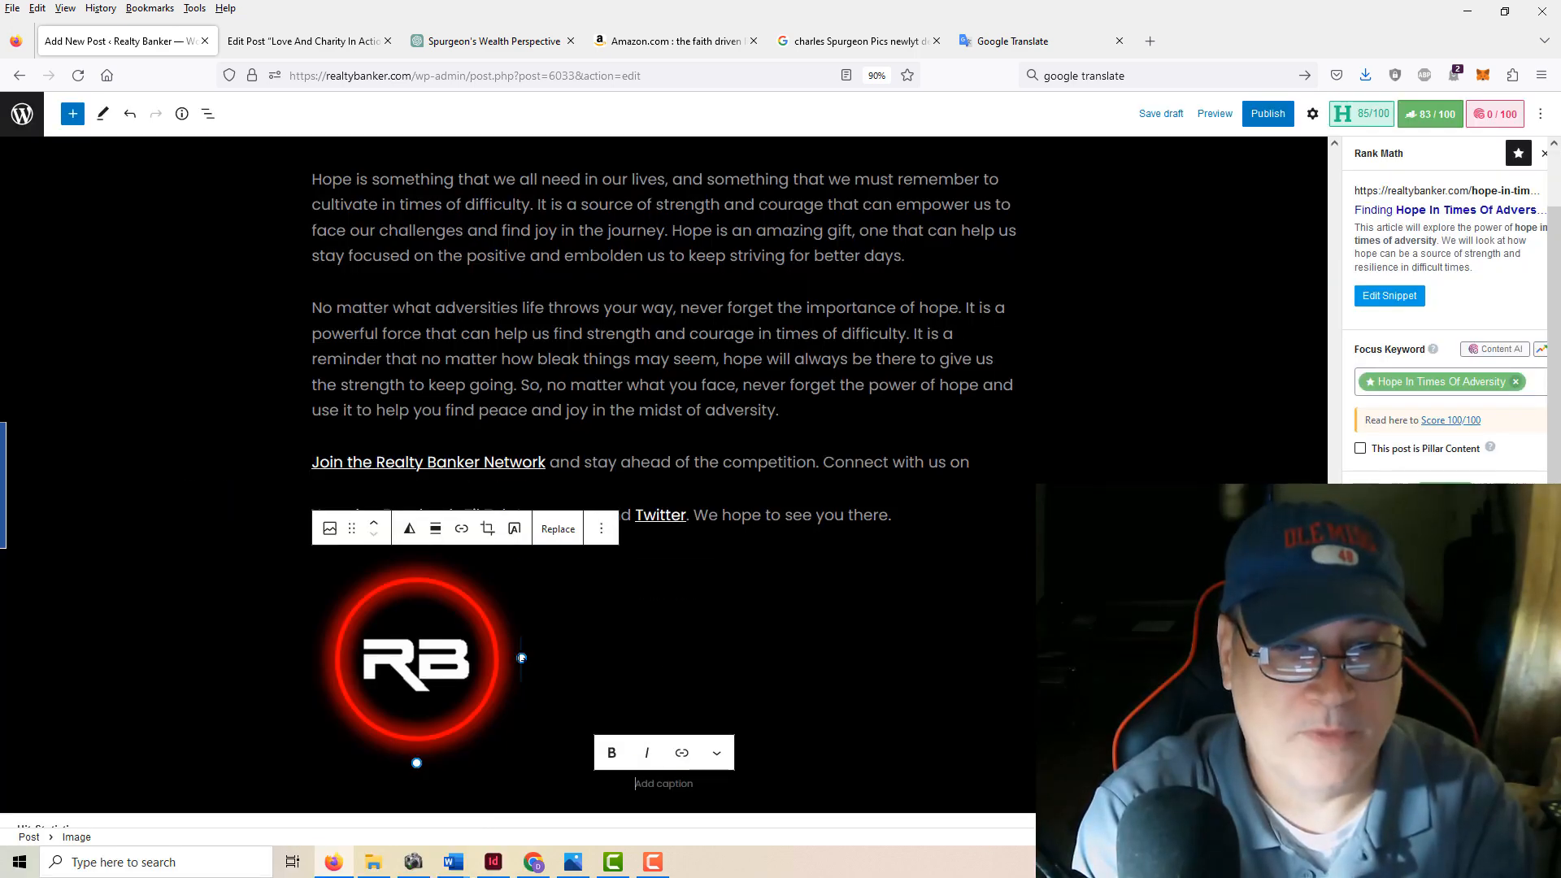
{"action": "left_click_drag", "start_coordinate": [521, 658], "coordinate": [377, 586]}
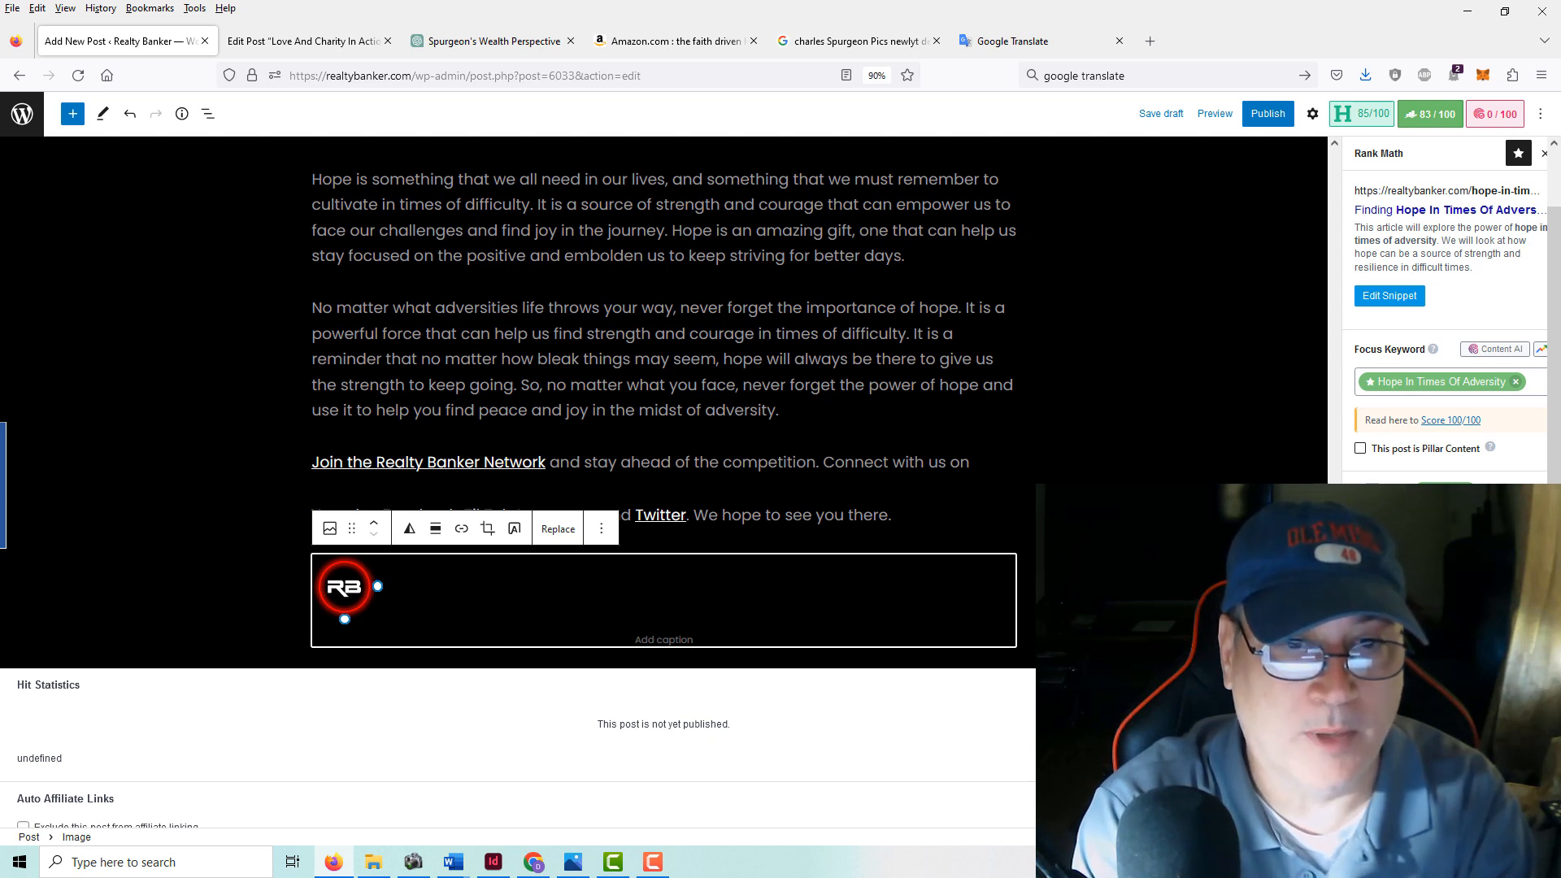
{"action": "left_click", "coordinate": [252, 599]}
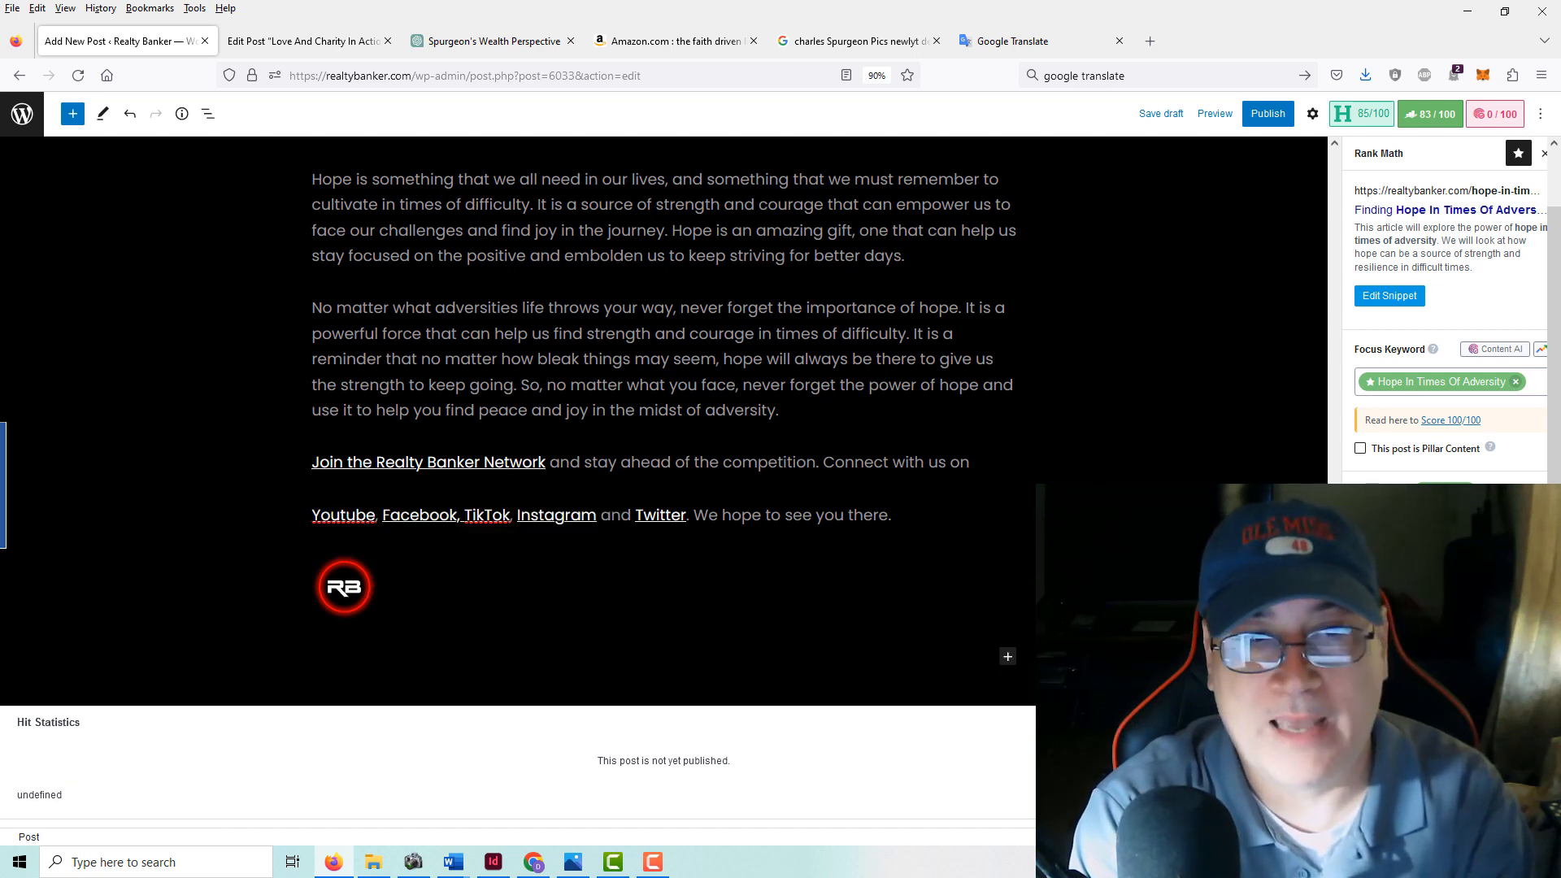
- Save the post as a draft, publish it publicly with immediate release, and close the publishing summary
{"action": "scroll", "coordinate": [1275, 245], "scroll_direction": "up", "scroll_amount": 20}
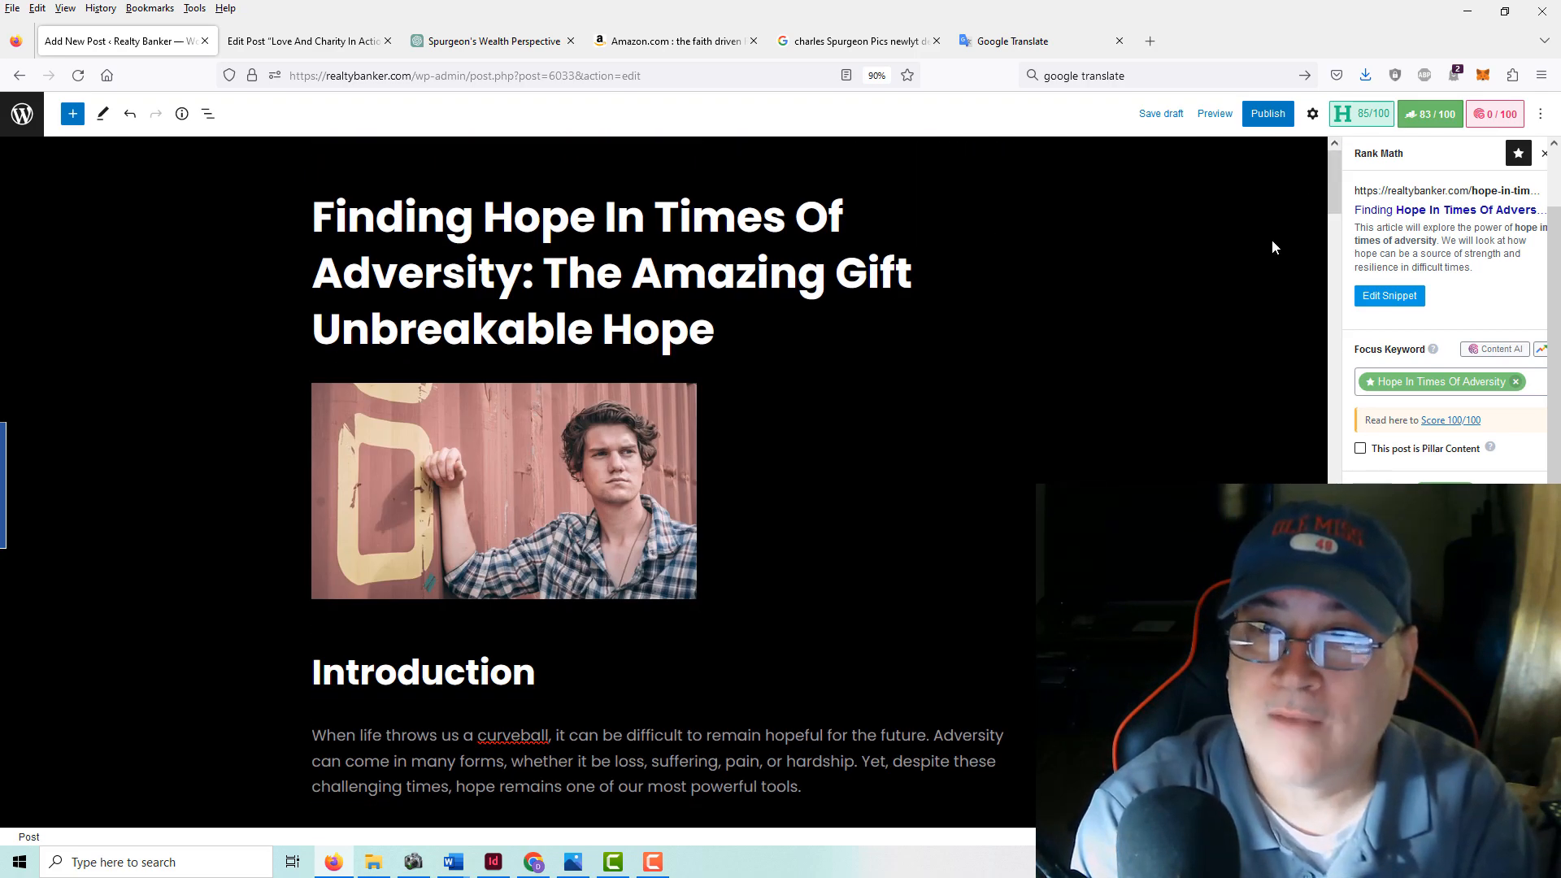
{"action": "left_click", "coordinate": [1161, 113]}
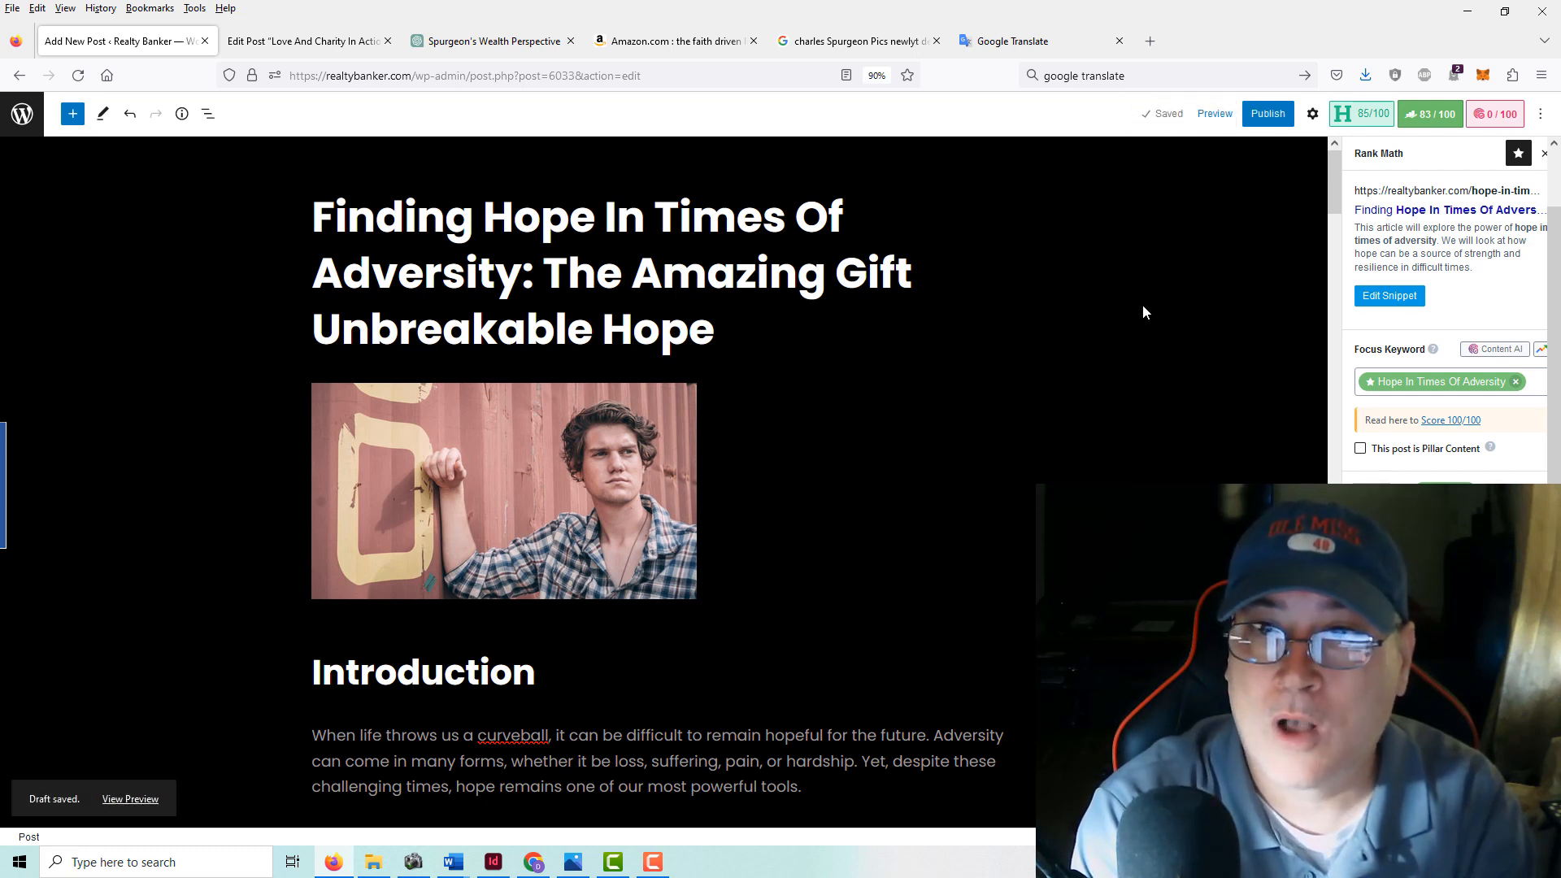
{"action": "left_click", "coordinate": [1267, 113]}
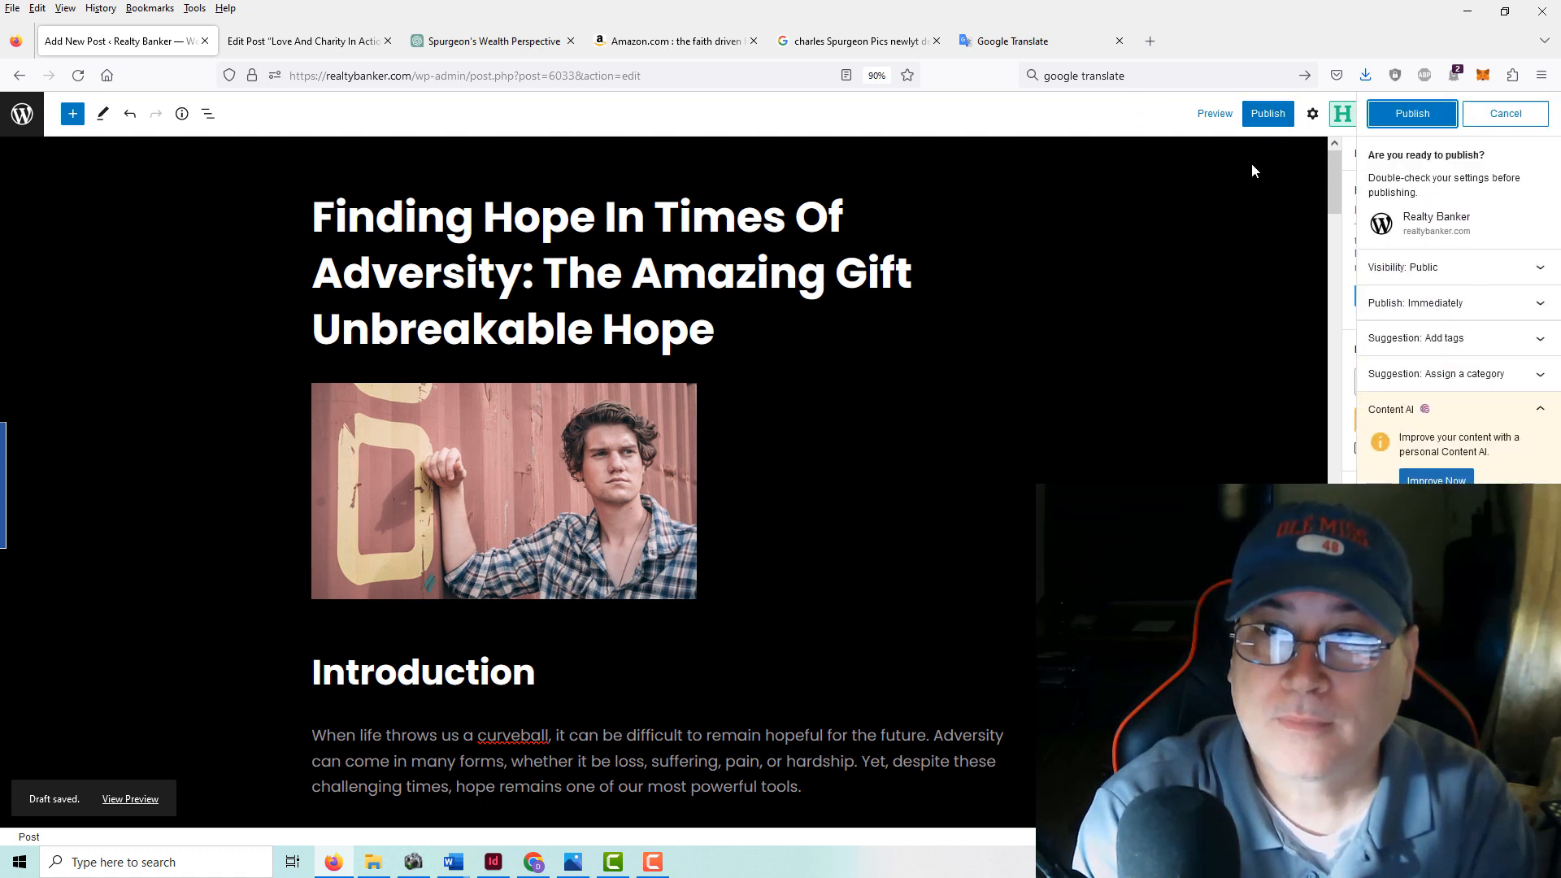
{"action": "left_click", "coordinate": [1412, 113]}
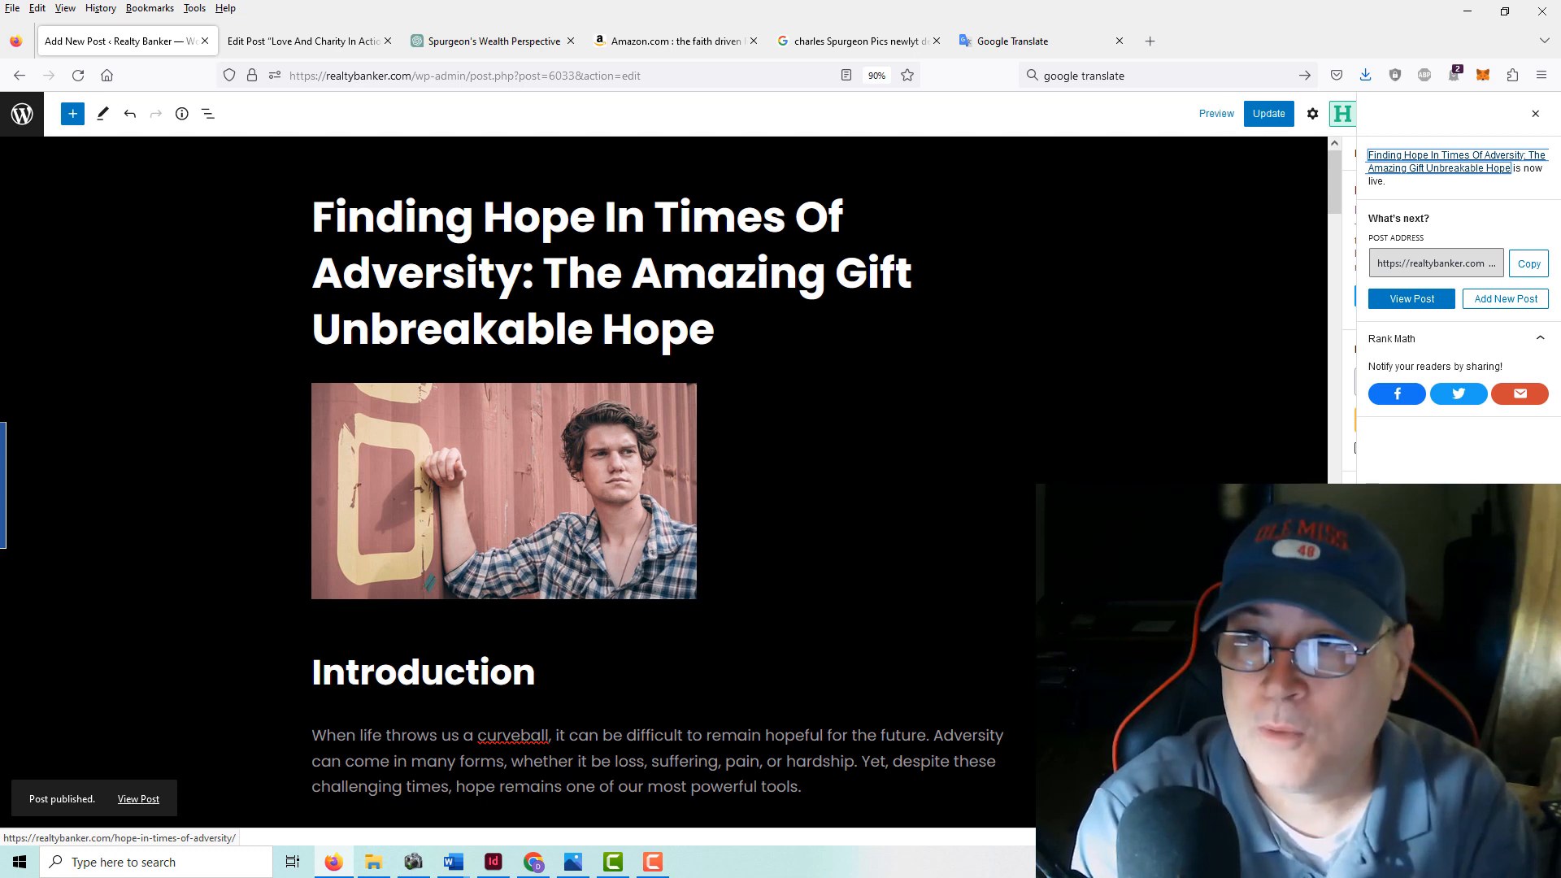
{"action": "left_click", "coordinate": [1127, 127]}
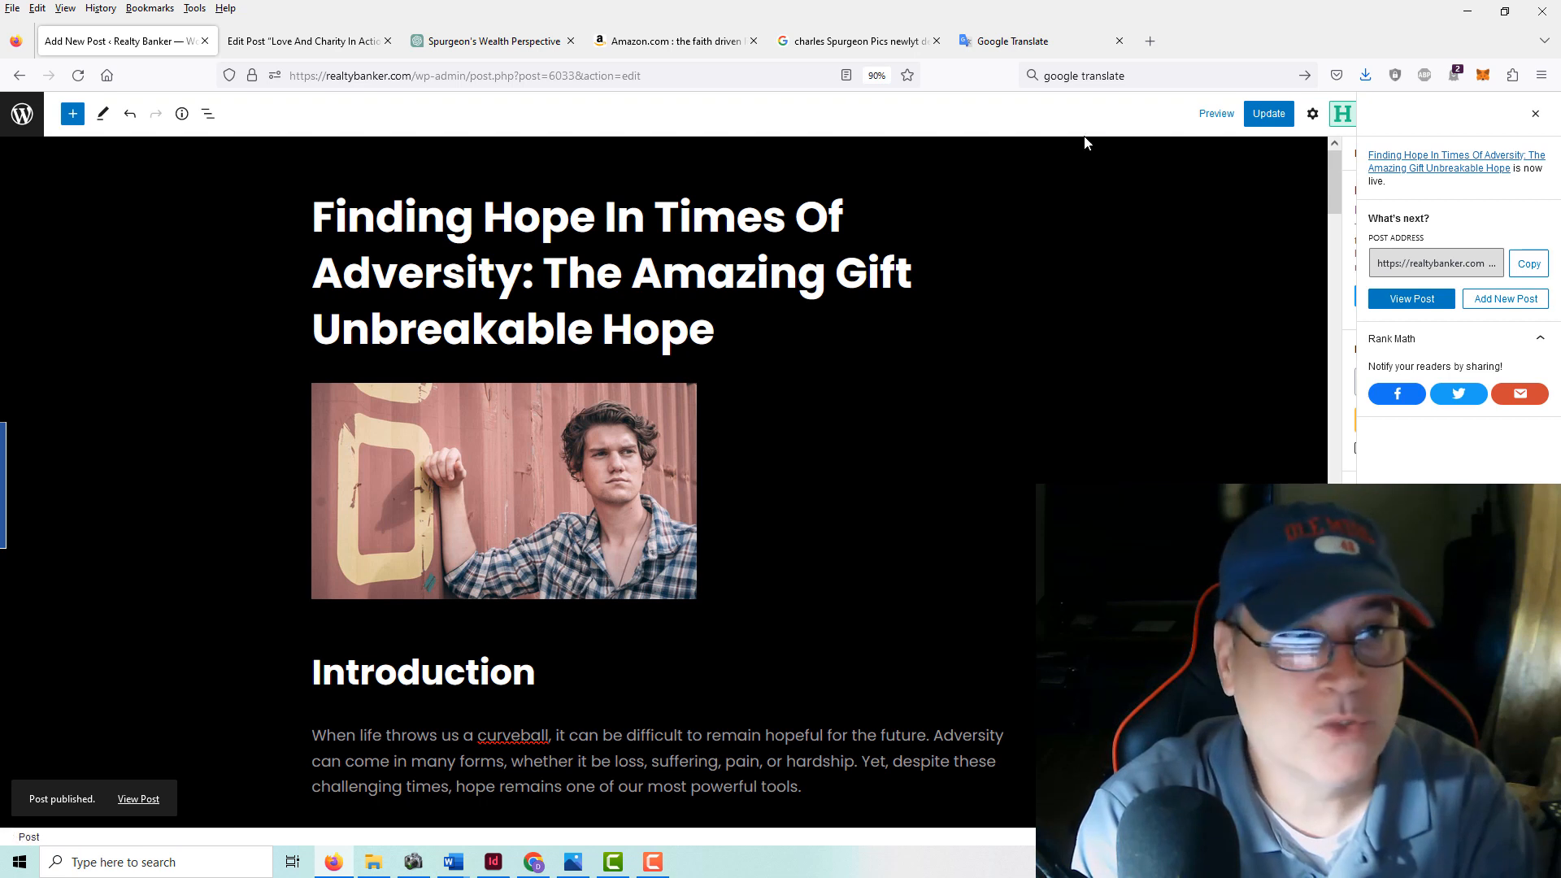
{"action": "left_click", "coordinate": [1535, 116]}
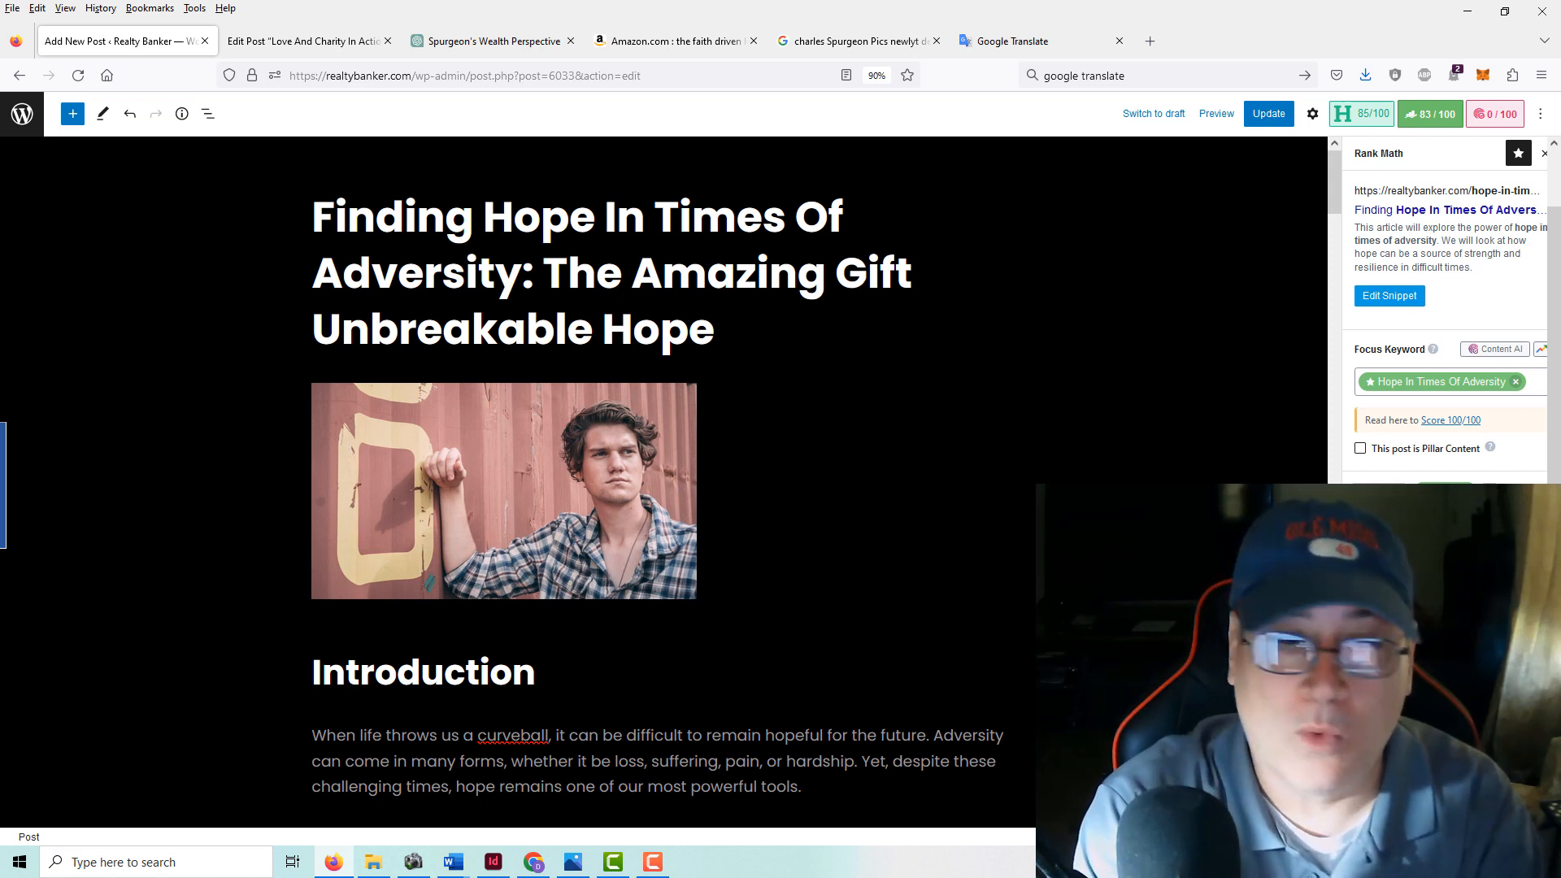
- Switch to the Photos app and show the "Thank You!" channel image in full screen
{"action": "left_click", "coordinate": [574, 862]}
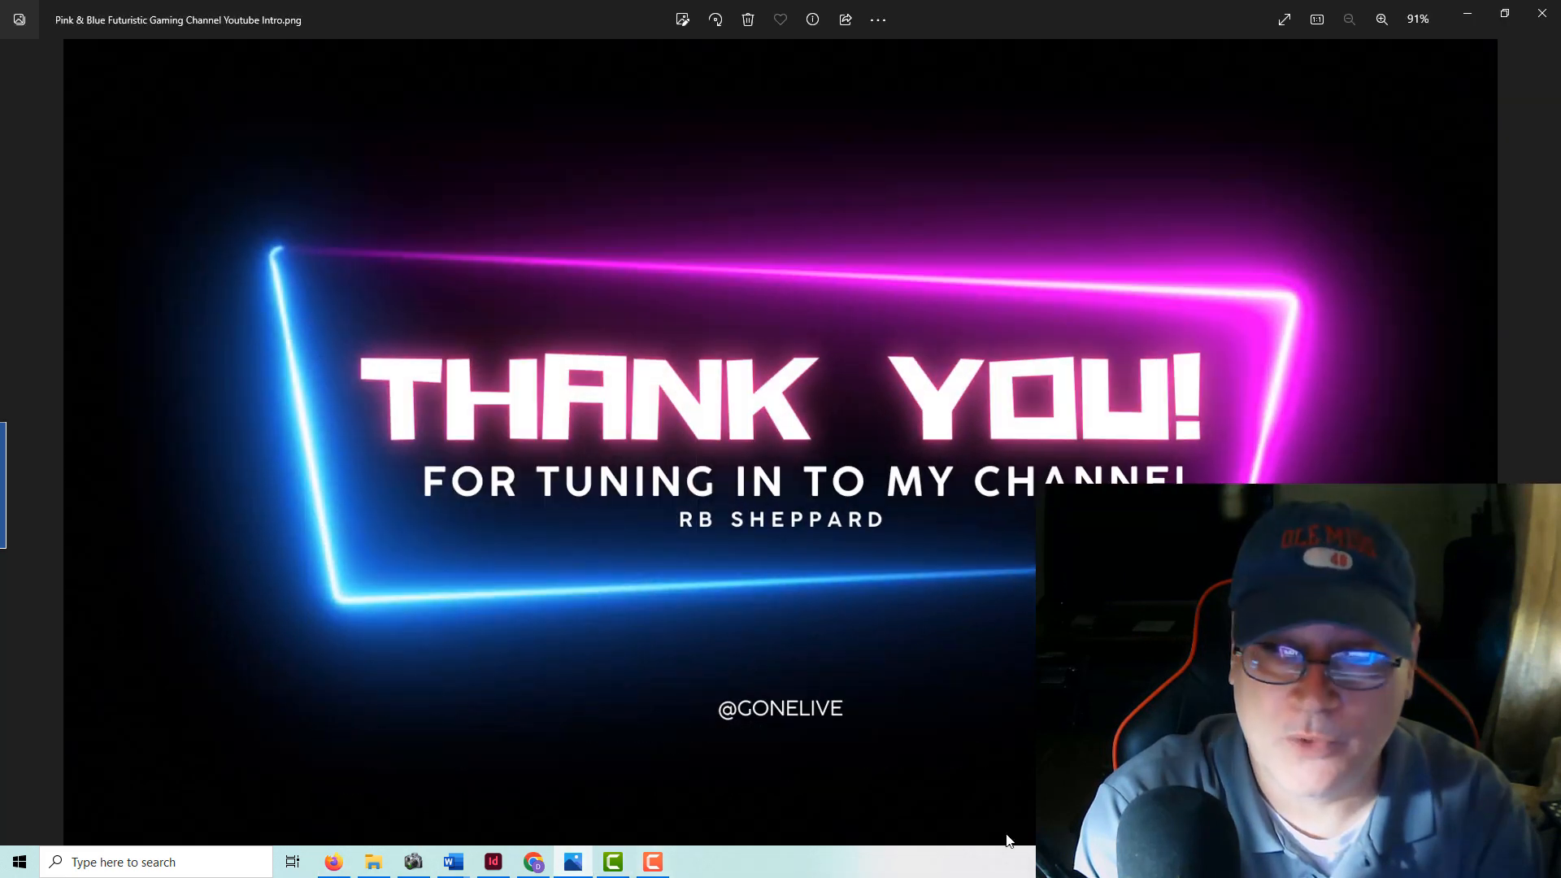
{"action": "left_click", "coordinate": [1283, 23]}
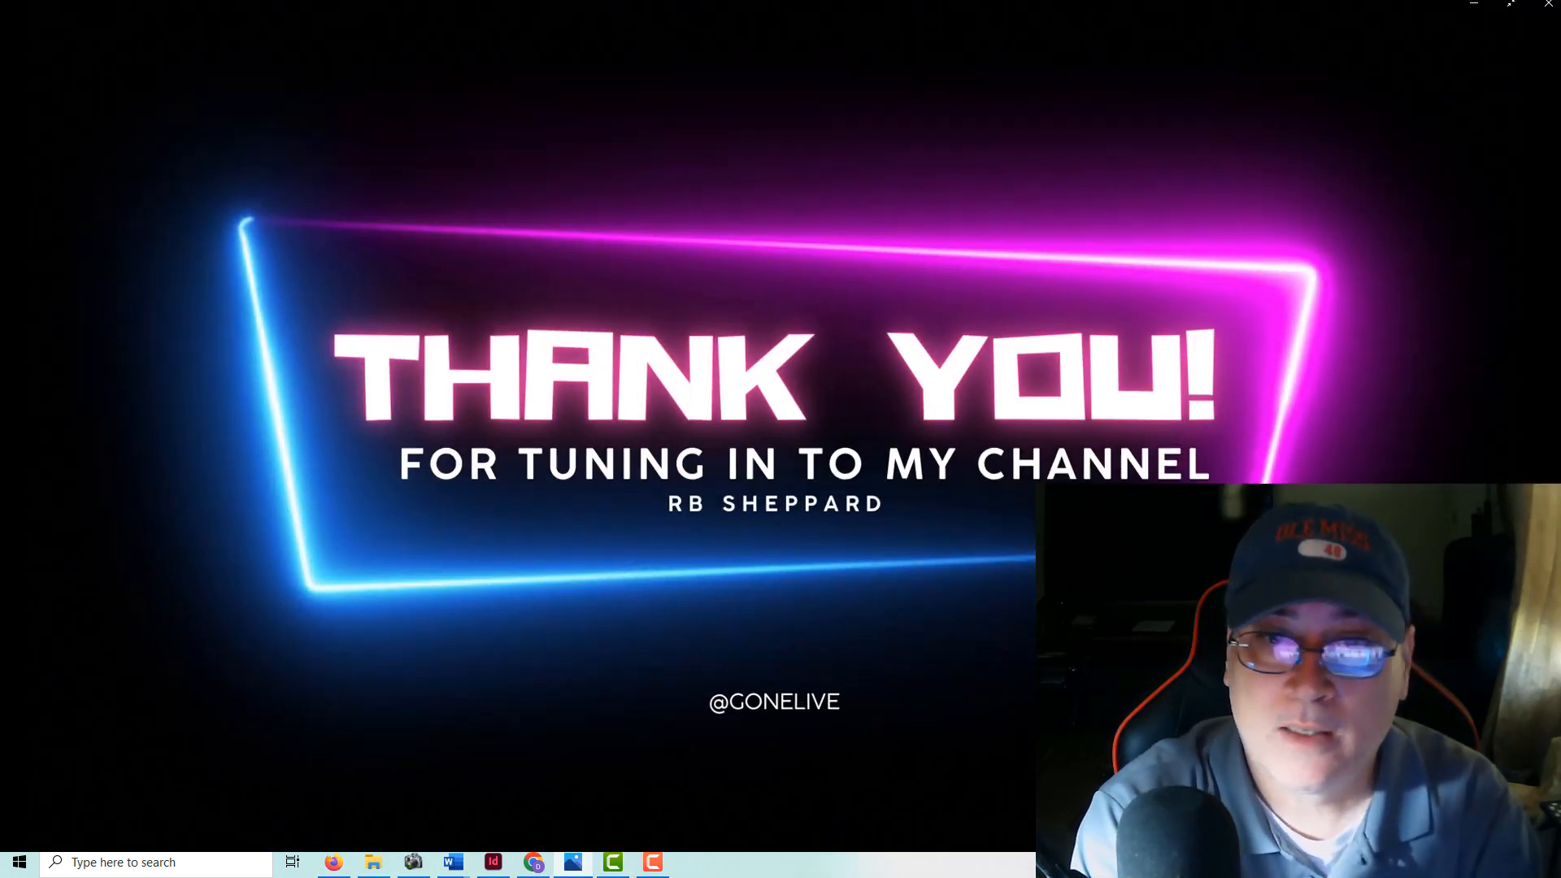